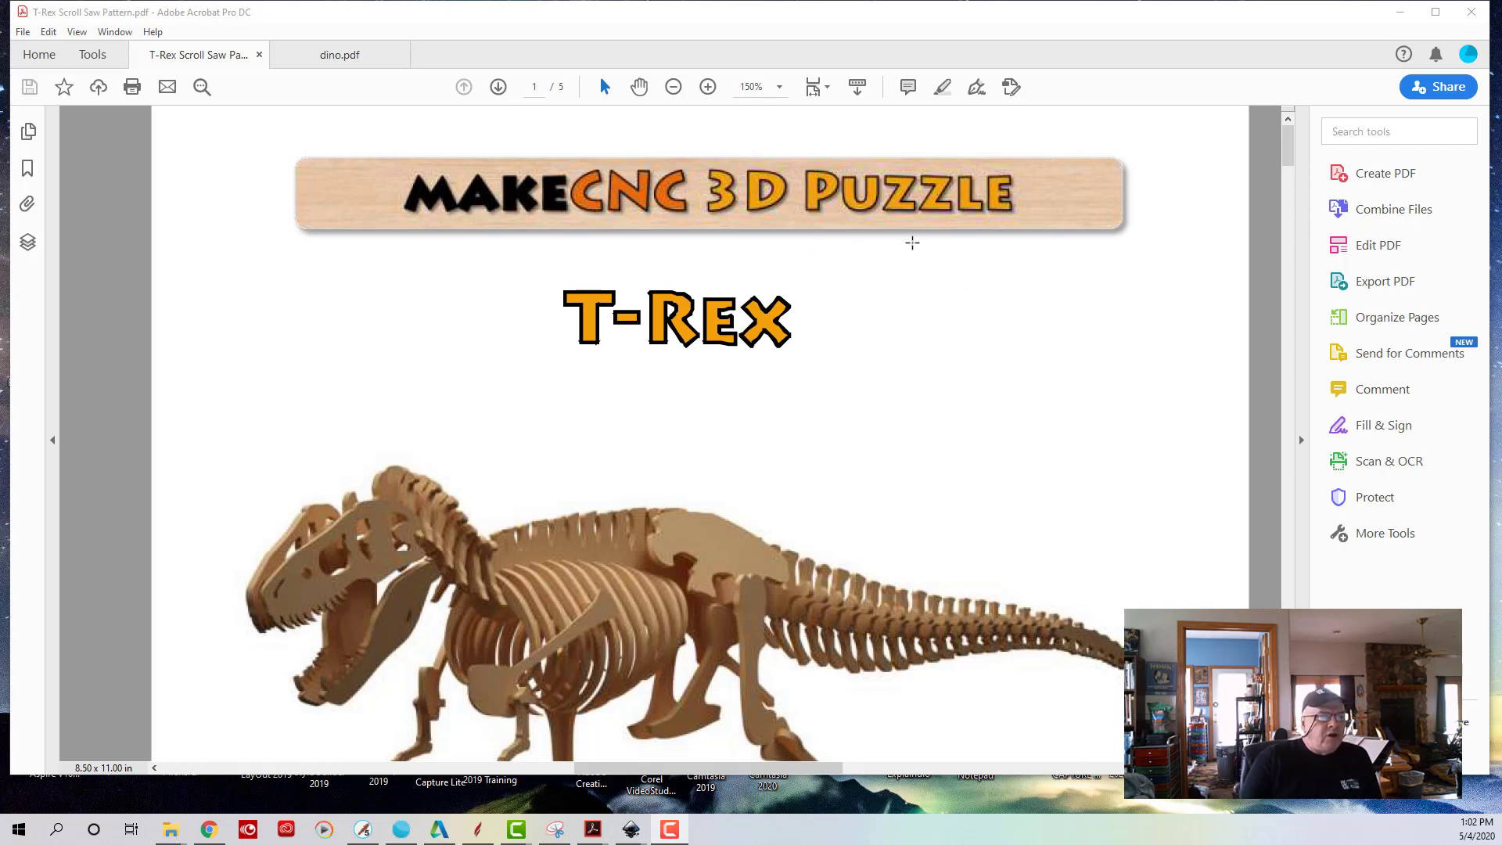
- Read through the T-Rex scroll saw pattern's cover, printing instructions and rescaling notes
scroll(939, 261, down, 5)
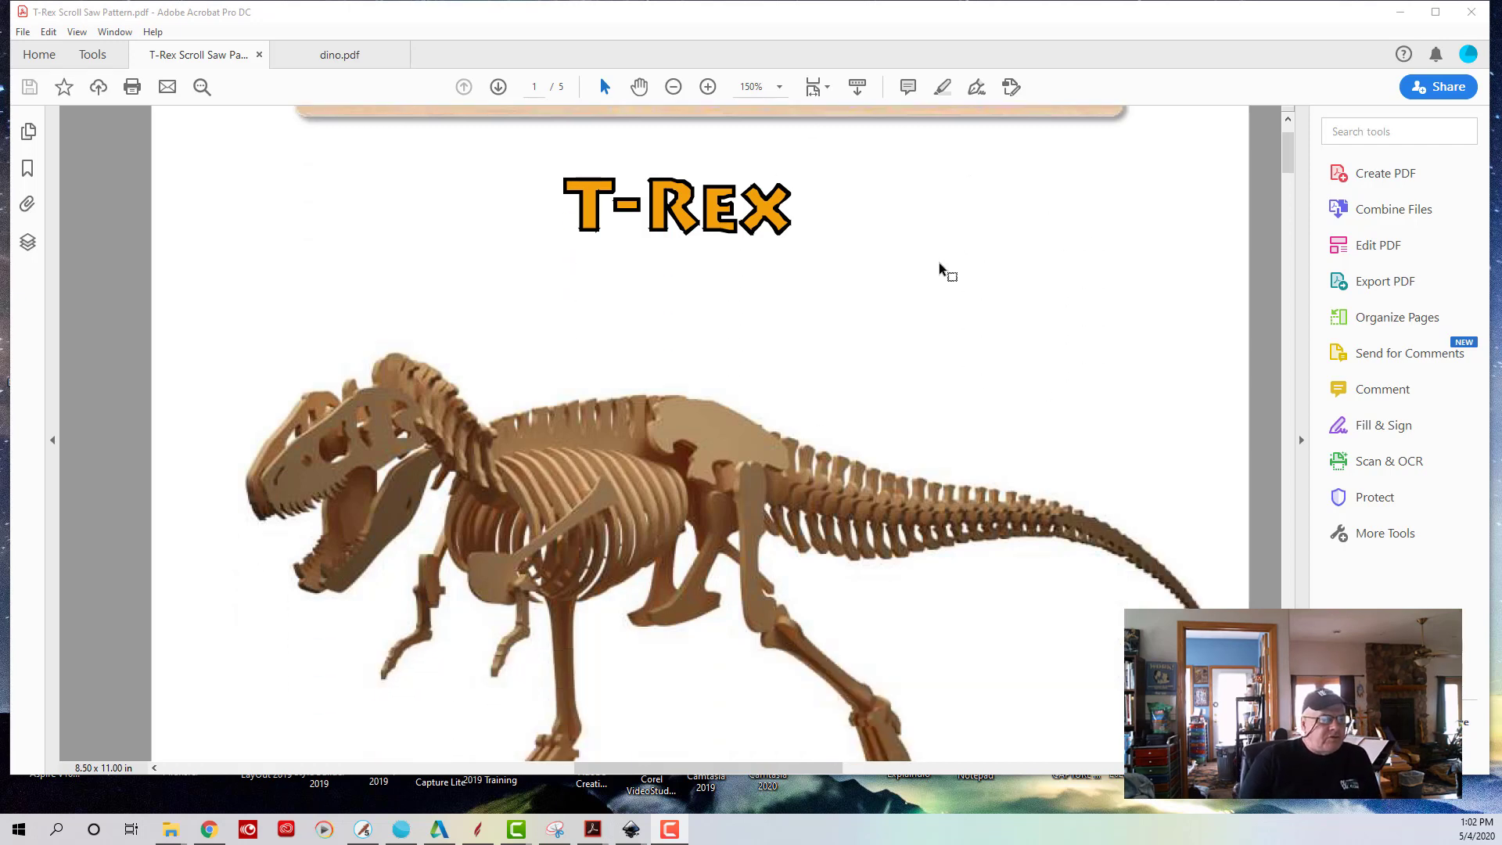
scroll(941, 263, down, 10)
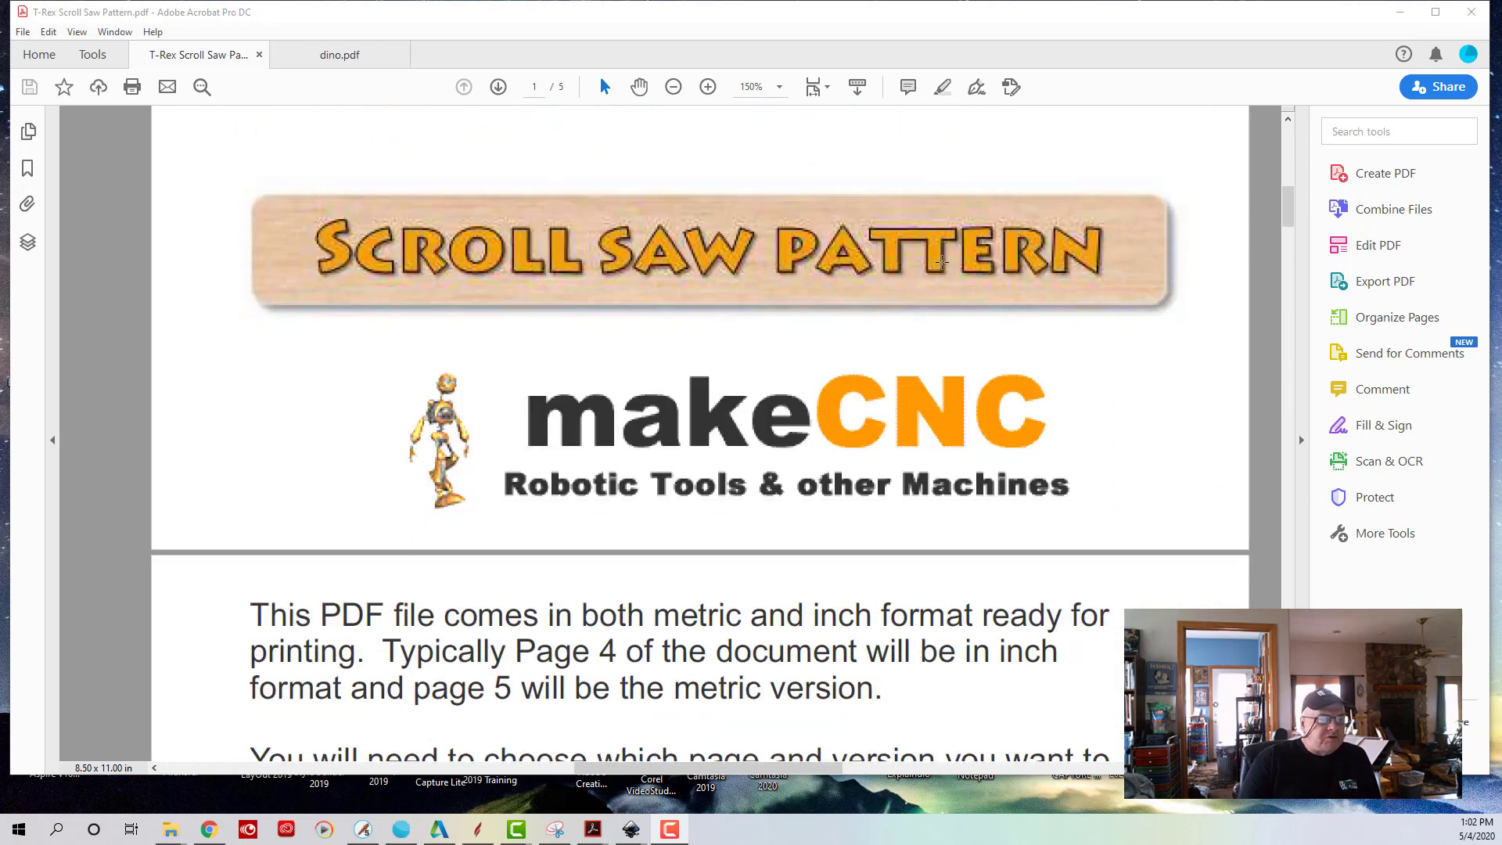
scroll(956, 258, down, 8)
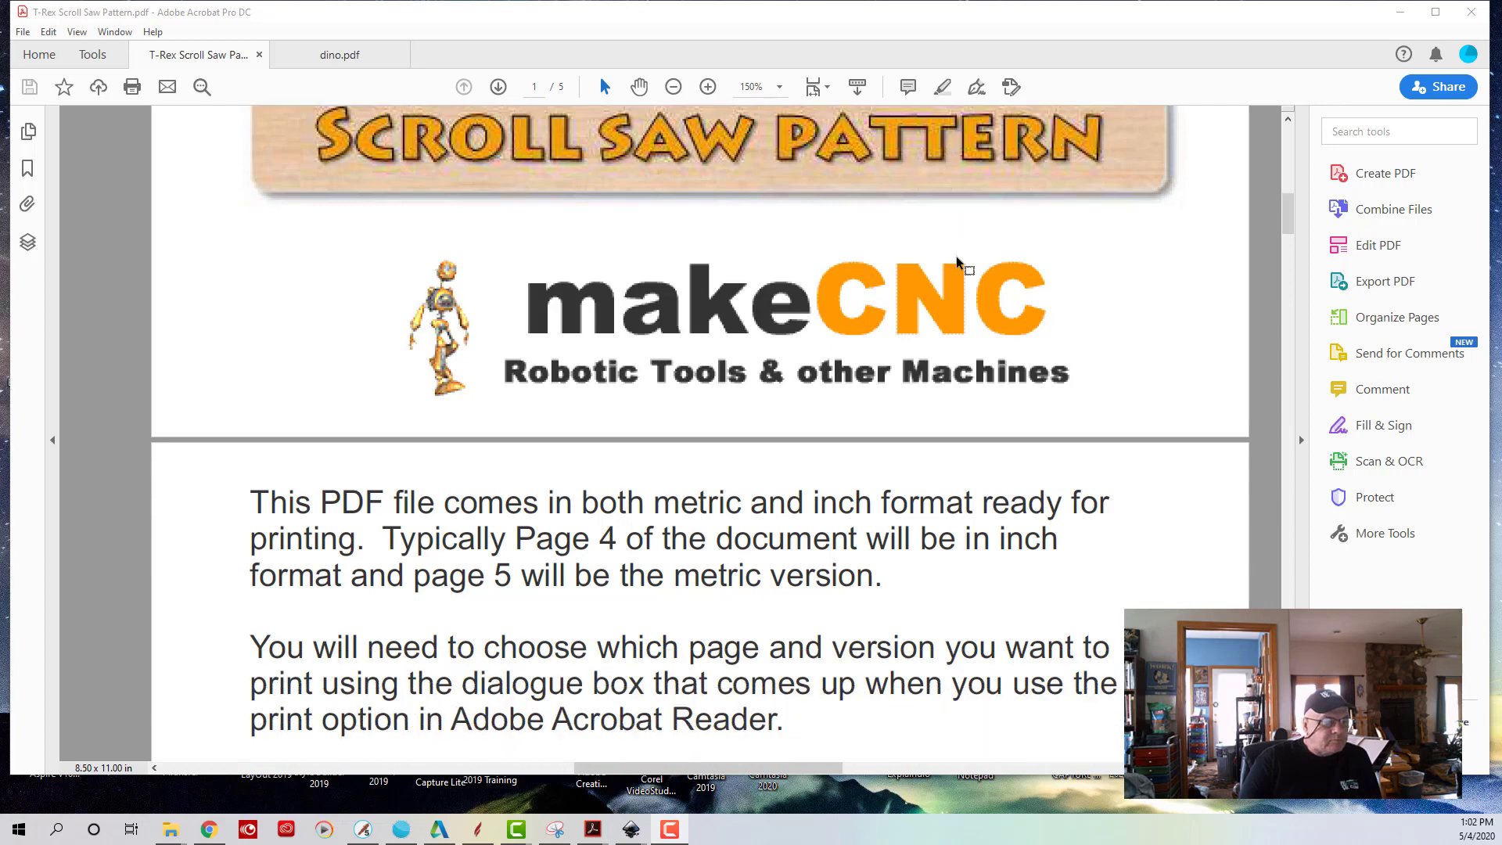
scroll(956, 258, down, 10)
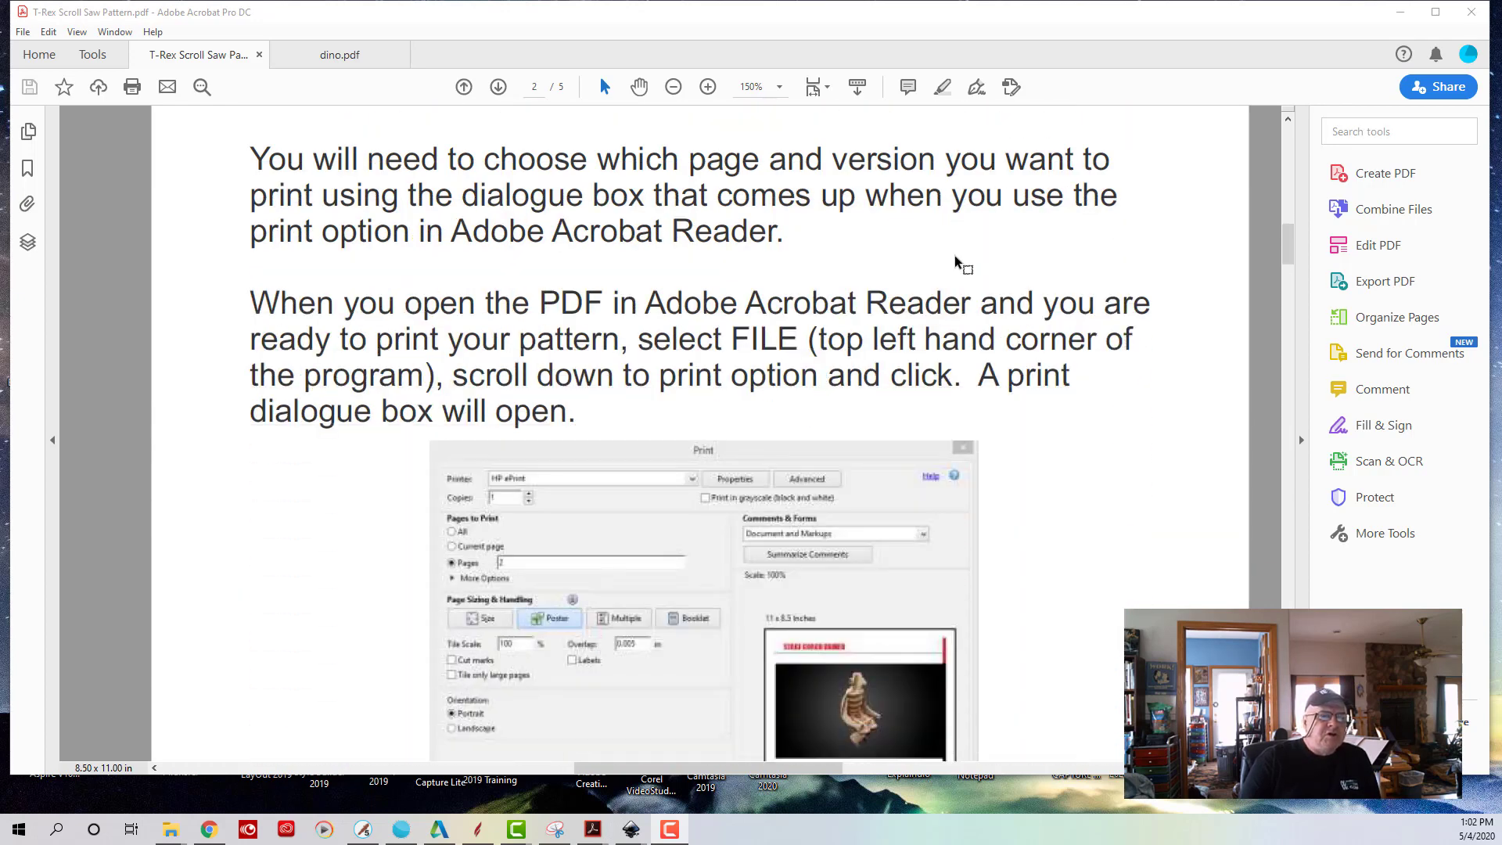
scroll(956, 256, down, 9)
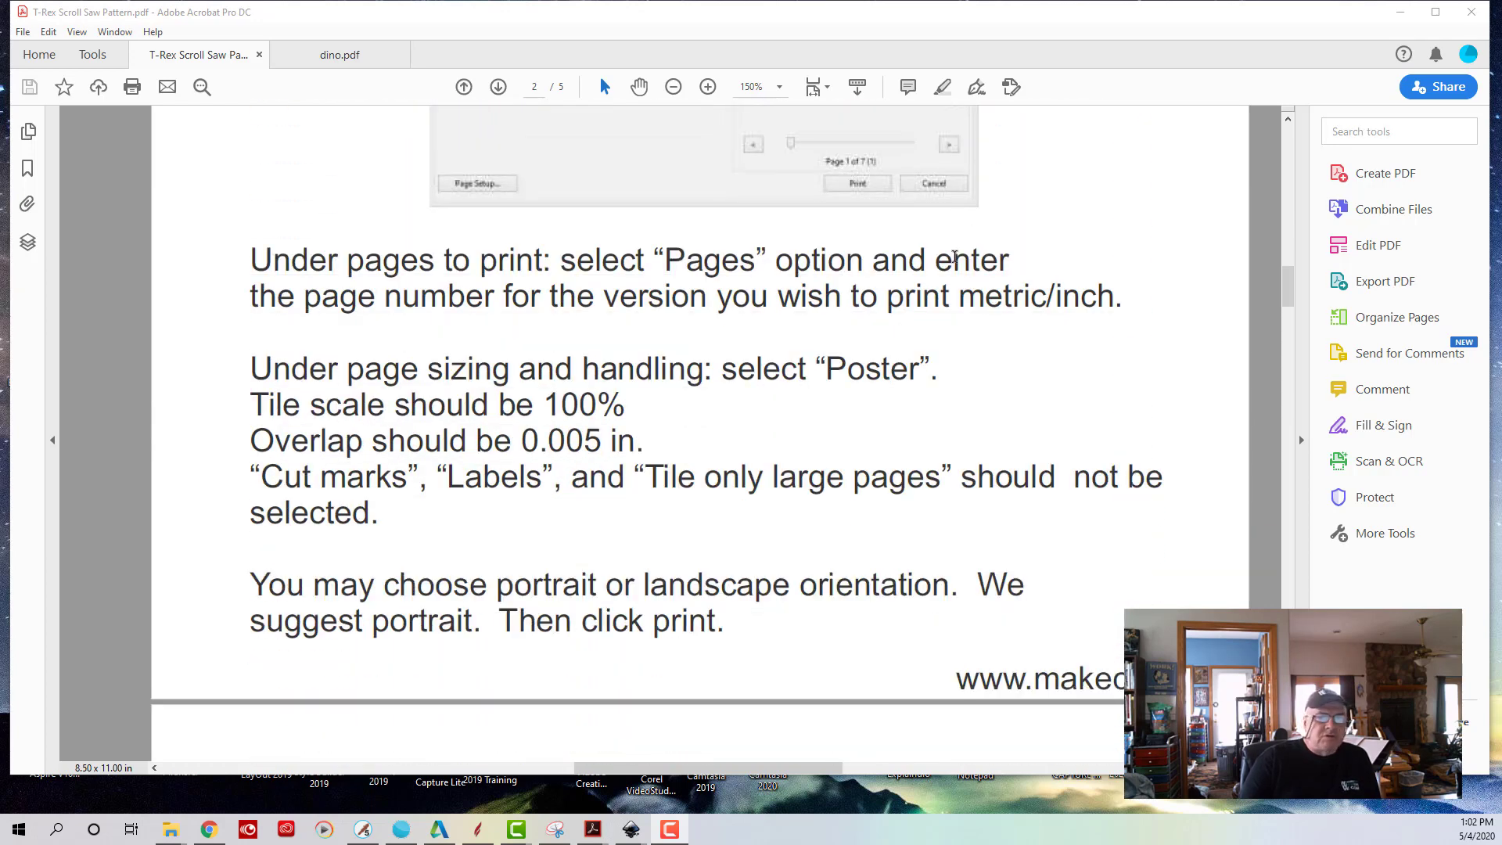
scroll(953, 259, down, 1)
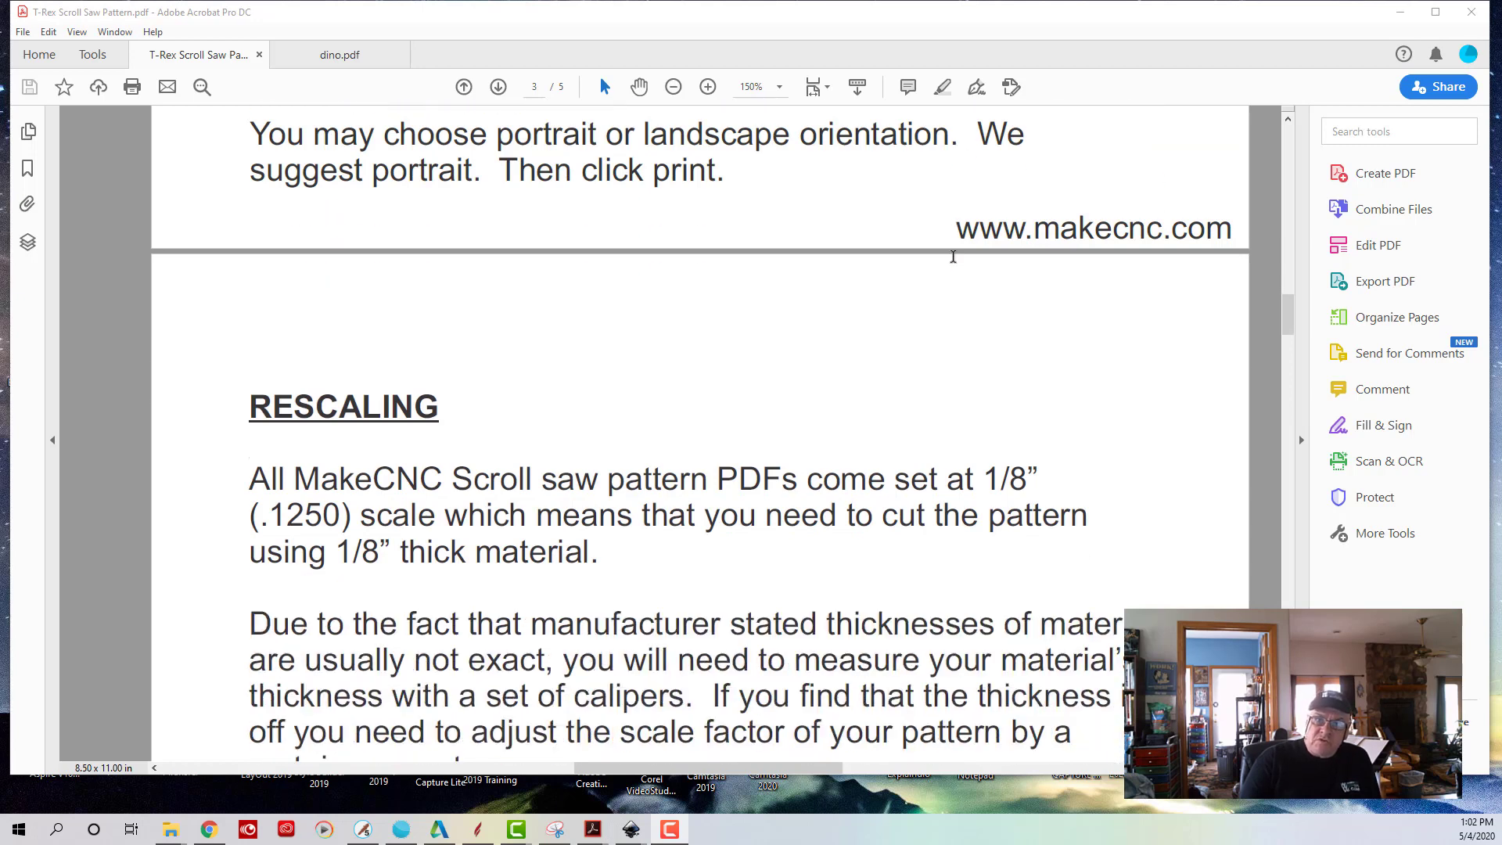
scroll(951, 255, down, 4)
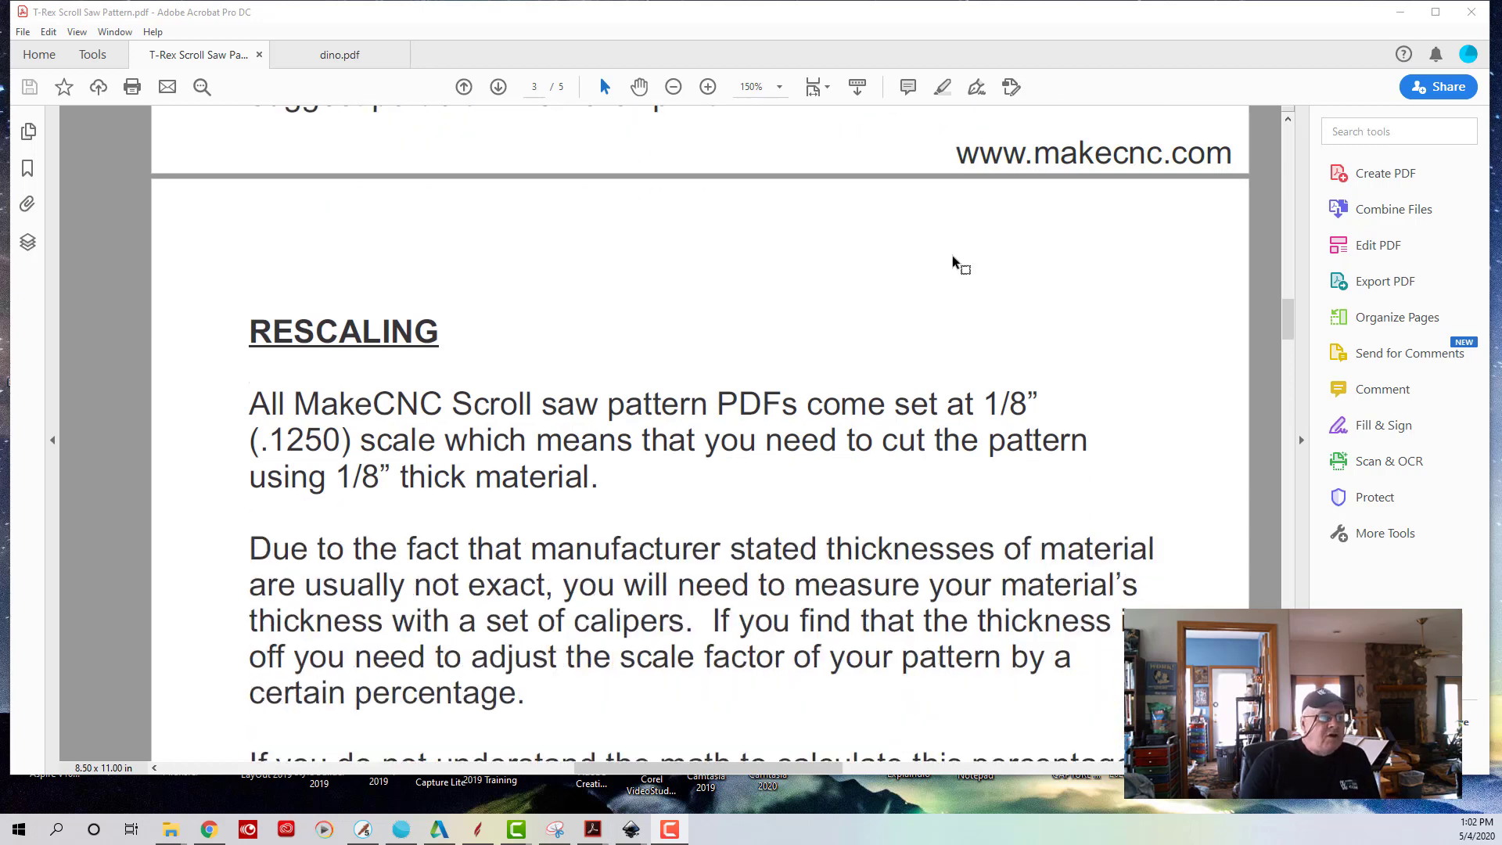
scroll(933, 264, down, 8)
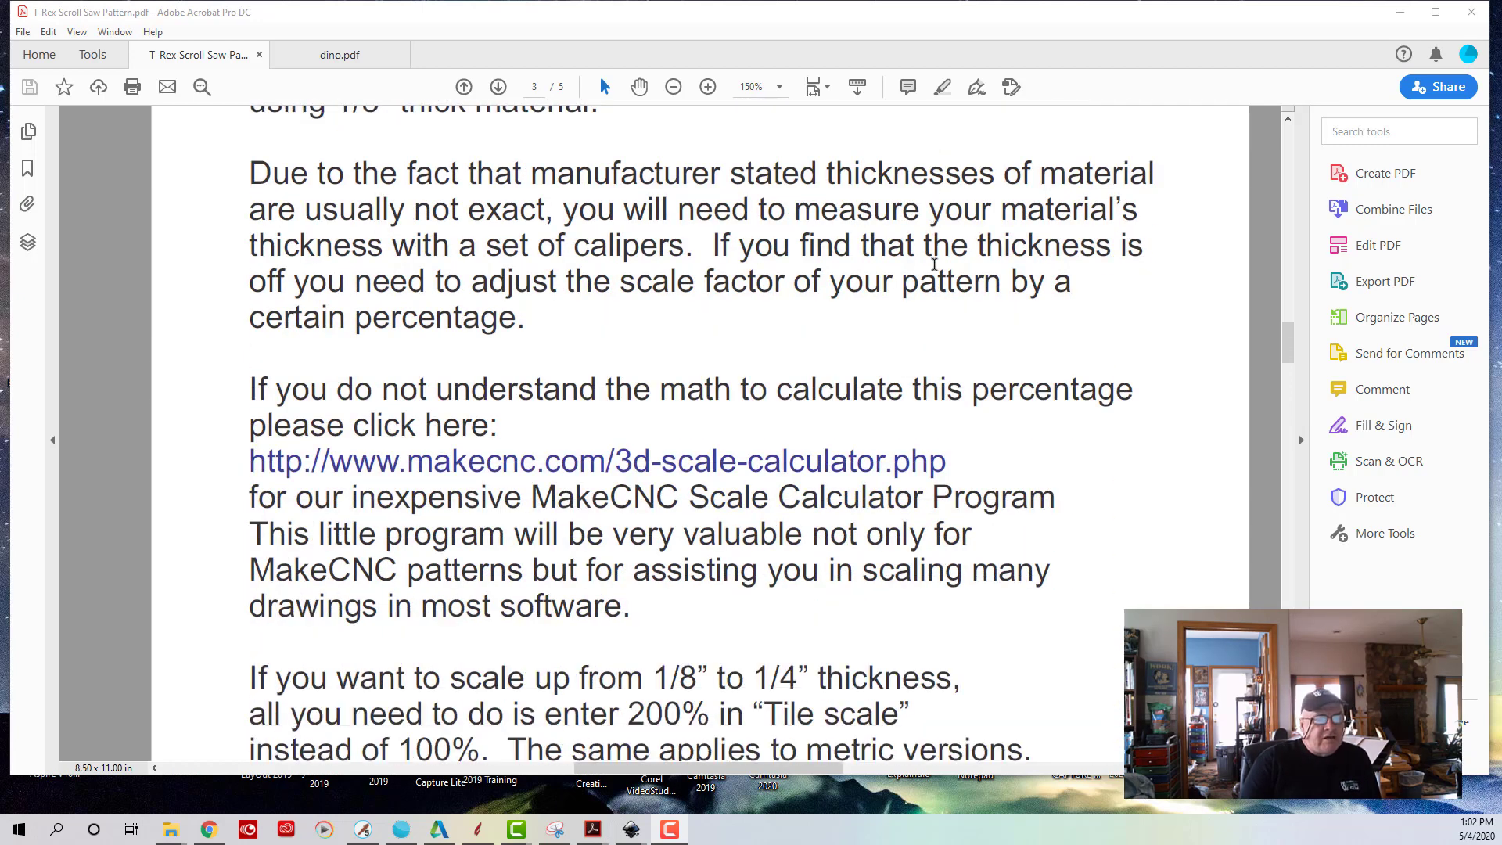
scroll(933, 264, down, 2)
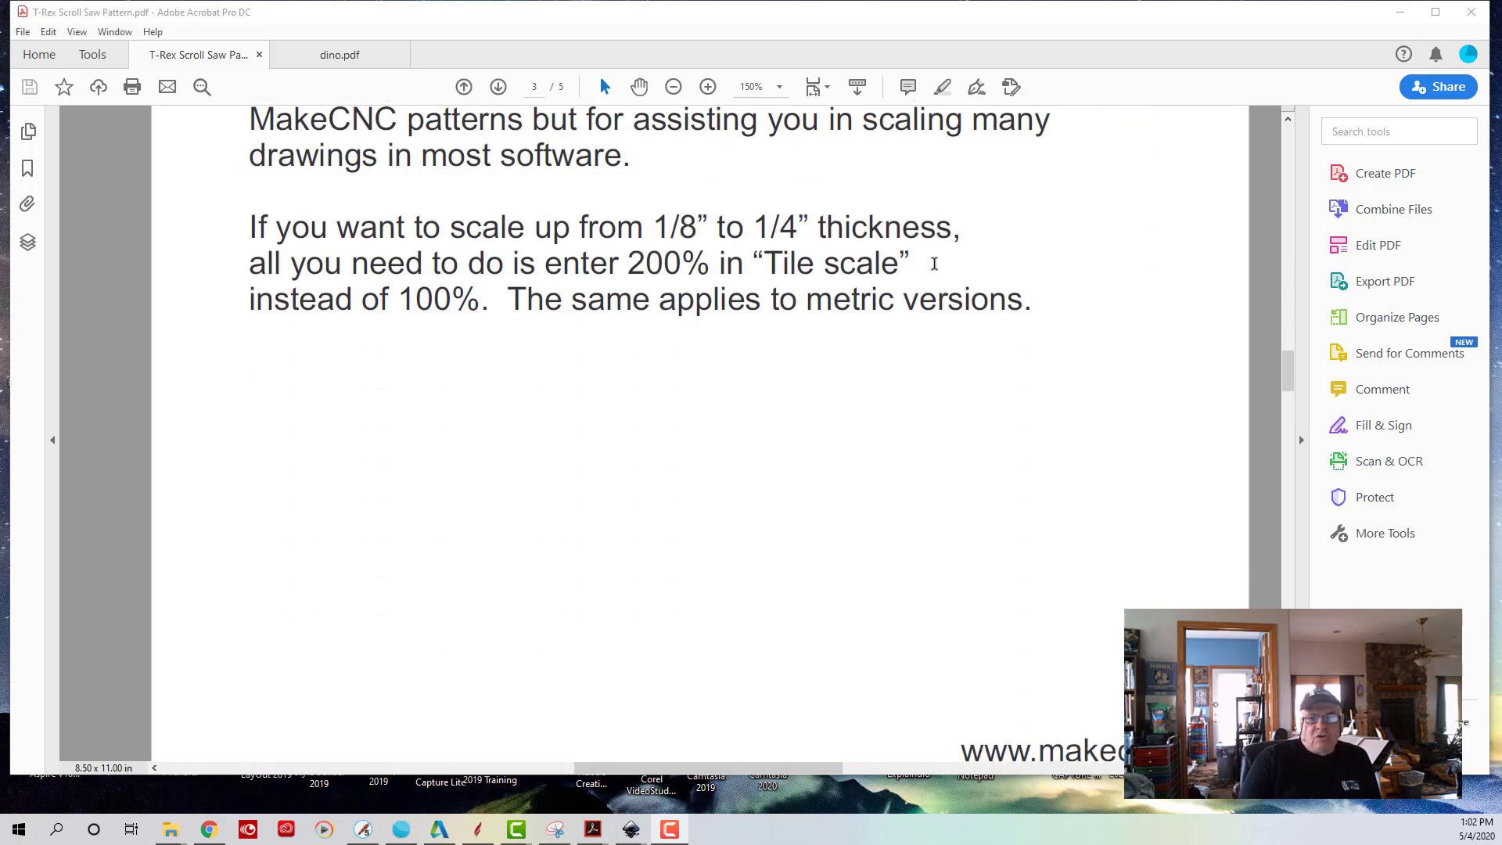
scroll(934, 264, down, 5)
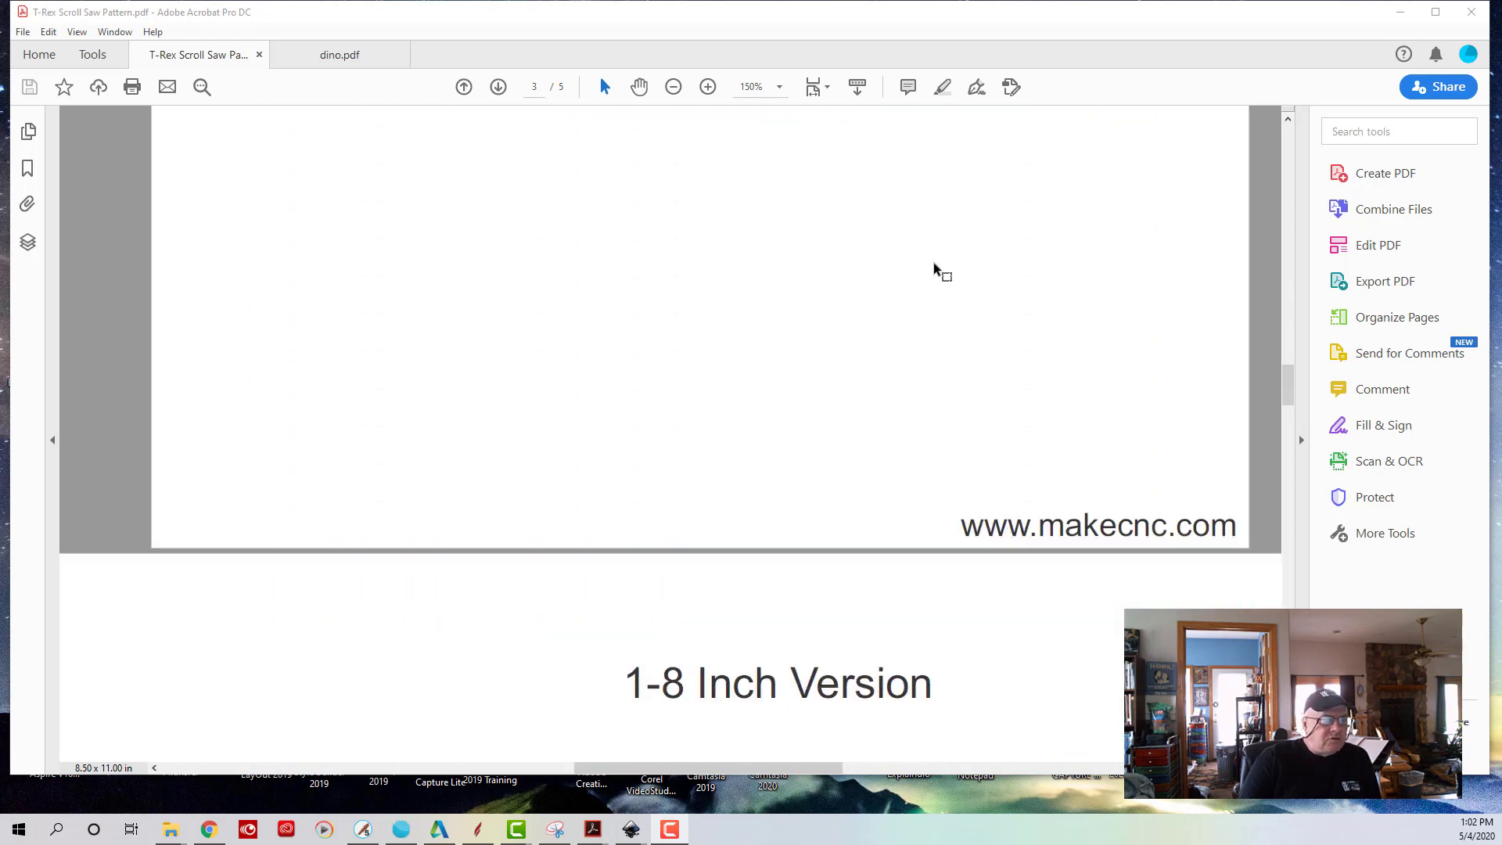
- Examine the 1-8 Inch Version pattern sheet, reducing the magnification until the whole sheet can be viewed
scroll(934, 266, down, 6)
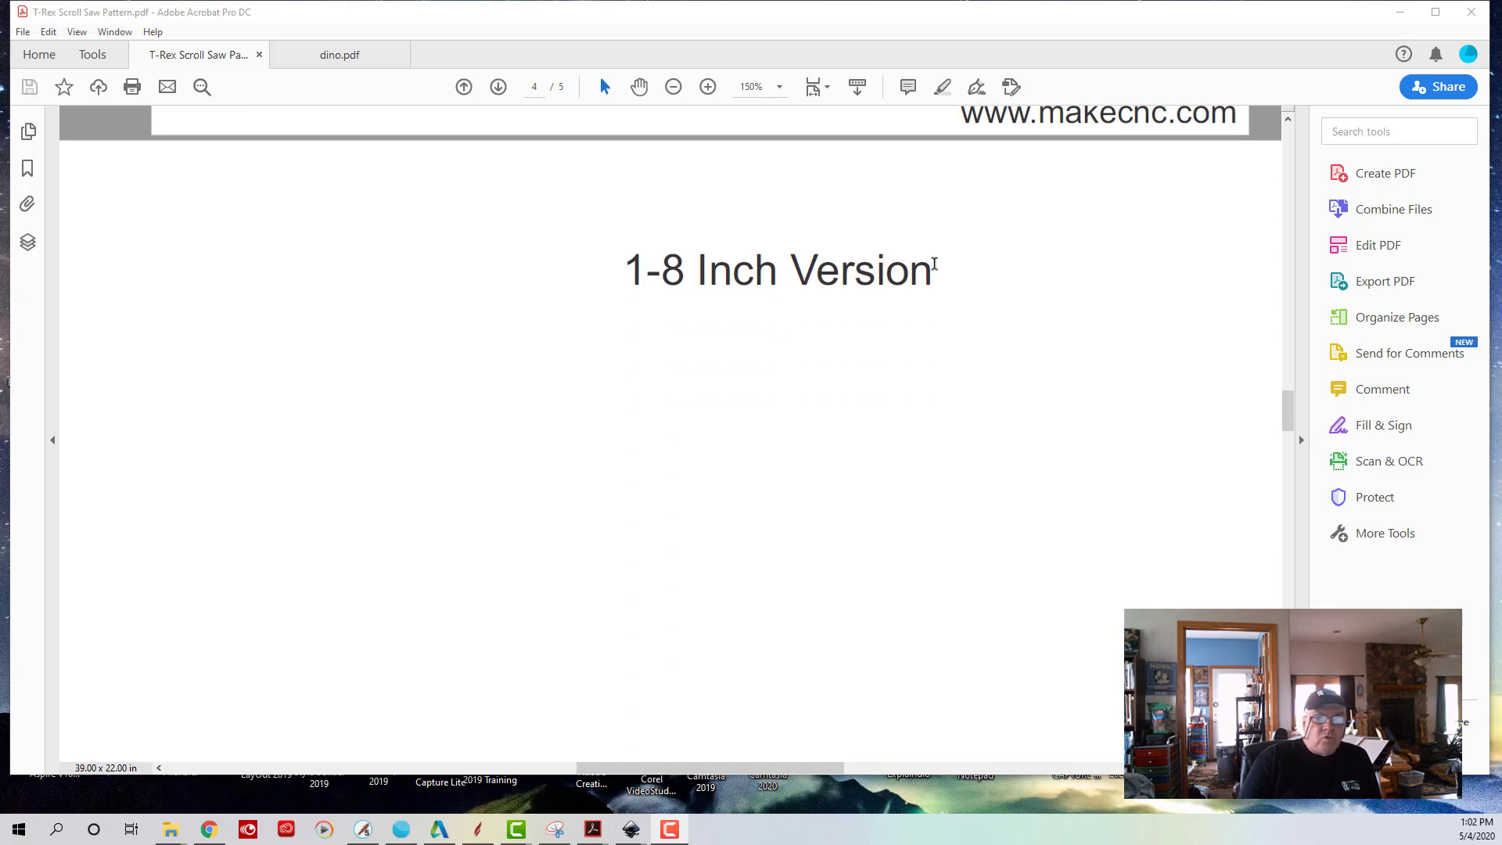
scroll(934, 264, down, 5)
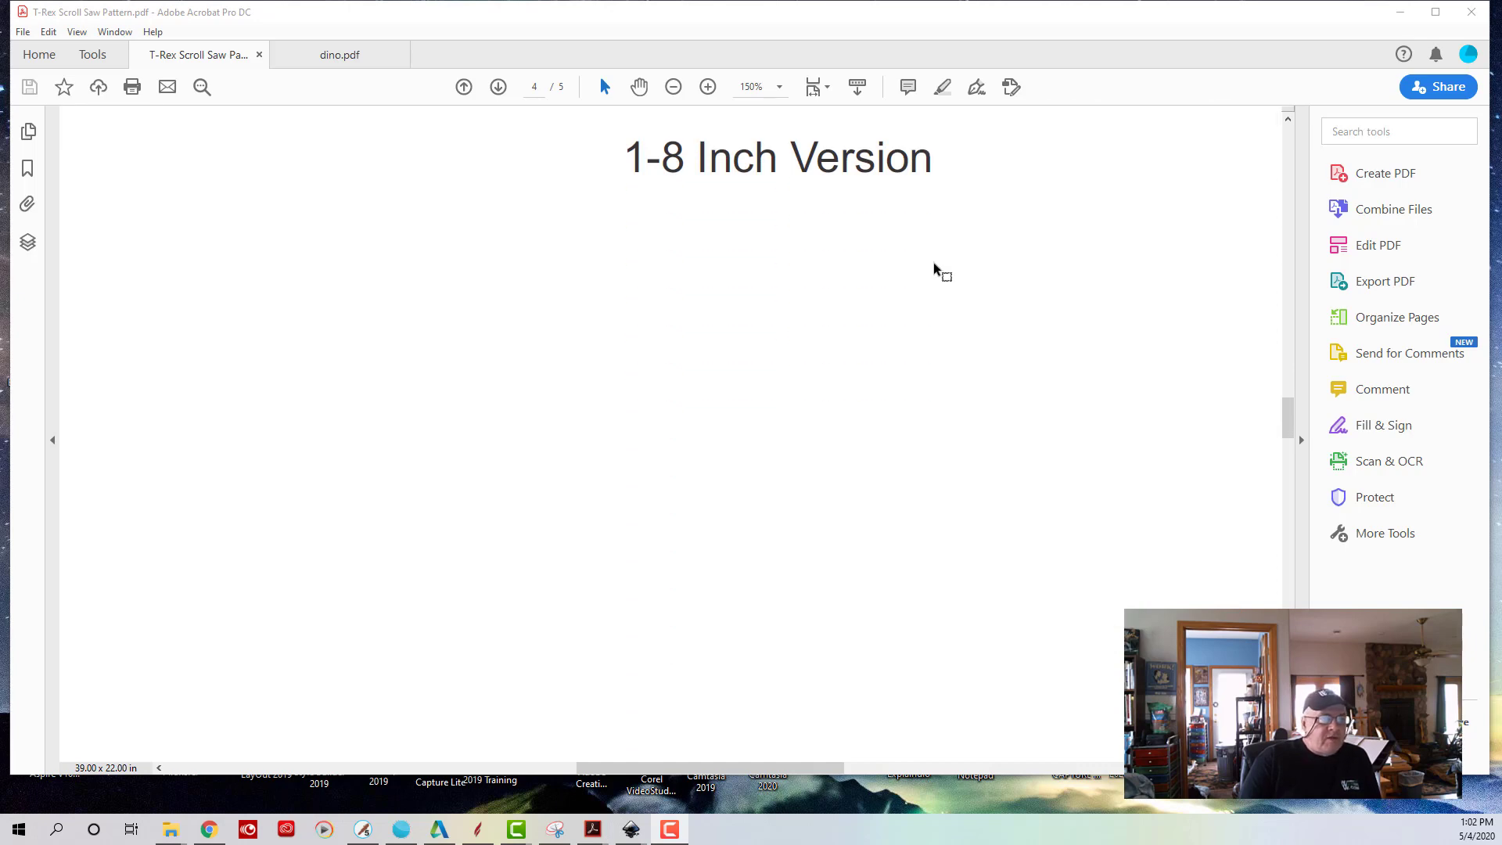
scroll(934, 266, down, 8)
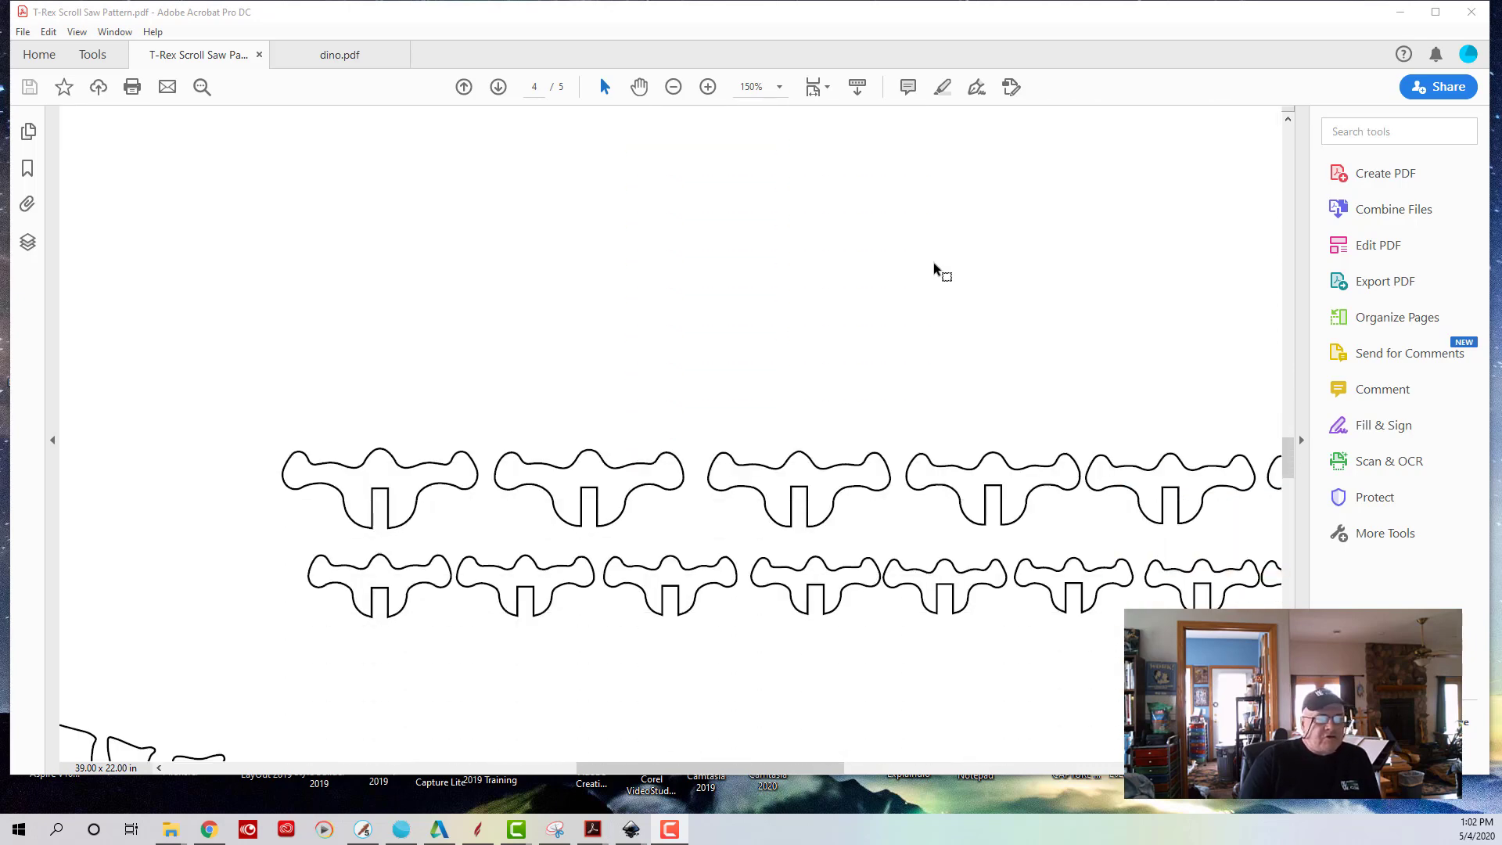
scroll(934, 267, up, 1)
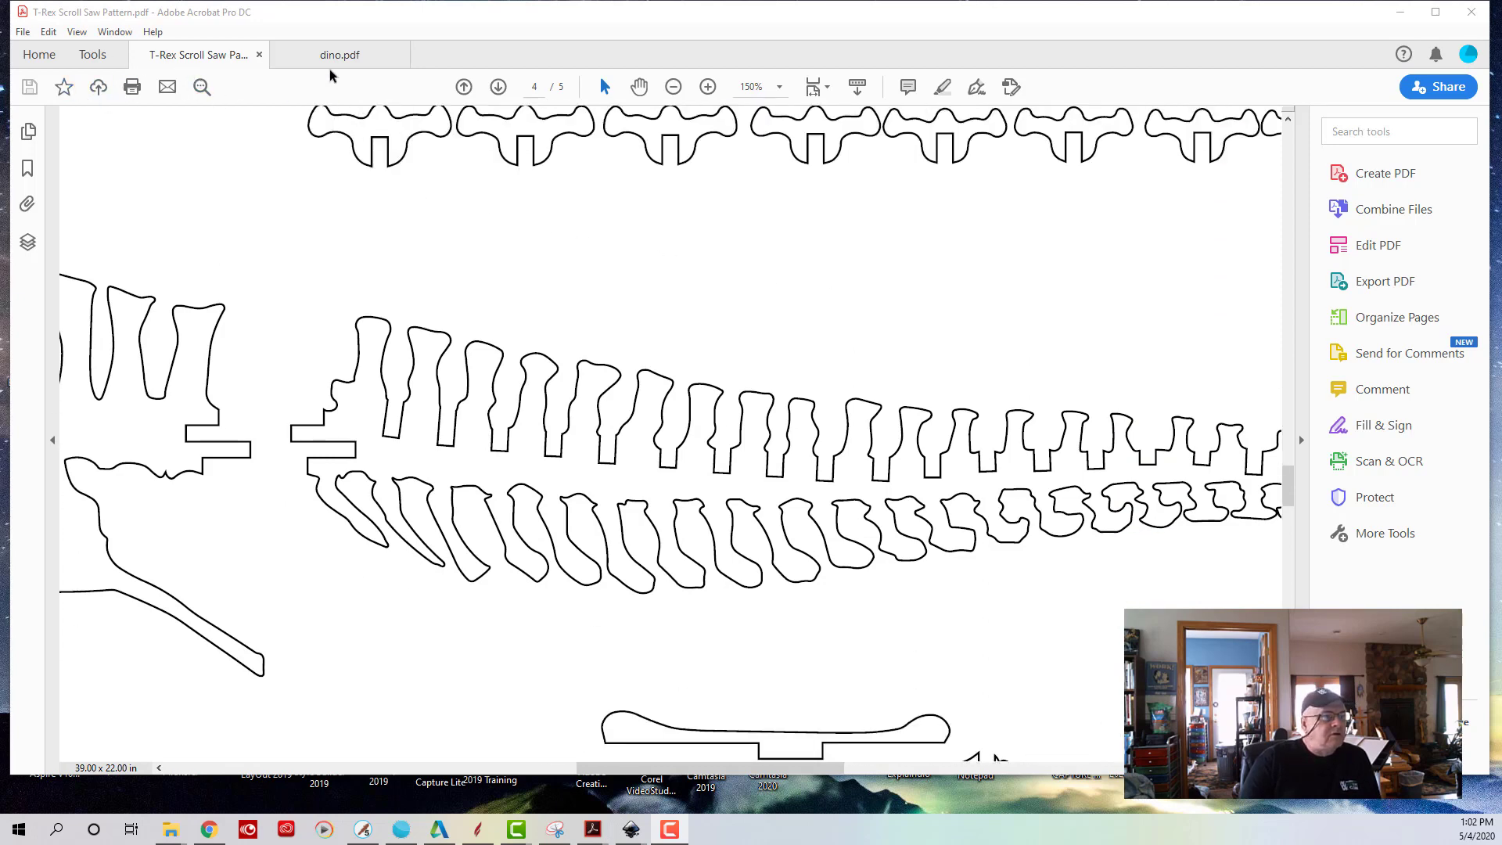
click(673, 86)
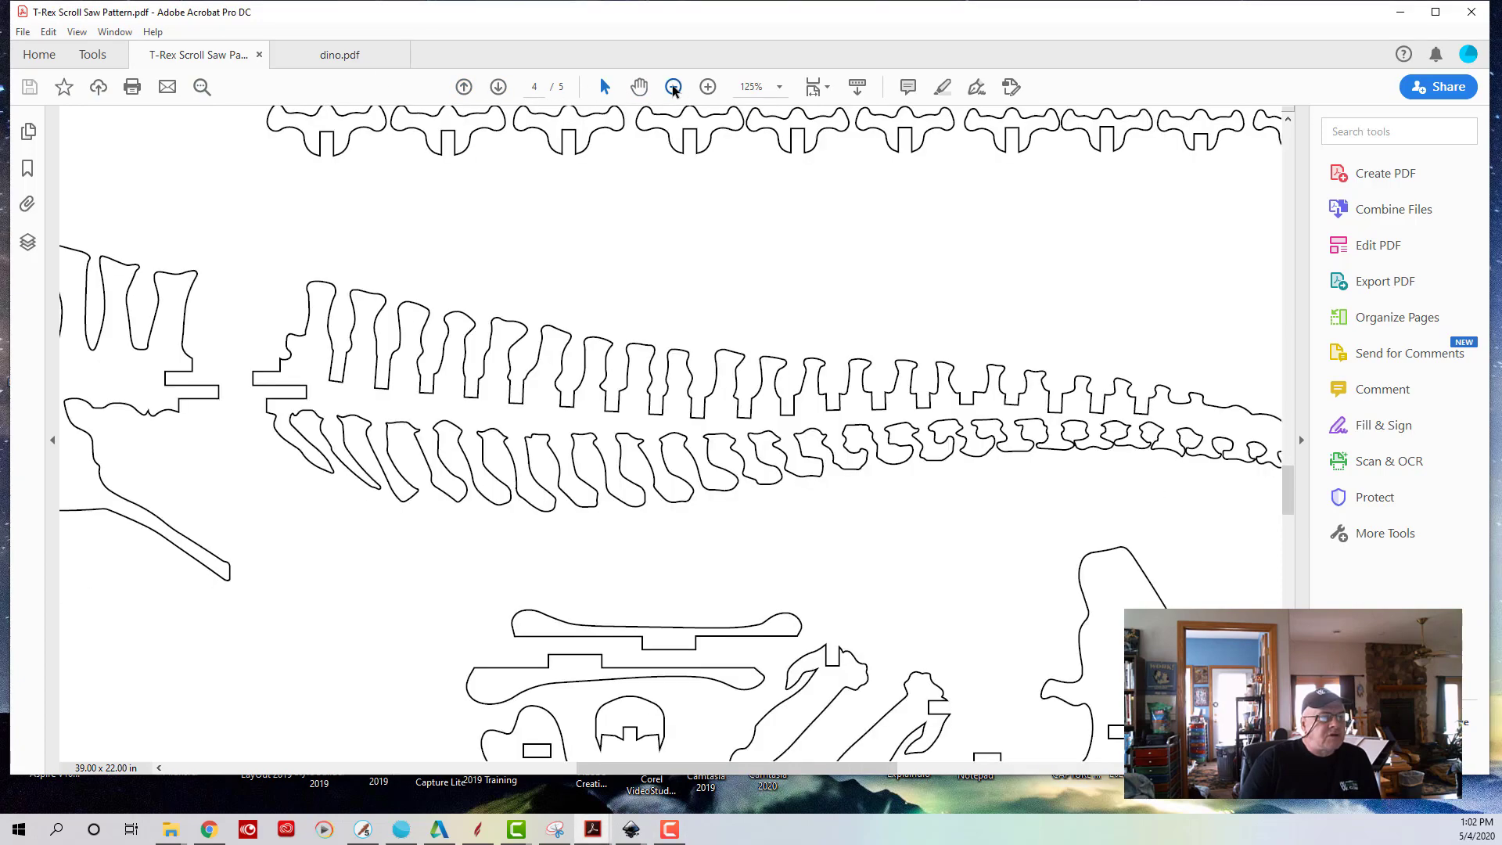
click(672, 87)
click(673, 87)
click(673, 87)
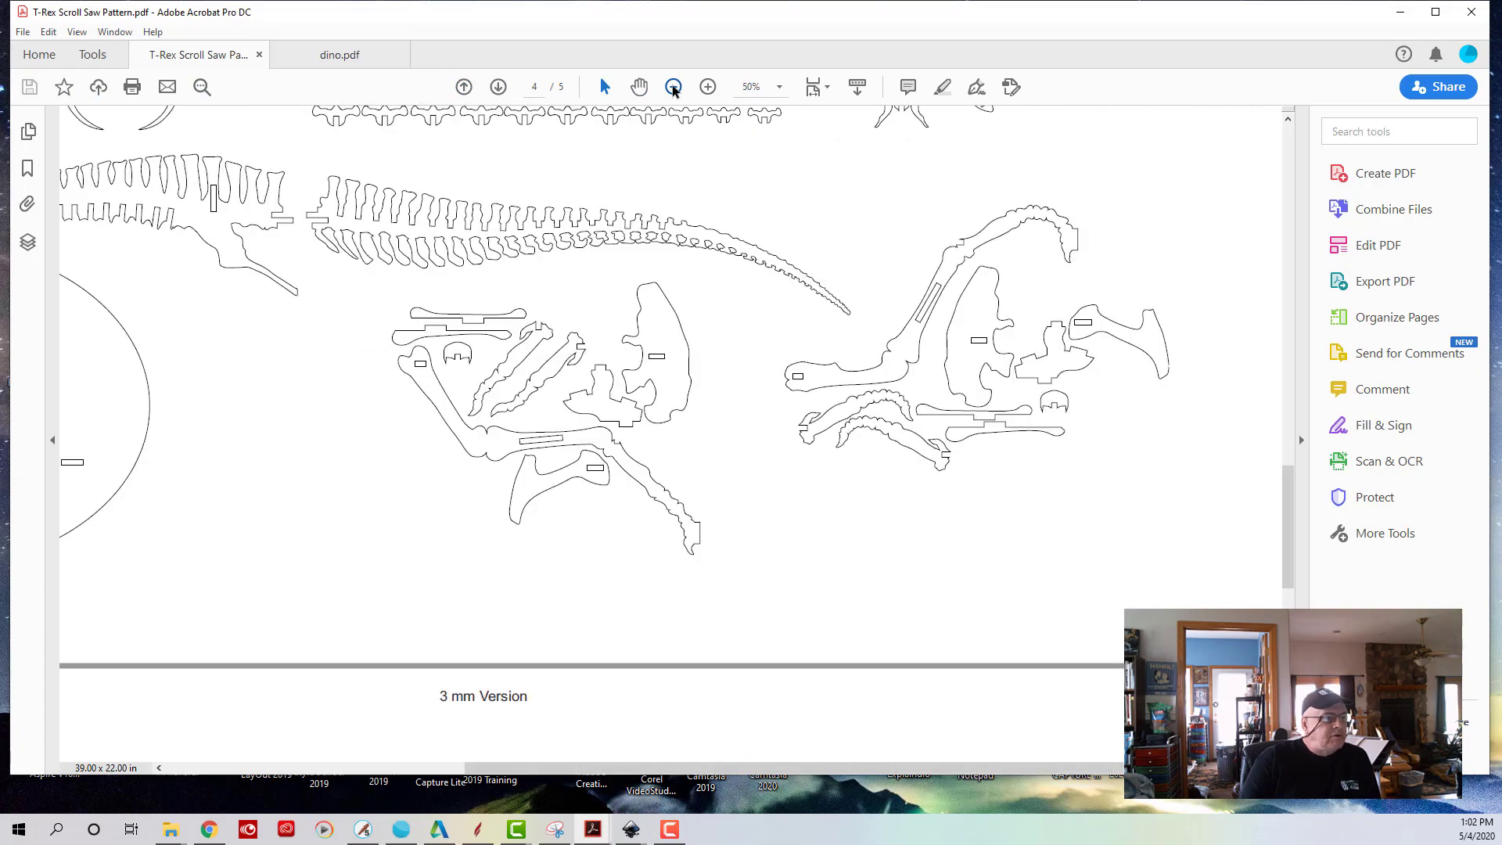
click(673, 87)
scroll(684, 158, down, 5)
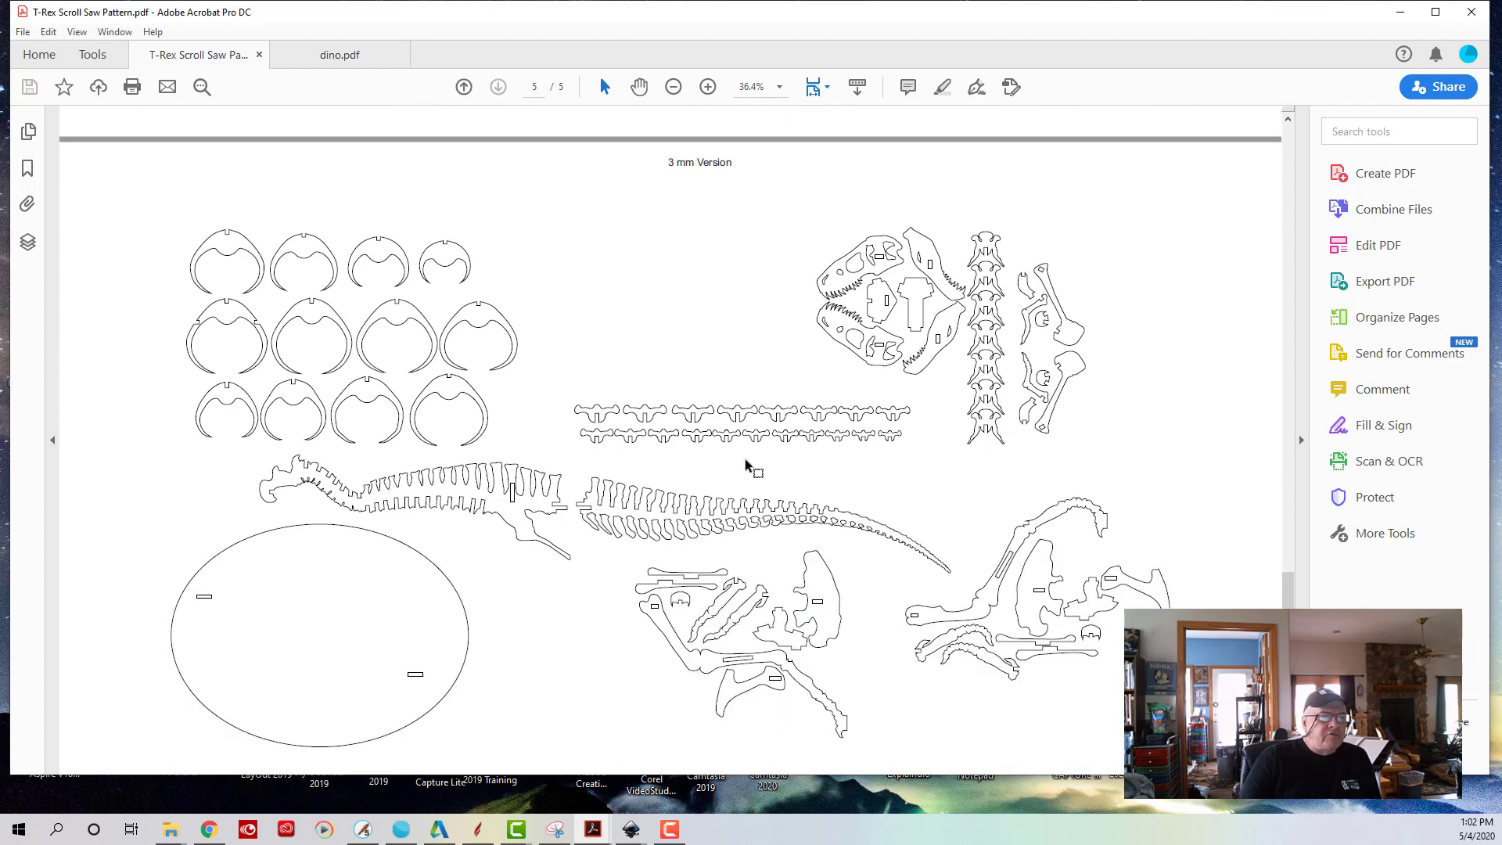
- Compare the 1-8 Inch and 3 mm pattern sheets and review the printing instructions again
scroll(745, 458, up, 10)
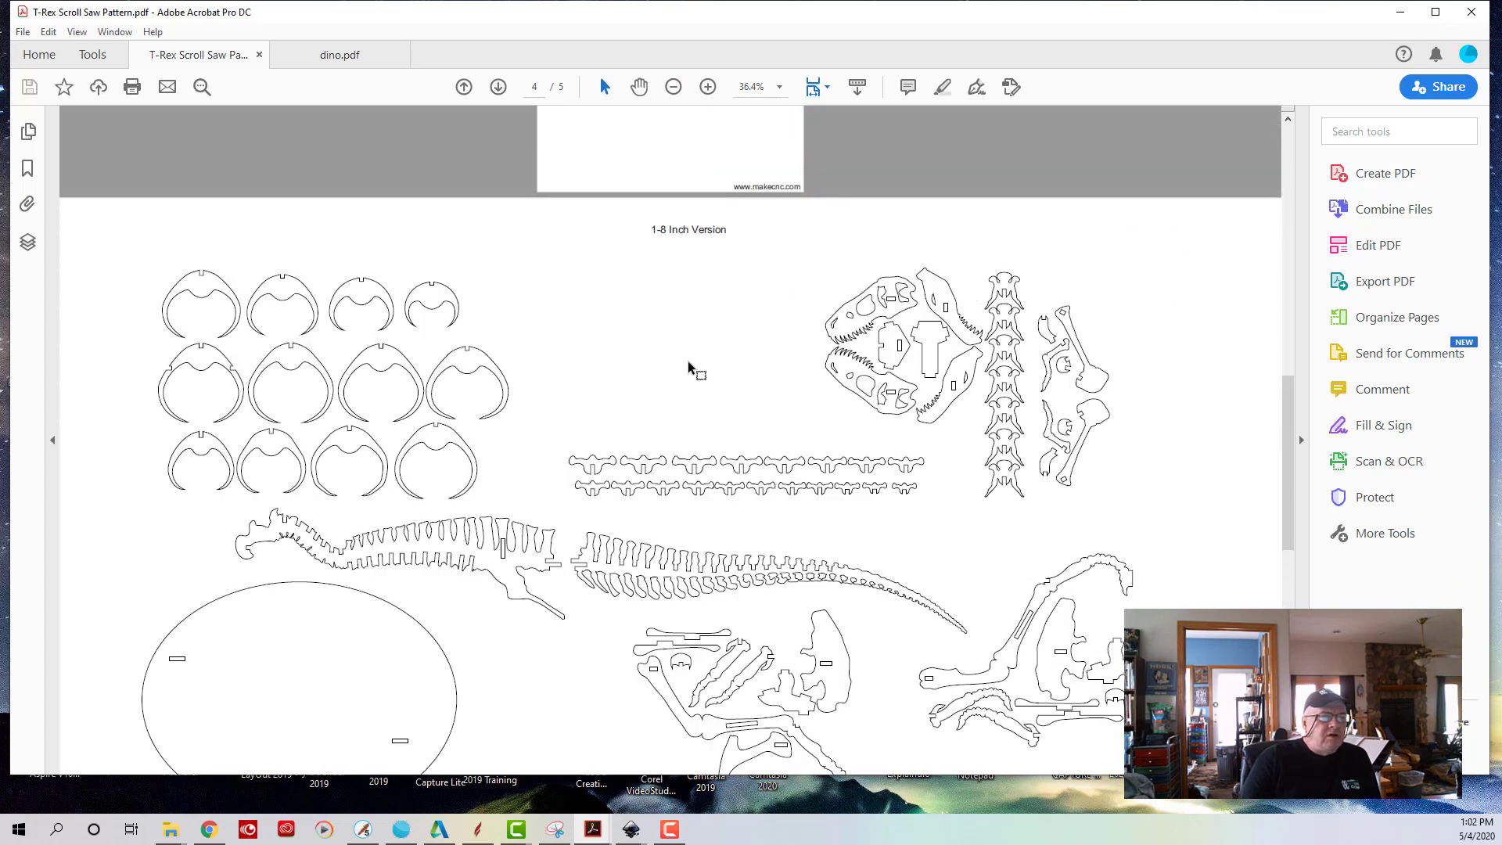
scroll(722, 309, down, 7)
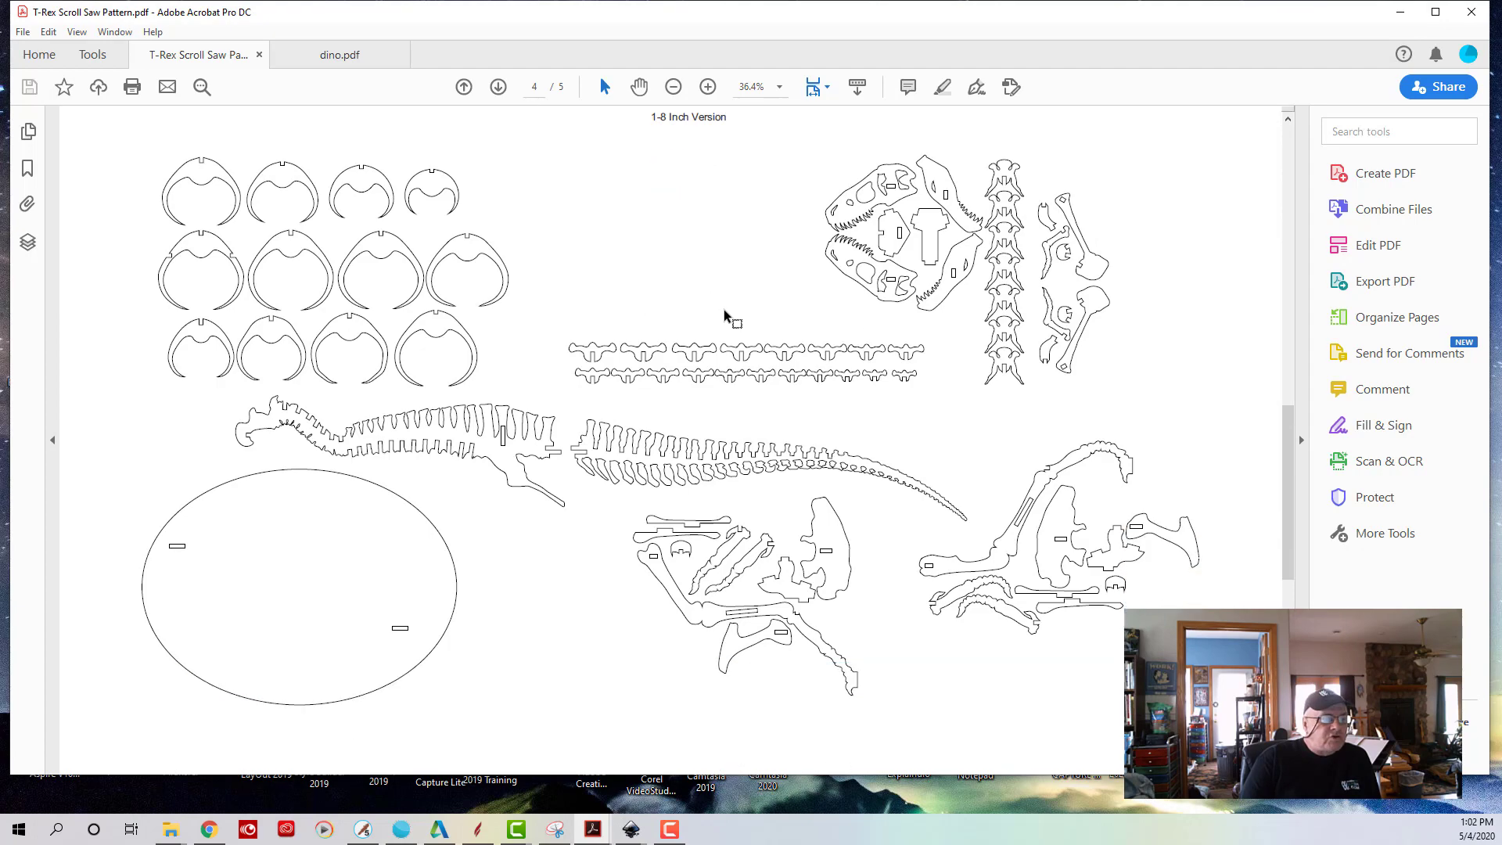
scroll(724, 312, down, 3)
scroll(724, 311, up, 9)
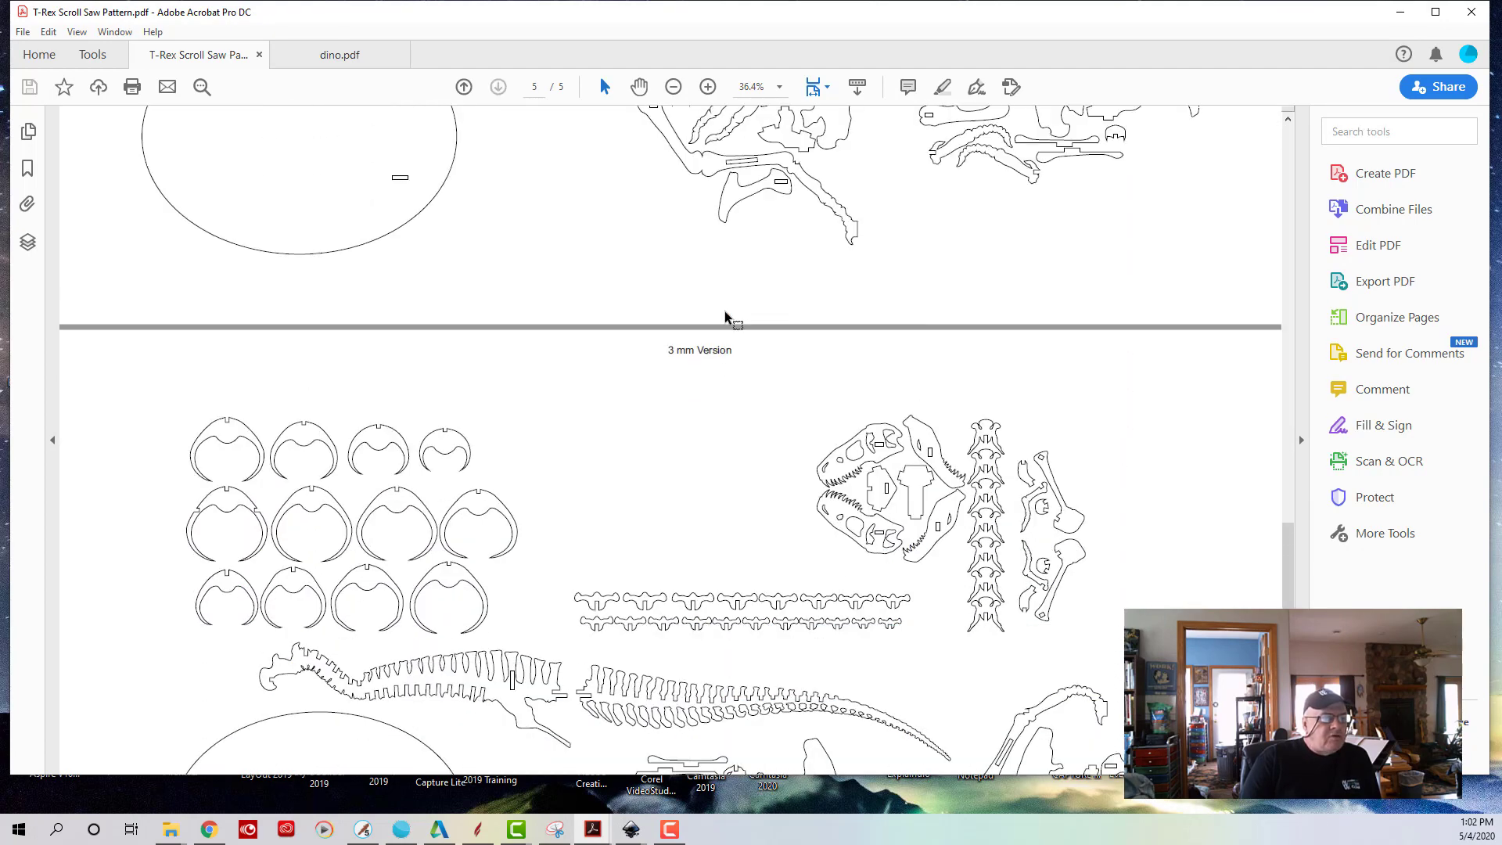
scroll(726, 311, up, 15)
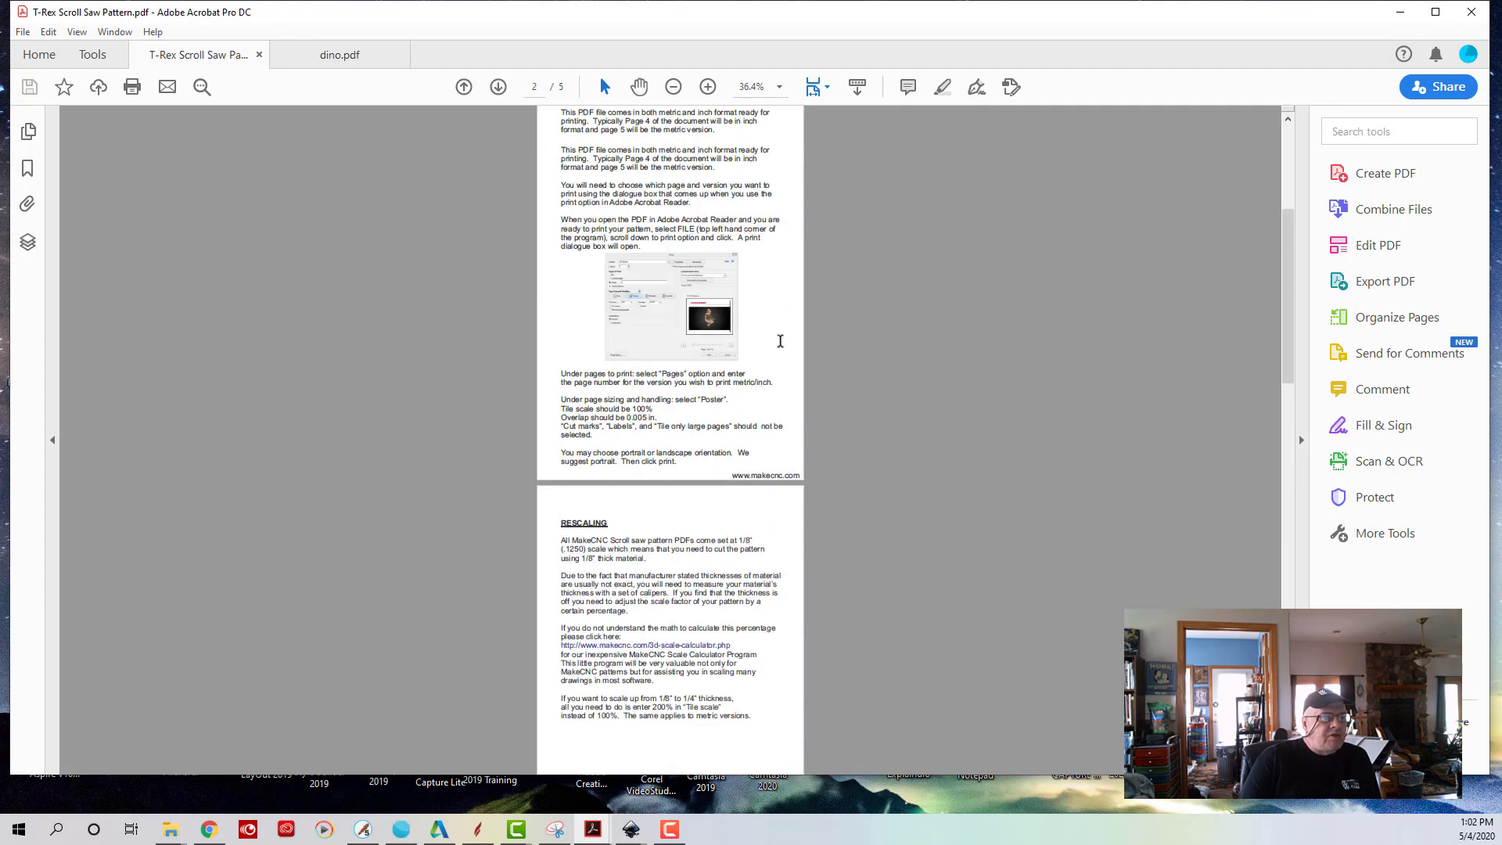
scroll(750, 448, down, 10)
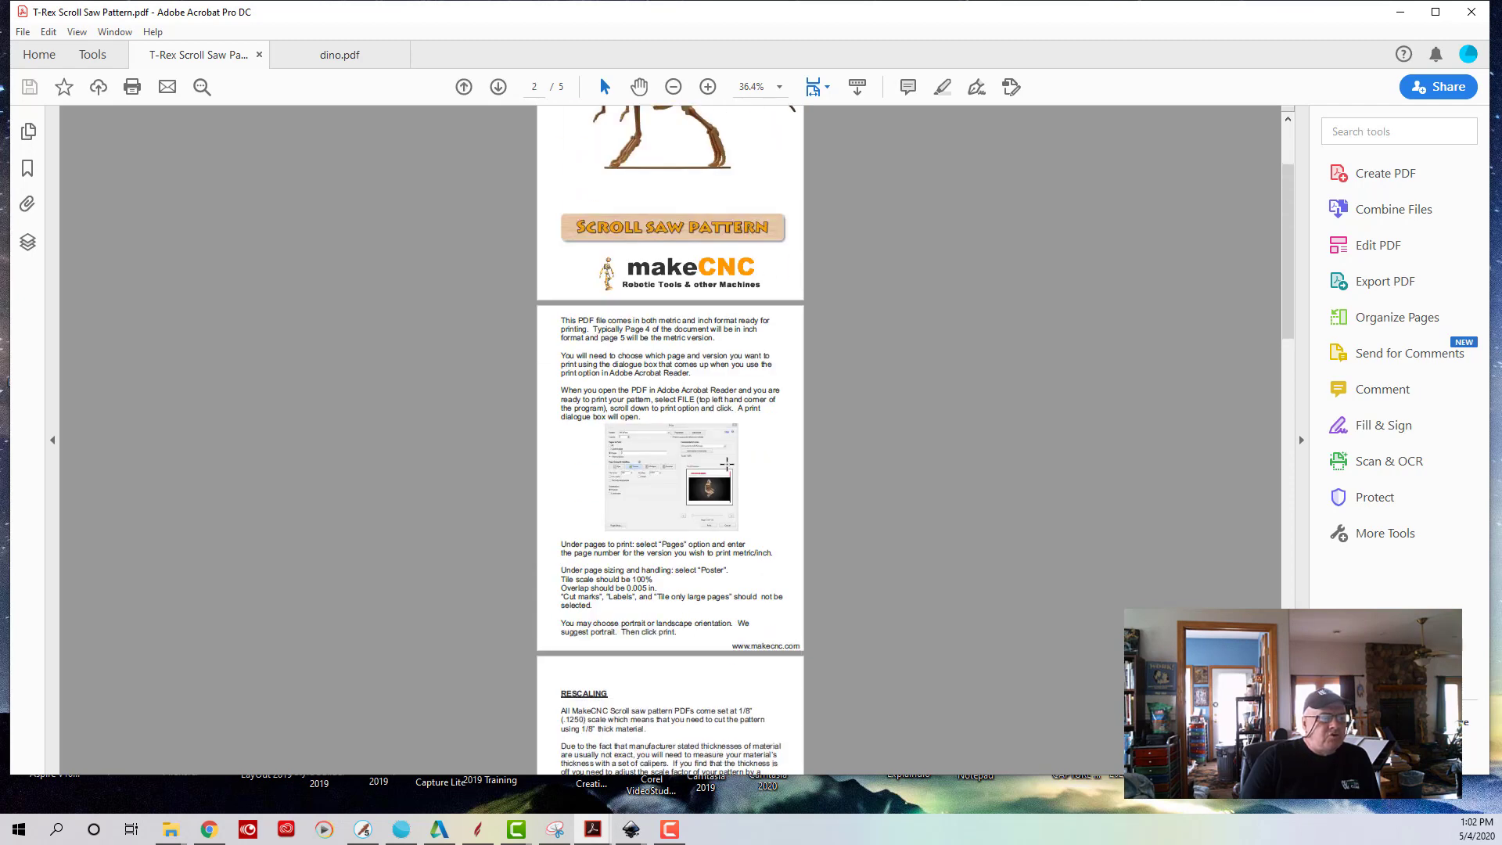
scroll(726, 505, down, 5)
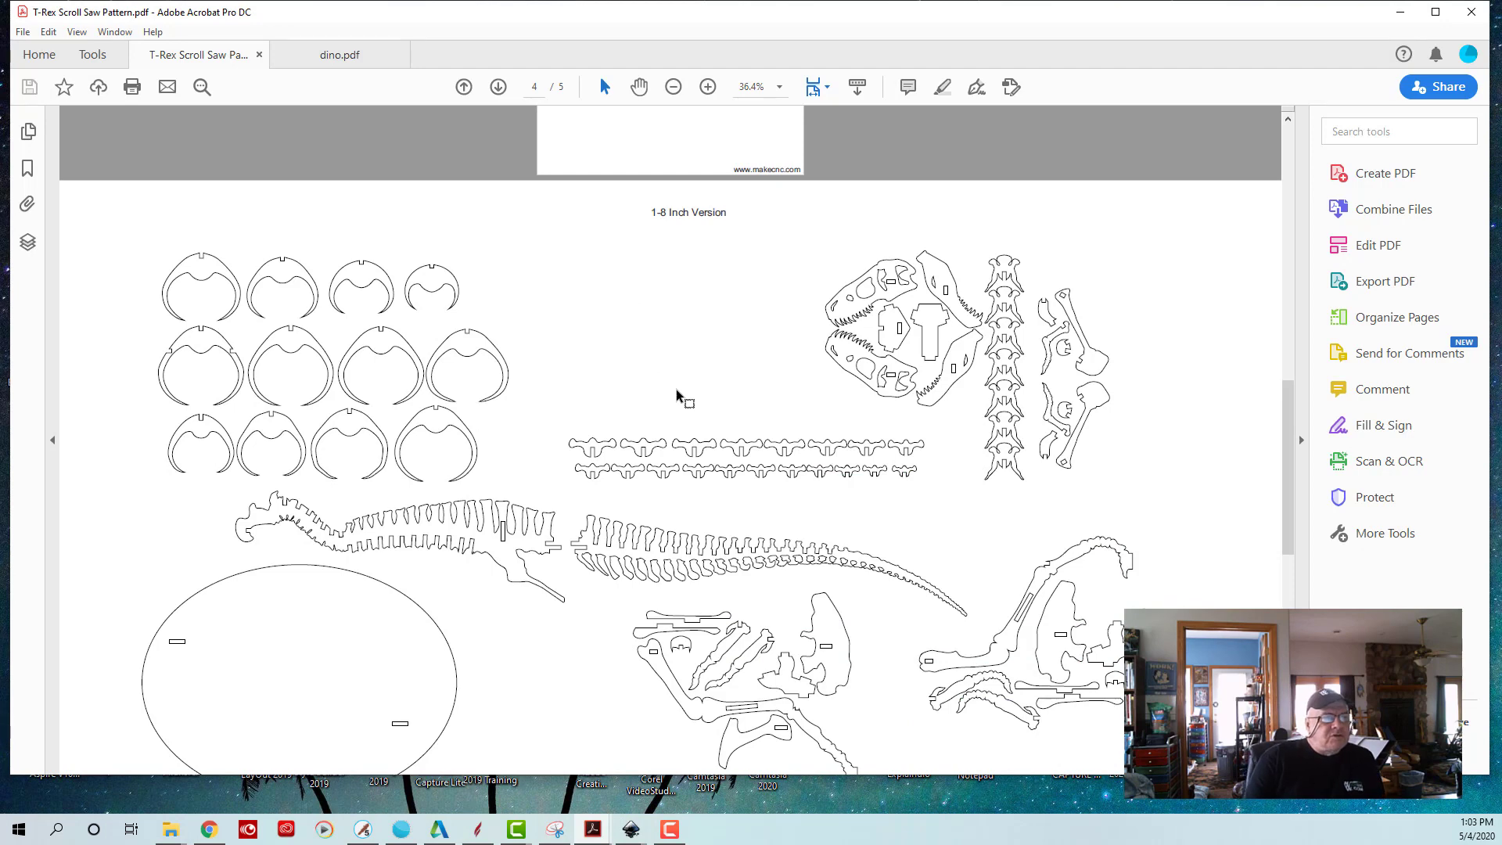
scroll(697, 346, down, 1)
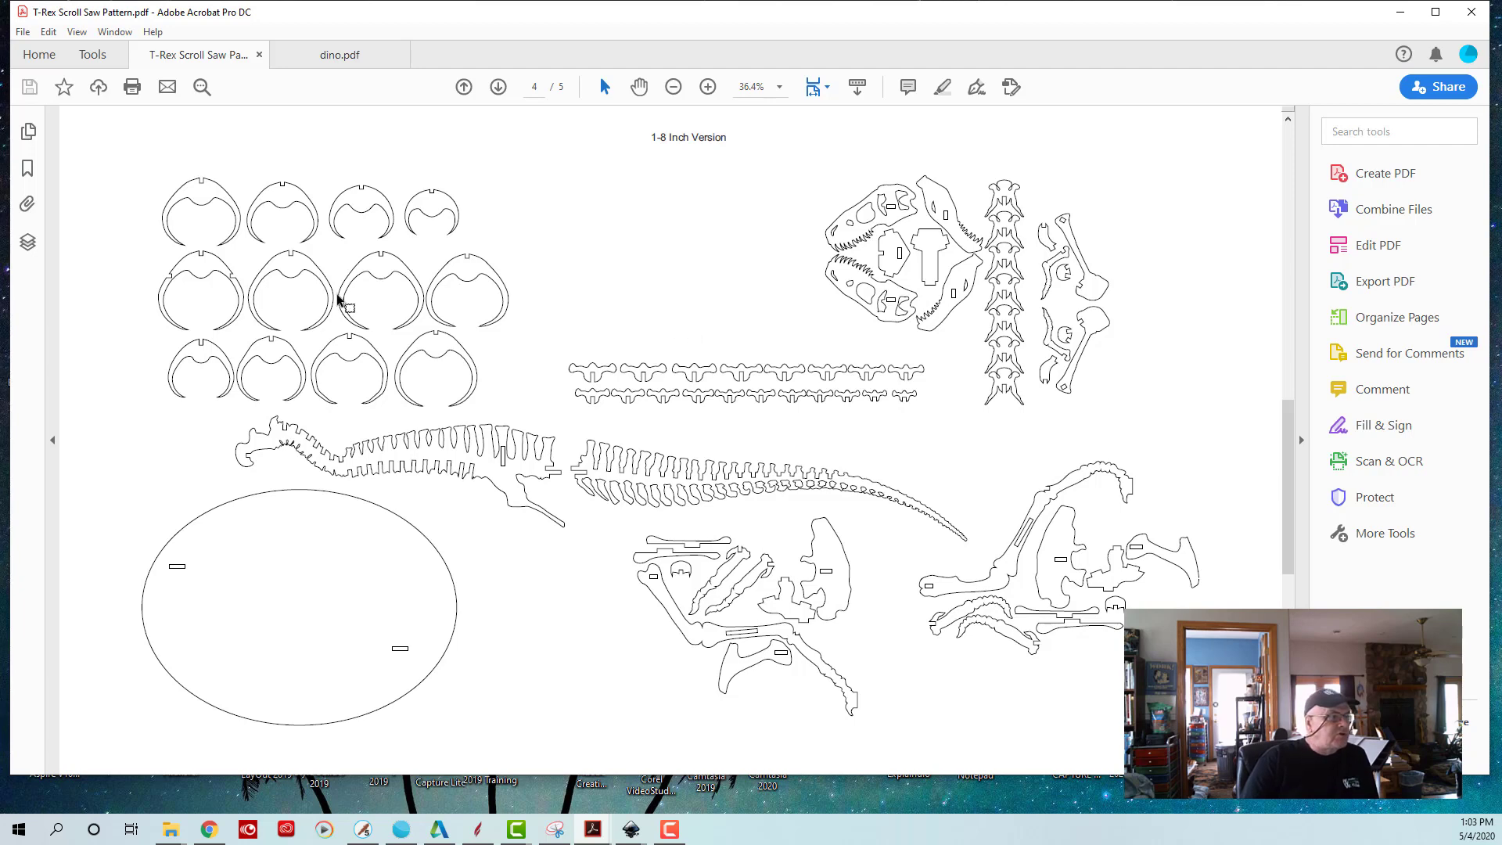
- Print only page 4 of the T-Rex pattern, tiled as a poster
click(23, 33)
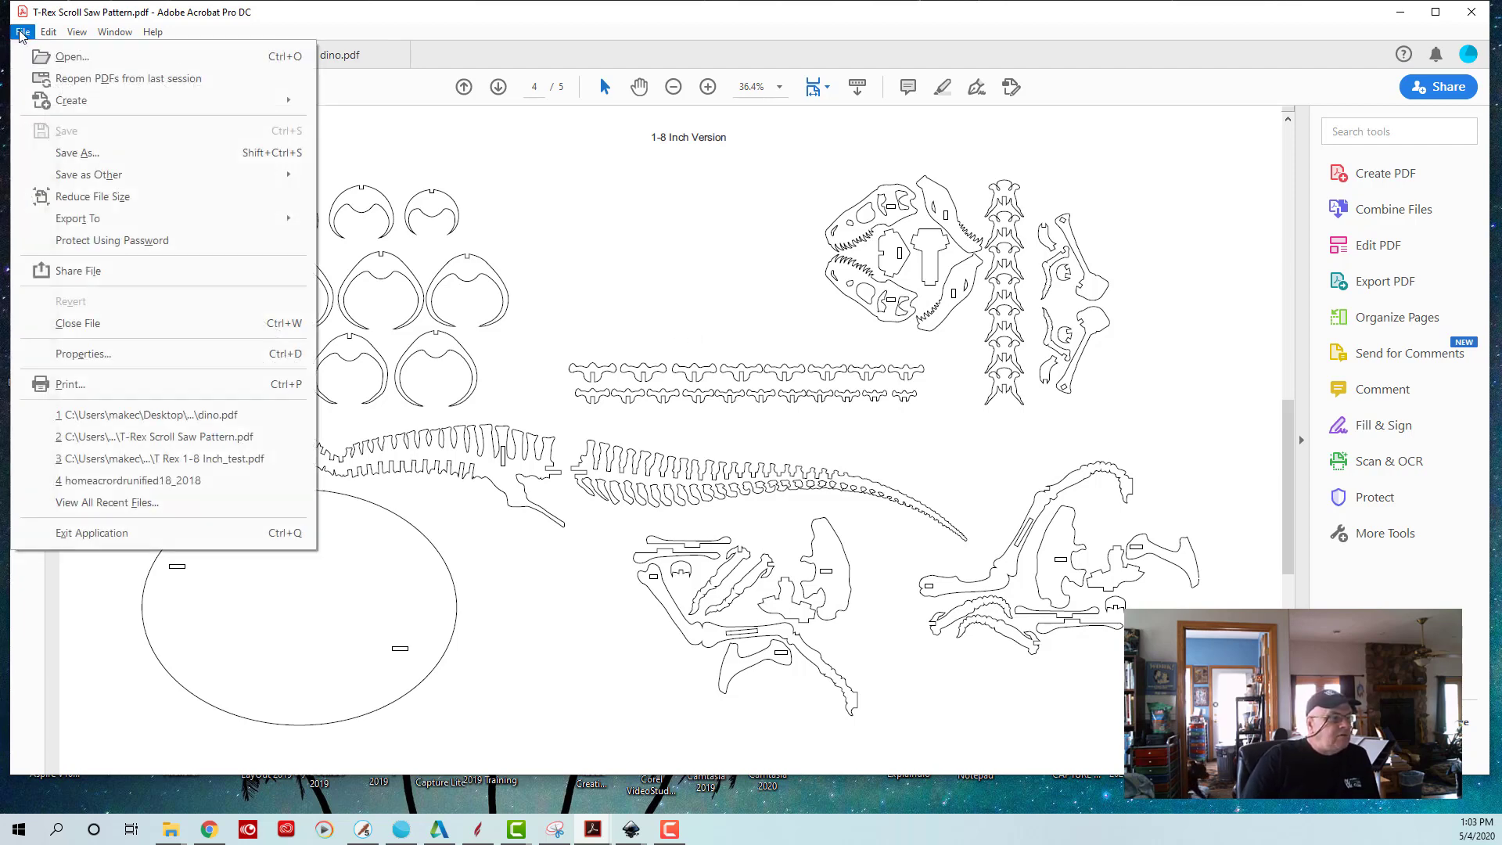
click(66, 385)
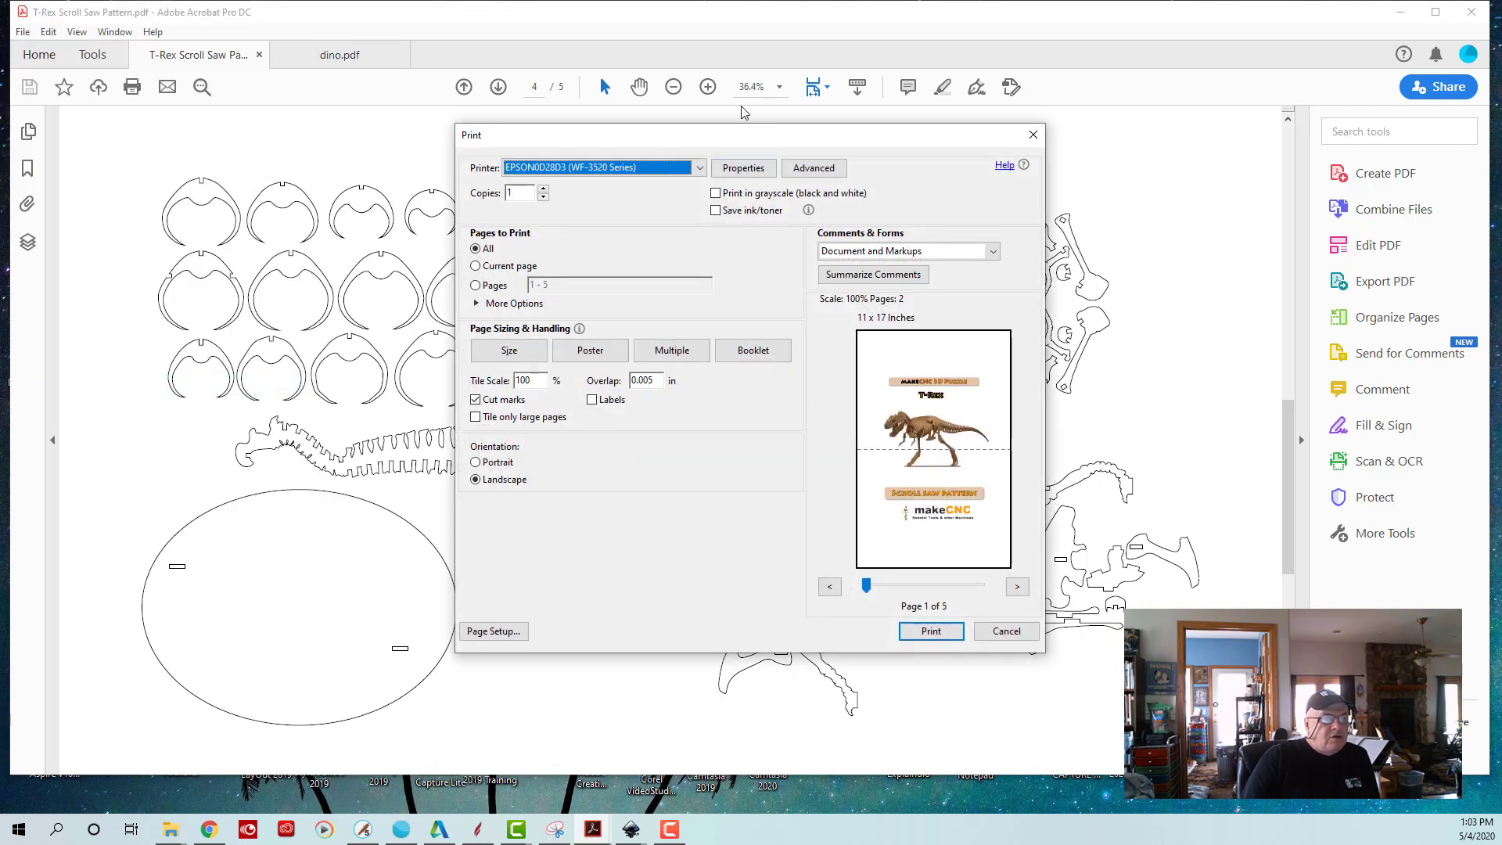
mouse_move(755, 144)
mouse_down()
mouse_move(735, 151)
mouse_move(755, 161)
mouse_up()
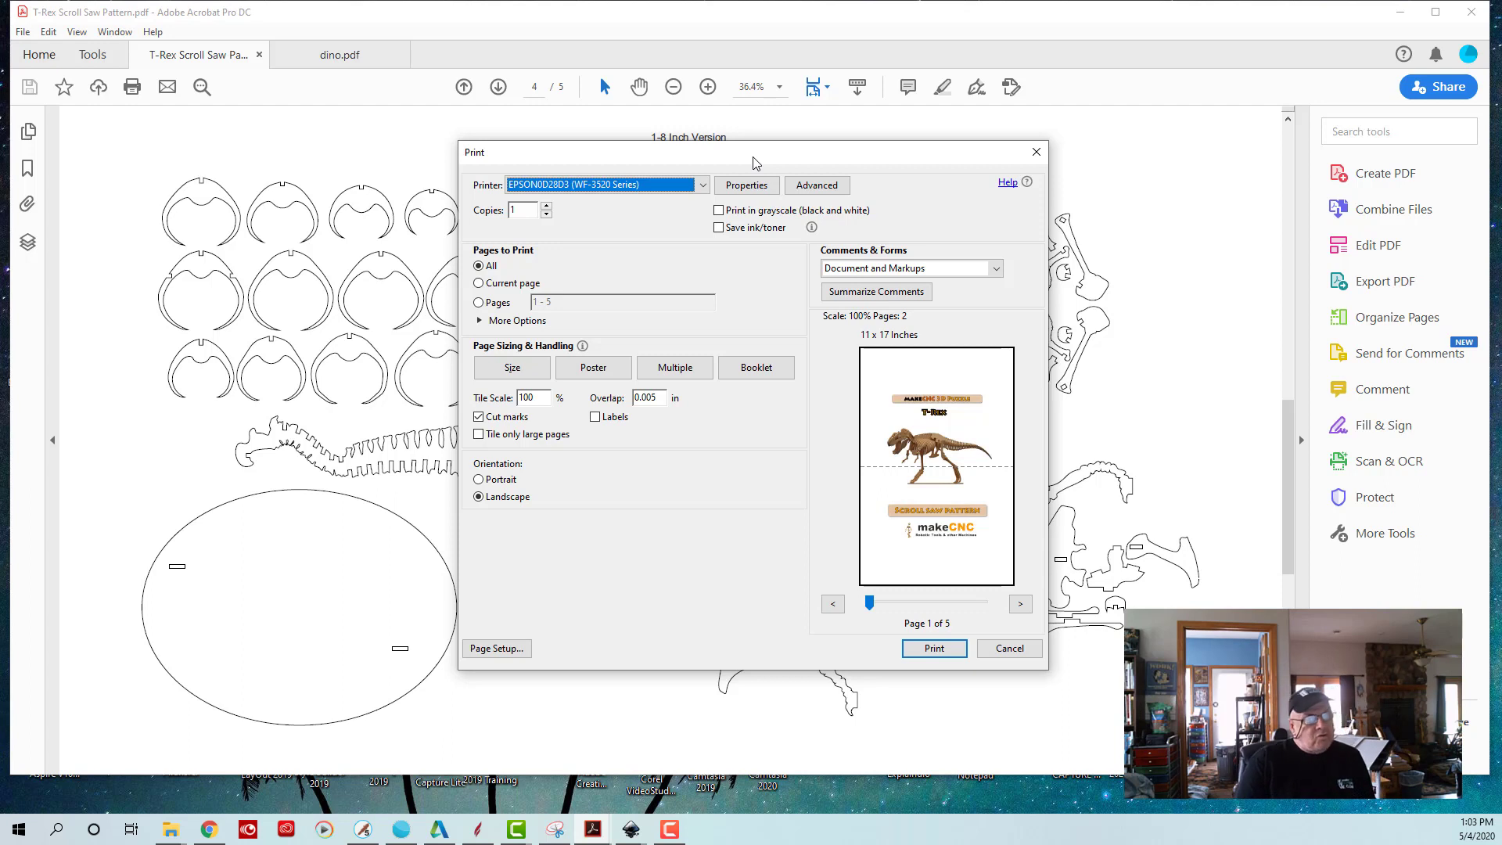
drag(755, 162, 754, 145)
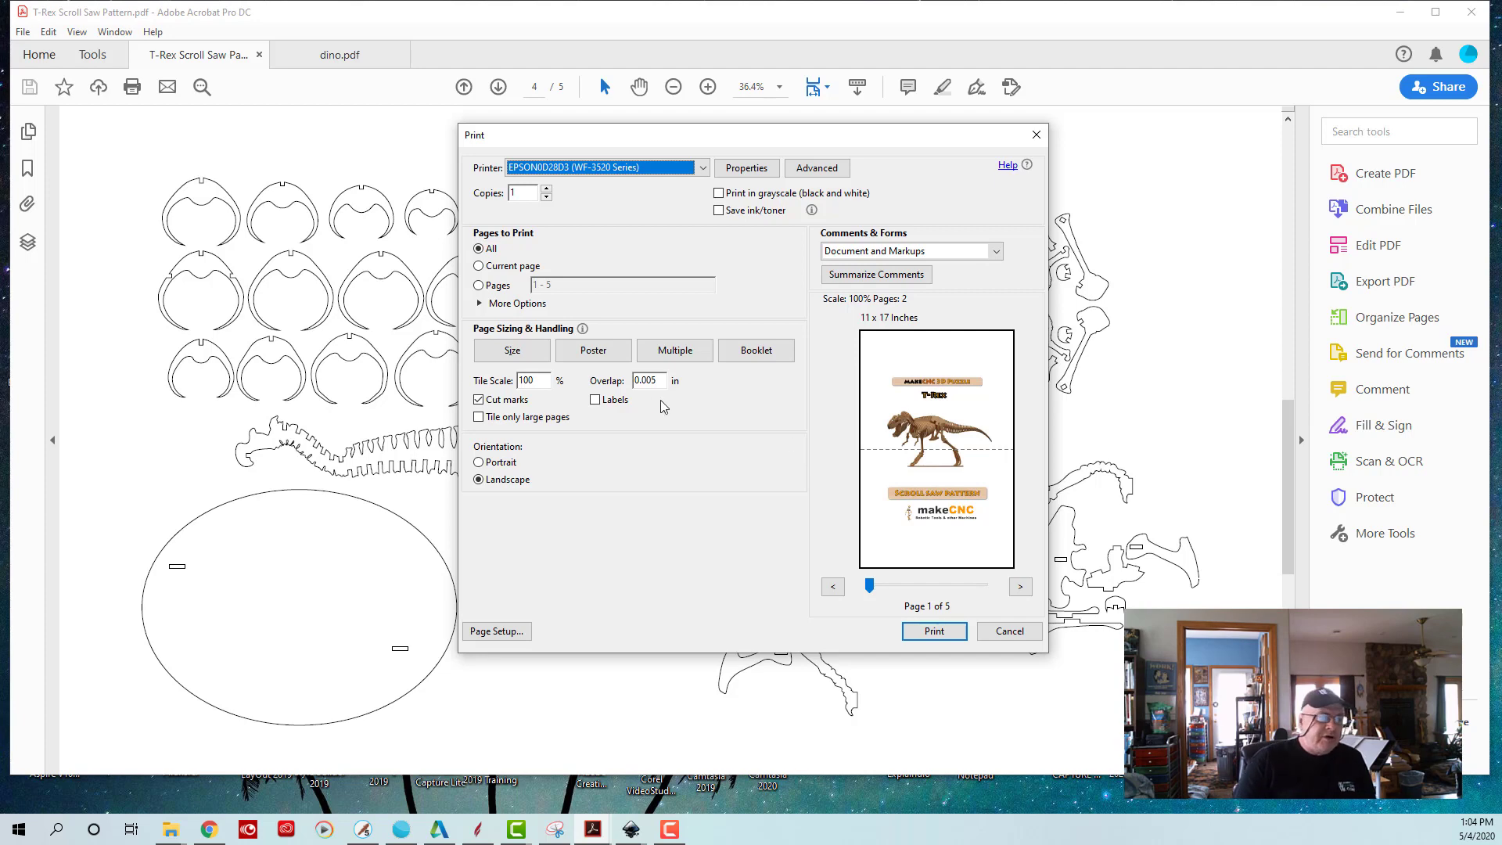
click(478, 285)
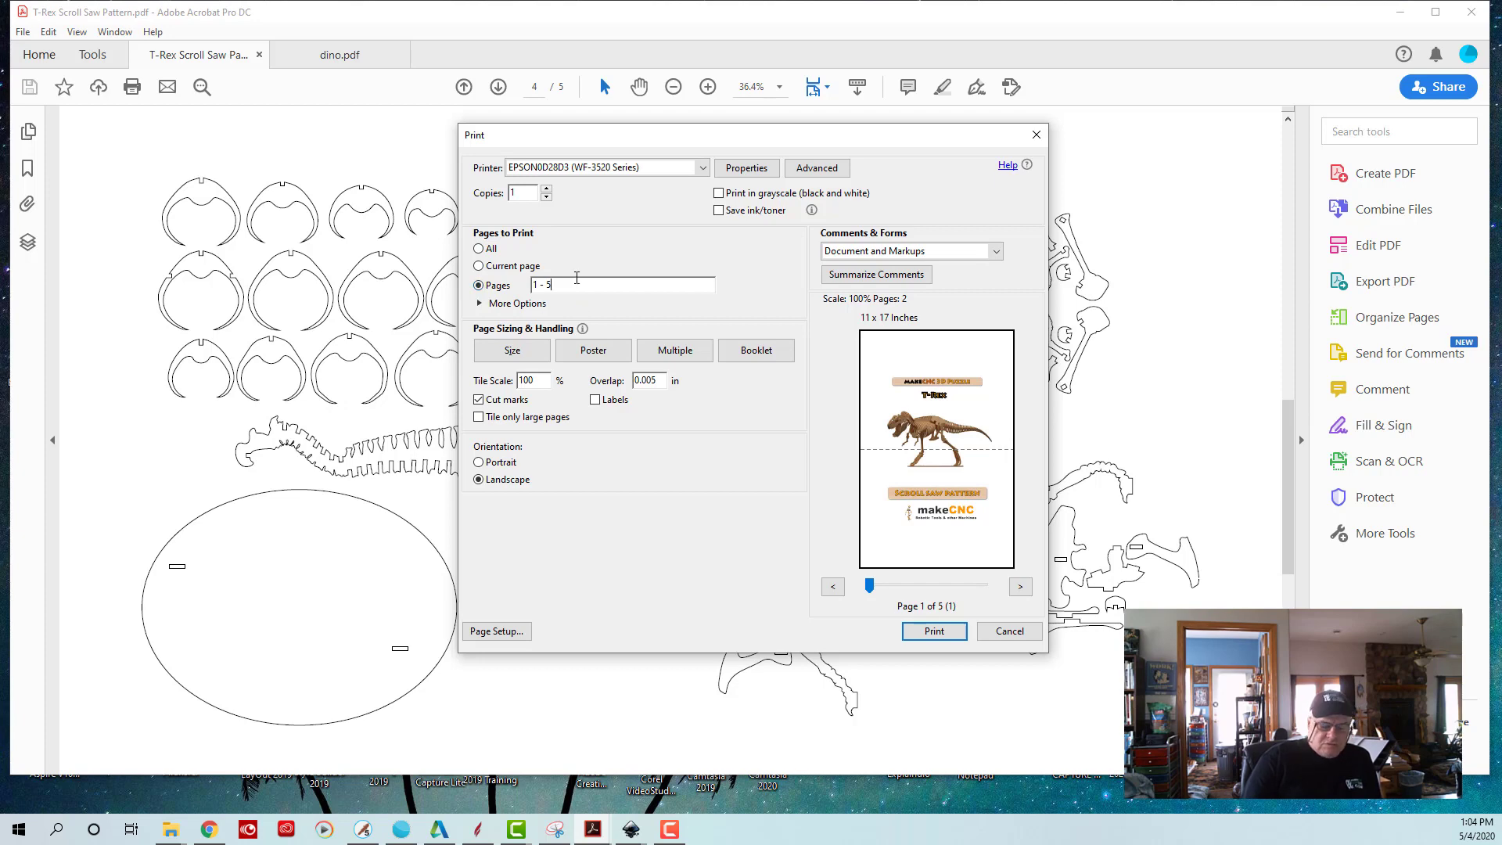
key(BackSpace)
key(BackSpace)
key(BackSpace)
key(BackSpace)
key(BackSpace)
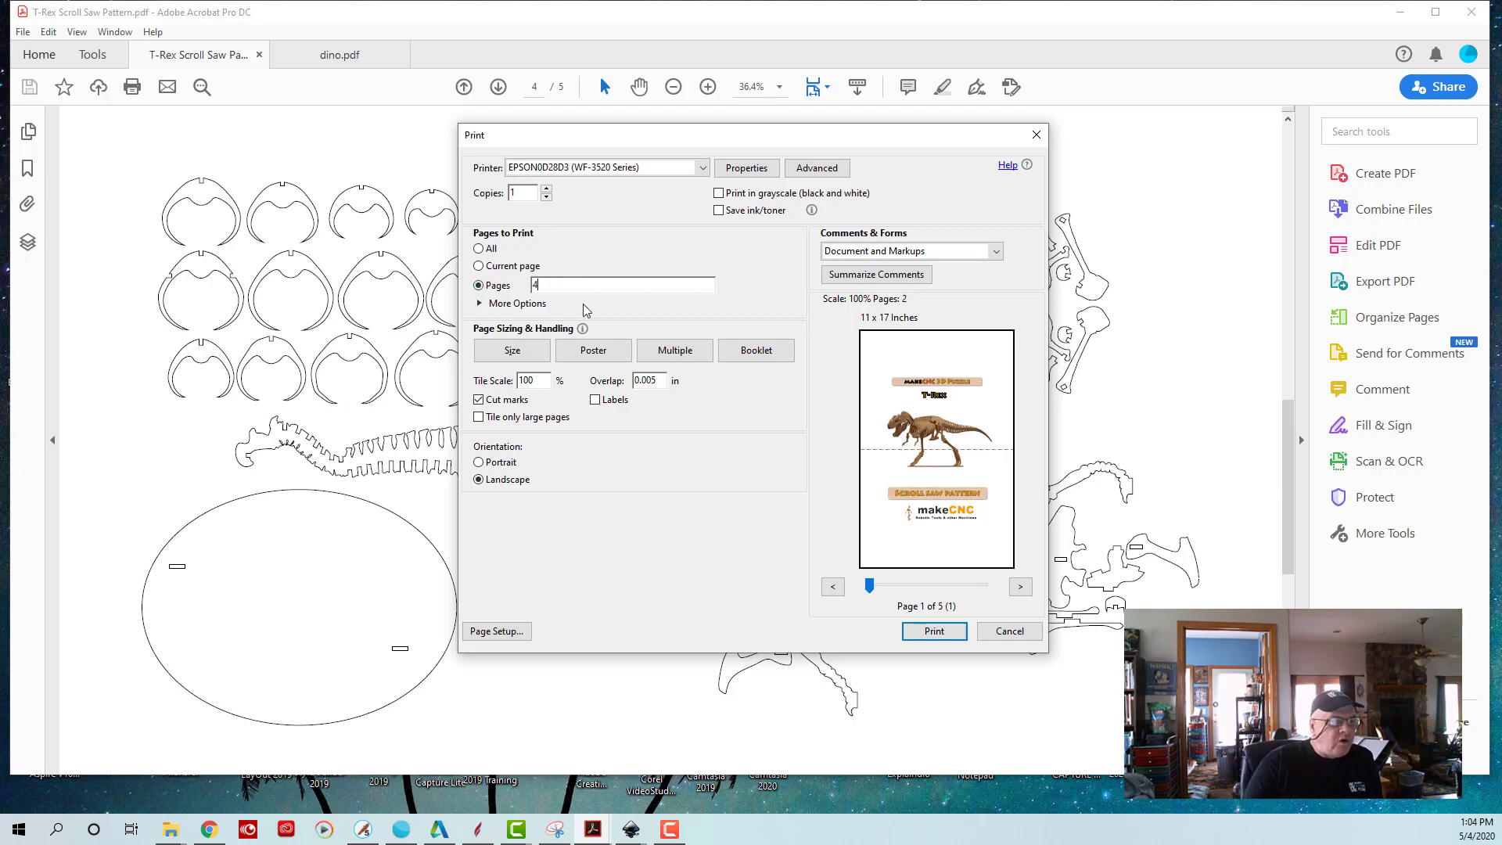
click(595, 352)
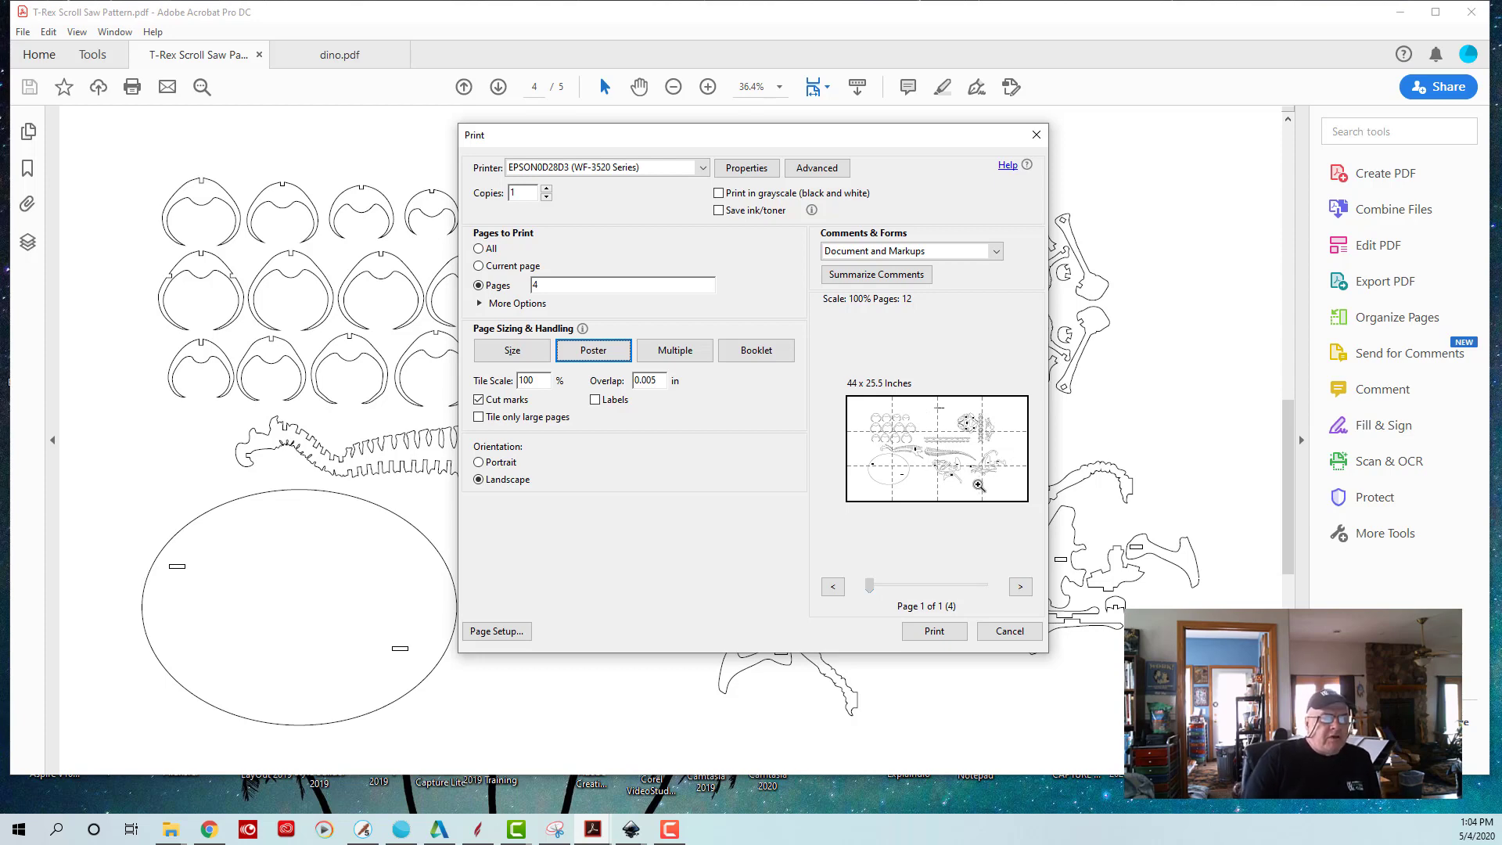
click(935, 632)
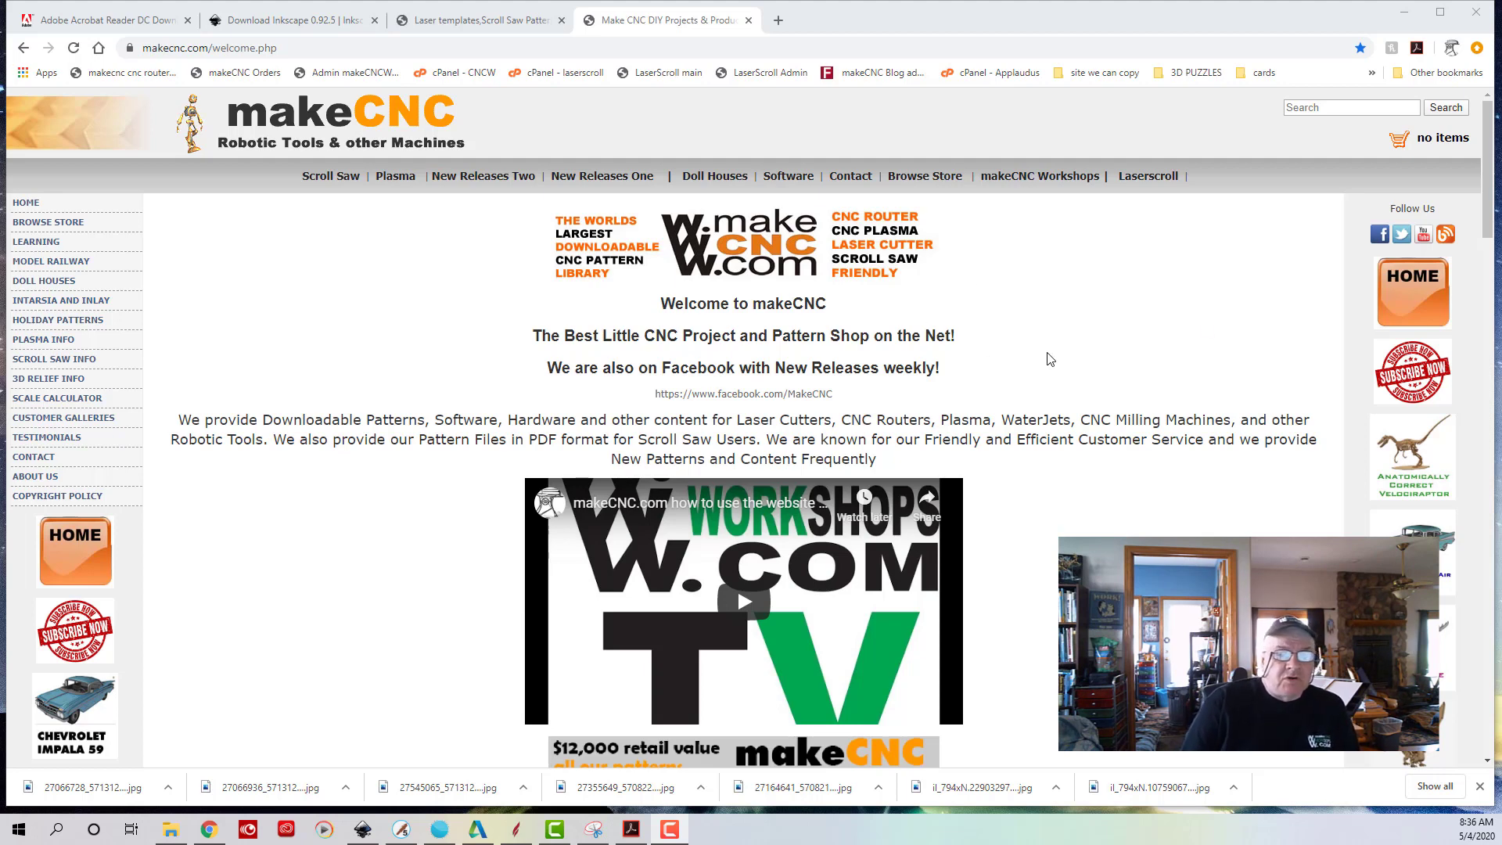
- Look through the makeCNC home page in the web browser, including its pattern categories and promotional banners
scroll(1029, 363, down, 3)
scroll(1032, 373, down, 10)
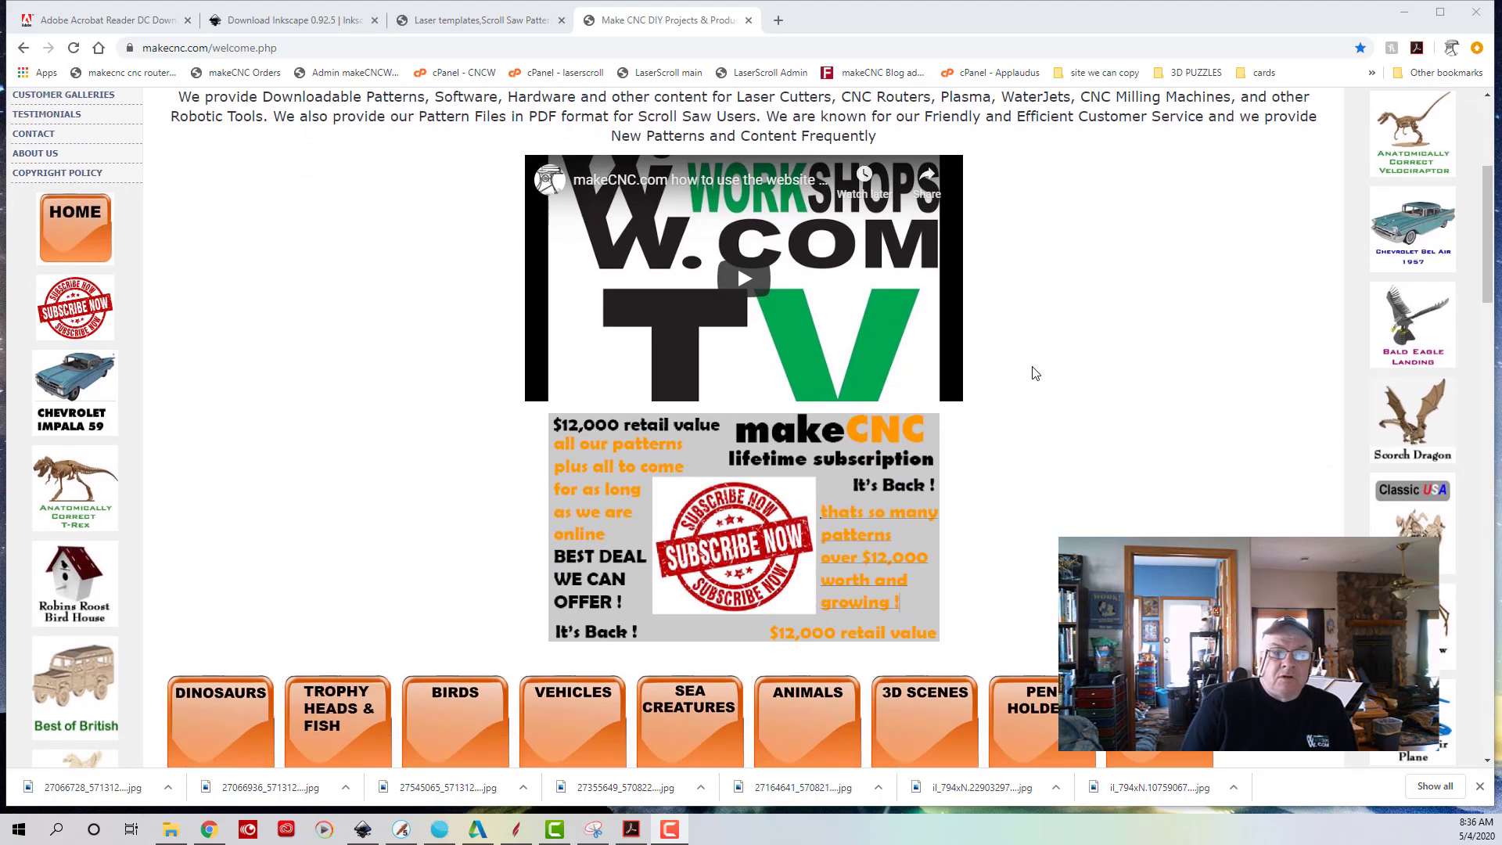
scroll(1034, 371, down, 10)
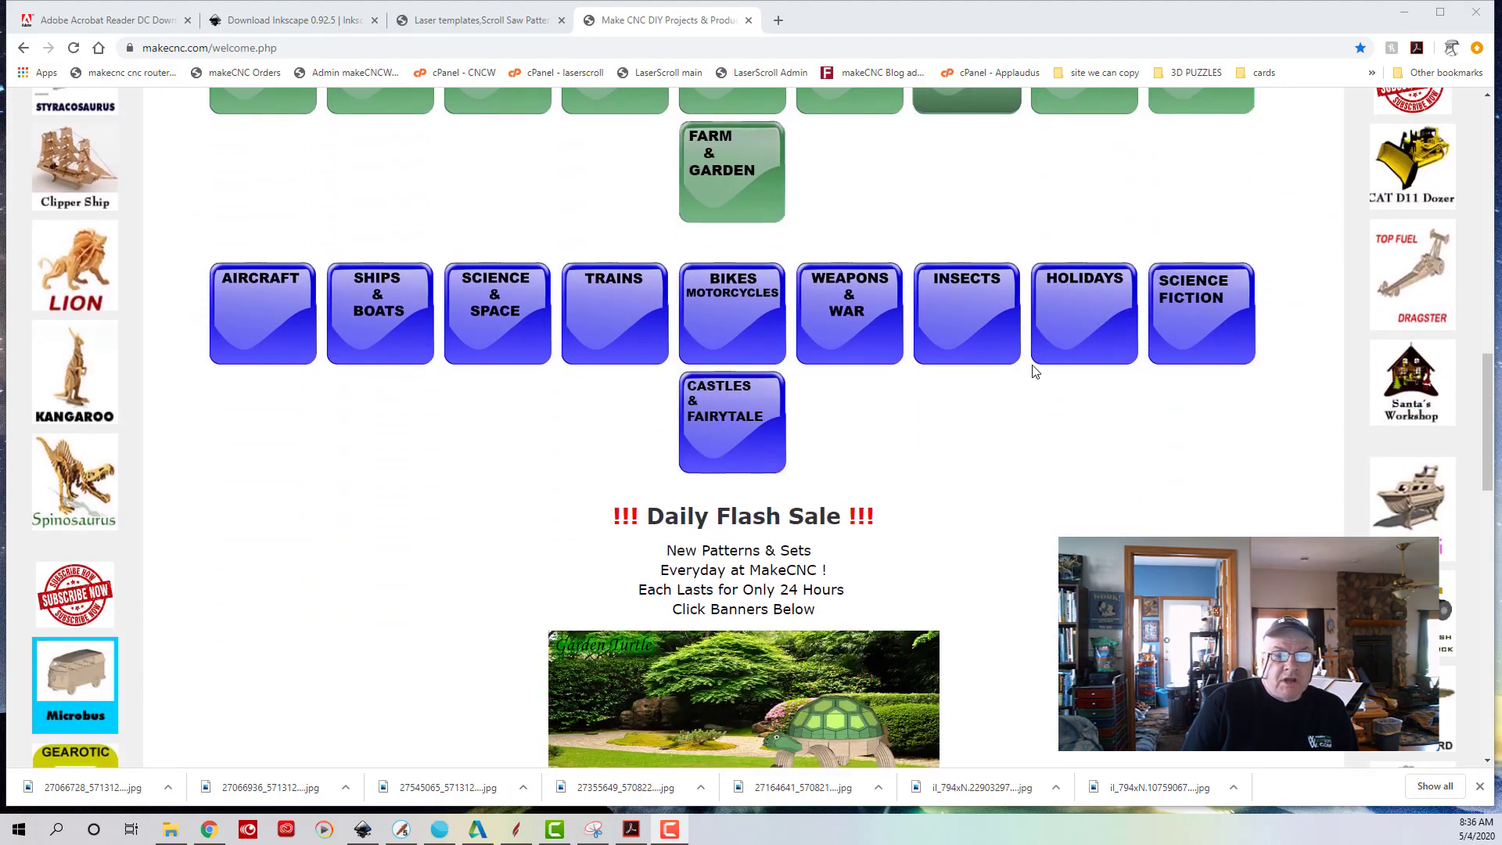
scroll(1031, 370, down, 1)
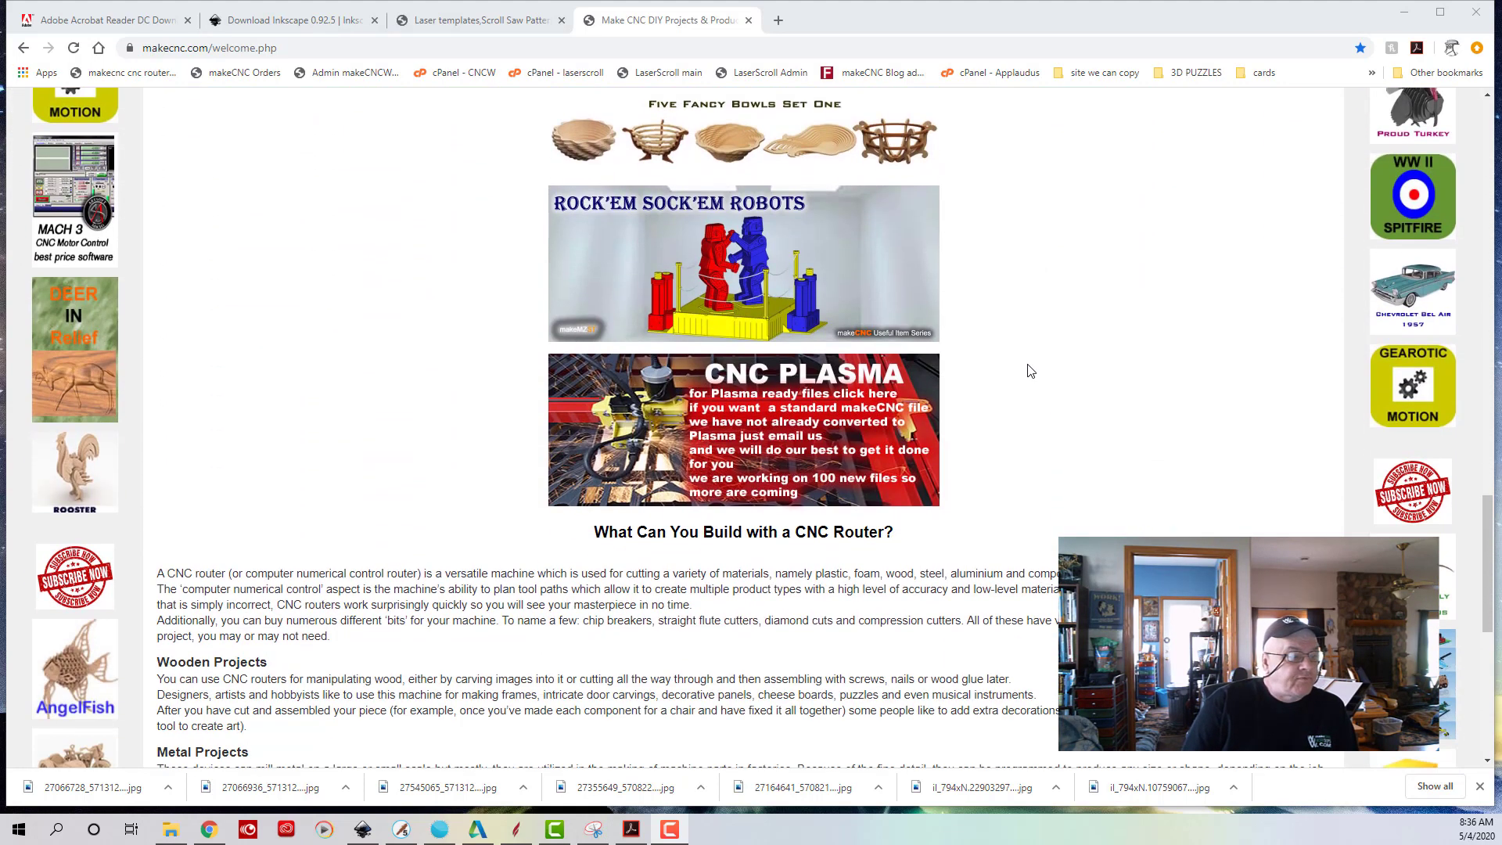
- Return to the start of the makeCNC home page, and look through the LaserScroll home page's categories and flash sale banners
scroll(1031, 370, up, 9)
scroll(1032, 371, up, 10)
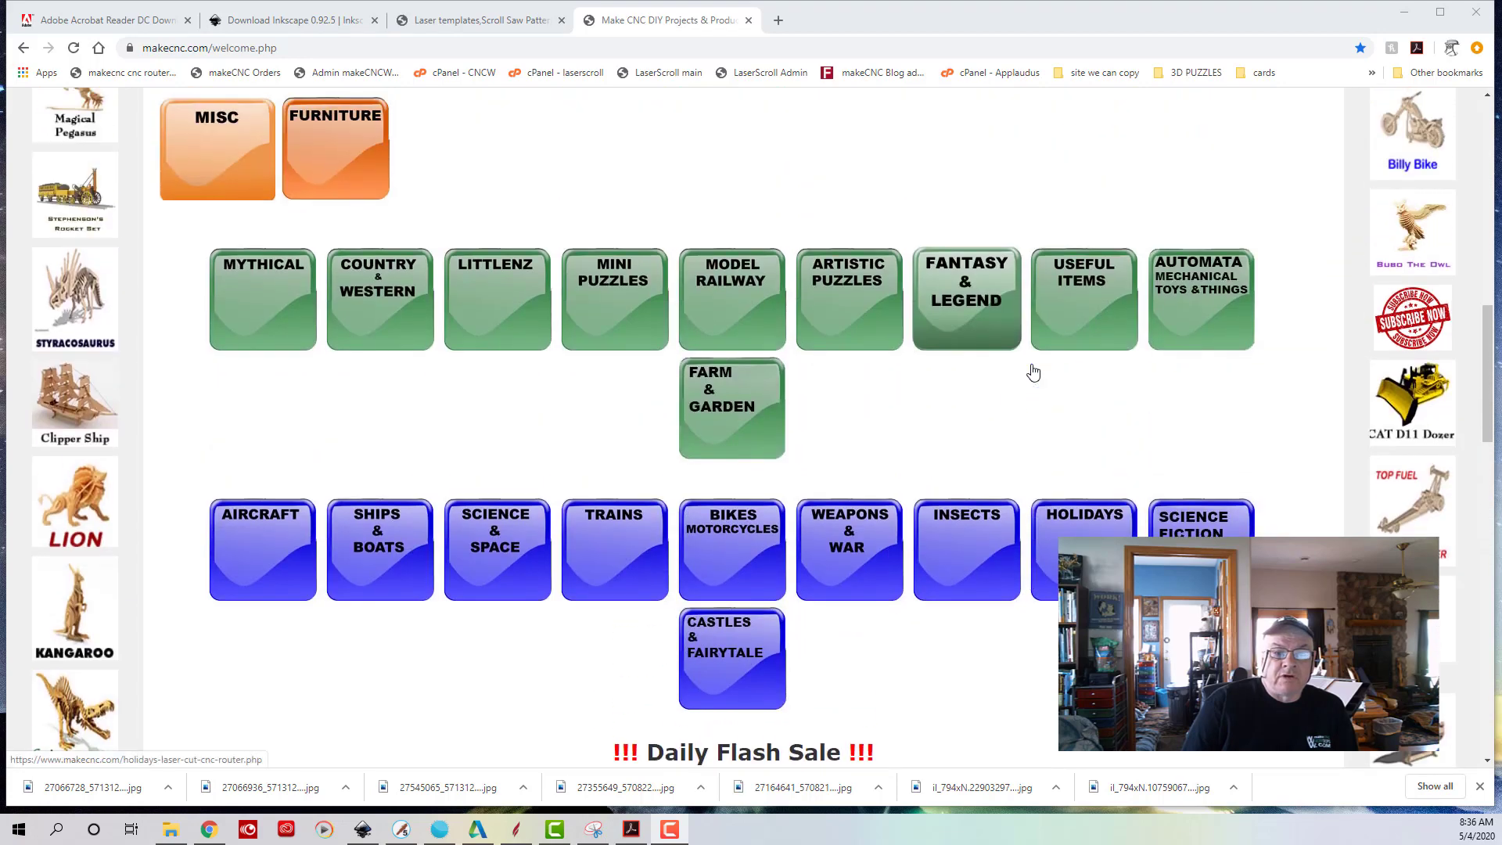
scroll(1046, 370, up, 5)
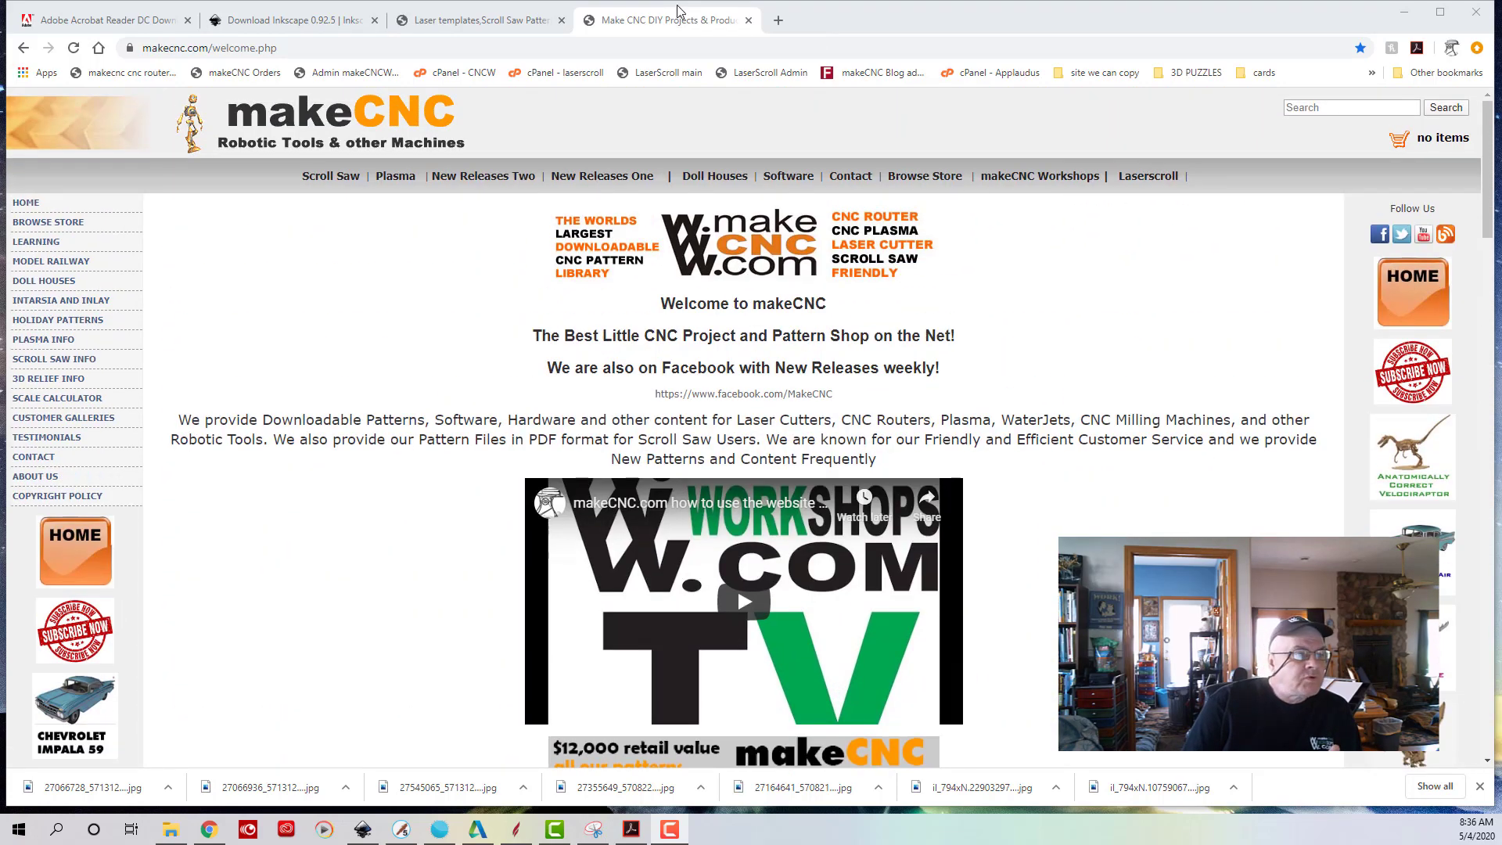
click(517, 20)
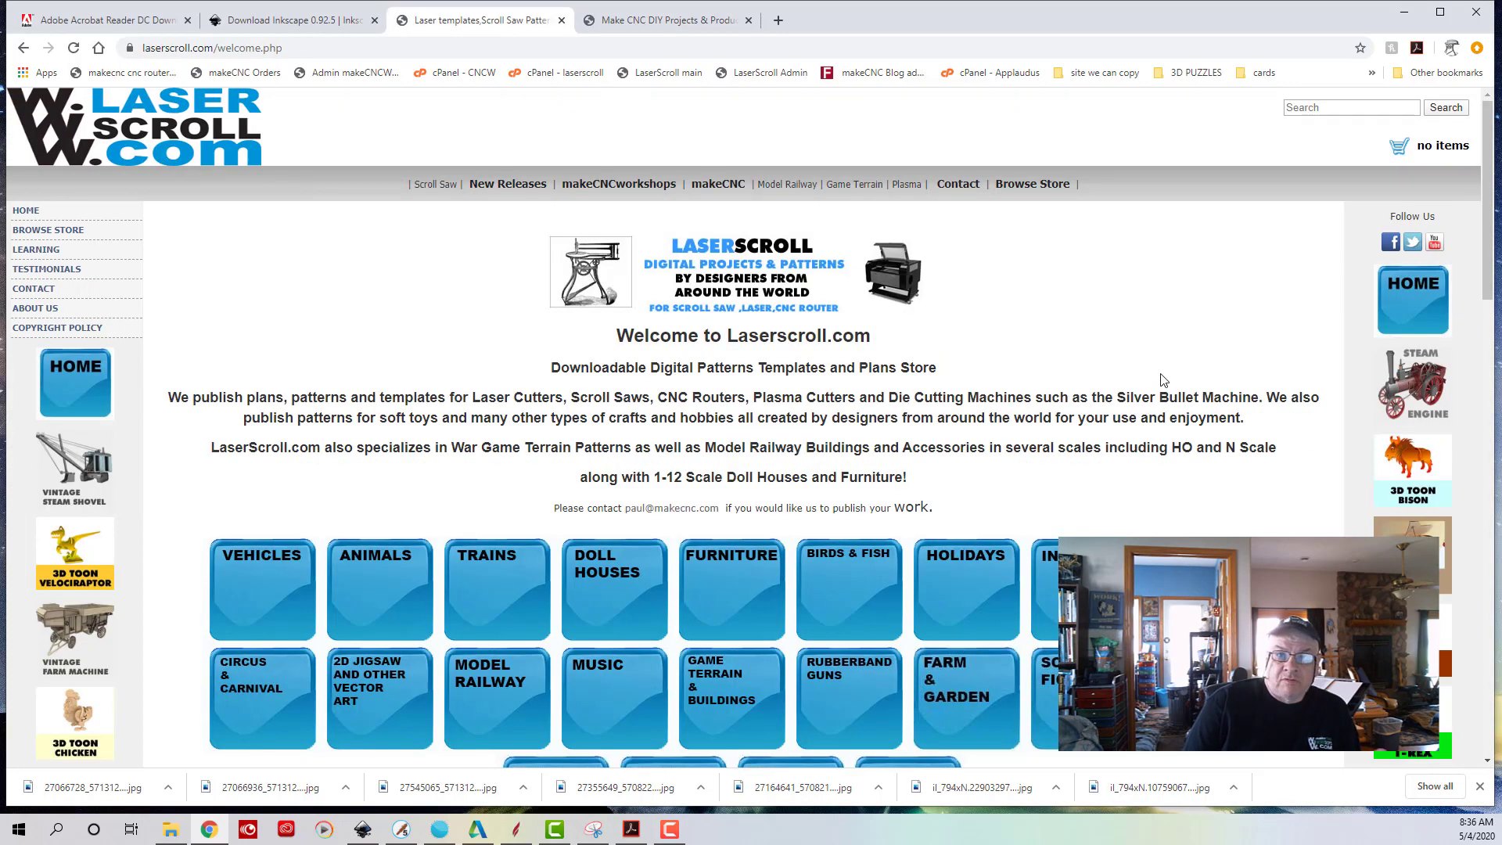
scroll(1162, 379, down, 3)
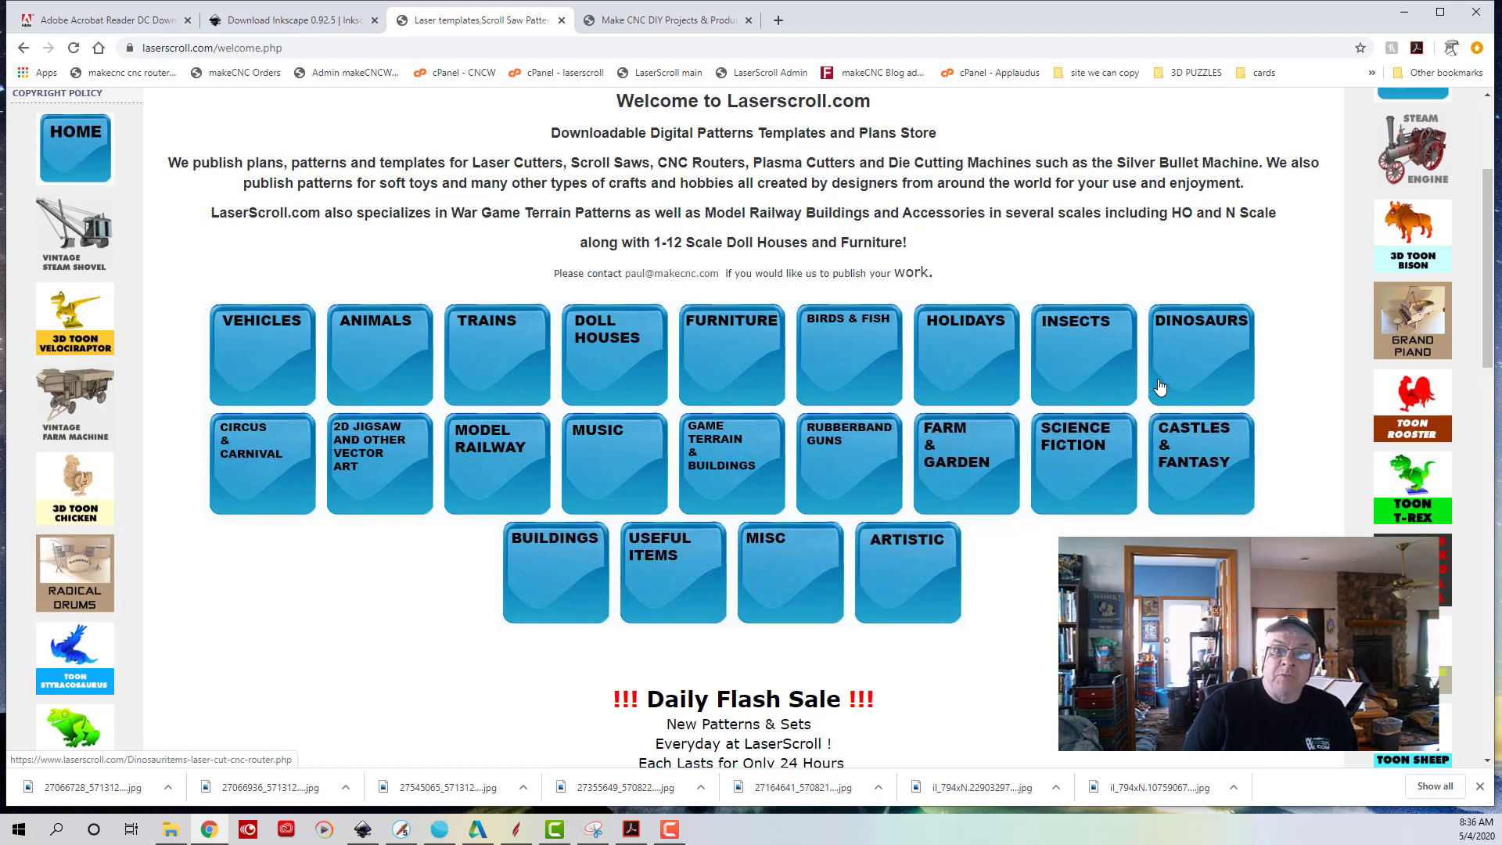
scroll(1160, 387, down, 9)
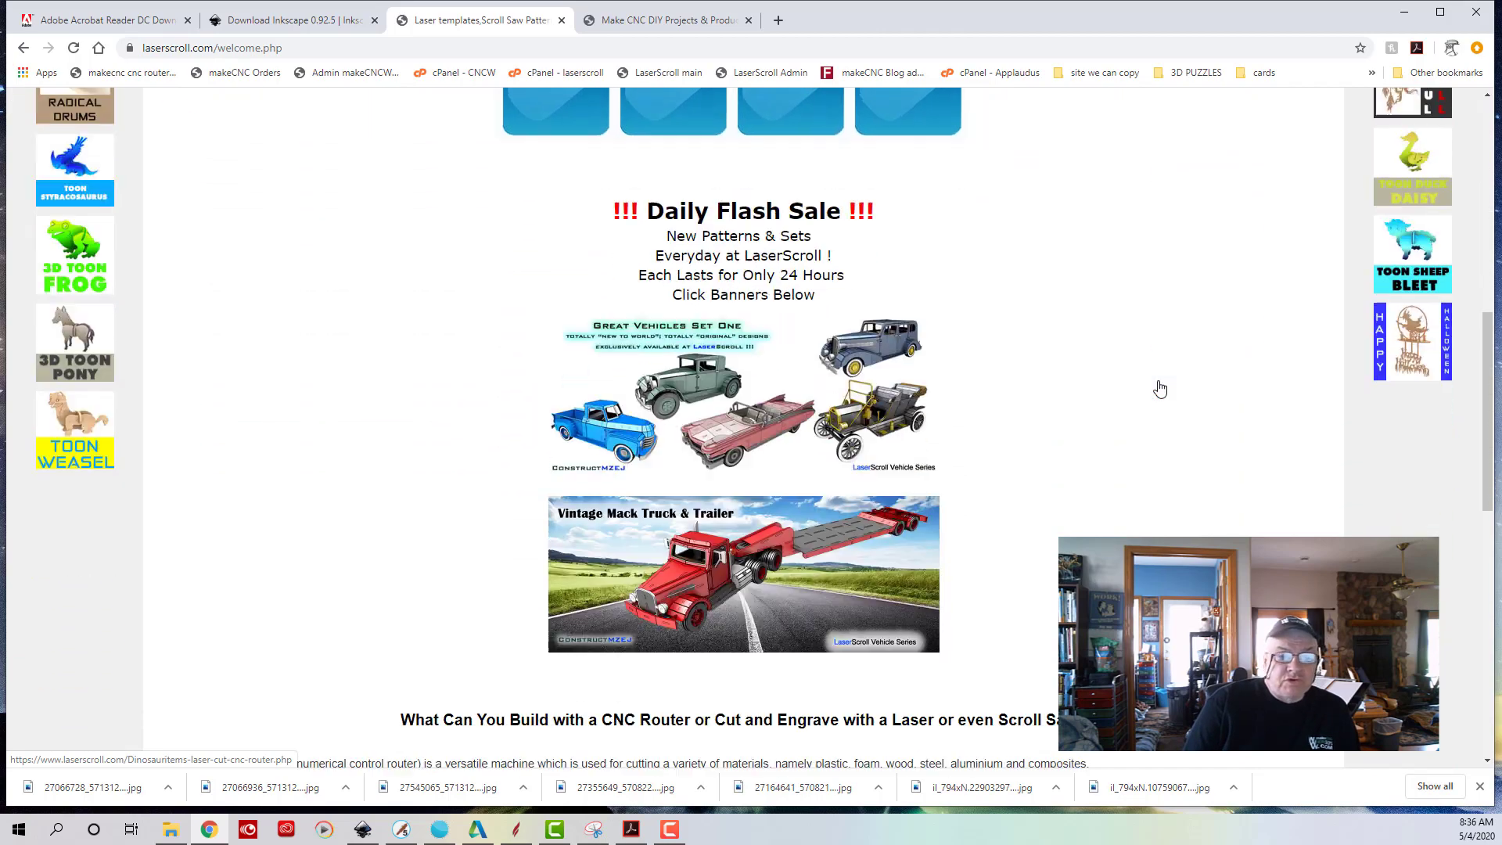
scroll(1161, 389, up, 5)
scroll(1161, 389, up, 7)
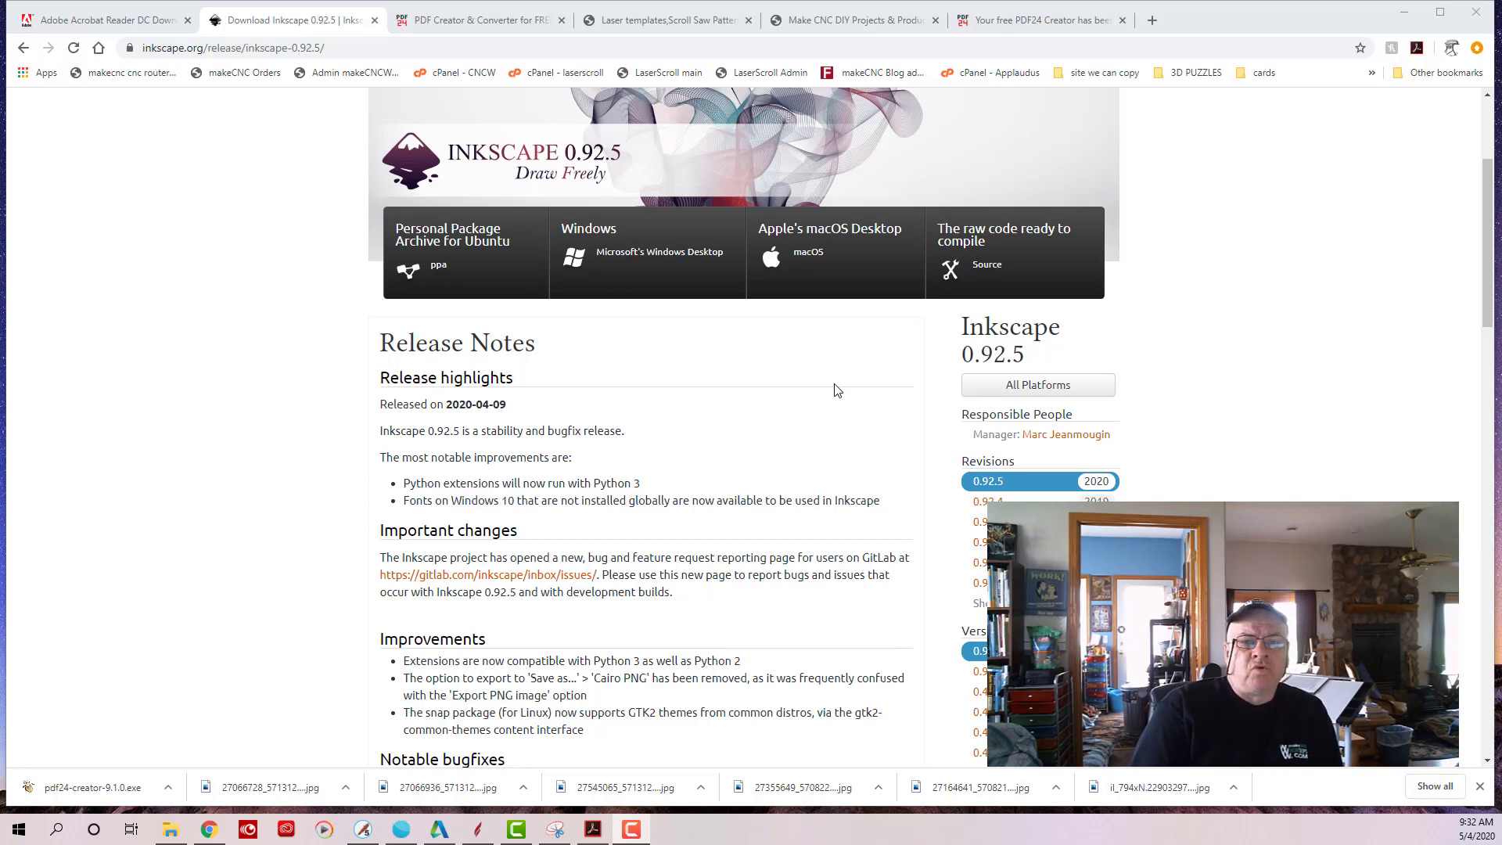
- Download the 64-bit Windows installer of Inkscape 0.92.5 in .exe format and save it as inkscape-0.92.5-x64
click(634, 251)
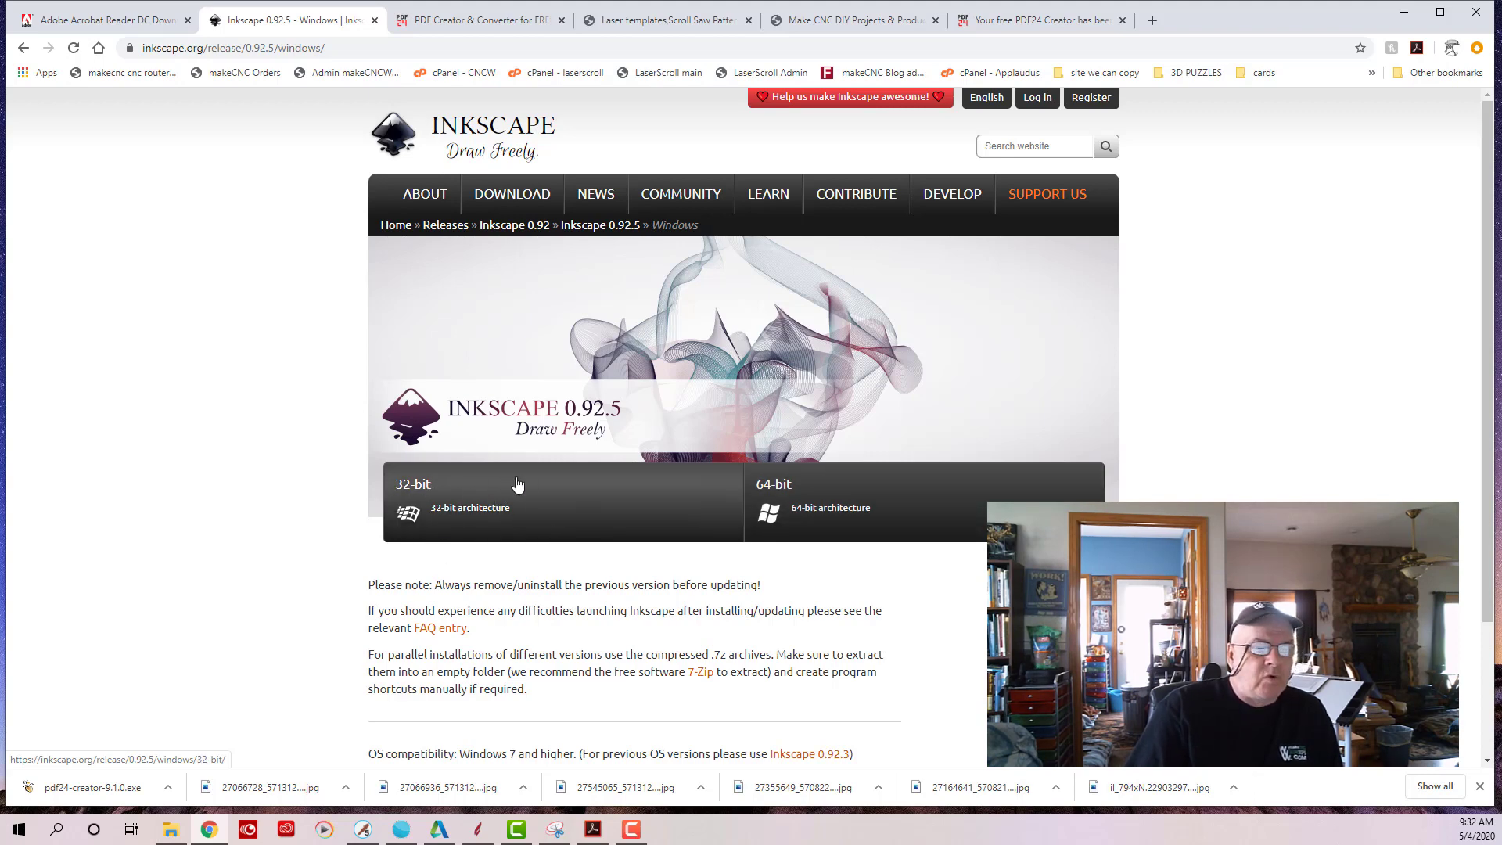
click(822, 507)
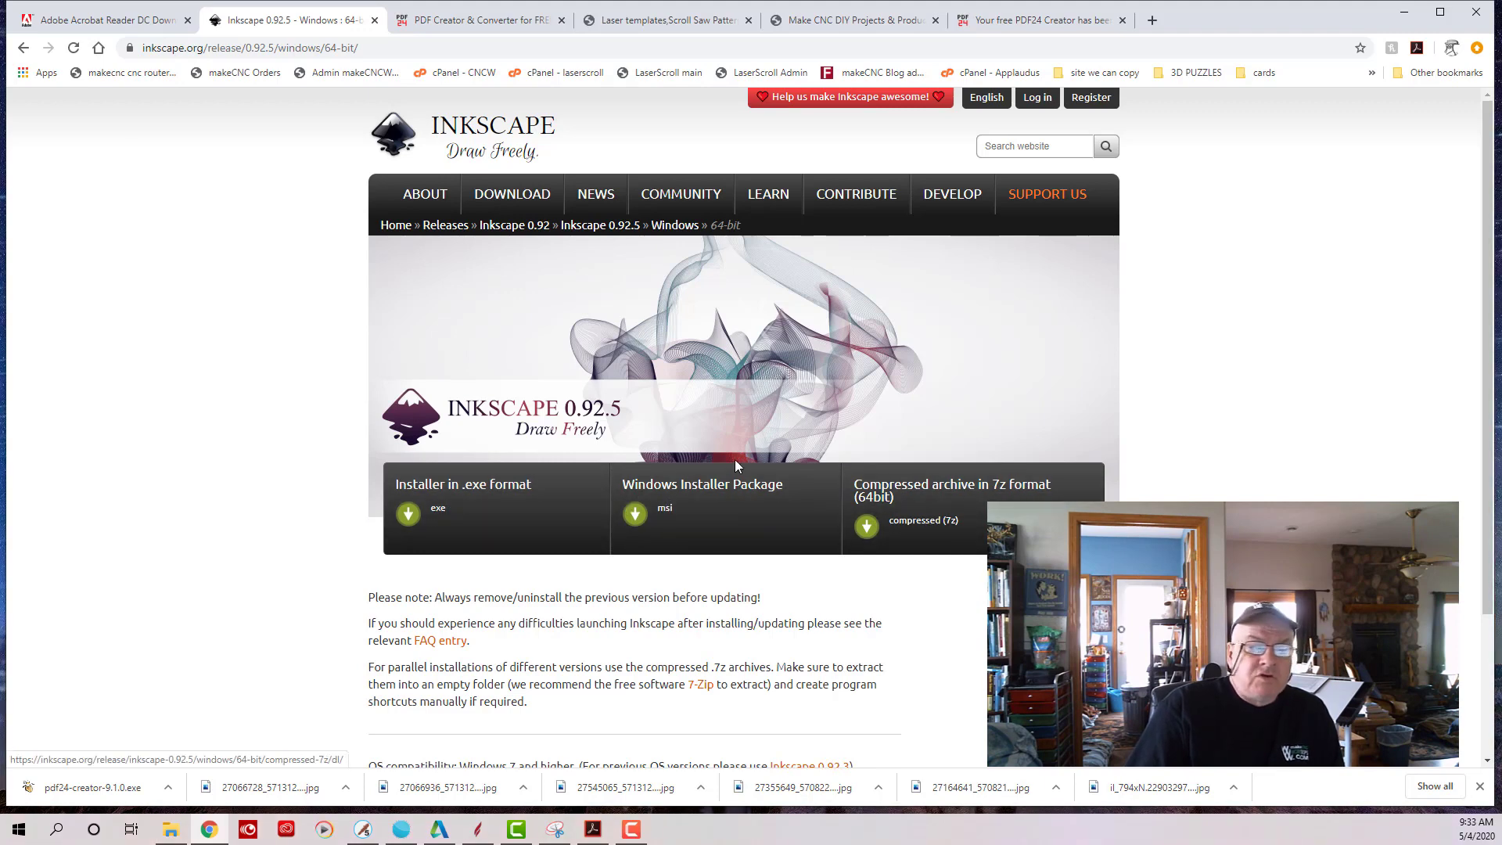
click(481, 510)
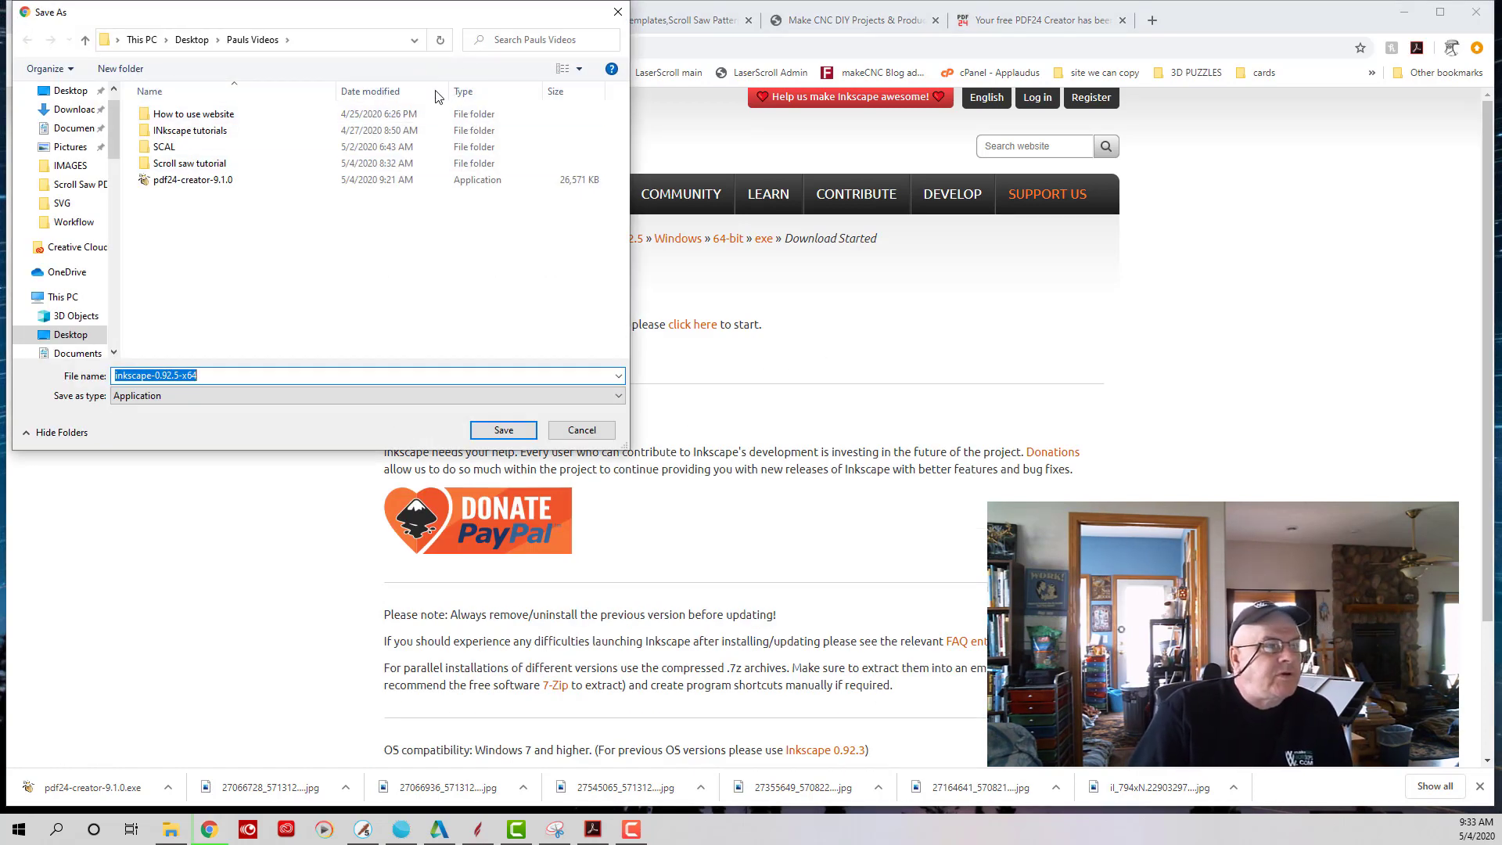
drag(320, 20, 954, 139)
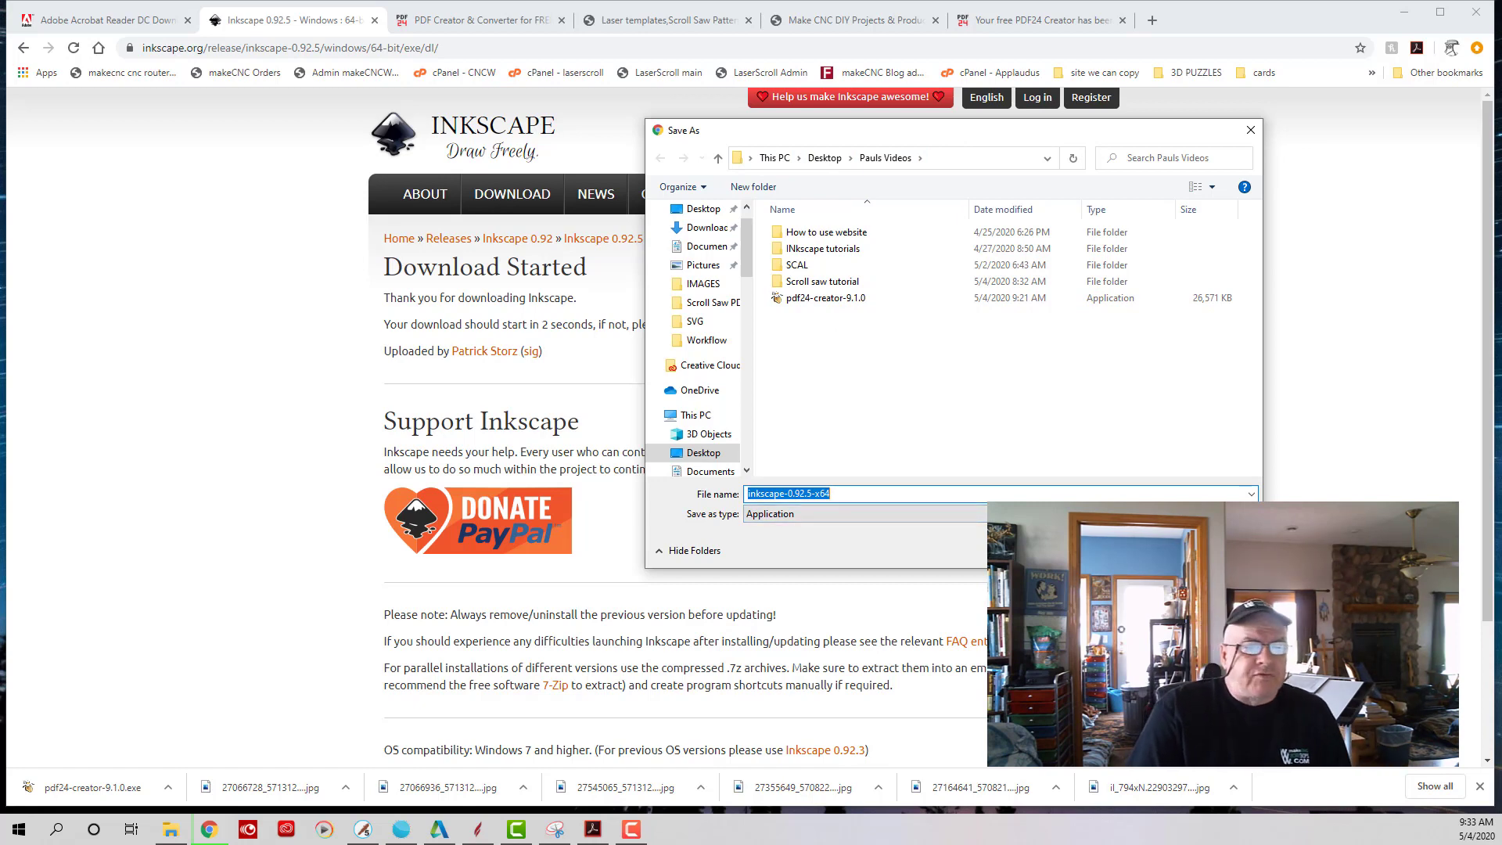
key(Return)
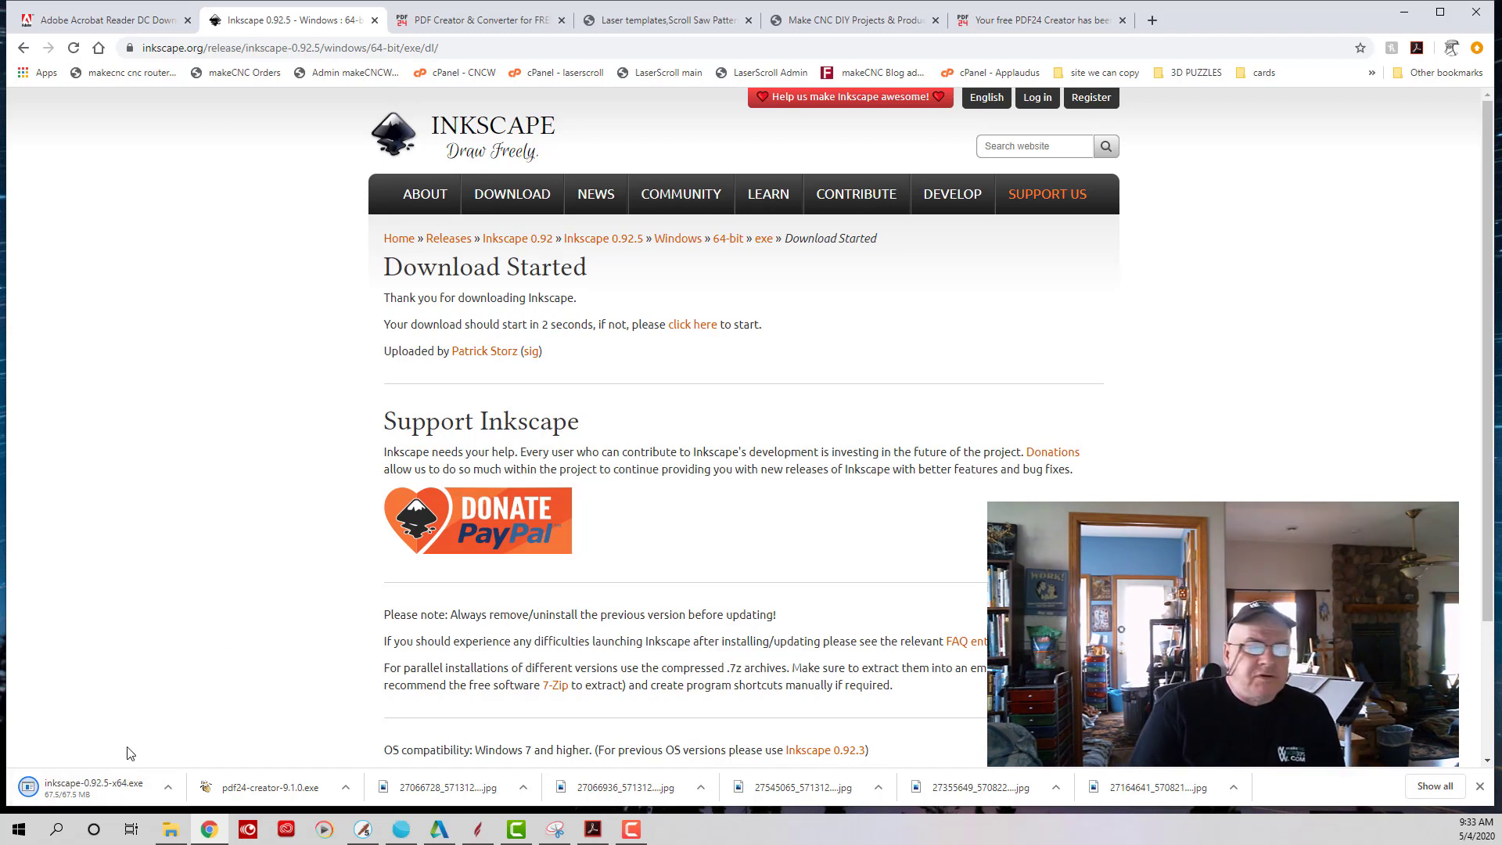
- Run the downloaded Inkscape installer with English as the setup language
click(87, 790)
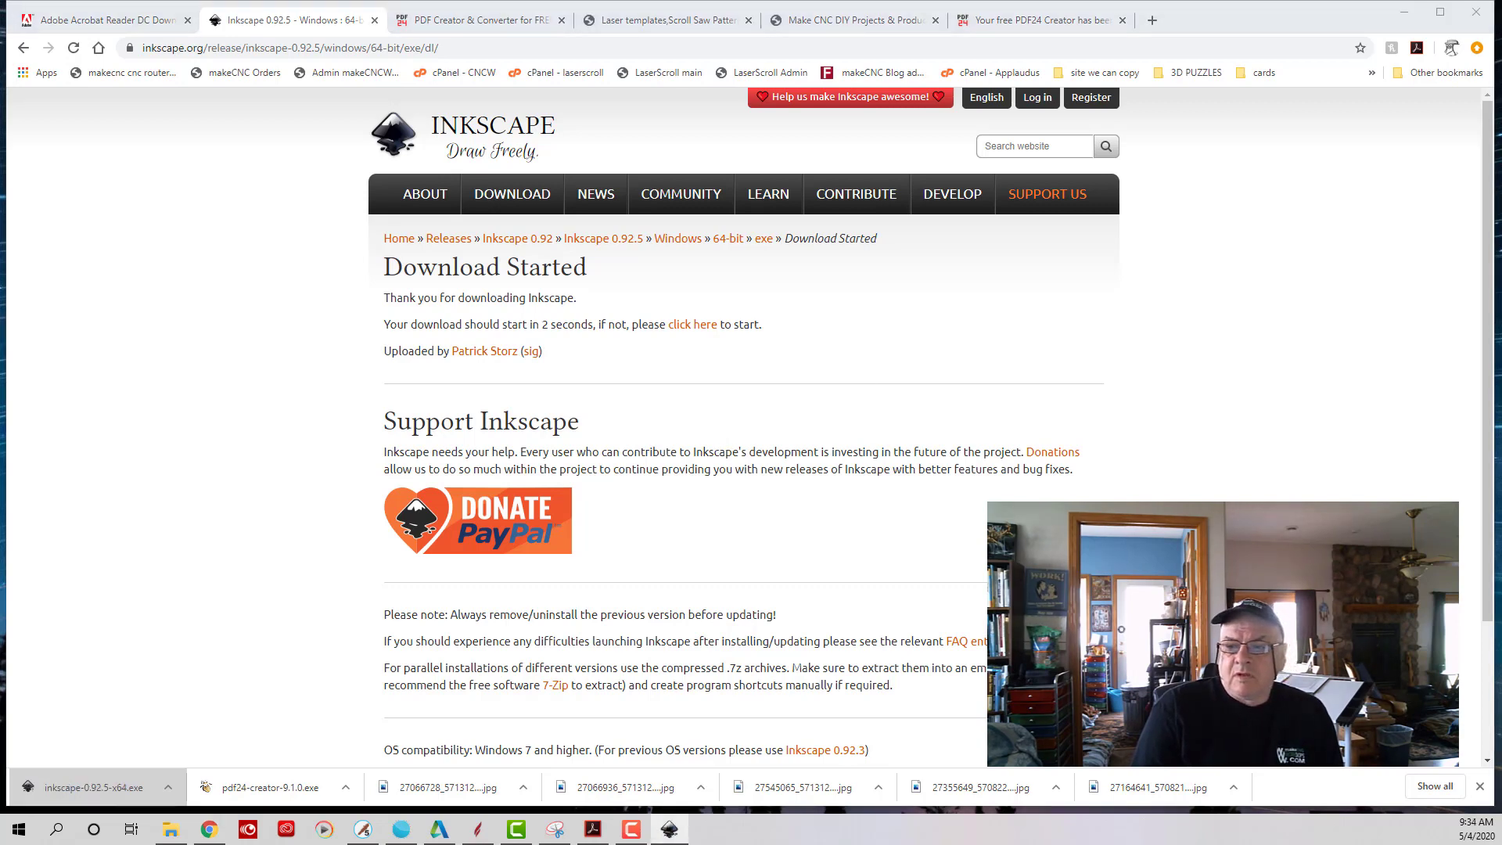
drag(1257, 240, 760, 345)
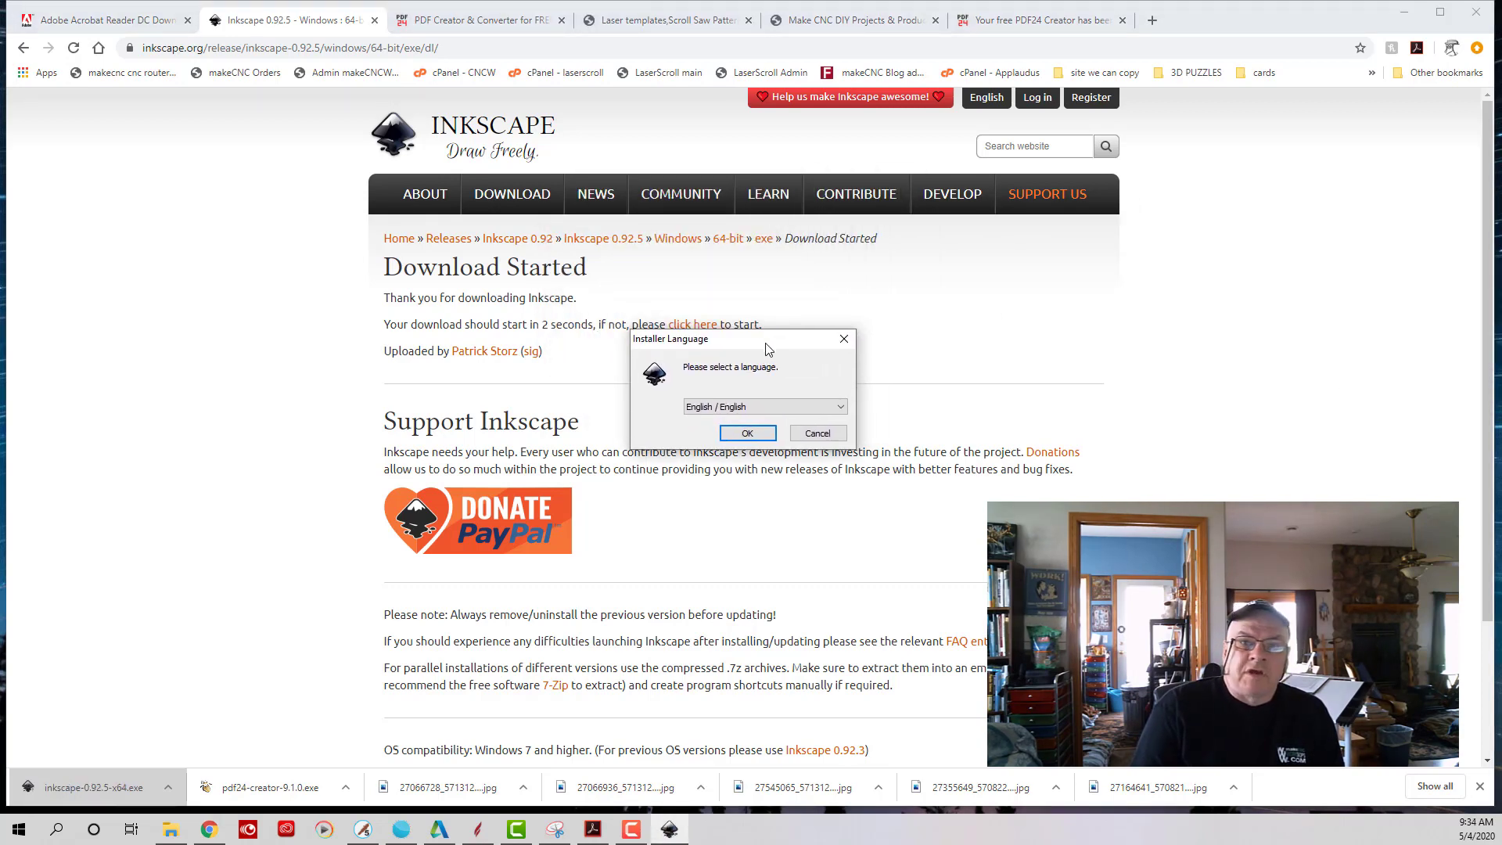
click(747, 433)
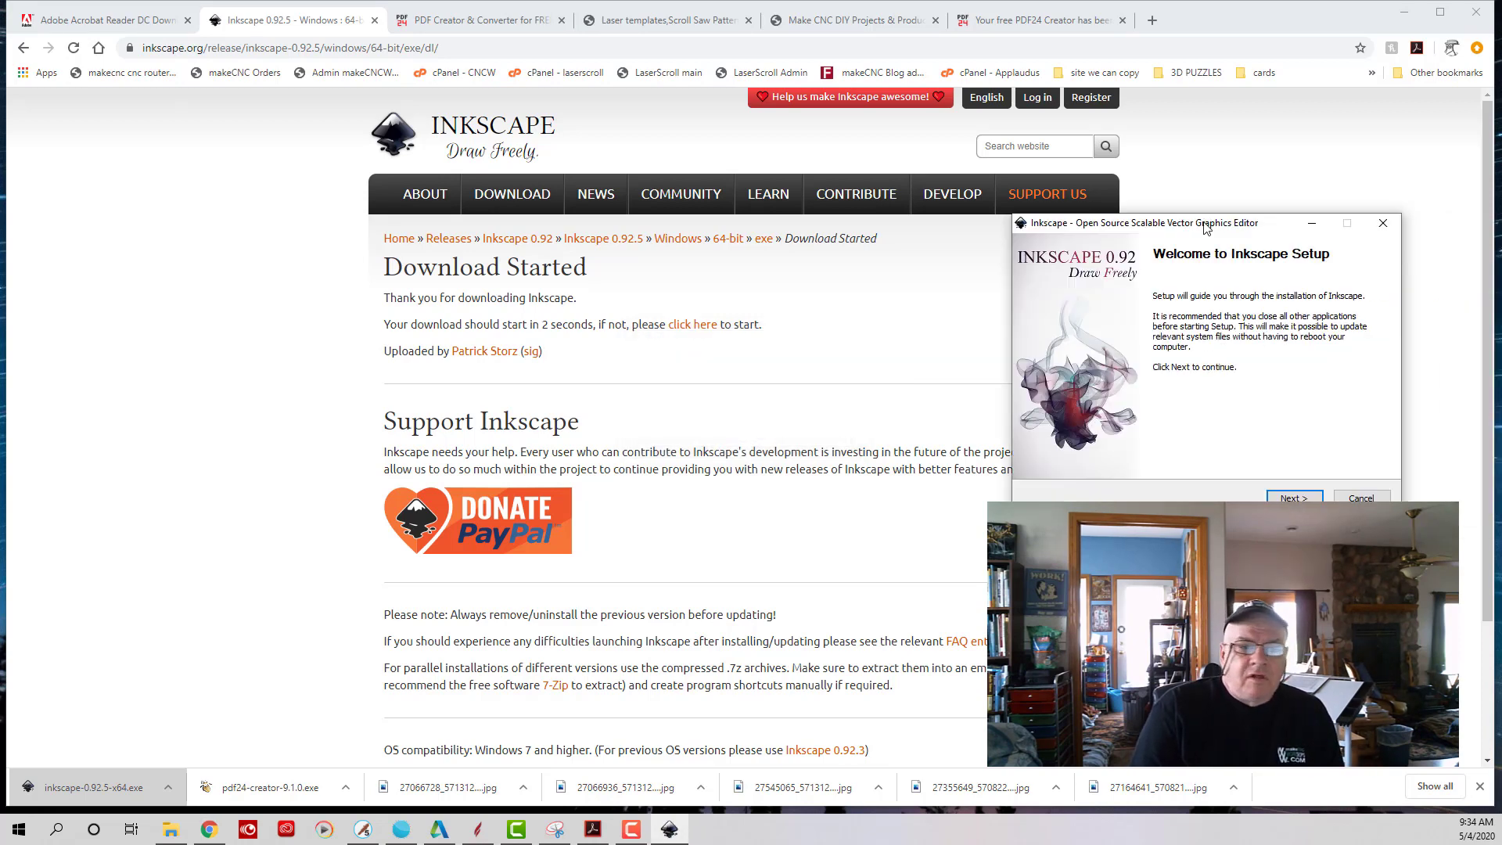
- Install Inkscape with the Optimal components in C:\Program Files\Inkscape, and finish the setup with Run Inkscape enabled
drag(1174, 218, 741, 274)
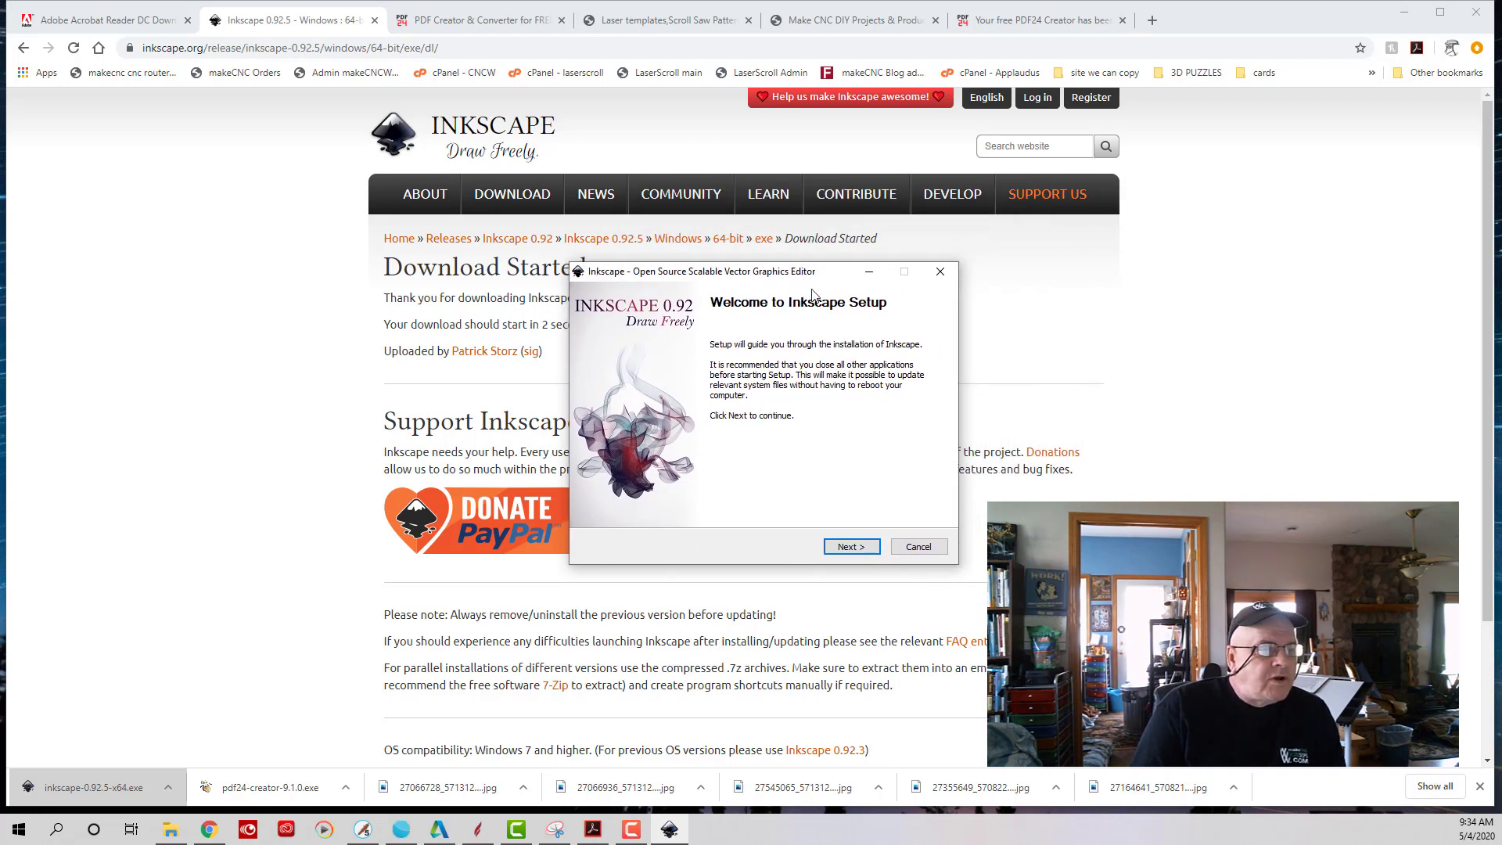
click(852, 548)
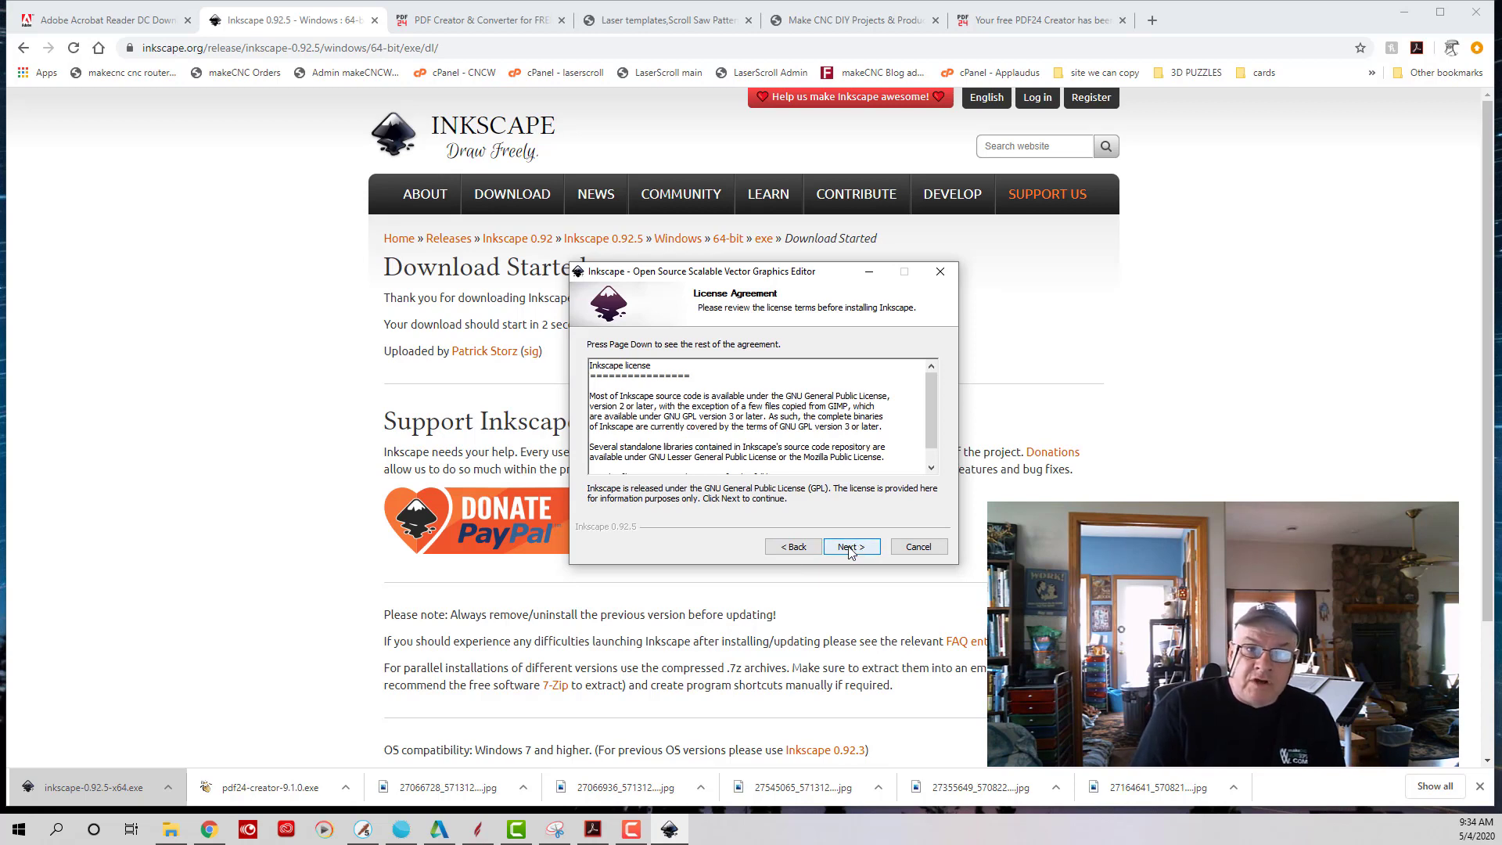
click(852, 548)
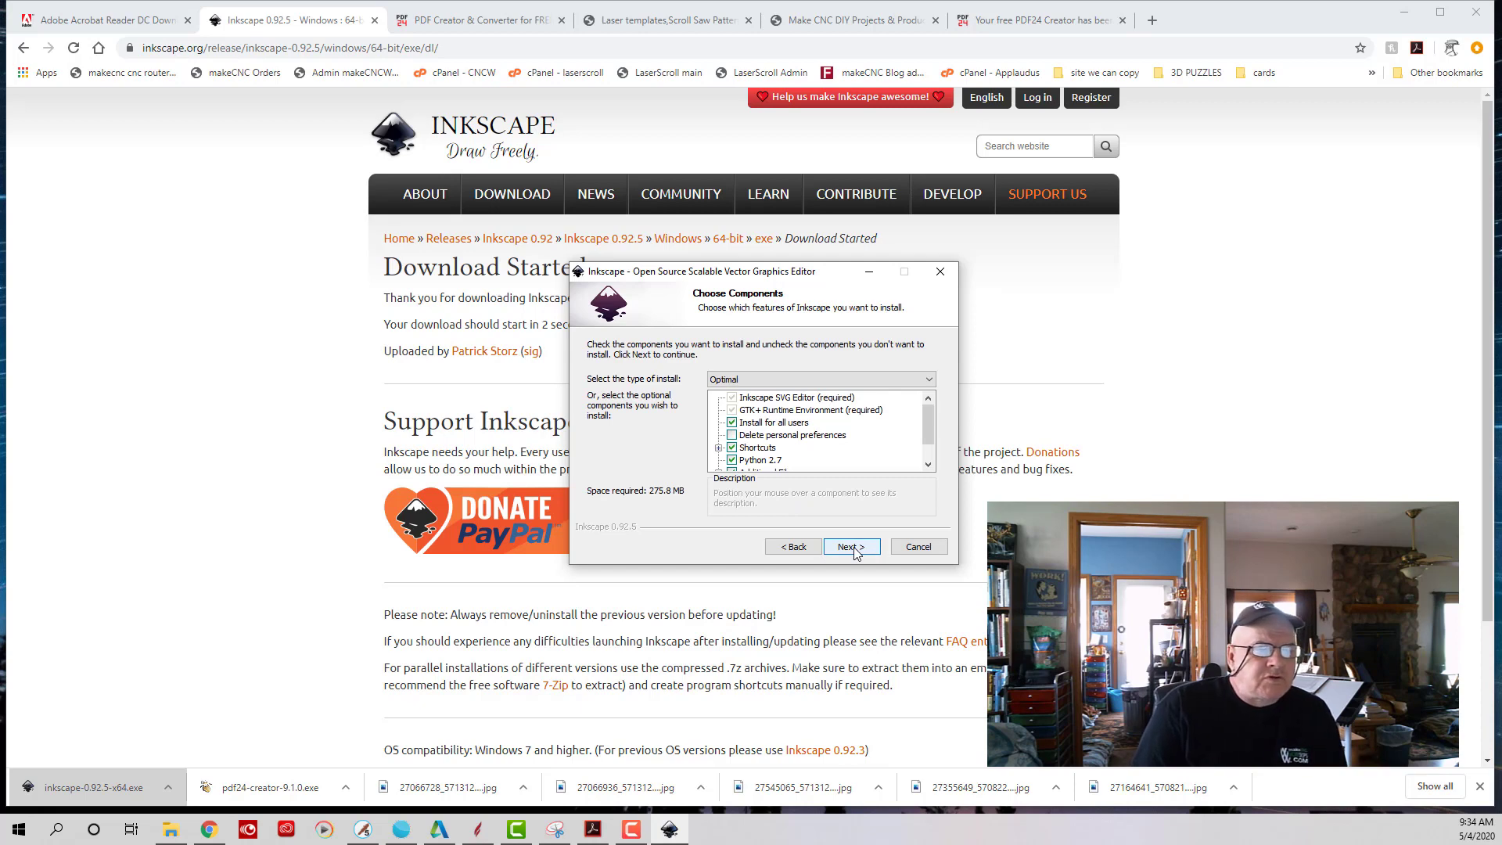
click(852, 547)
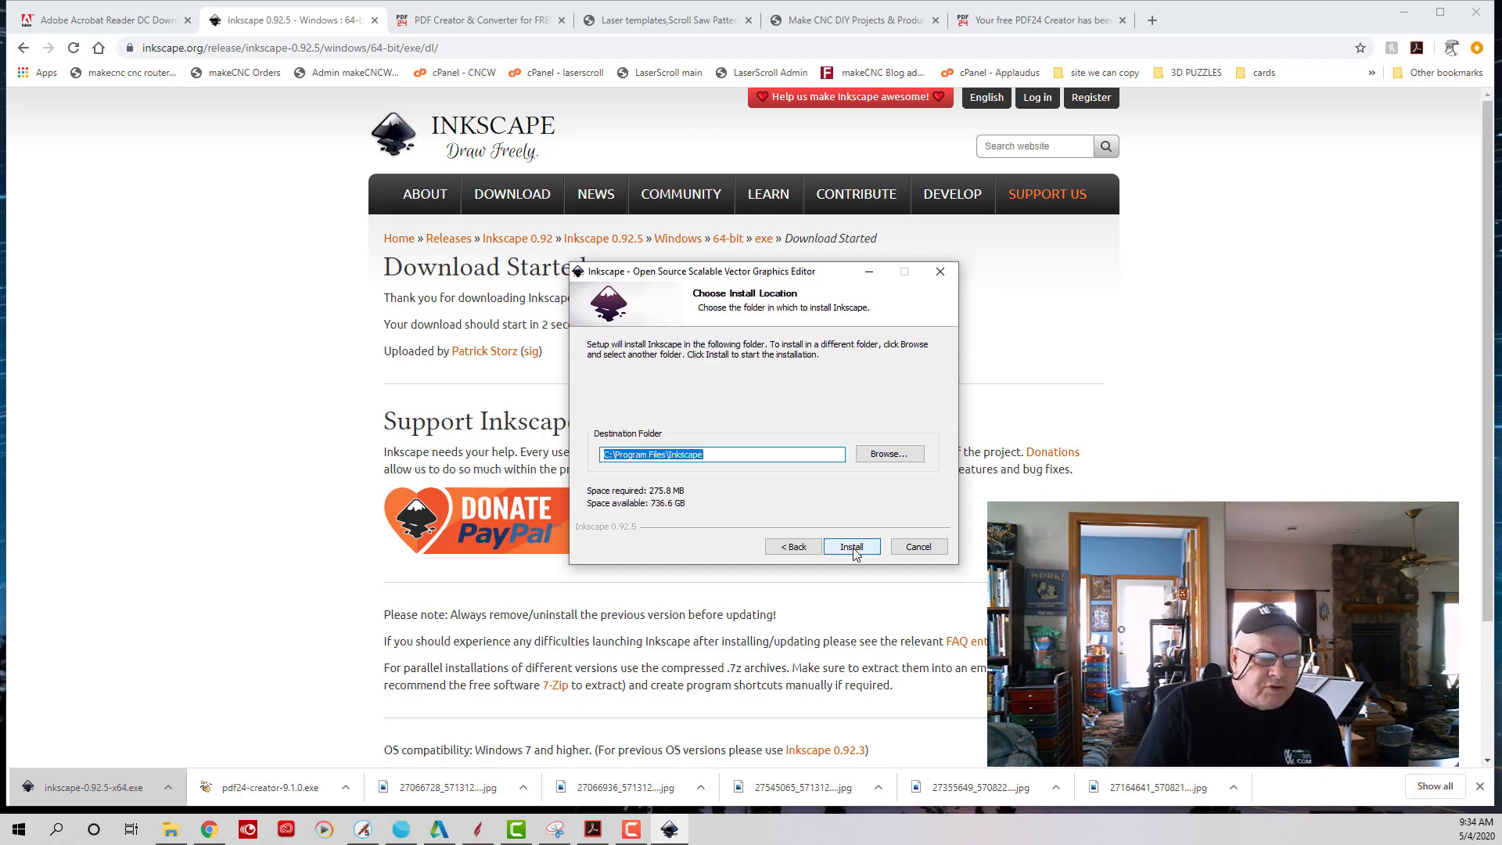
click(853, 550)
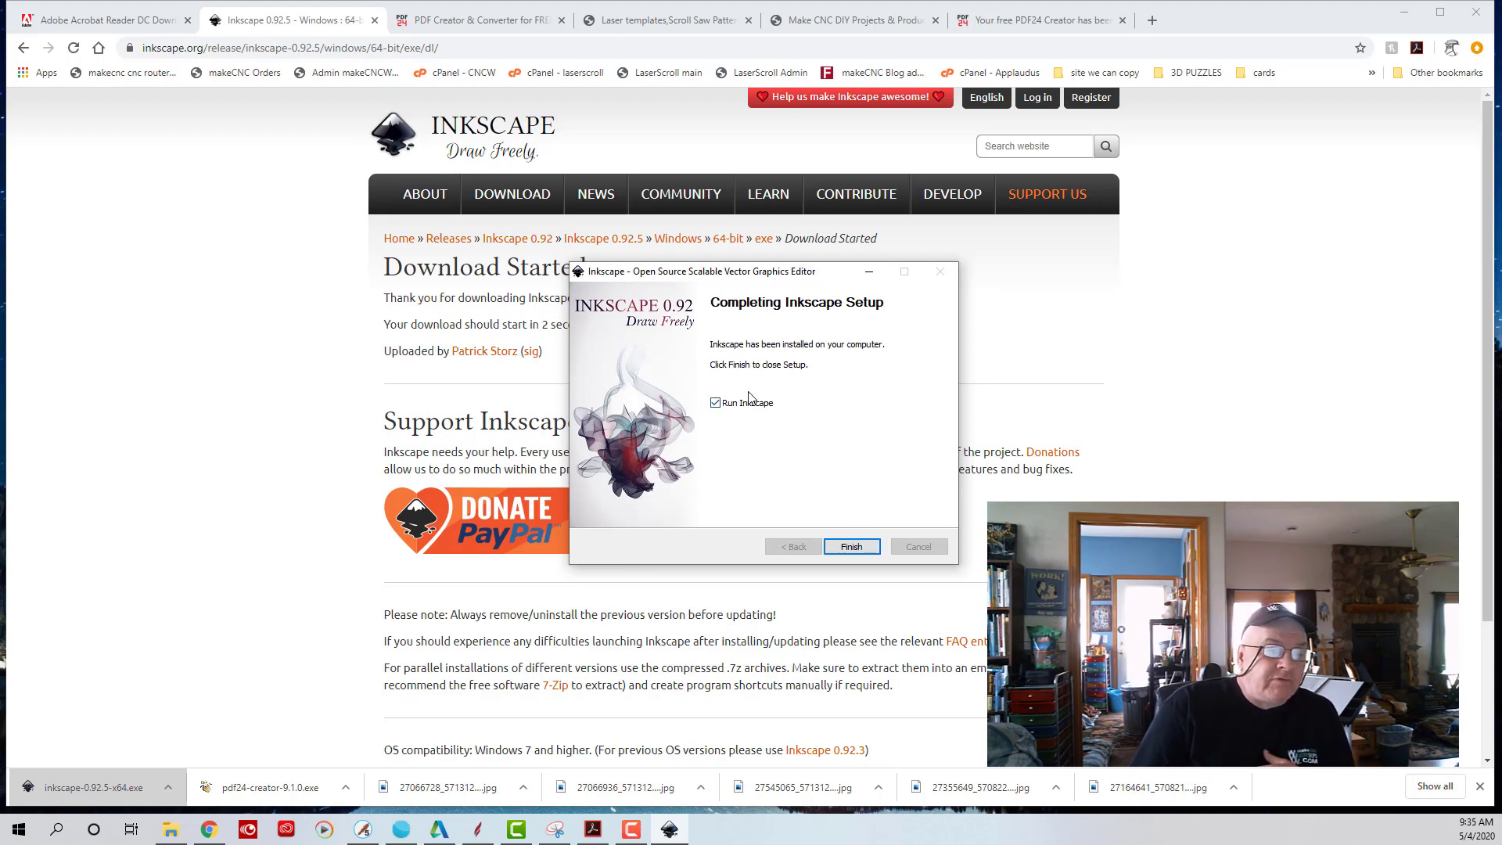
click(852, 547)
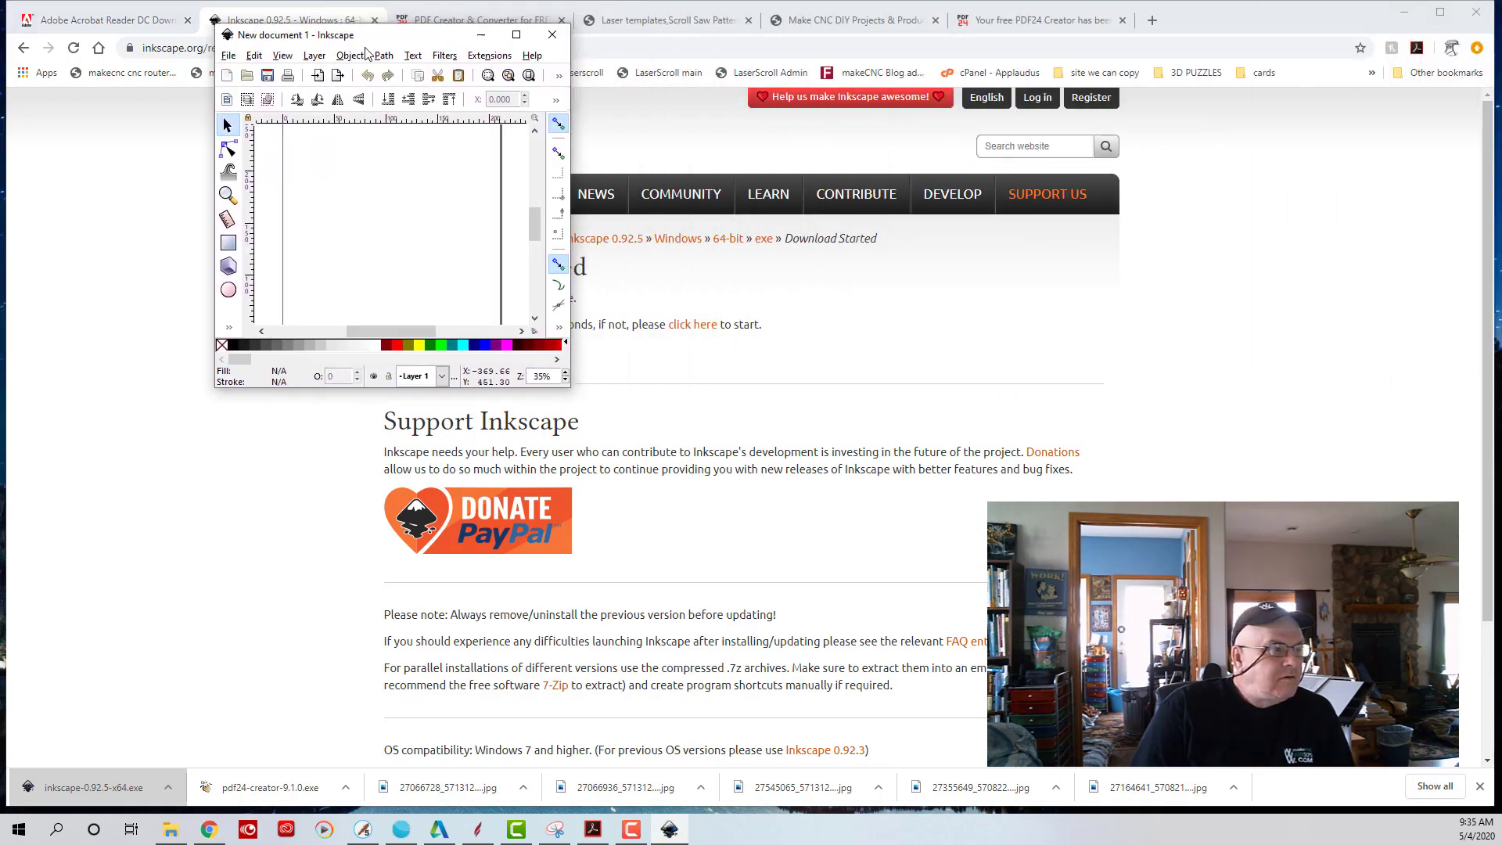
- Move the new Inkscape window to the screen corner and enlarge it to fill the whole screen
drag(365, 35, 187, 26)
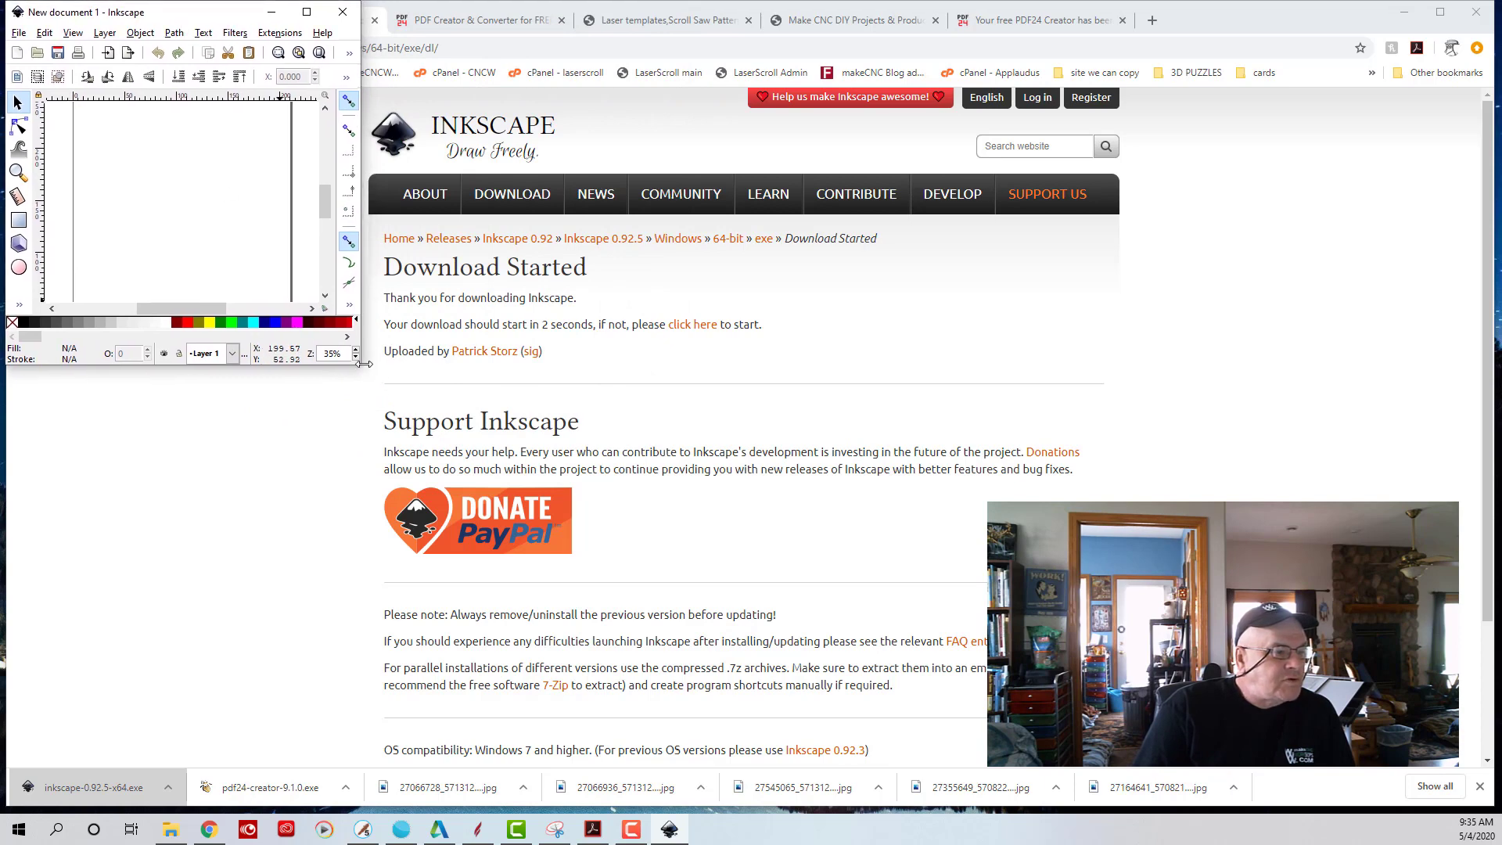
drag(361, 366, 1290, 735)
drag(1411, 793, 1499, 815)
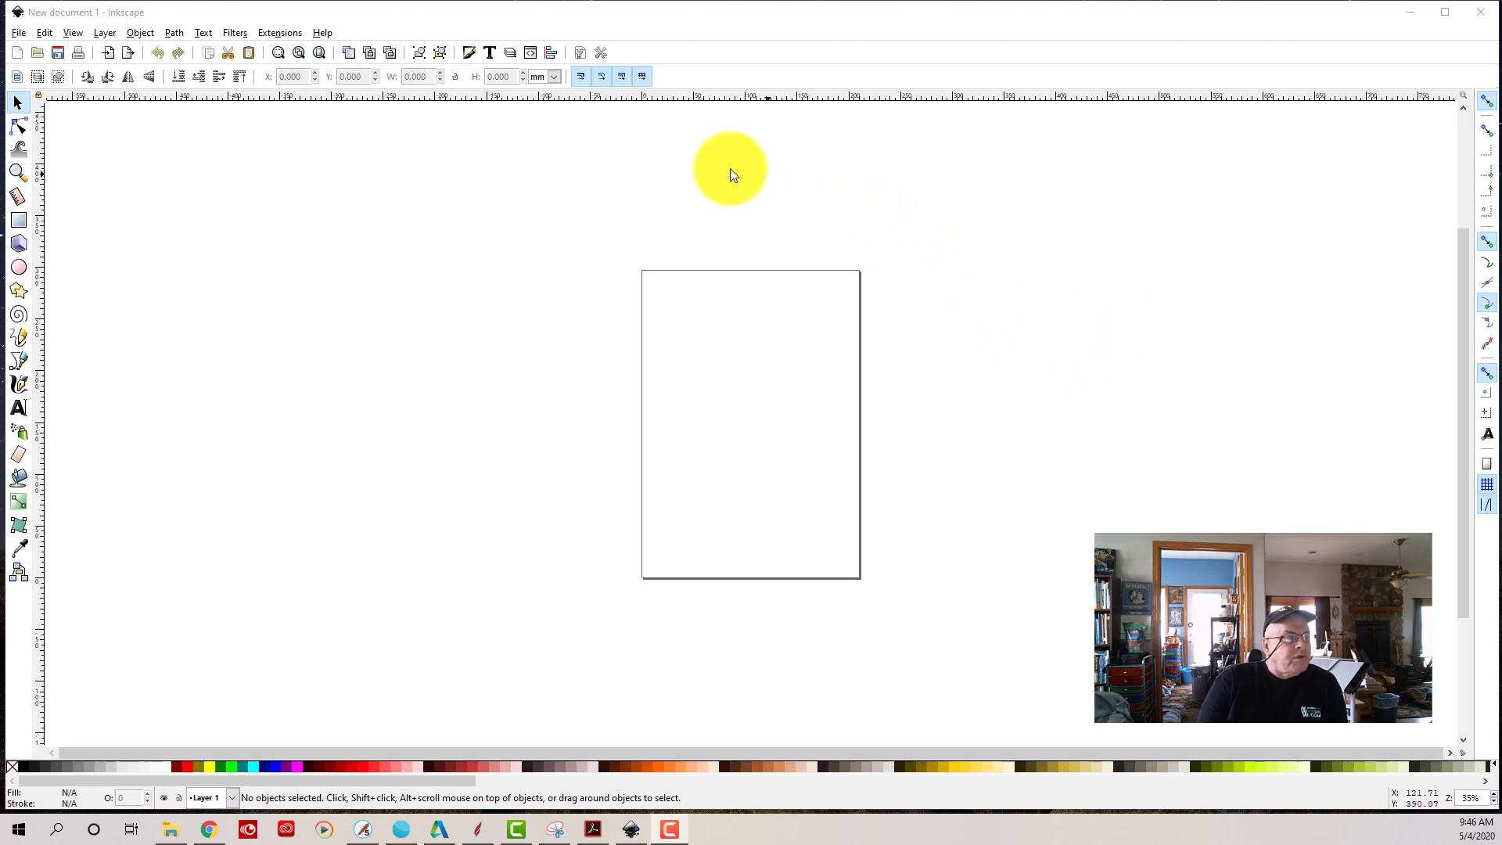
click(18, 32)
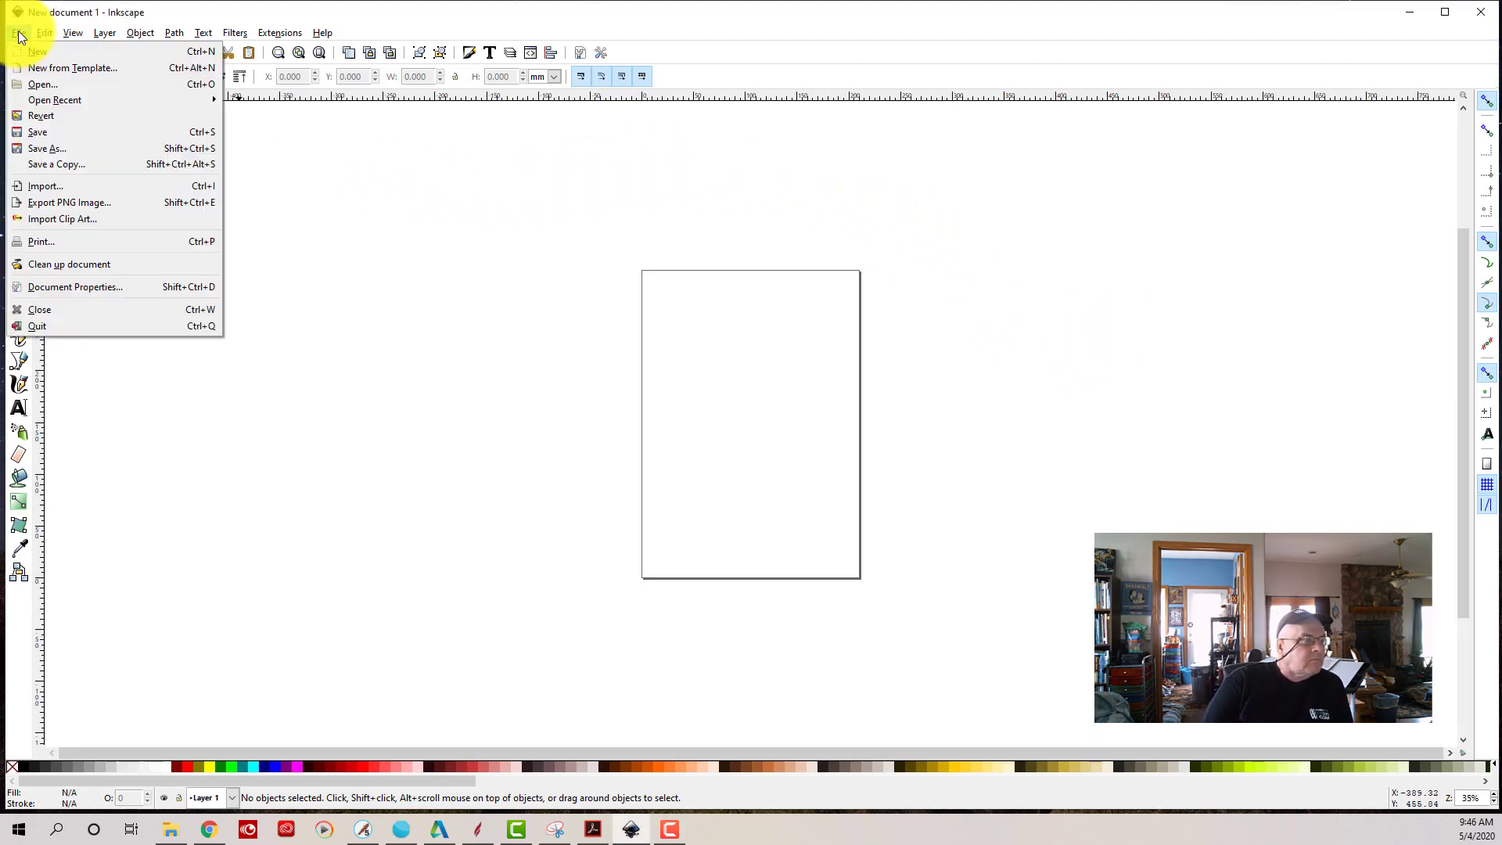
click(40, 187)
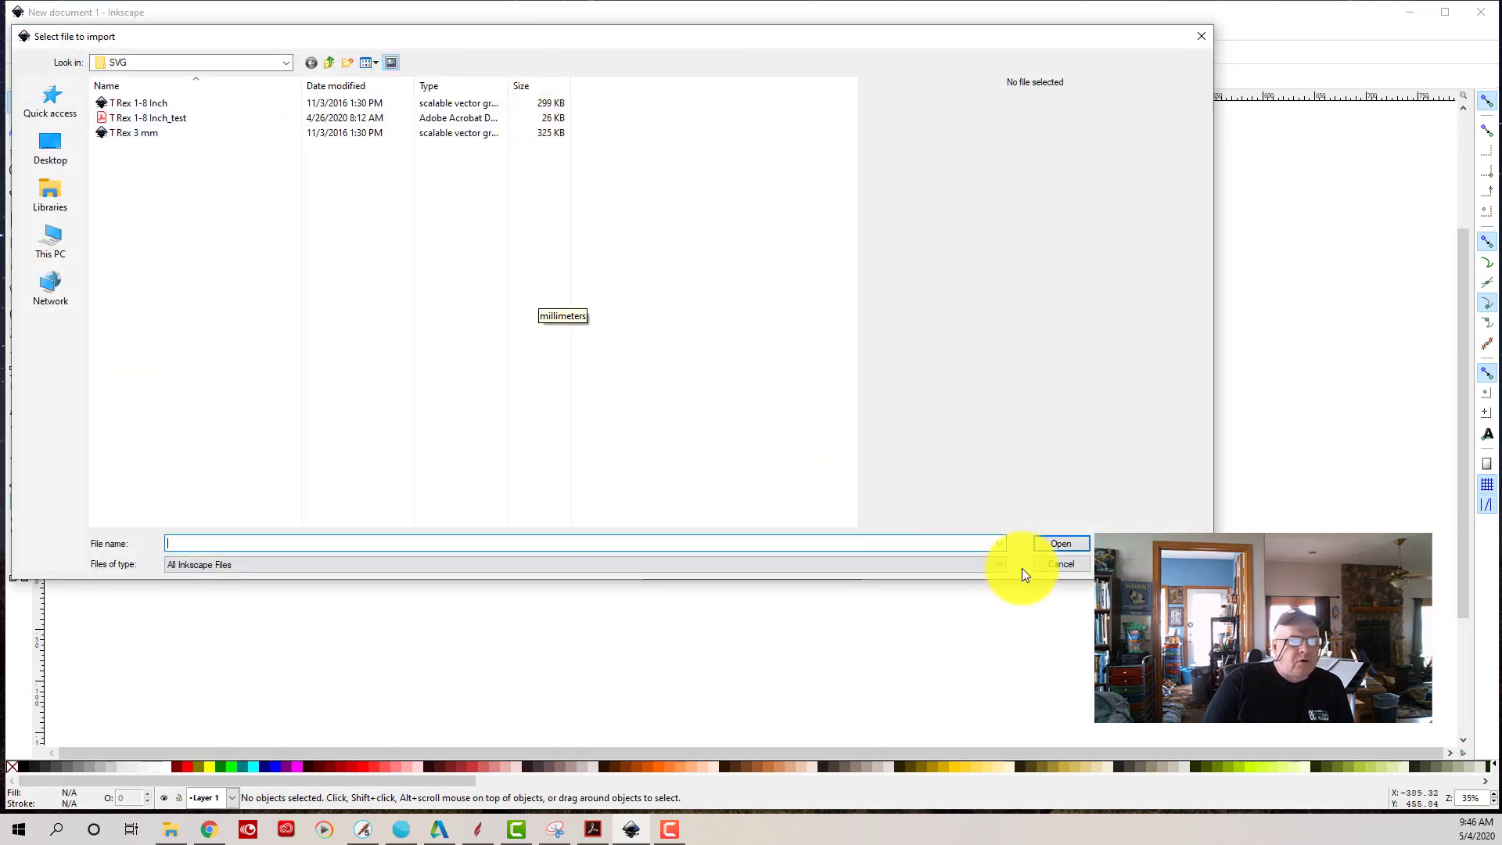
click(1058, 564)
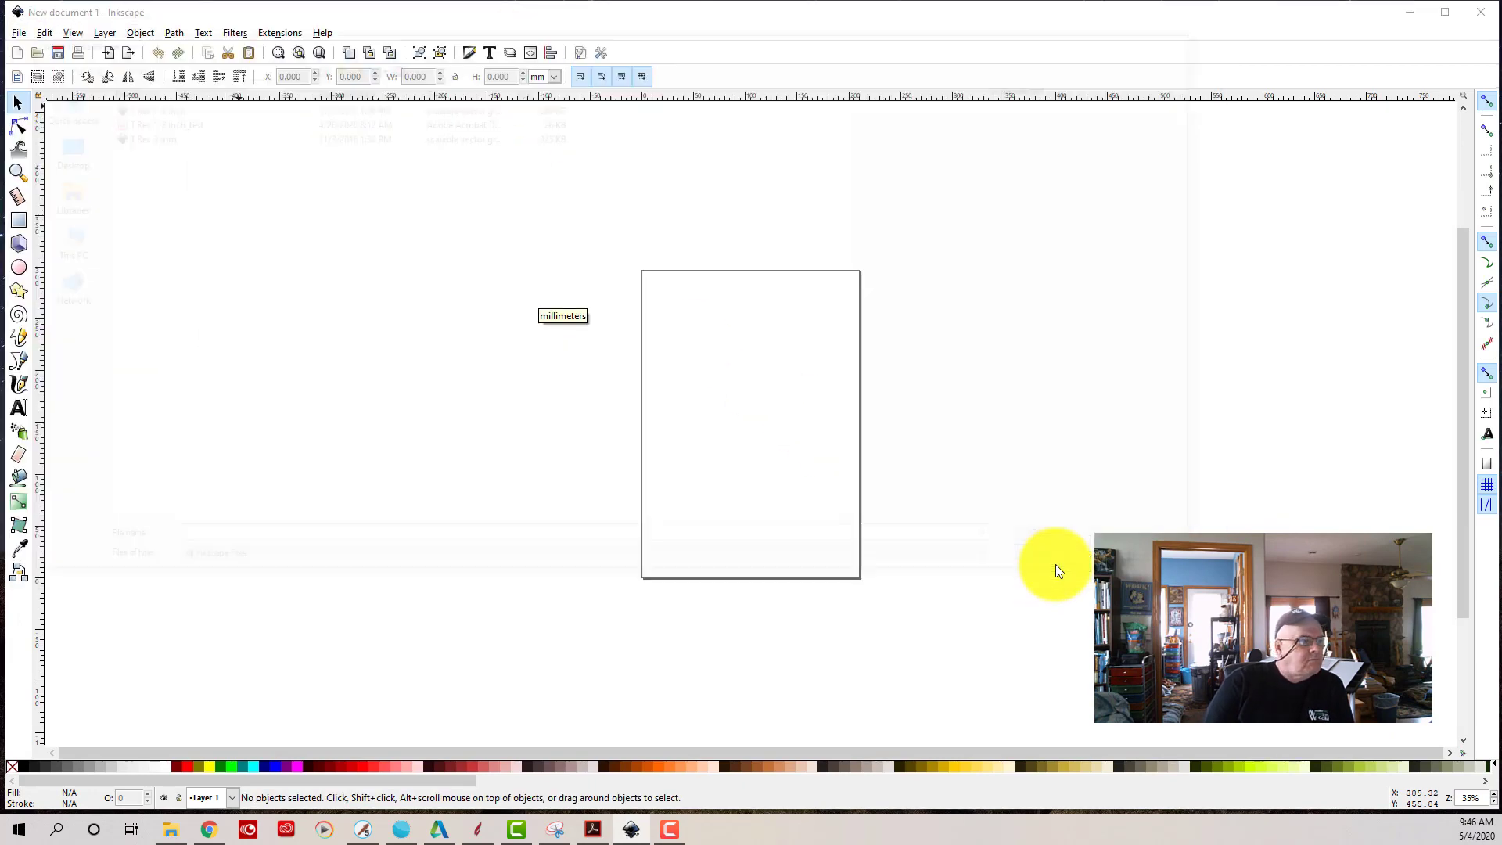
- Set the page size to US Letter in the document properties, switching between it and A4 to compare the two
click(18, 33)
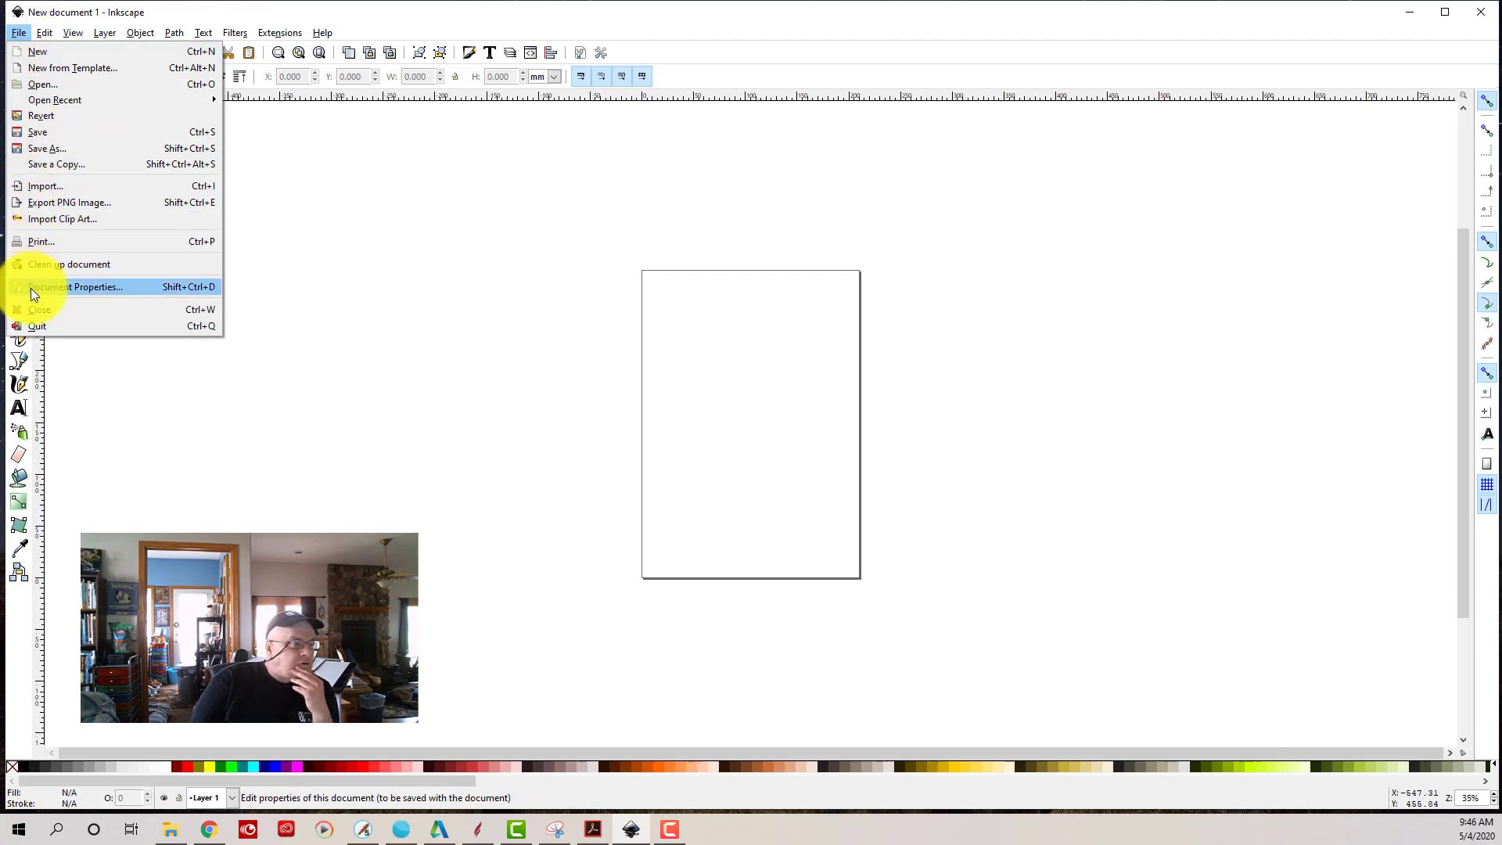
click(32, 291)
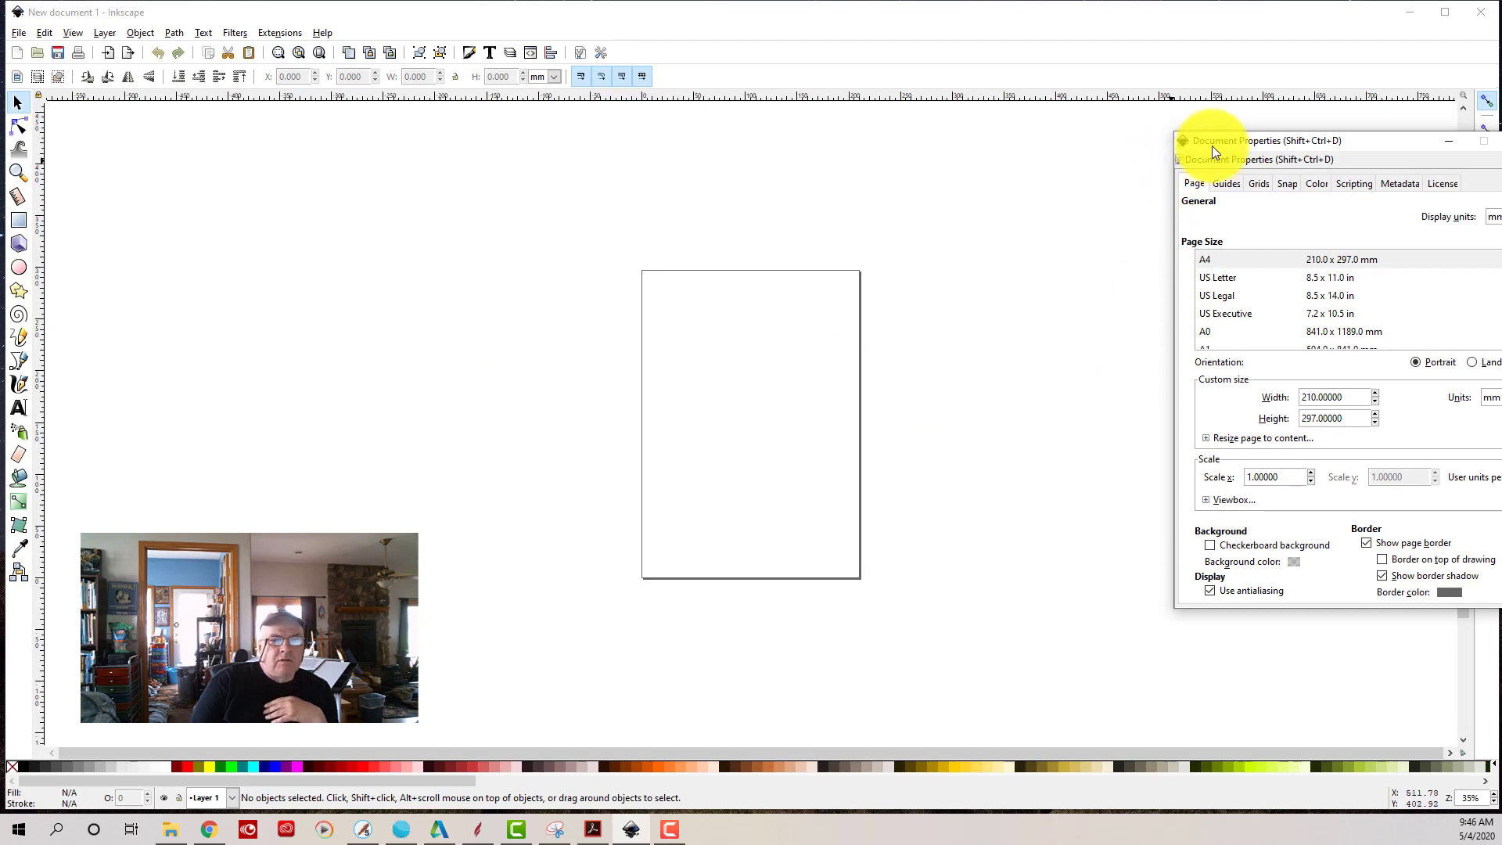
drag(1405, 138, 1175, 151)
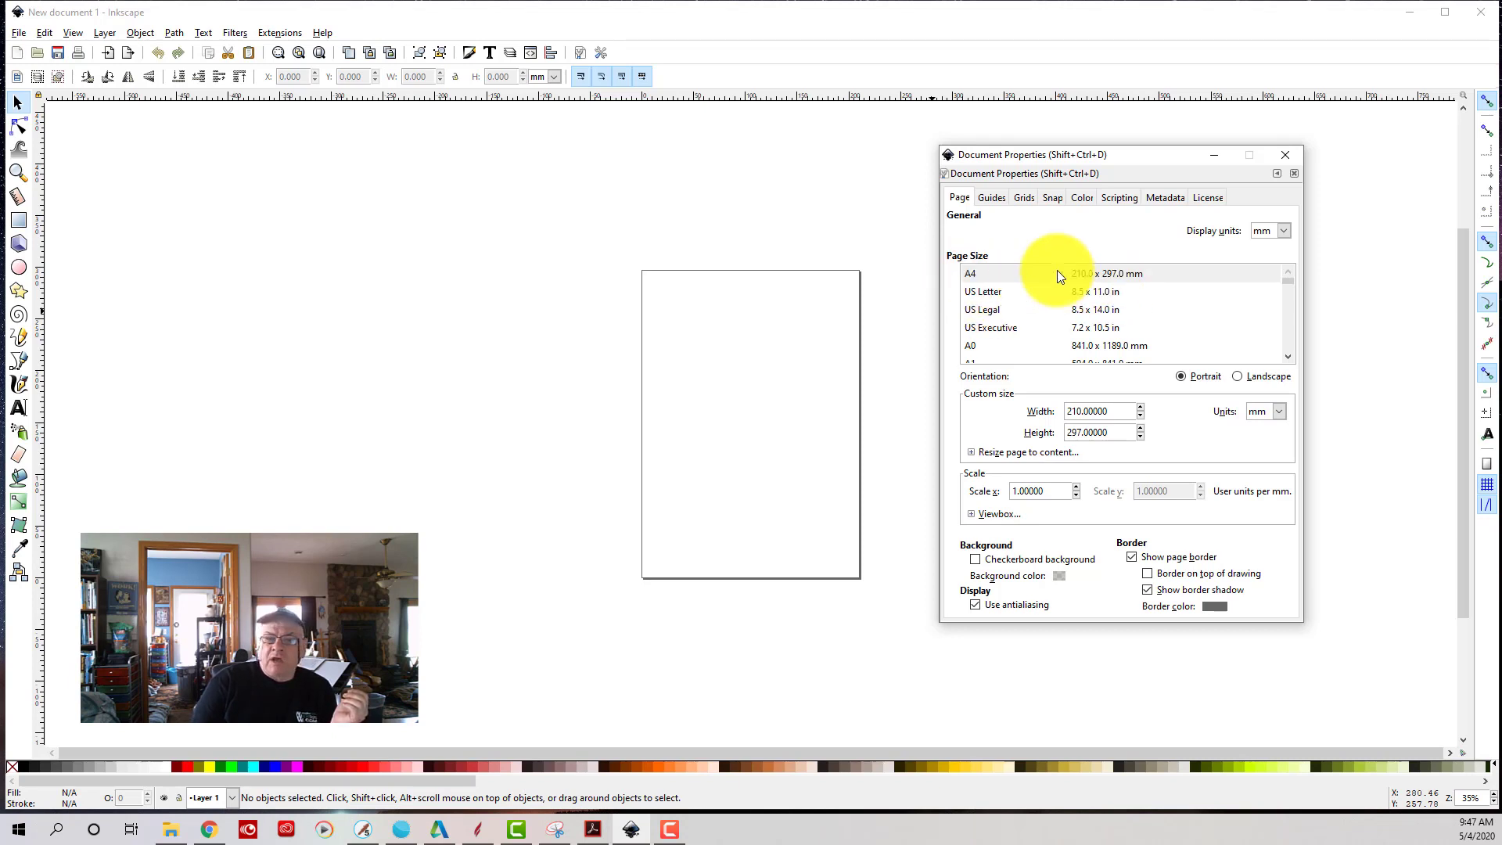
click(975, 292)
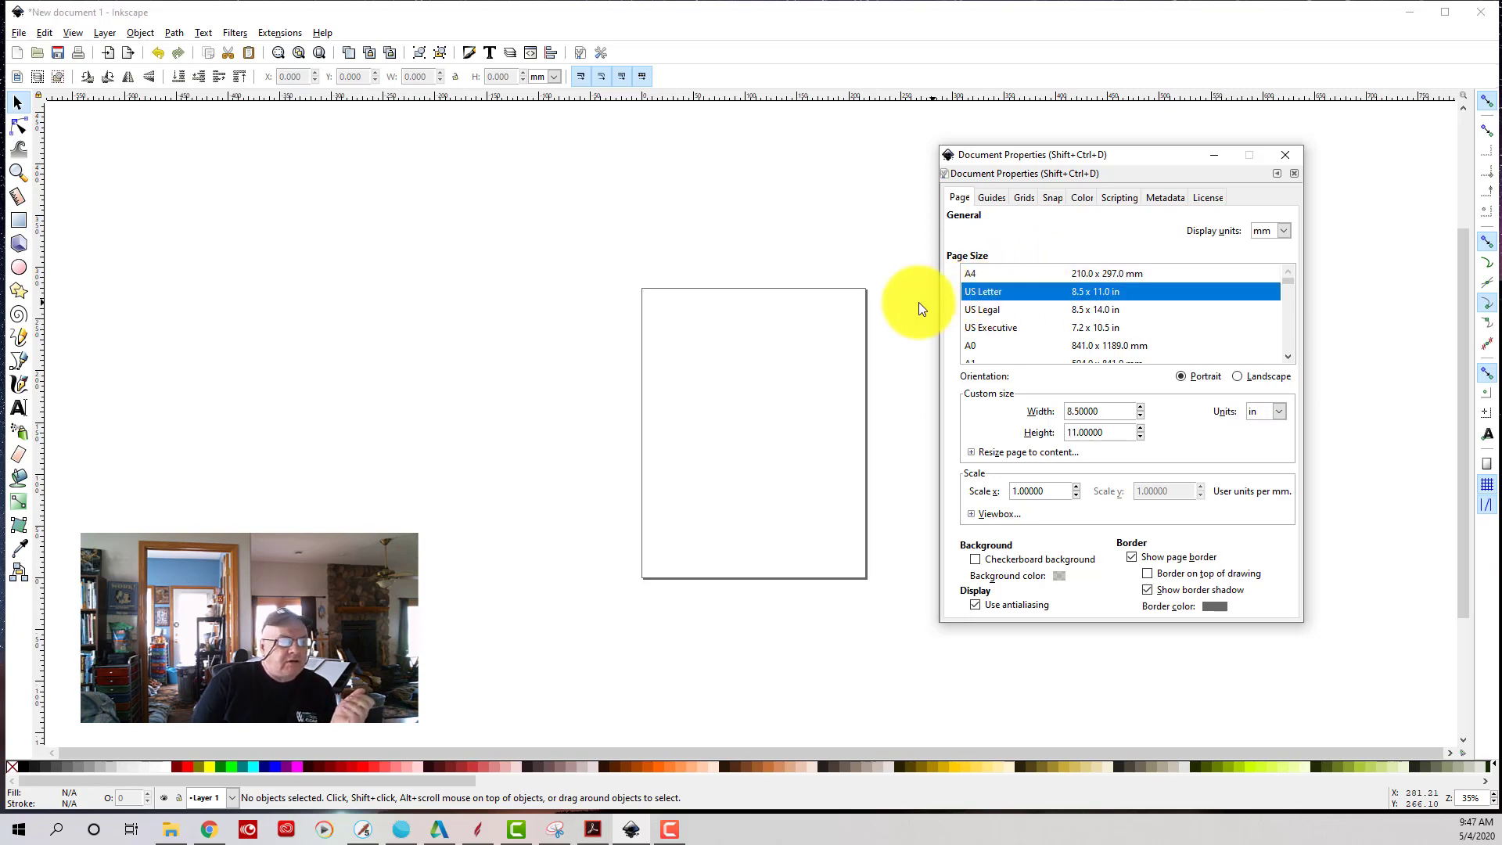
click(973, 272)
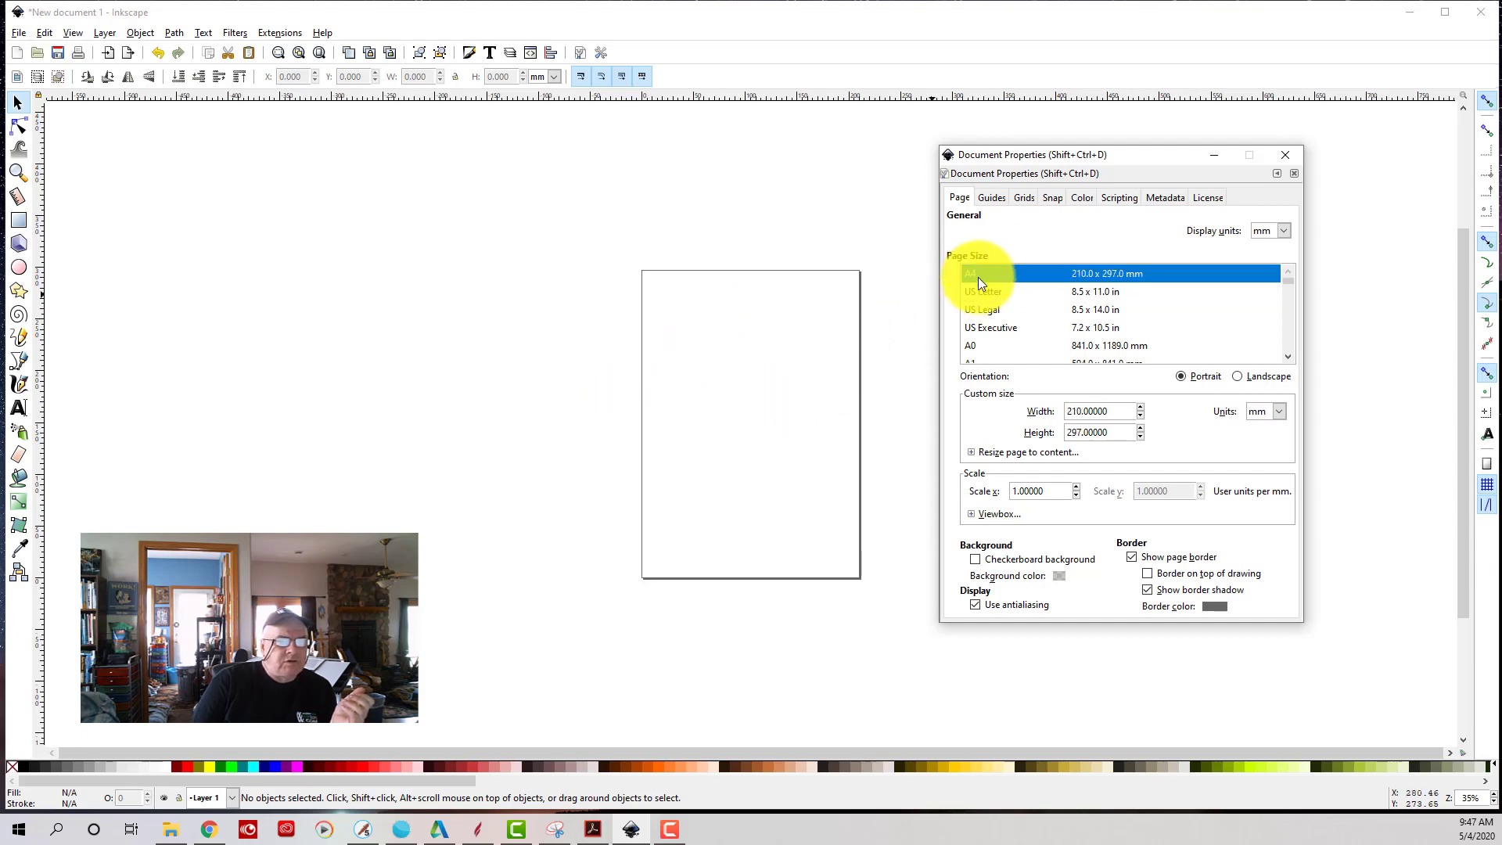
click(974, 292)
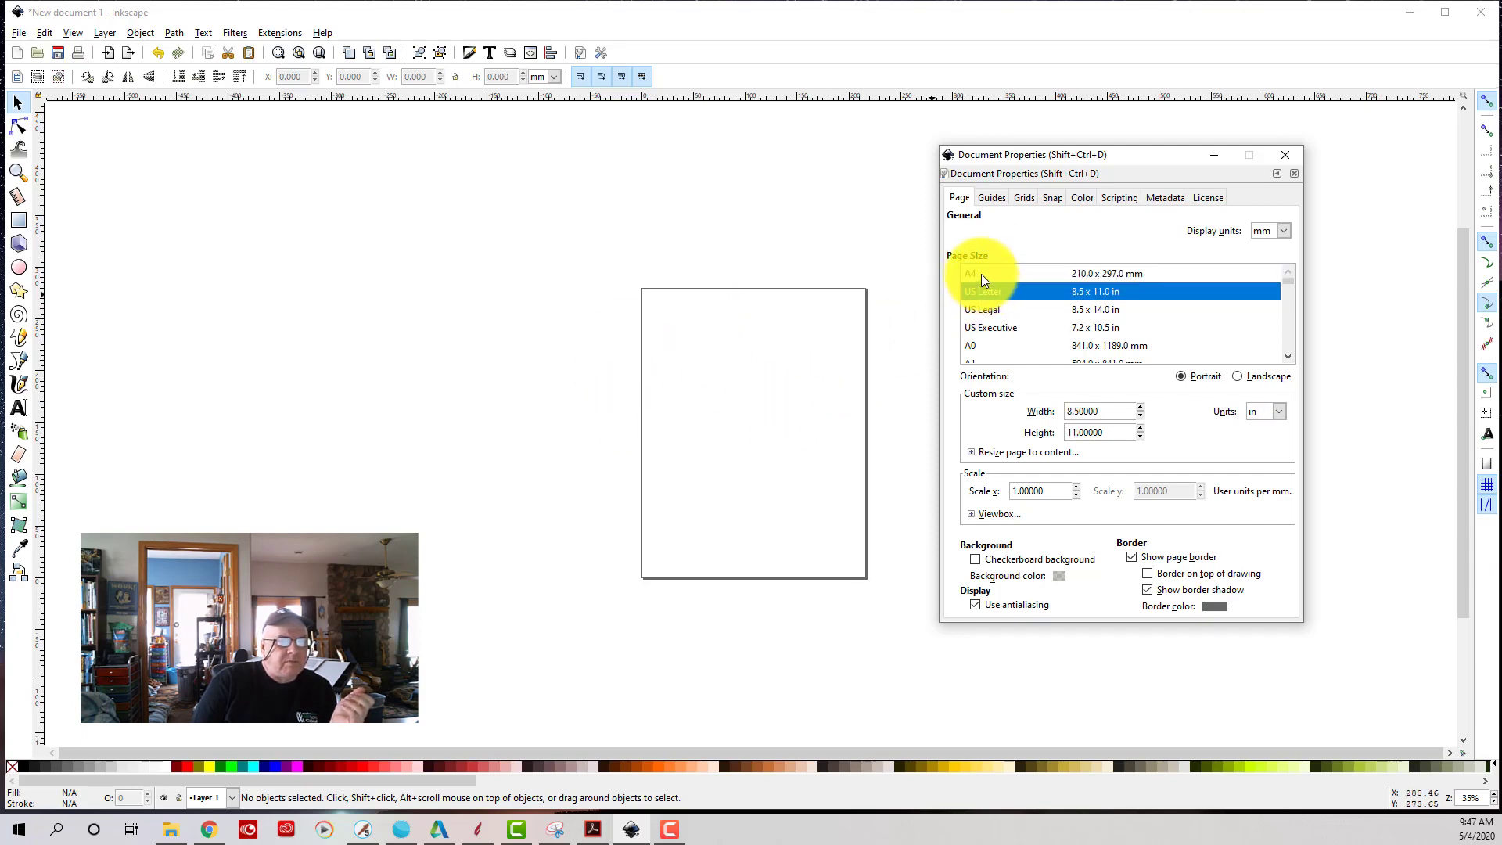
click(981, 273)
click(979, 289)
click(981, 271)
click(980, 289)
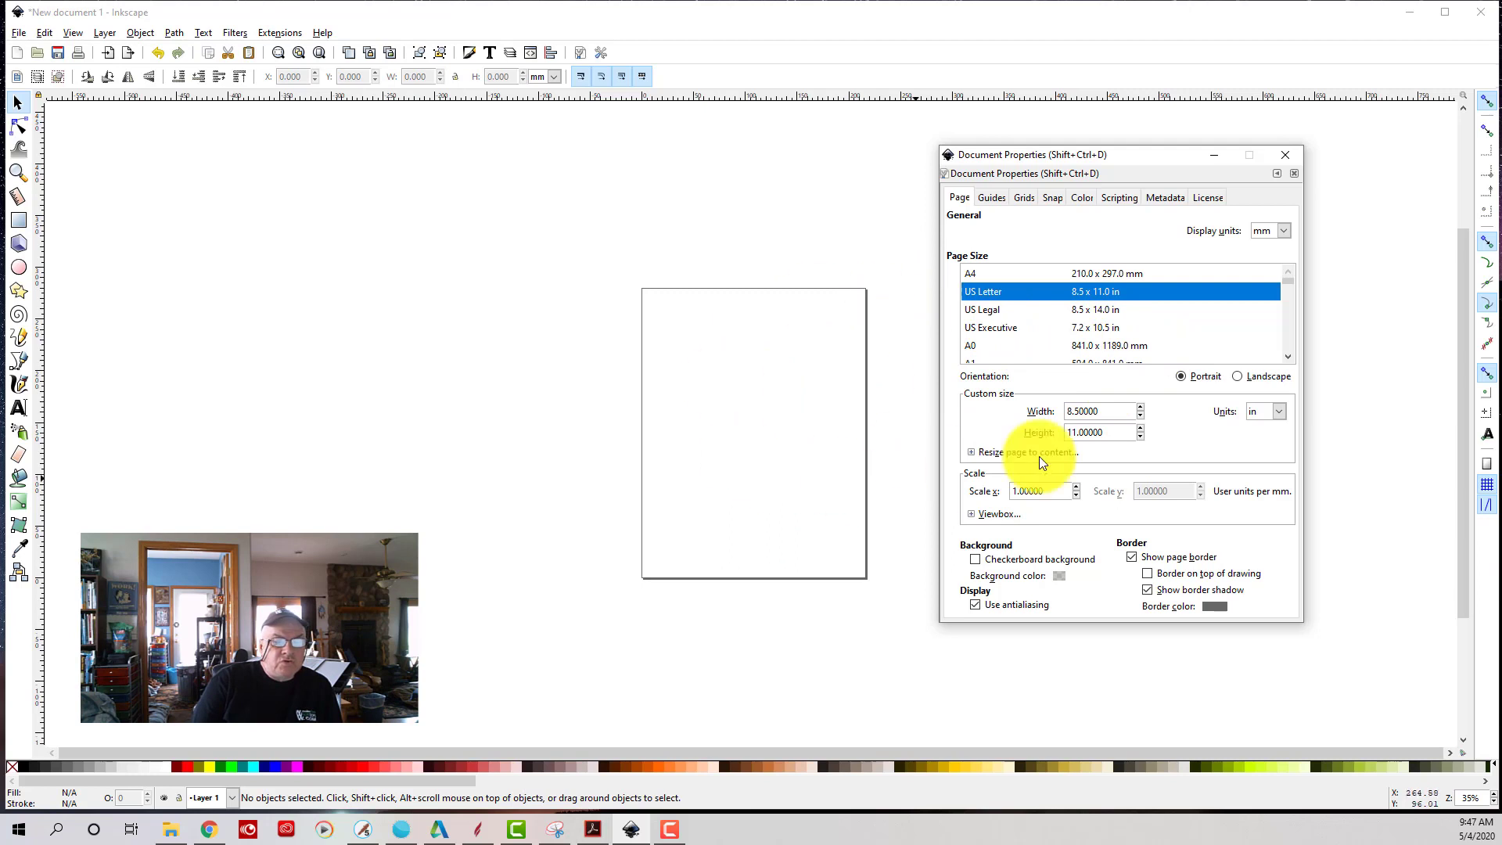
- Set the page orientation to landscape and check the units available for the custom page size
click(1241, 377)
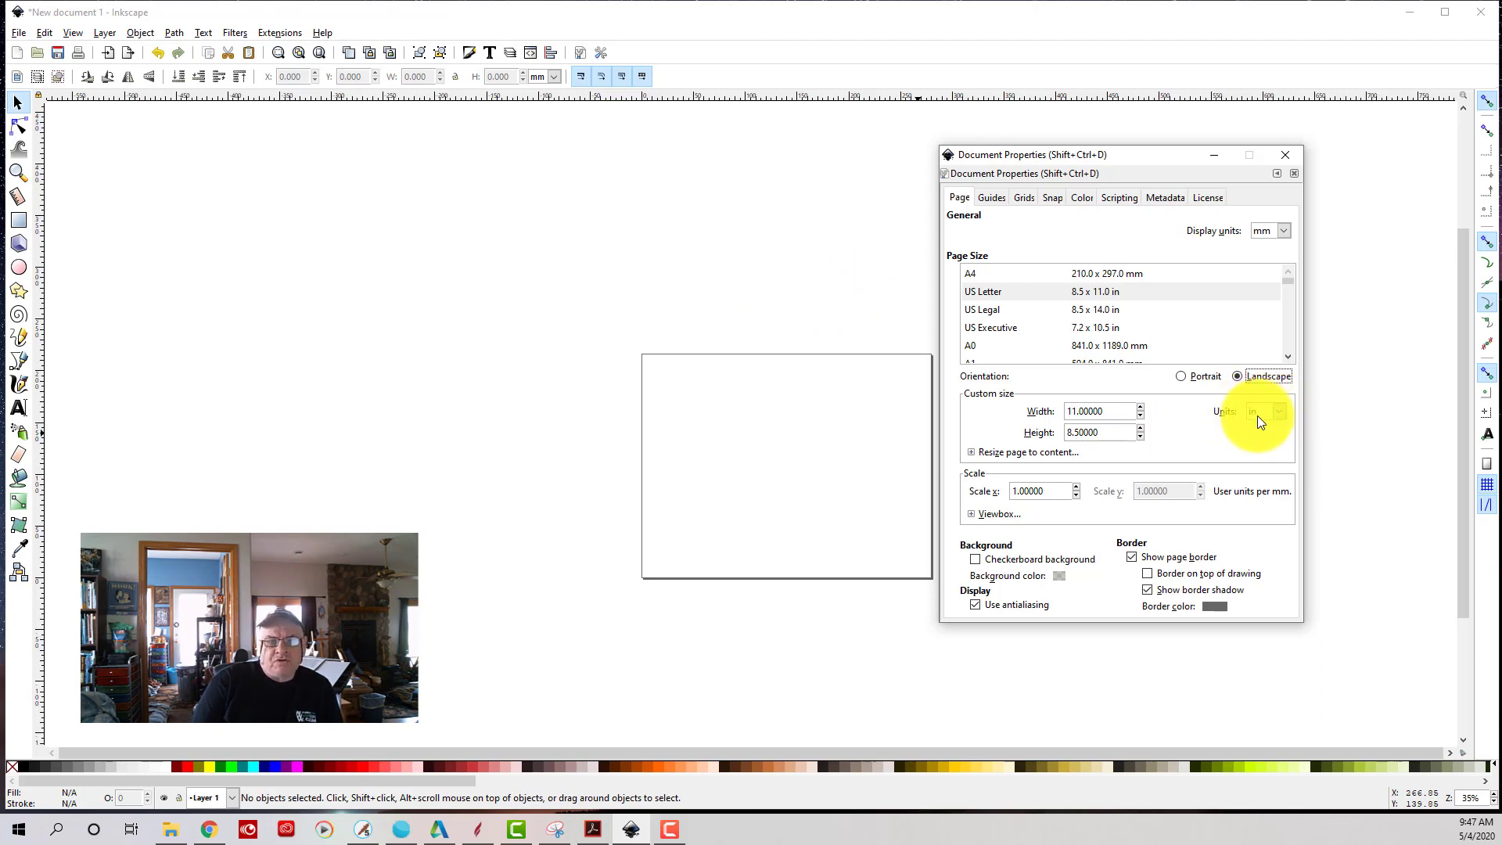
click(1283, 419)
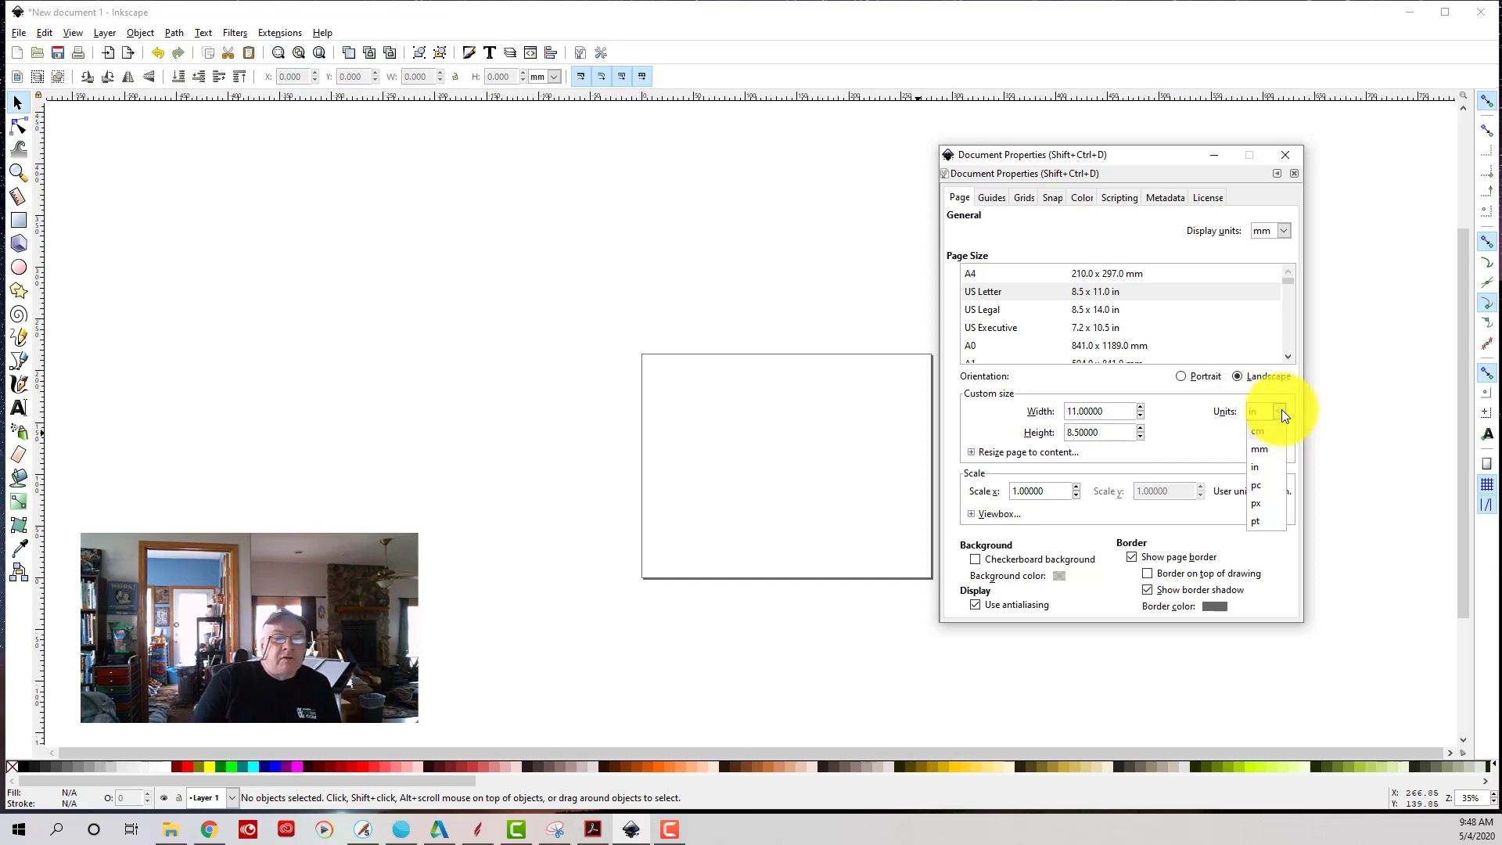
click(1371, 403)
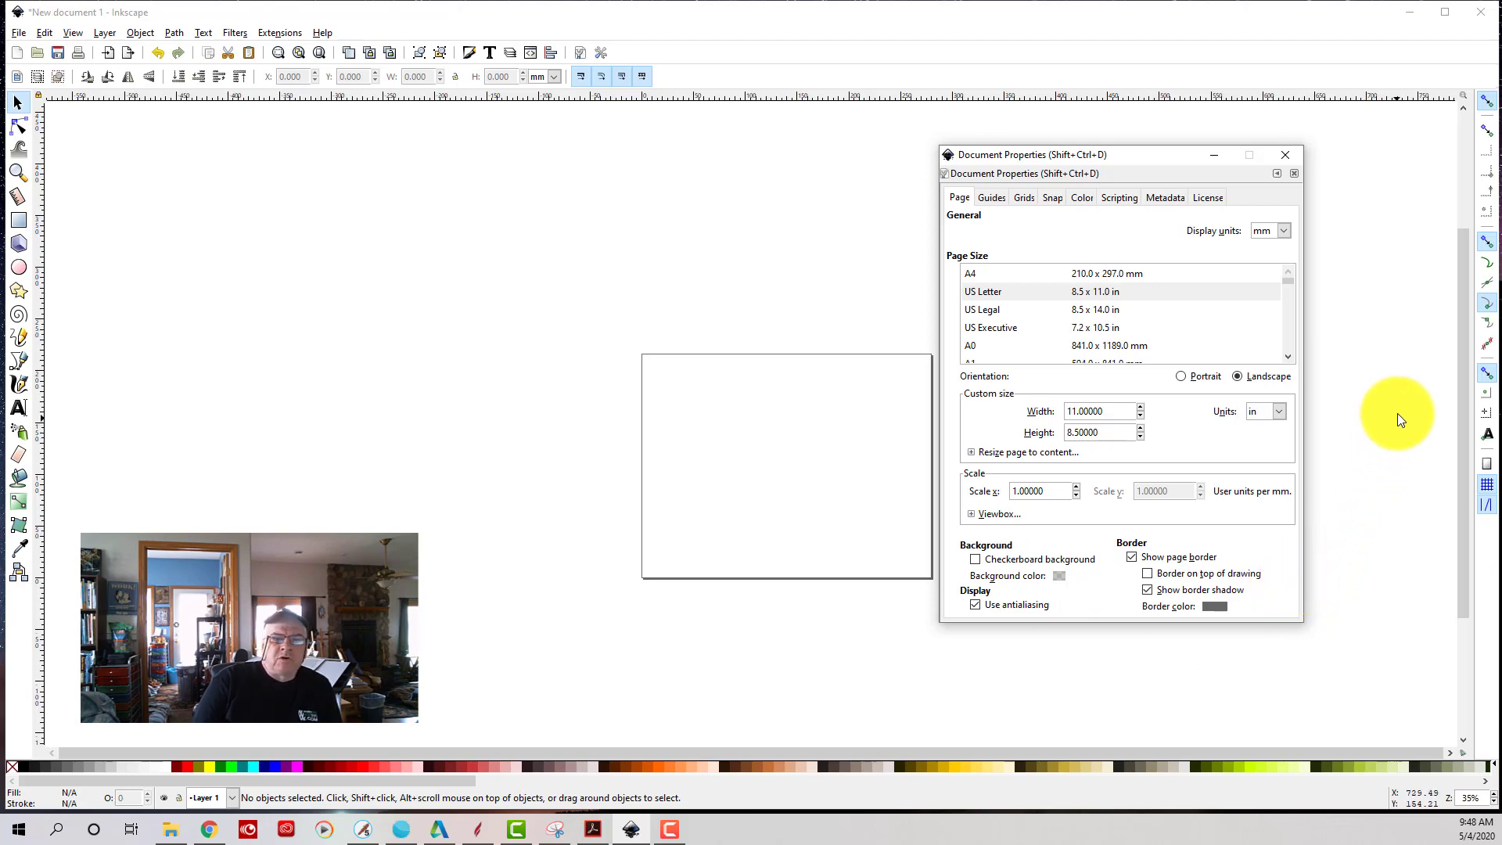
- Close the document properties and import the T Rex 1-8 Inch SVG from the SVG folder into the drawing
click(1286, 154)
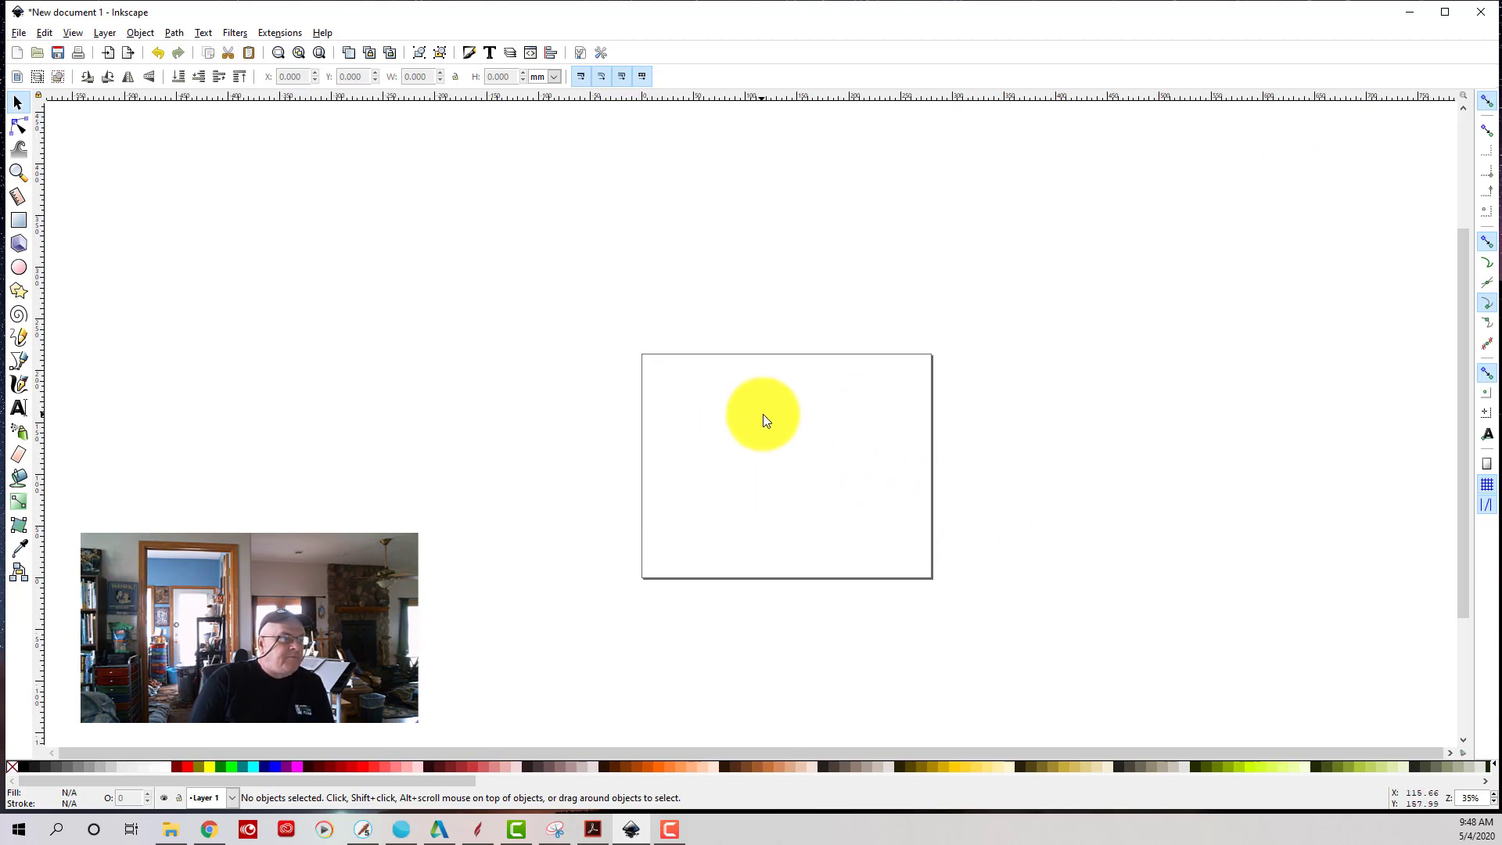
click(17, 32)
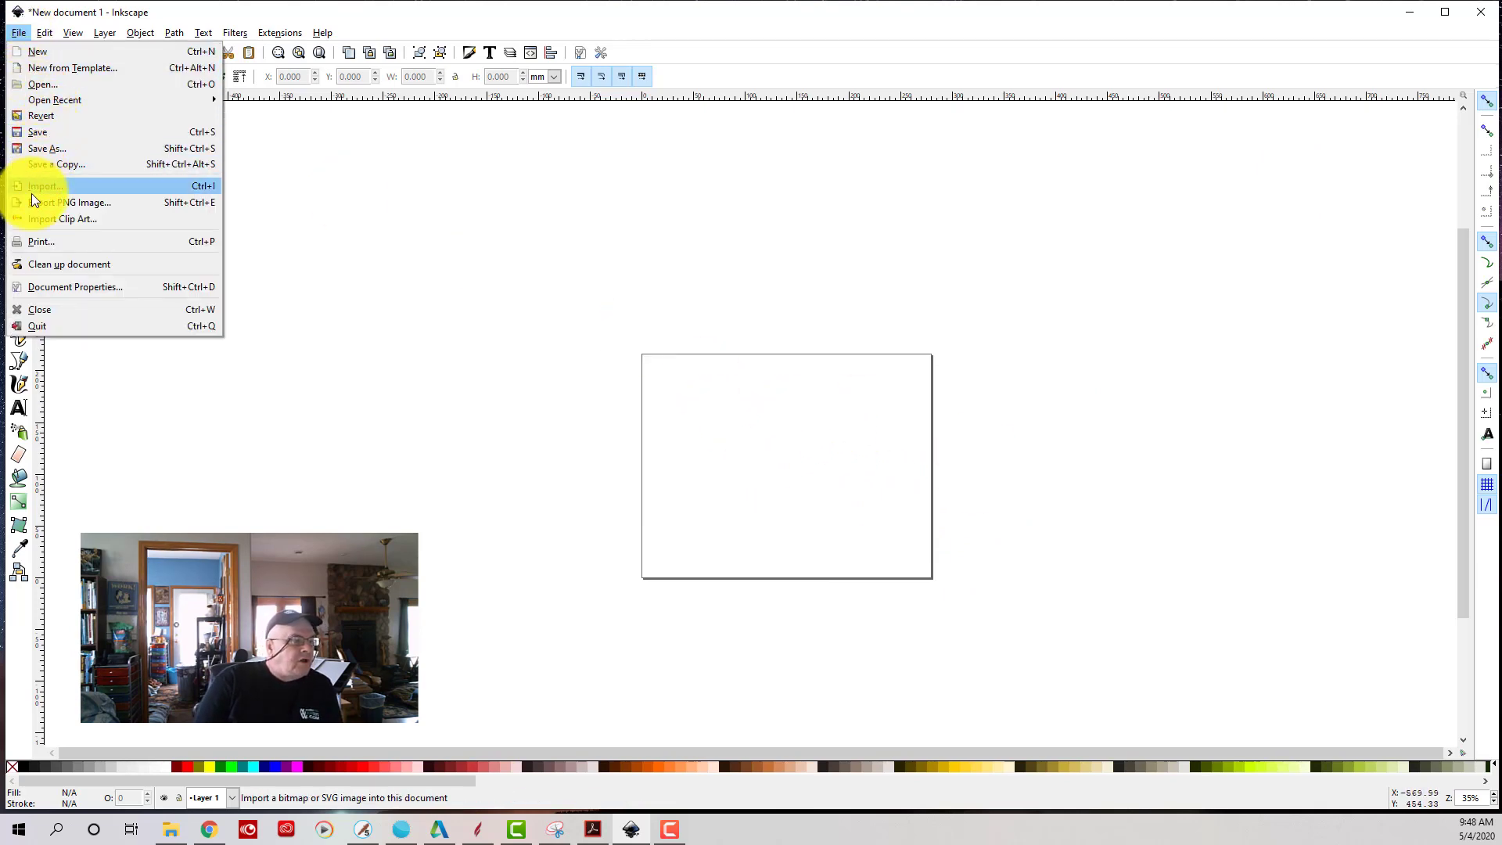
click(31, 188)
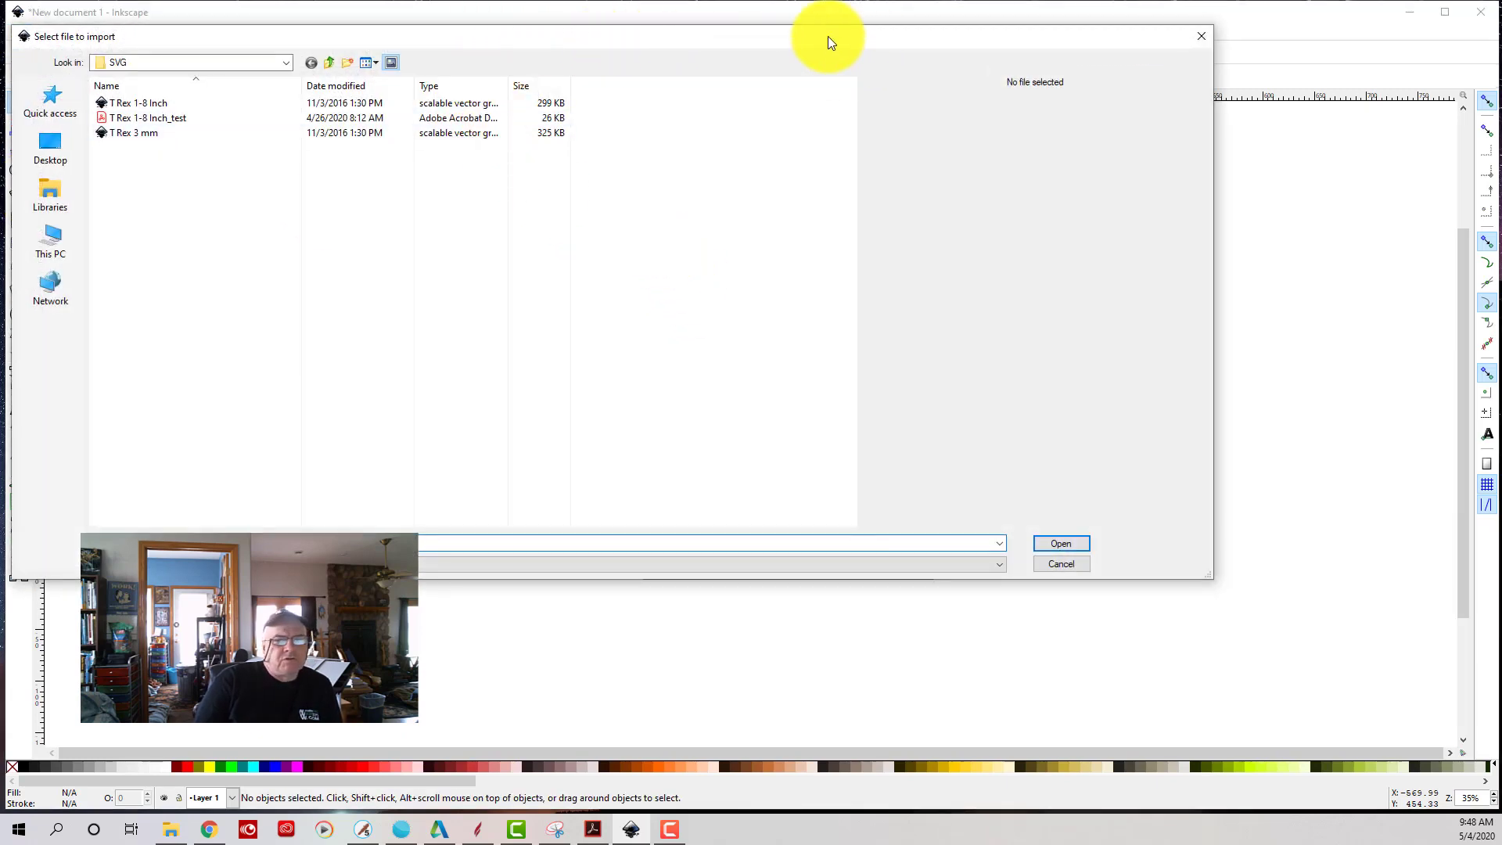
drag(828, 36, 989, 129)
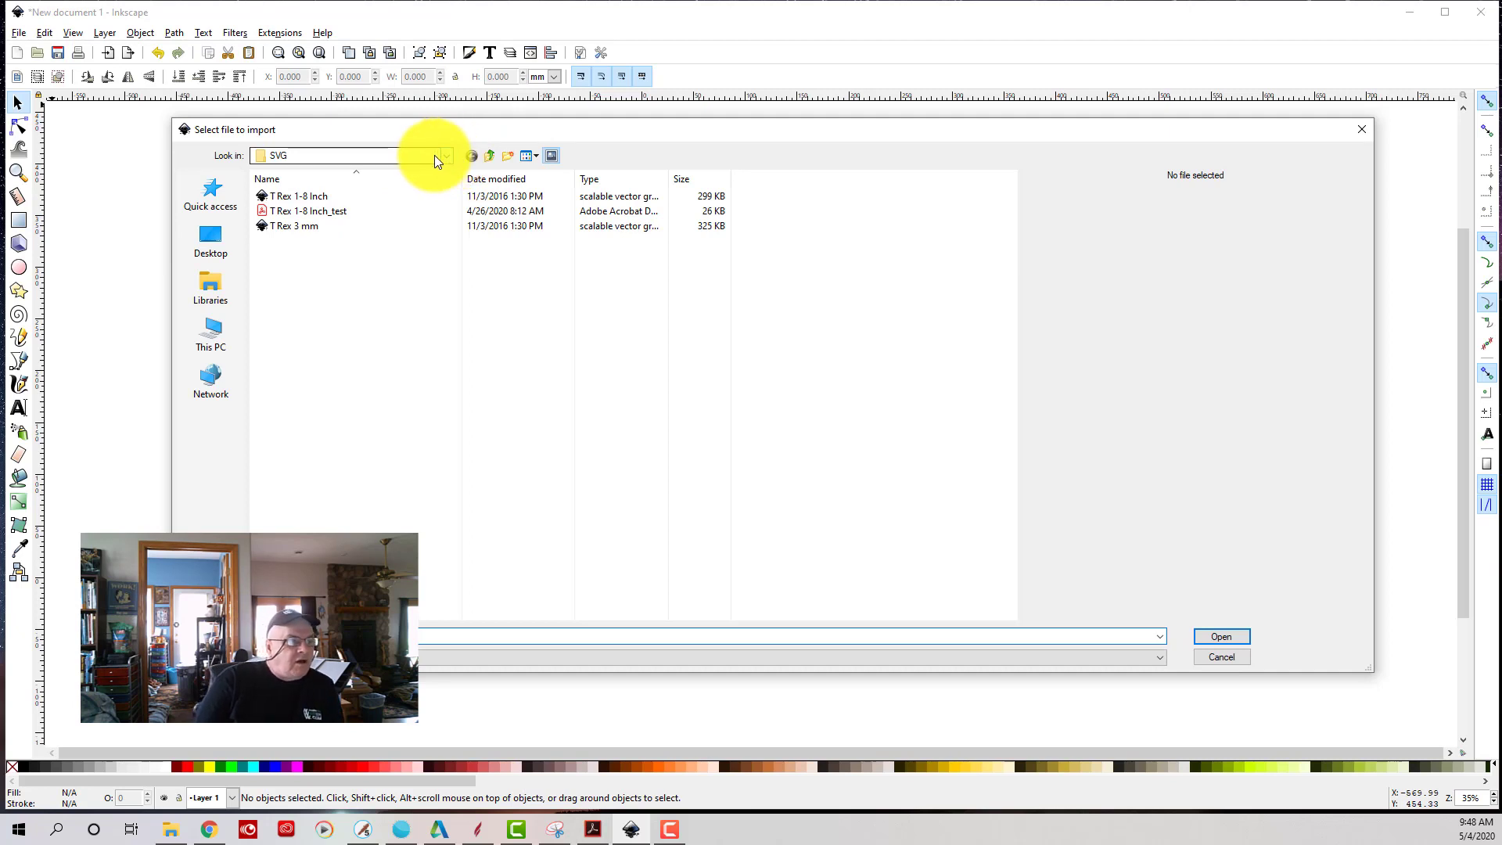
click(303, 194)
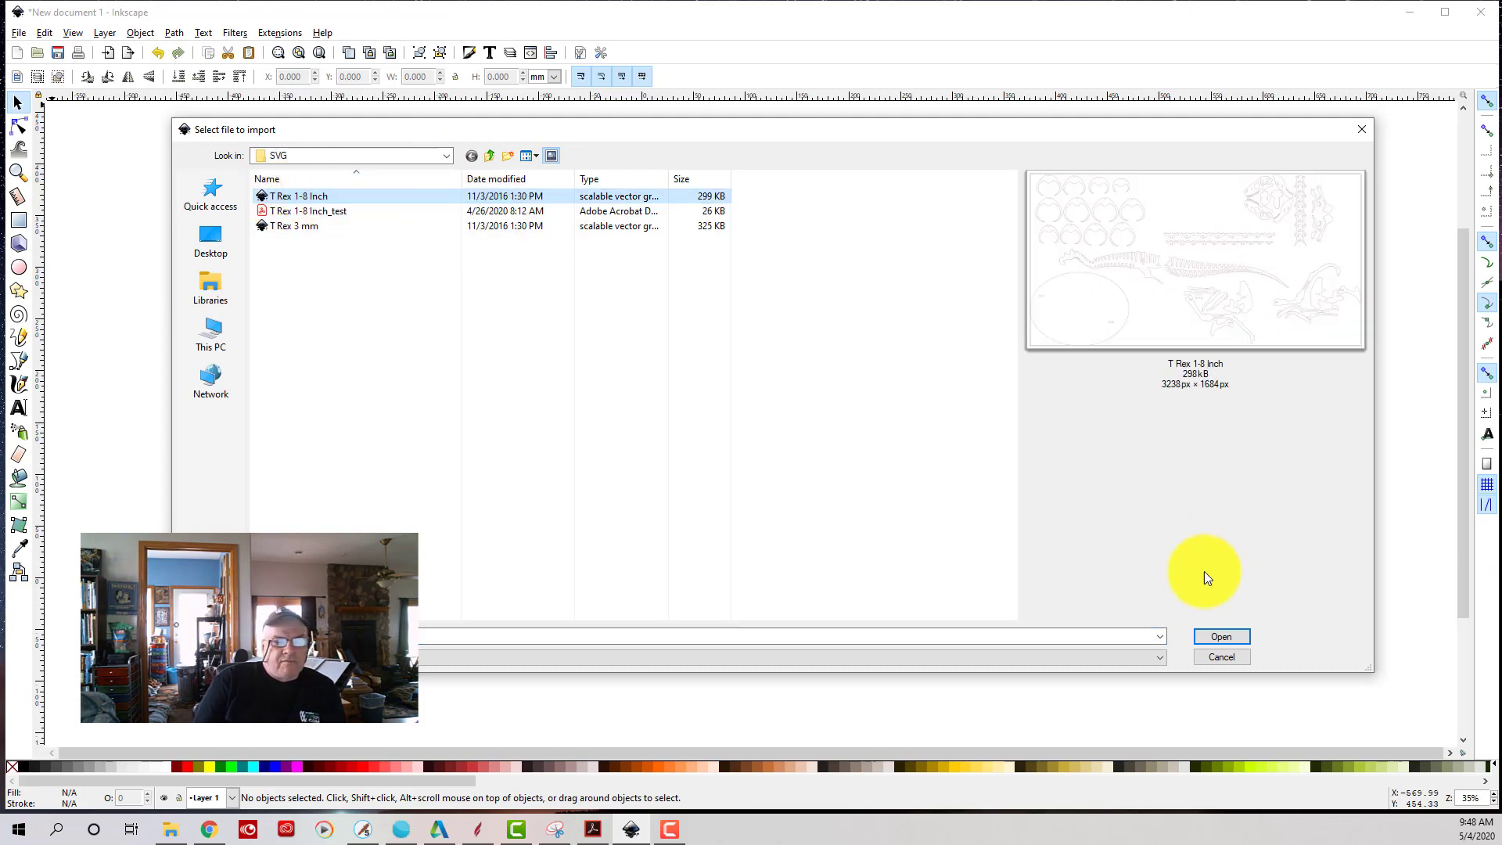
click(1223, 636)
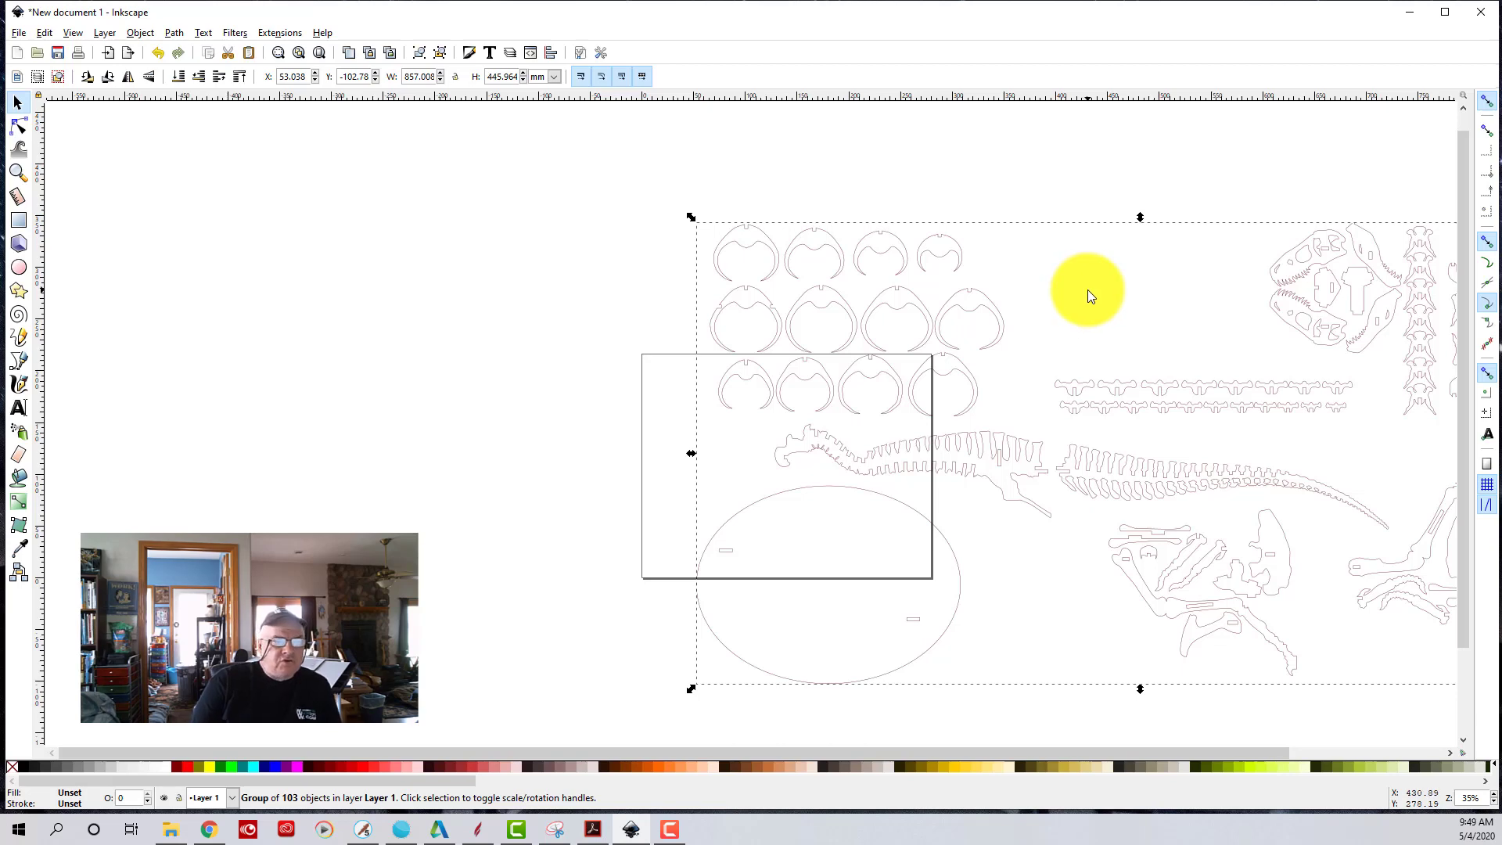
- Examine how the imported T-Rex parts extend beyond the landscape page, both close up and with the whole pattern in view
scroll(1087, 291, down, 6)
scroll(1085, 293, up, 10)
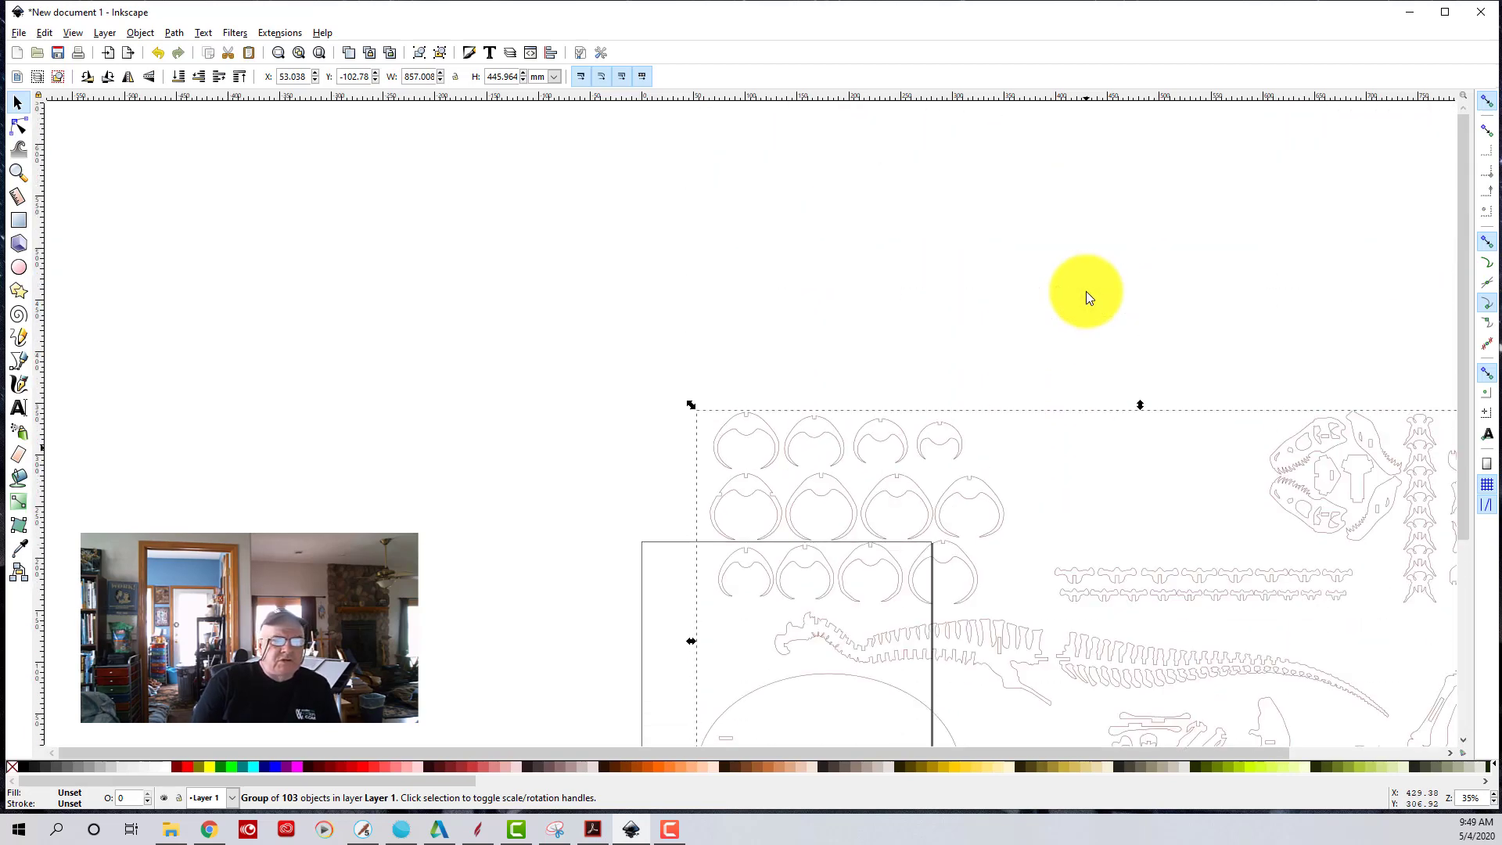
scroll(1089, 297, down, 8)
scroll(1088, 297, up, 2)
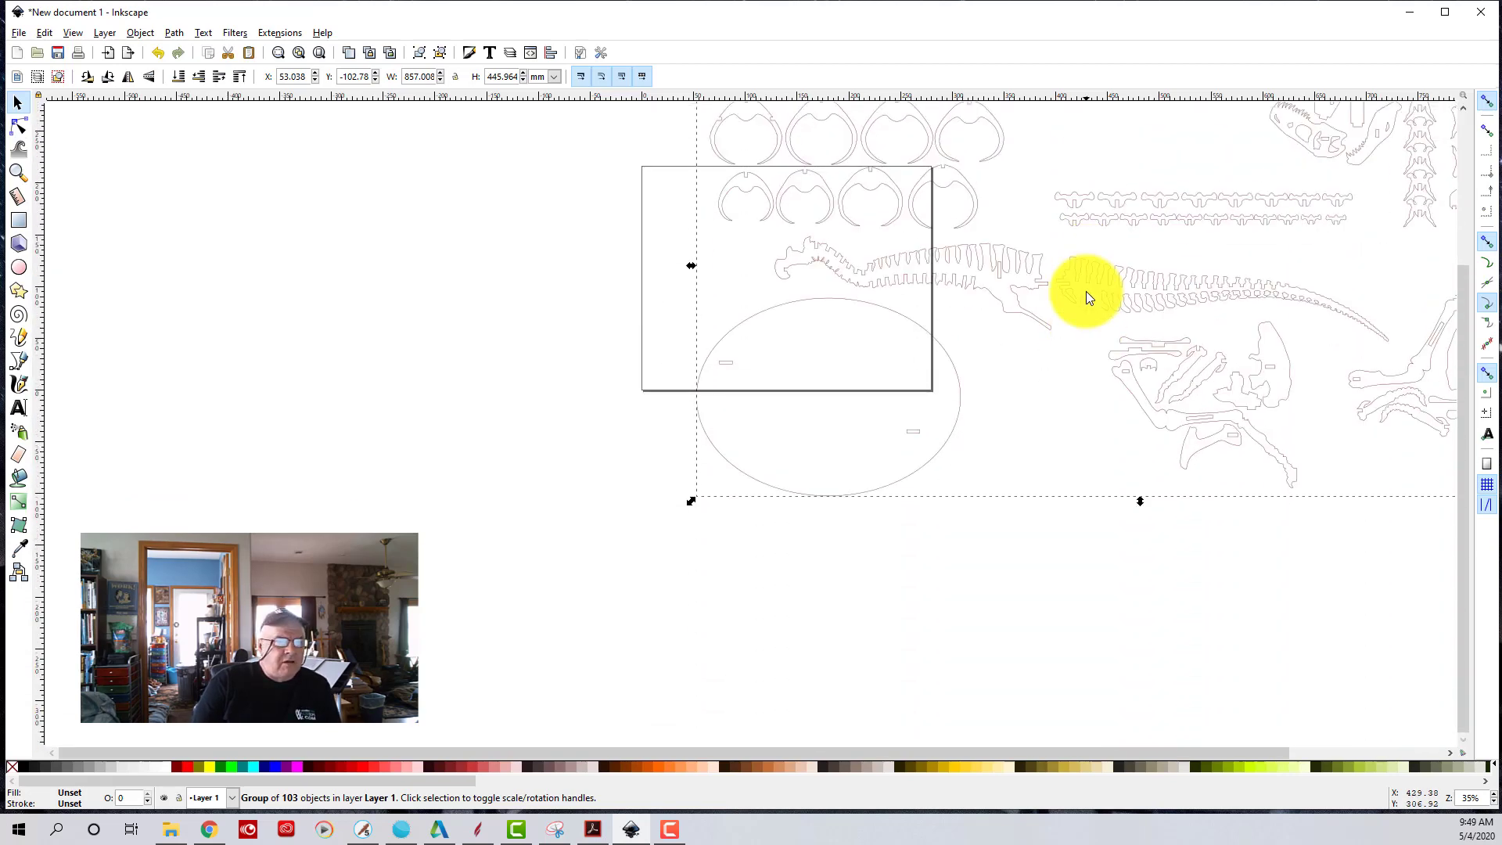
scroll(1087, 292, up, 8)
scroll(1087, 291, down, 4)
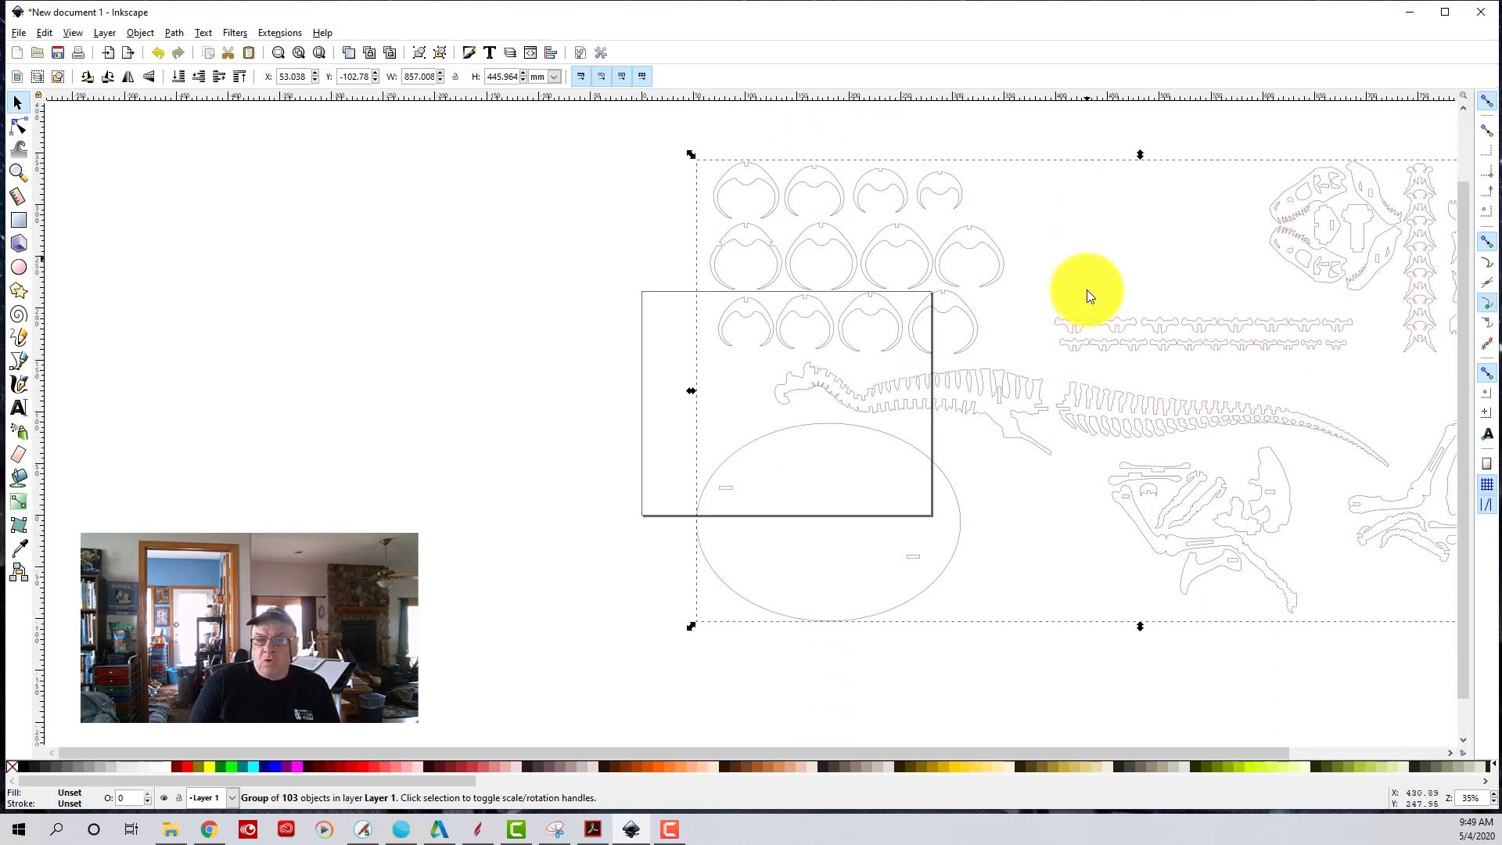
scroll(1088, 291, up, 1)
scroll(1088, 291, down, 1)
scroll(1089, 291, up, 2)
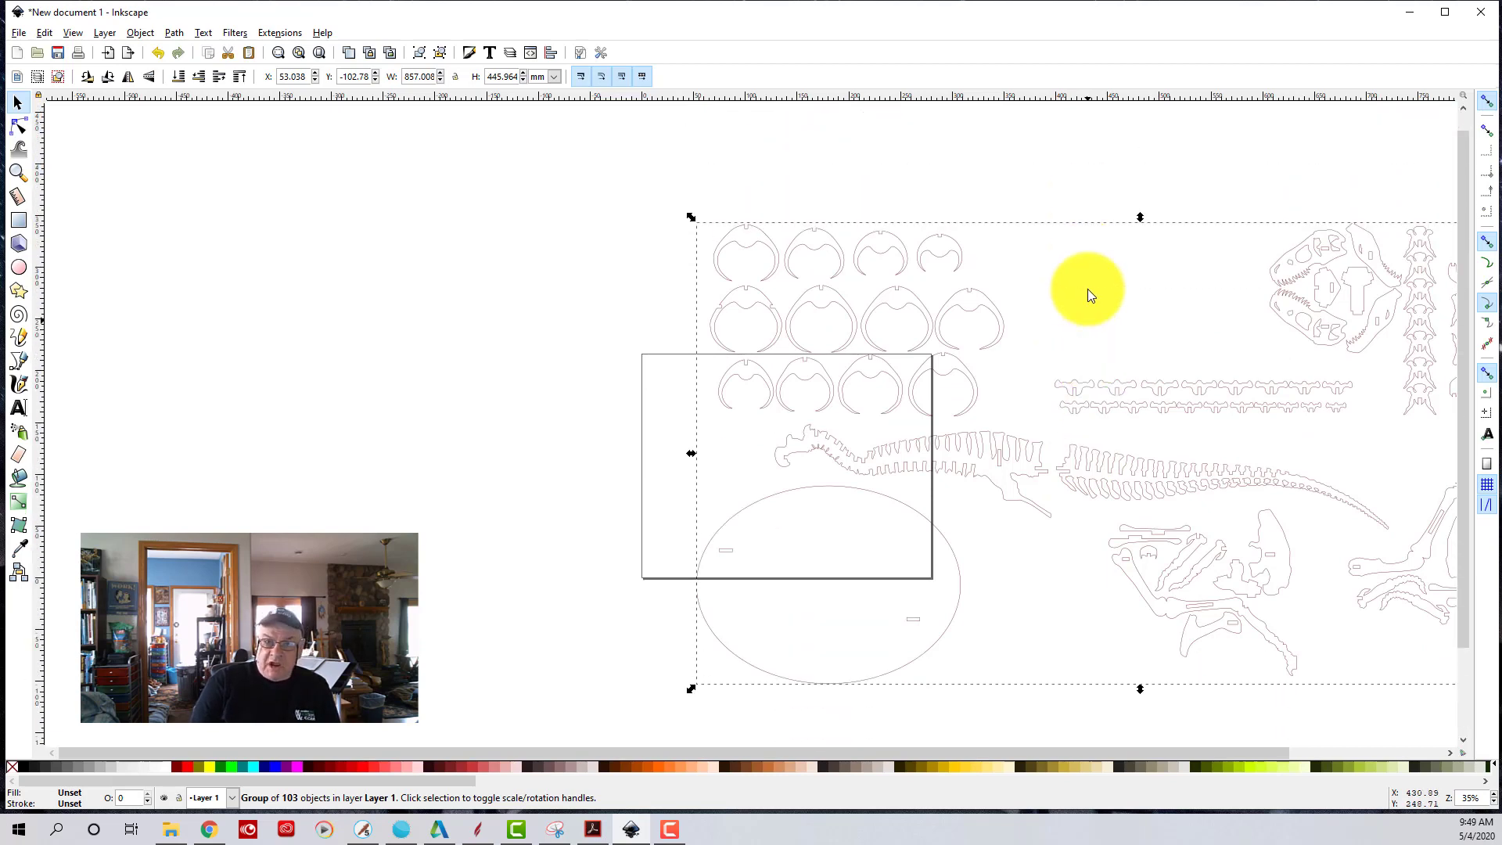
scroll(1089, 295, up, 4)
scroll(1089, 295, down, 12)
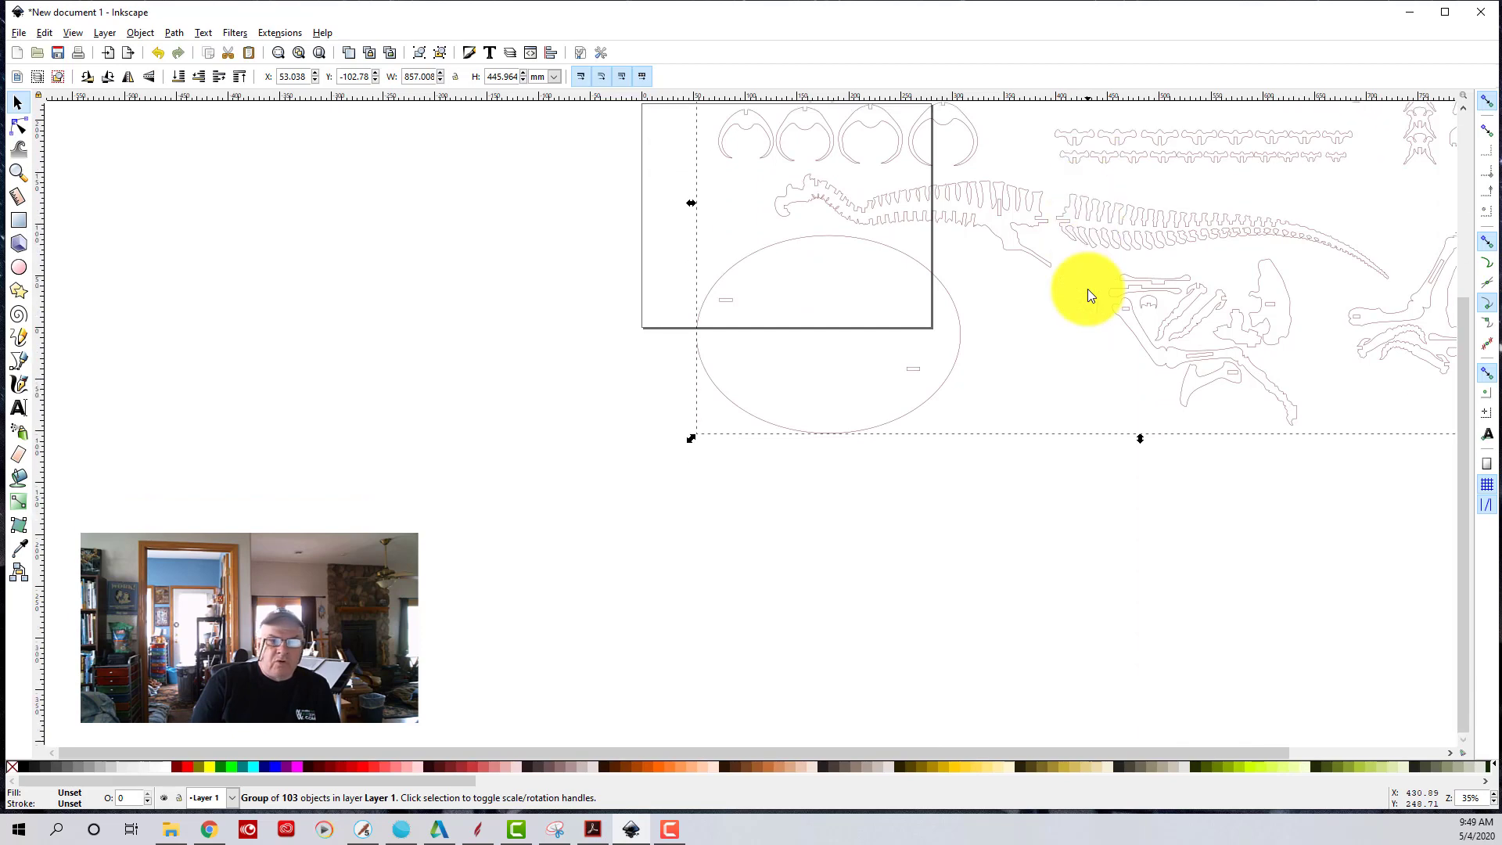
scroll(1089, 295, up, 13)
scroll(1090, 295, down, 6)
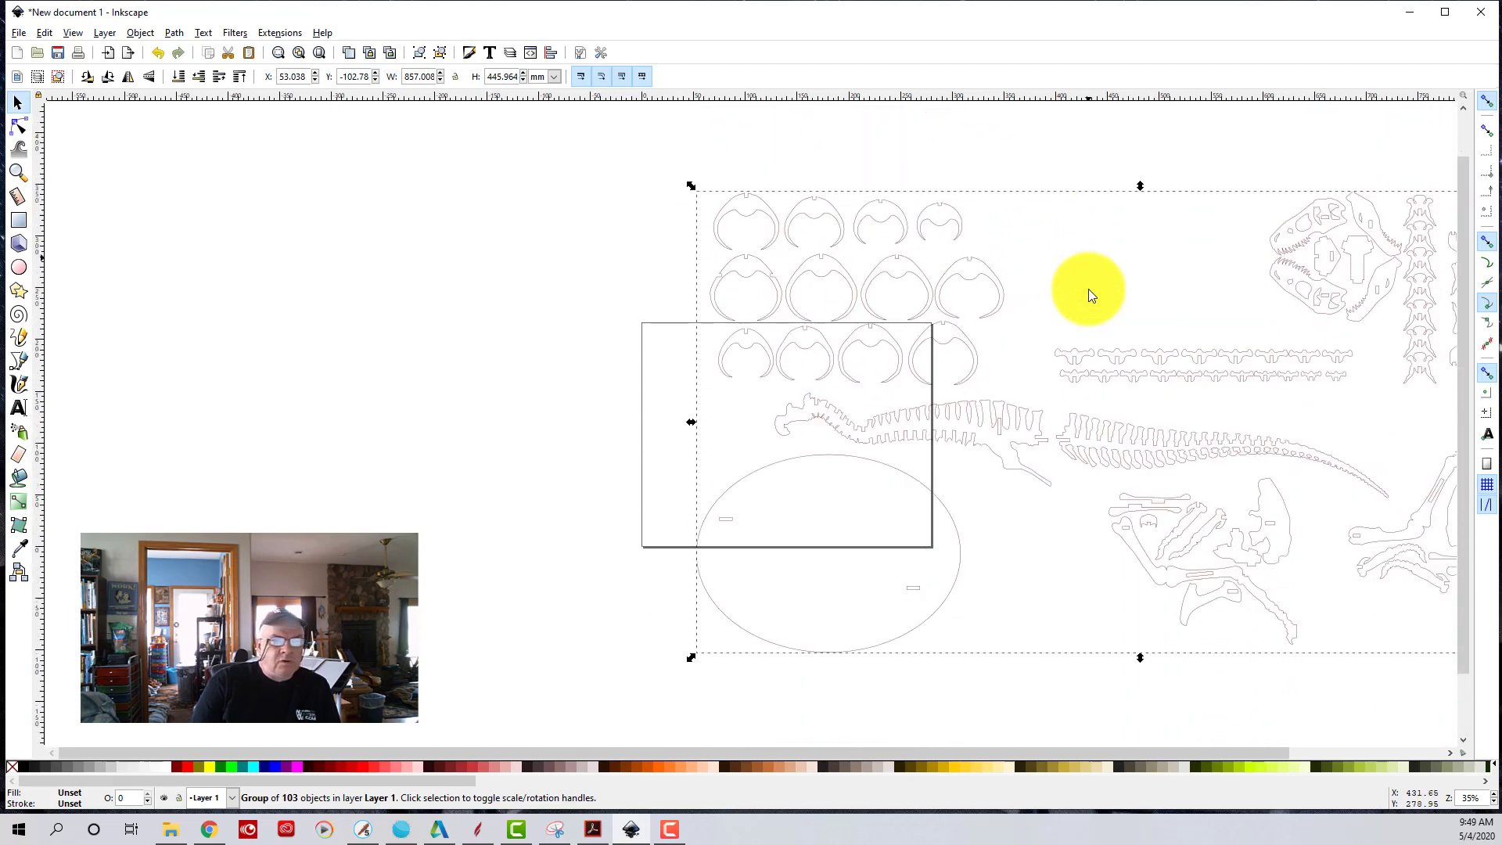
scroll(1090, 295, down, 5)
scroll(1089, 295, up, 5)
scroll(1089, 295, down, 1)
scroll(1090, 295, up, 1)
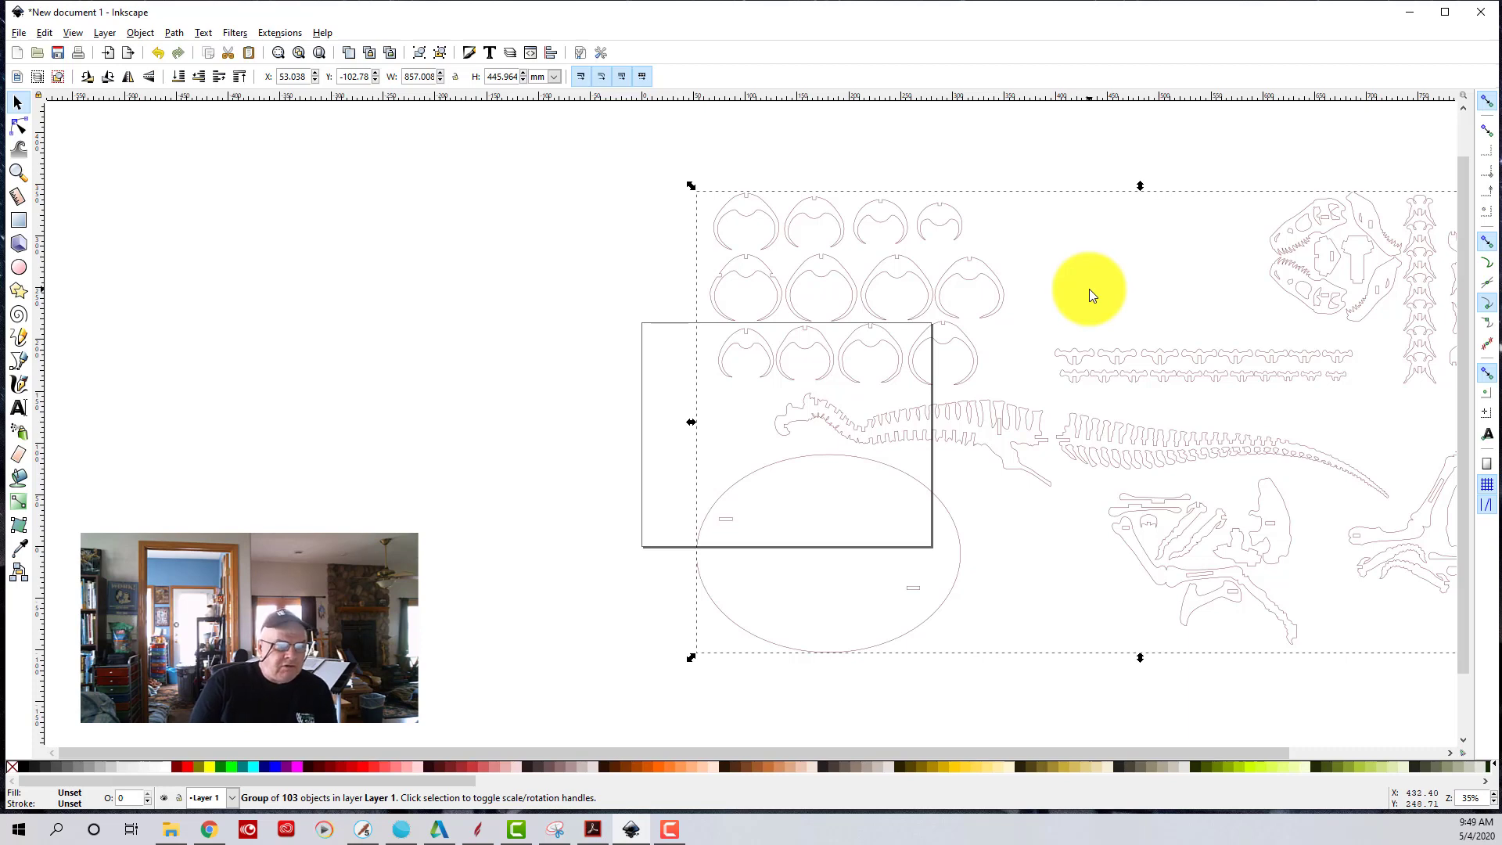
key(ctrl)
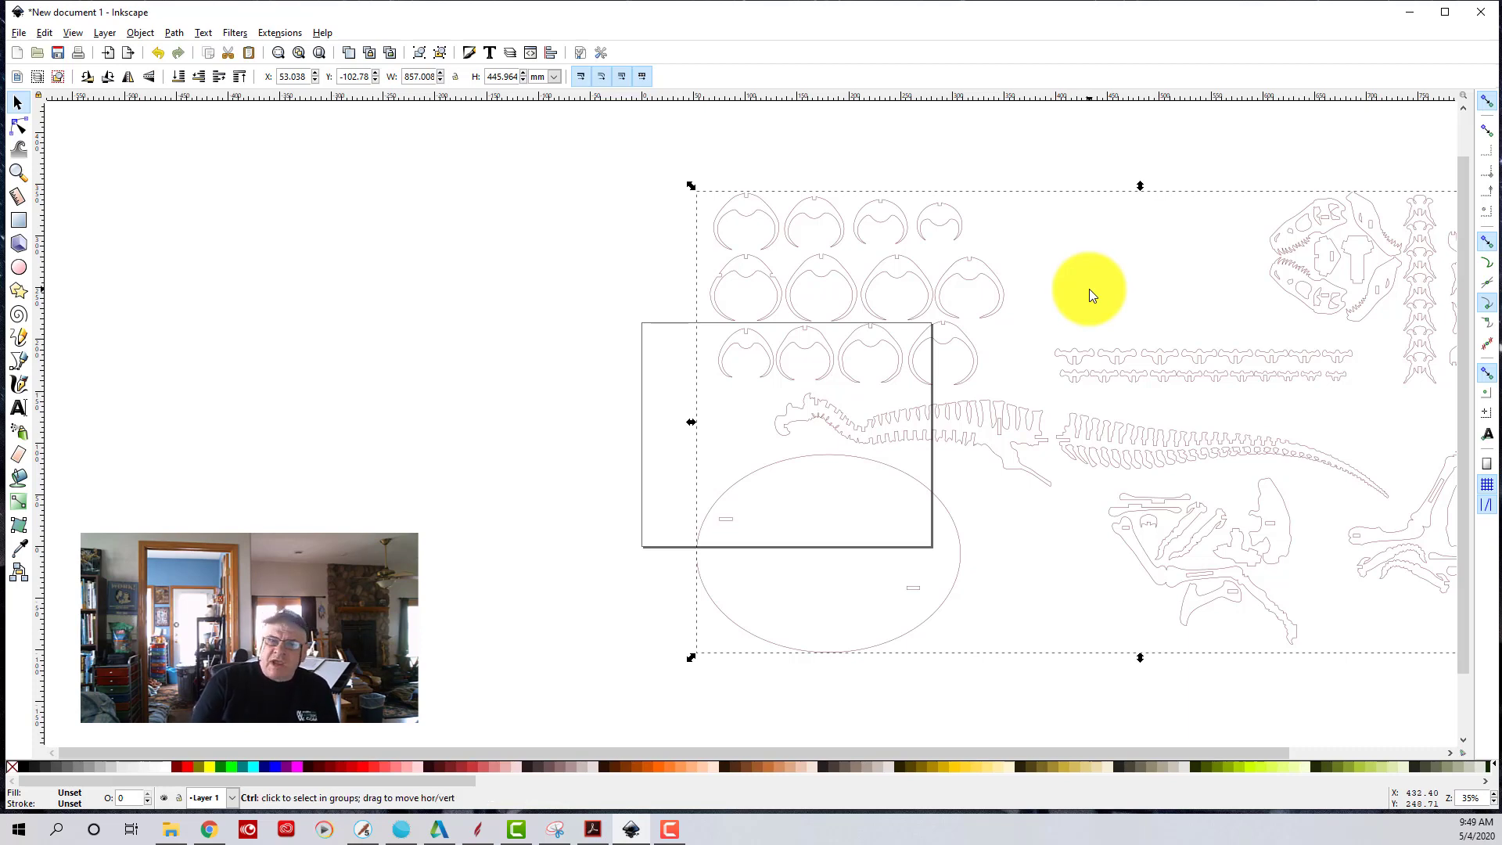
scroll(1091, 295, down, 4)
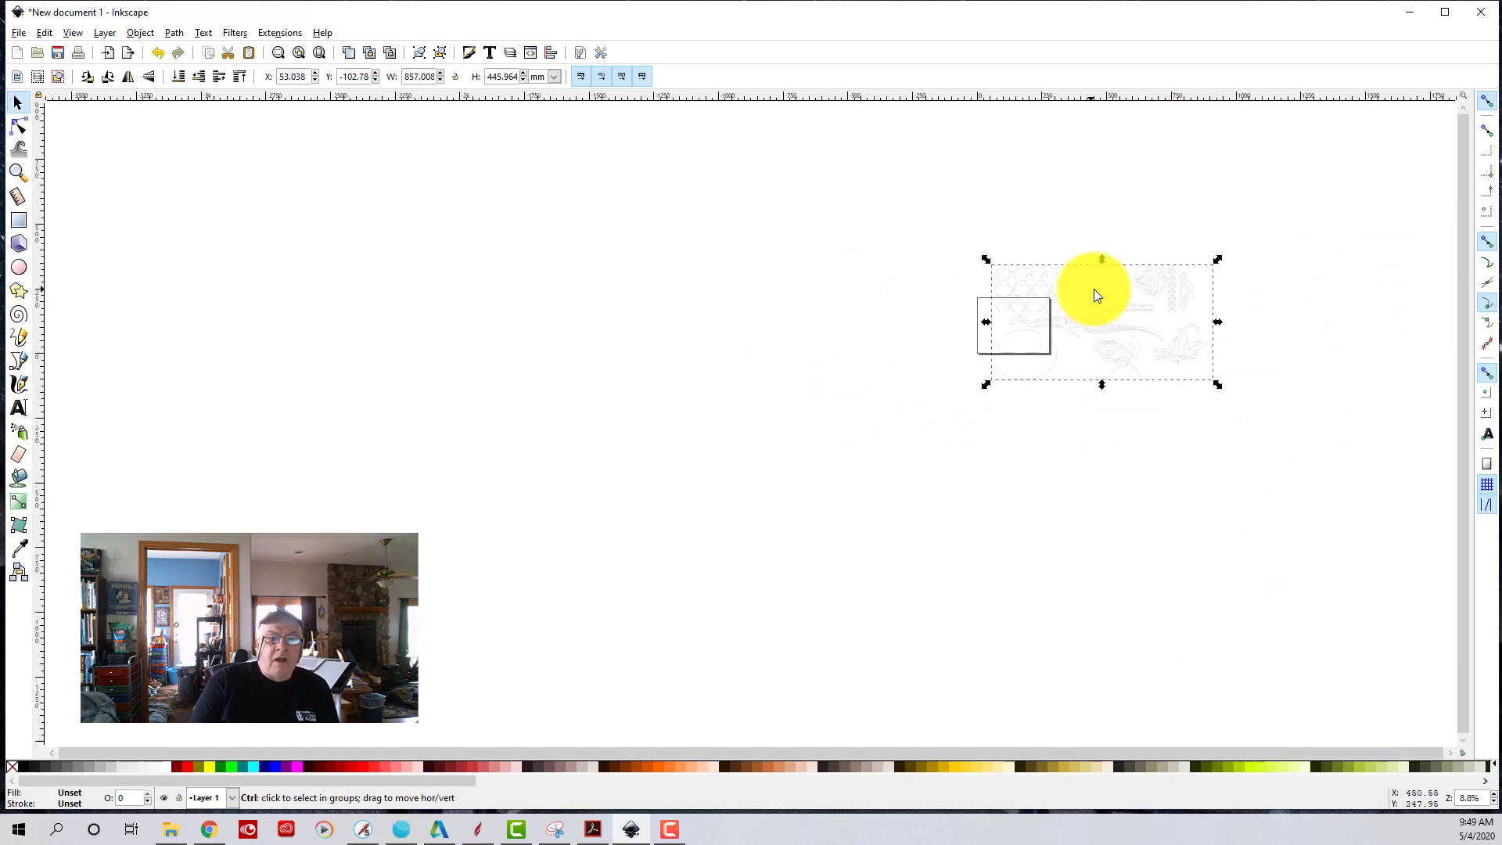
scroll(1188, 313, up, 4)
scroll(1185, 307, down, 4)
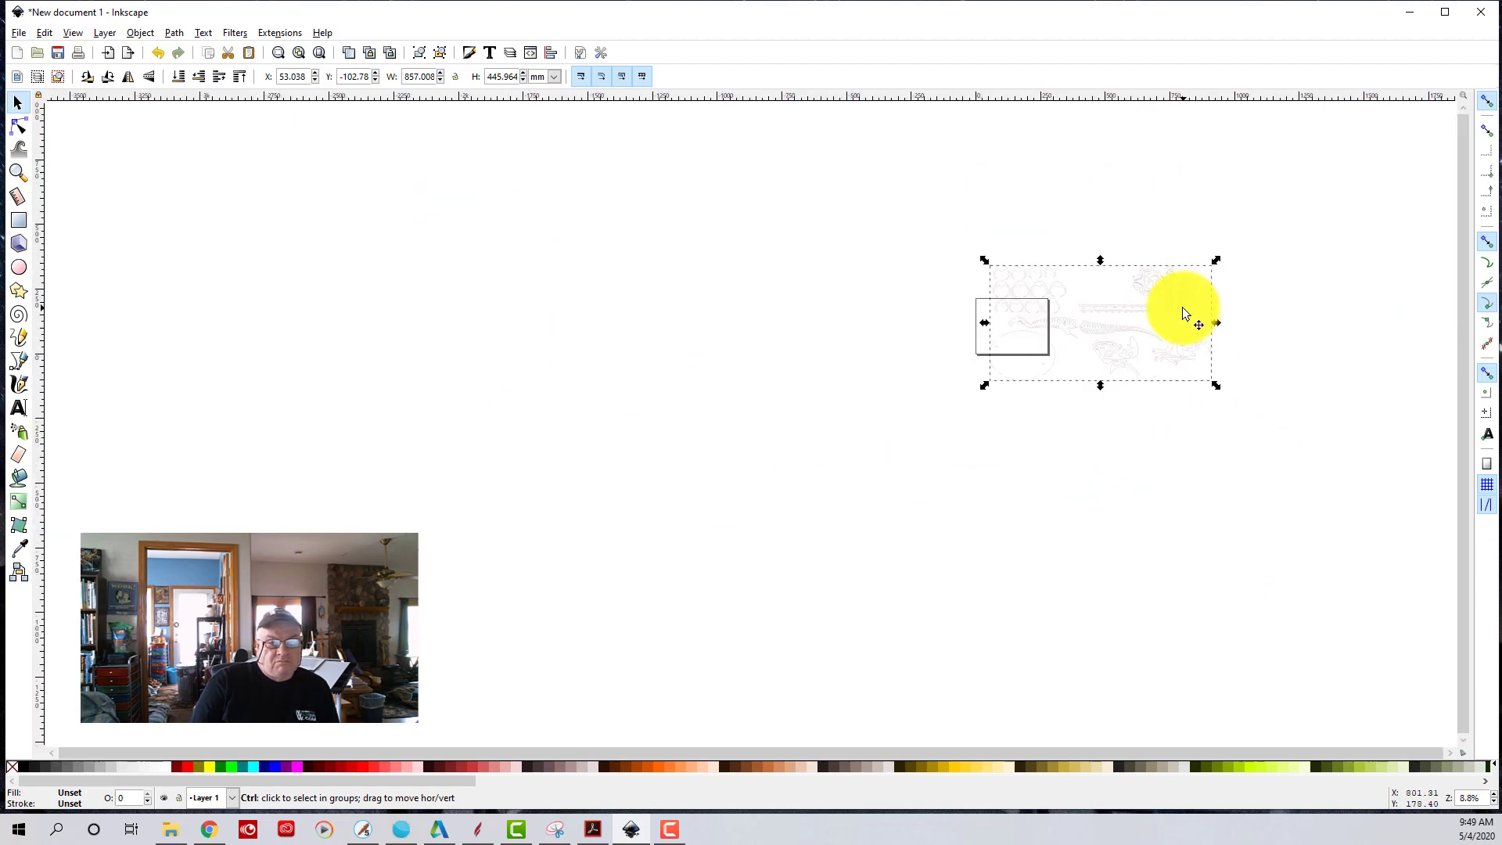
scroll(1177, 309, up, 4)
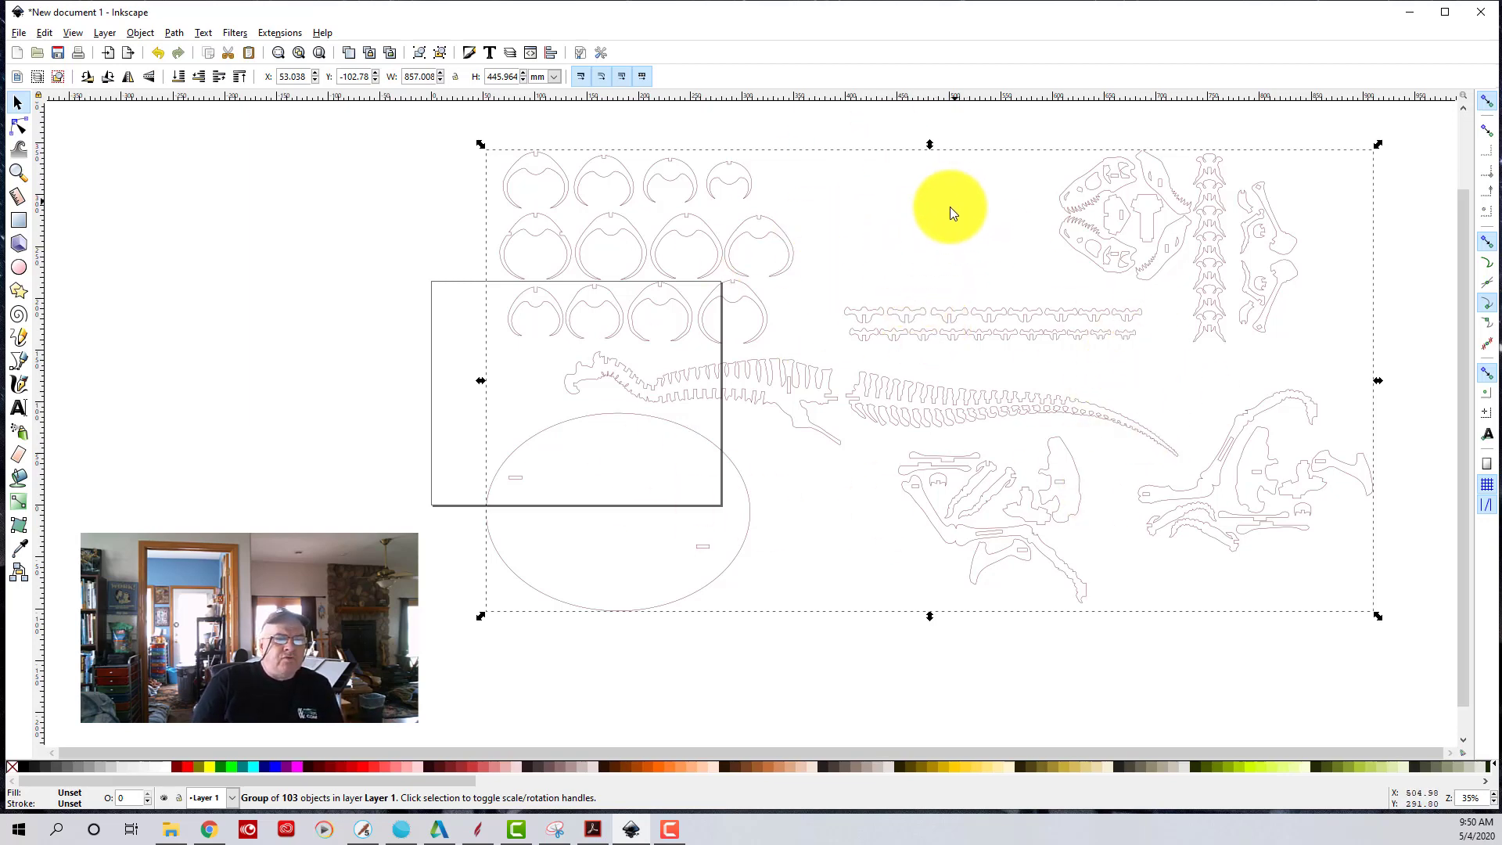
- Select the imported pattern by one of its outlines, move the whole group down and slightly left, and deselect it
click(938, 259)
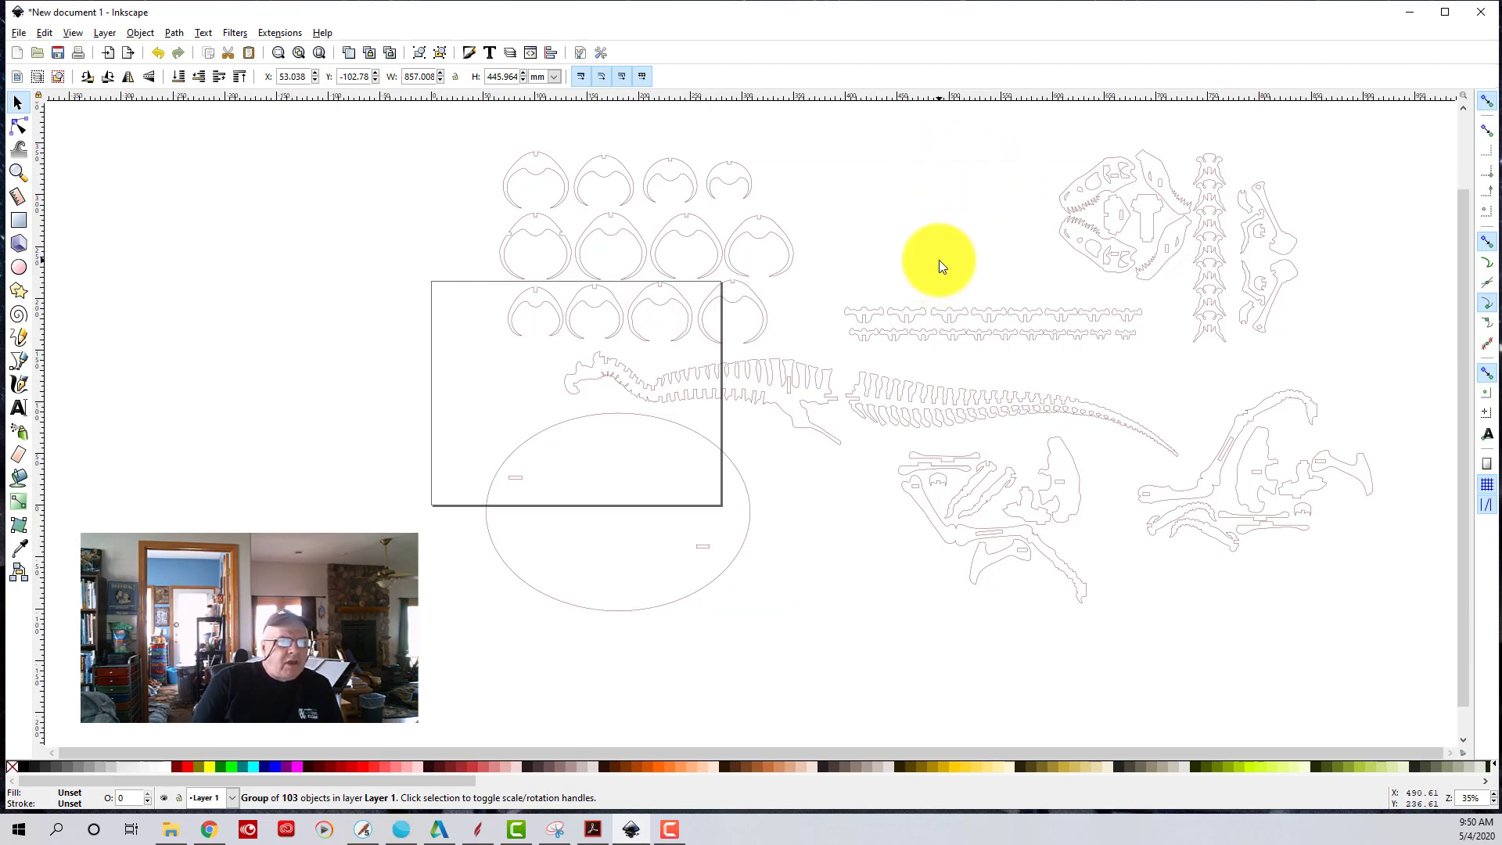
click(720, 252)
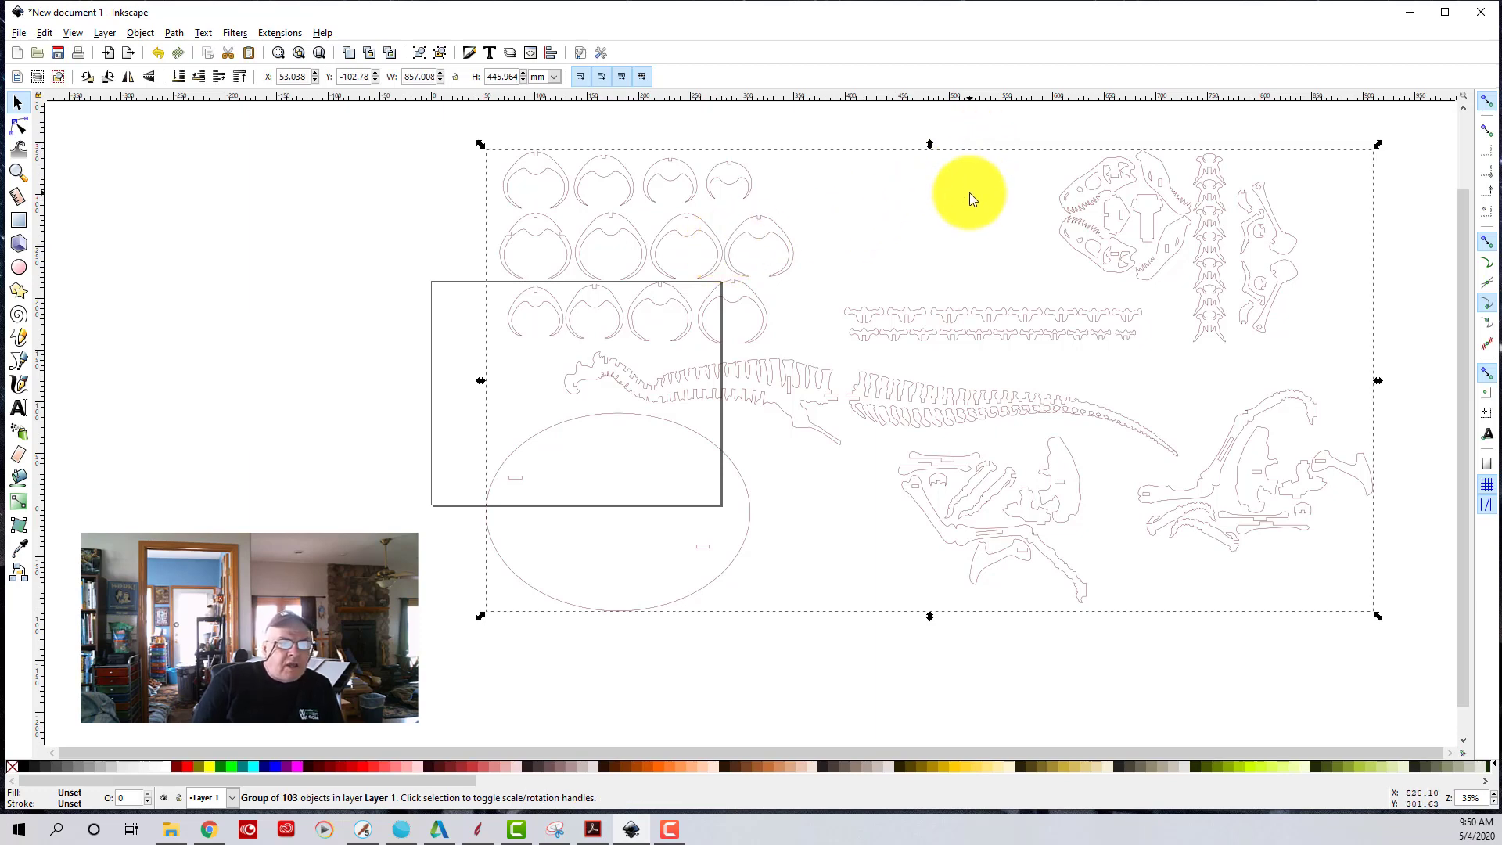
drag(967, 196, 841, 208)
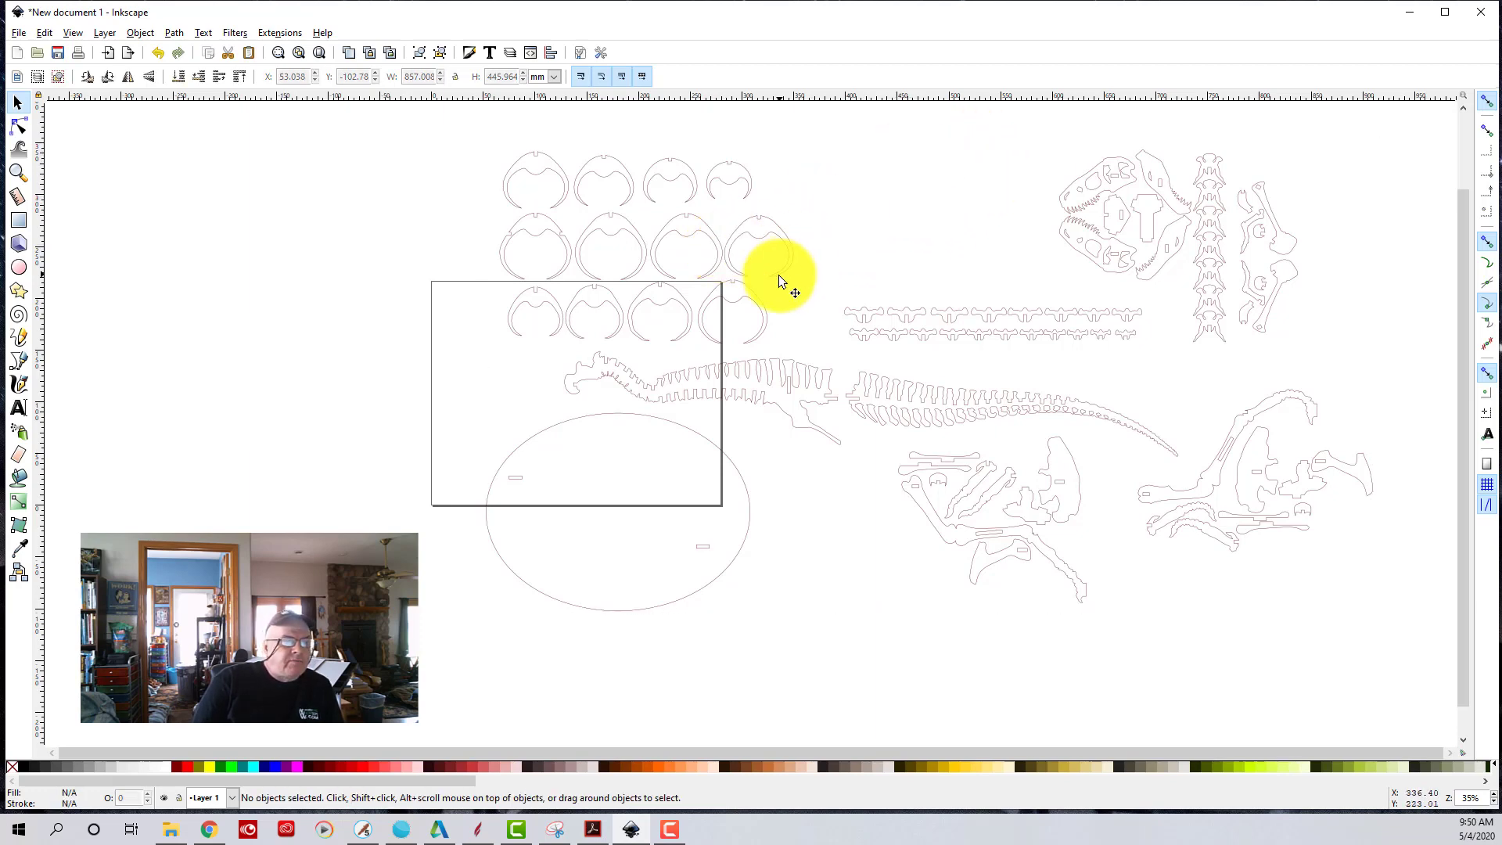
click(703, 233)
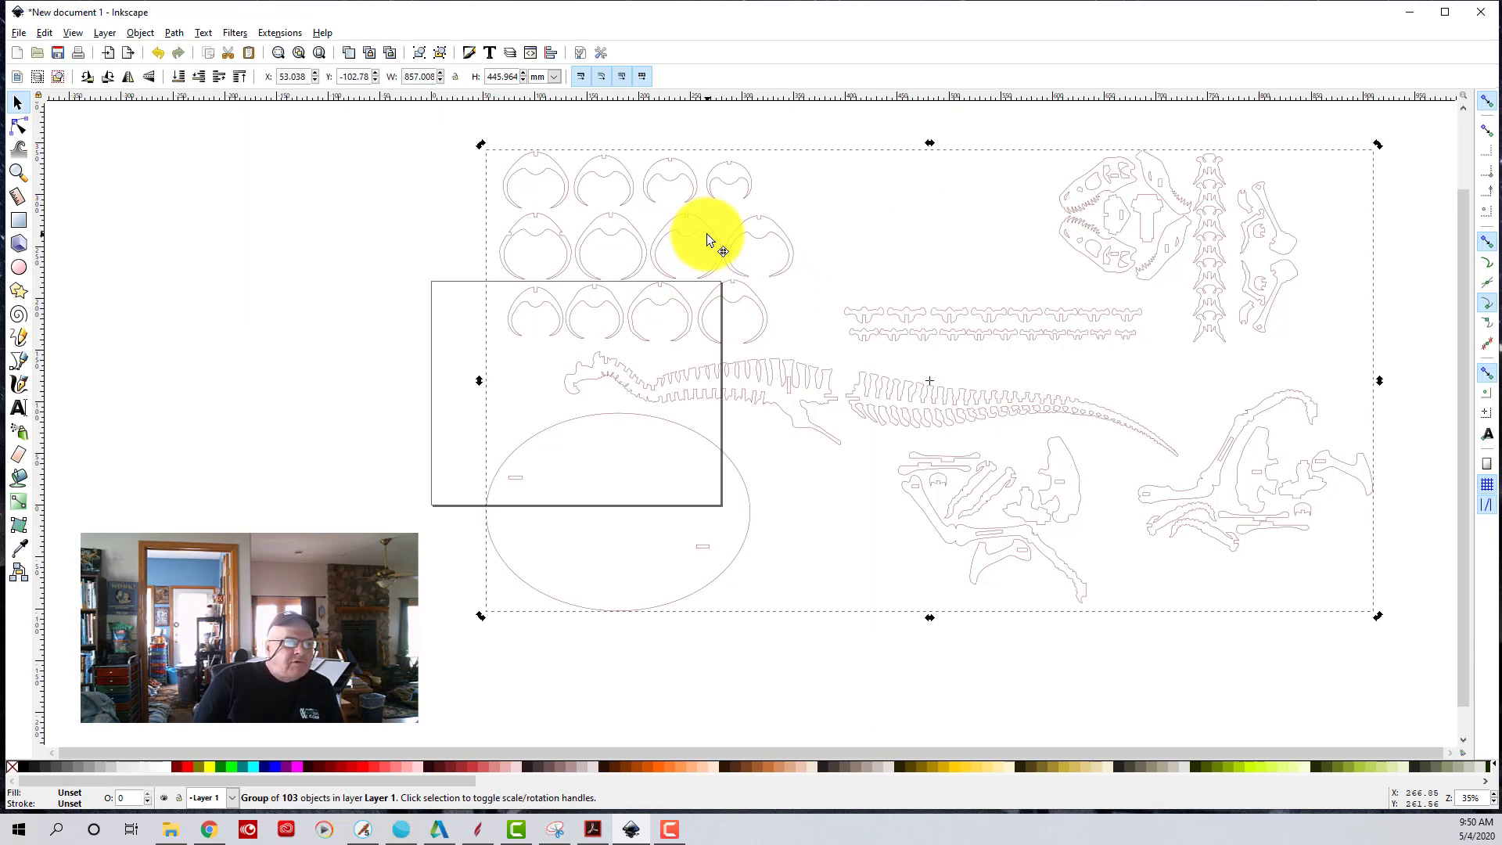
drag(704, 234, 692, 278)
click(289, 241)
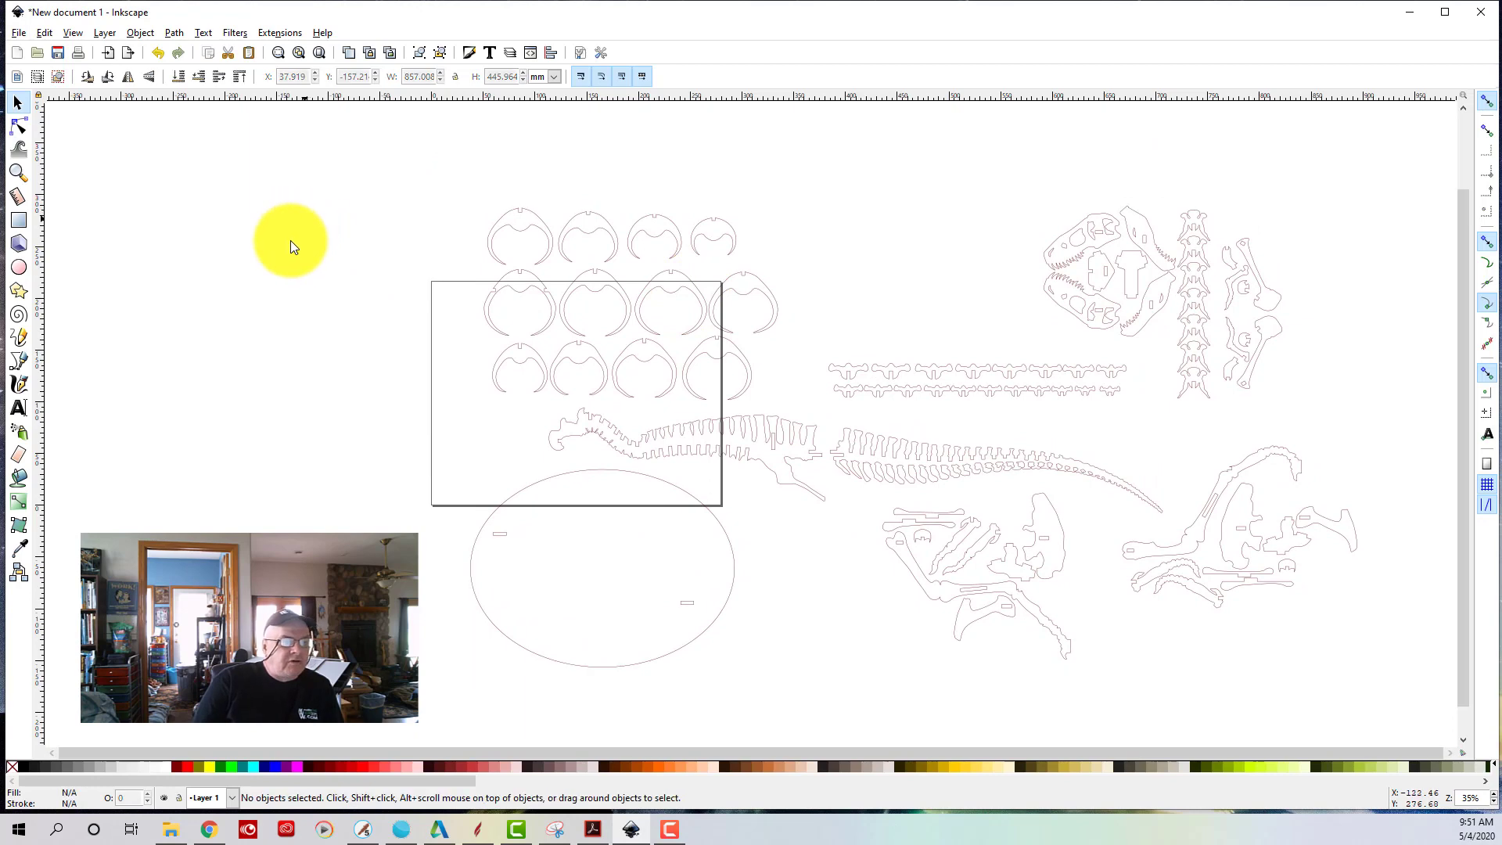
- Move the pattern group right and back left to about X 56.8 mm, Y -145.9 mm, and deselect it
click(646, 235)
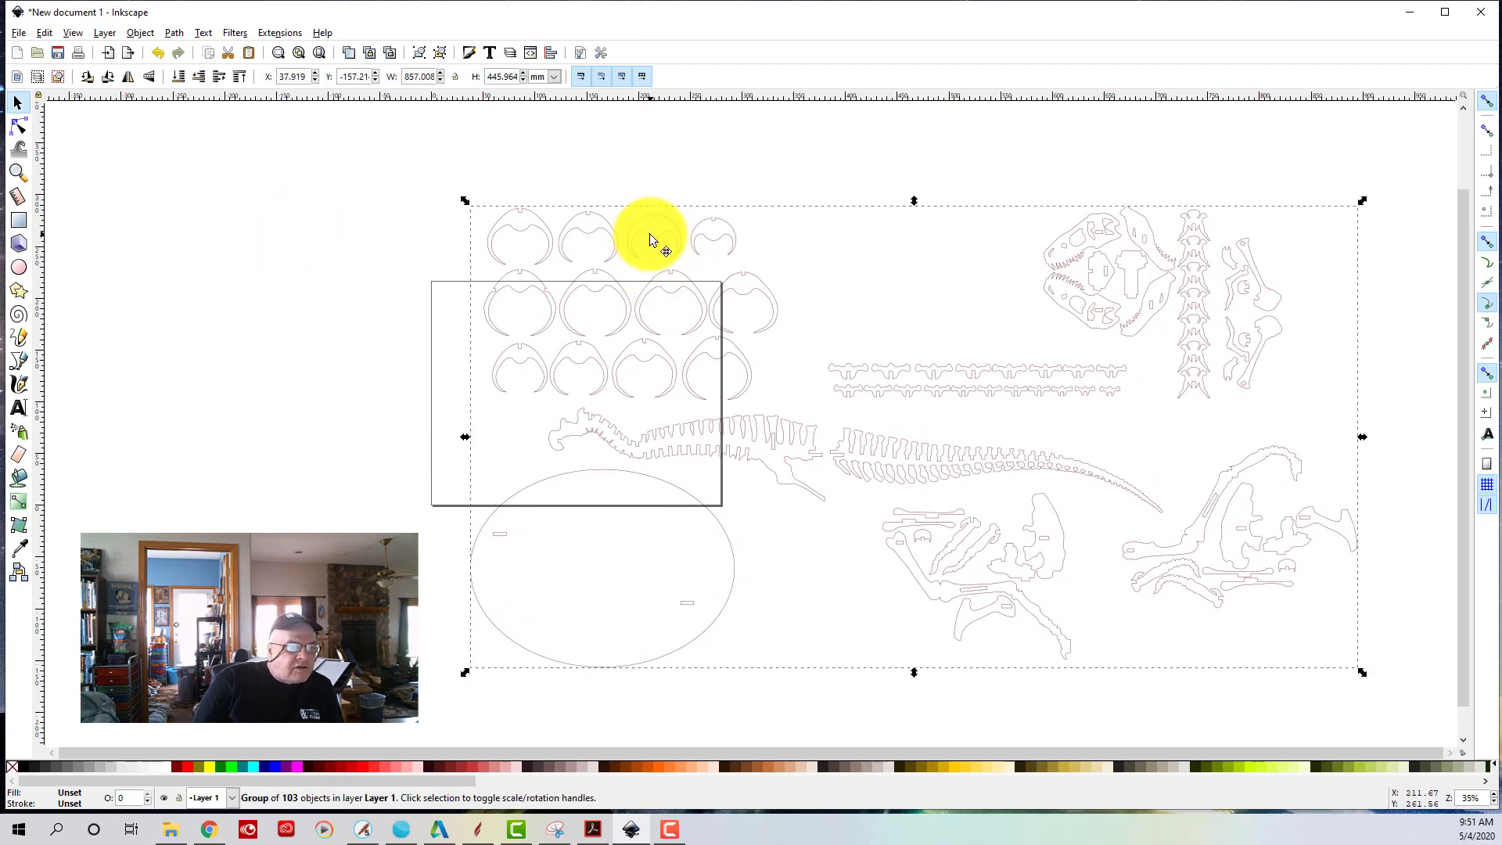
drag(650, 233, 716, 213)
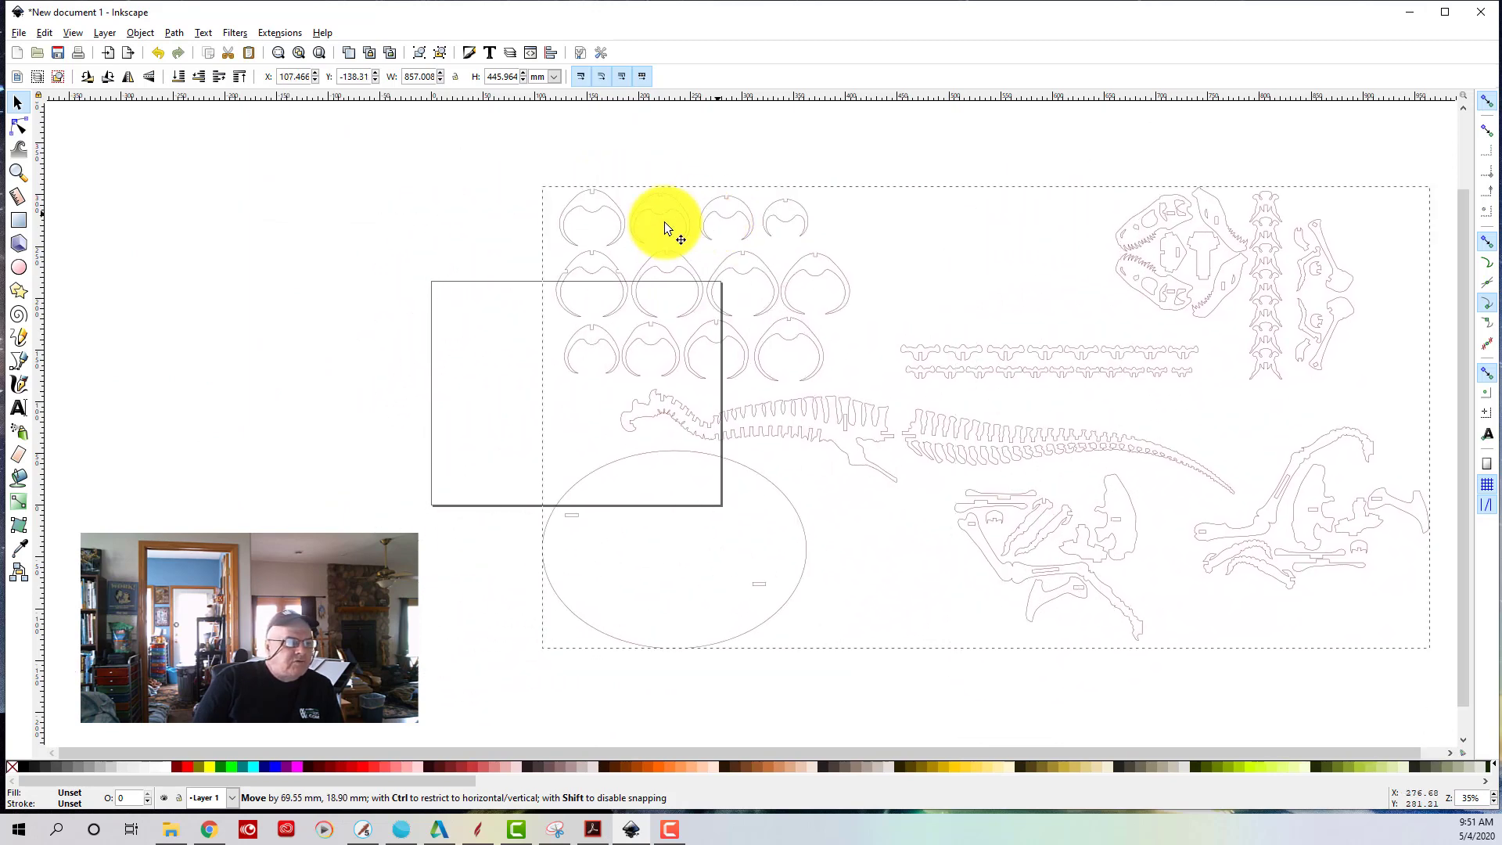
click(317, 253)
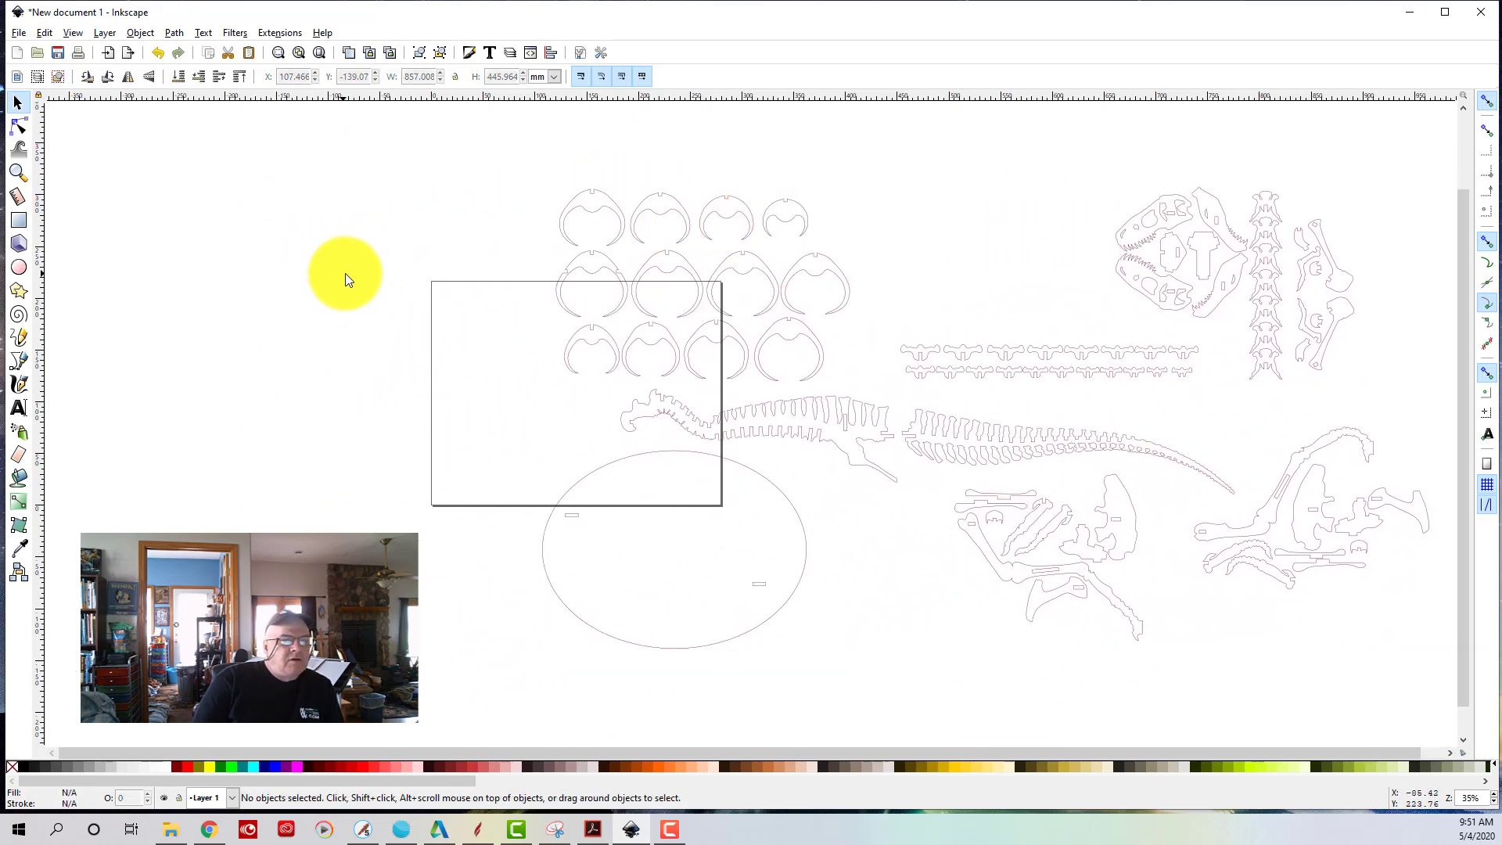
click(652, 210)
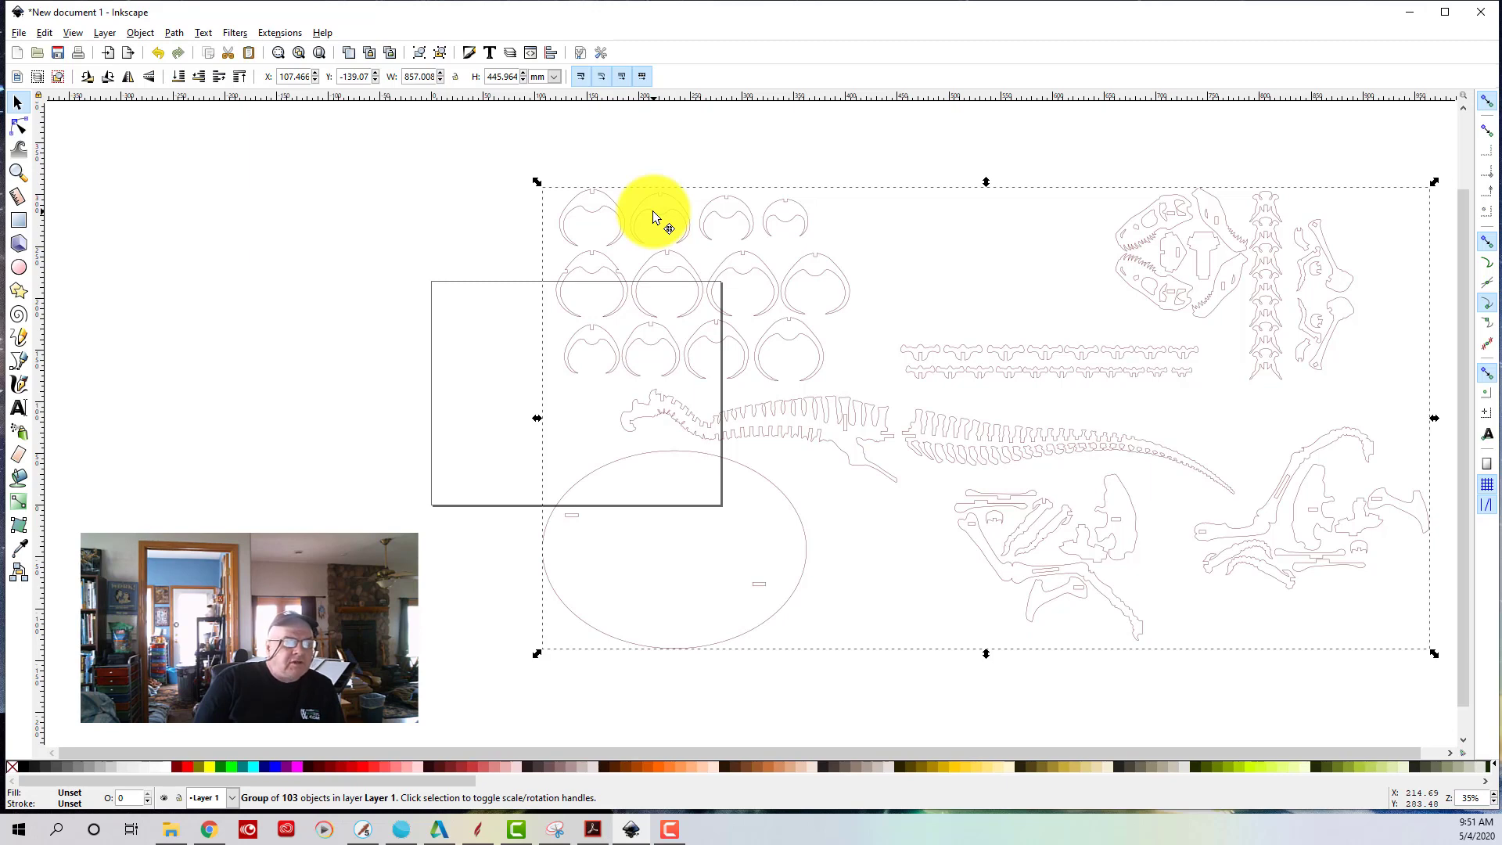
drag(652, 210, 595, 217)
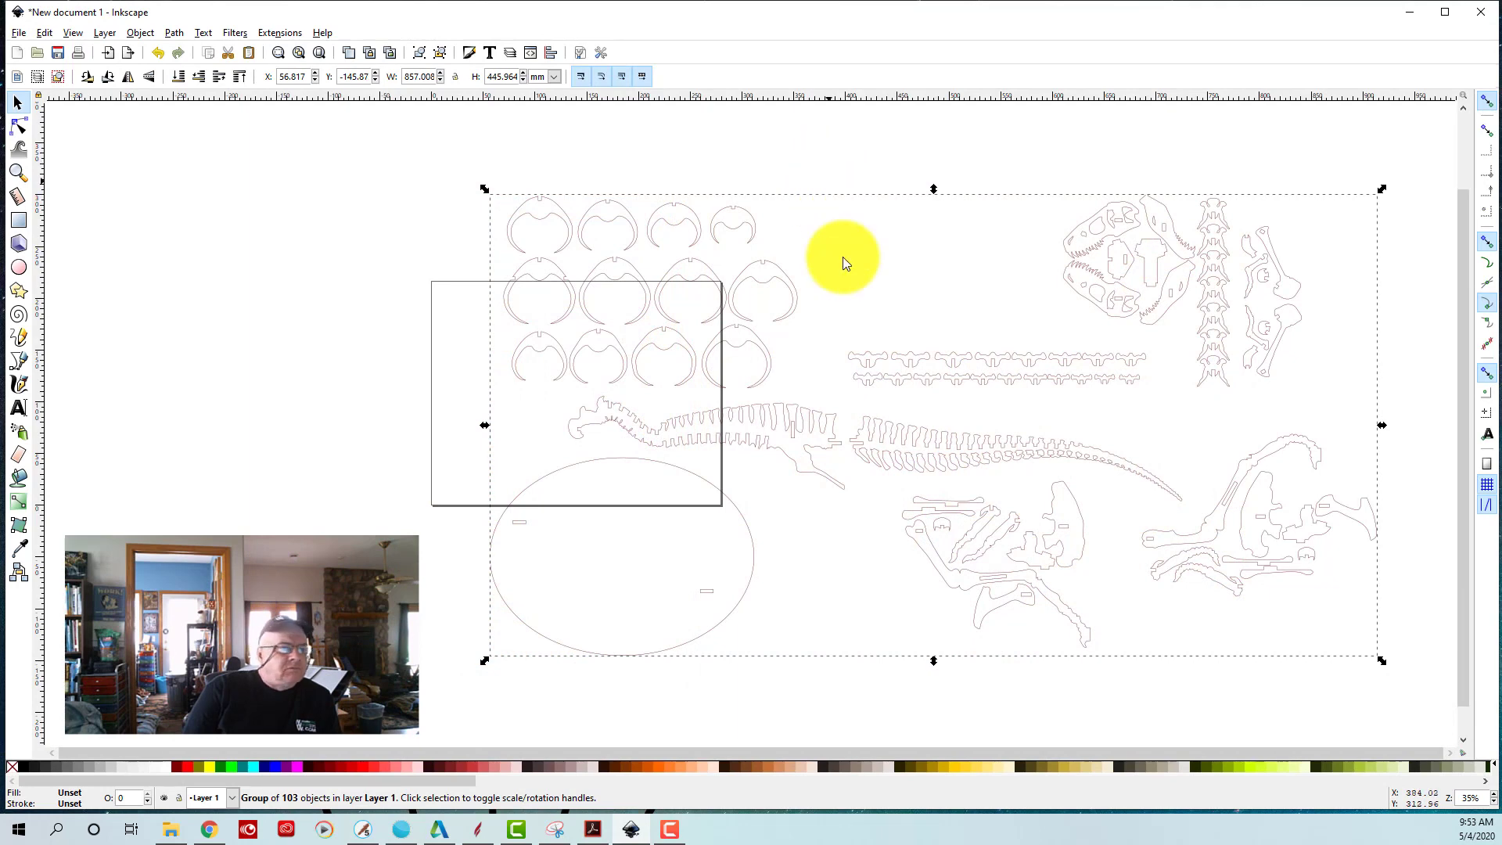
click(317, 264)
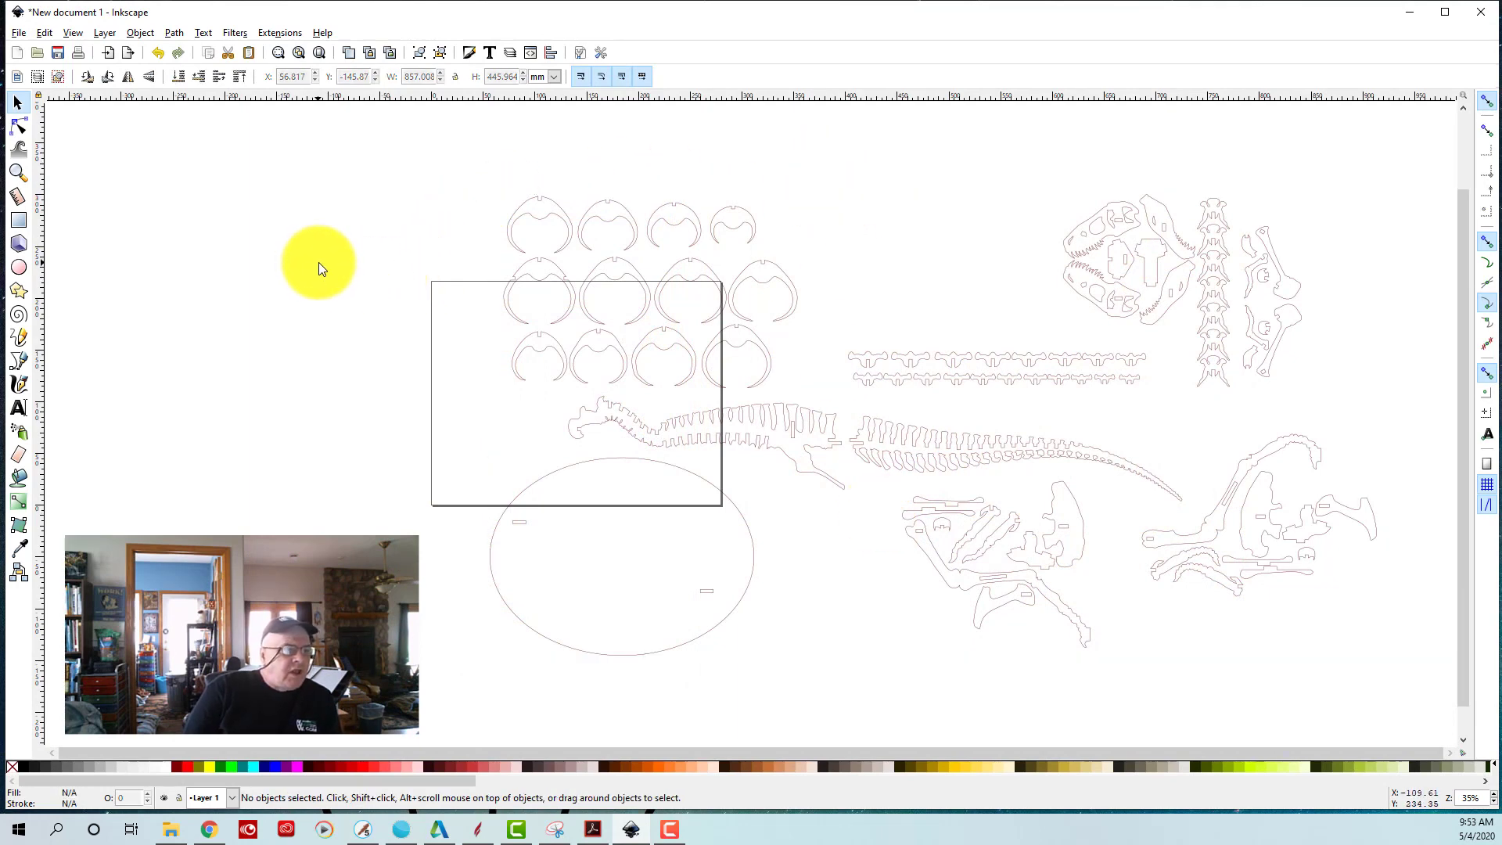
- Rotate the whole pattern group slightly counterclockwise, check its tilt against the page, and deselect it
click(670, 205)
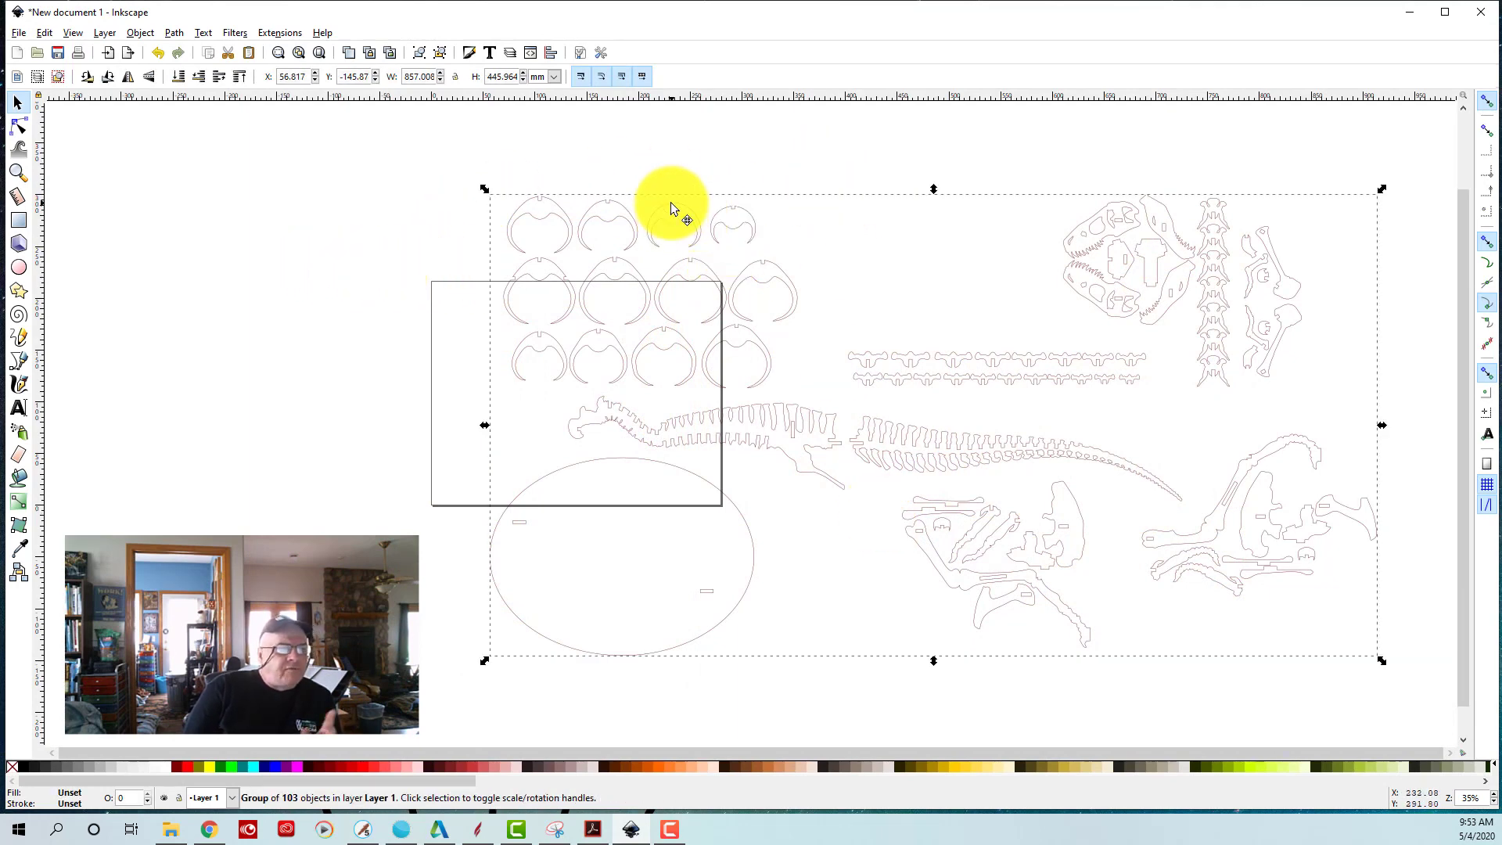
click(670, 205)
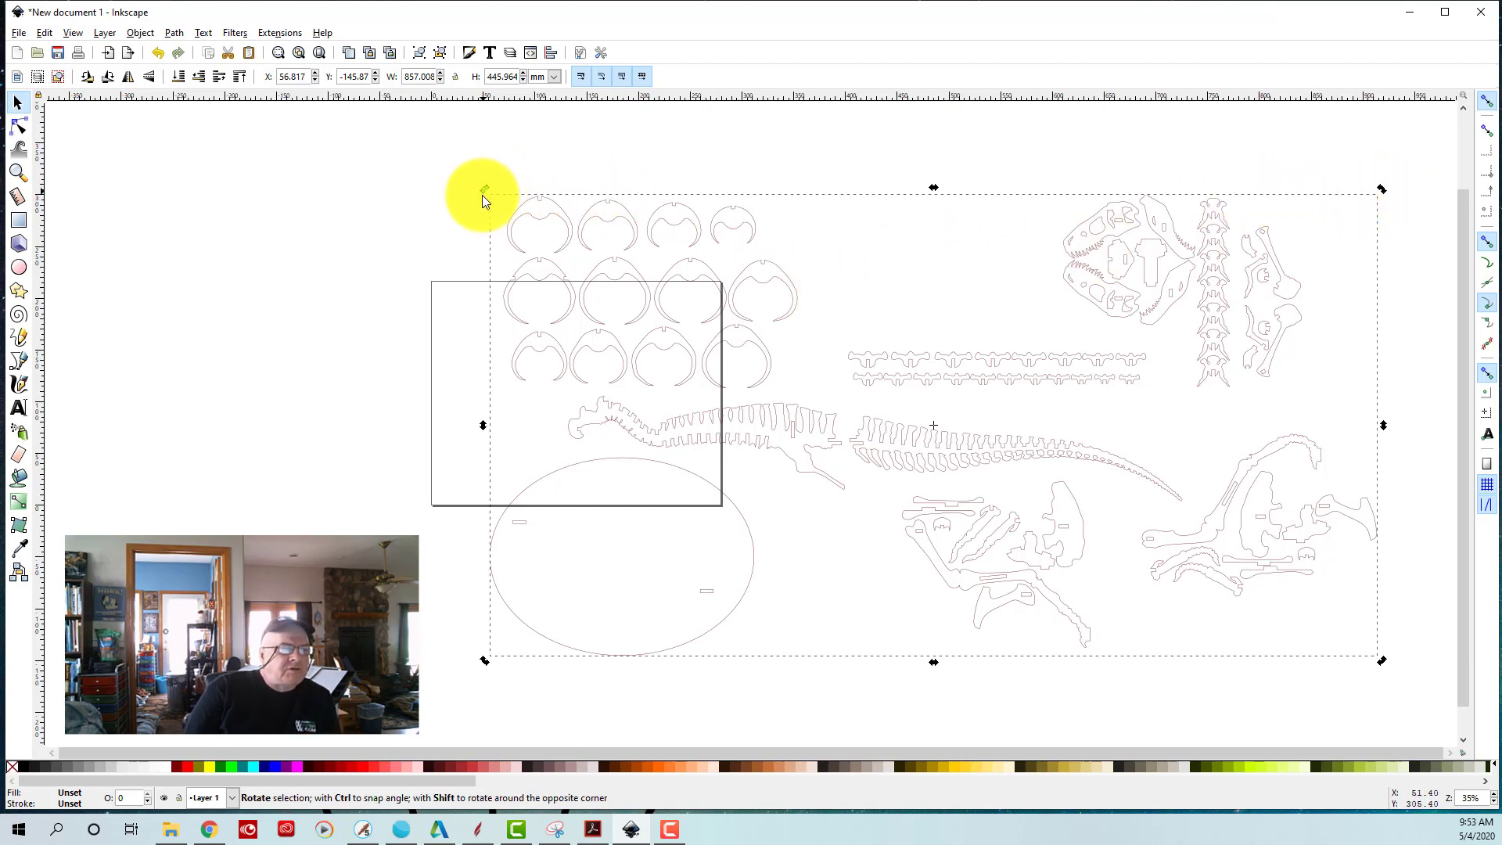
drag(481, 195, 508, 501)
scroll(917, 574, down, 5)
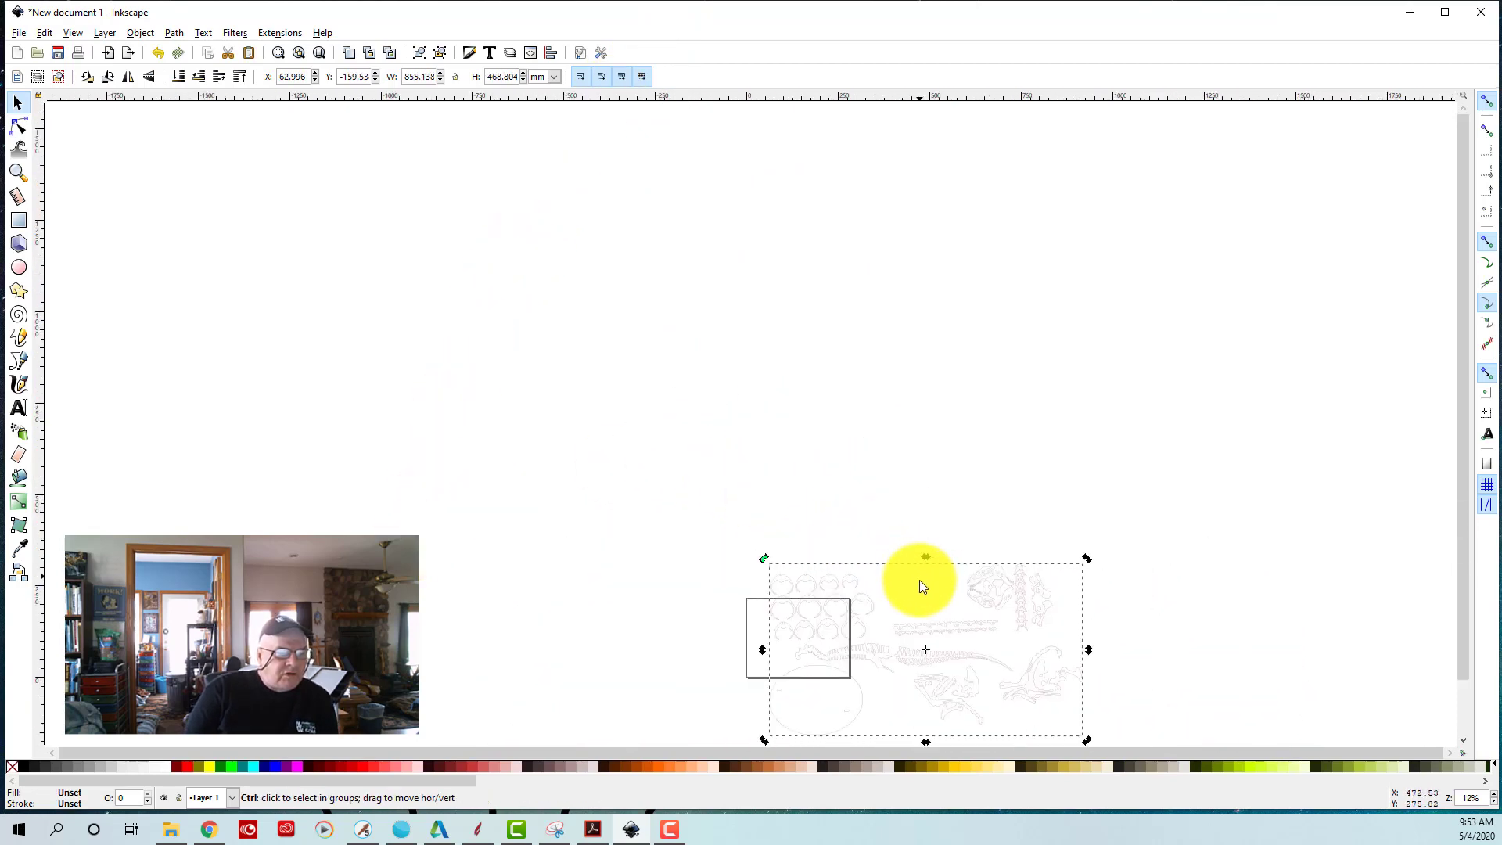
scroll(912, 673, up, 3)
scroll(928, 626, up, 1)
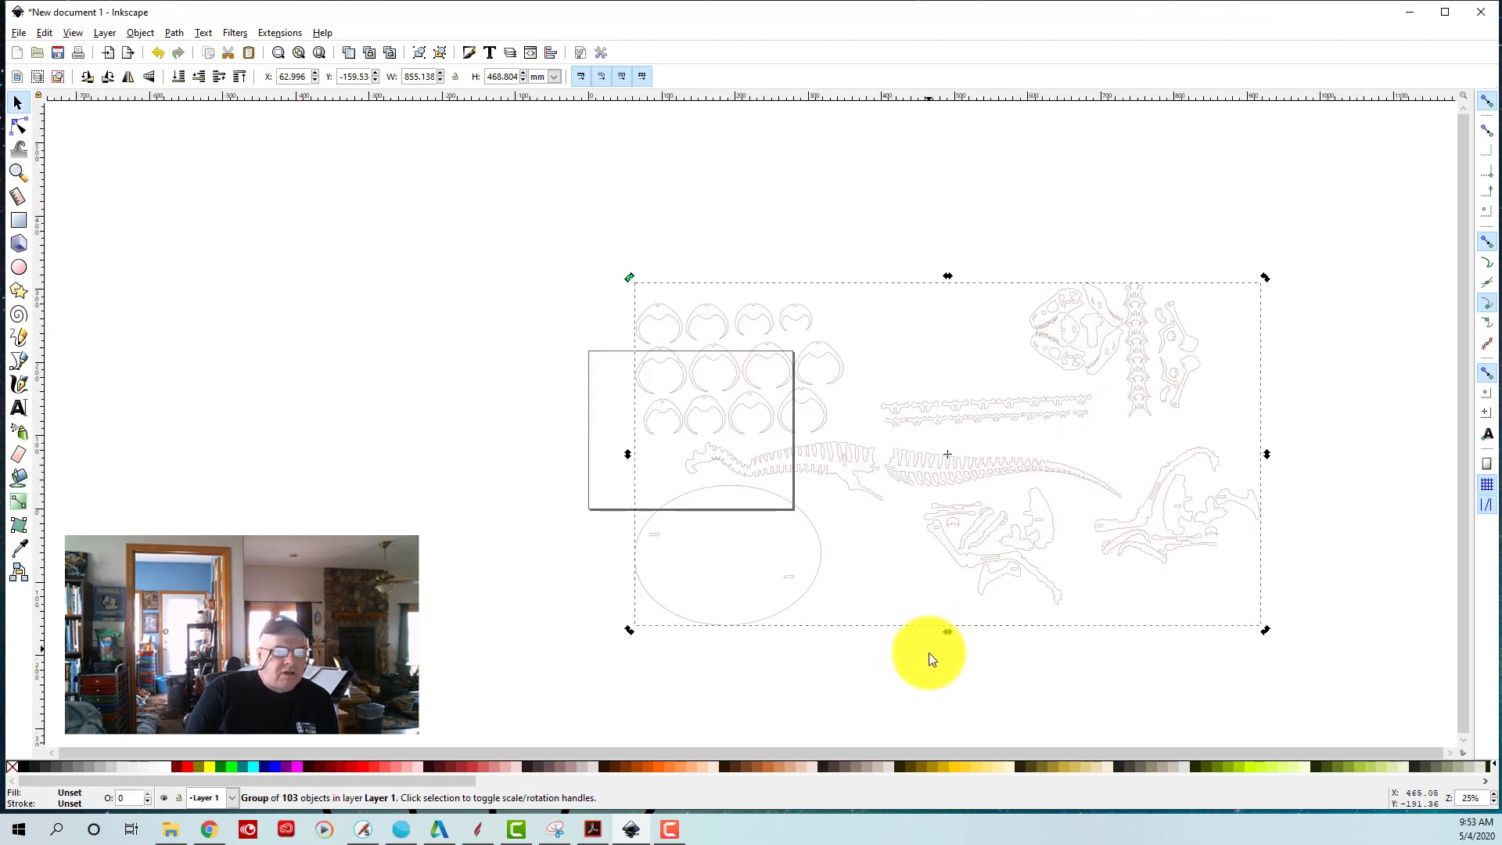
scroll(927, 664, up, 1)
scroll(927, 640, down, 1)
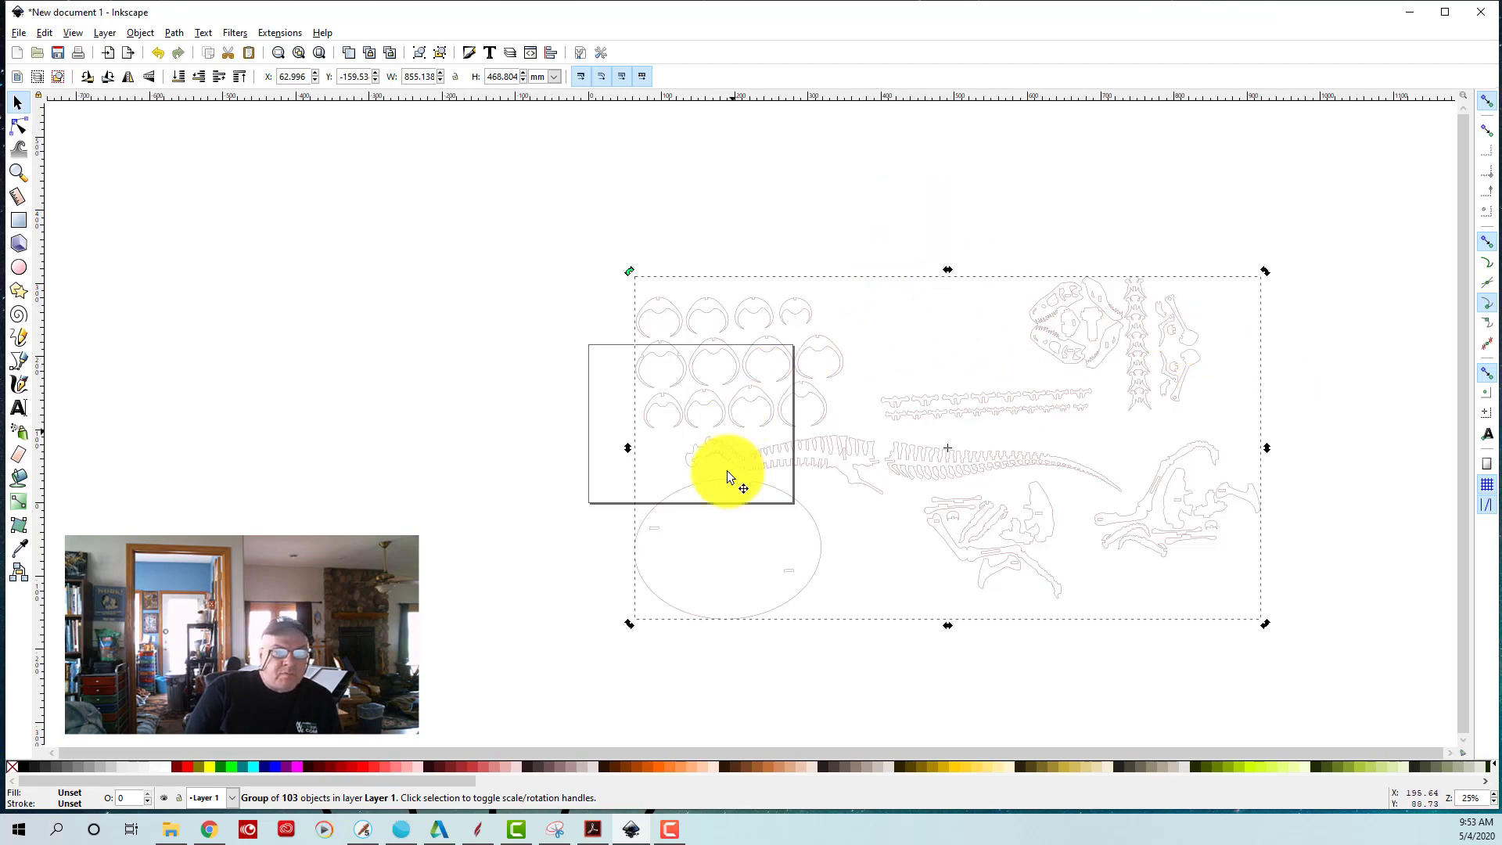
click(876, 196)
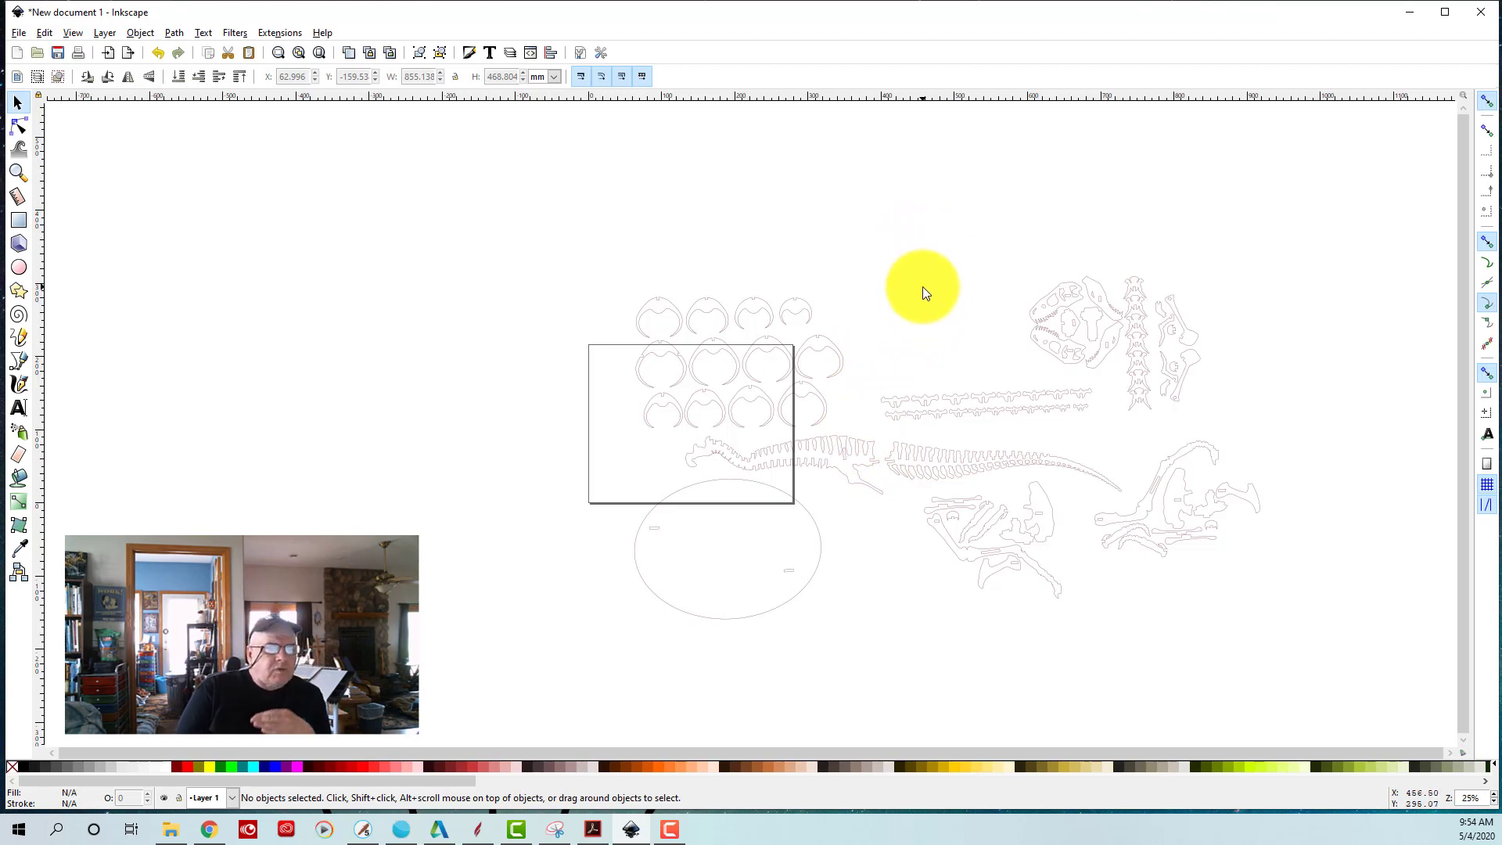
scroll(920, 288, down, 2)
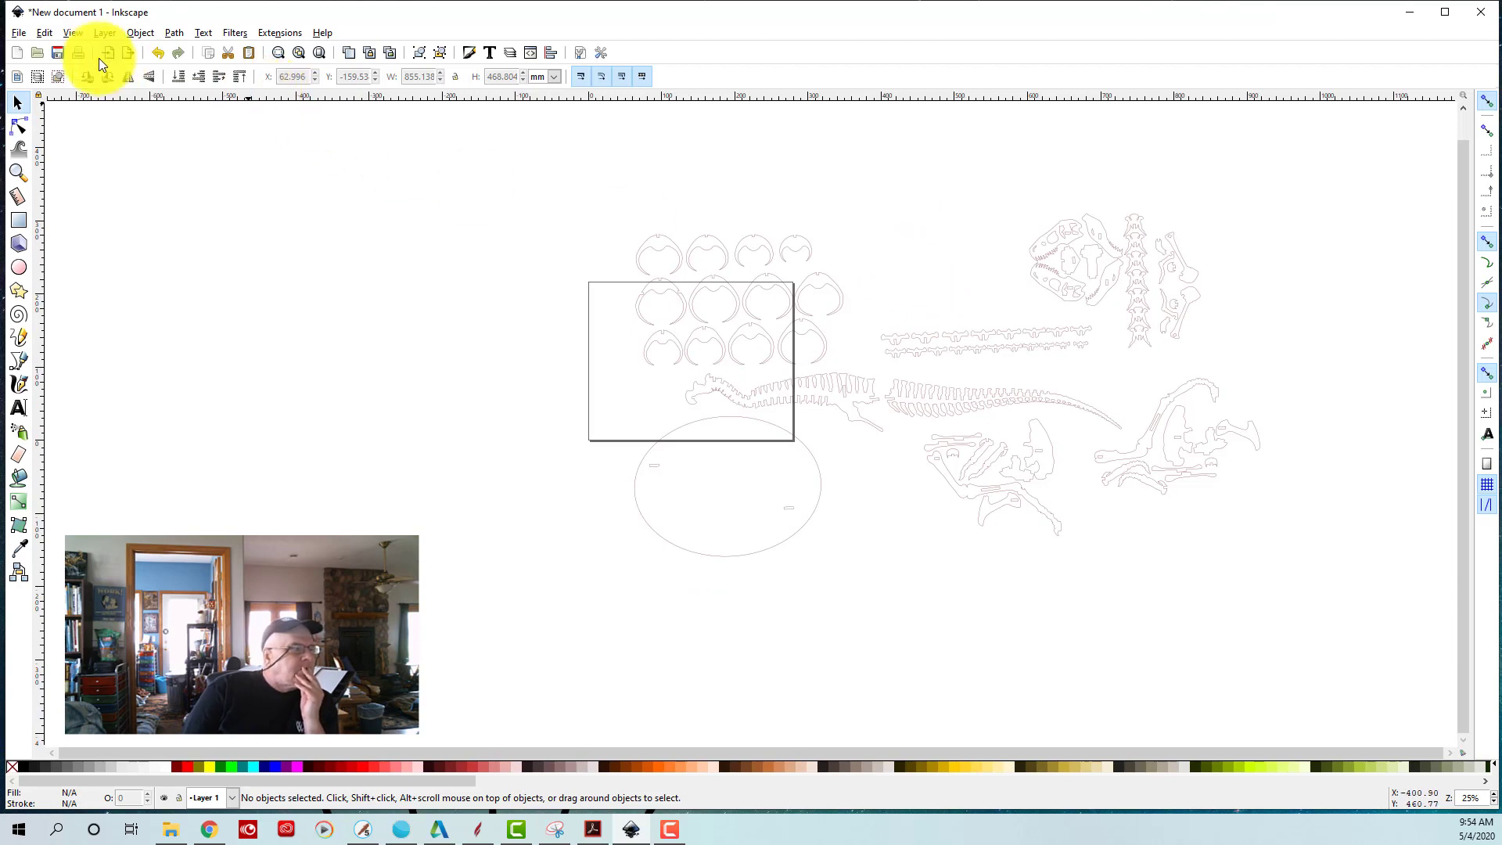
- Undo the last rotation of the whole pattern group
click(39, 32)
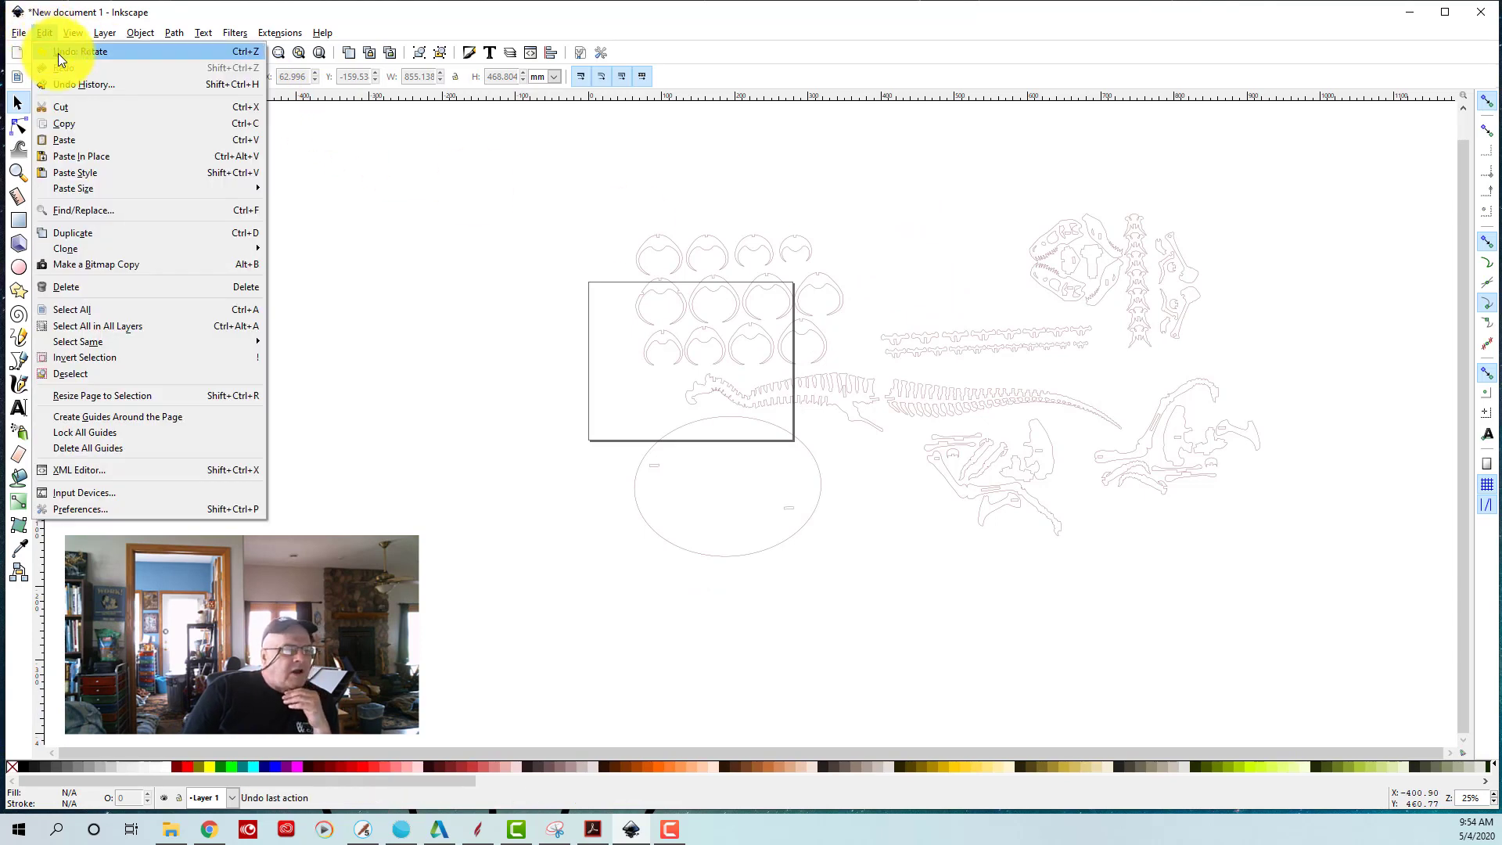
click(58, 51)
click(37, 33)
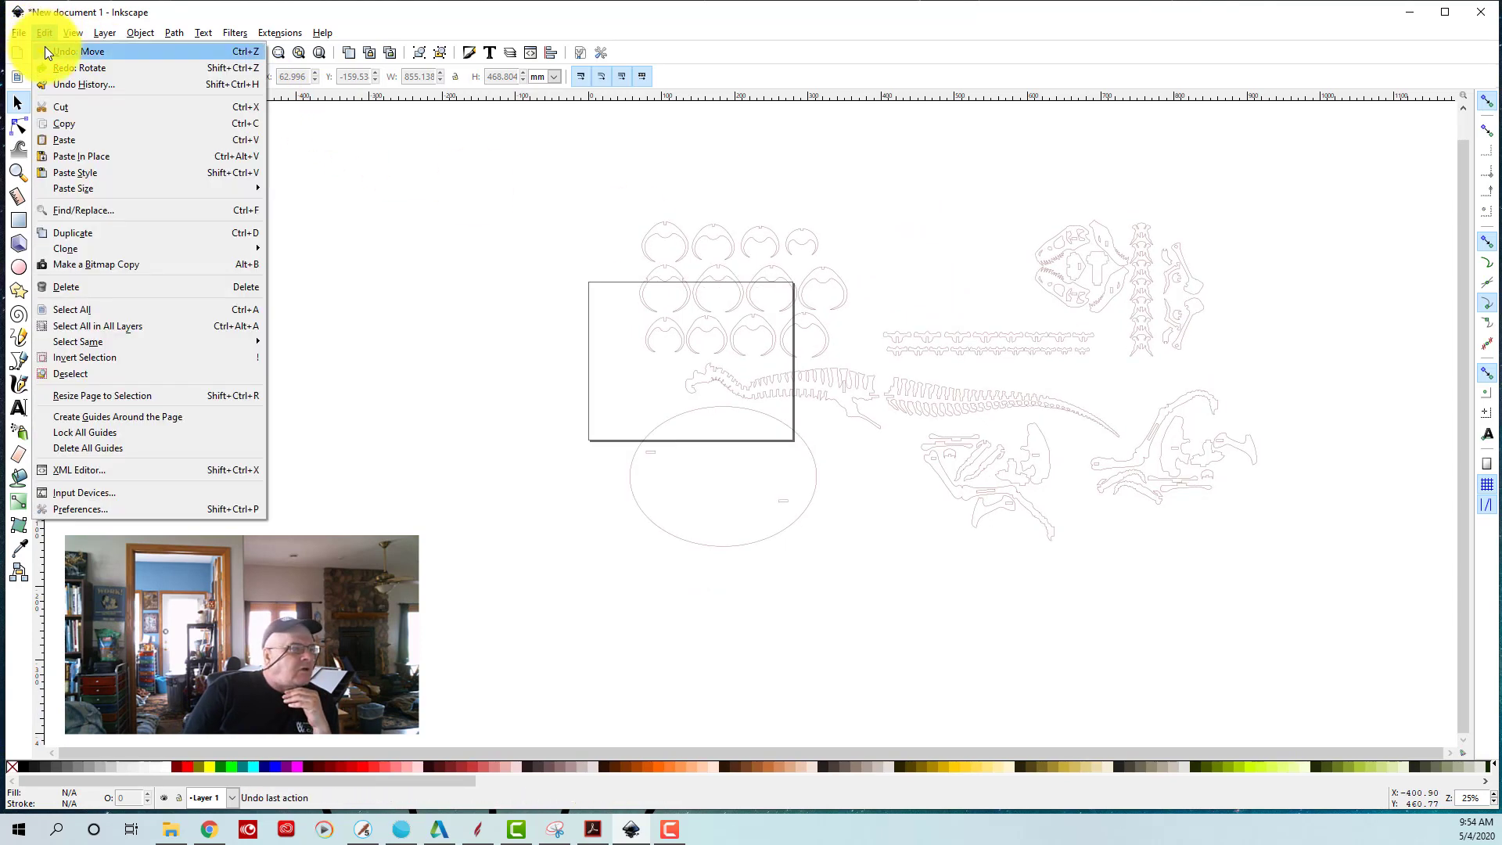
click(915, 184)
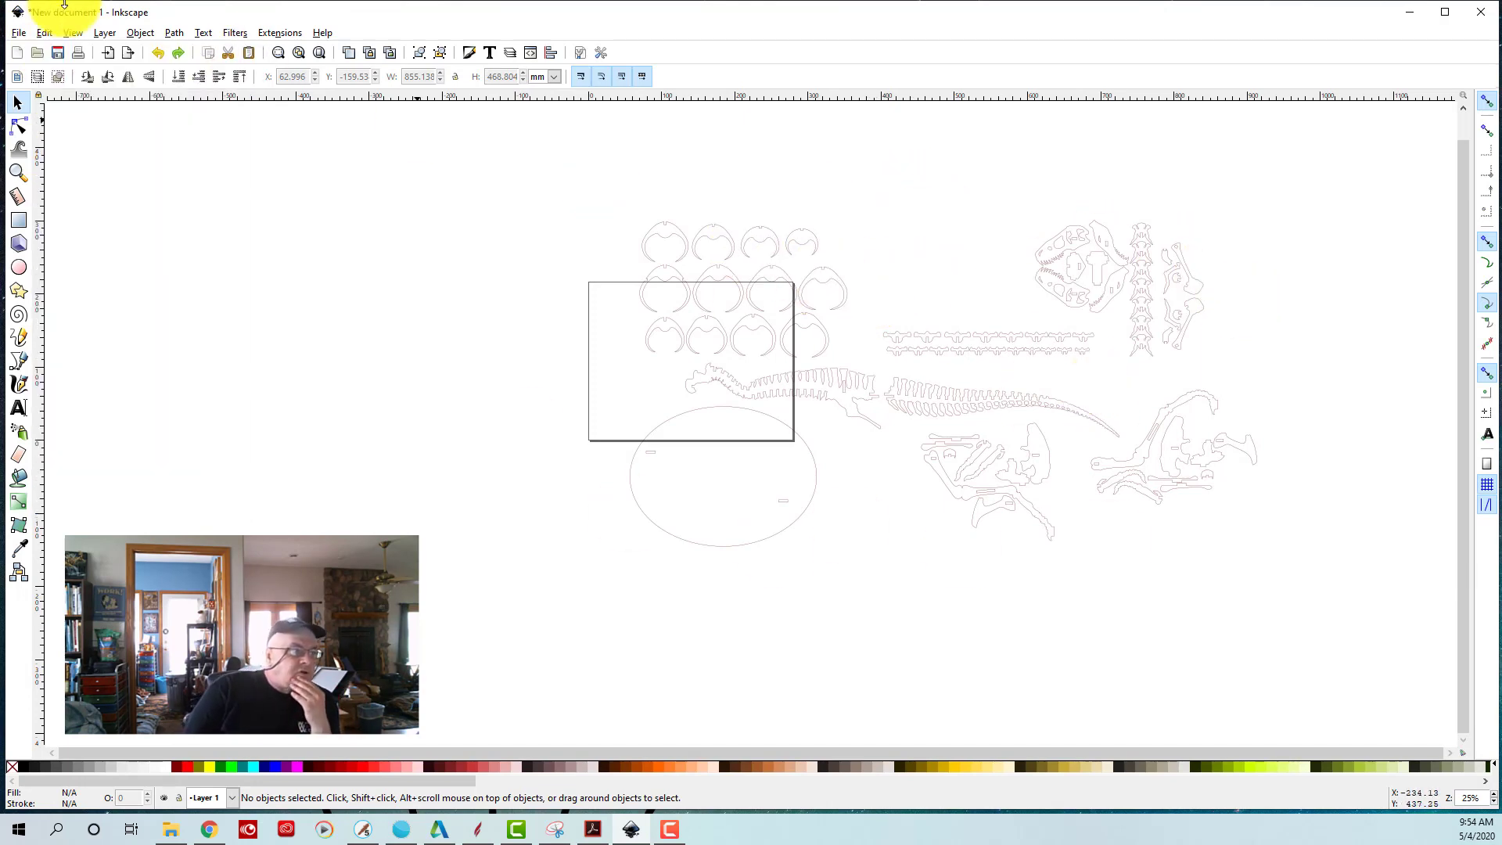
click(44, 31)
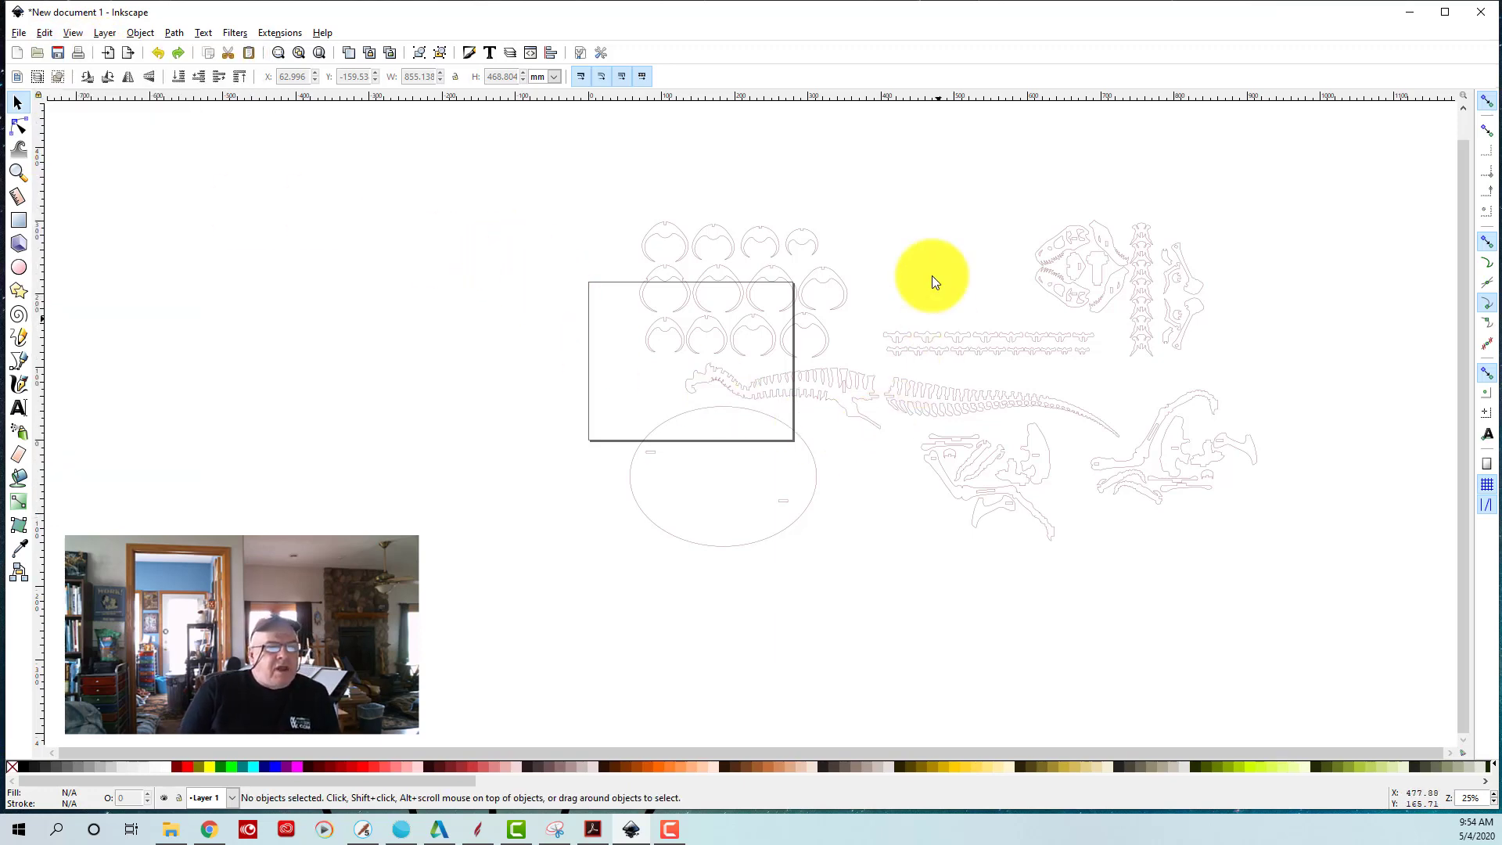
- Move the whole pattern group right, clear of the page, to about X 314.5 mm, Y -163 mm, and deselect it
click(764, 235)
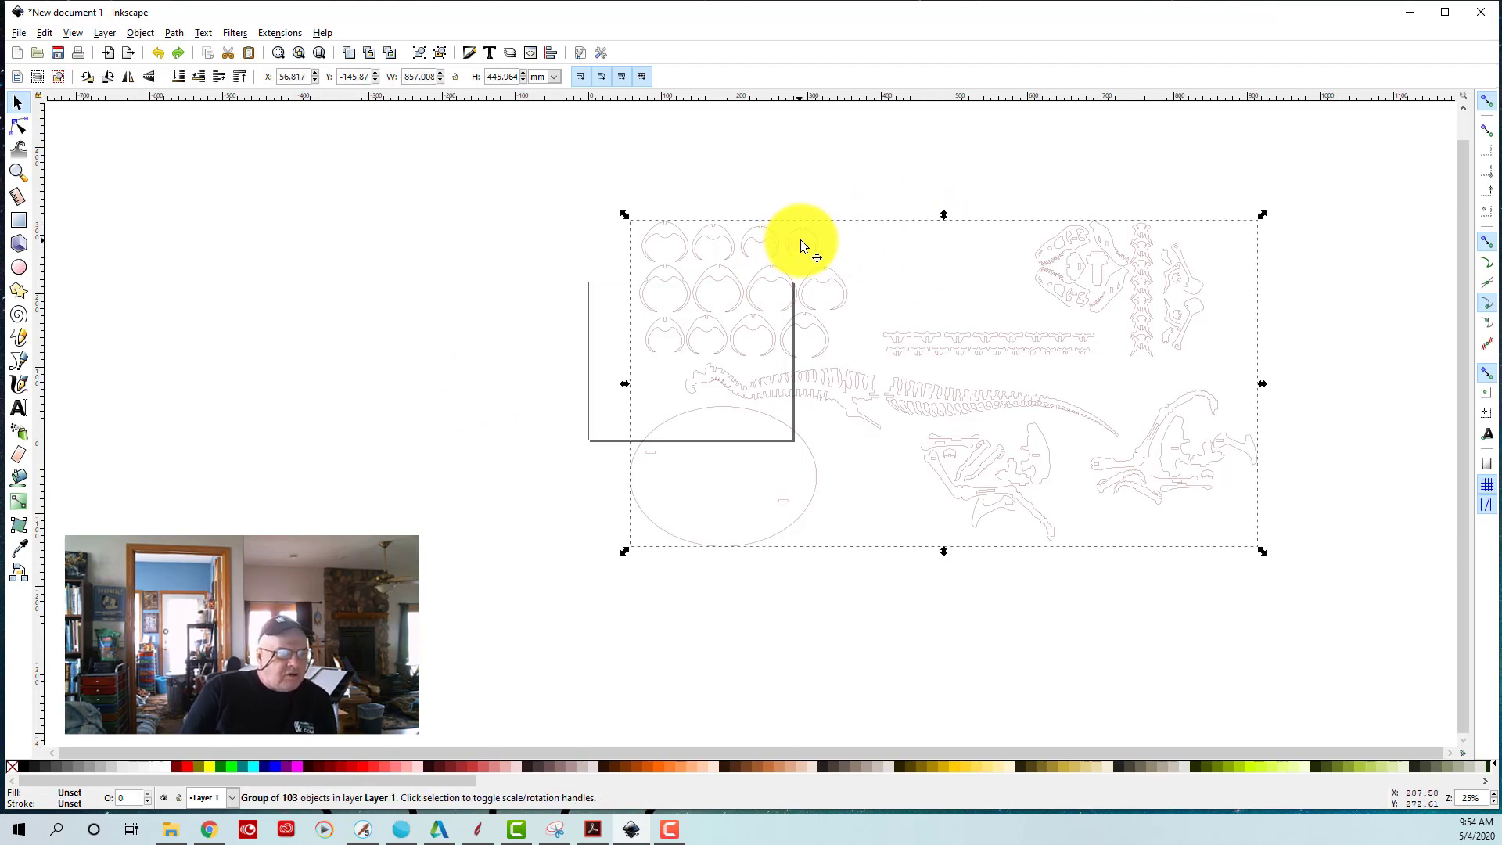
drag(800, 244, 993, 252)
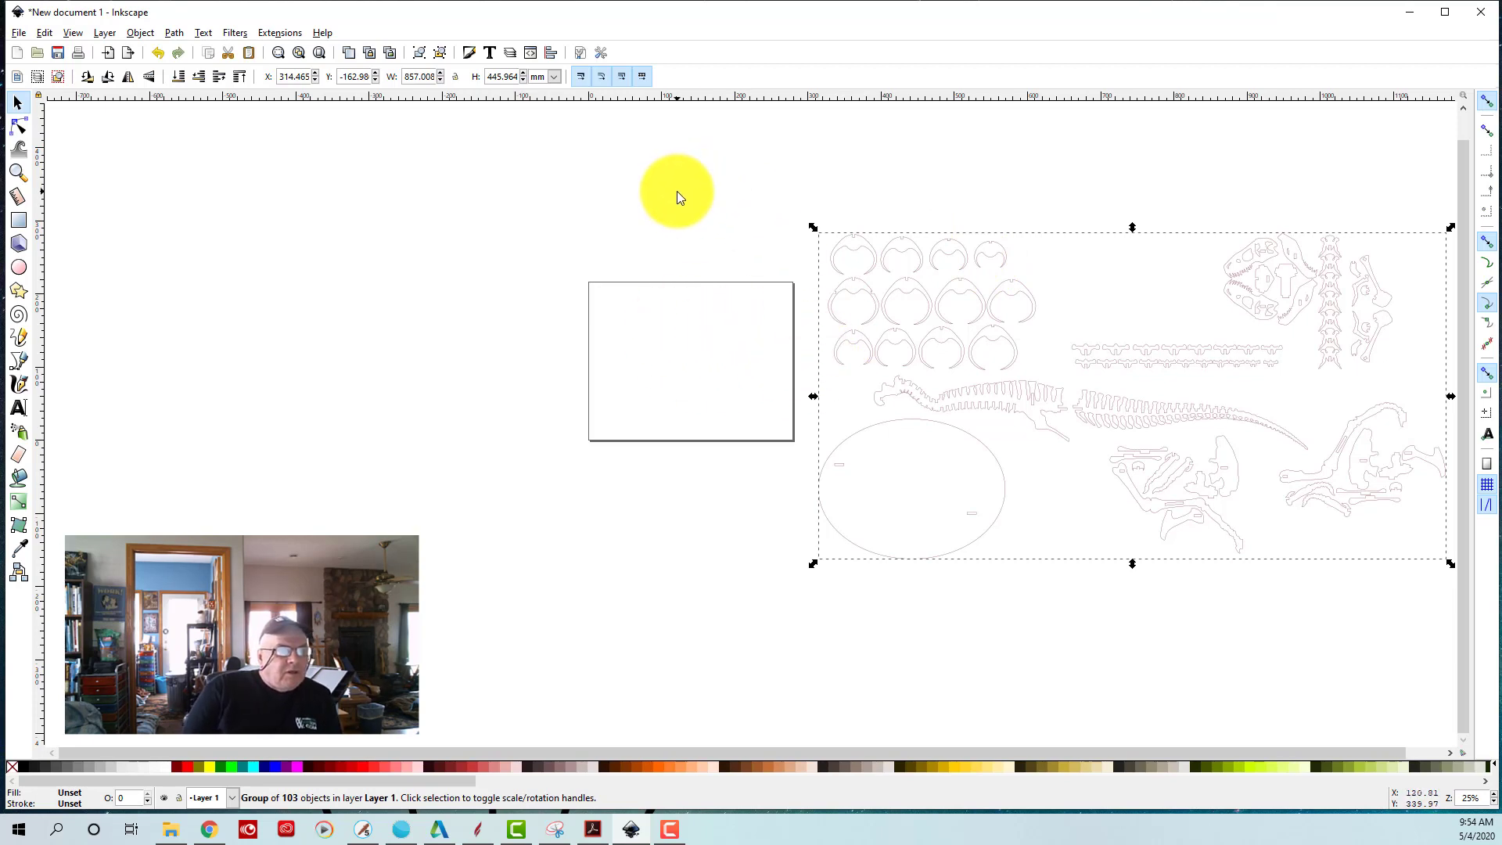
click(797, 365)
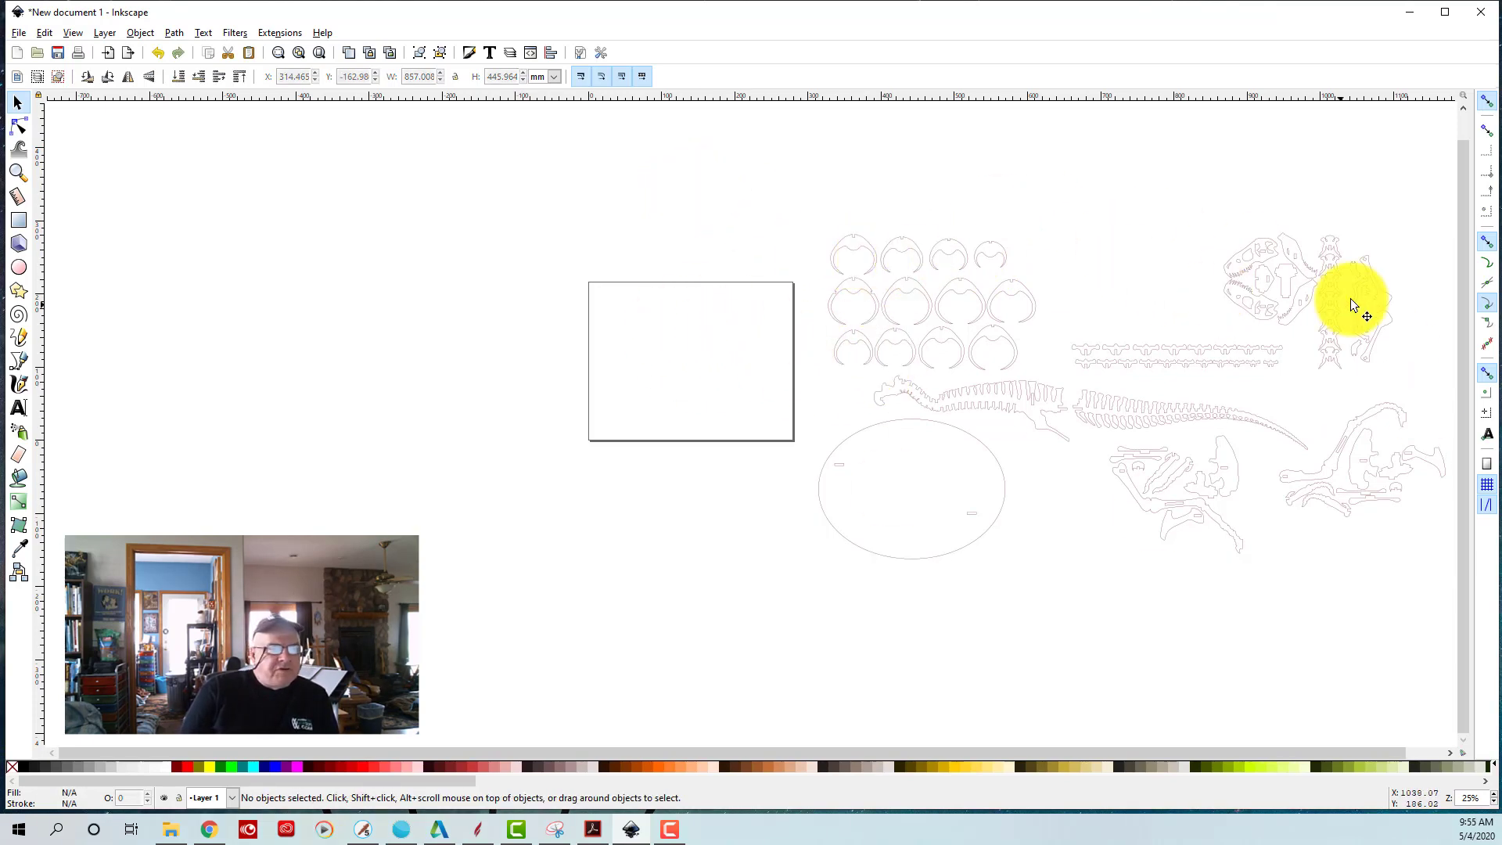
click(907, 258)
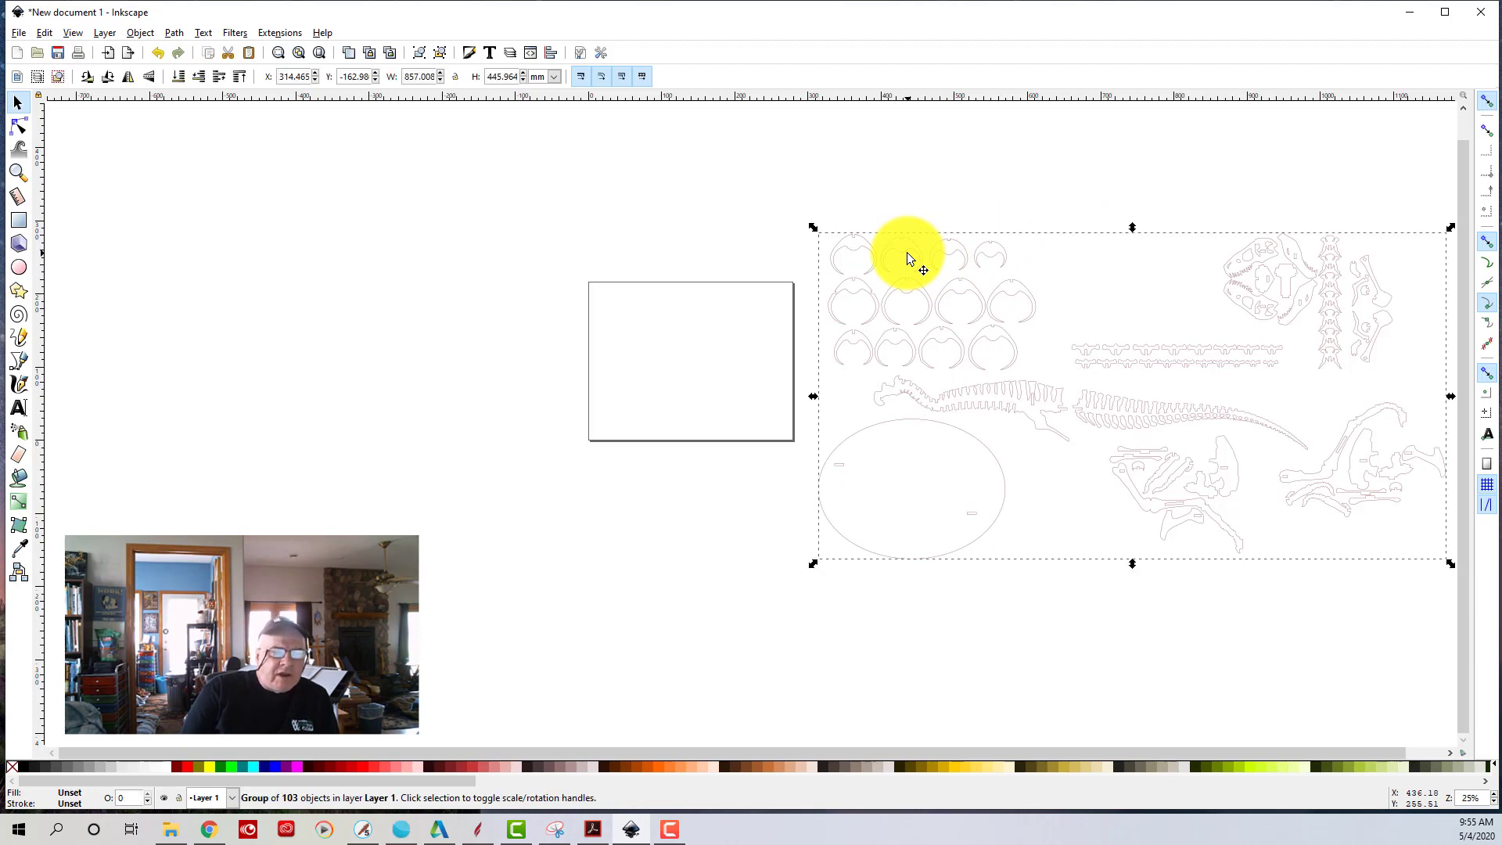
right_click(908, 259)
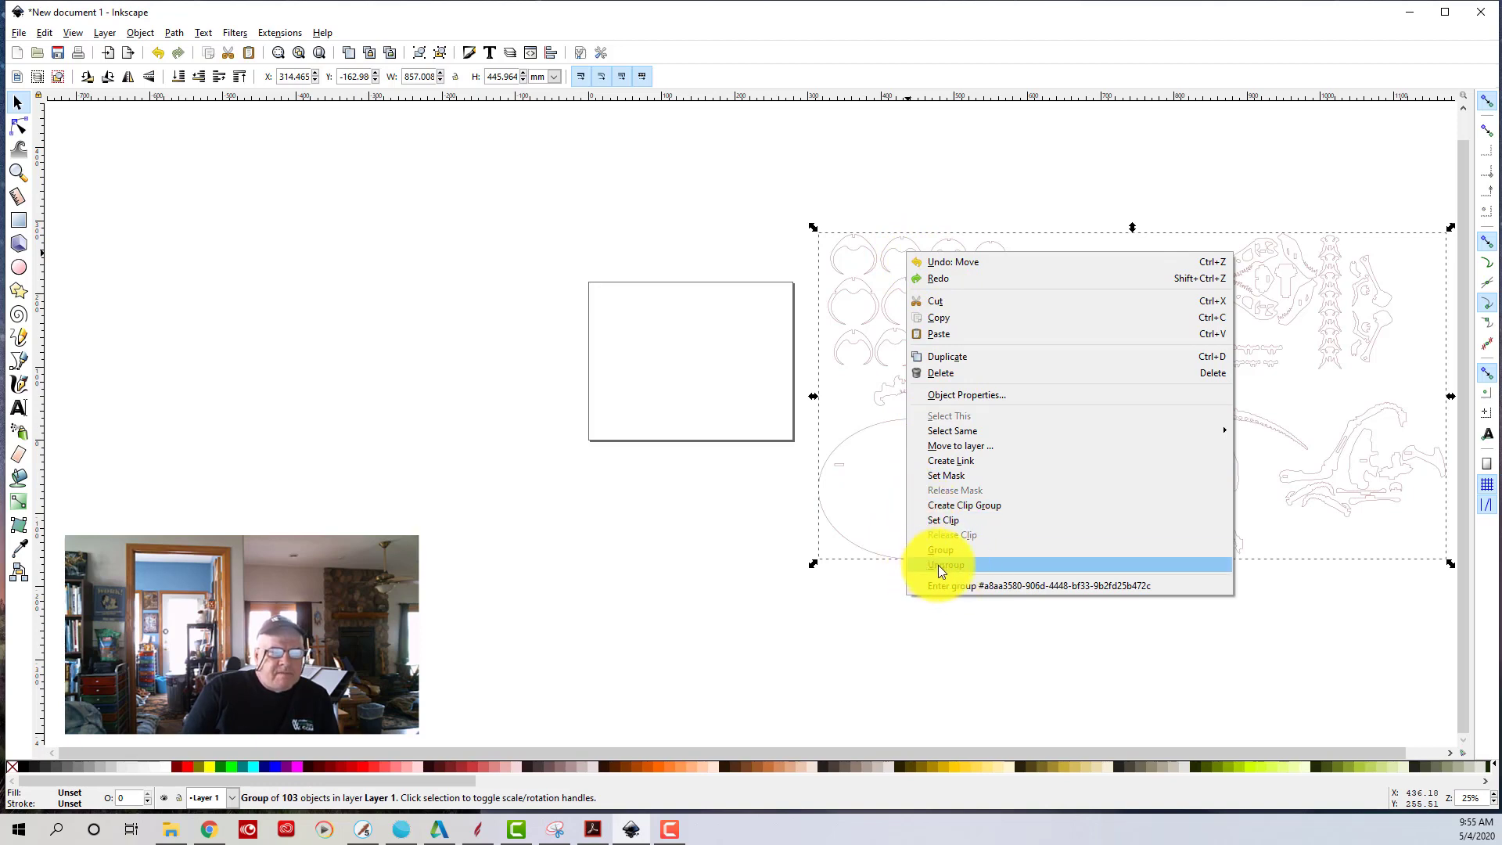
click(787, 185)
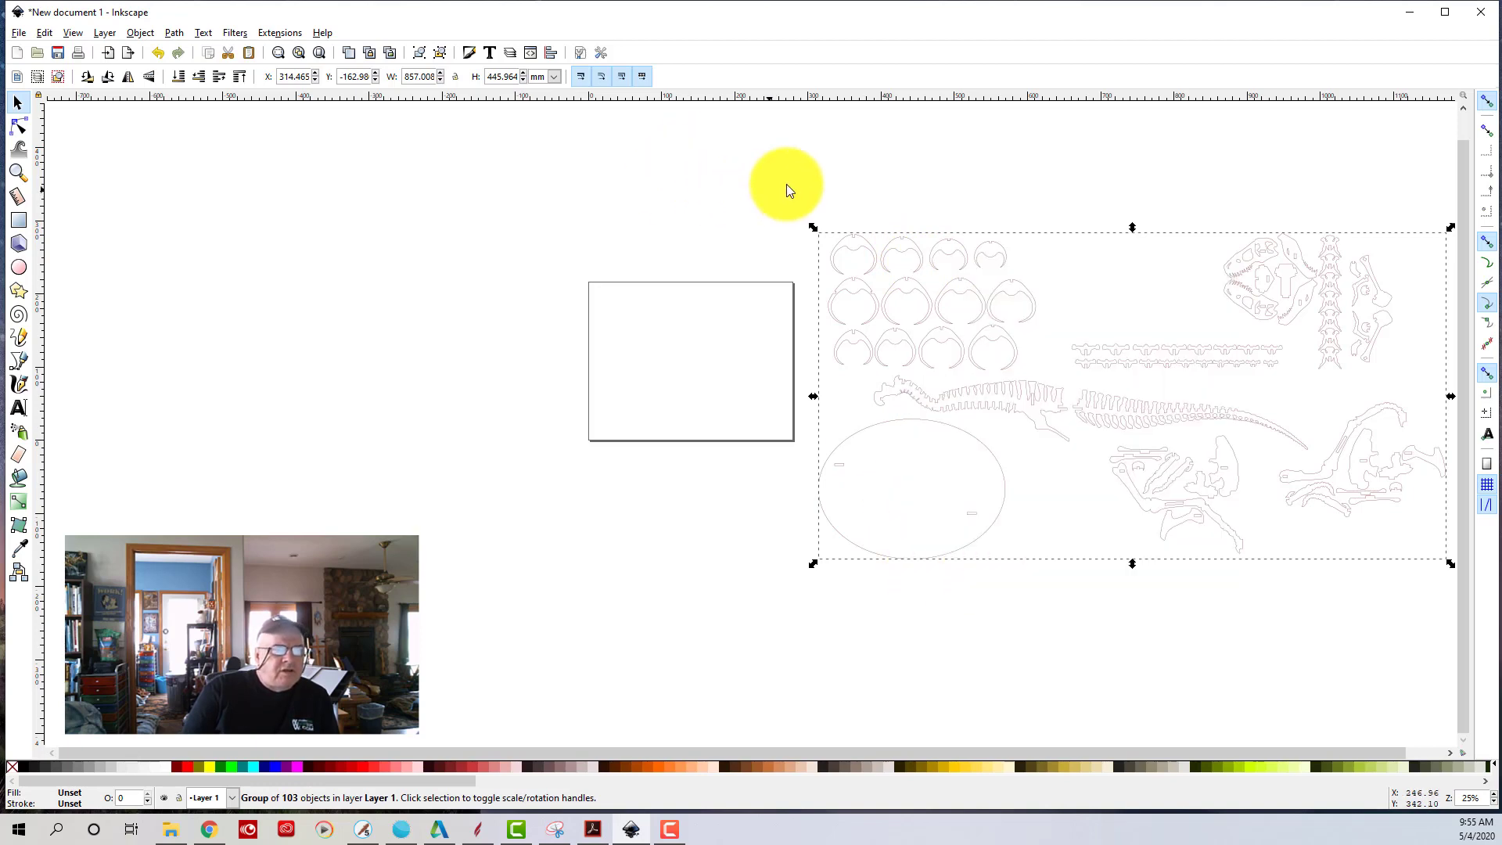
click(871, 115)
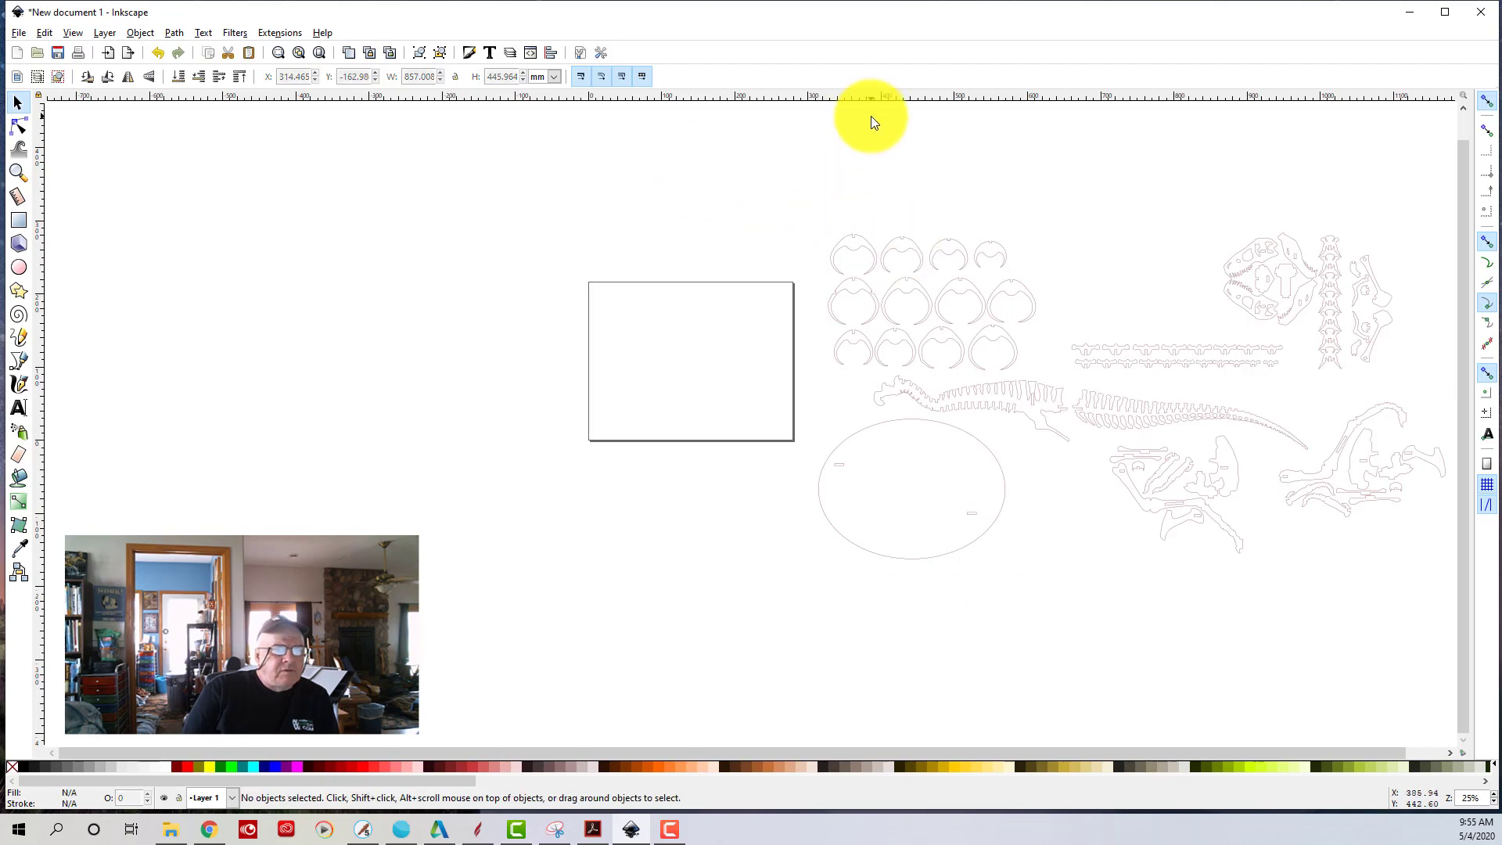
click(919, 259)
right_click(920, 259)
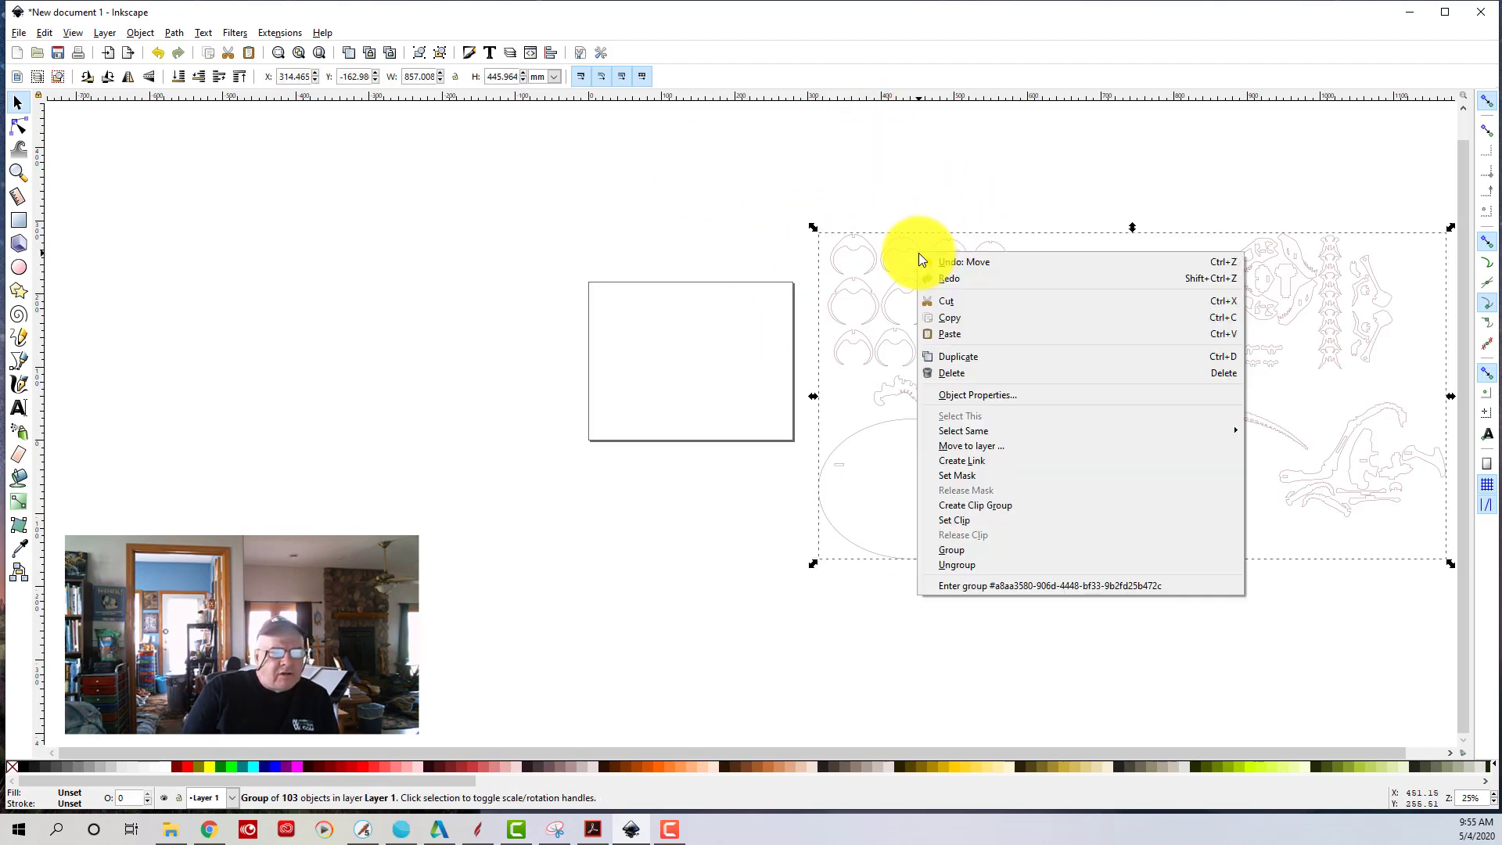
click(898, 188)
click(864, 180)
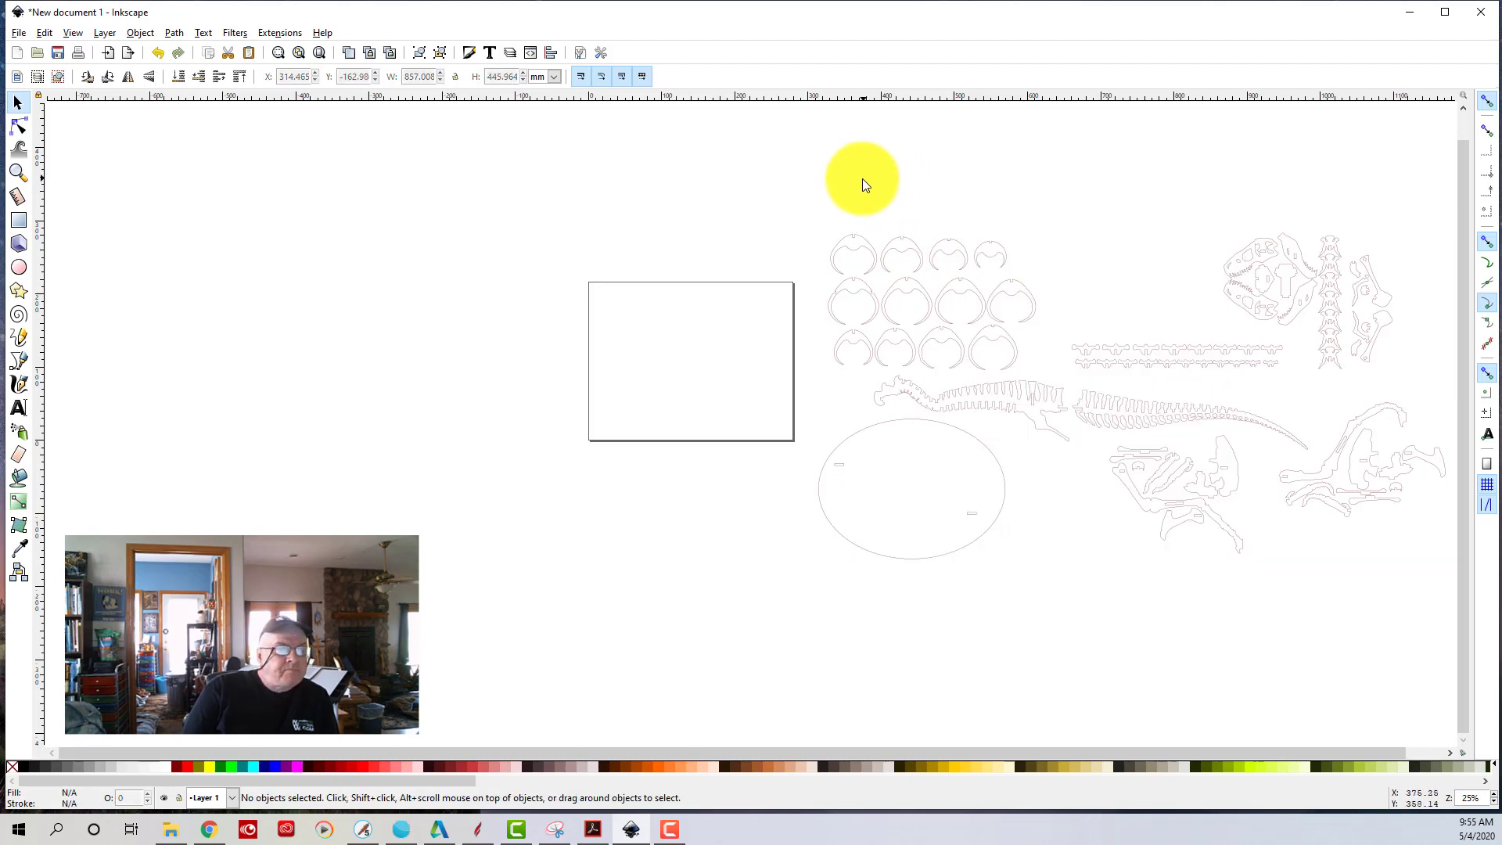
- Ungroup the imported T-Rex pattern into its individual paths and deselect them
click(918, 266)
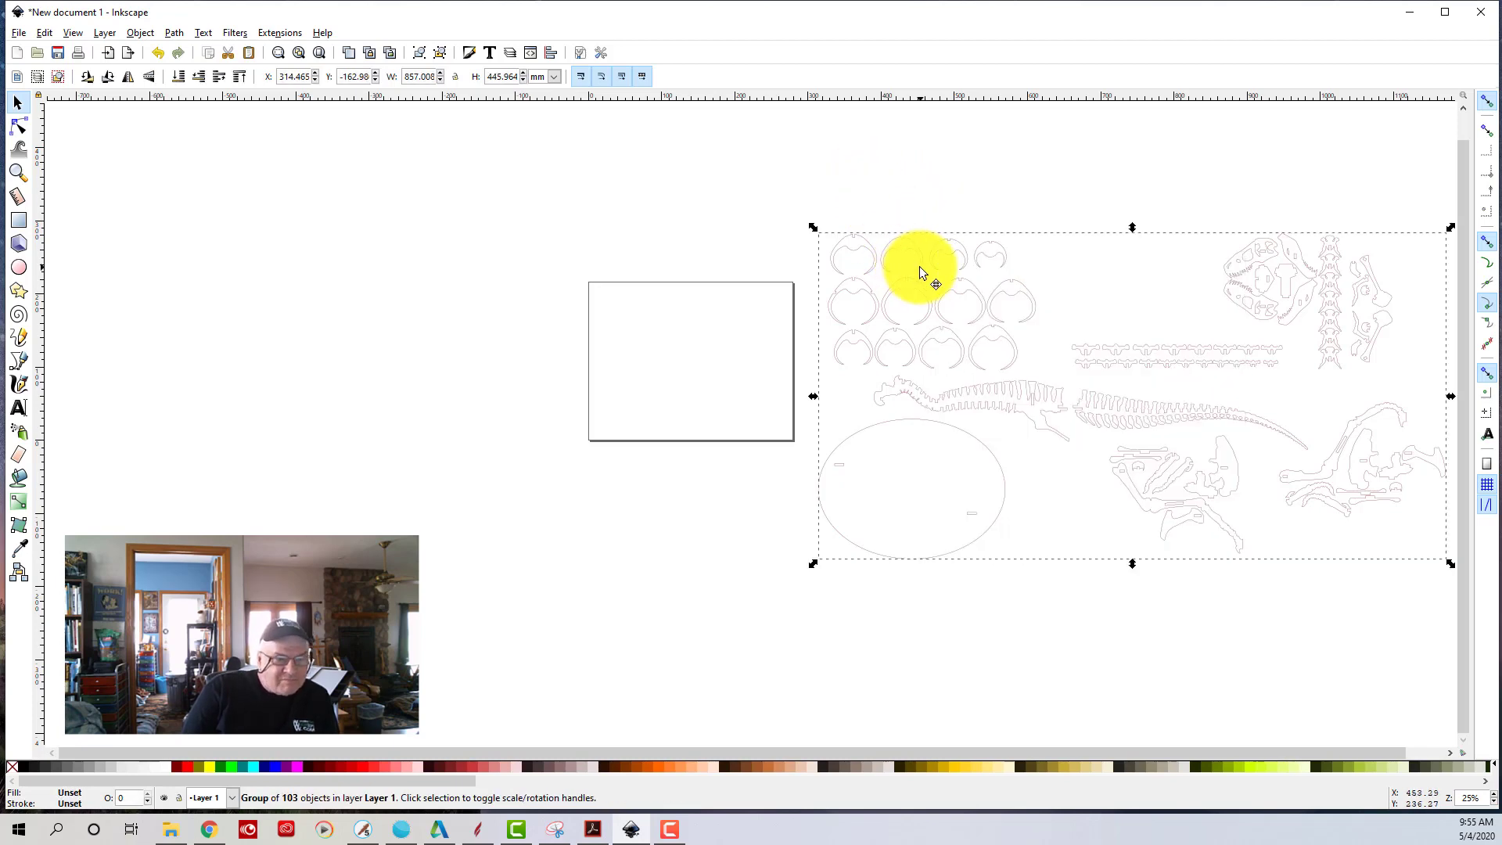
right_click(919, 267)
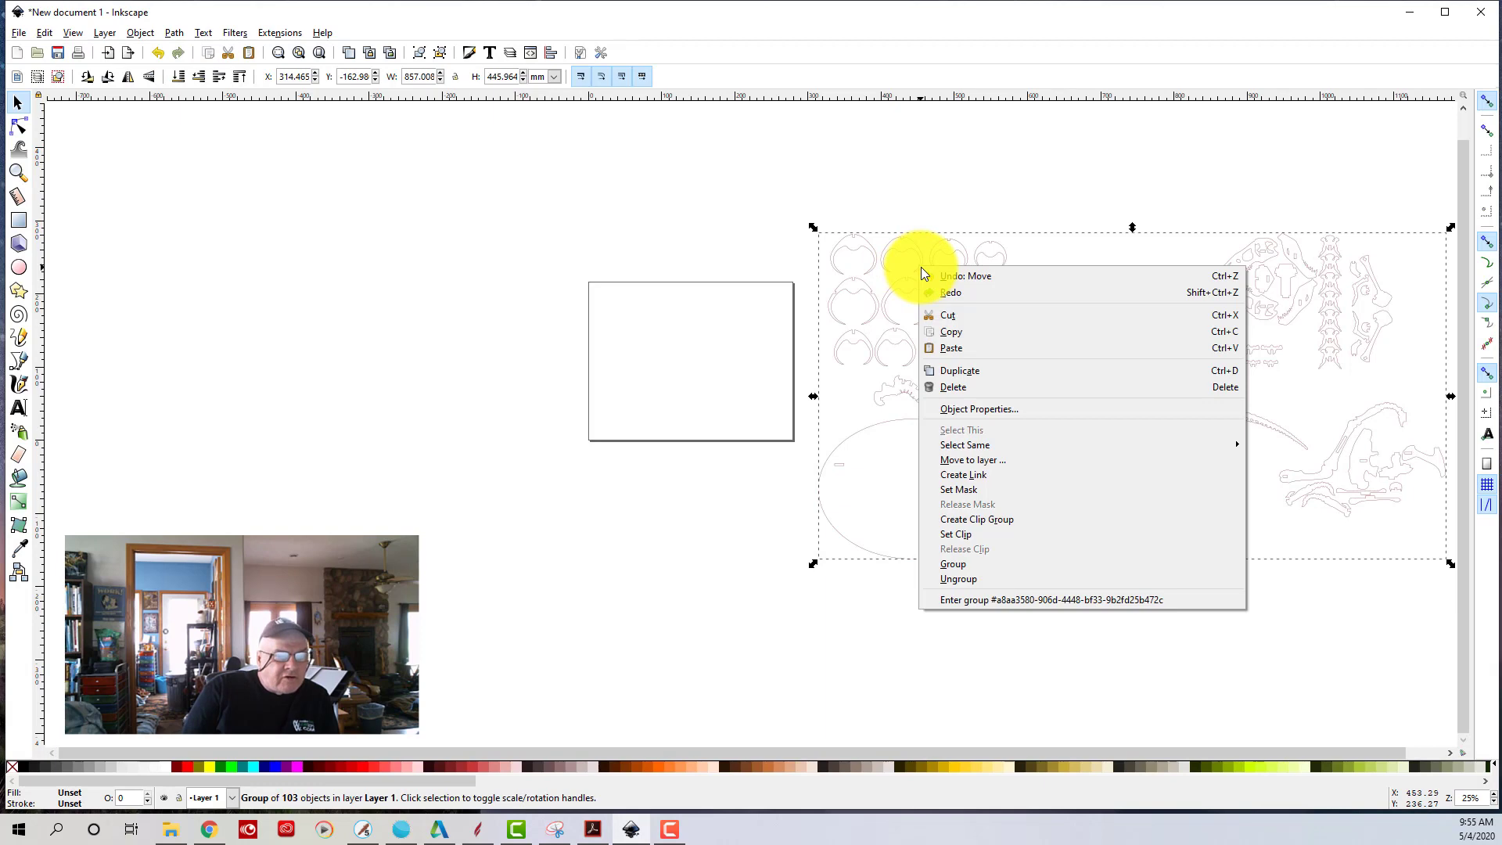
click(945, 578)
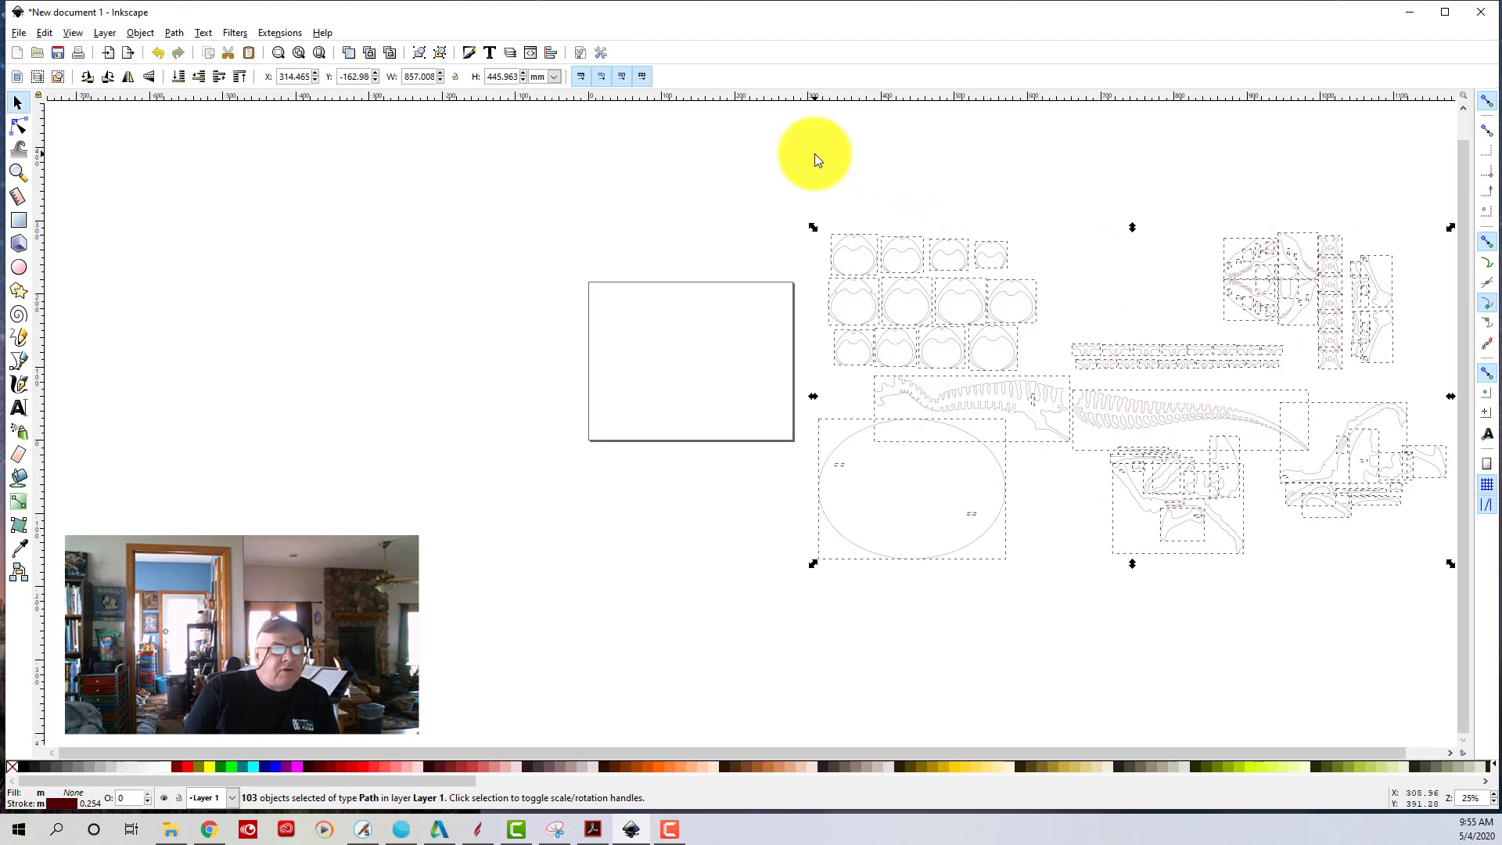
click(814, 154)
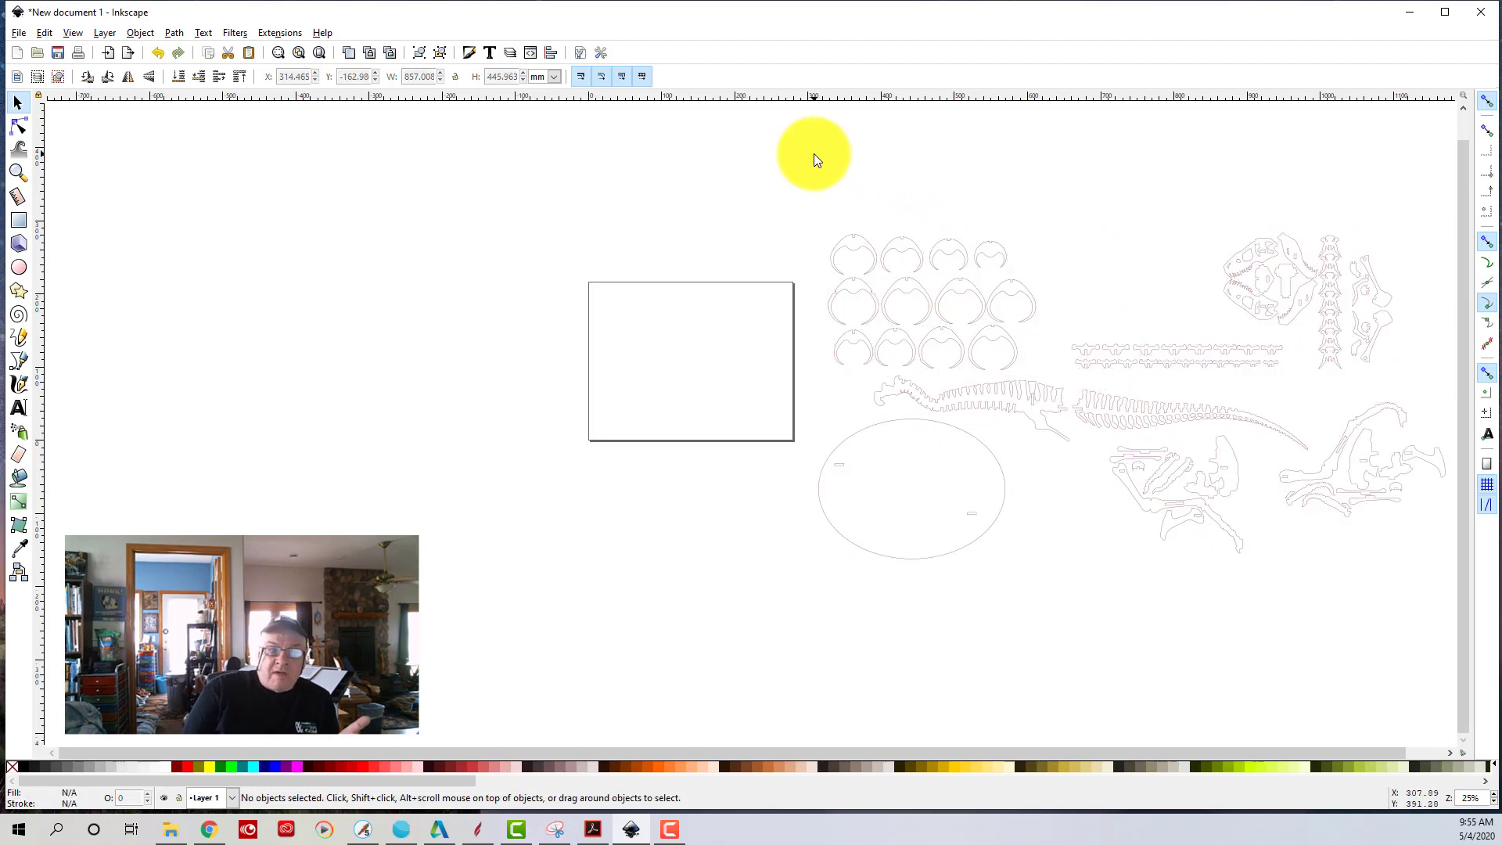
- Check that the first rib piece in the upper row can be selected on its own, and deselect it
click(839, 245)
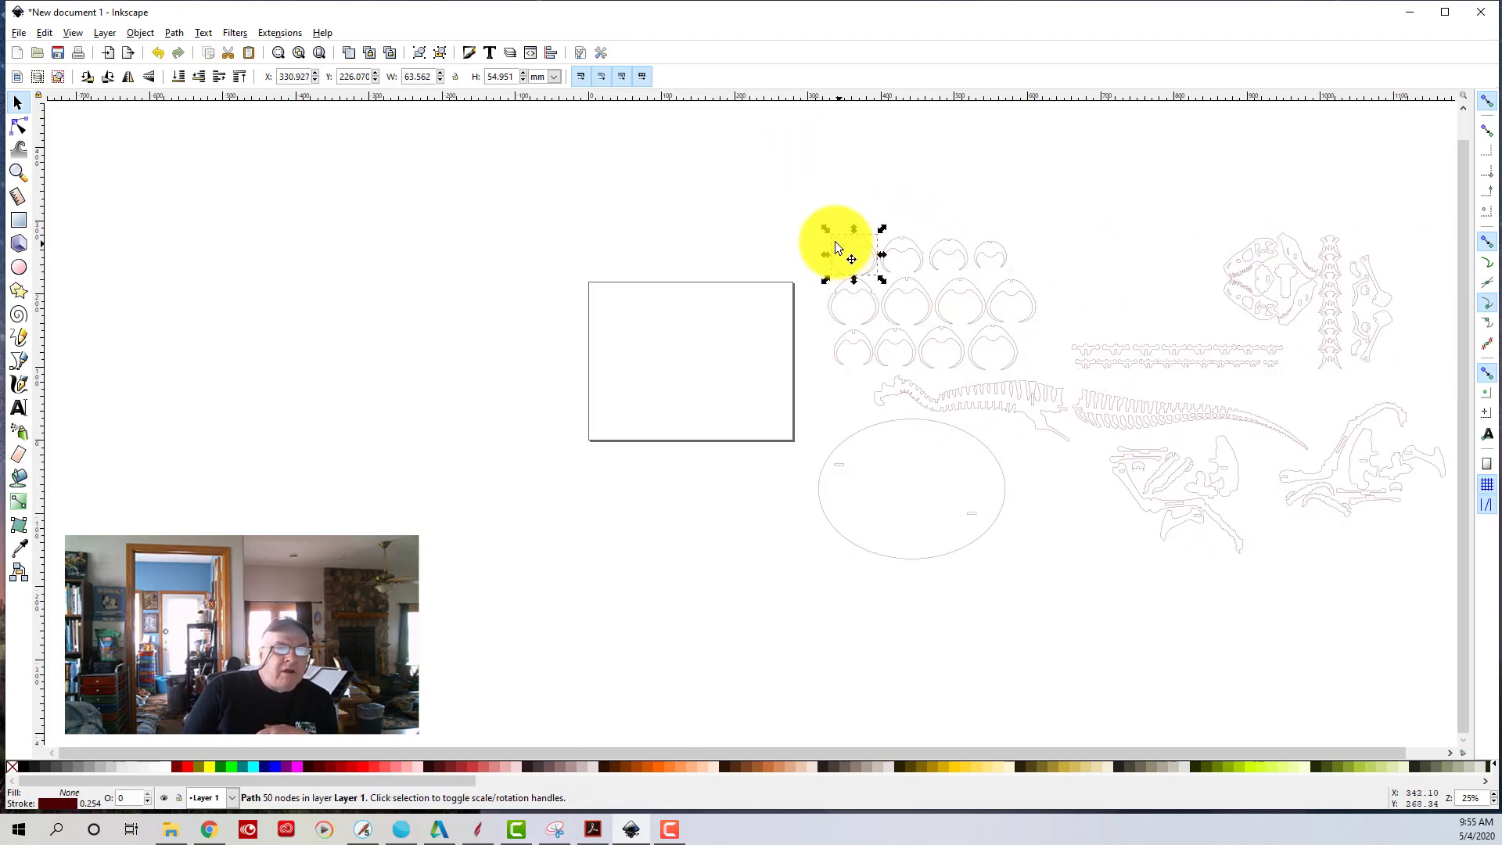
click(766, 166)
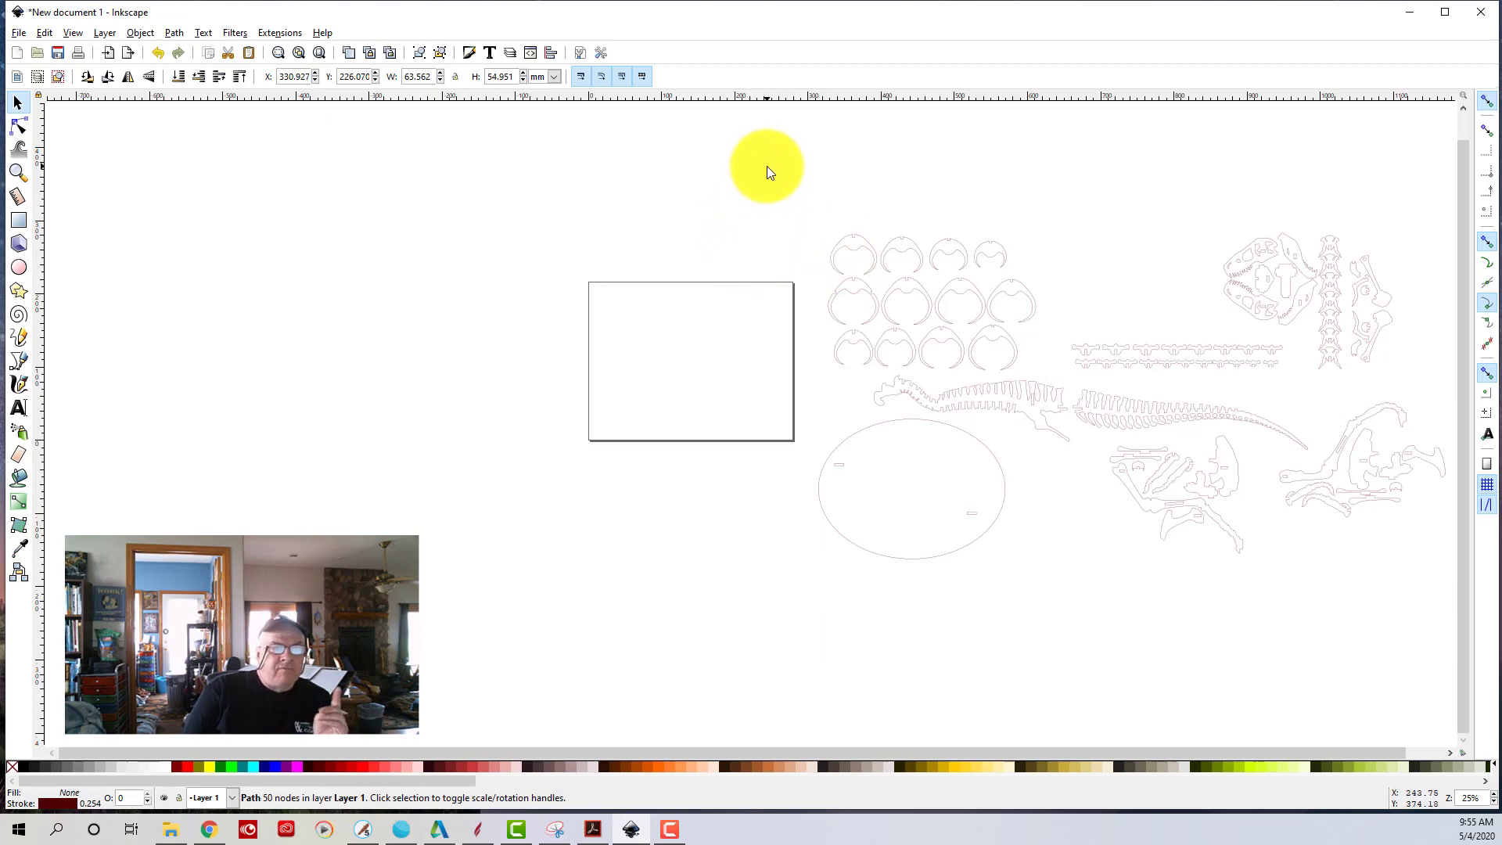
click(837, 247)
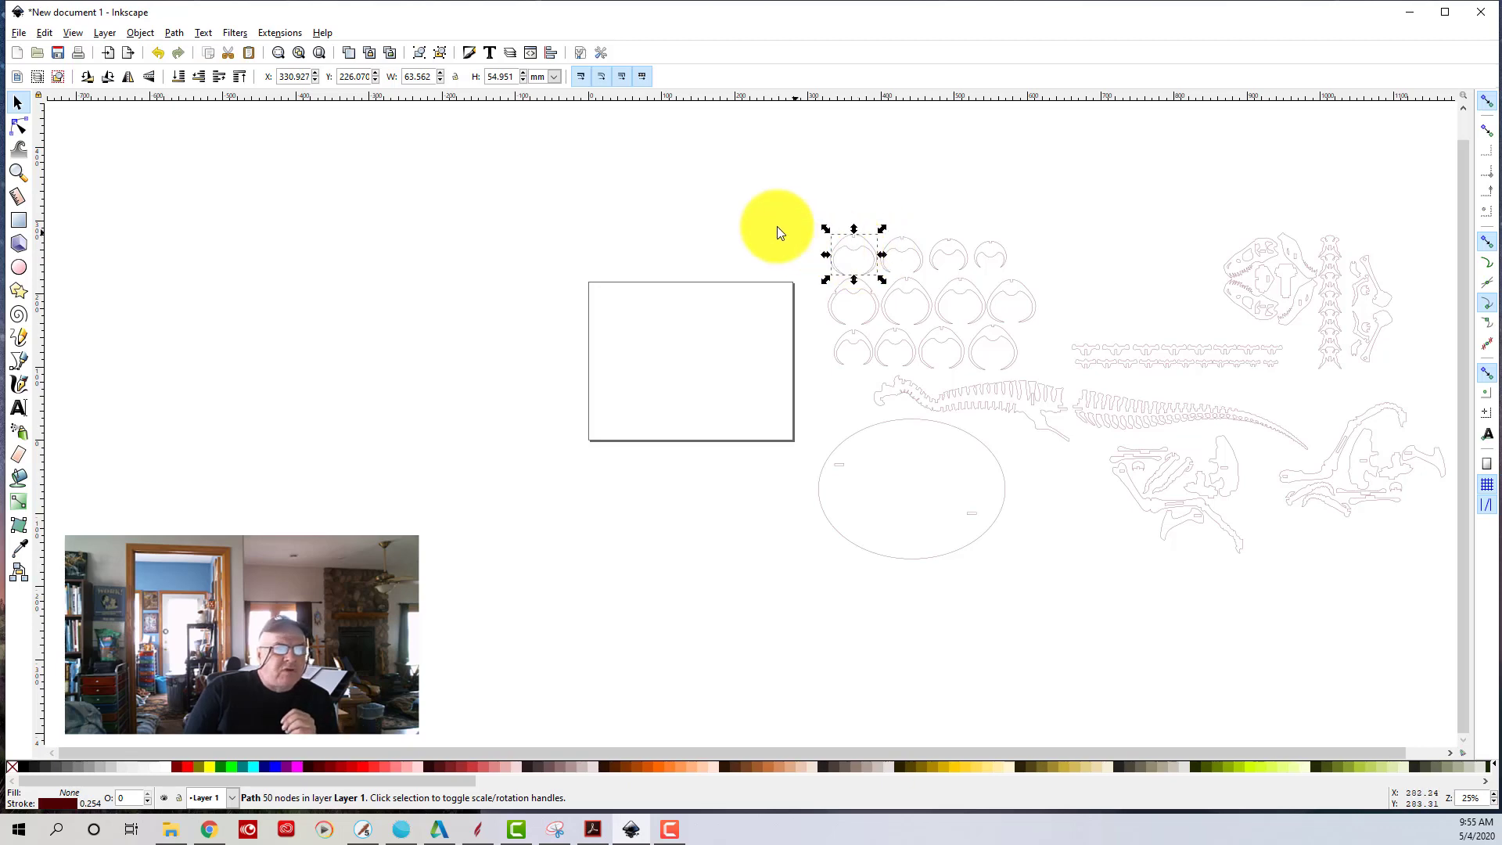
click(762, 195)
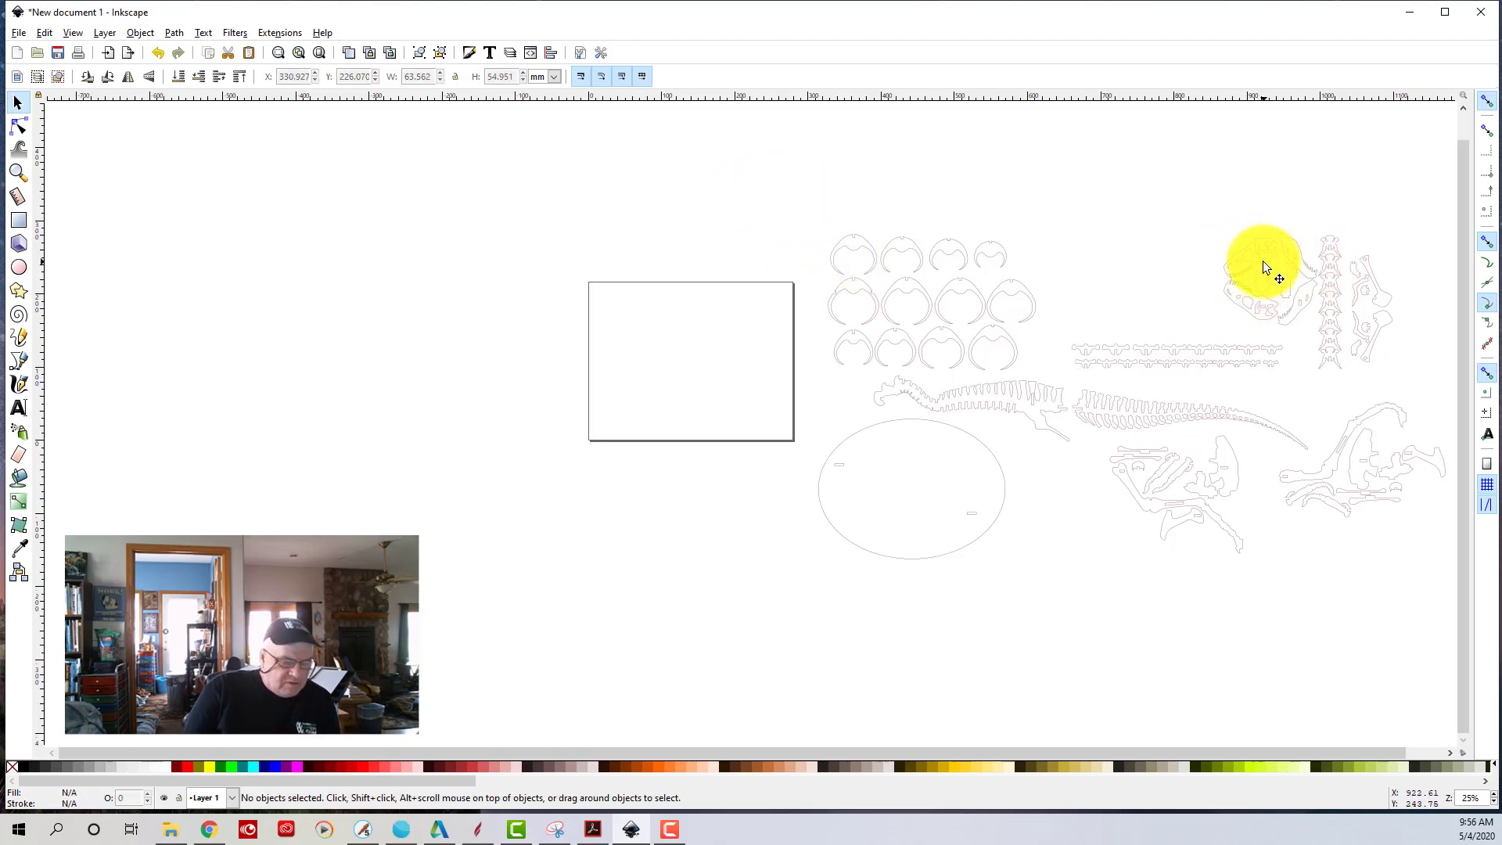
- Try moving only the upper skull outline left, away from its inner cutouts, to about X 771.4 mm, Y 213 mm
key(ctrl)
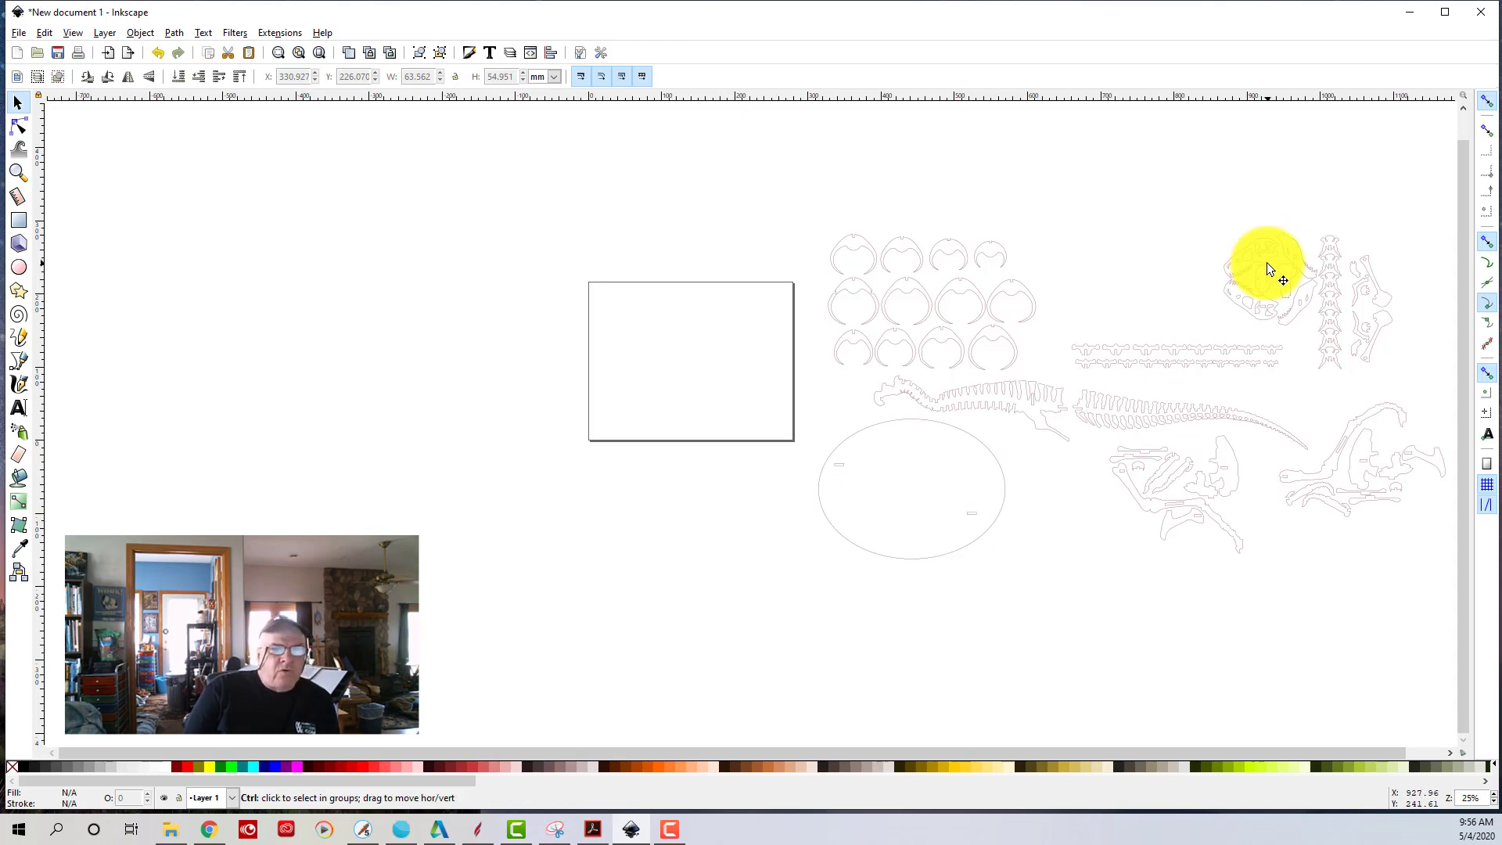
scroll(1268, 268, up, 5)
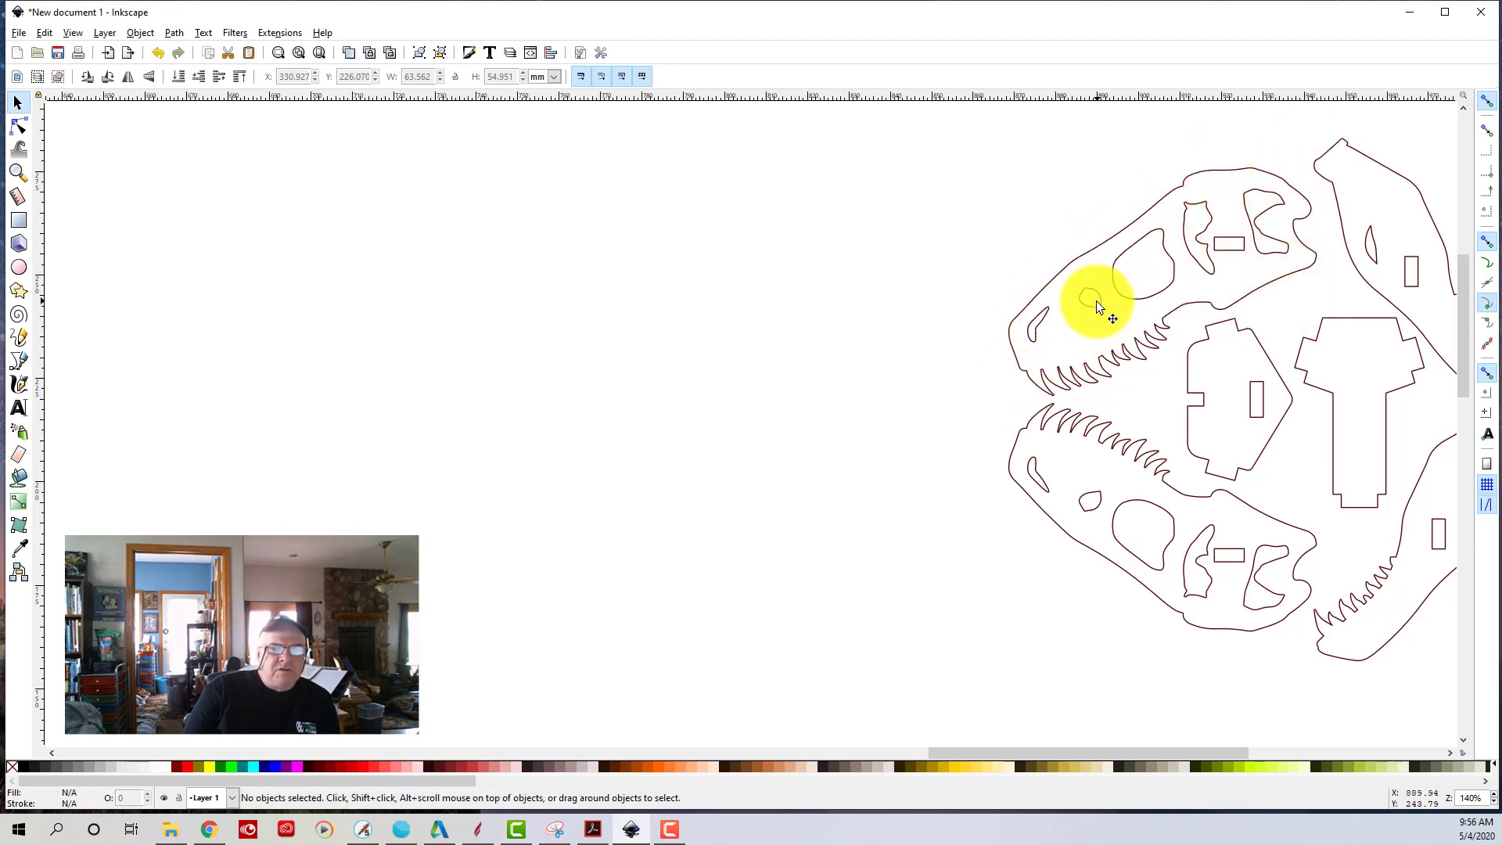
click(1189, 183)
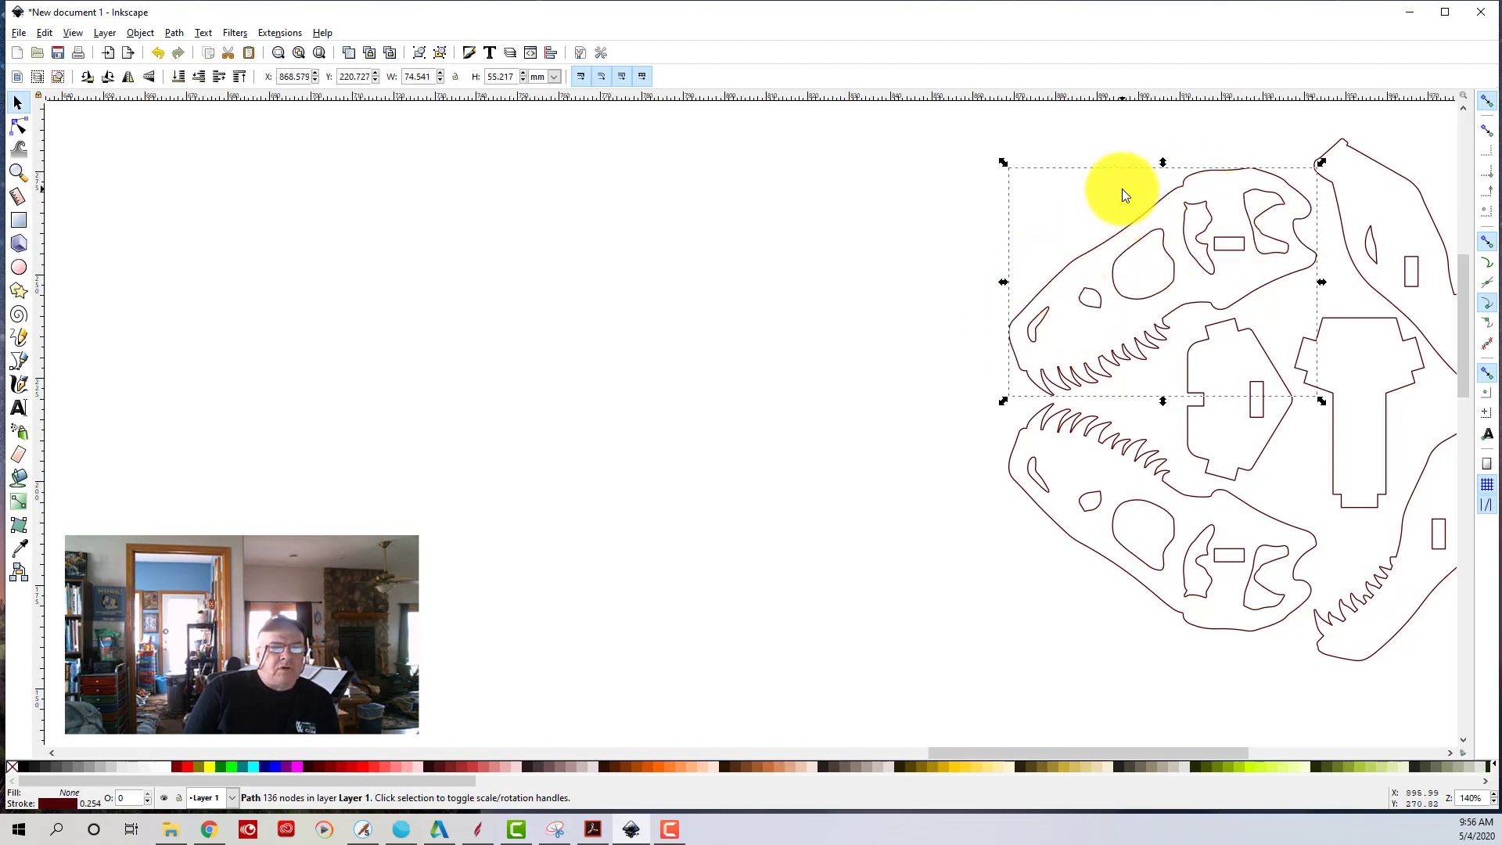
click(1108, 173)
click(1132, 221)
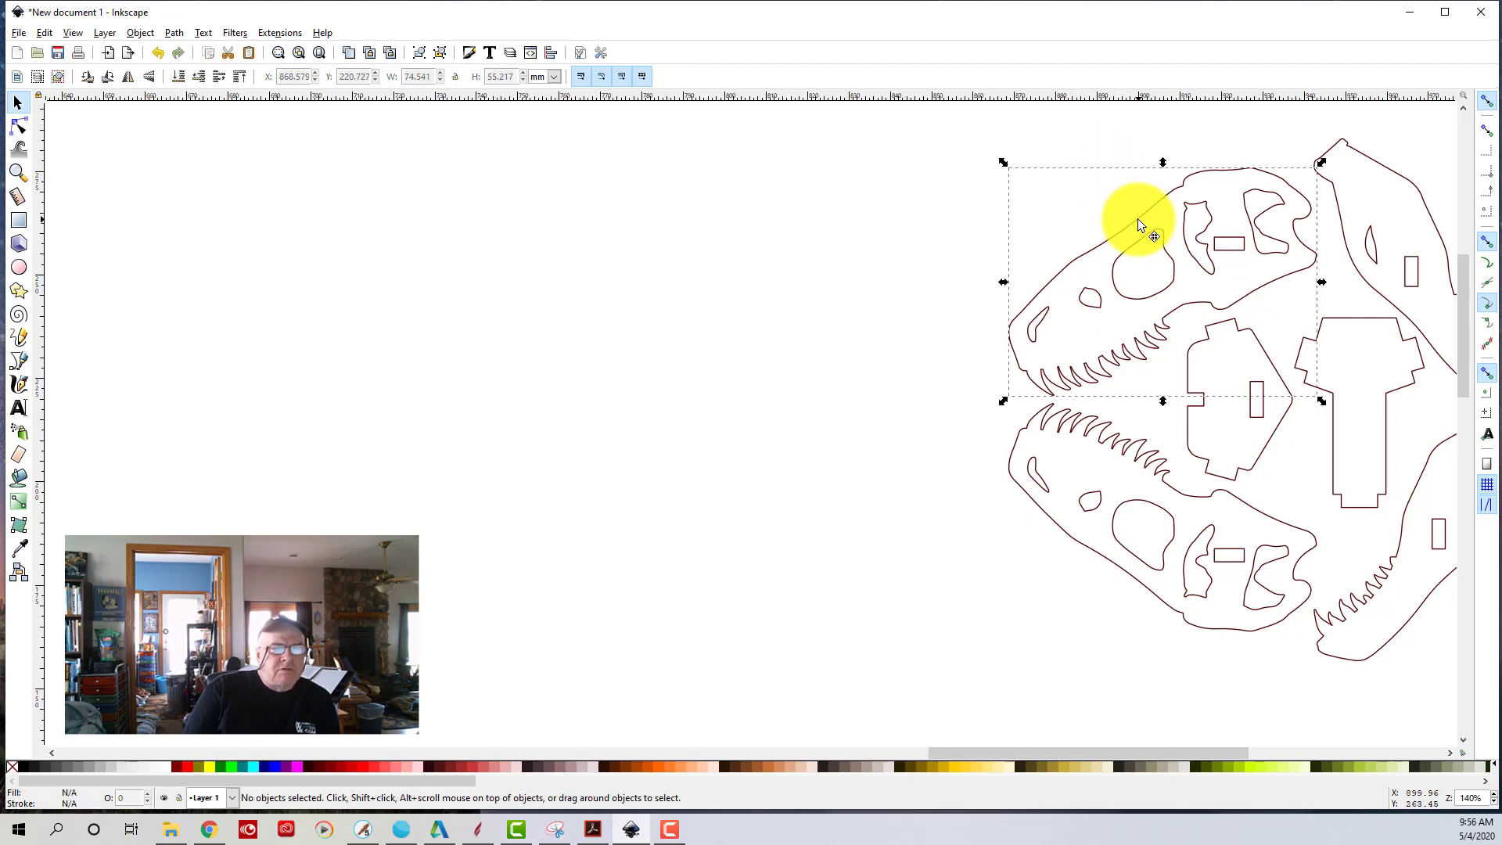
drag(1131, 221, 731, 250)
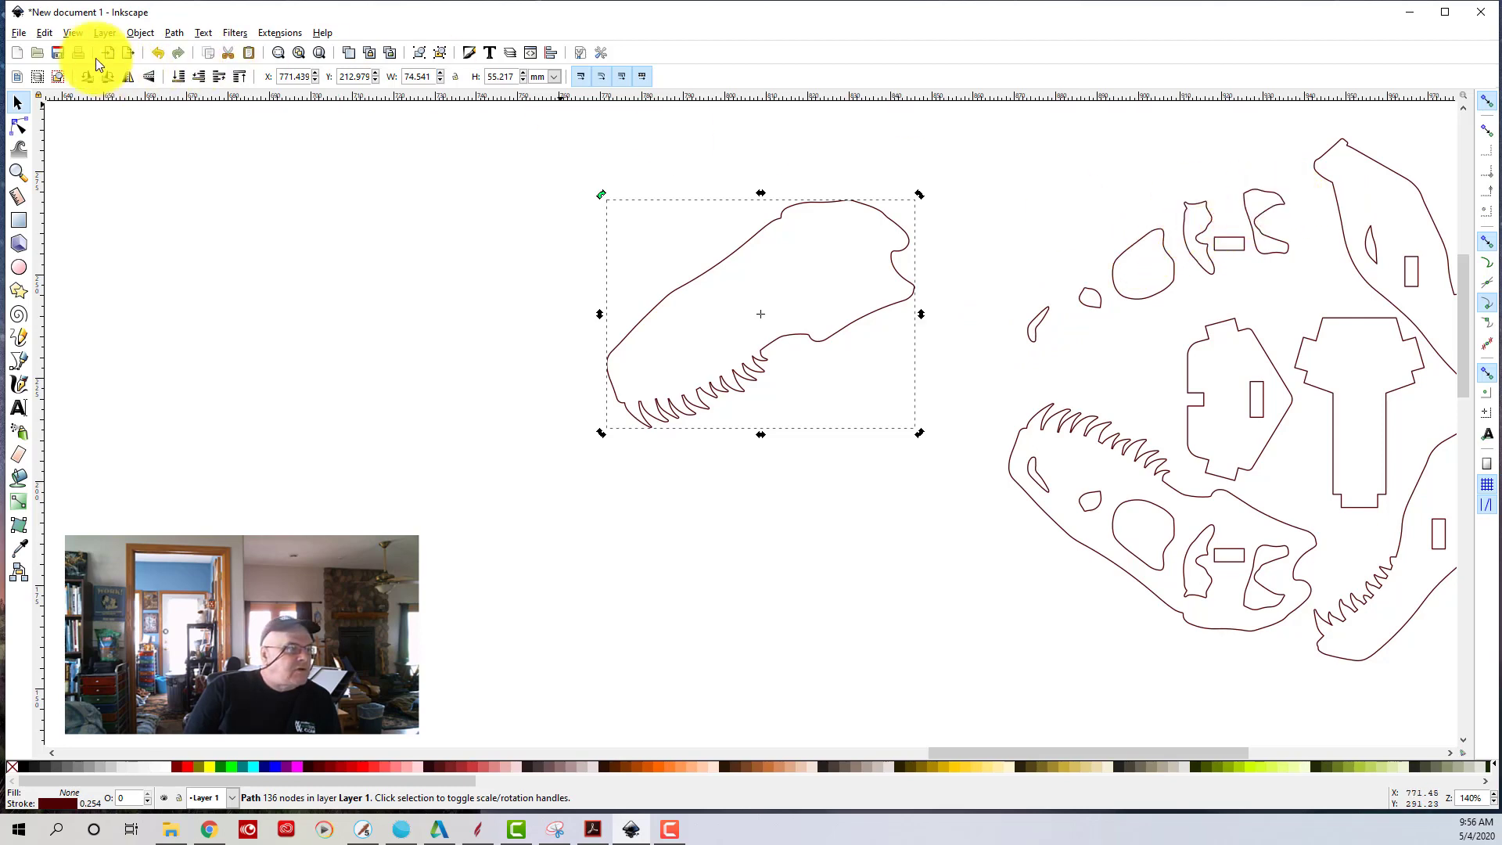
- Undo the move of the skull outline and deselect it
click(40, 33)
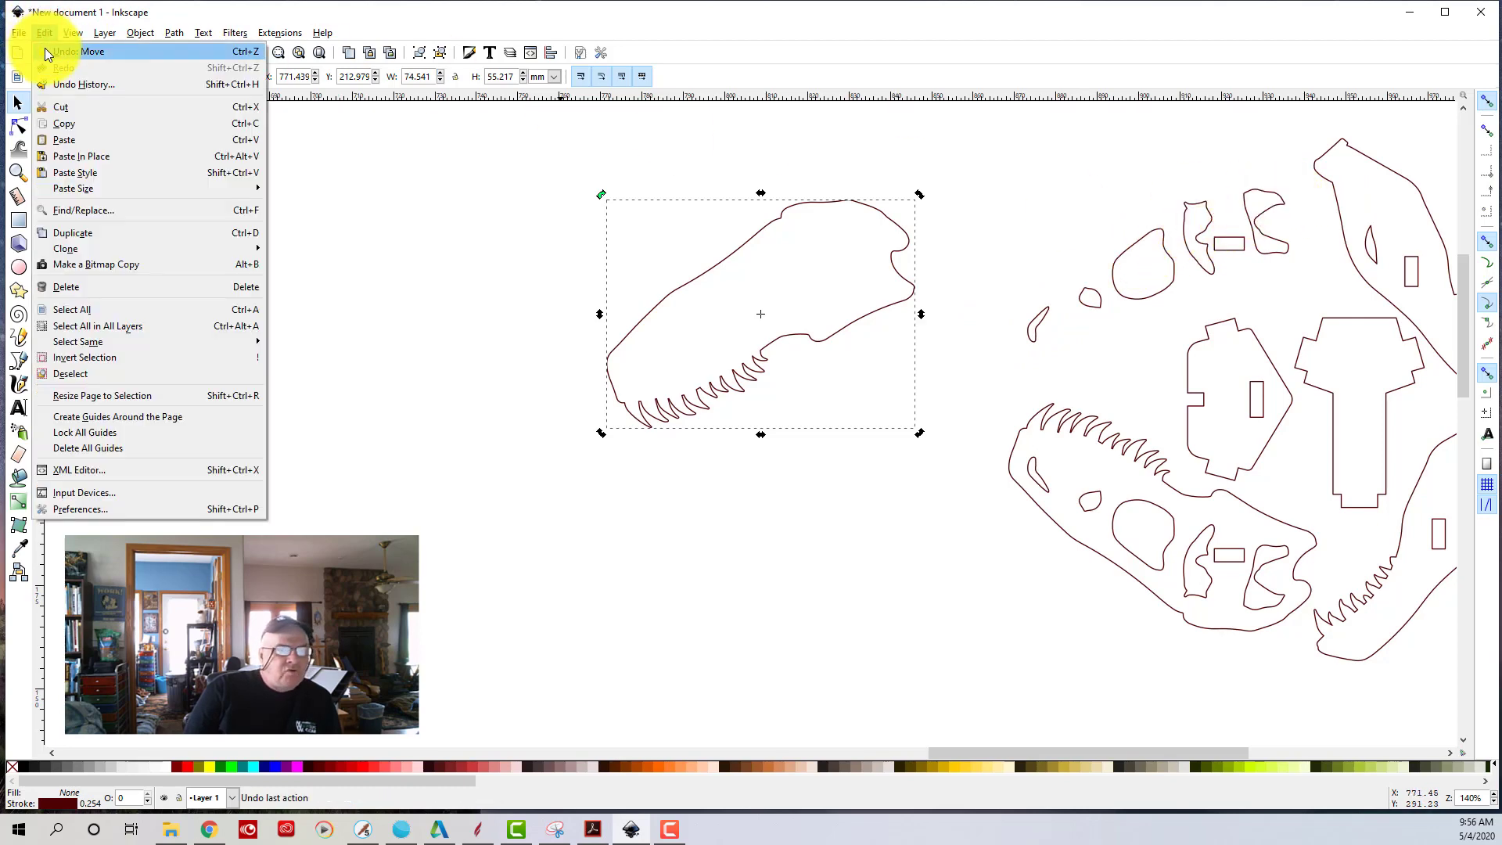
click(44, 50)
click(757, 201)
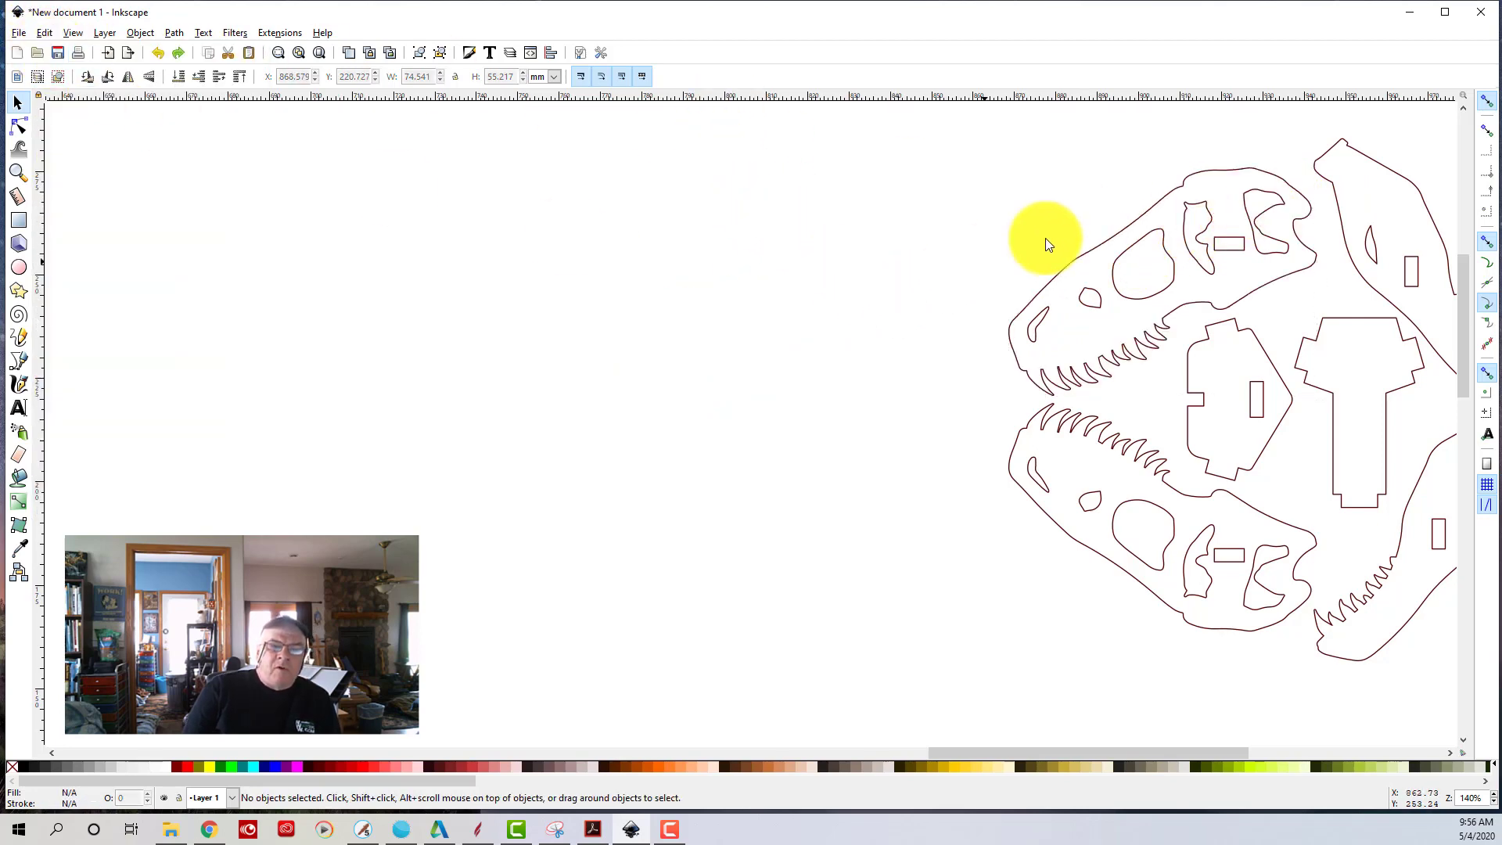
- Select the upper skull outline together with its six inner cutouts and group them into one object
click(1197, 181)
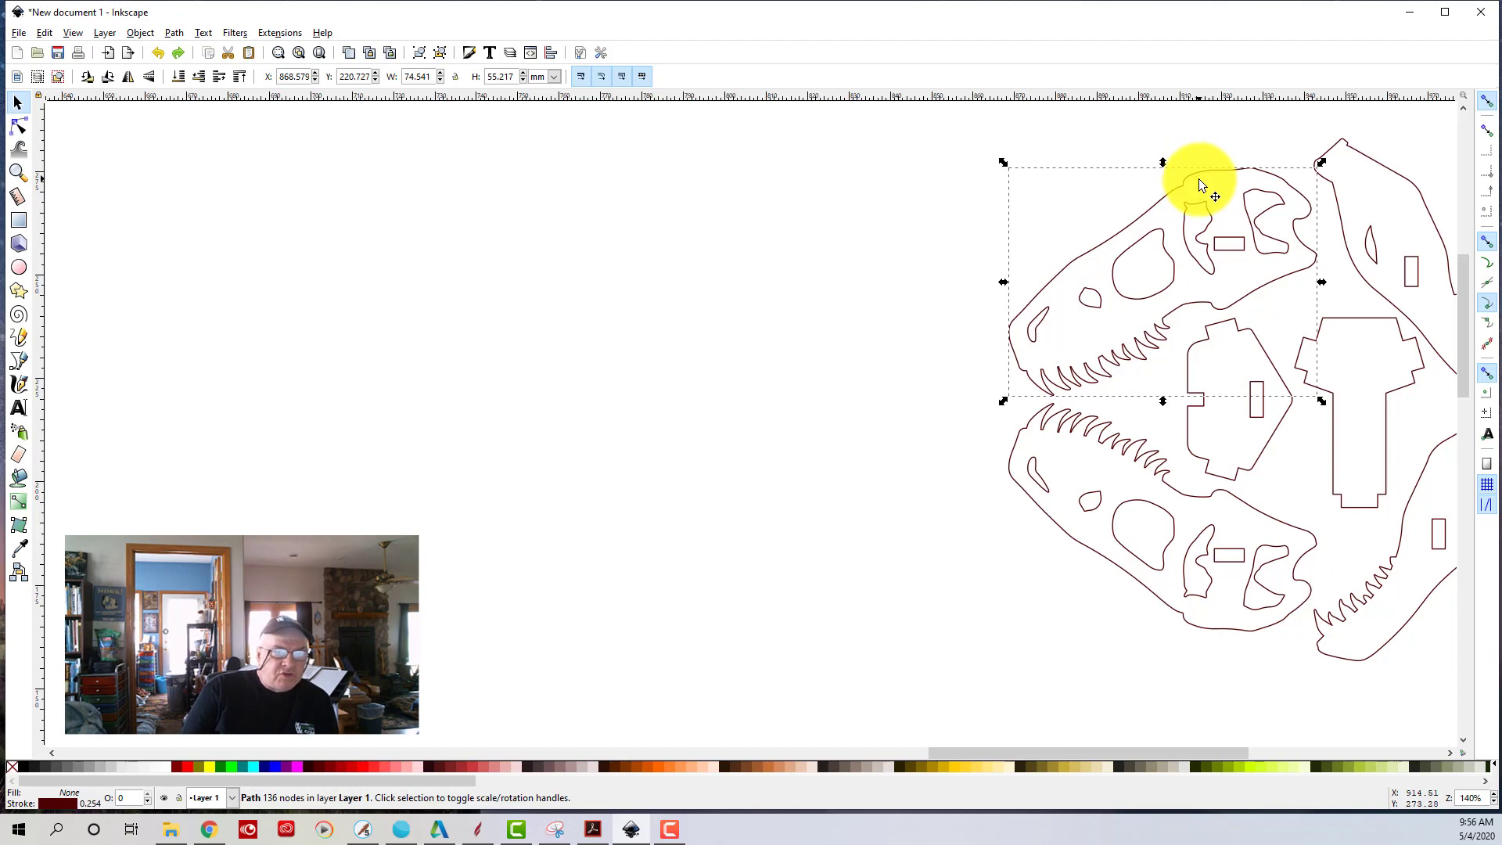
key(shift)
shift+click(1253, 196)
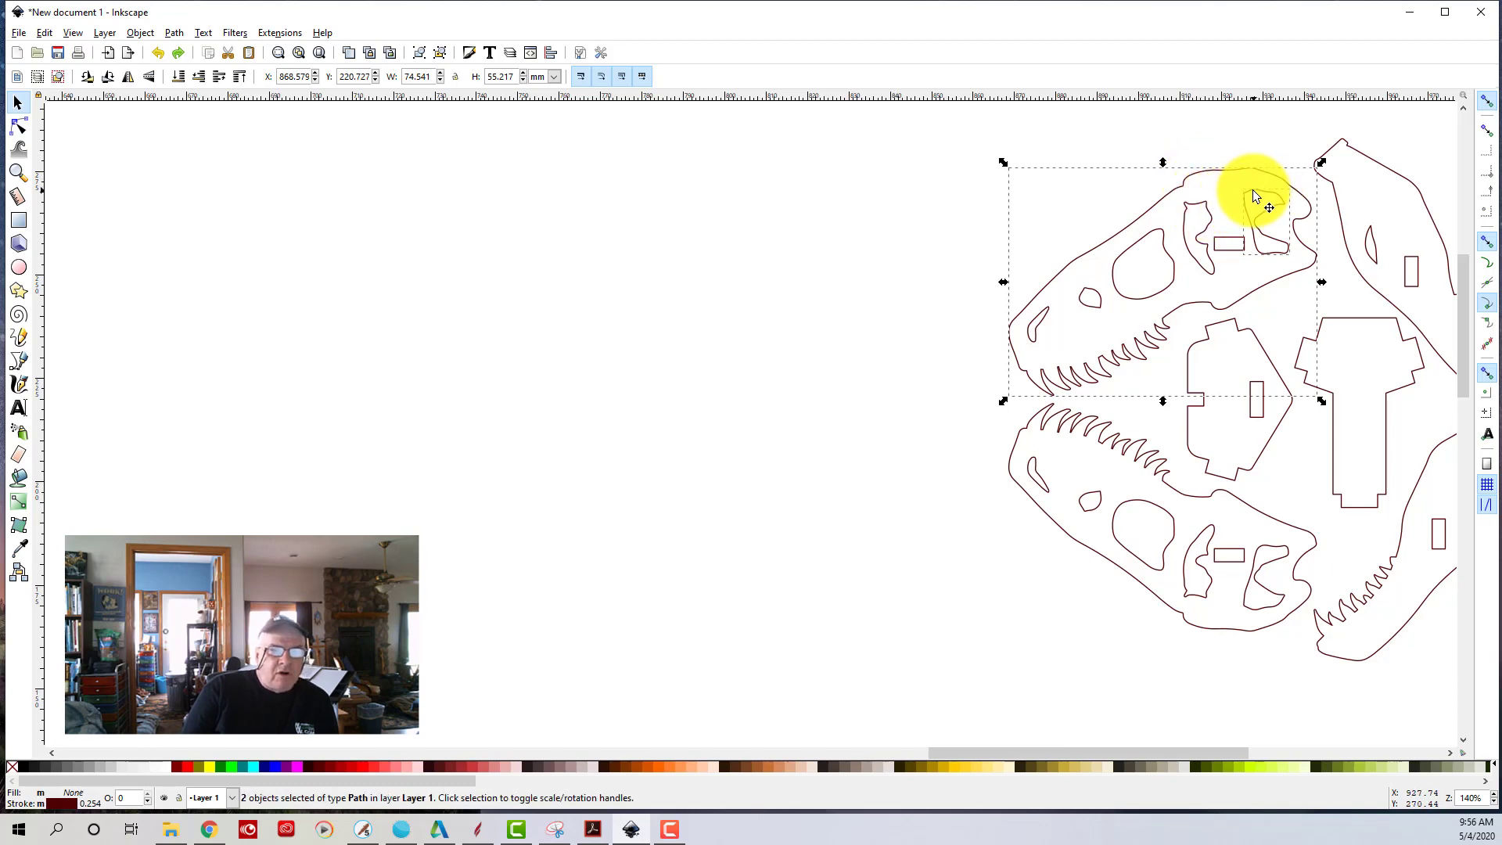
shift+click(1210, 221)
shift+click(1147, 239)
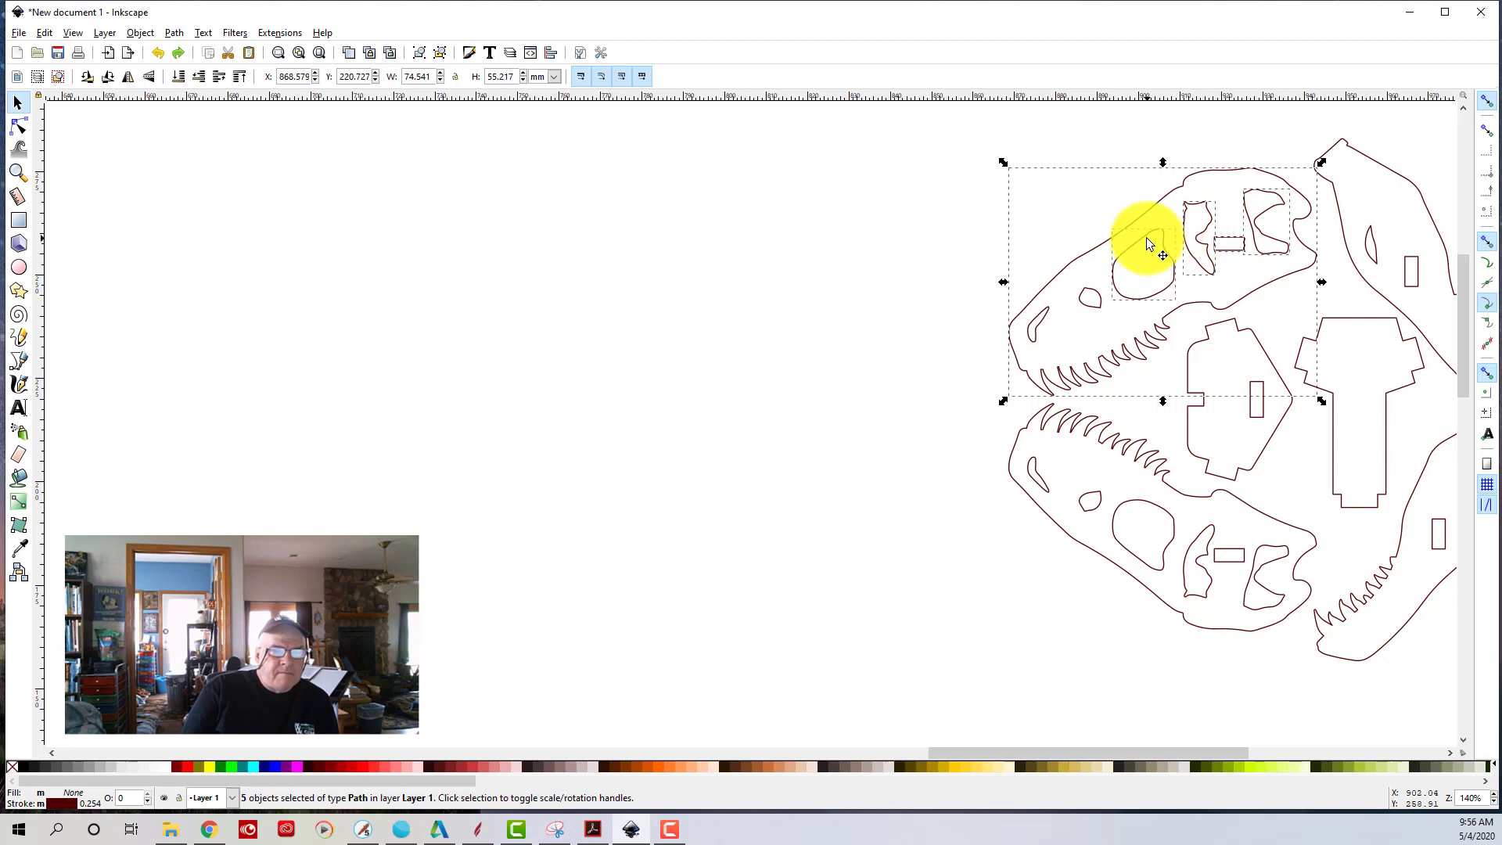
shift+click(1092, 296)
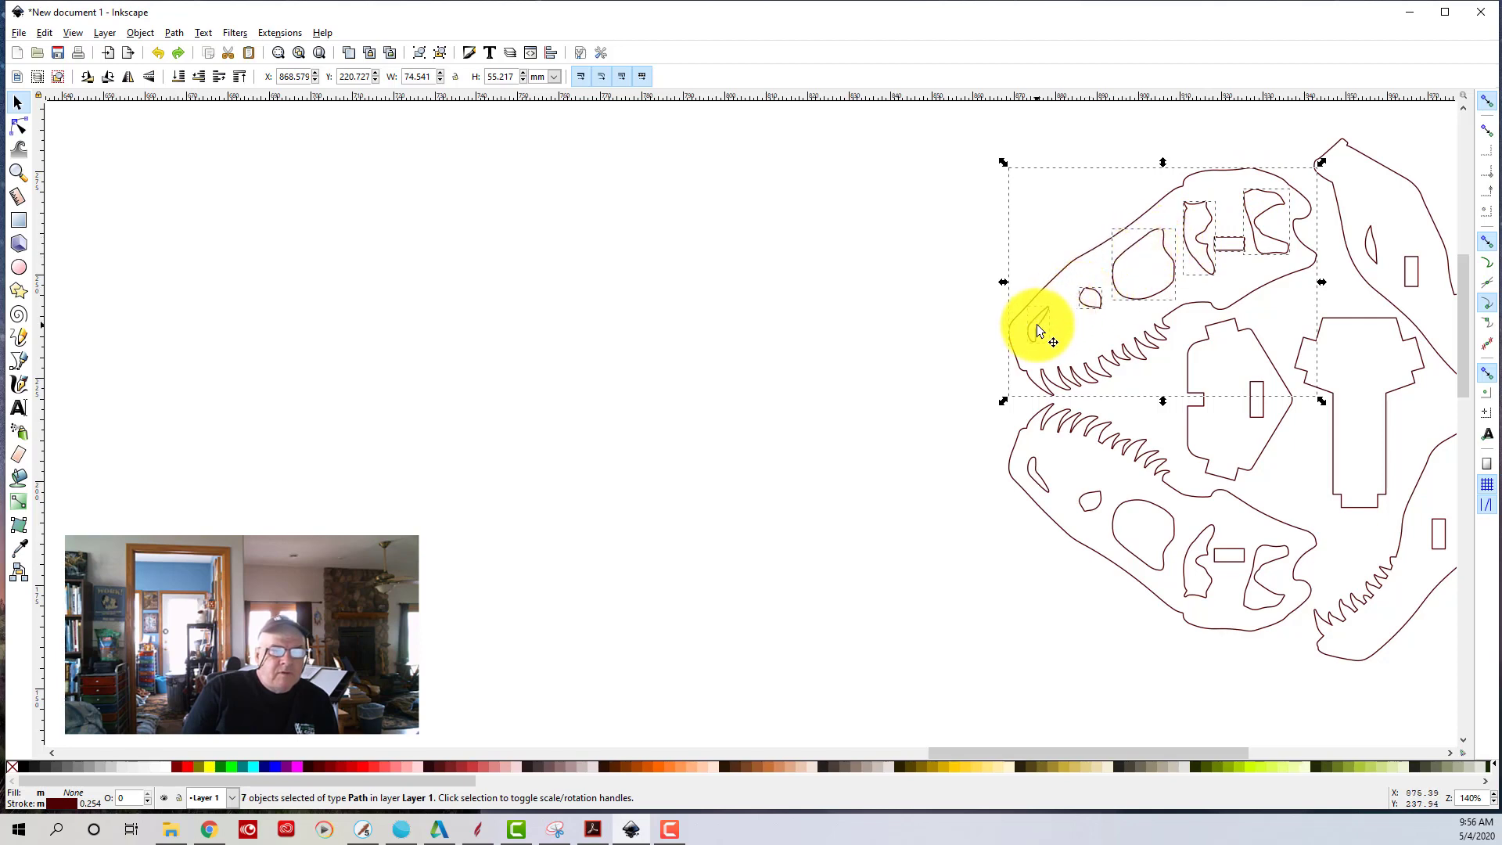
right_click(1075, 262)
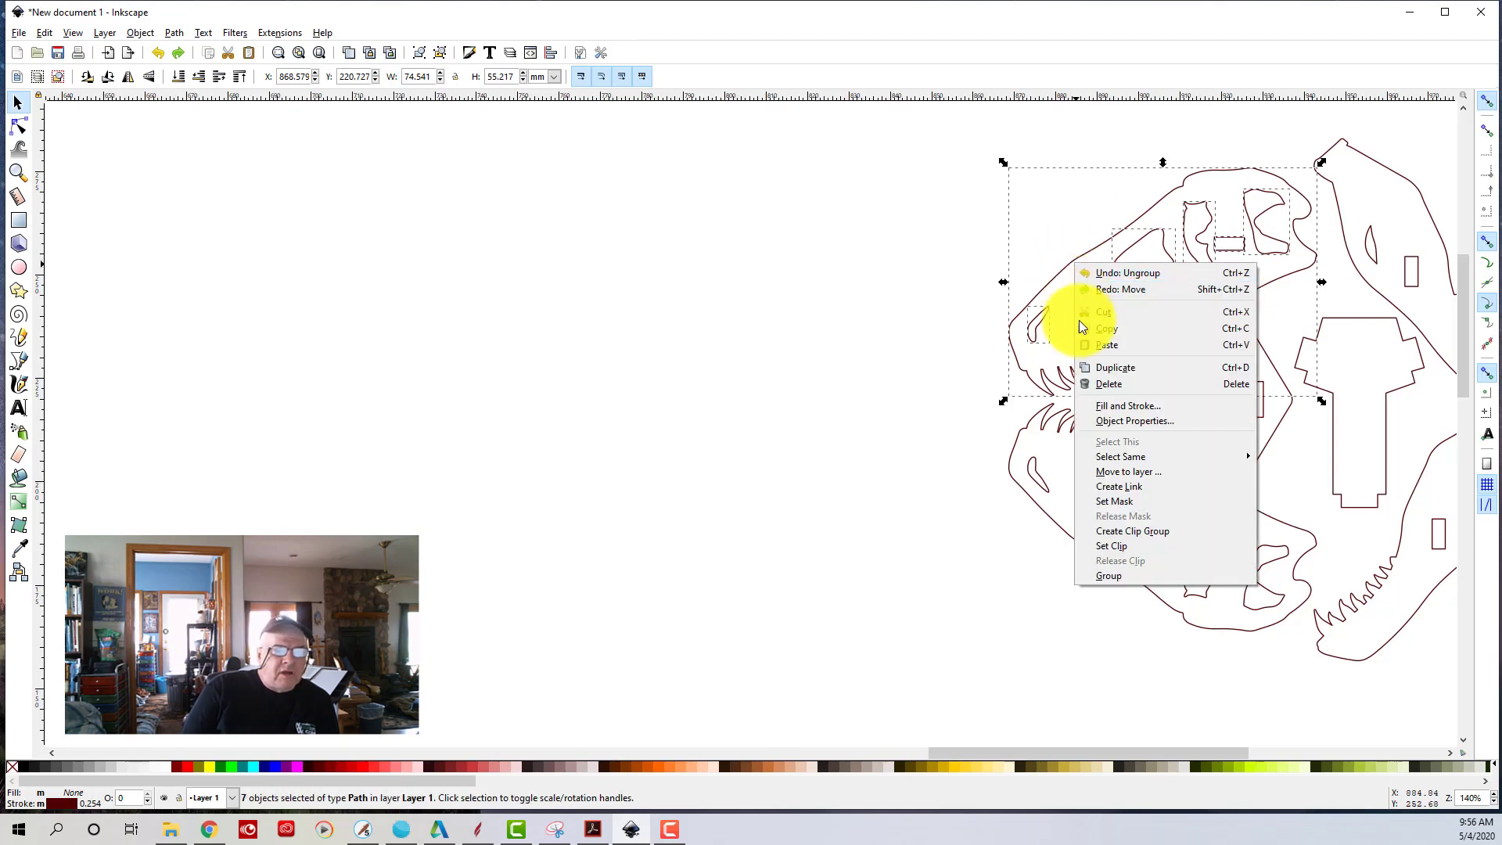
click(1098, 576)
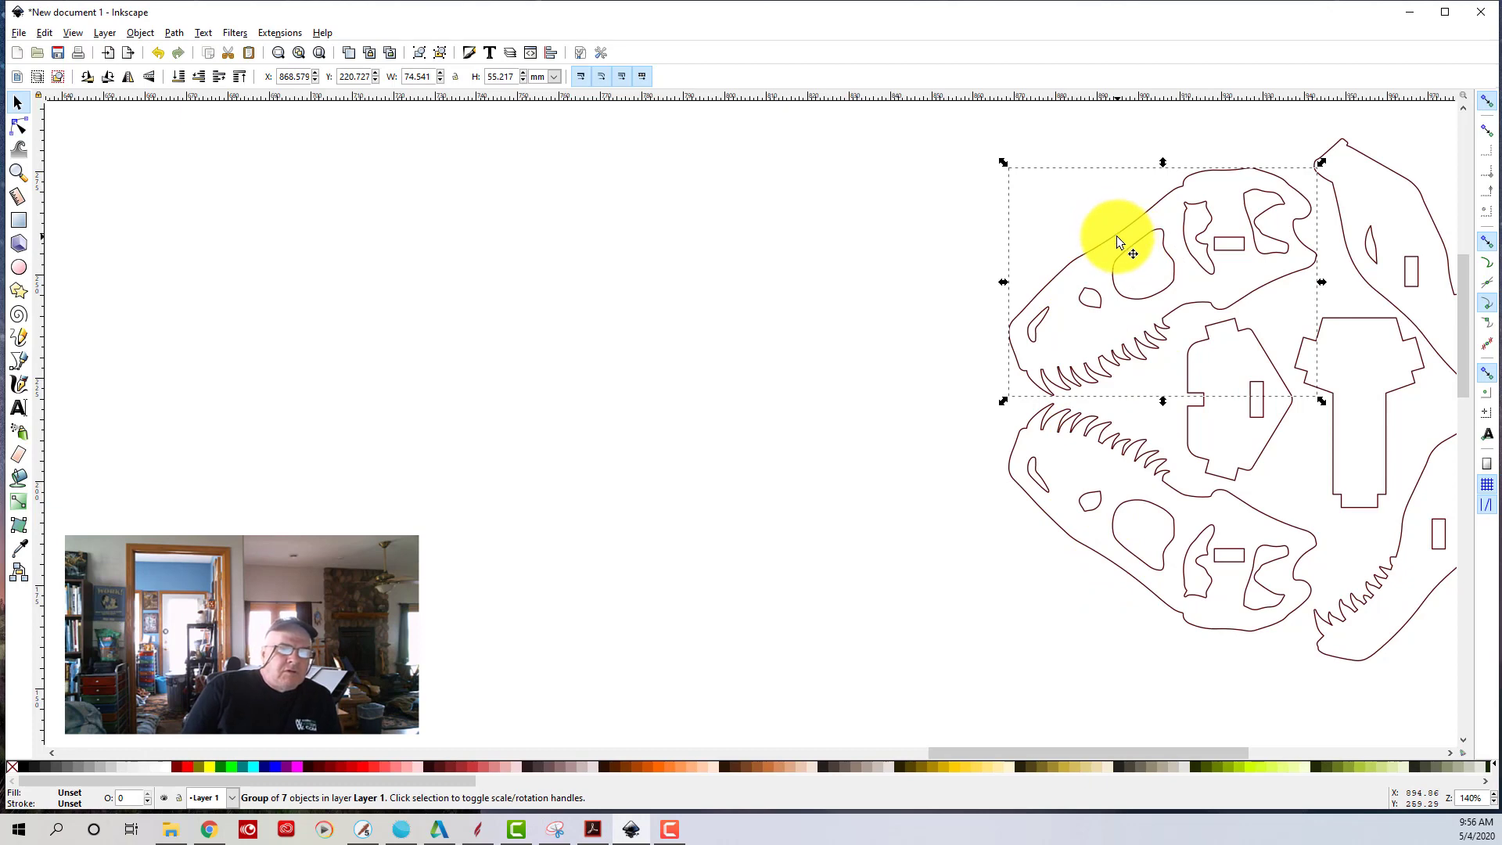
- Move the grouped upper skull piece slightly up to about Y 224.5 mm, keeping its horizontal position
mouse_move(1117, 236)
mouse_down()
mouse_move(704, 255)
mouse_move(664, 274)
mouse_move(1109, 219)
mouse_up()
scroll(1251, 410, down, 2)
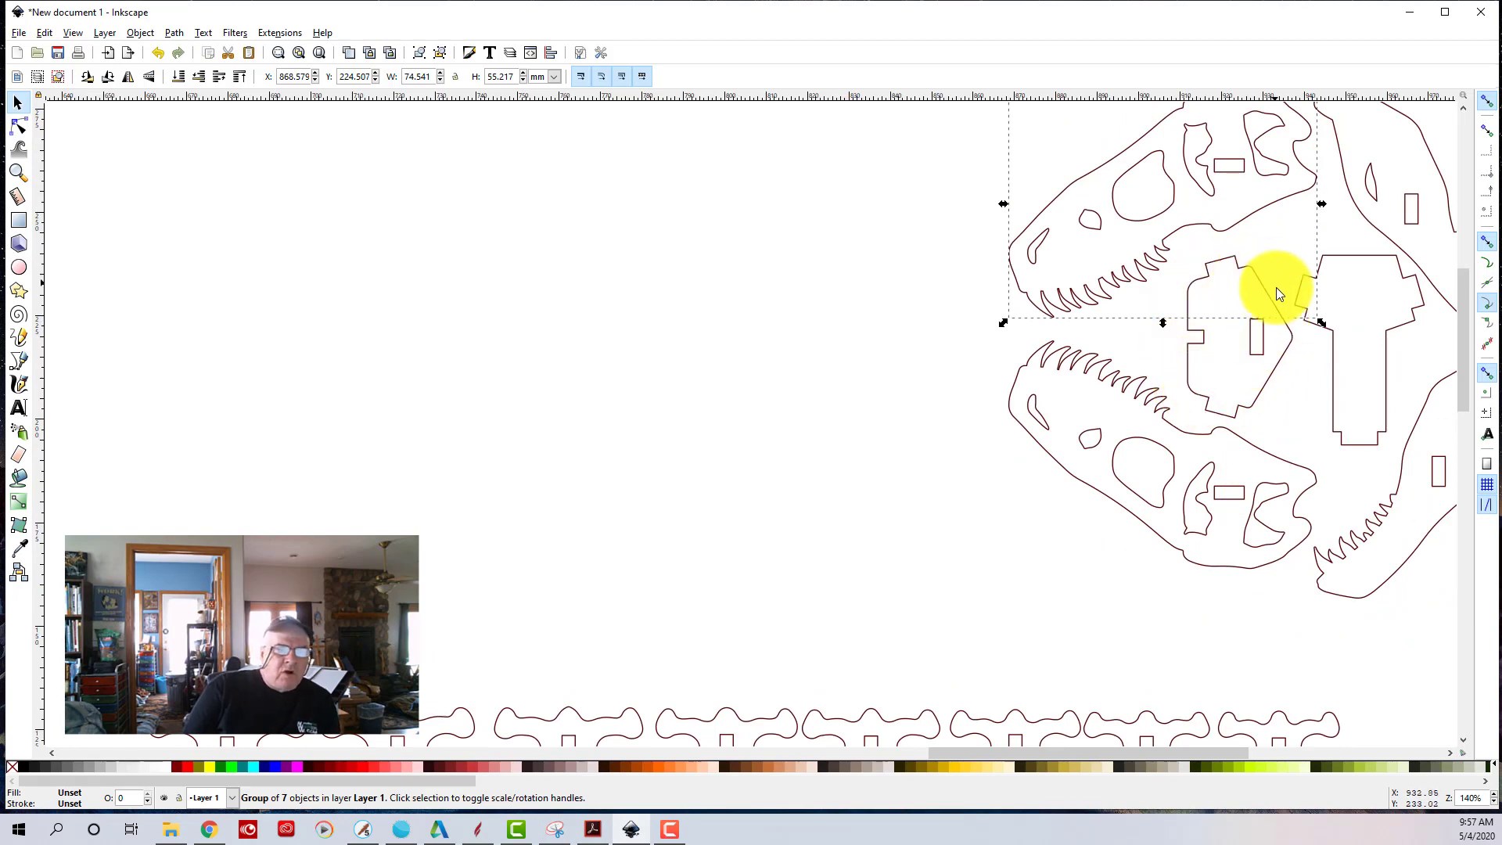
- Select the notched plate between the two skull pieces together with its rectangular slot and group them into one object
click(1295, 387)
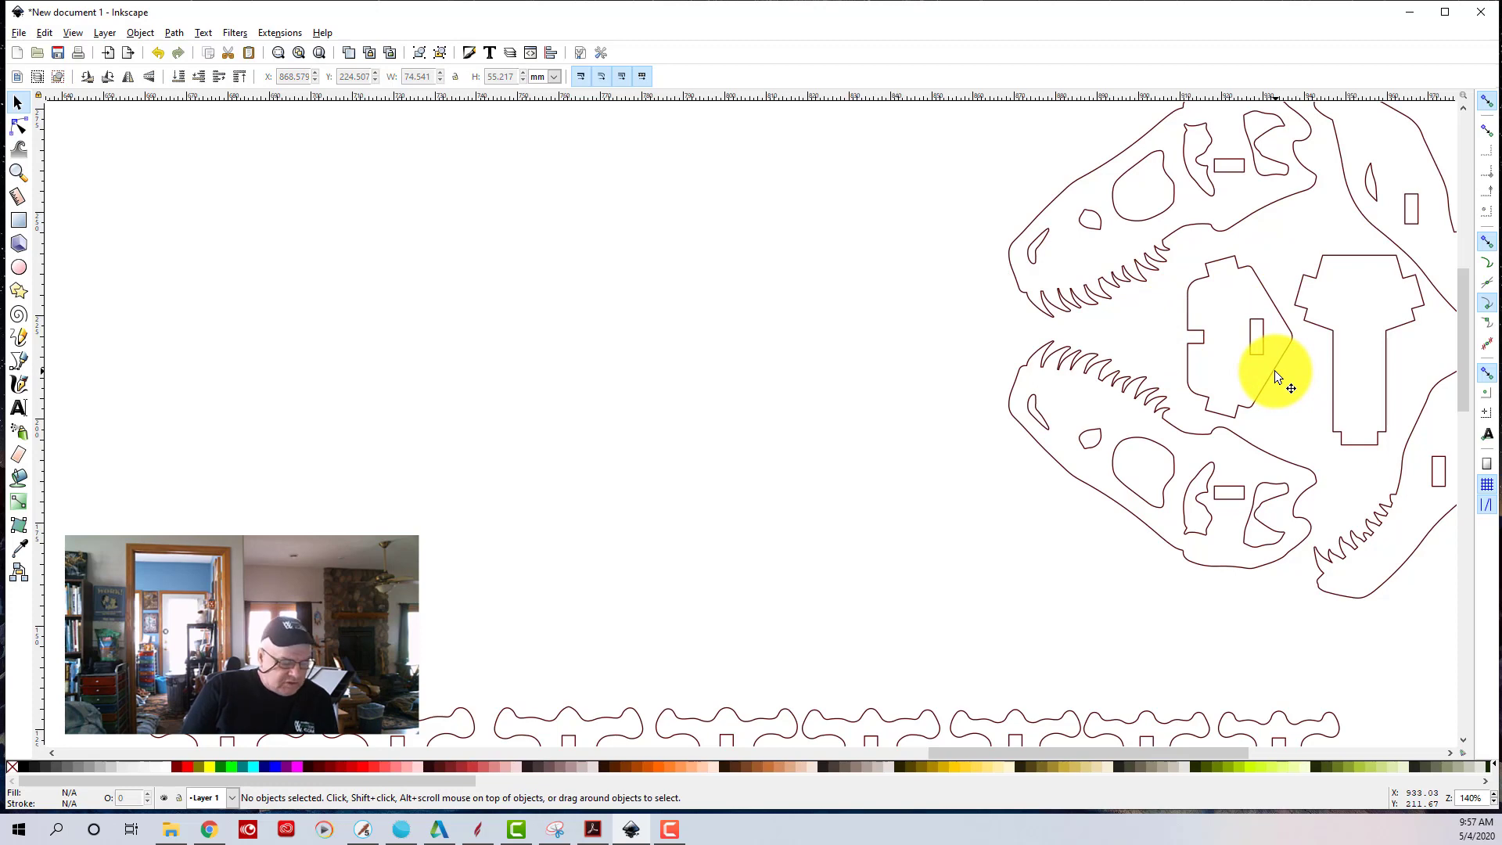
click(1275, 369)
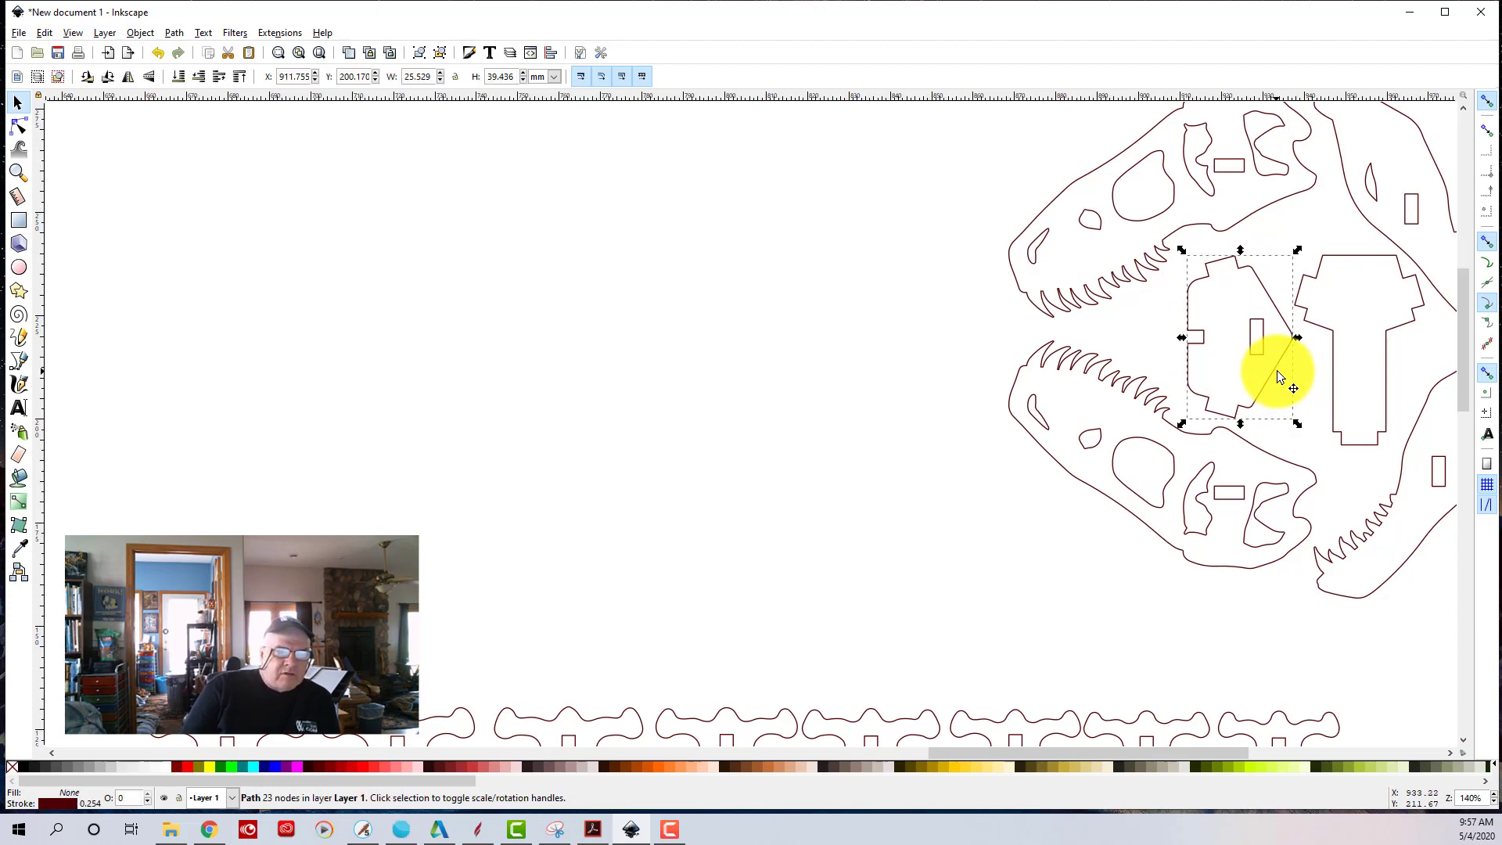
key(shift)
shift+click(1254, 321)
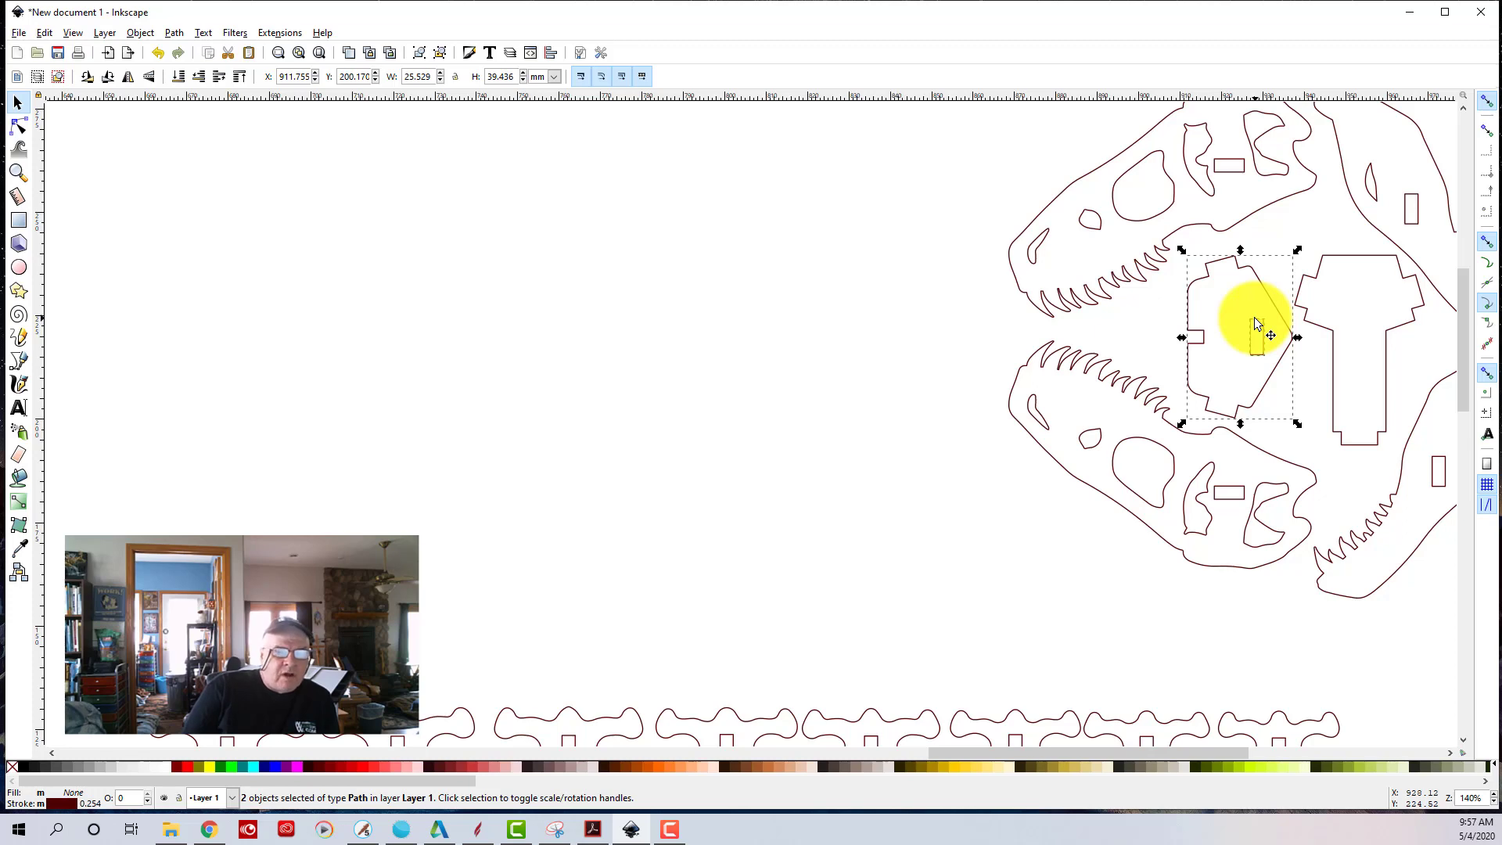
right_click(1256, 324)
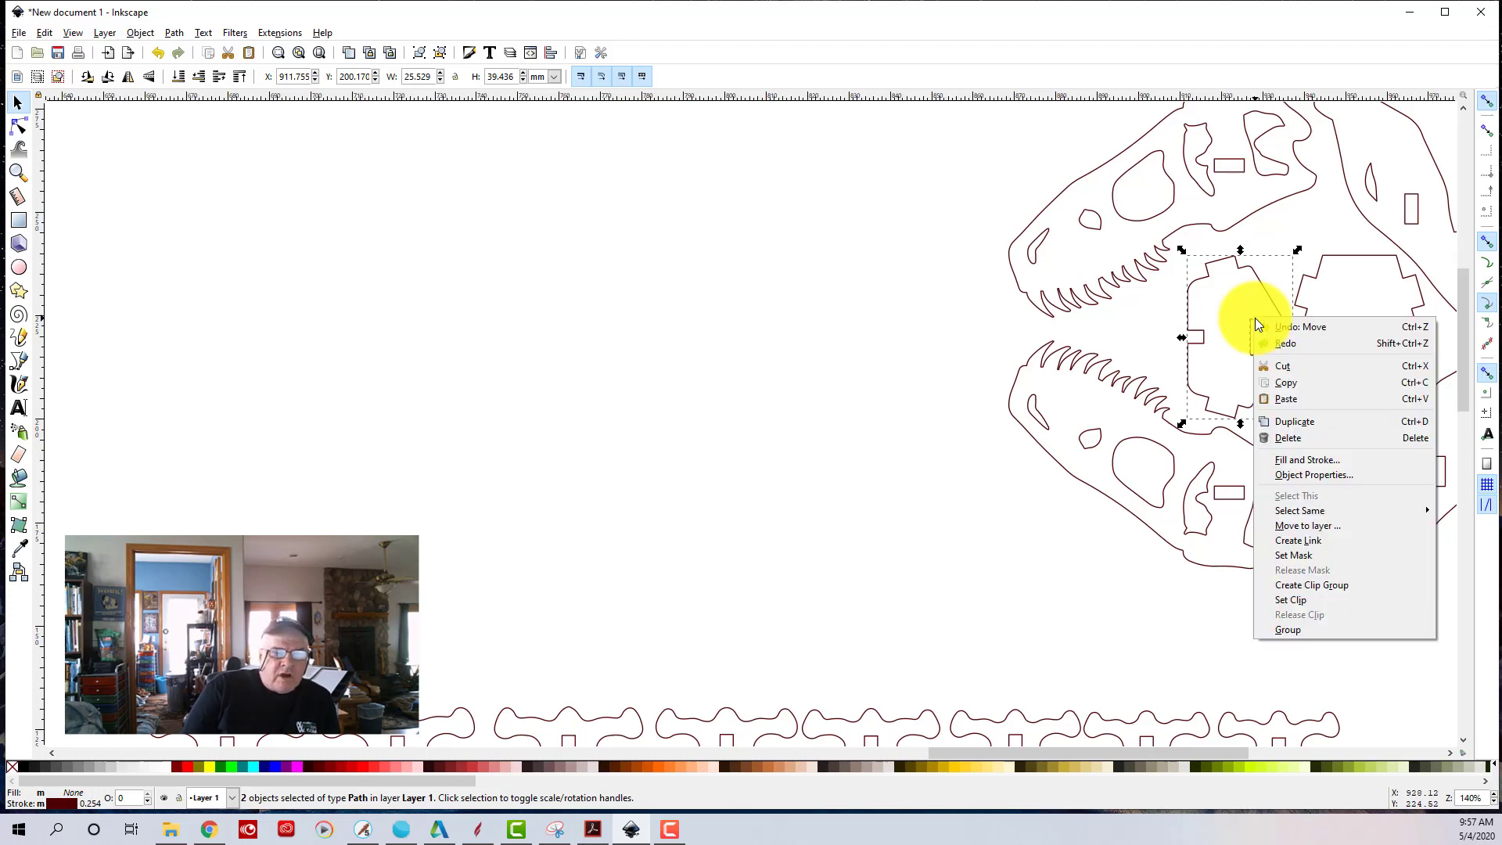
click(1275, 629)
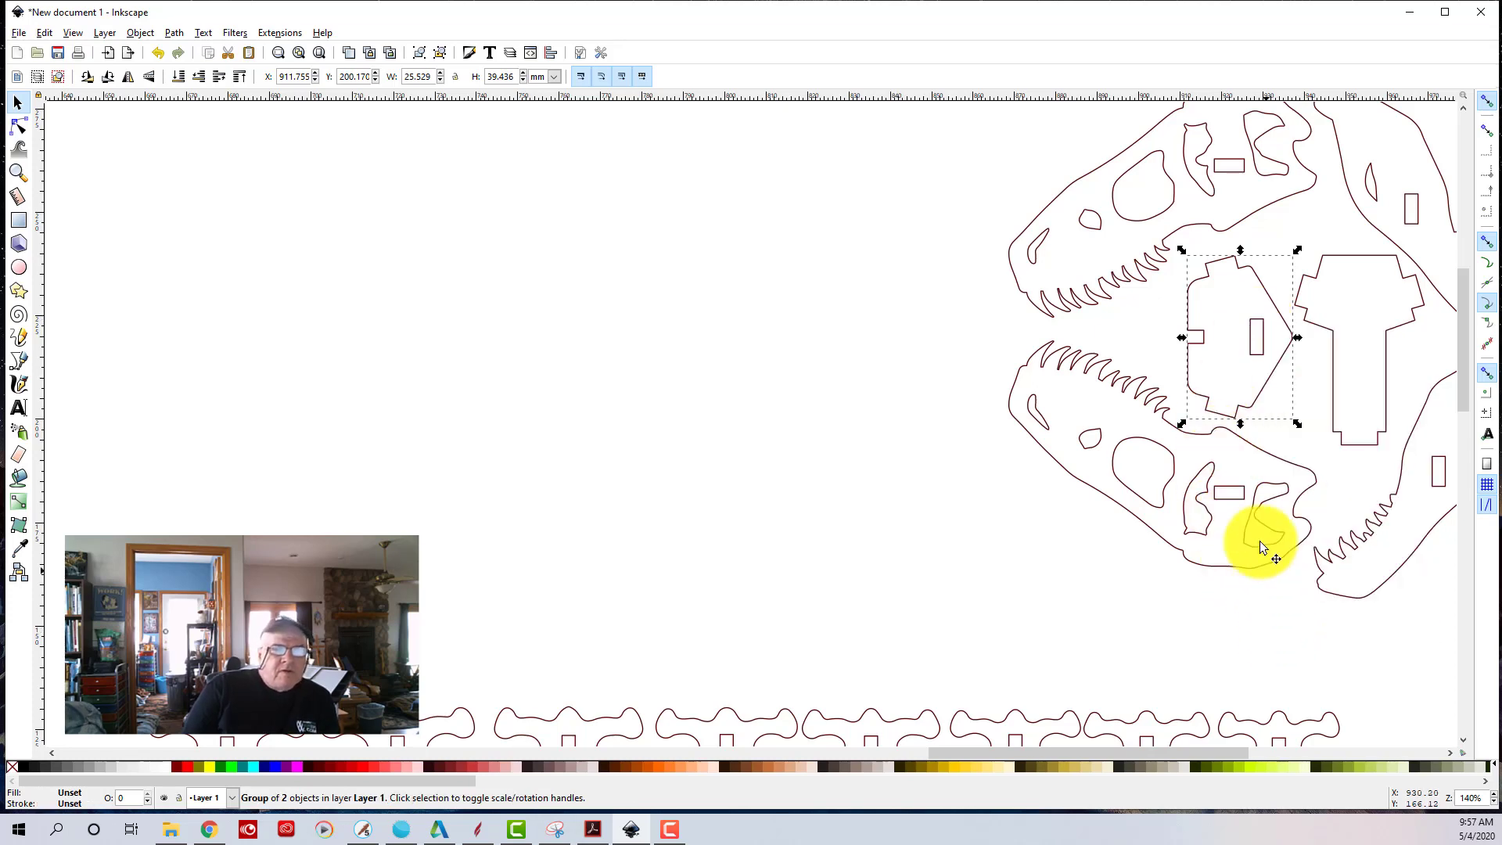
- Move the first rib piece of the upper row into the page's upper-left corner, at about X 10.2 mm, Y 150.2 mm
scroll(1236, 423, down, 2)
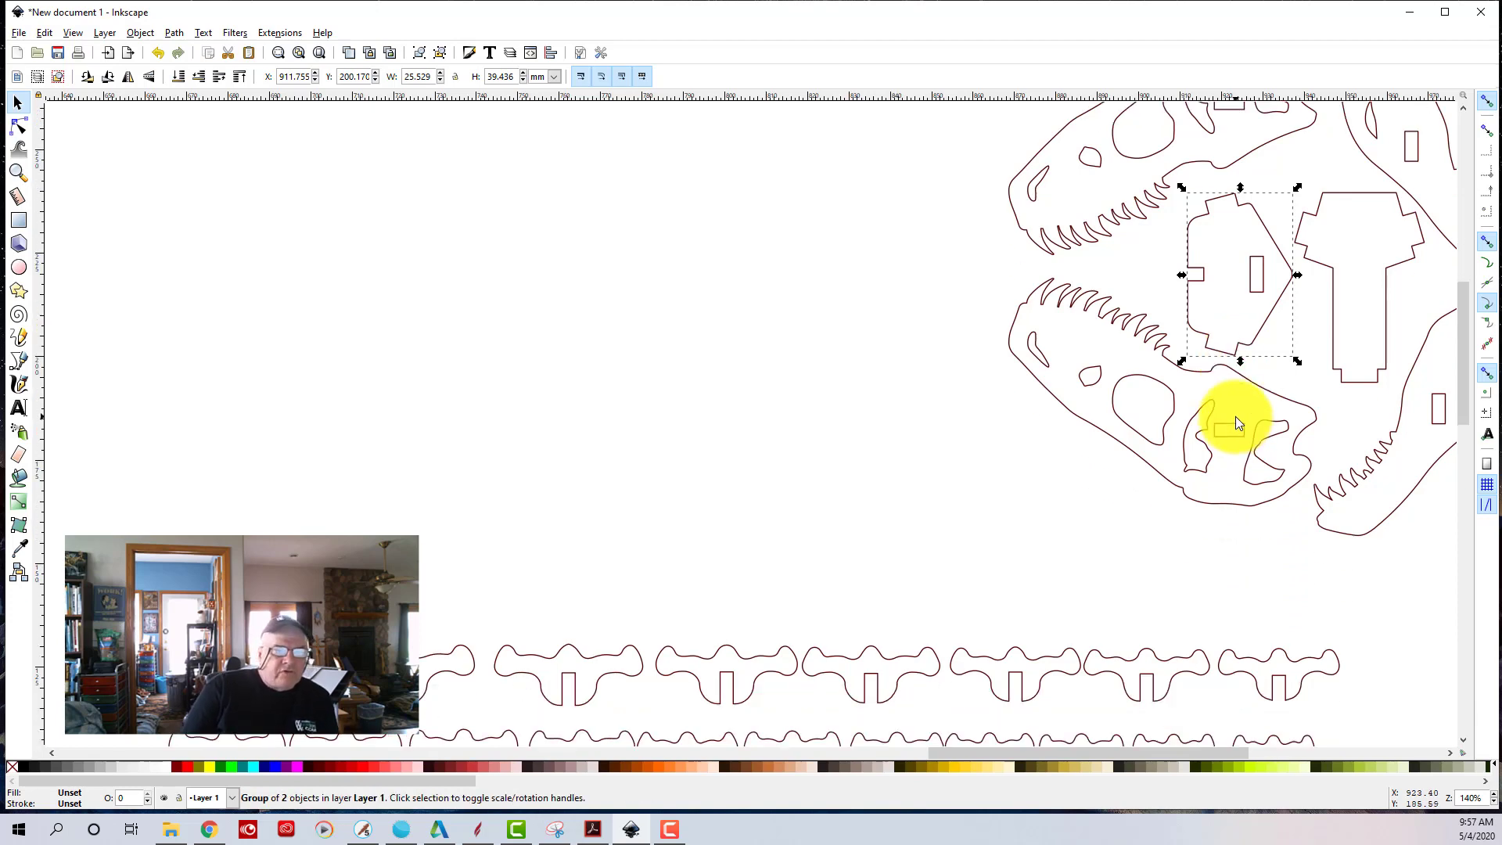
scroll(1252, 346, down, 3)
scroll(1291, 305, down, 1)
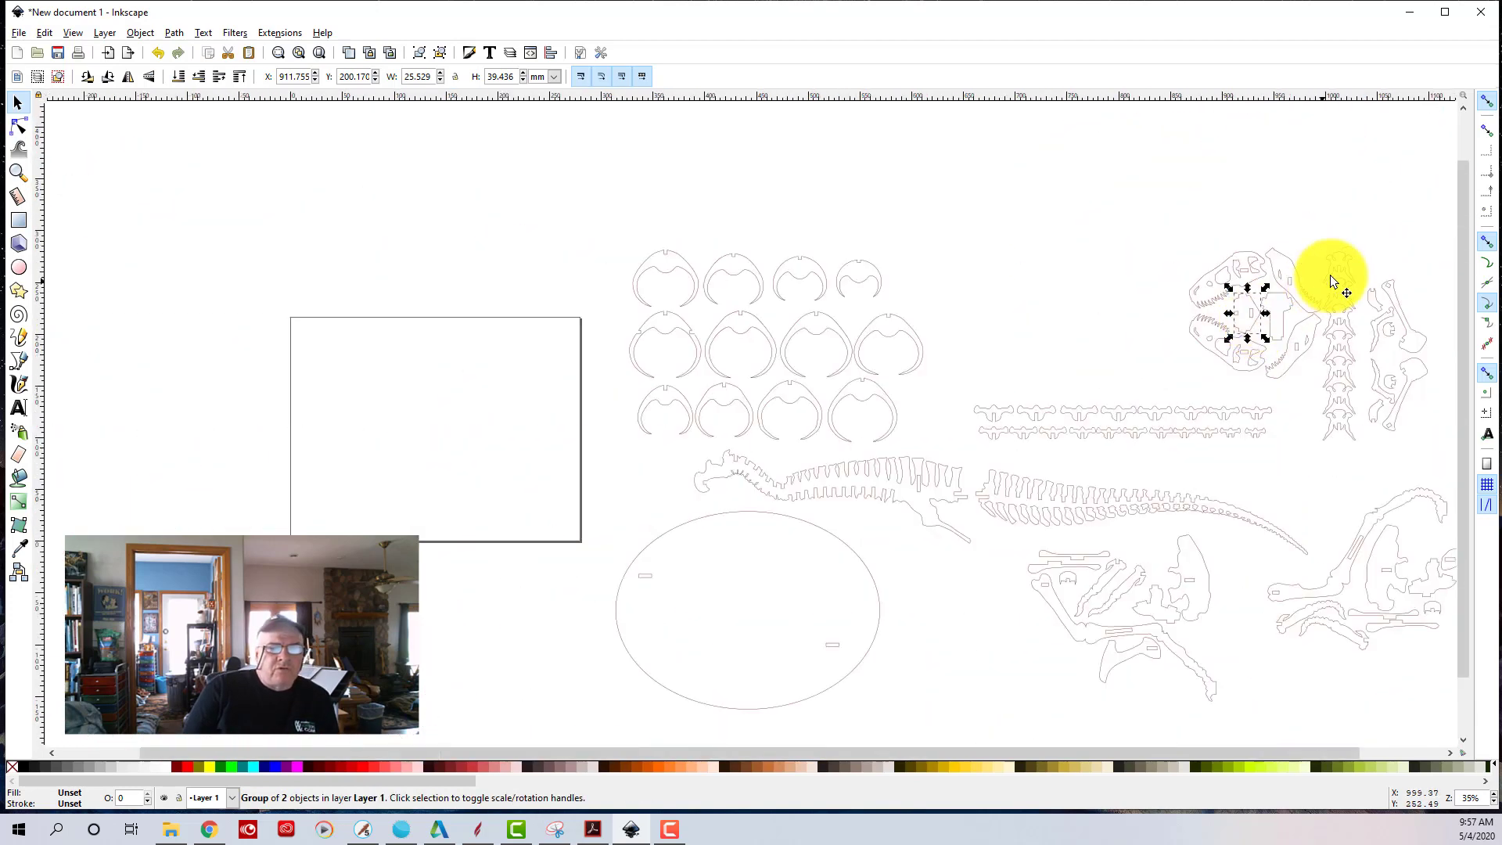
scroll(1431, 268, up, 3)
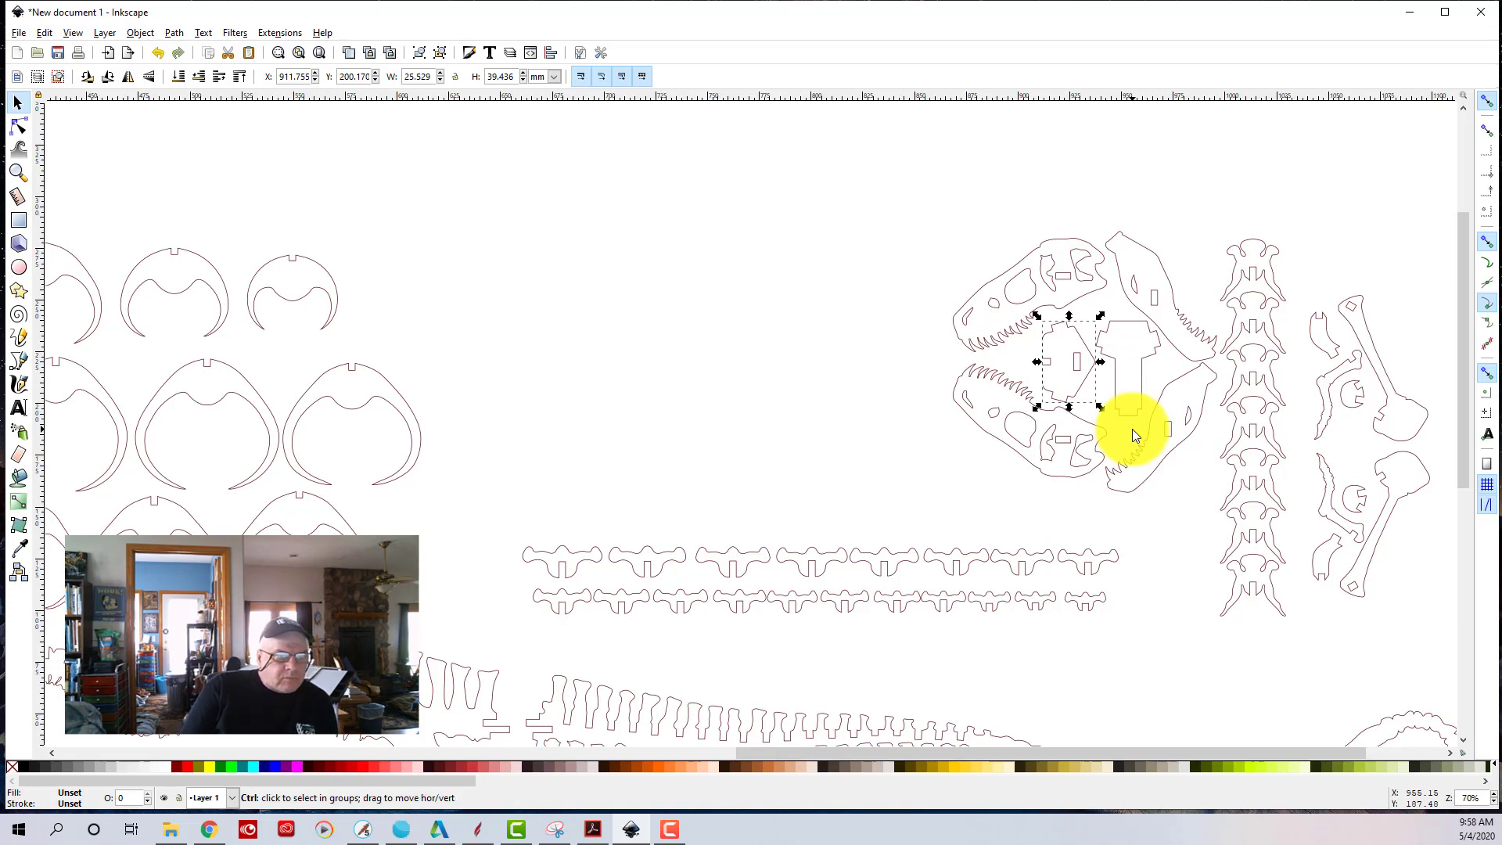
scroll(1133, 428, down, 5)
scroll(1048, 548, up, 1)
scroll(1033, 562, up, 1)
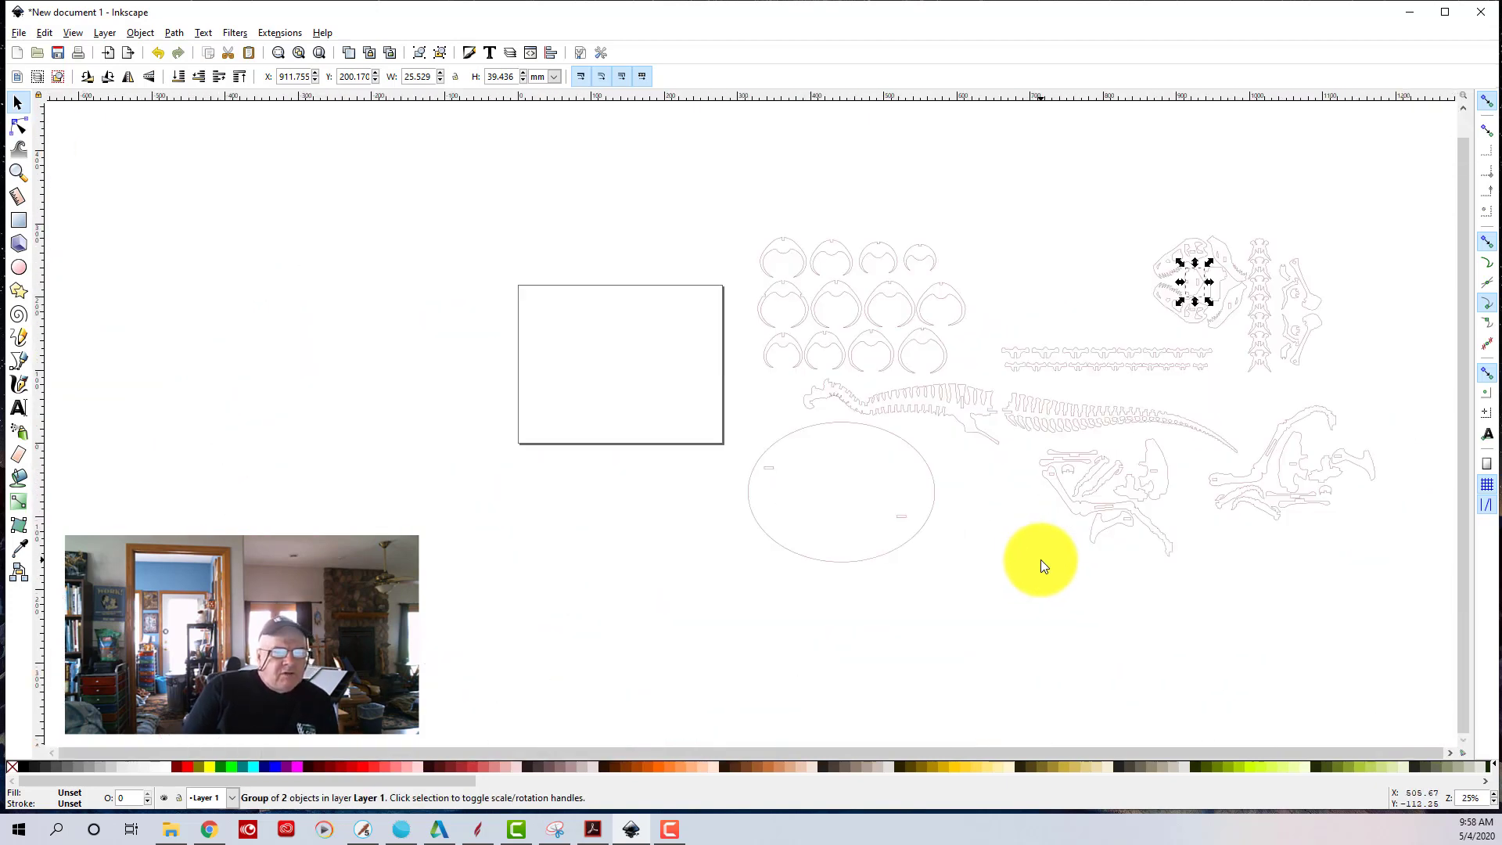
click(1063, 232)
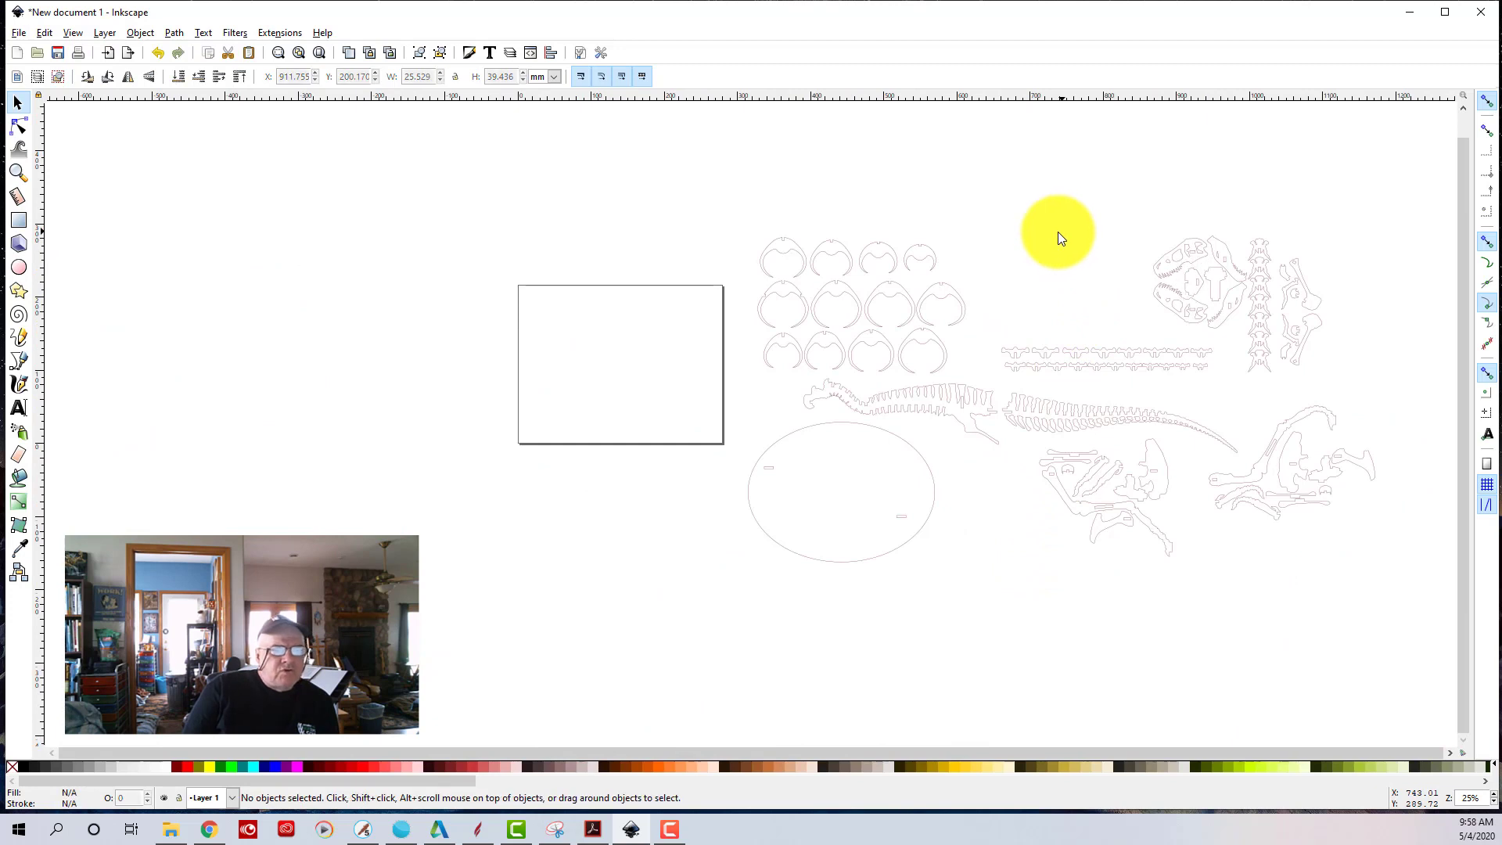
click(769, 249)
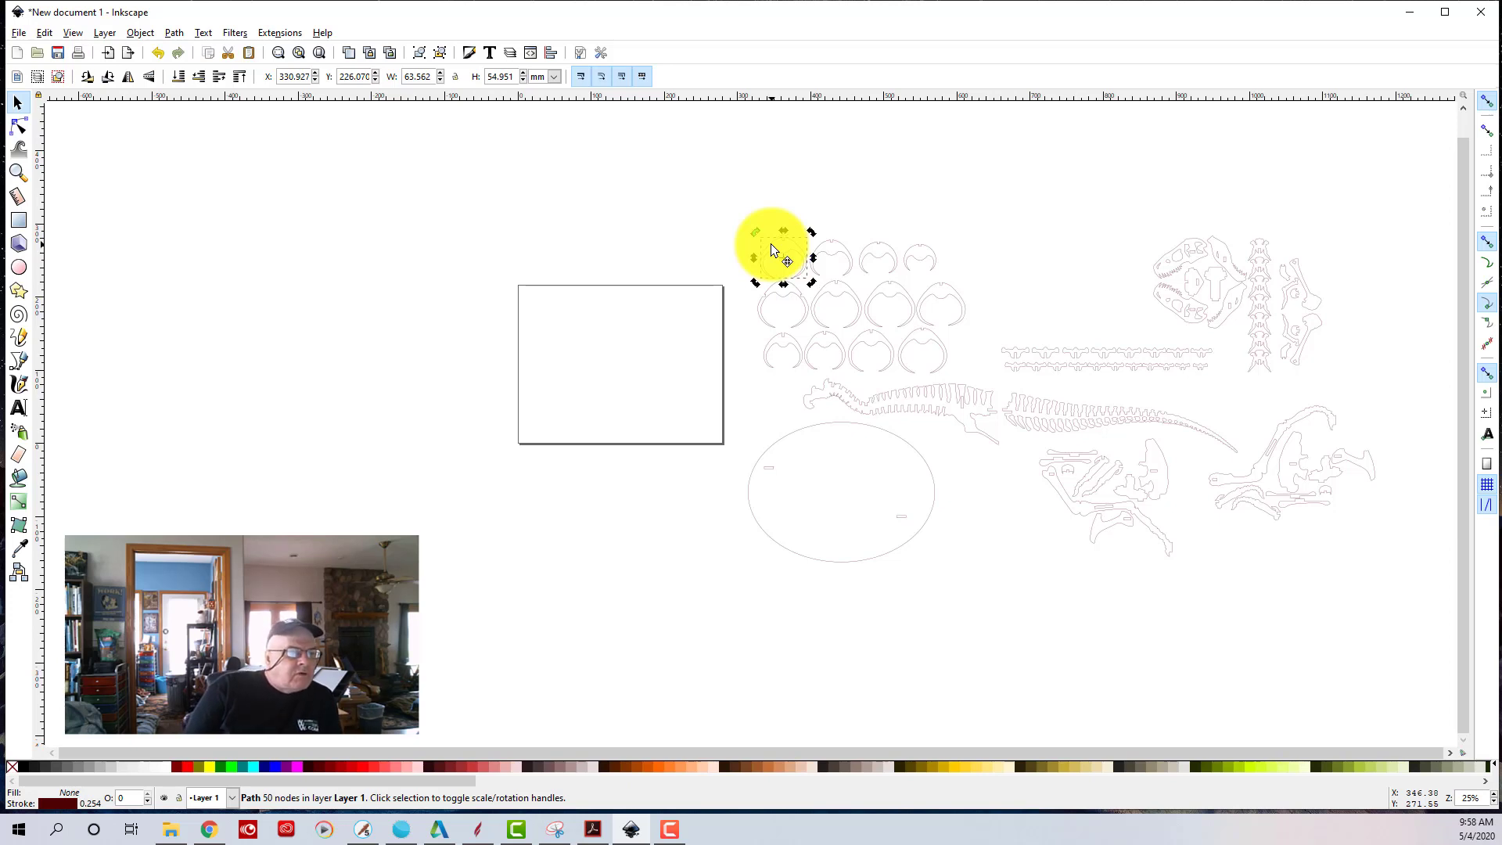
drag(768, 243, 532, 299)
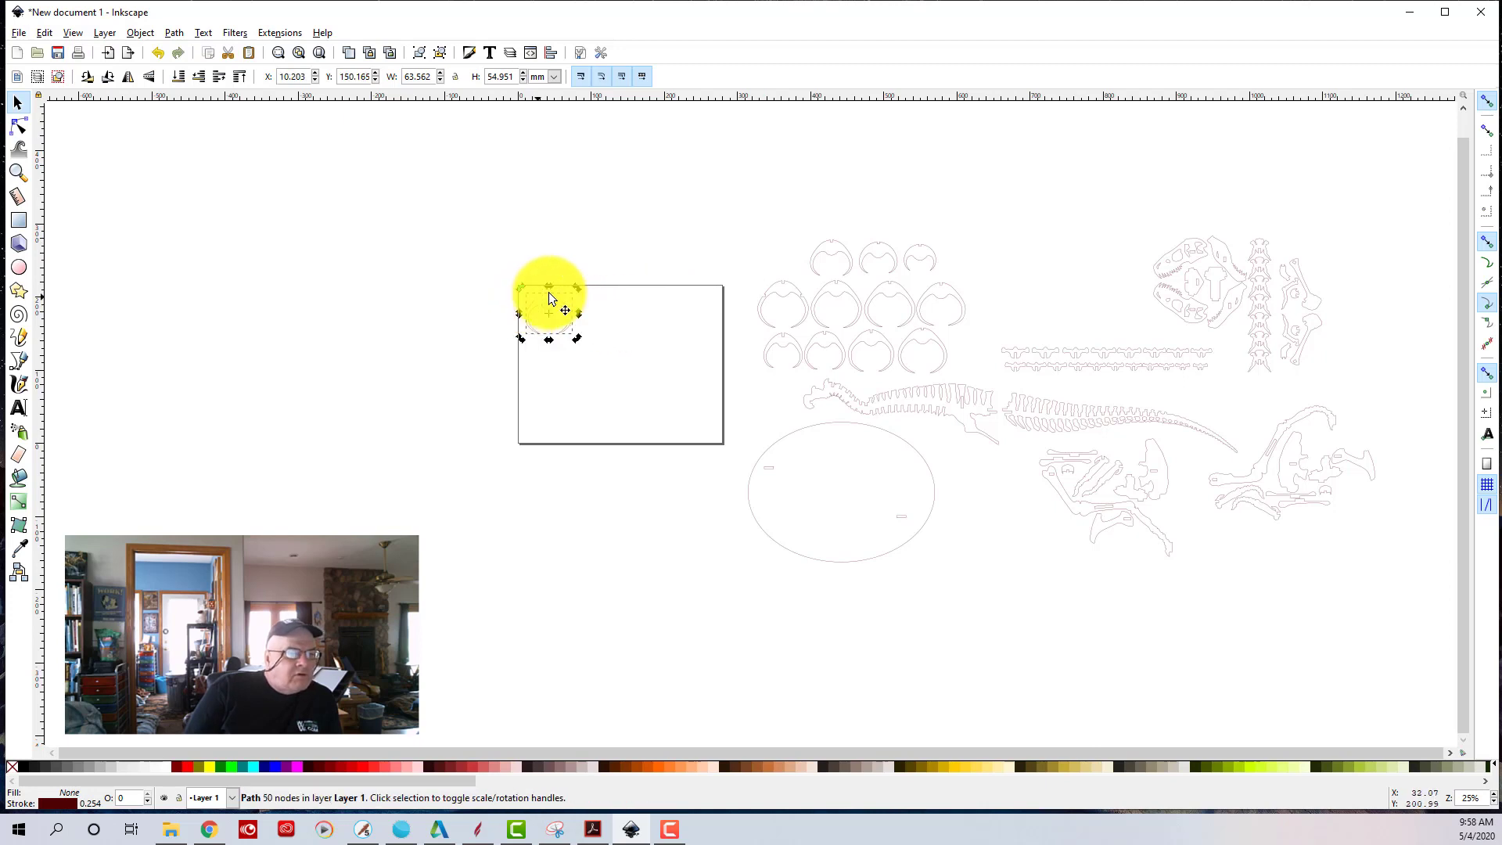
- Place the next two upper-row rib pieces beside the first on the page, at about X 85 mm and X 154 mm
click(819, 252)
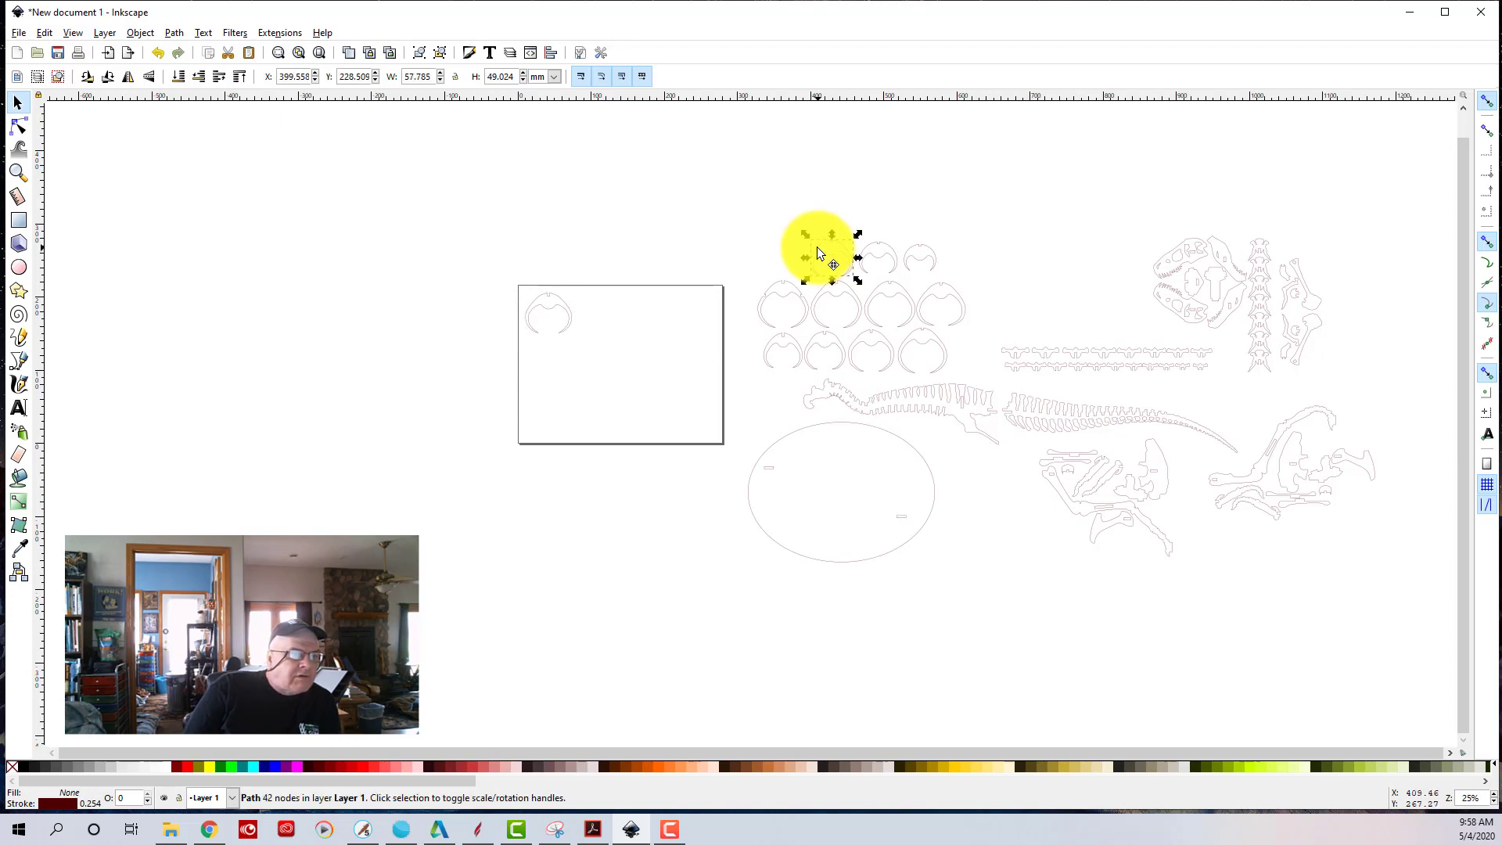
drag(806, 251, 582, 310)
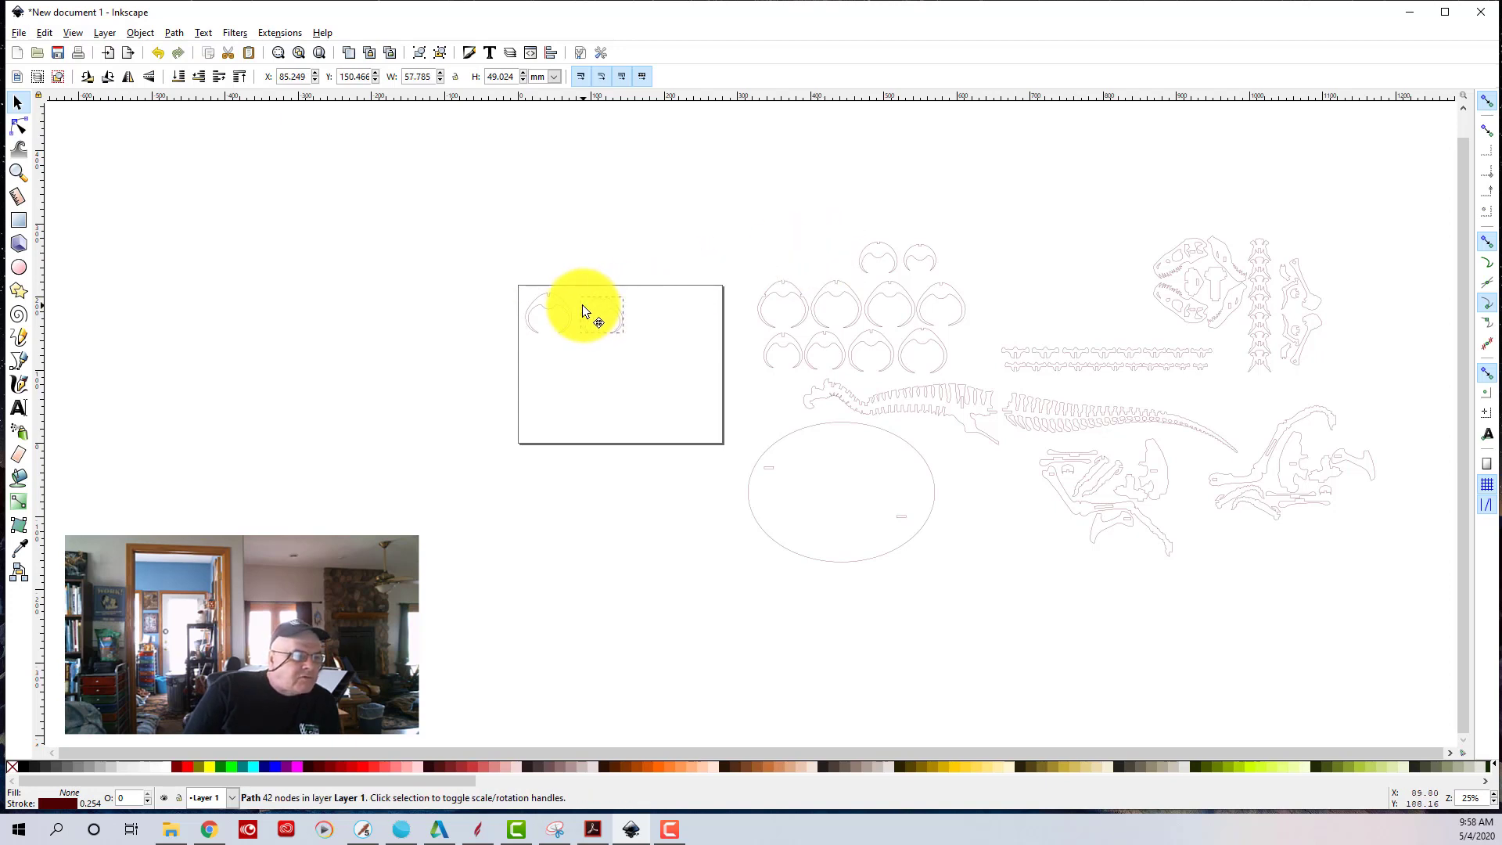
click(868, 247)
drag(867, 245, 635, 312)
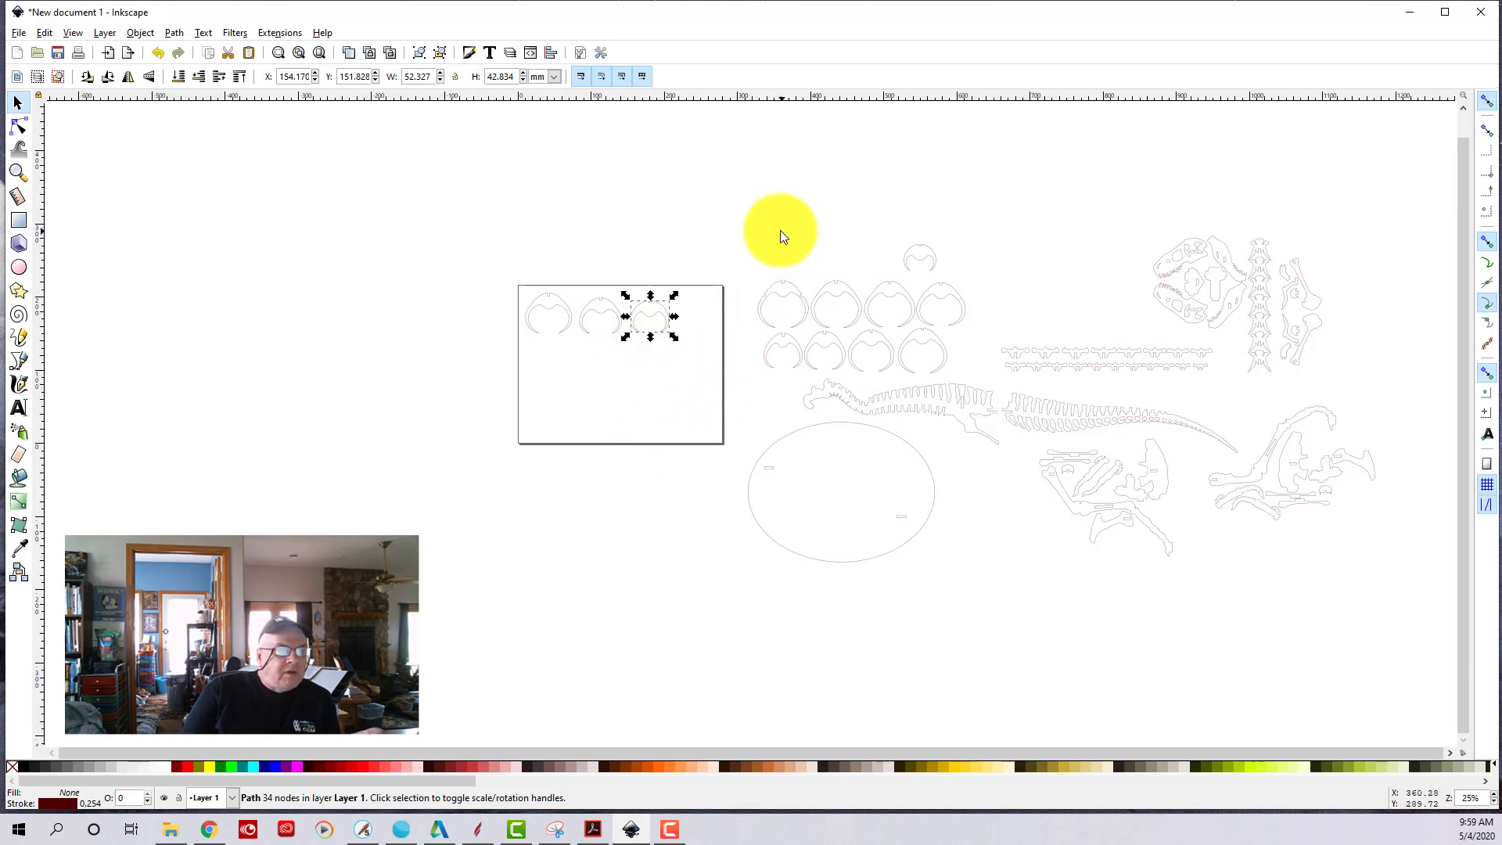
click(728, 237)
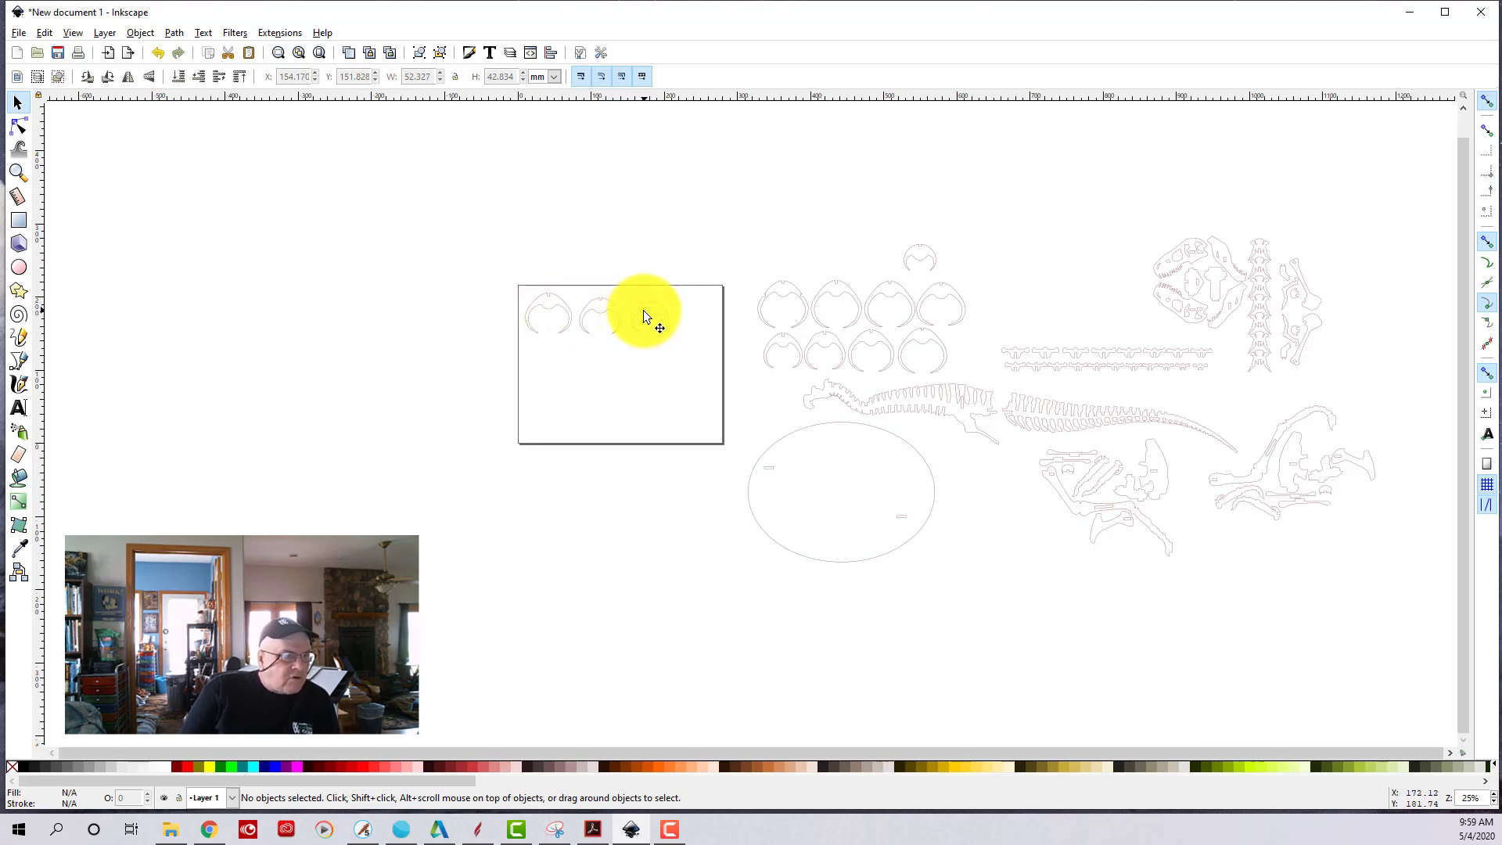
- Examine the line thickness and top notches of the rib pieces placed on the page
scroll(642, 313, up, 7)
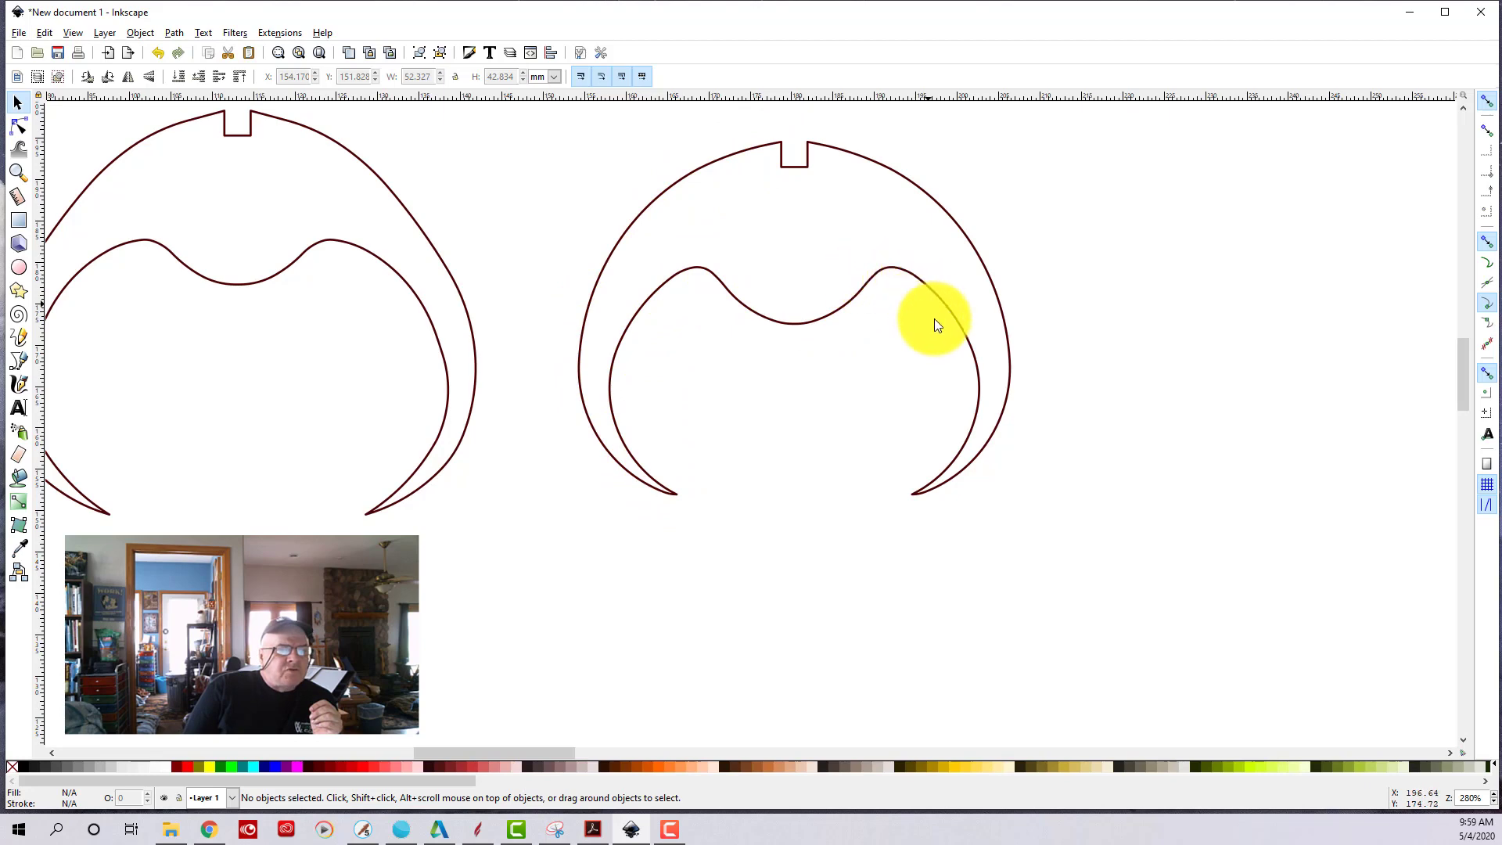
scroll(907, 344, down, 3)
scroll(940, 352, up, 4)
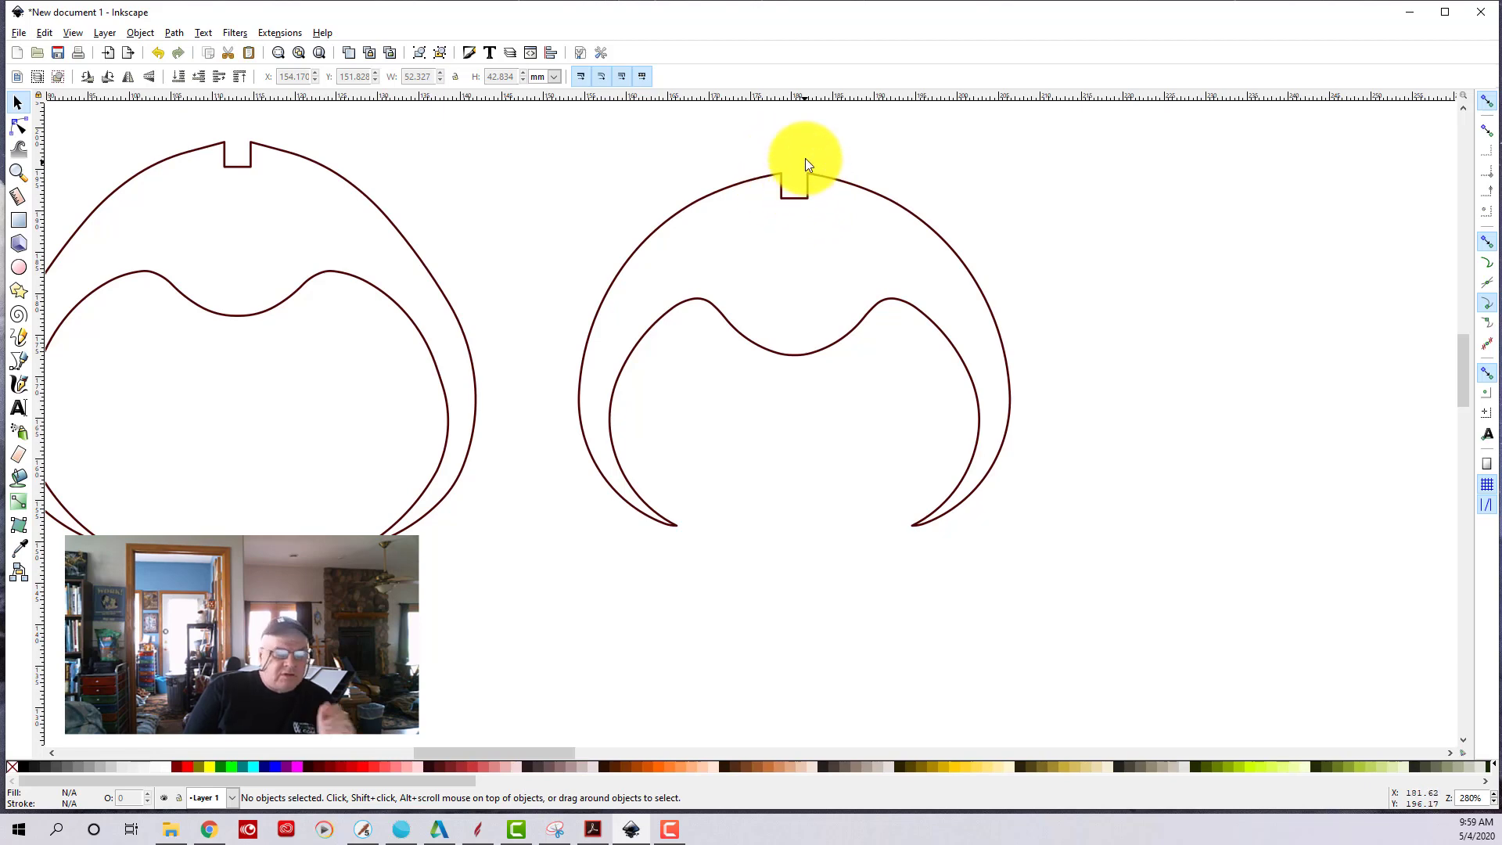
scroll(887, 244, down, 4)
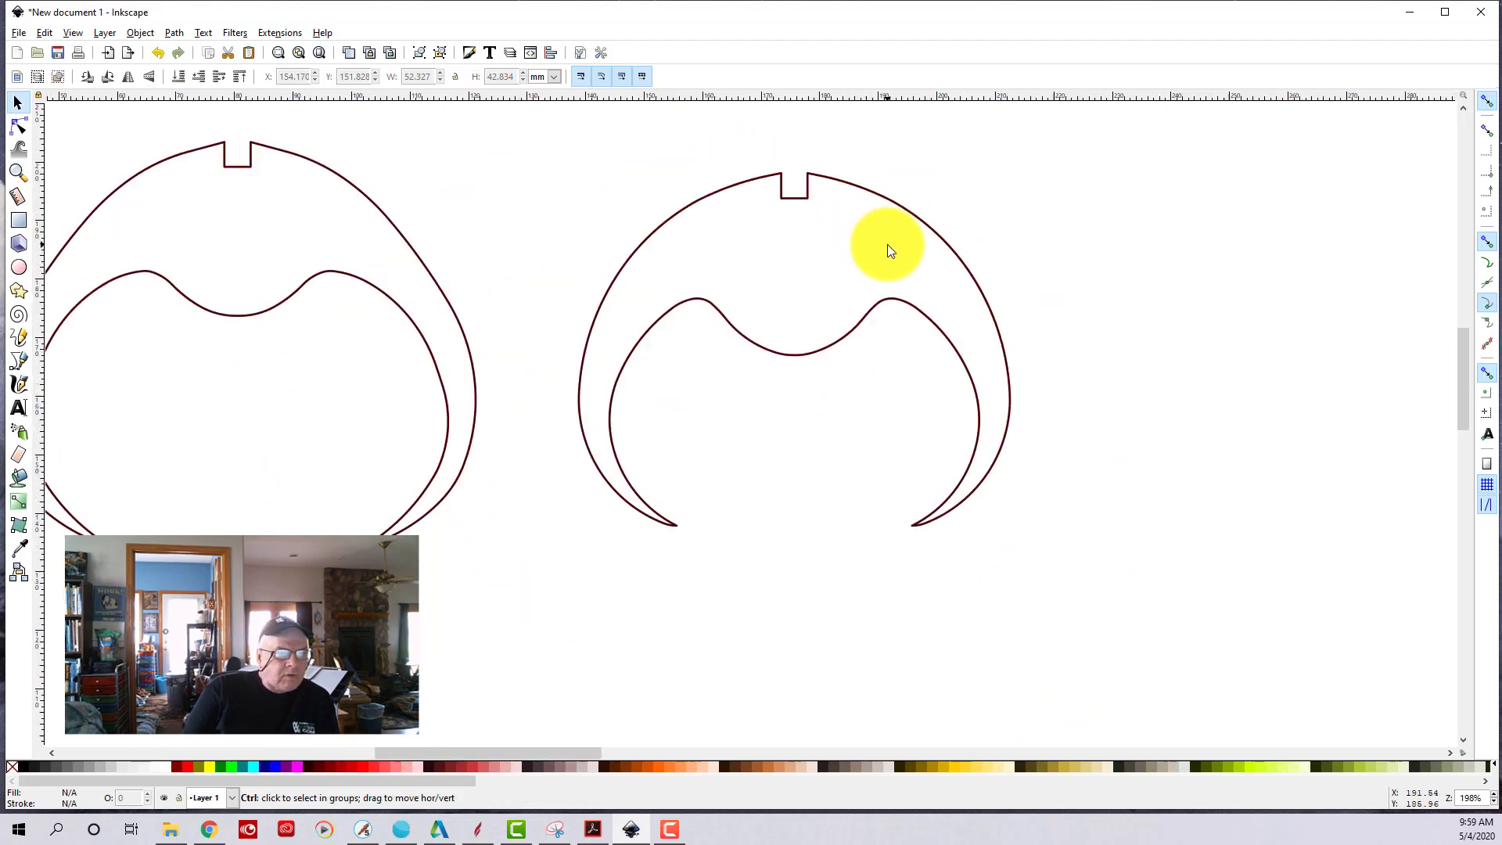
scroll(858, 228, down, 2)
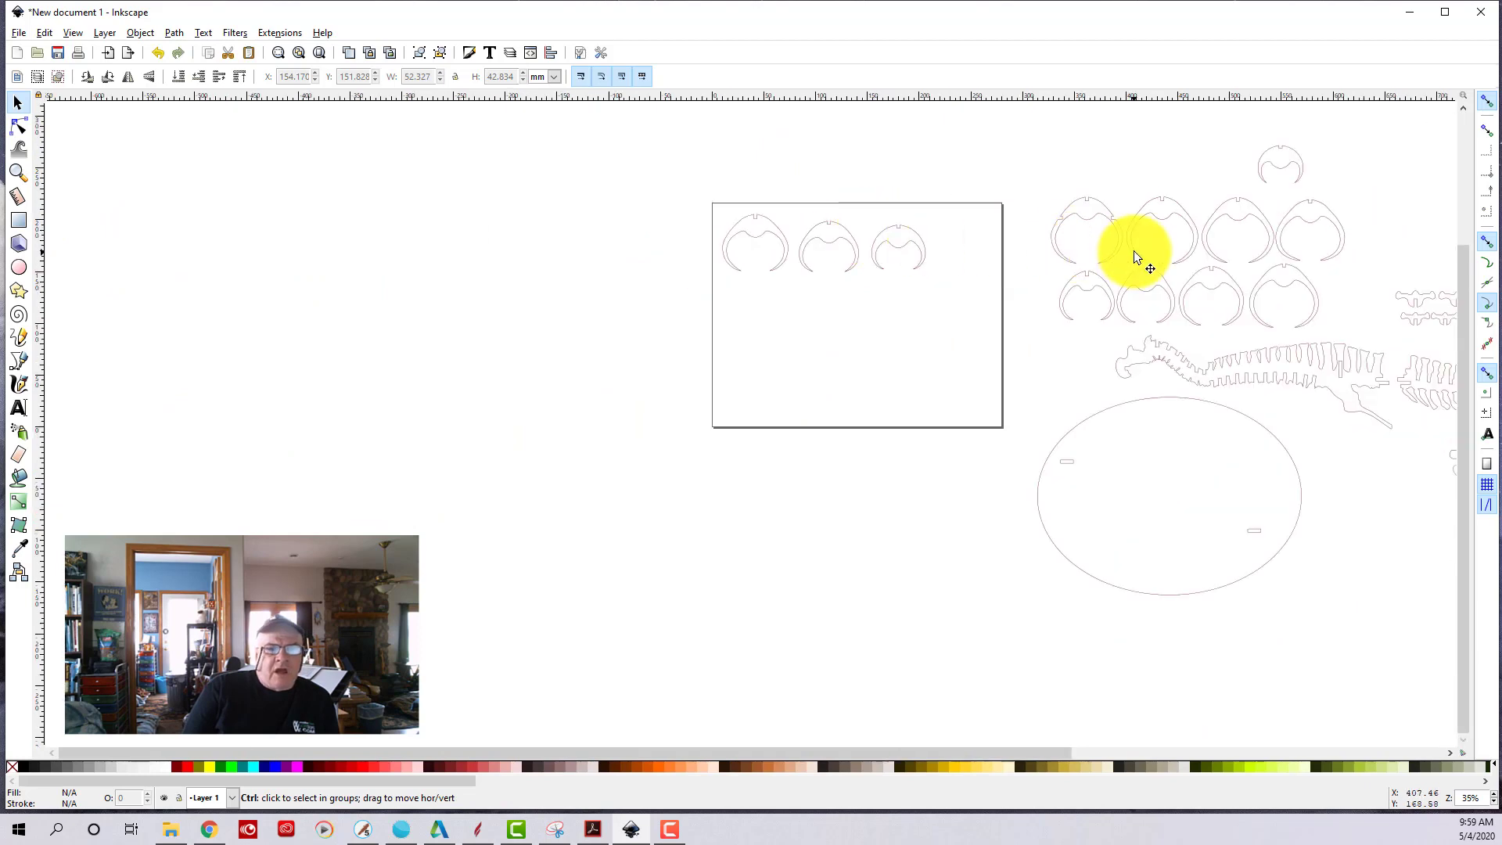
scroll(1283, 248, up, 1)
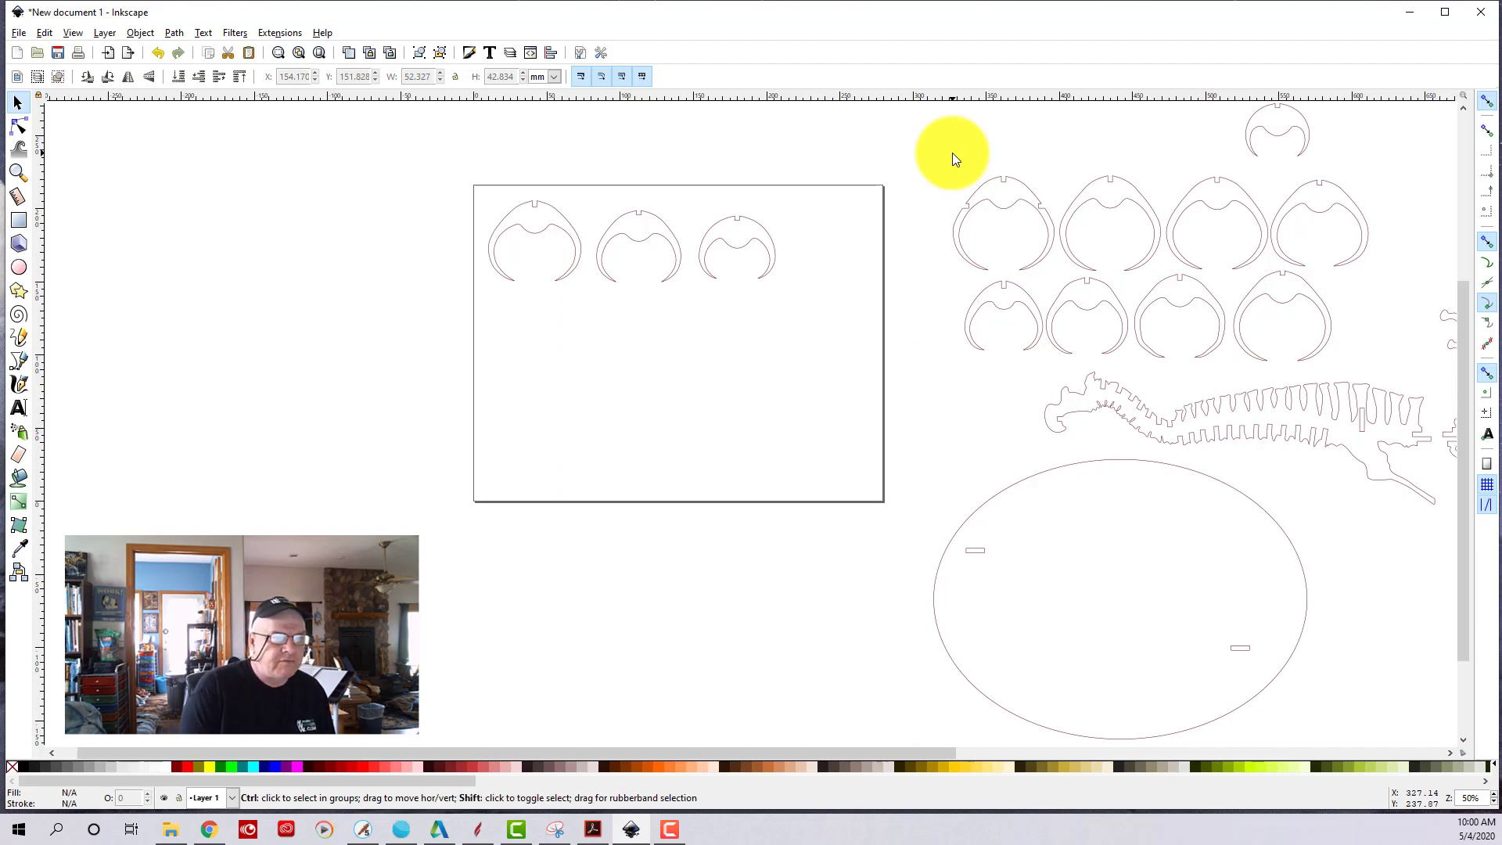
- Set the stroke width of all pattern pieces to 0.25 mm, with everything on and around the page selected
key(ctrl+shift+f)
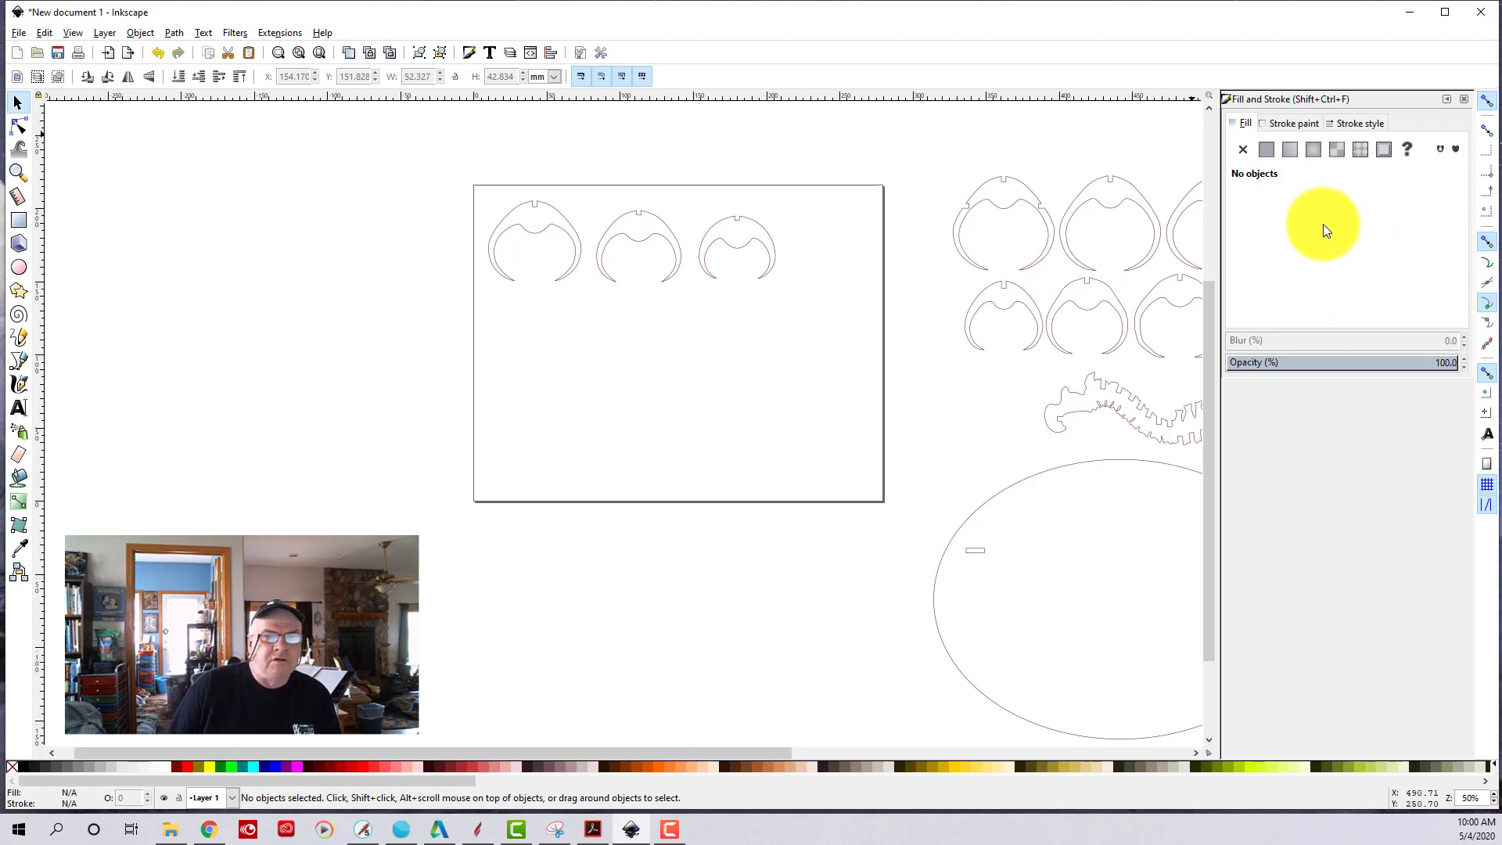
click(1356, 125)
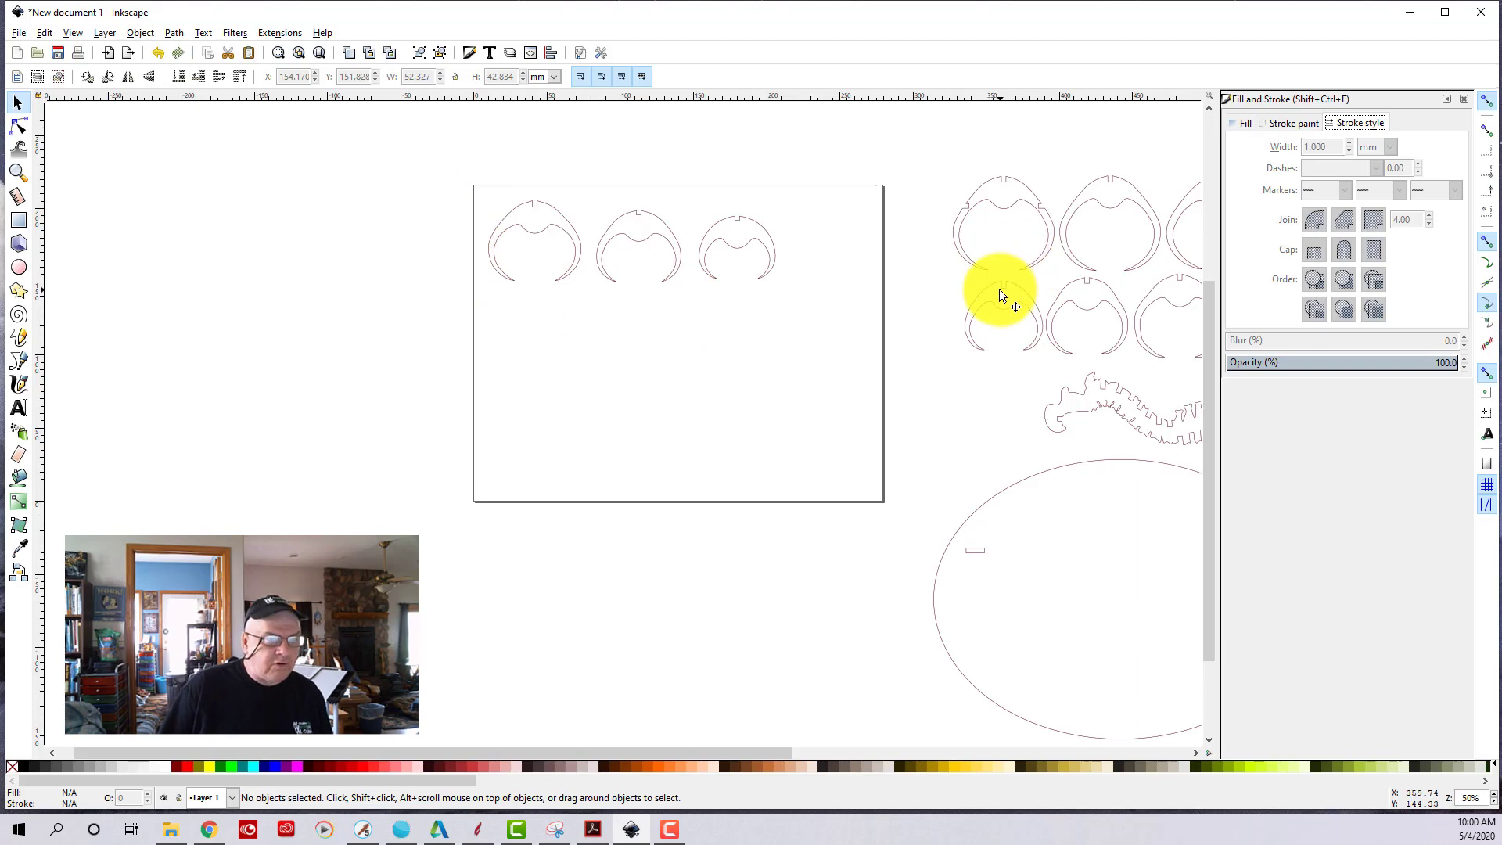
scroll(994, 293, down, 5)
scroll(1108, 283, up, 2)
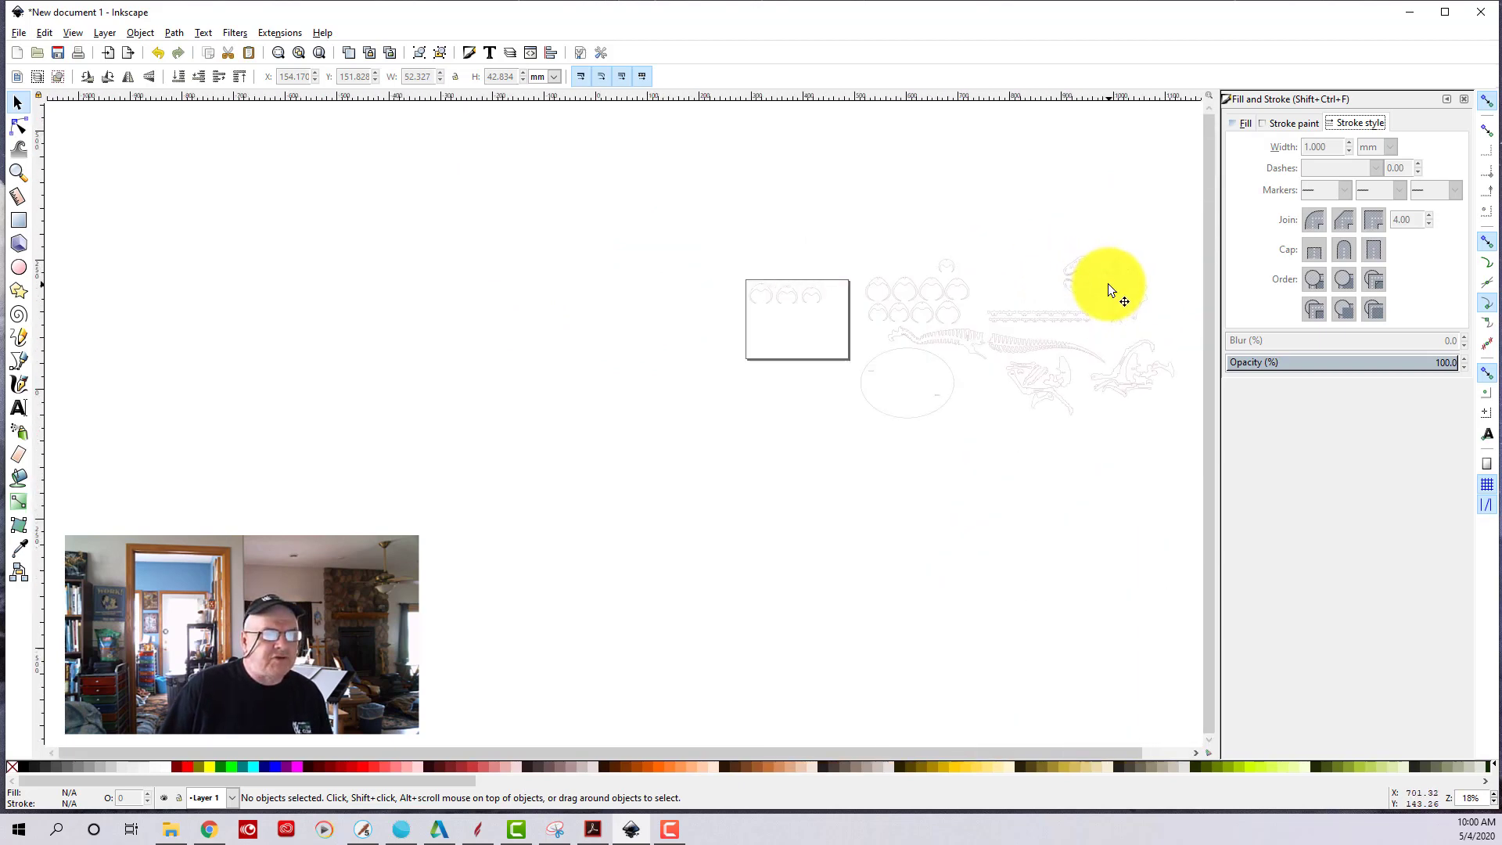
scroll(1126, 290, up, 1)
scroll(1158, 305, down, 2)
scroll(1177, 311, up, 2)
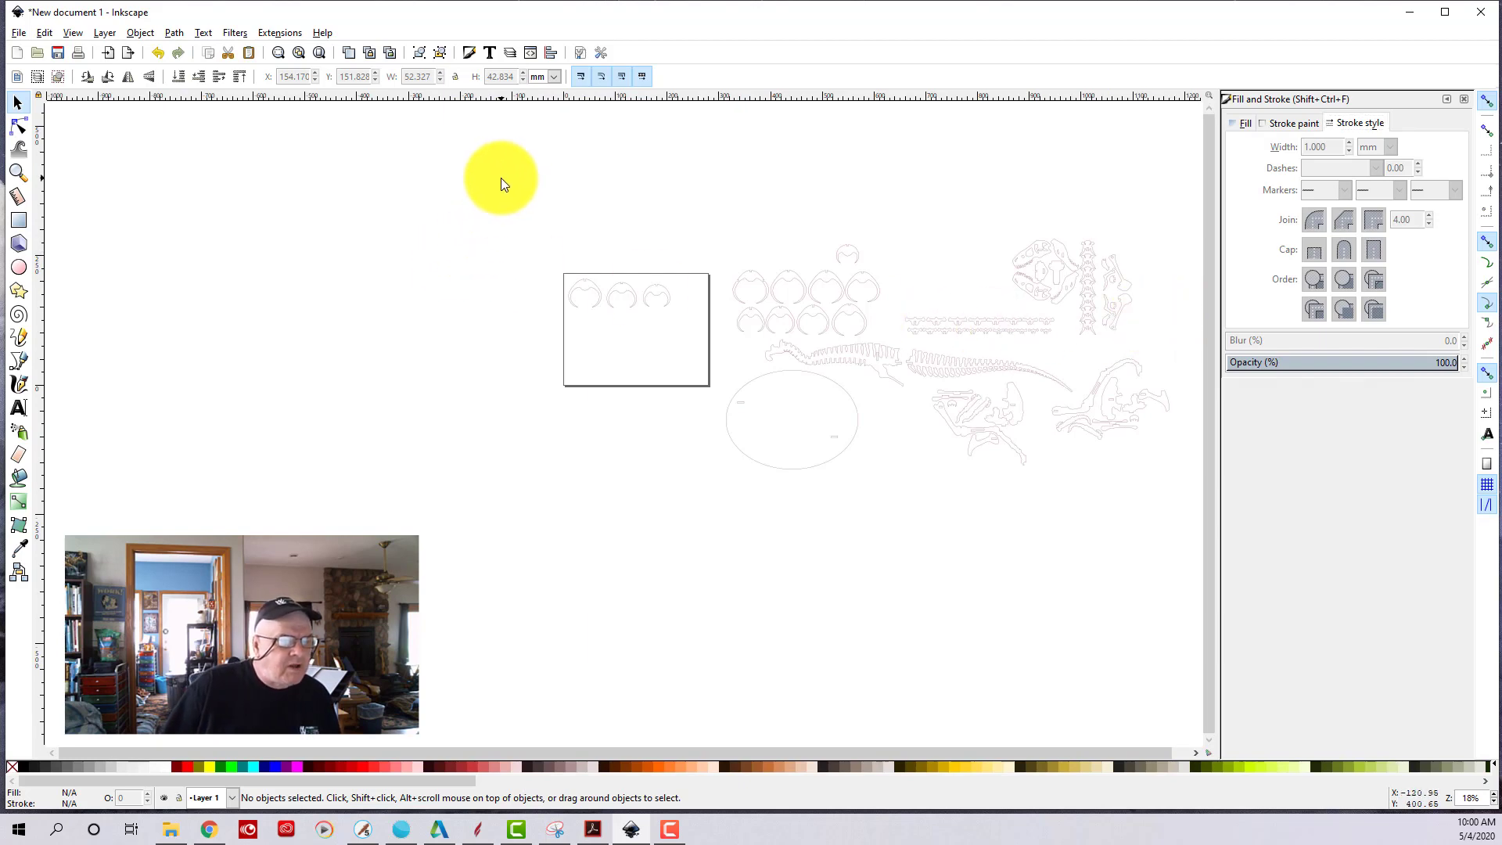
drag(501, 177, 1194, 524)
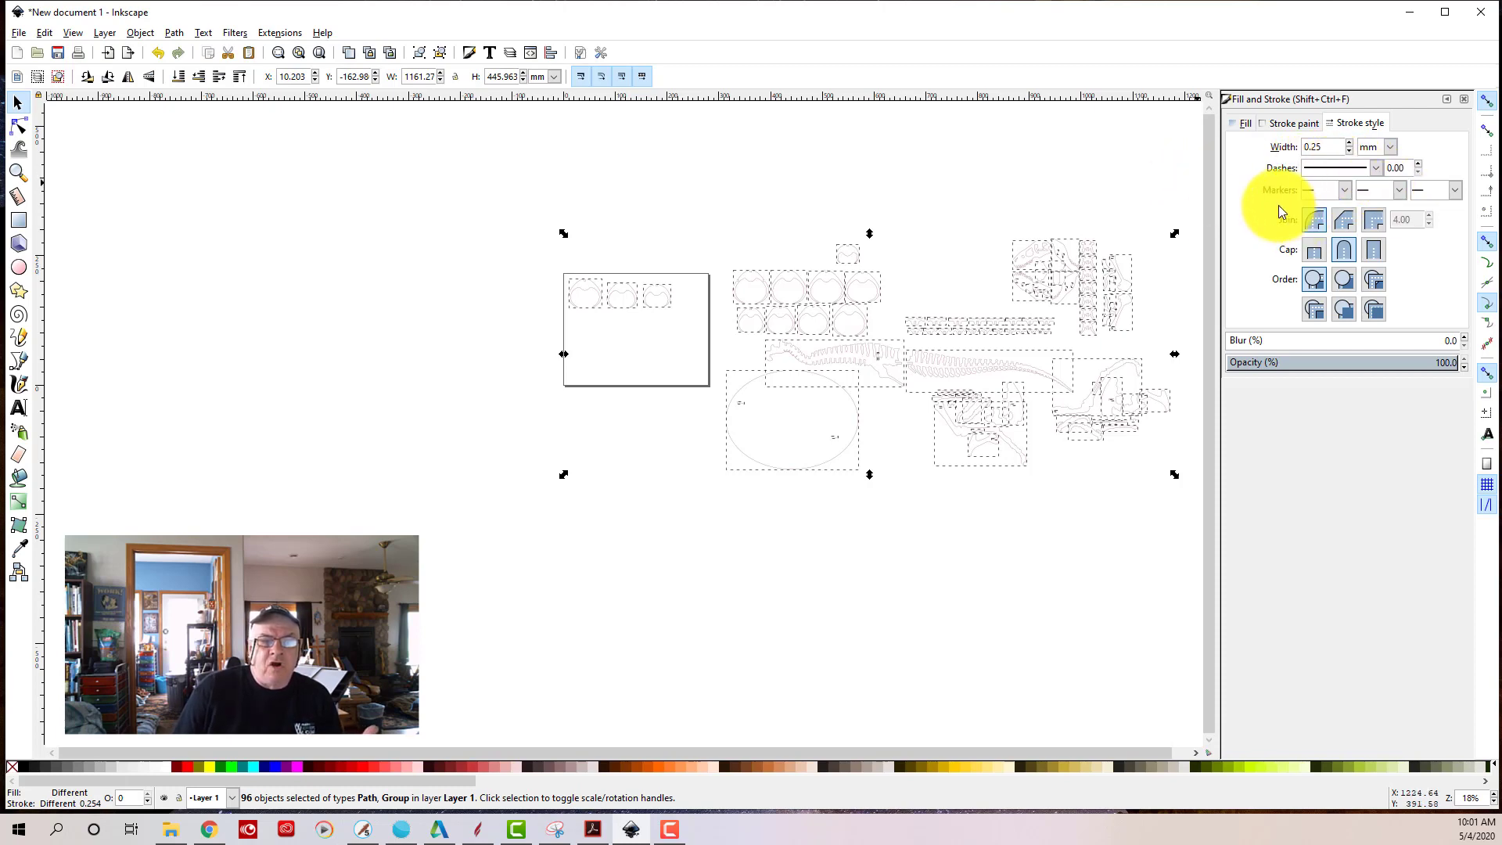
click(1465, 104)
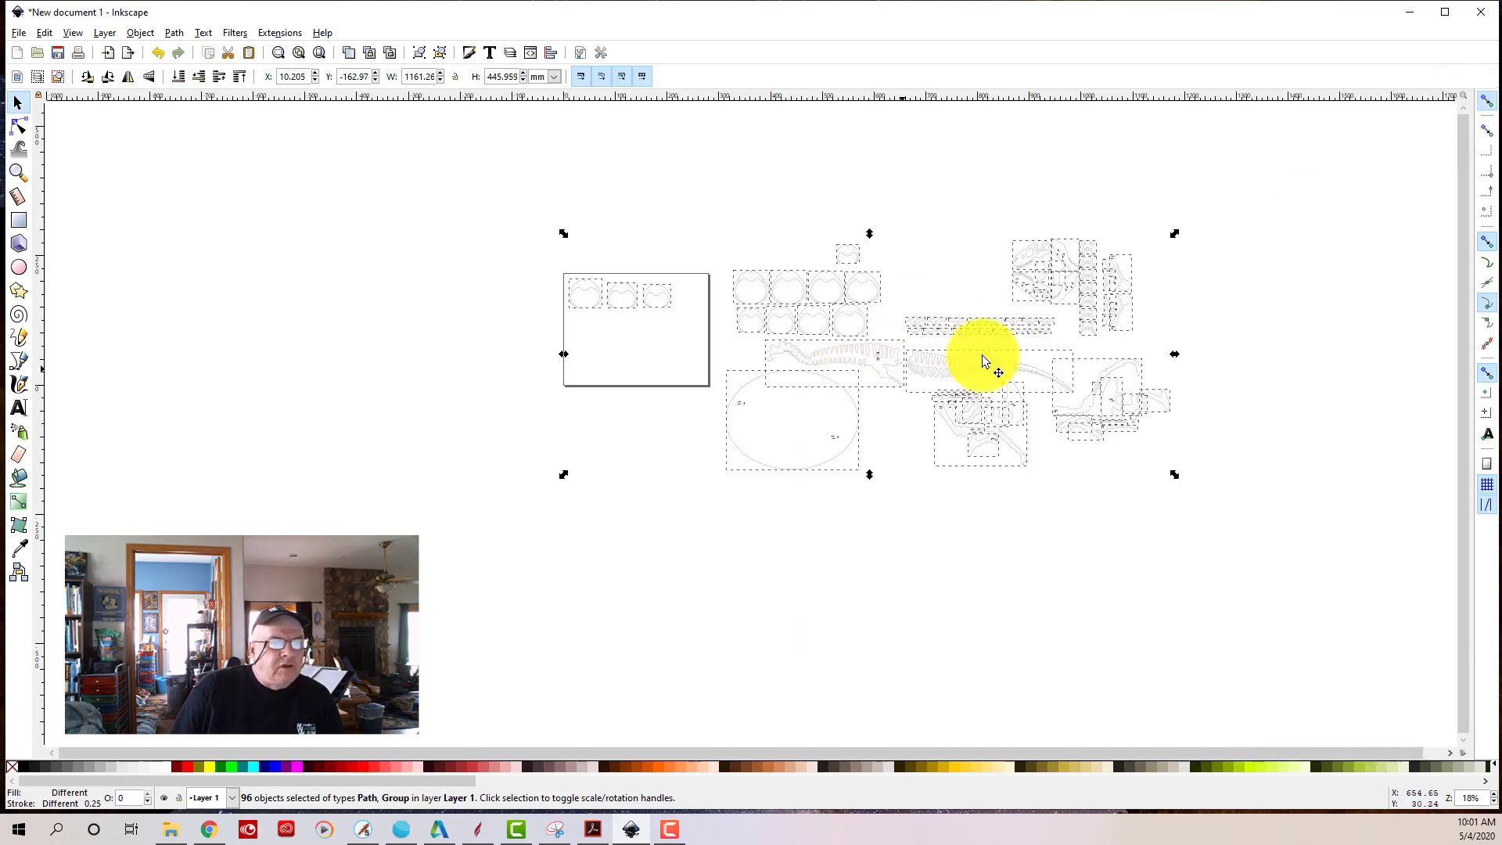
click(899, 186)
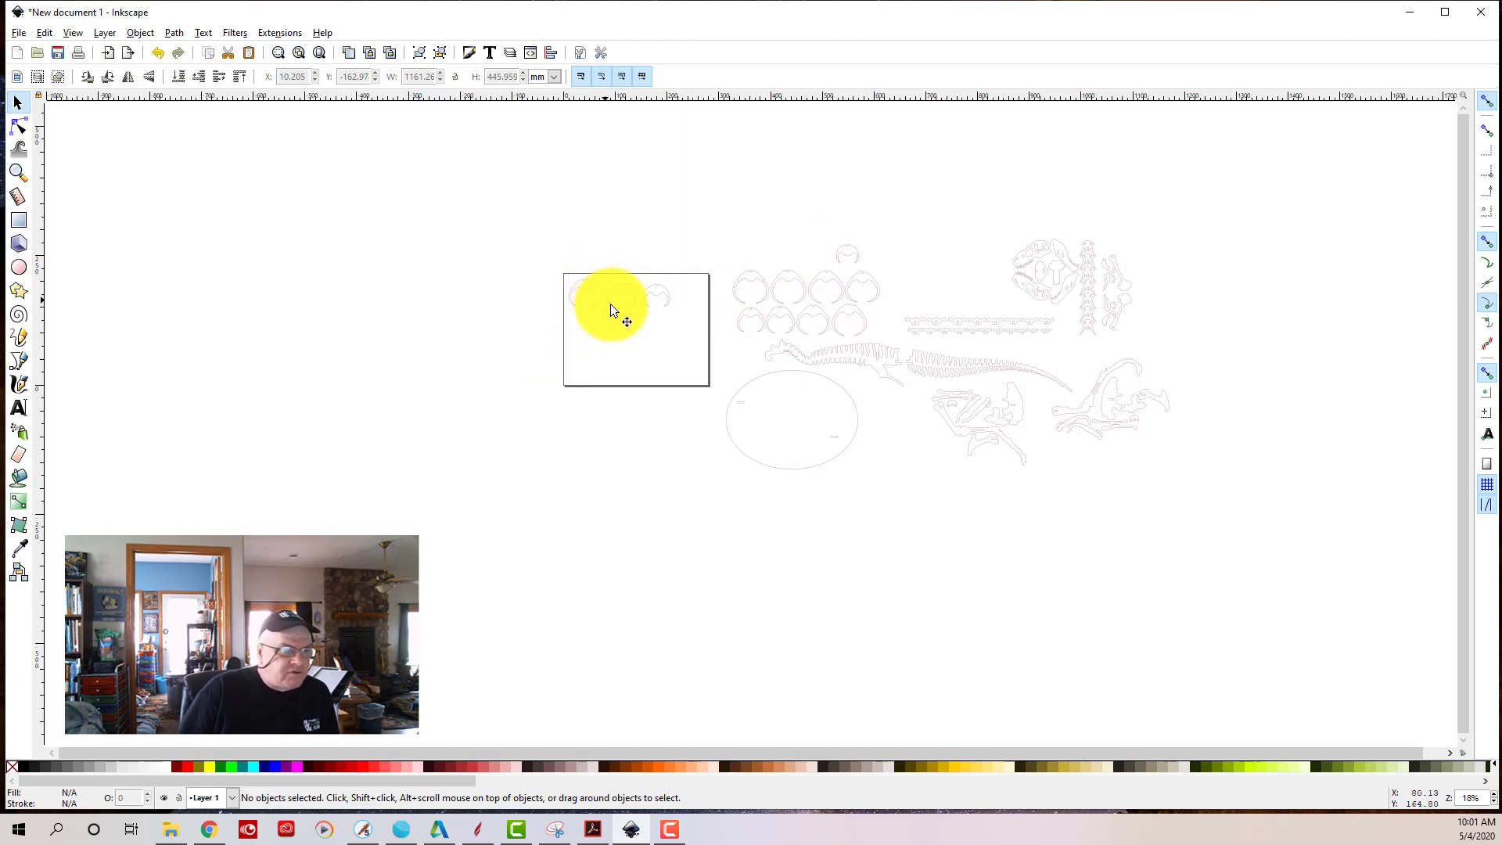
- Start saving the document under a new name with Portable Document Format (*.pdf) as the file type
scroll(581, 306, up, 2)
scroll(618, 336, down, 1)
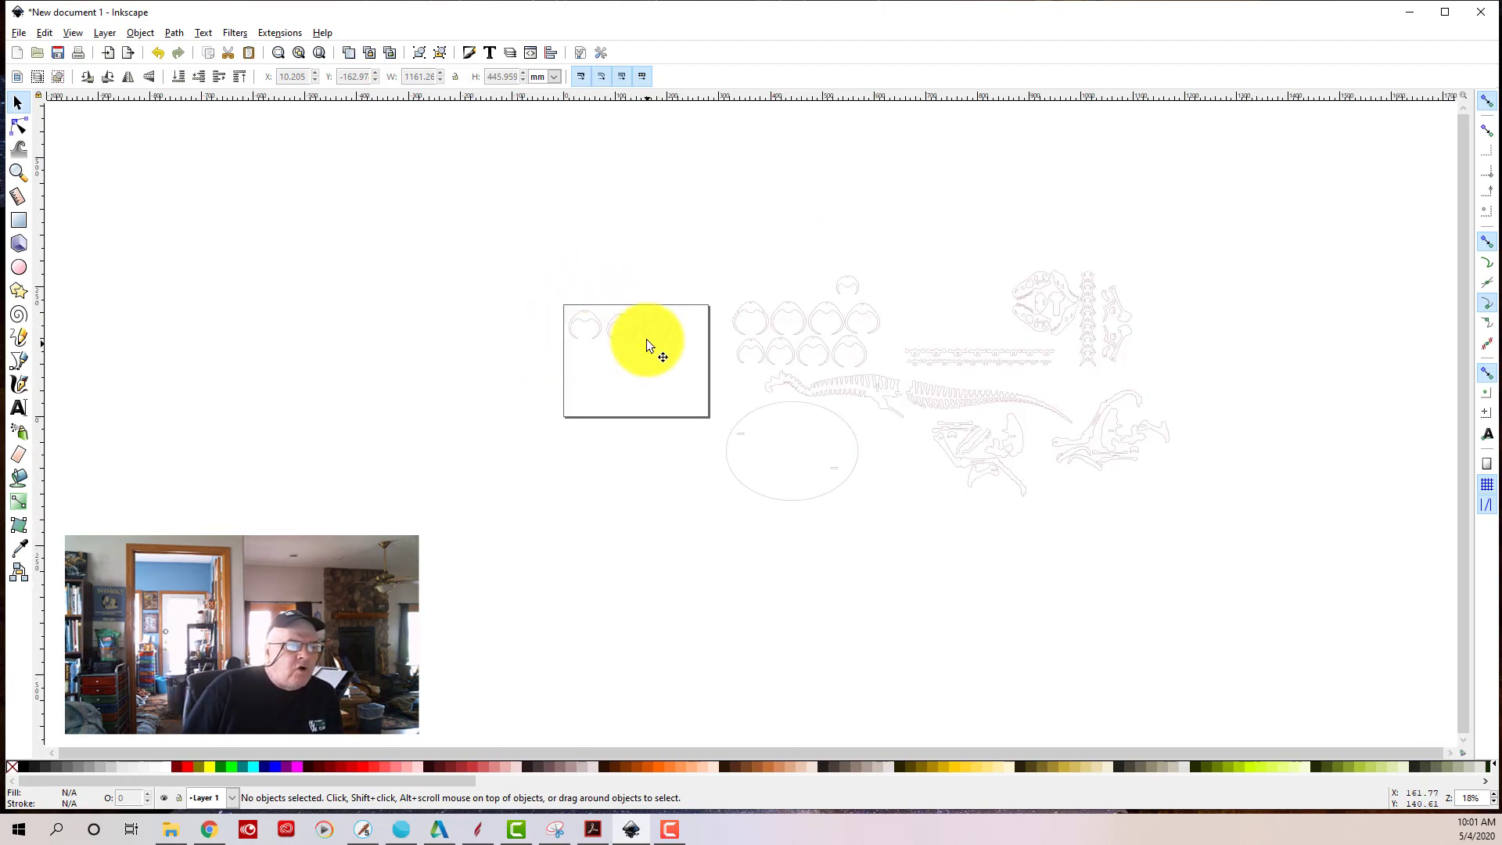
scroll(698, 316, up, 4)
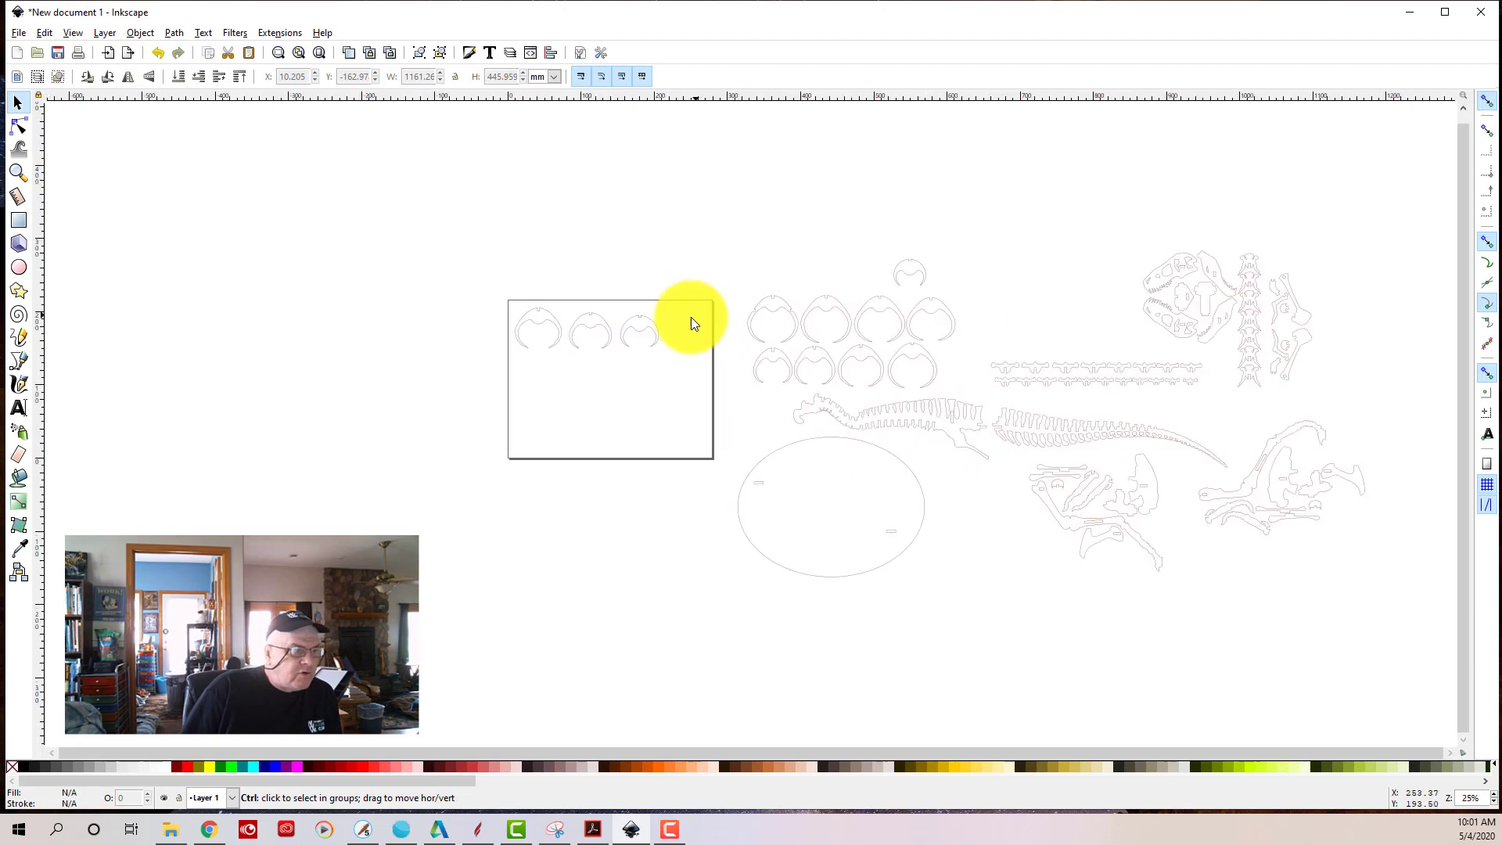
scroll(452, 182, down, 1)
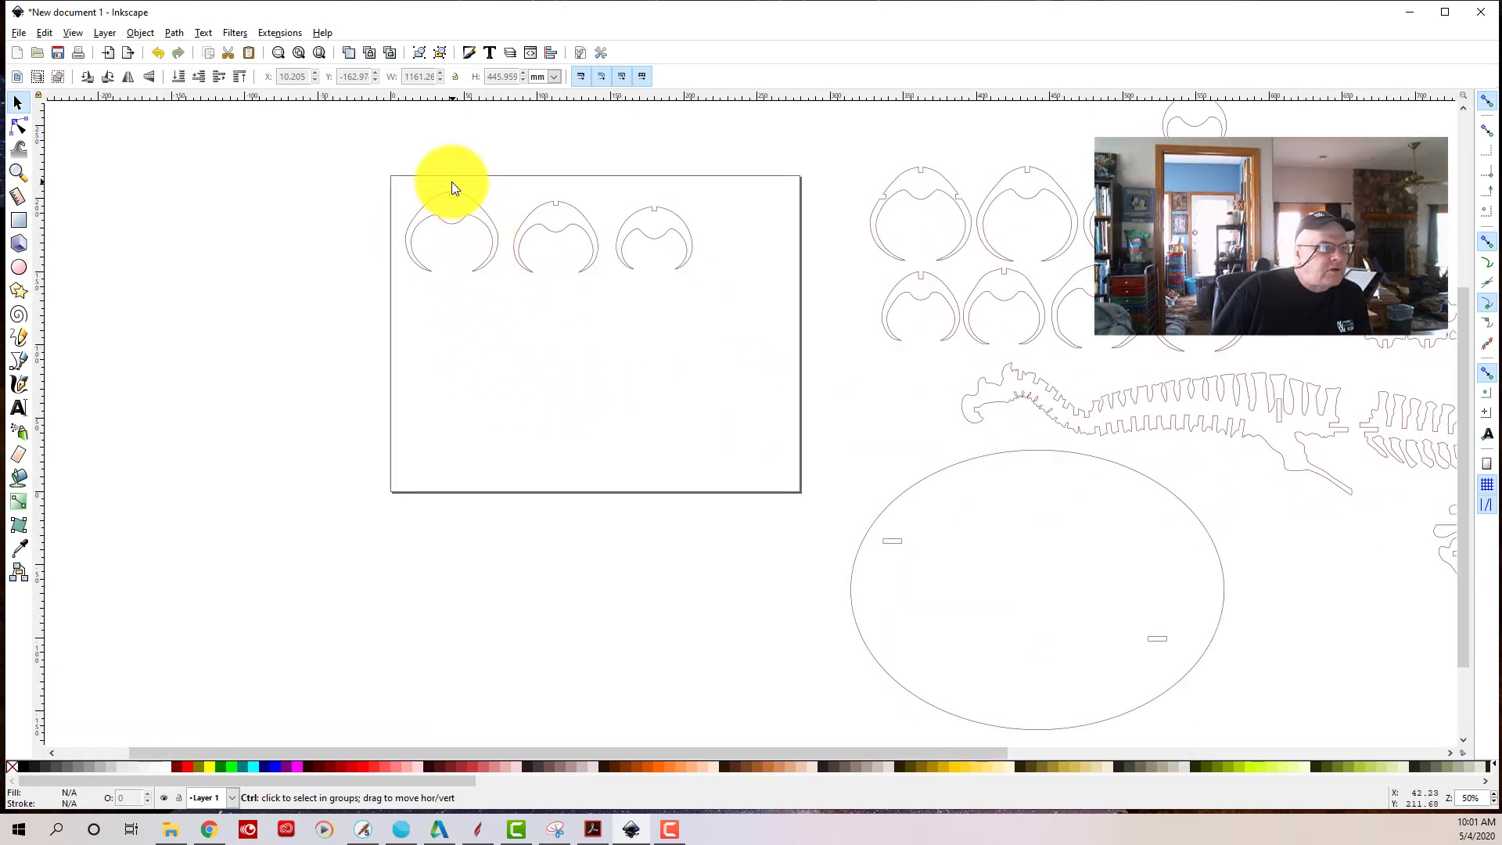
scroll(448, 180, up, 1)
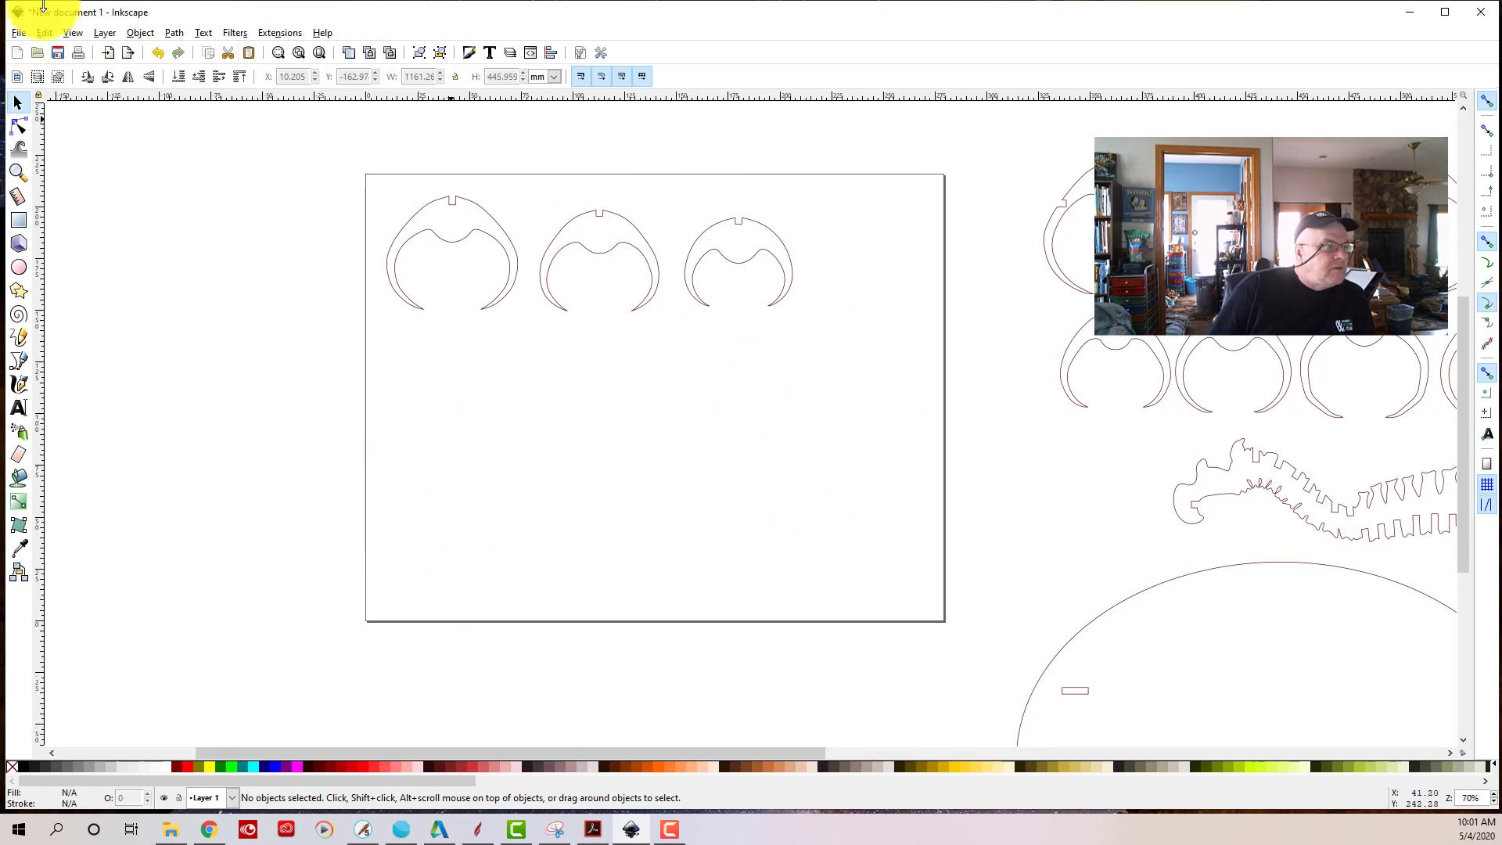
click(19, 32)
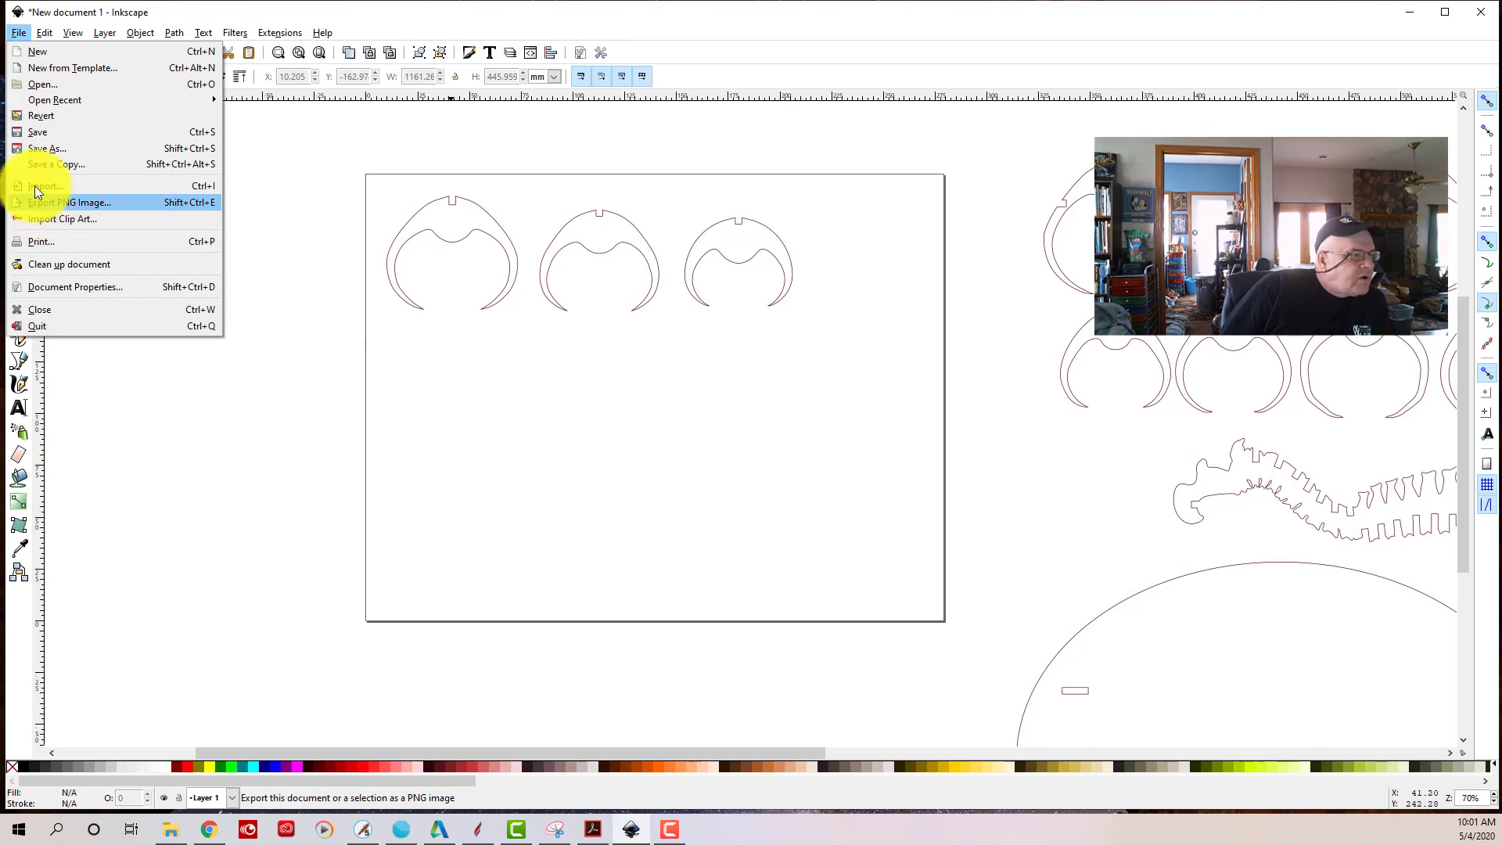
click(41, 149)
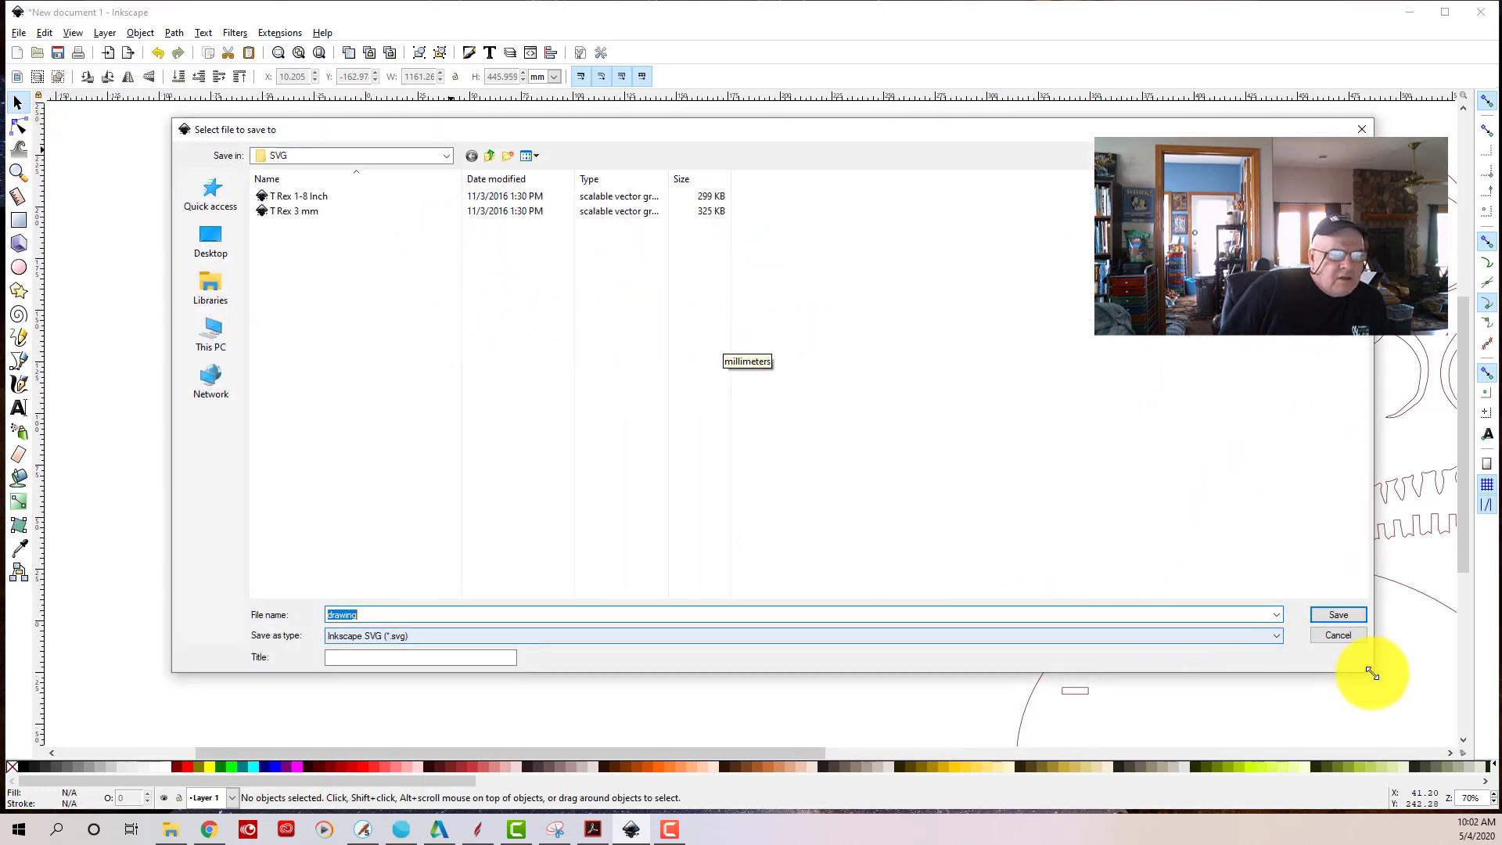
click(1275, 636)
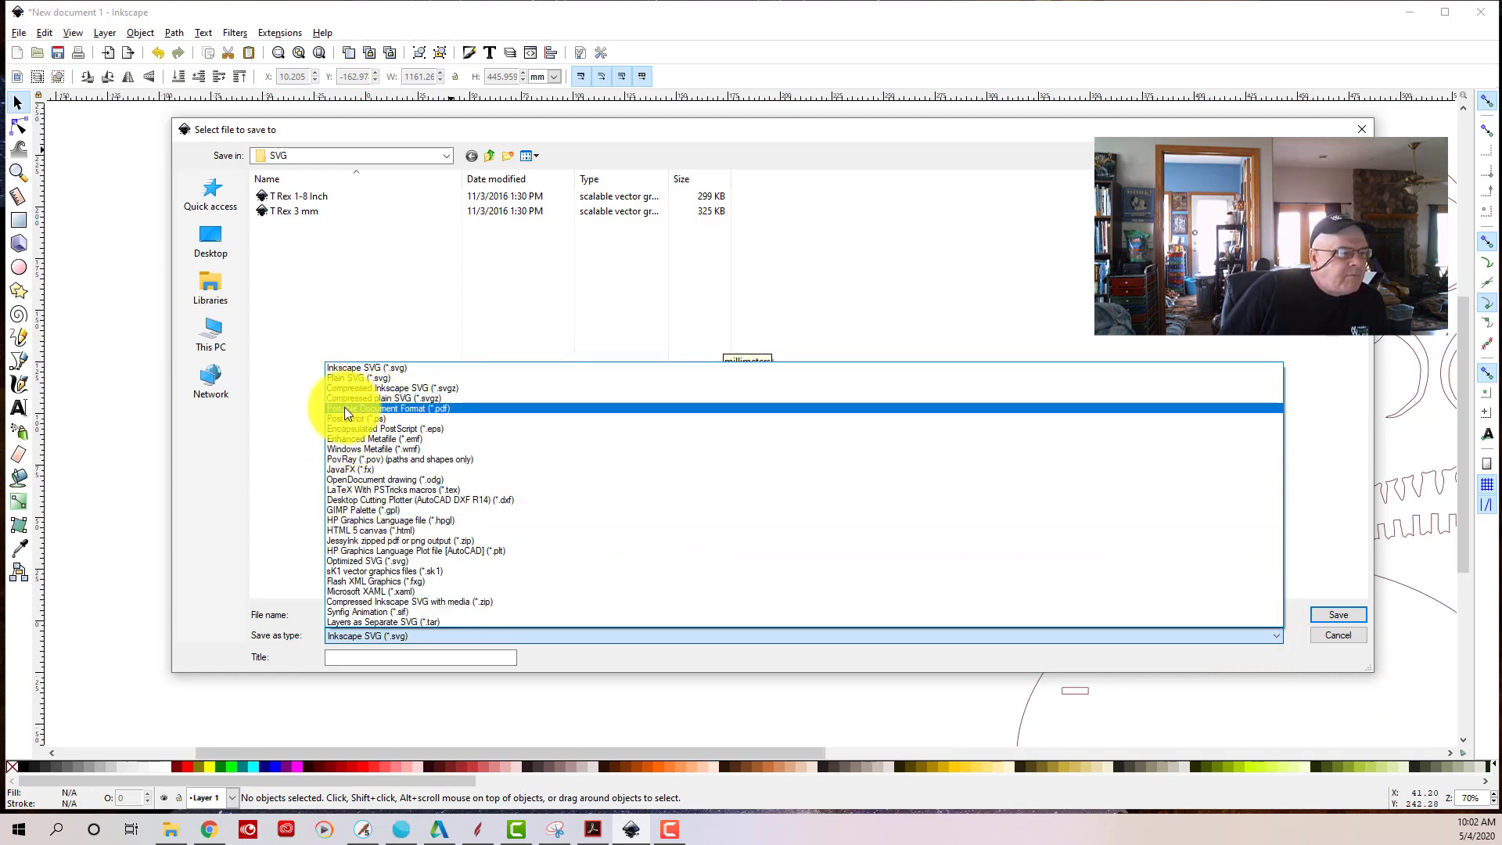
click(397, 407)
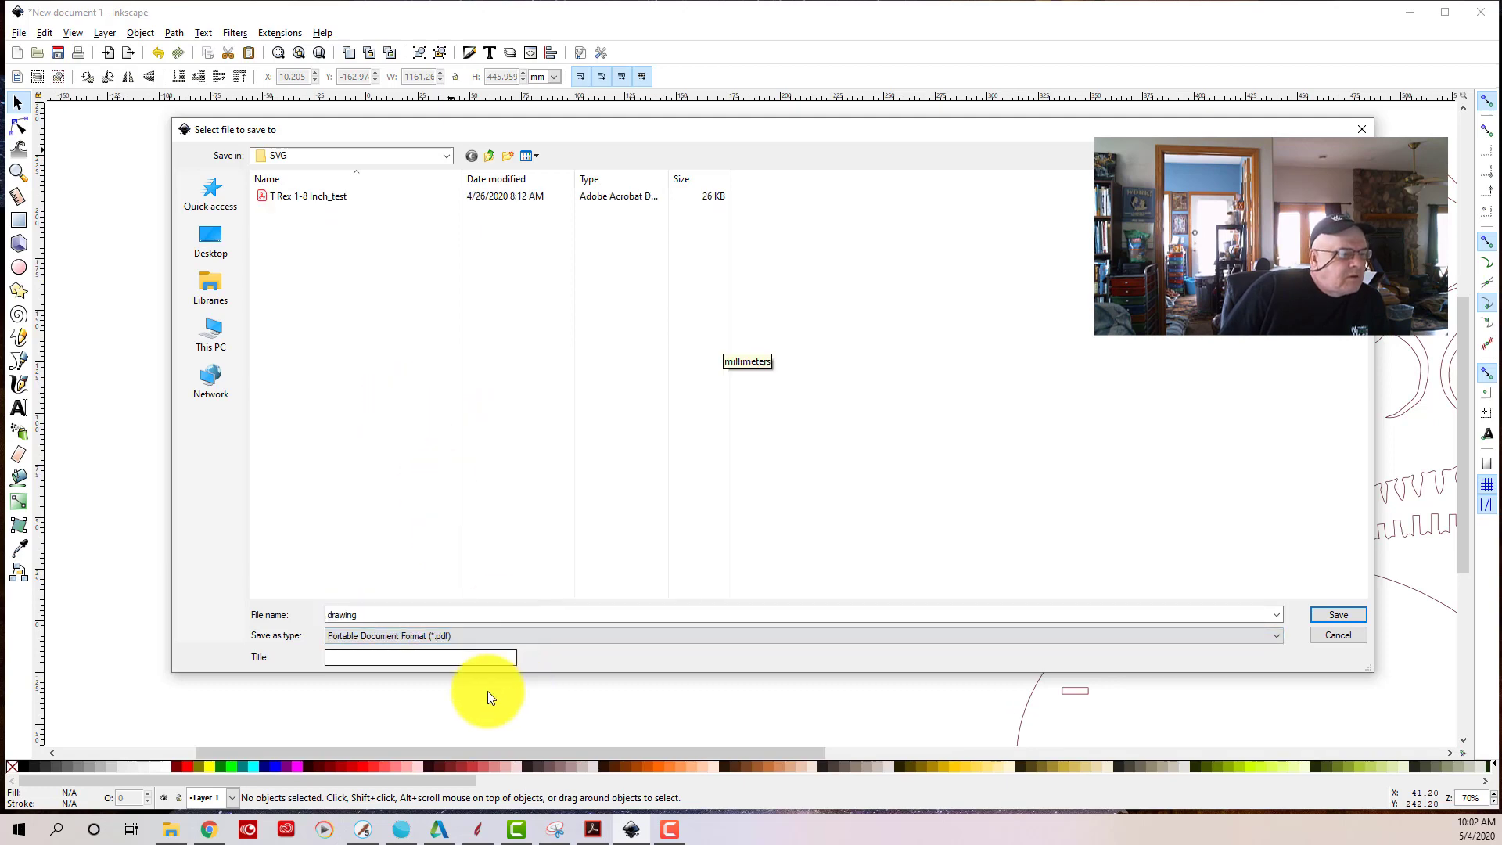
- Name the PDF file "page1_ dino"
double_click(368, 614)
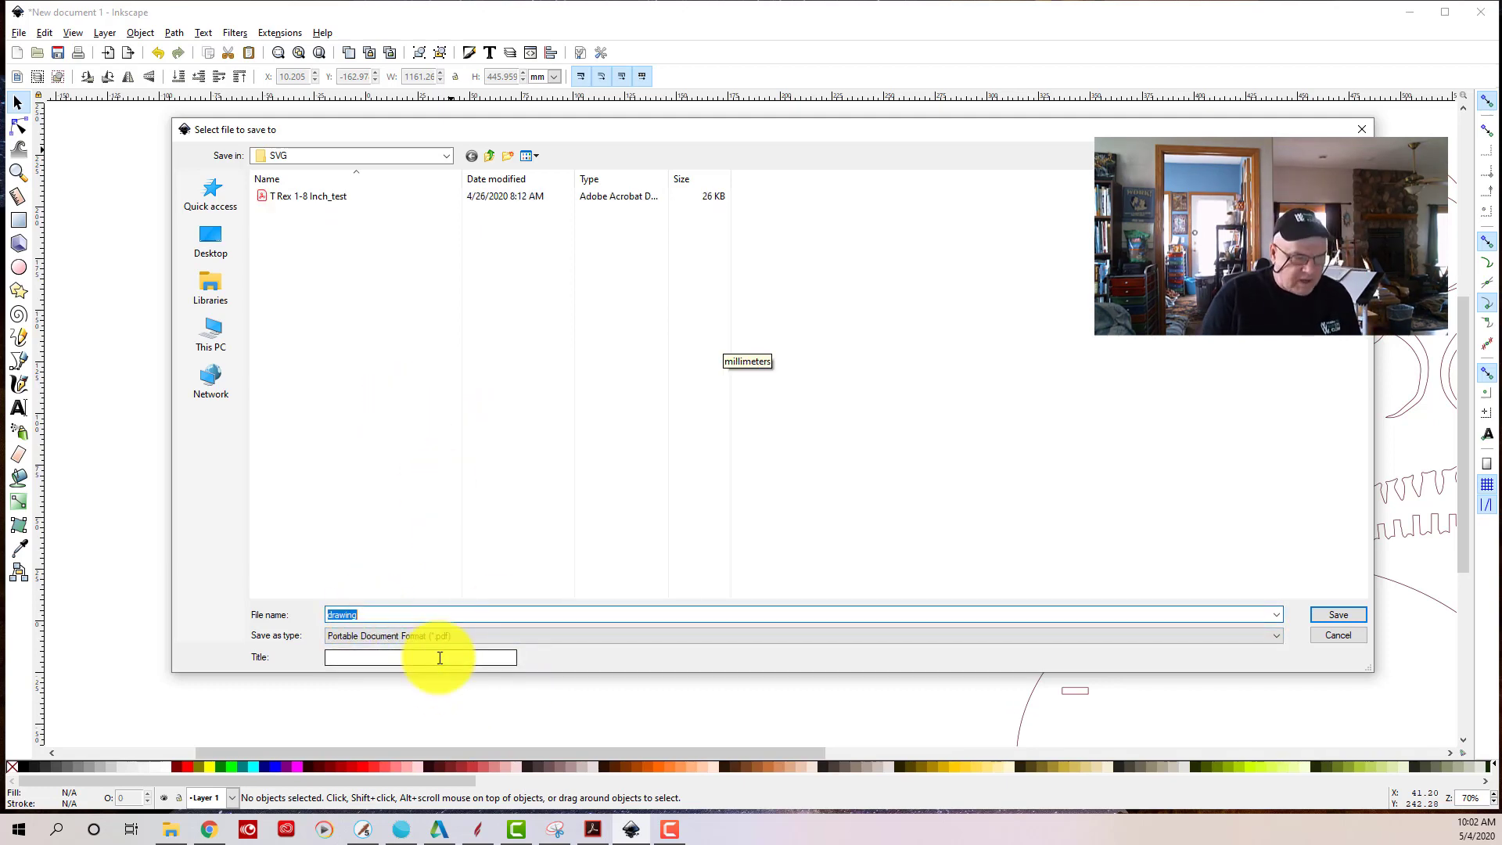
key(BackSpace)
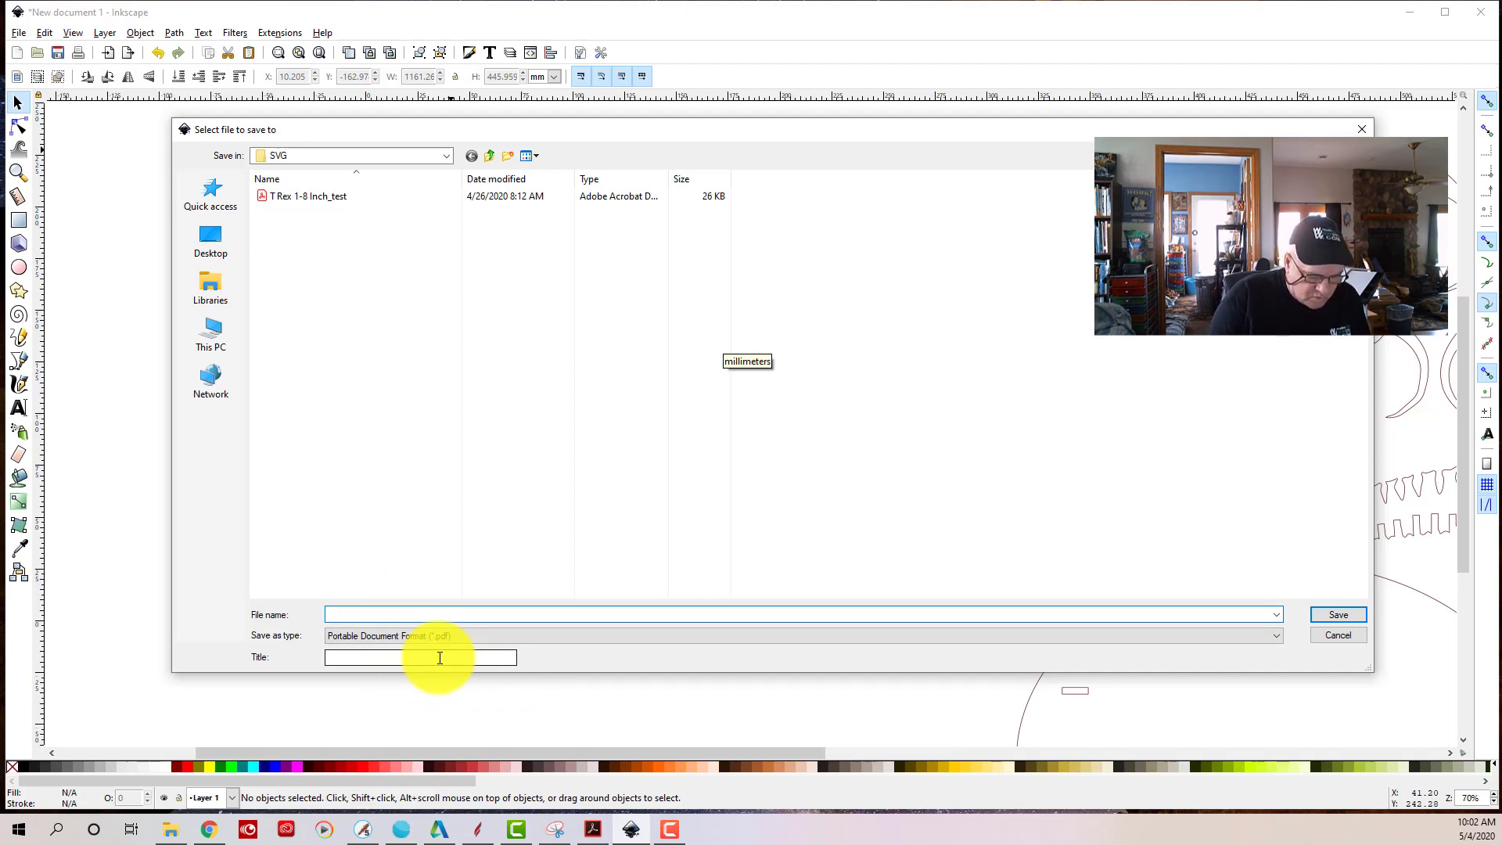
text(page di)
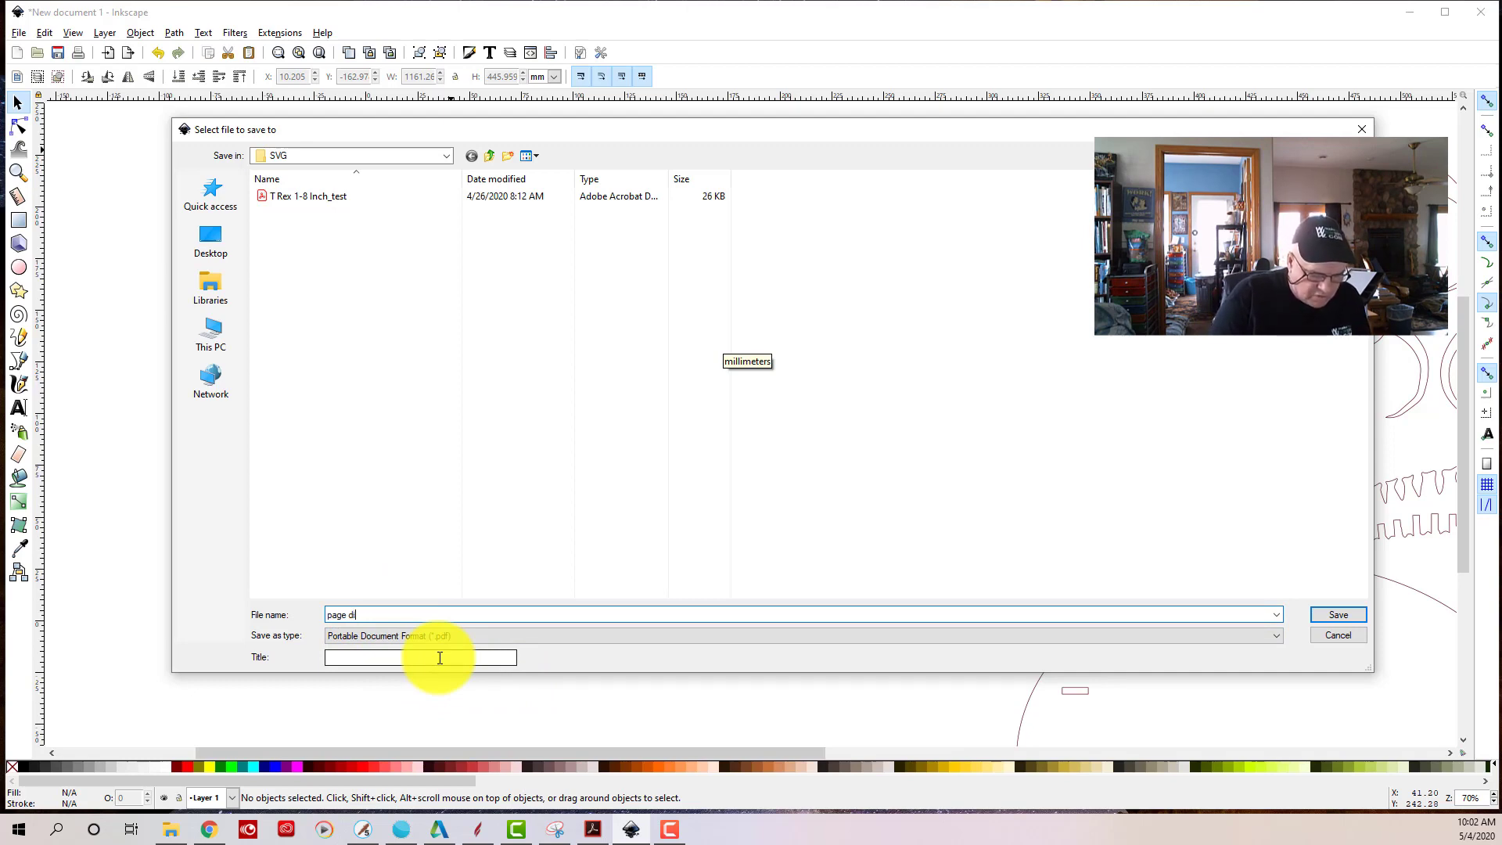
text(no)
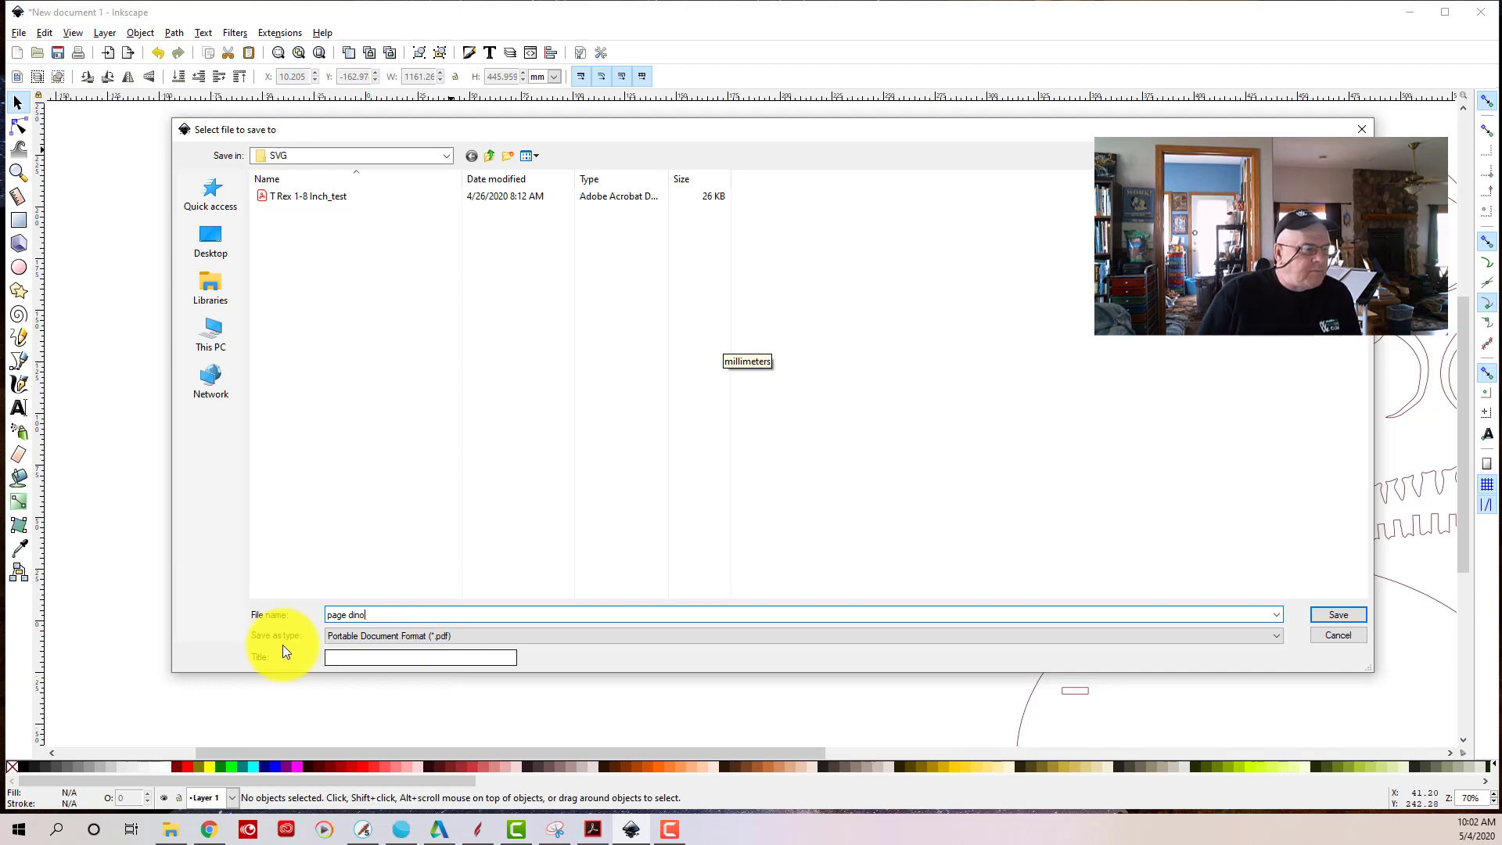
click(346, 615)
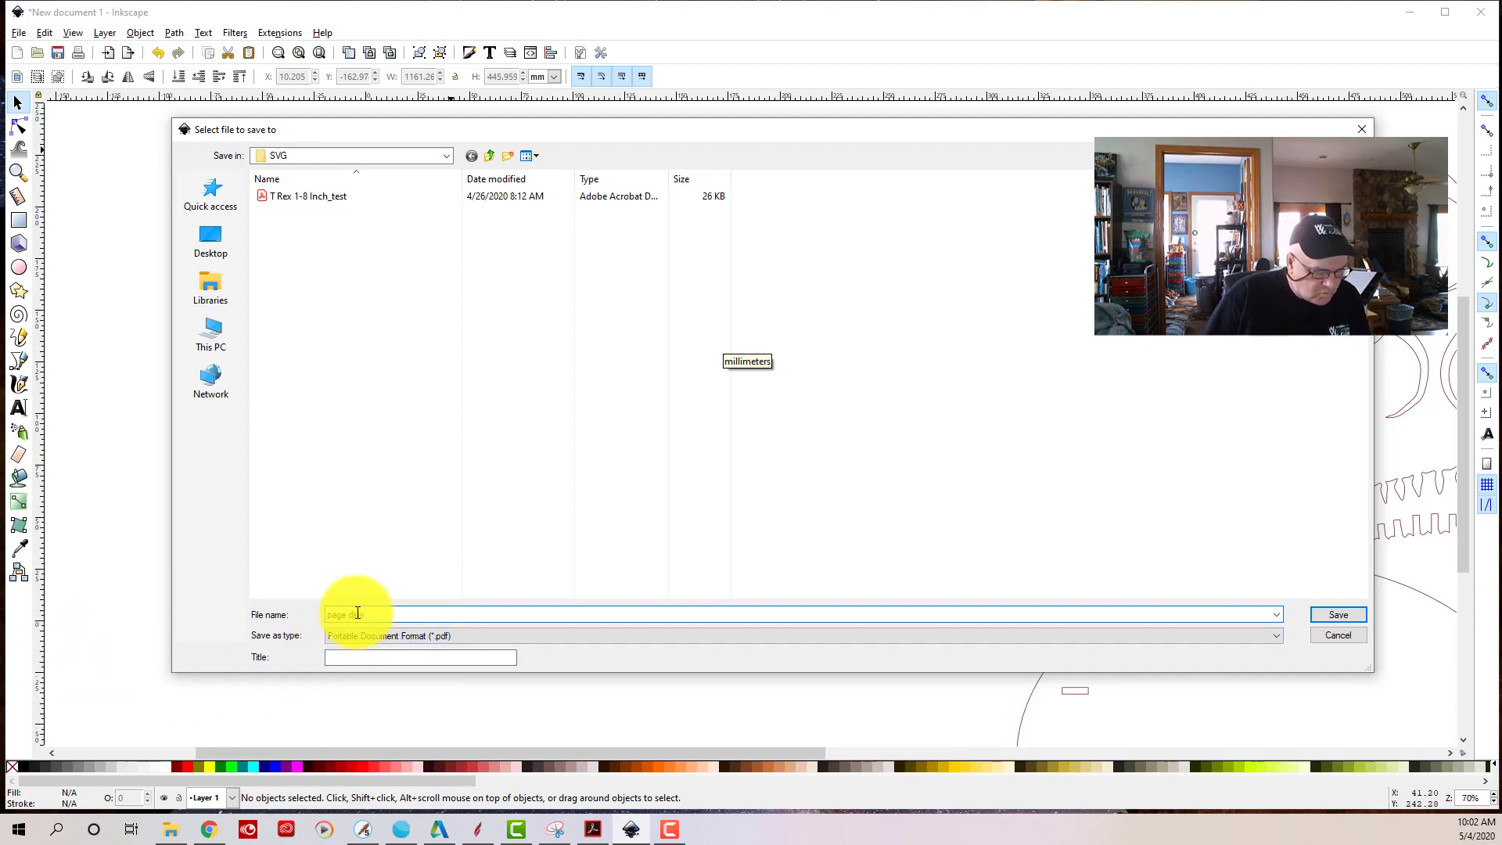
text(1)
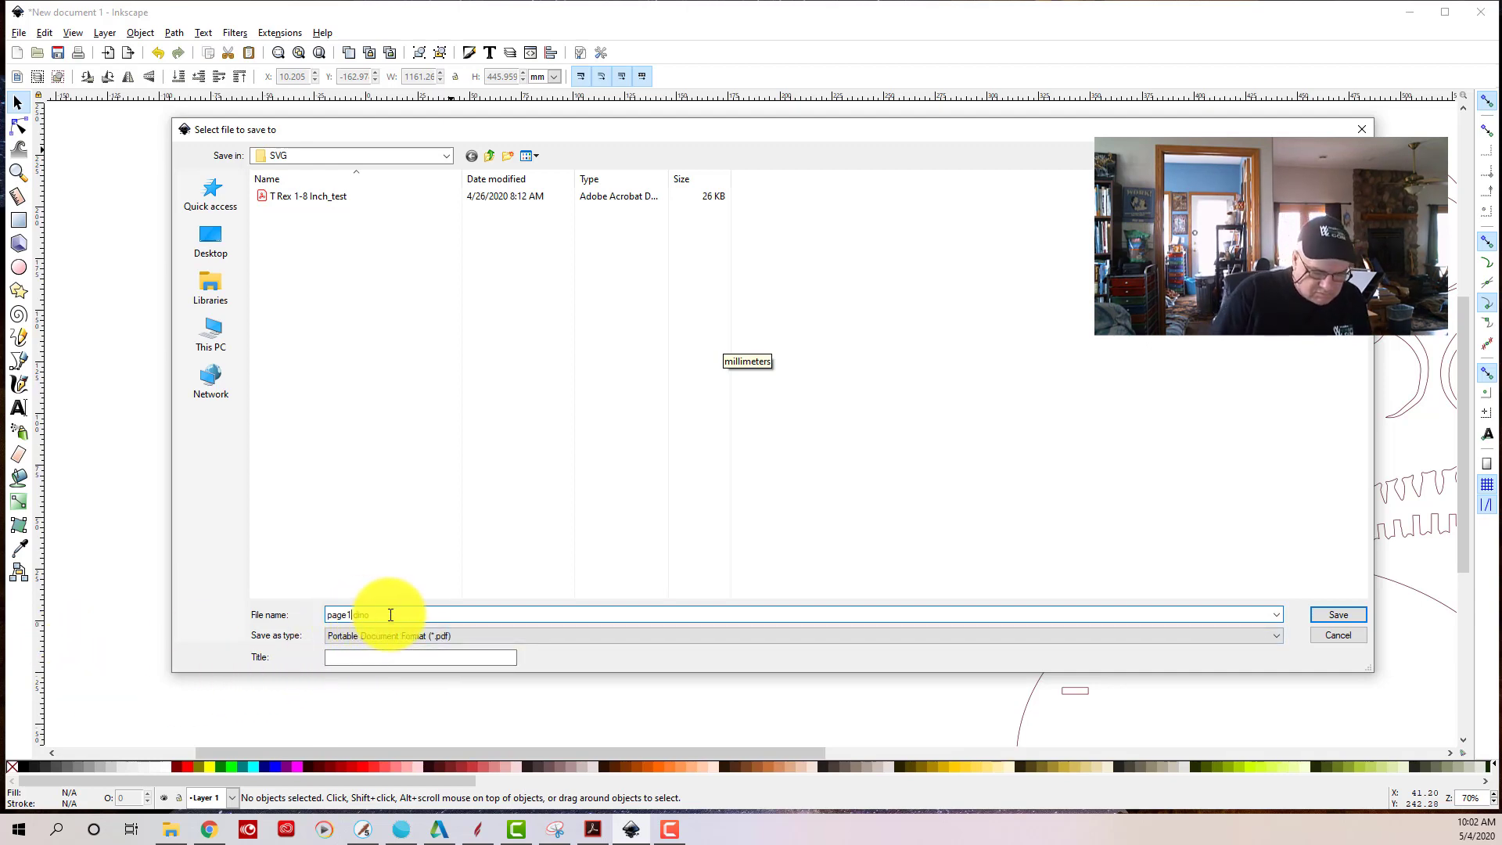
text(_)
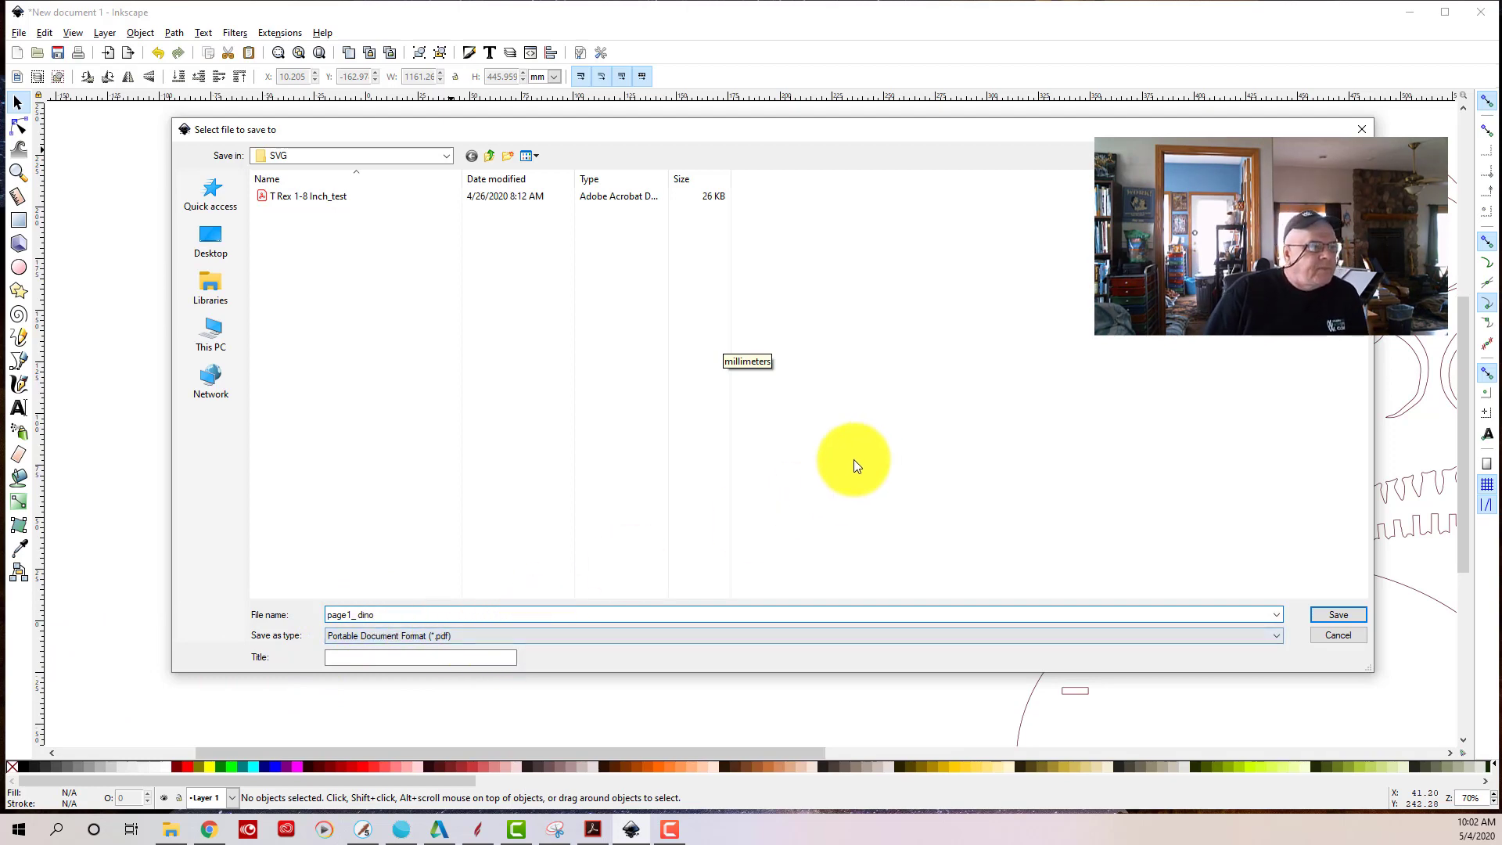
- Save the PDF in the Scroll saw tutorial folder within the Desktop's videos folder, using PDF 1.5 and the document's page size
click(442, 155)
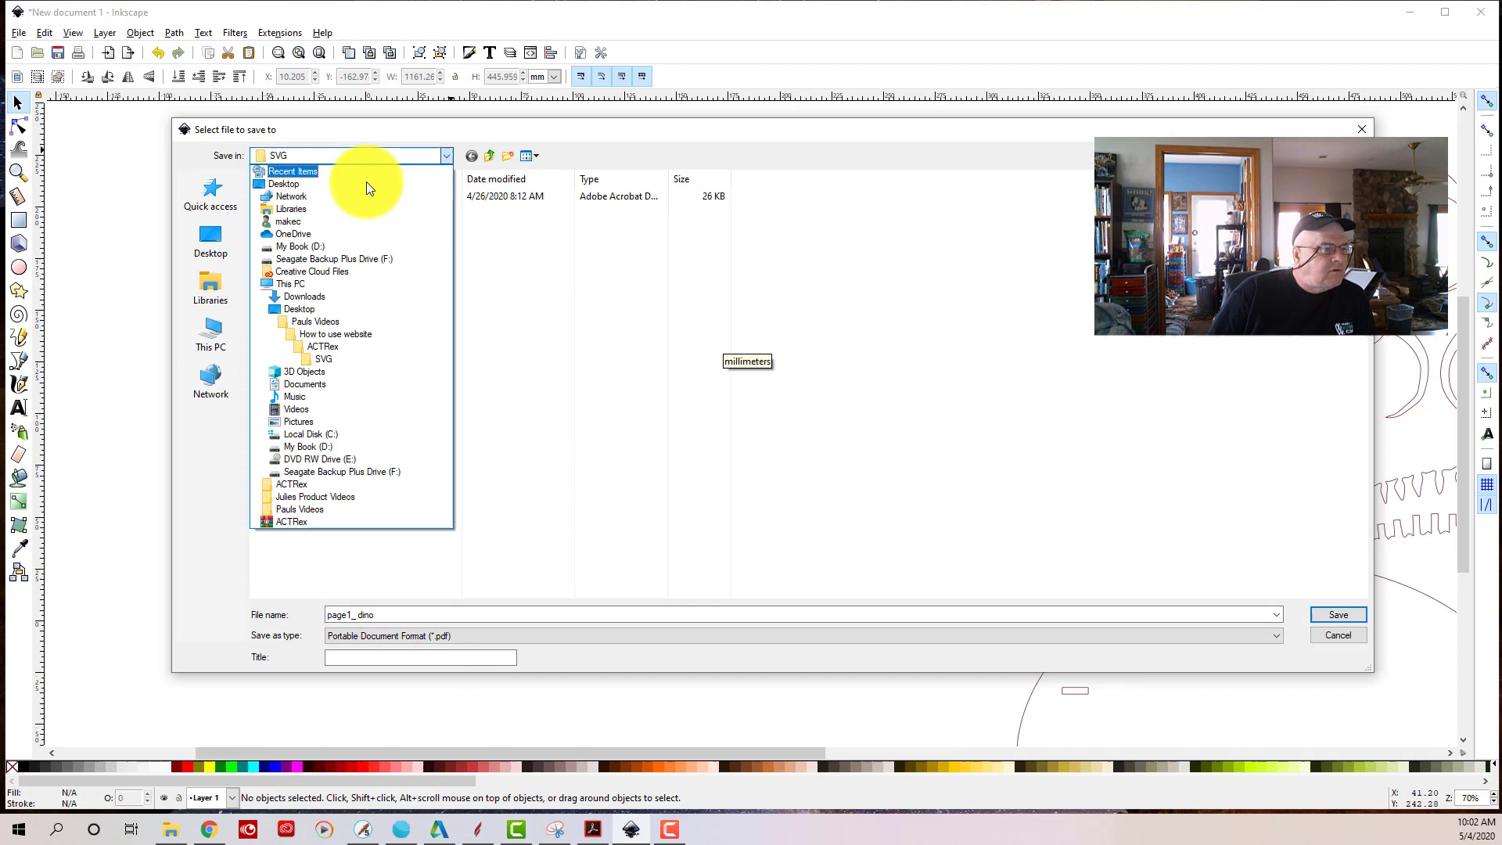
click(277, 184)
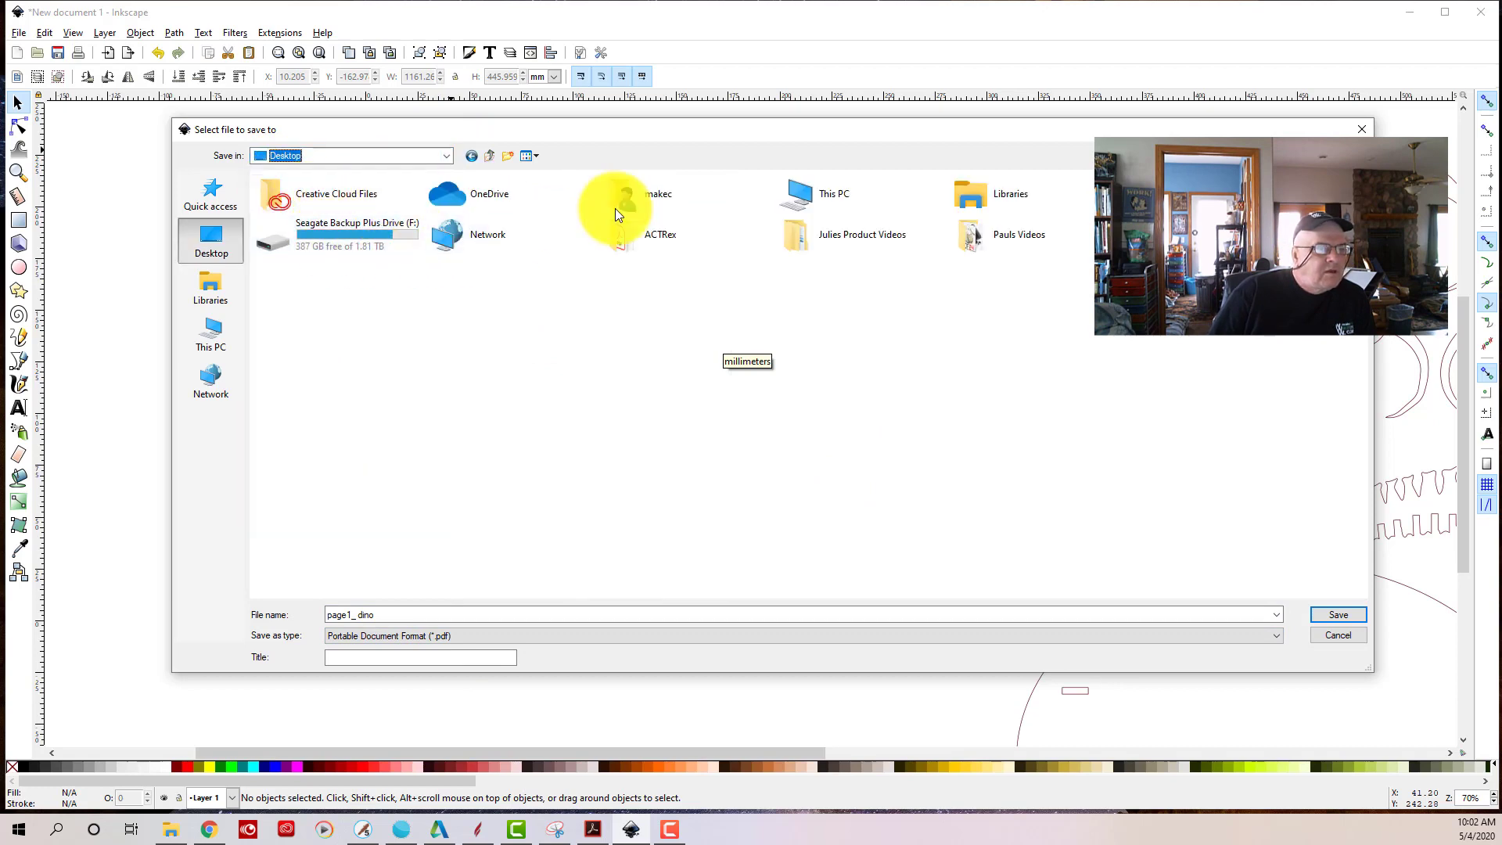
click(983, 244)
double_click(983, 241)
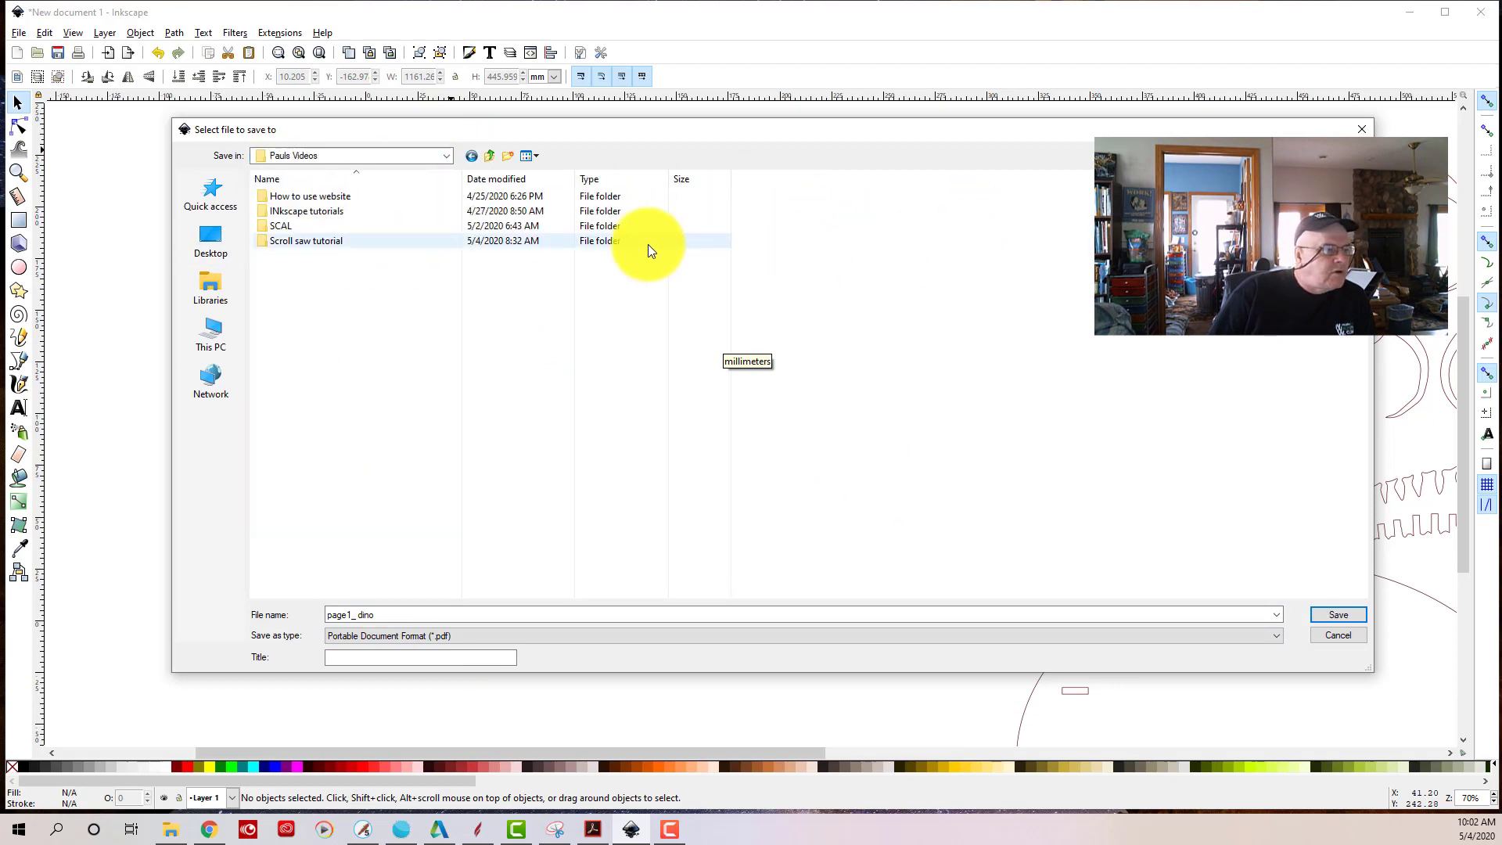
double_click(283, 240)
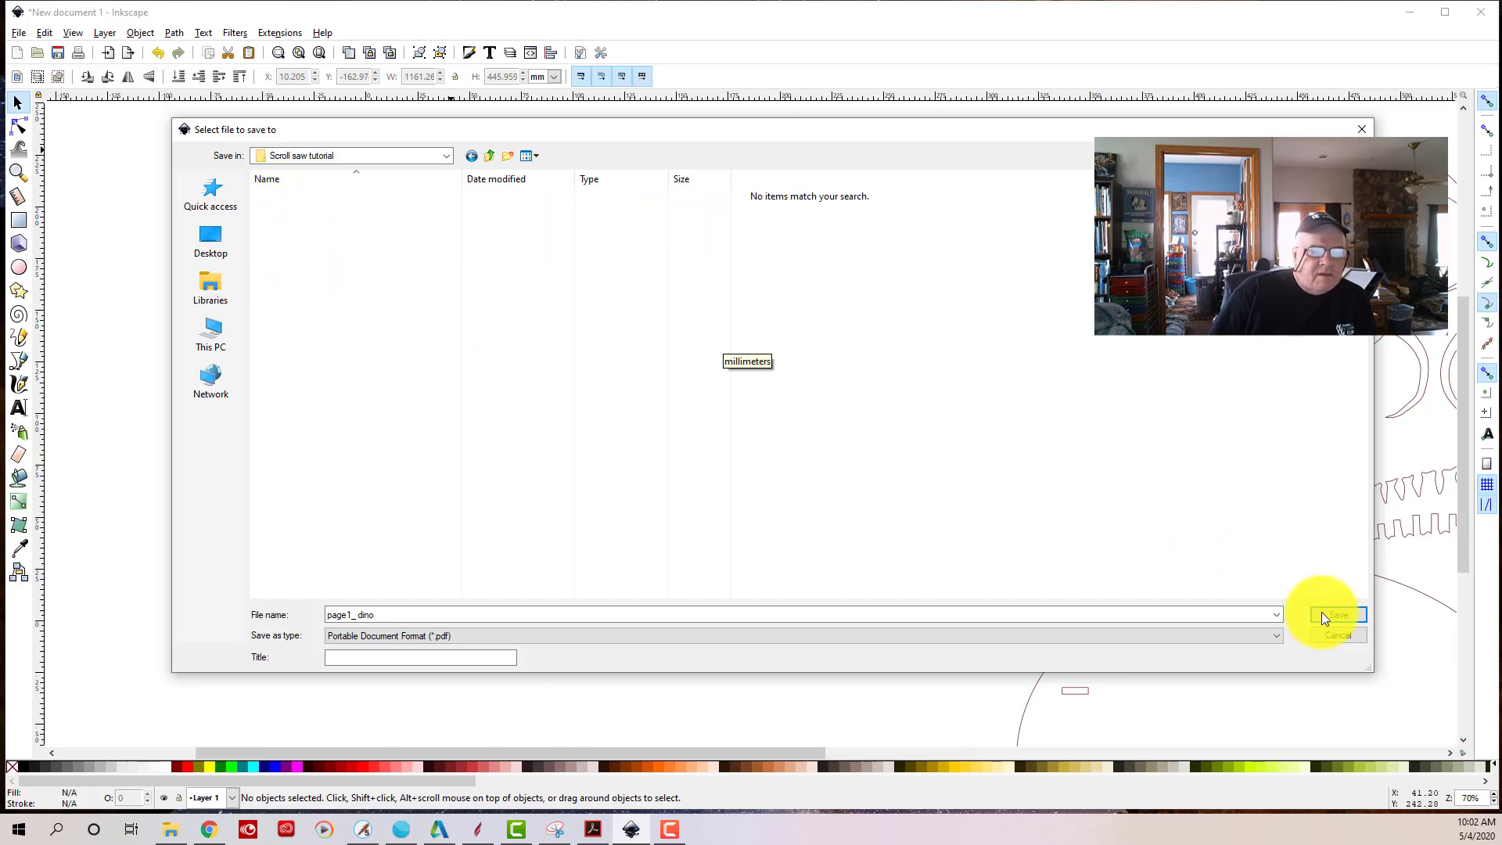
click(1336, 616)
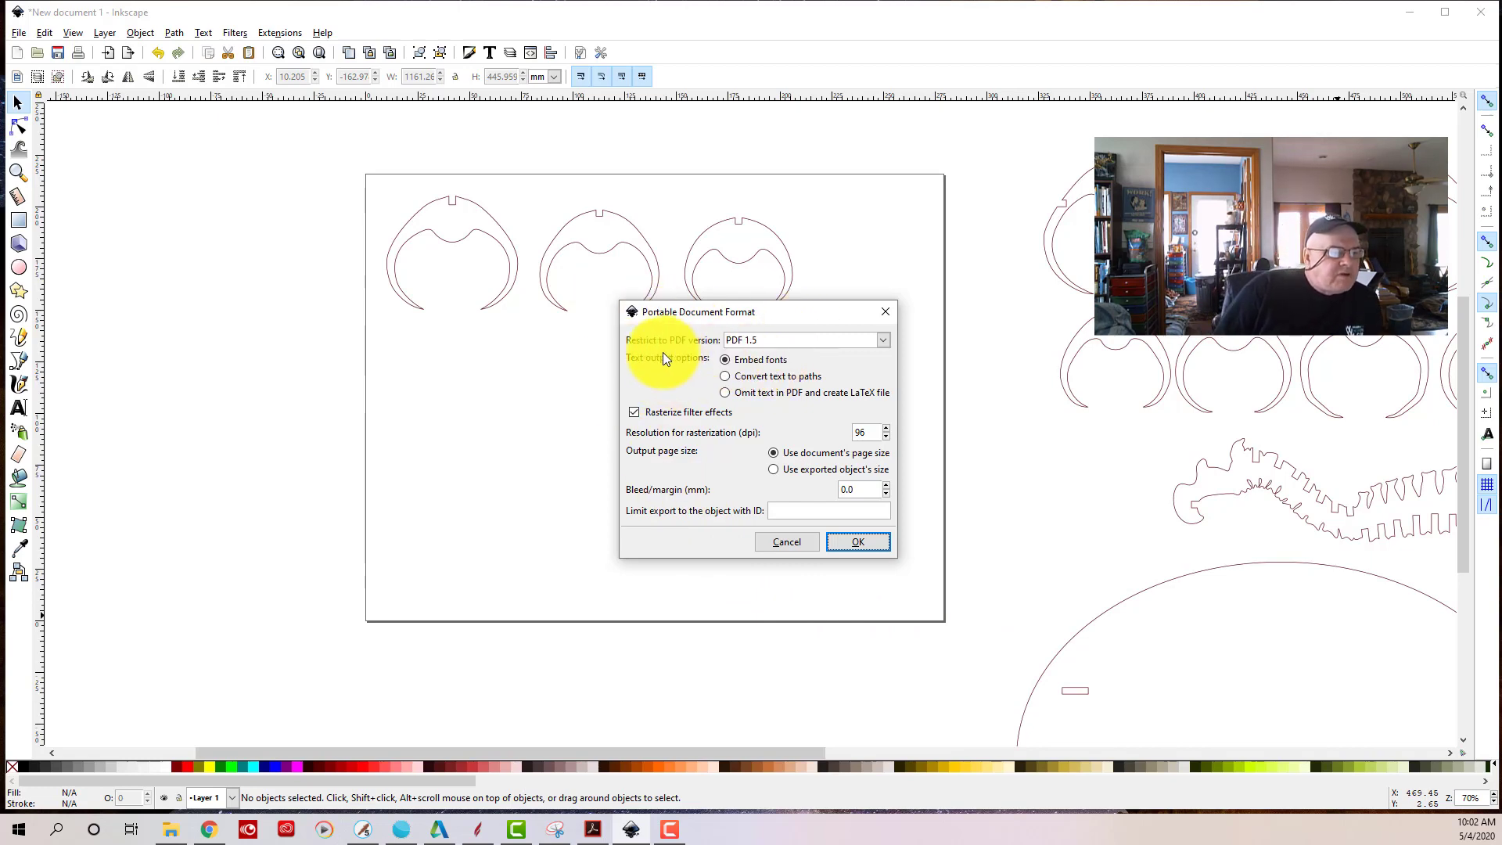
click(861, 541)
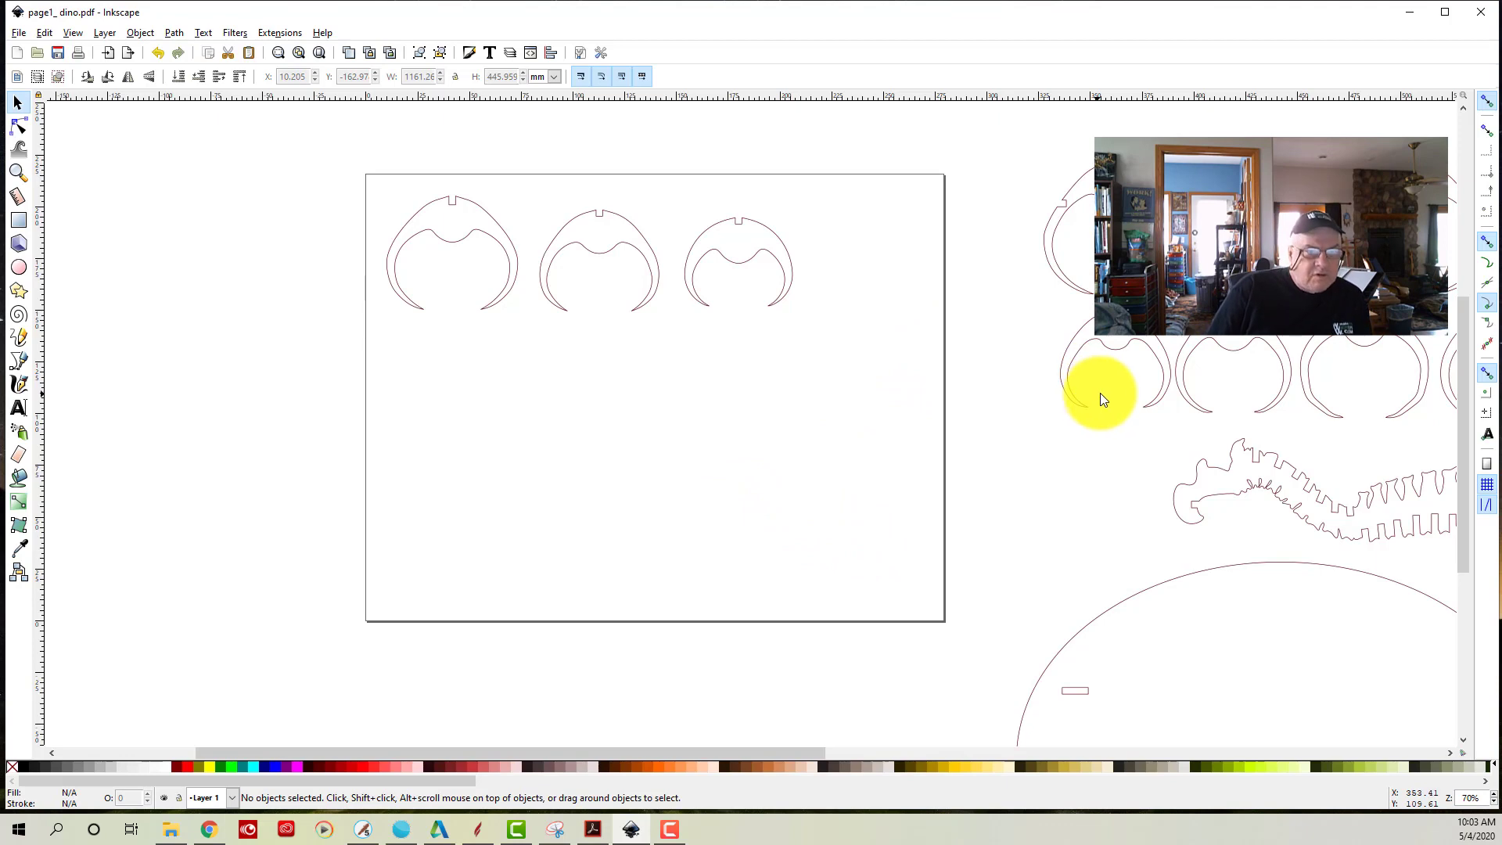
- Move the three rib pieces together off the page to an empty area above the other parts, at about X 538 mm, Y 346 mm
scroll(1100, 392, down, 4)
scroll(1108, 388, down, 1)
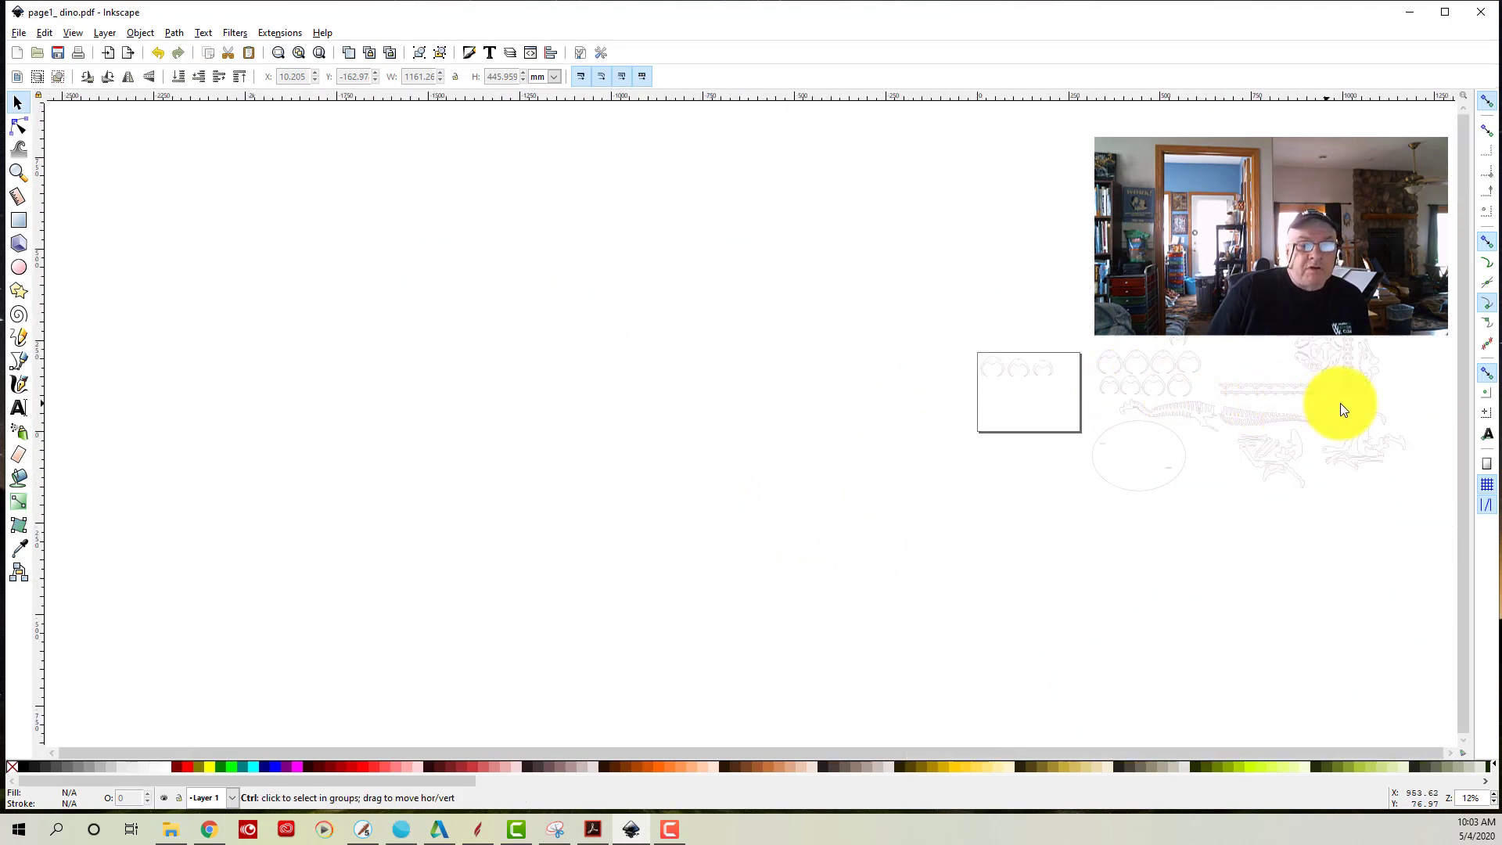
scroll(1431, 403, up, 3)
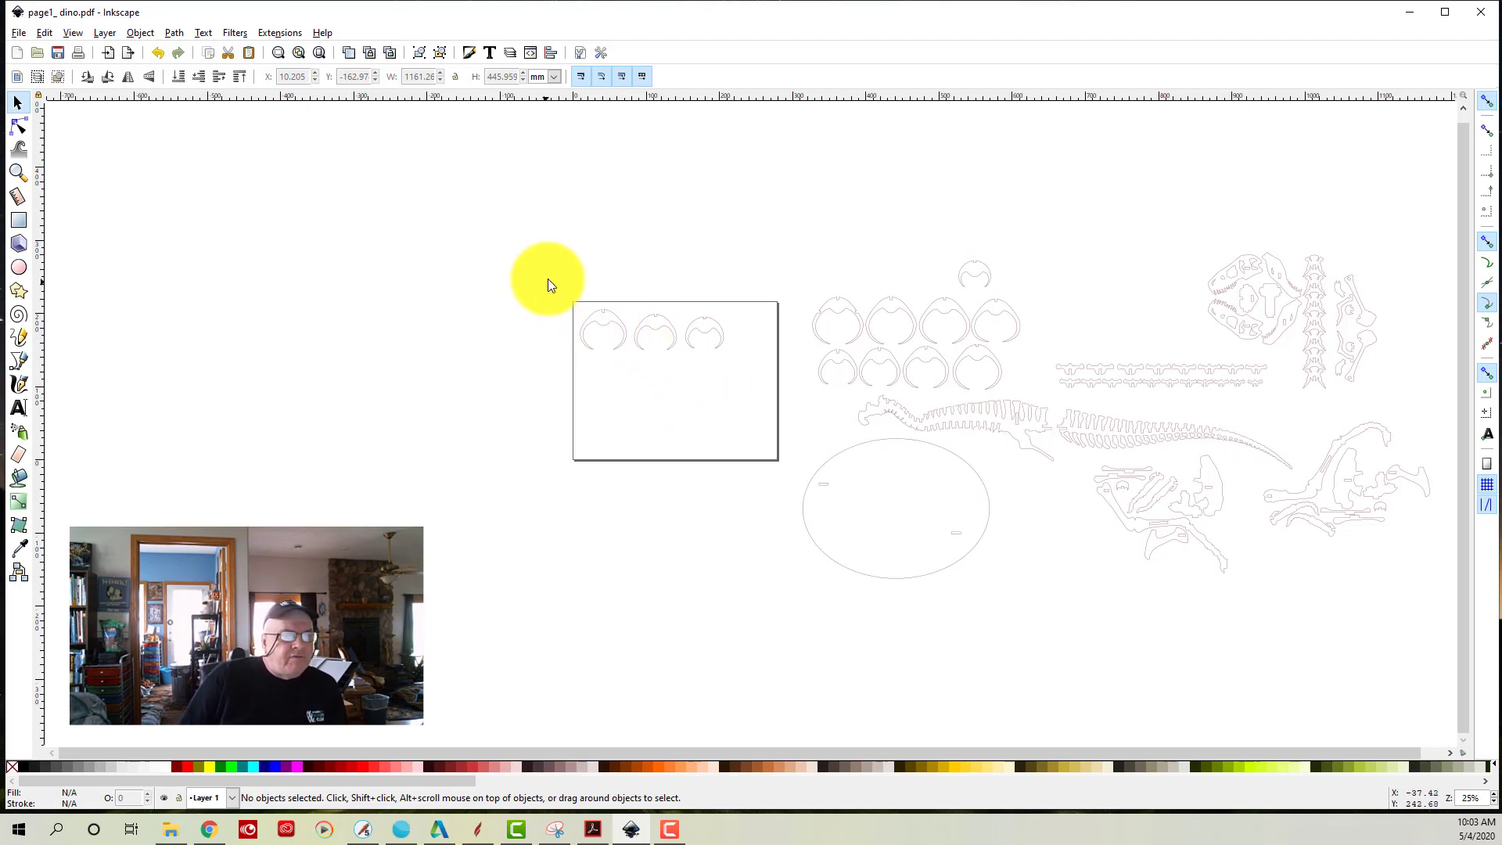
click(594, 317)
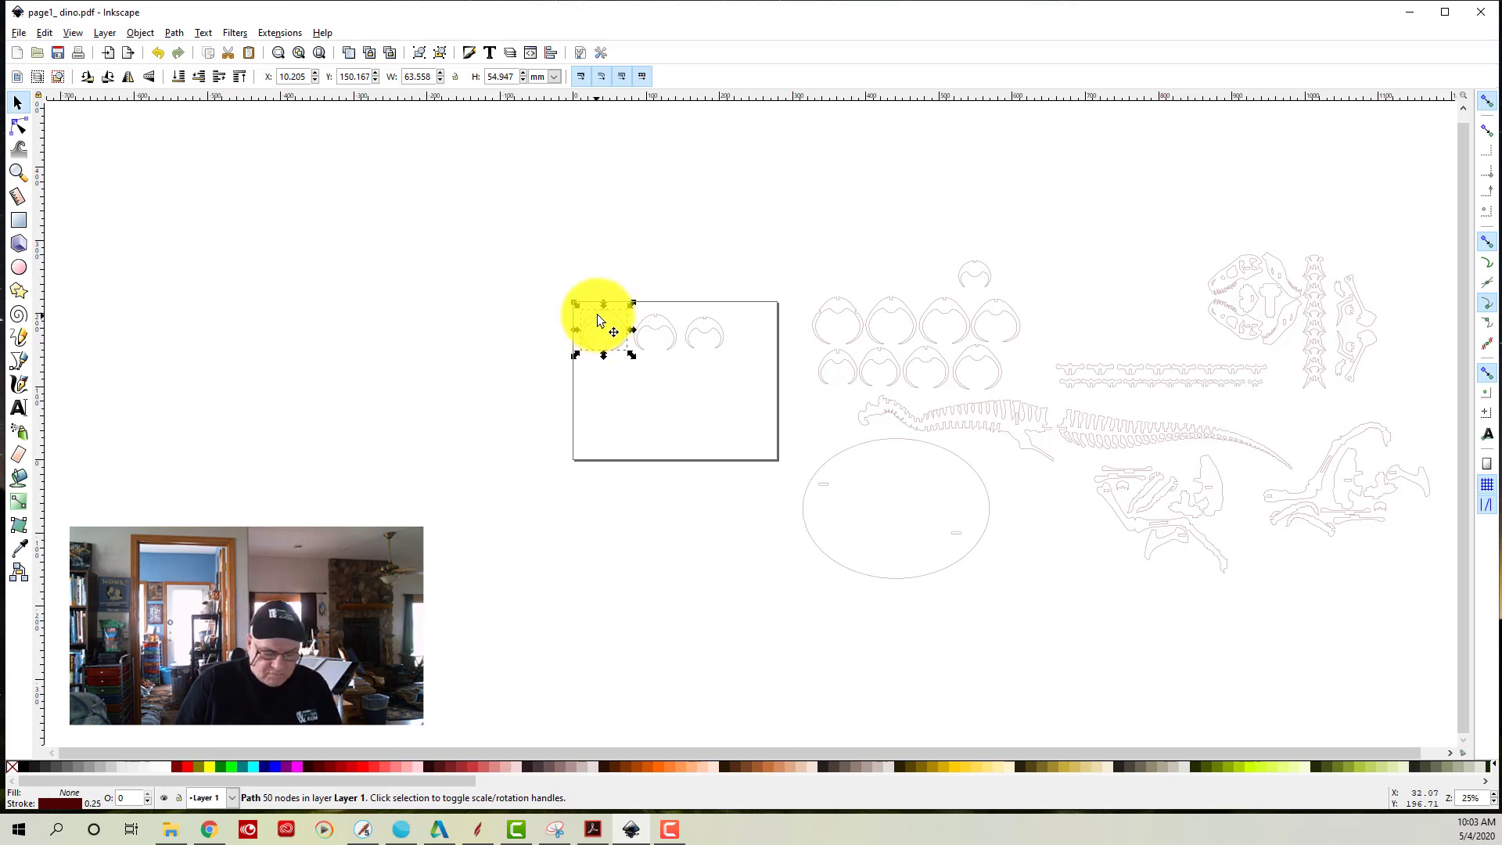
drag(542, 248, 798, 392)
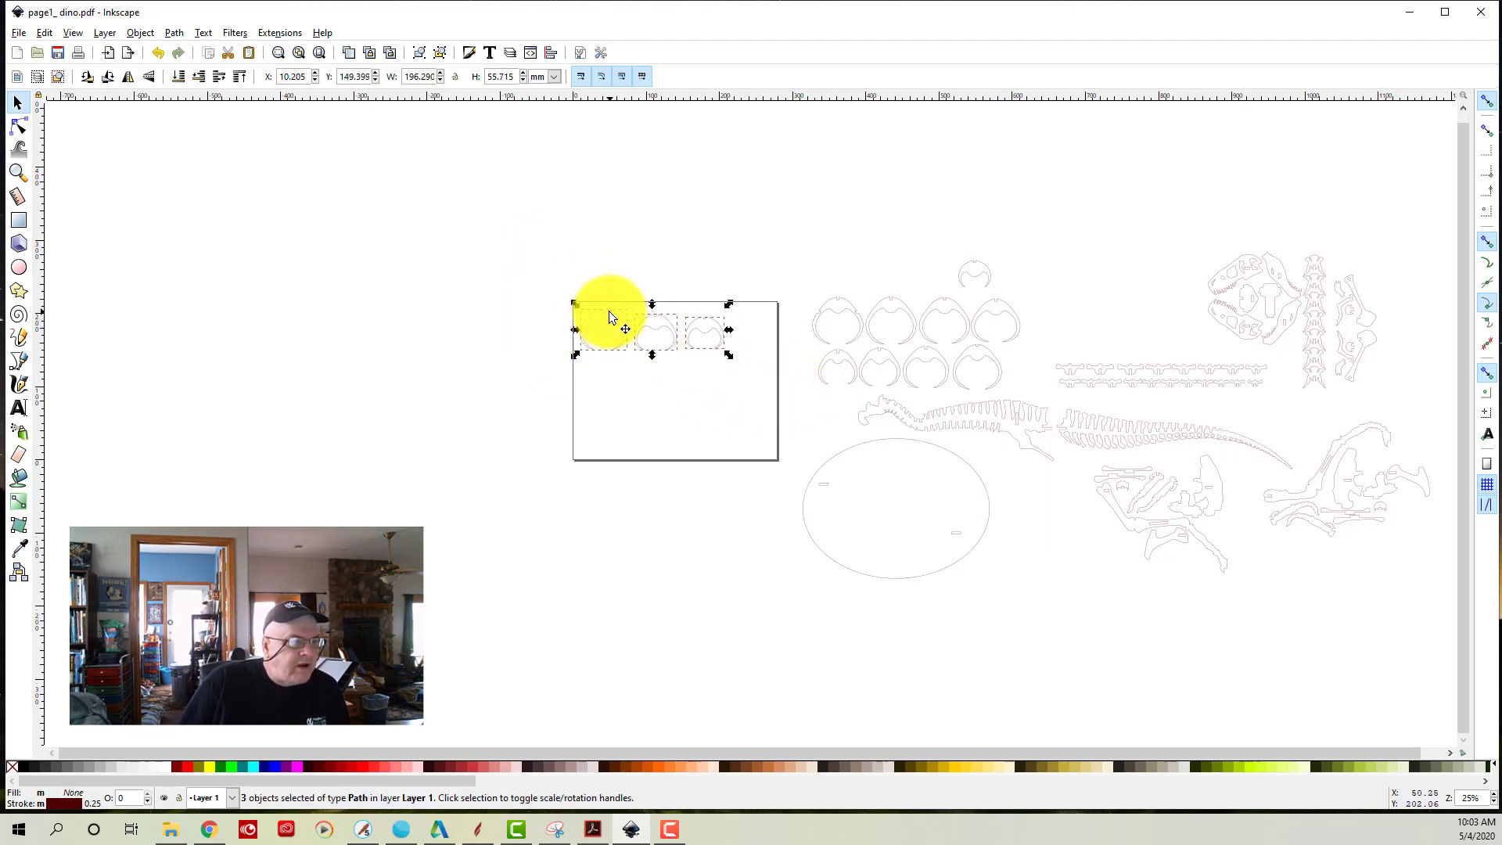
drag(608, 311, 996, 164)
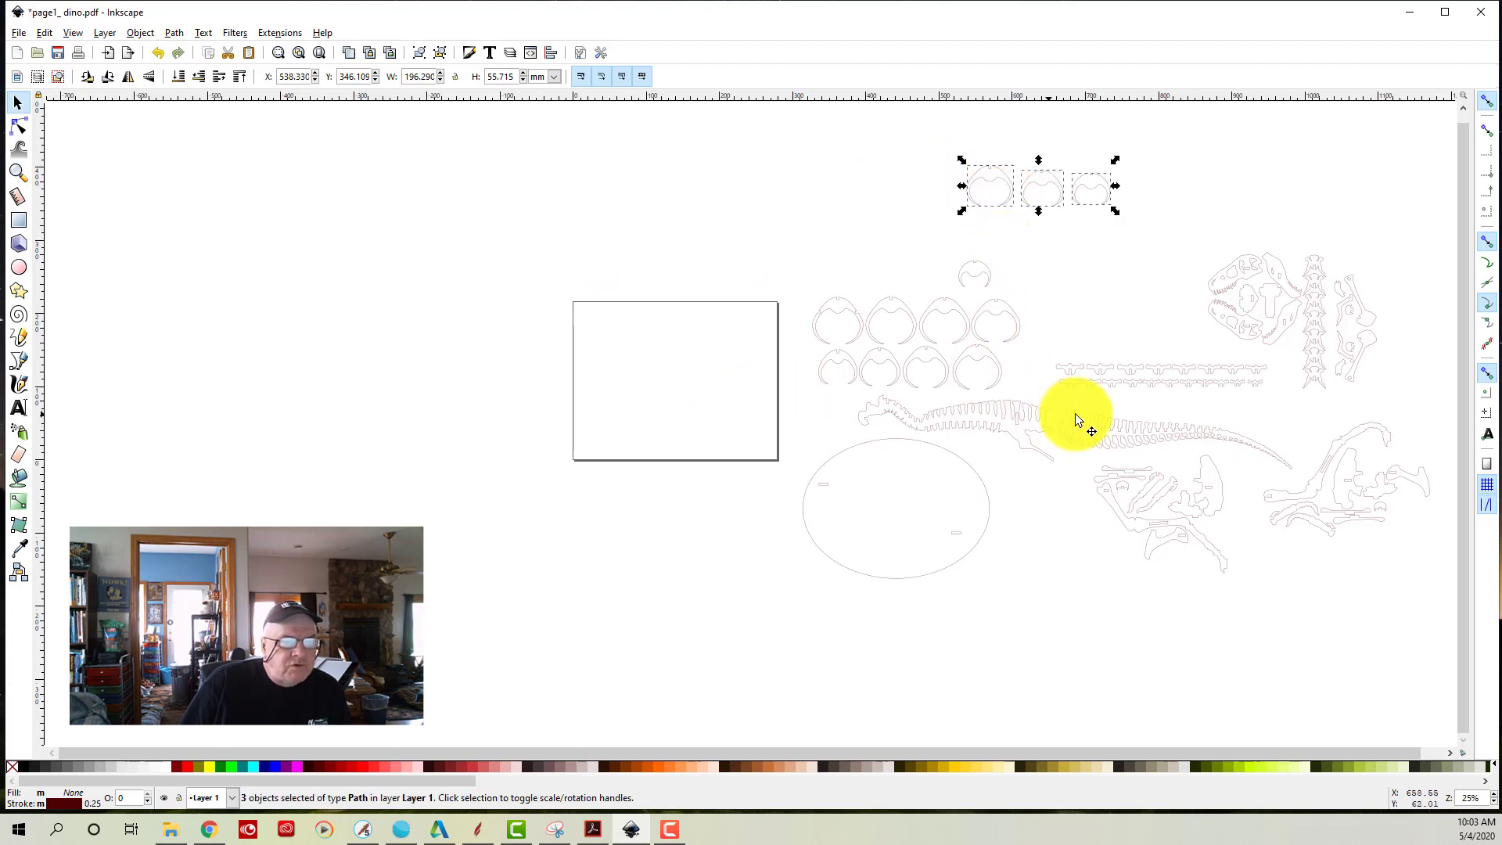
- Move the long tail piece onto the page, centred across its width at about X -21 mm, Y 82 mm
click(1133, 422)
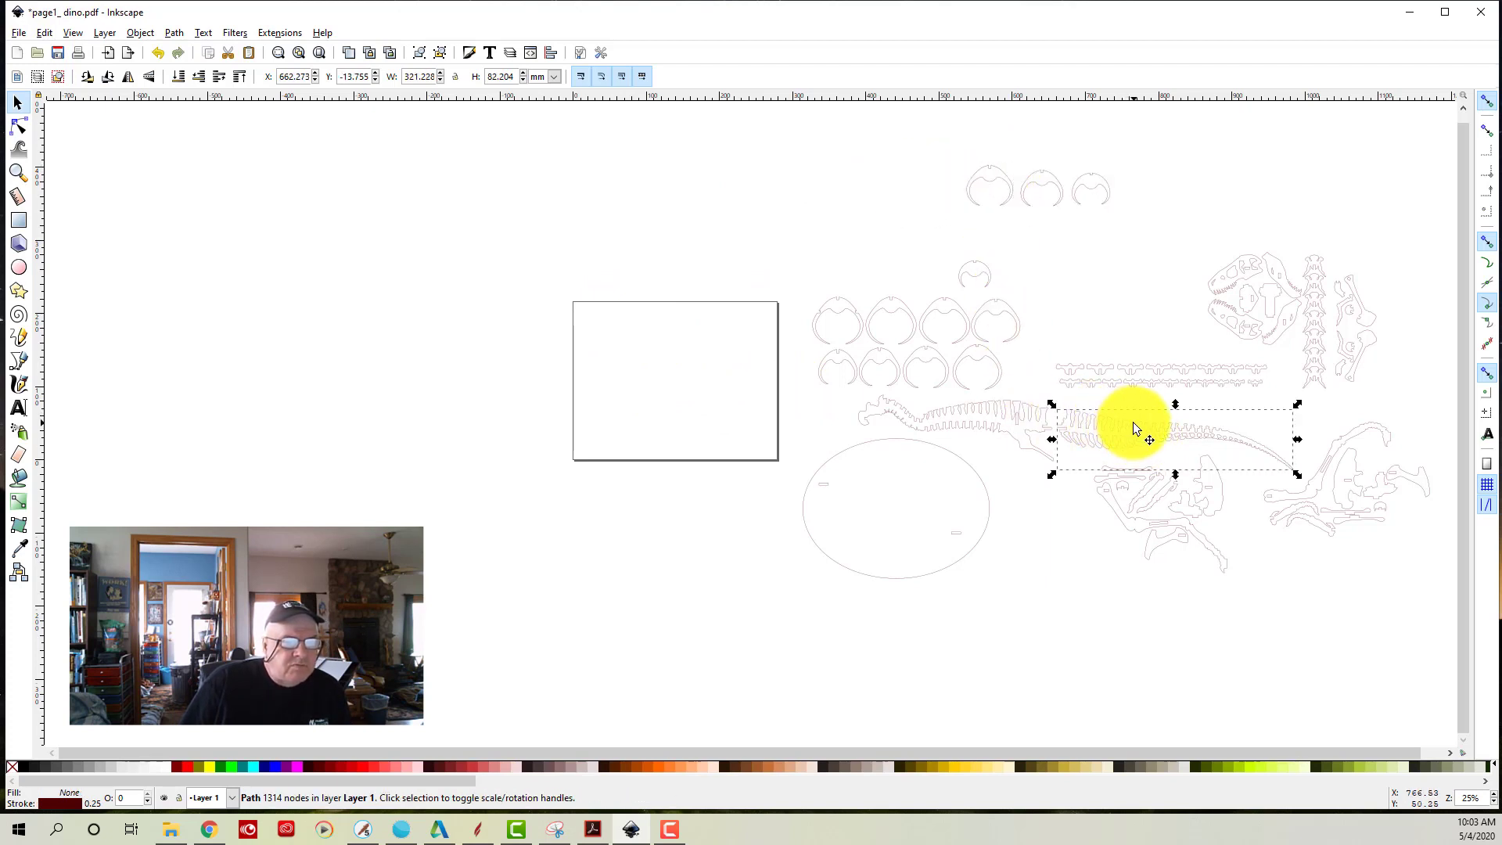
click(1129, 422)
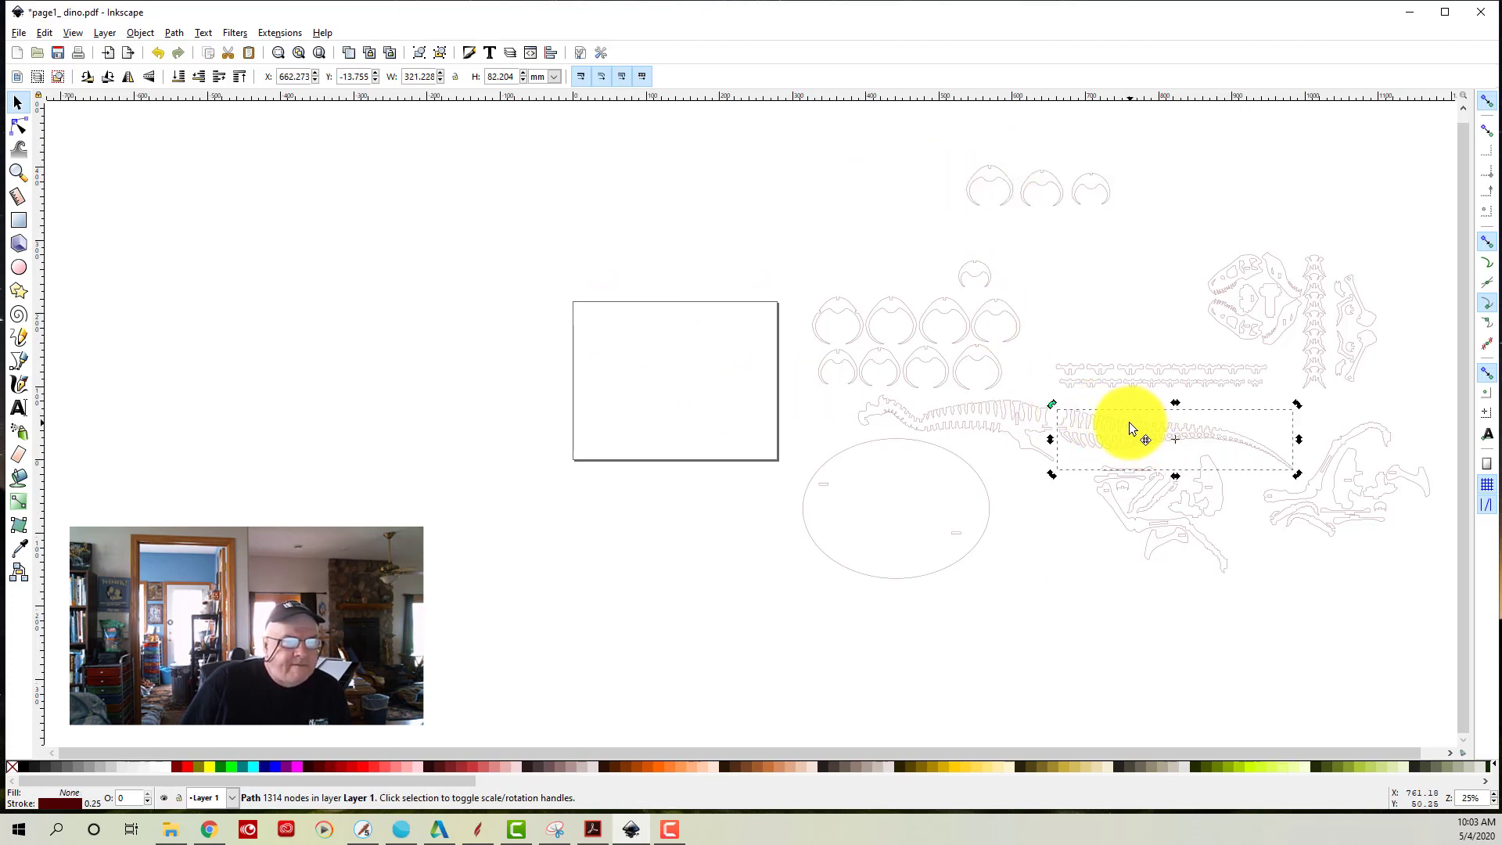
drag(1129, 422, 627, 352)
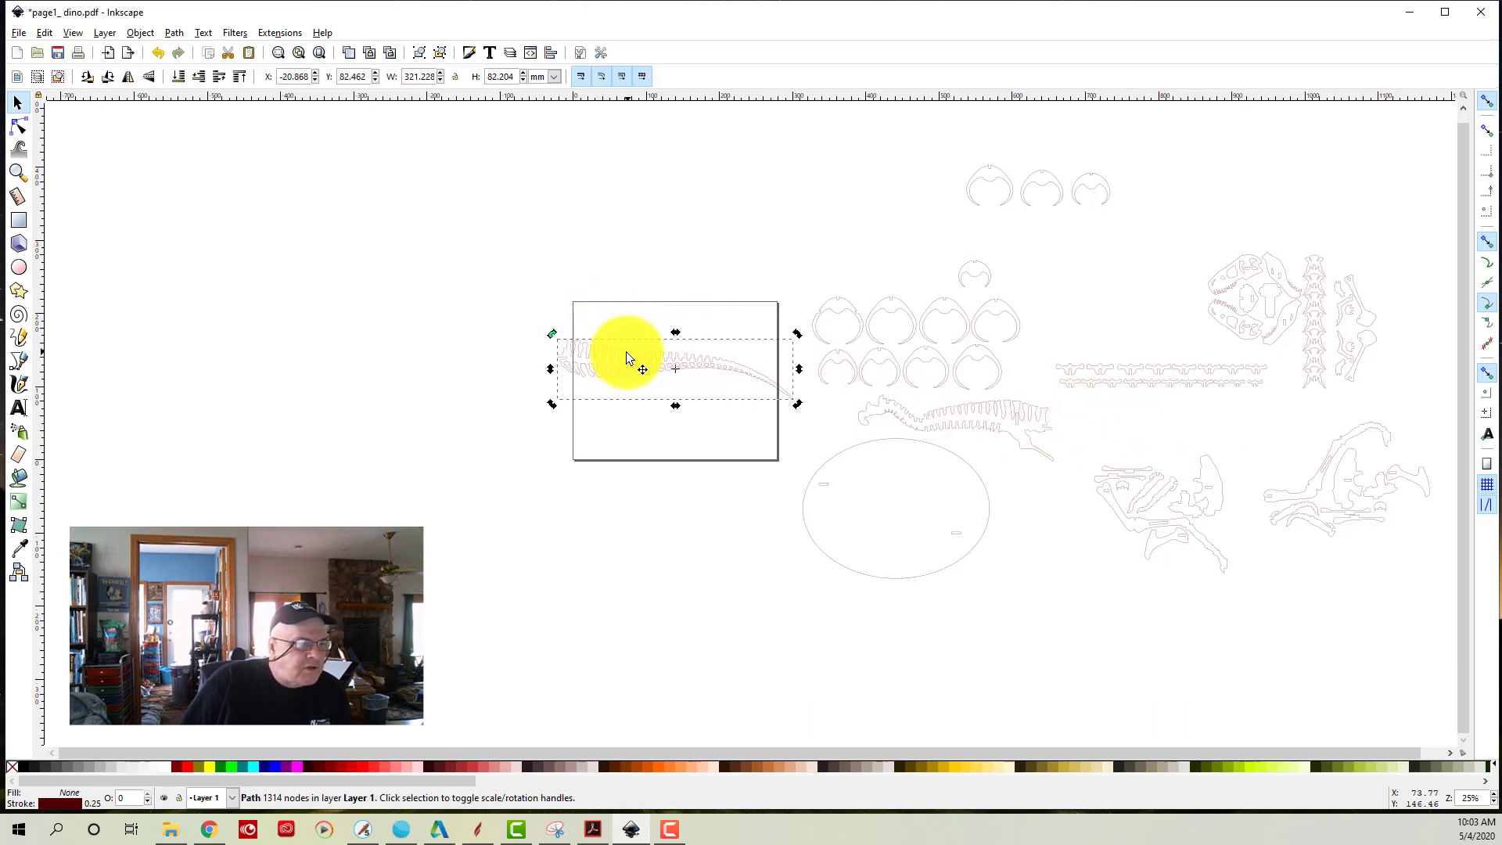
click(528, 578)
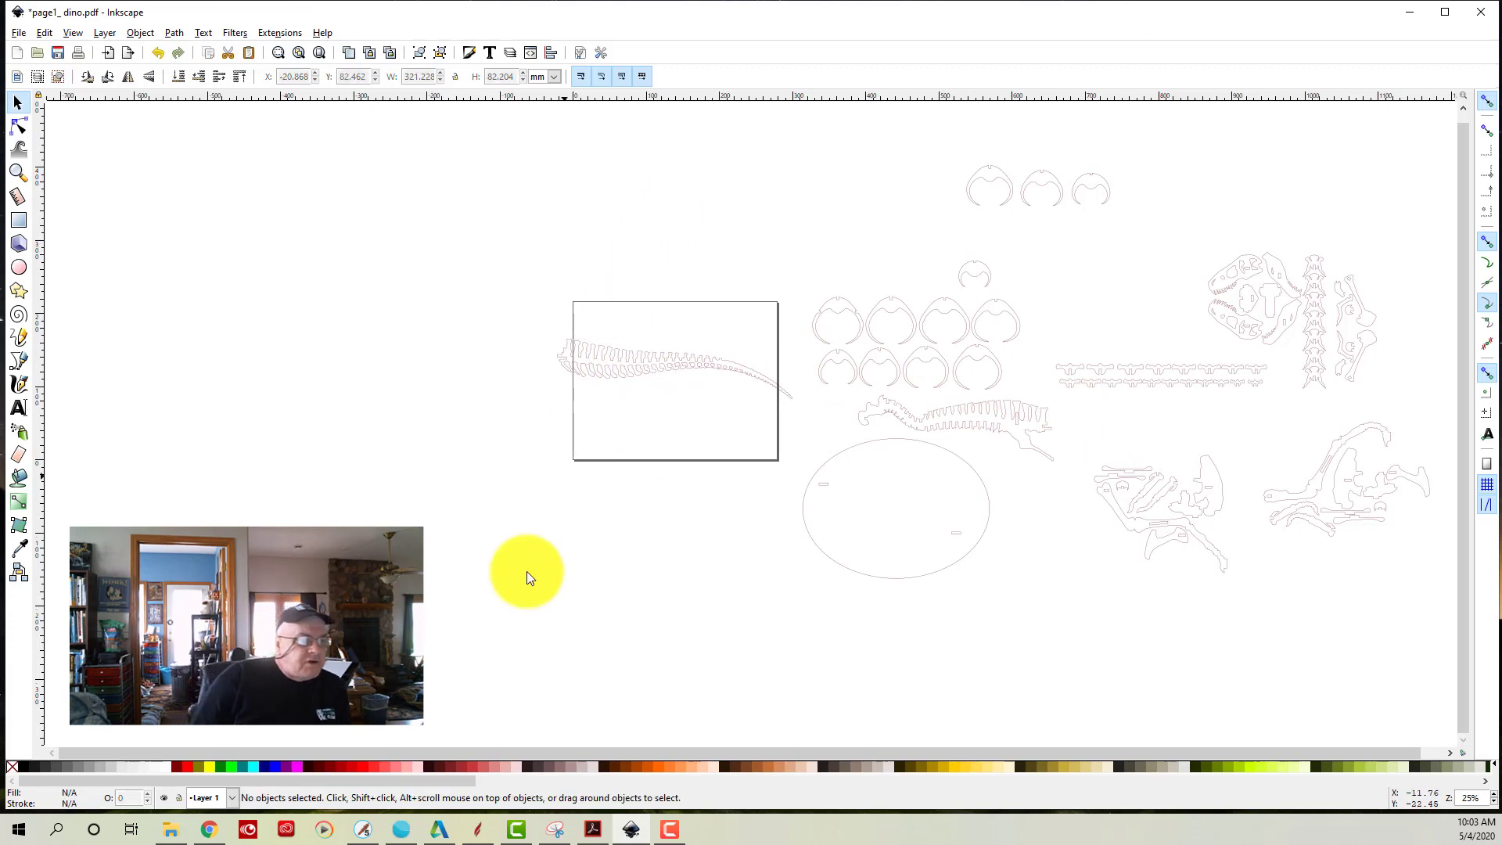
- Rotate the tail piece clockwise to lie diagonally and fit it within the page at about X 7.4 mm, Y 2 mm
click(623, 375)
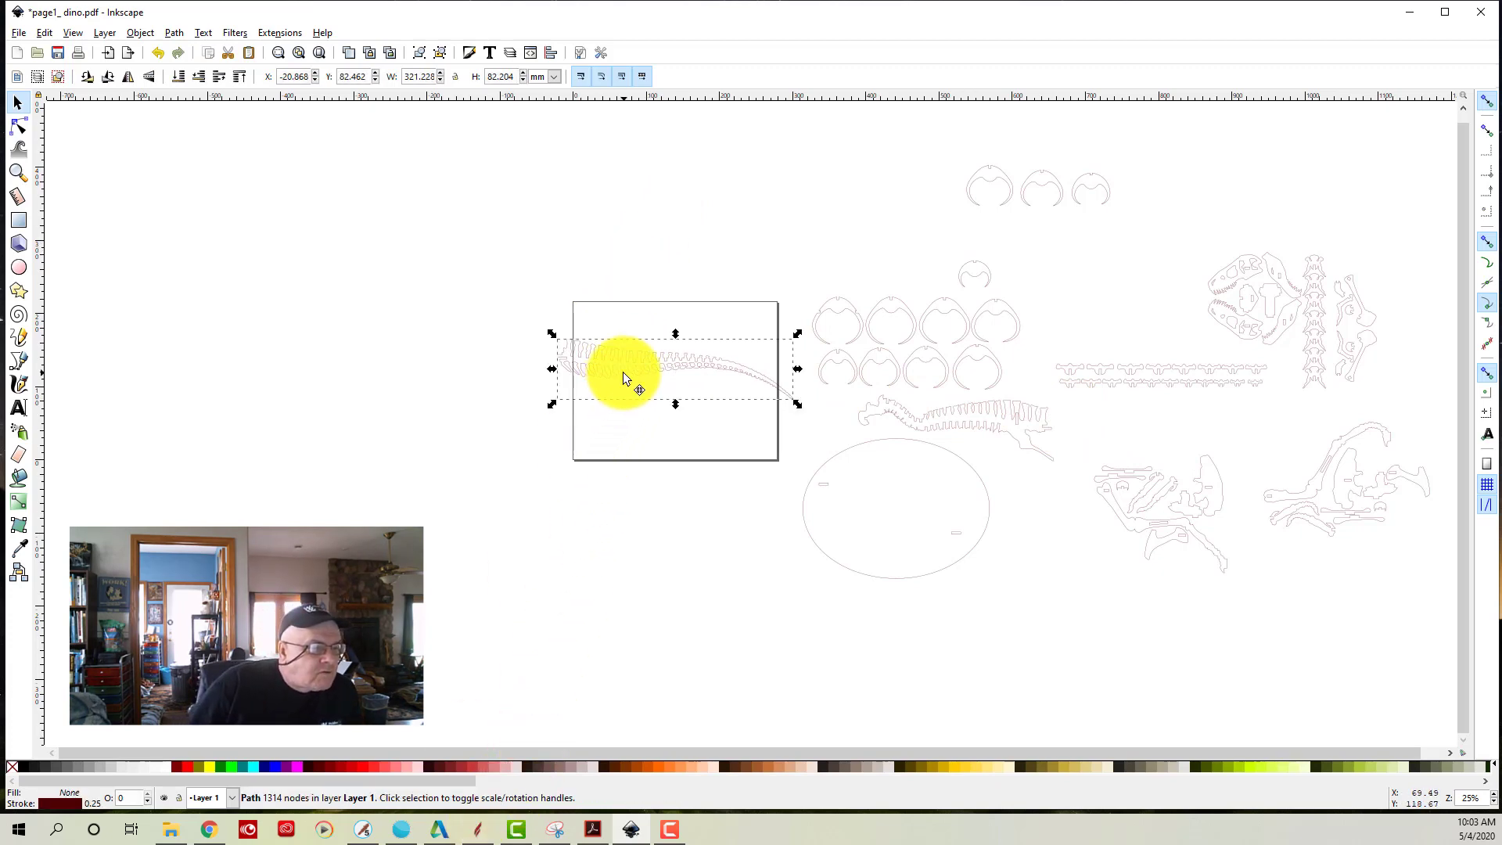
click(723, 366)
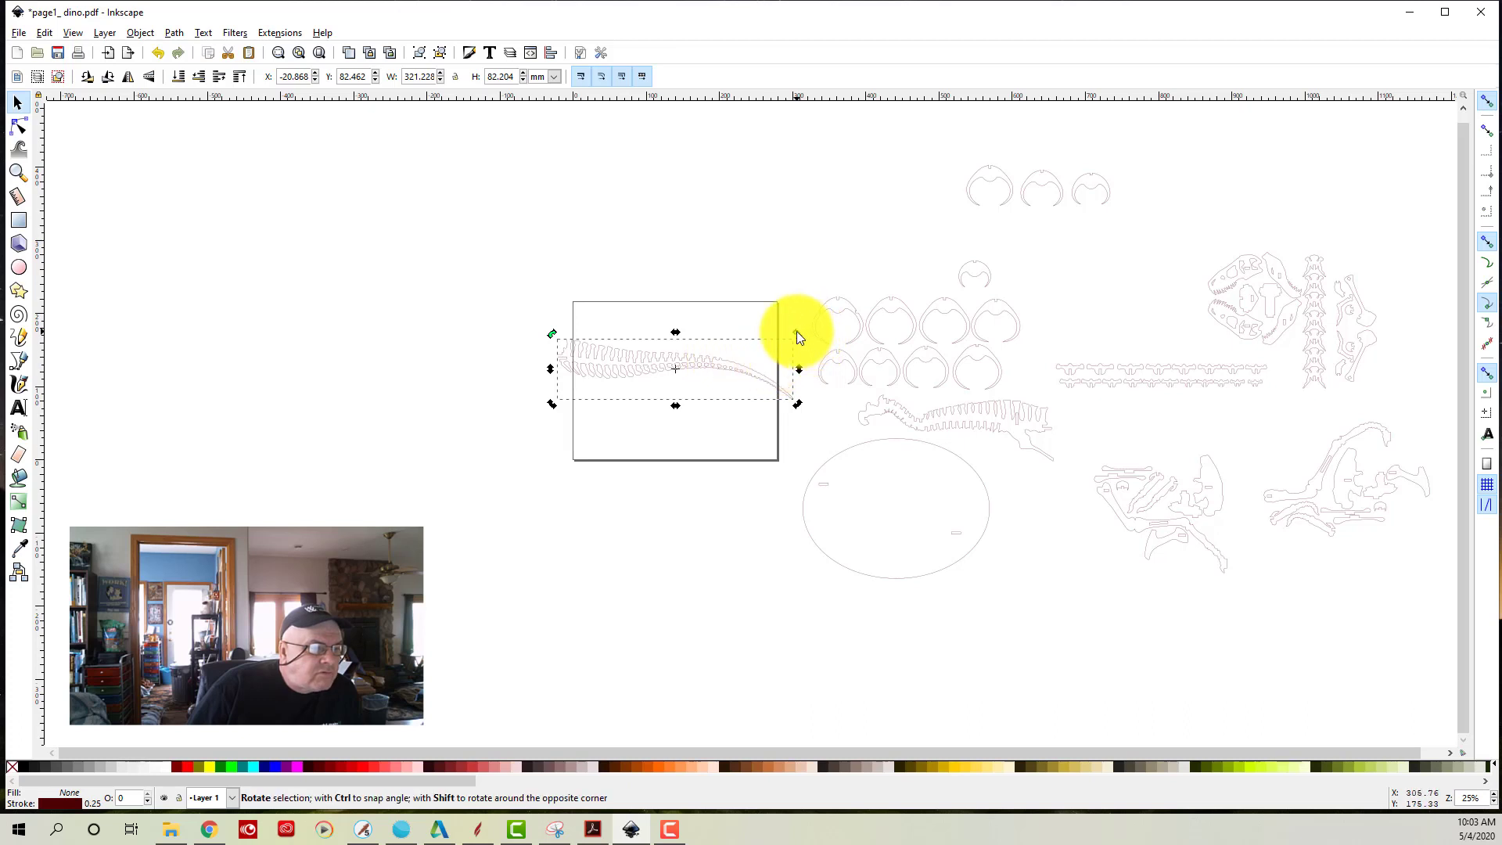
drag(797, 332, 795, 387)
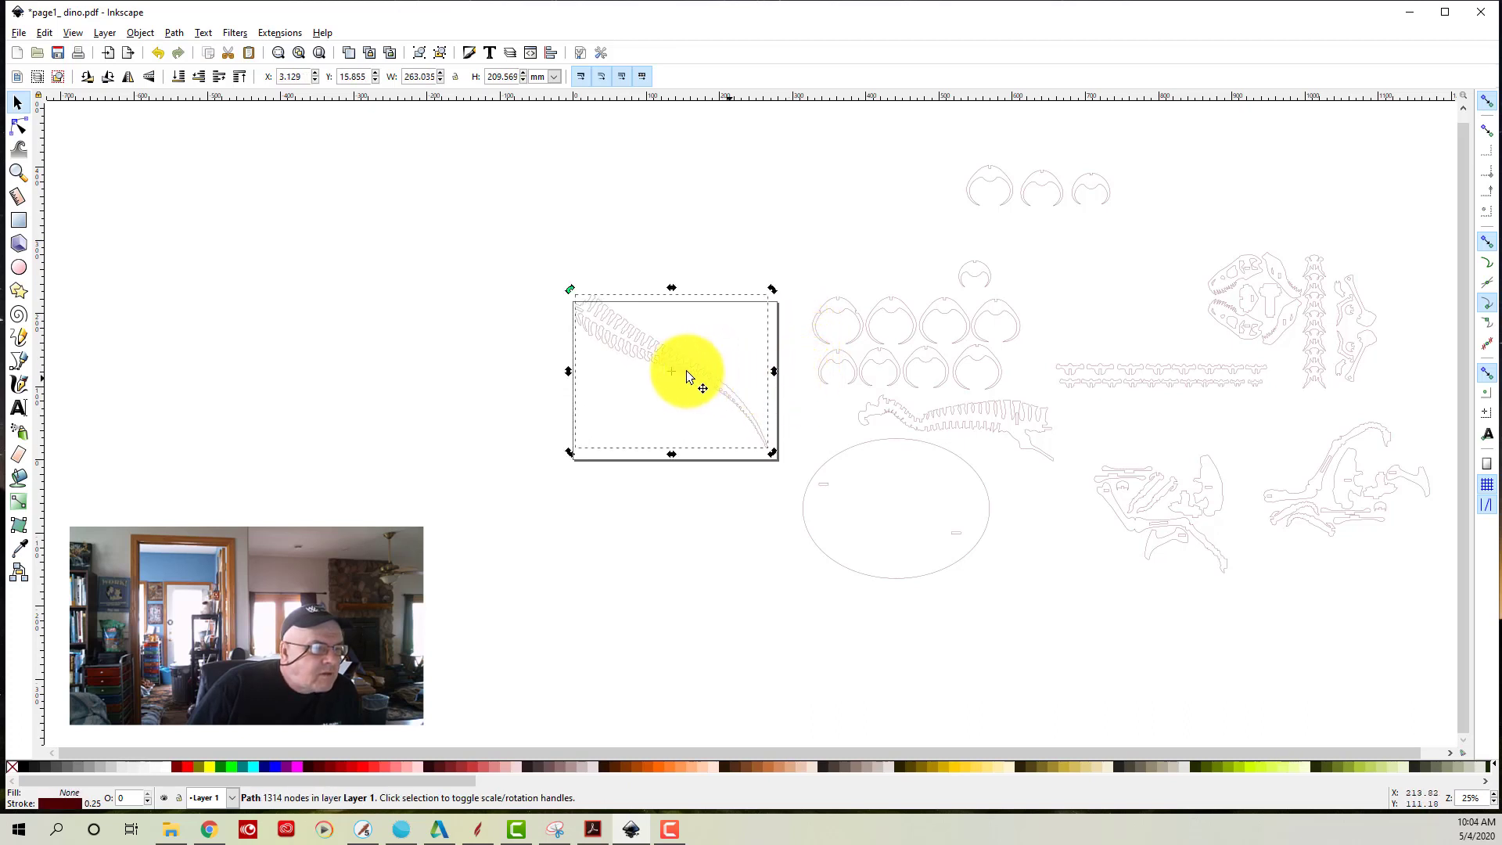
mouse_move(672, 372)
mouse_down()
mouse_move(688, 392)
mouse_move(651, 360)
mouse_up()
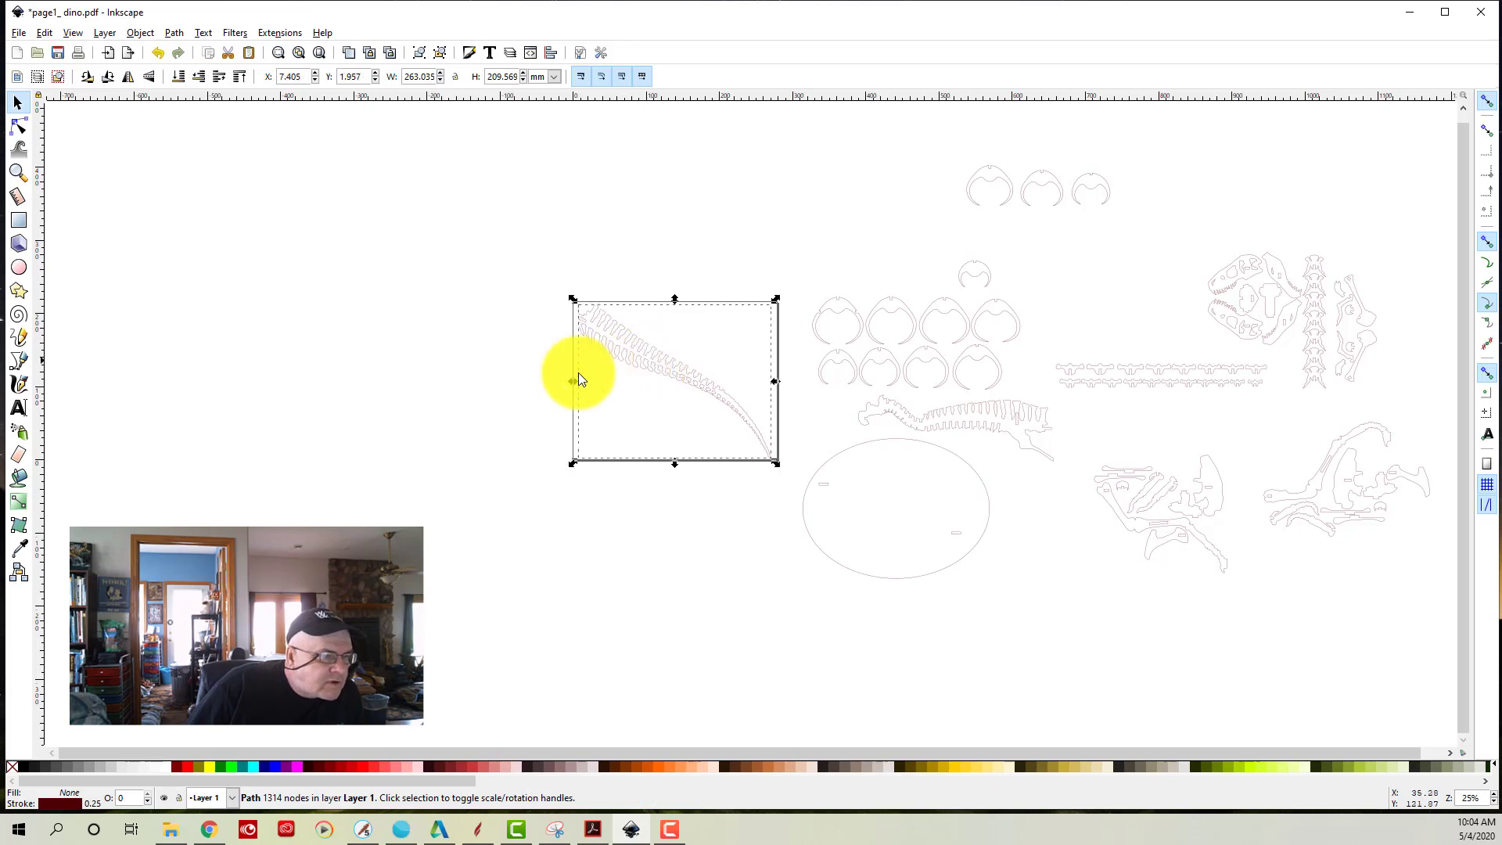
click(506, 362)
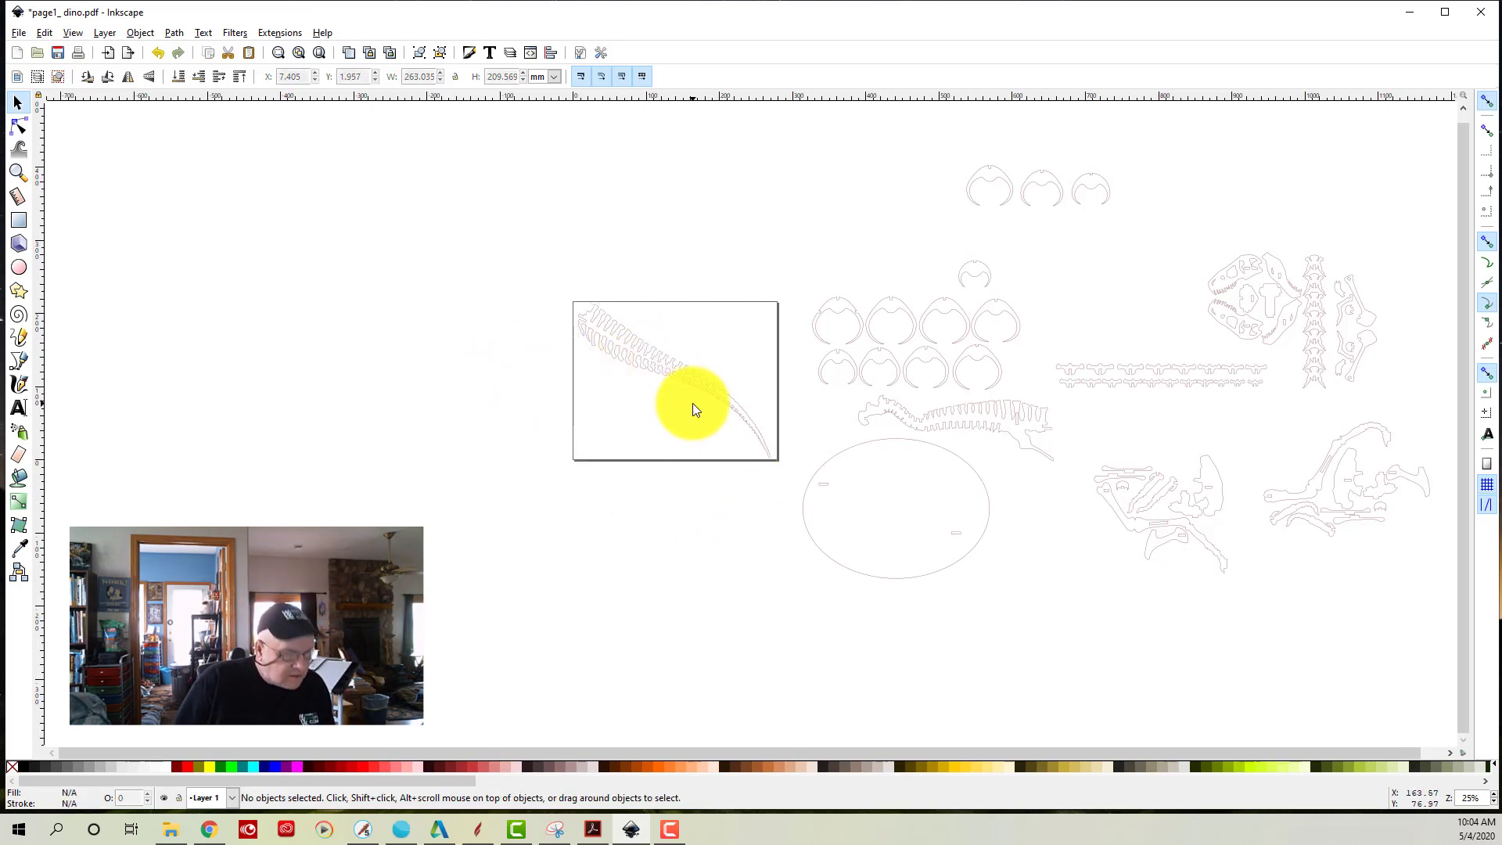
ctrl+scroll(692, 403, up, 3)
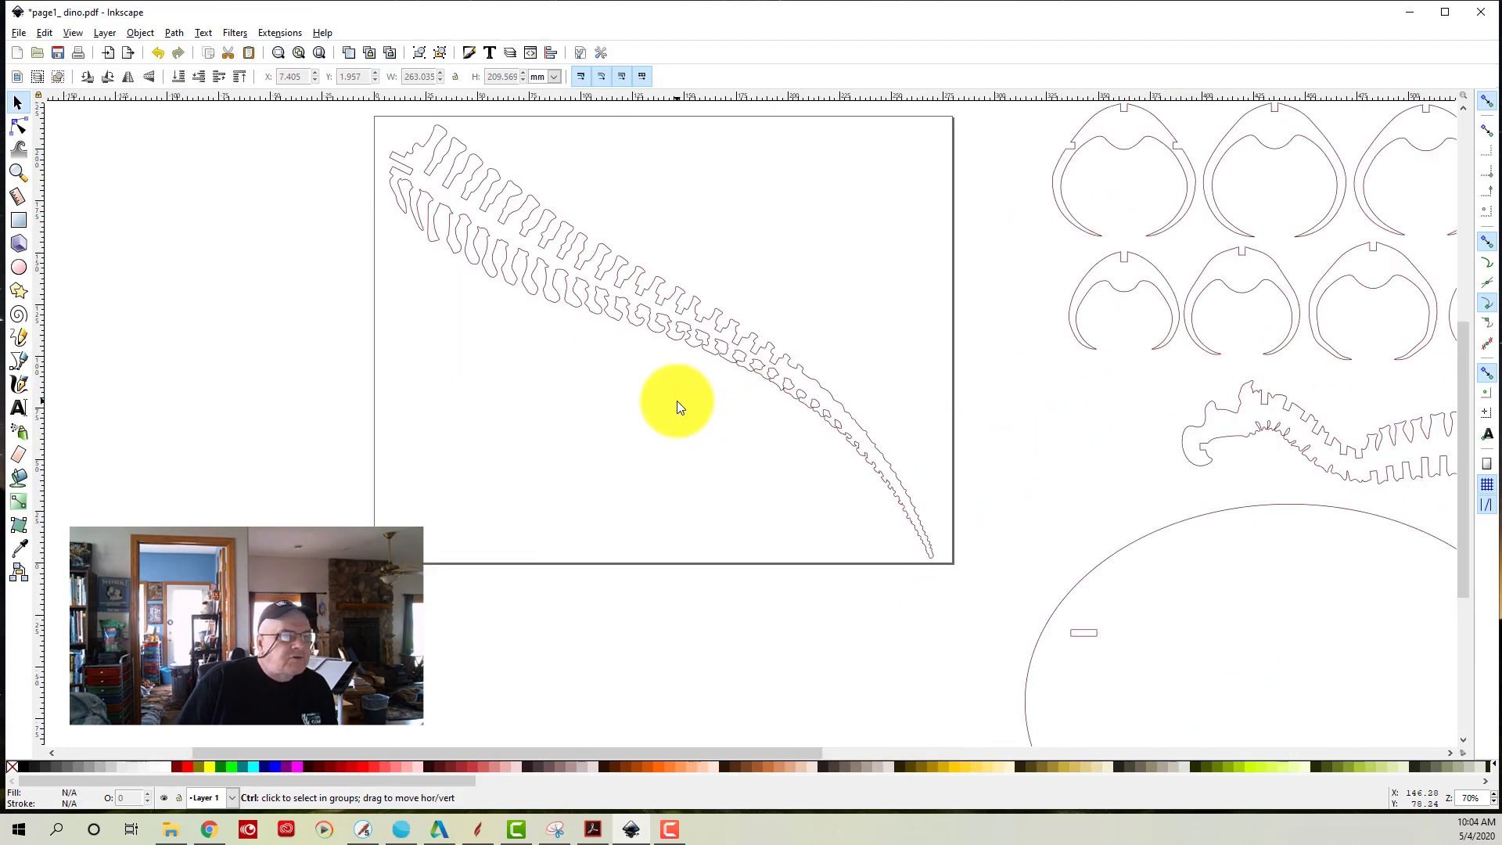
ctrl+scroll(677, 406, down, 1)
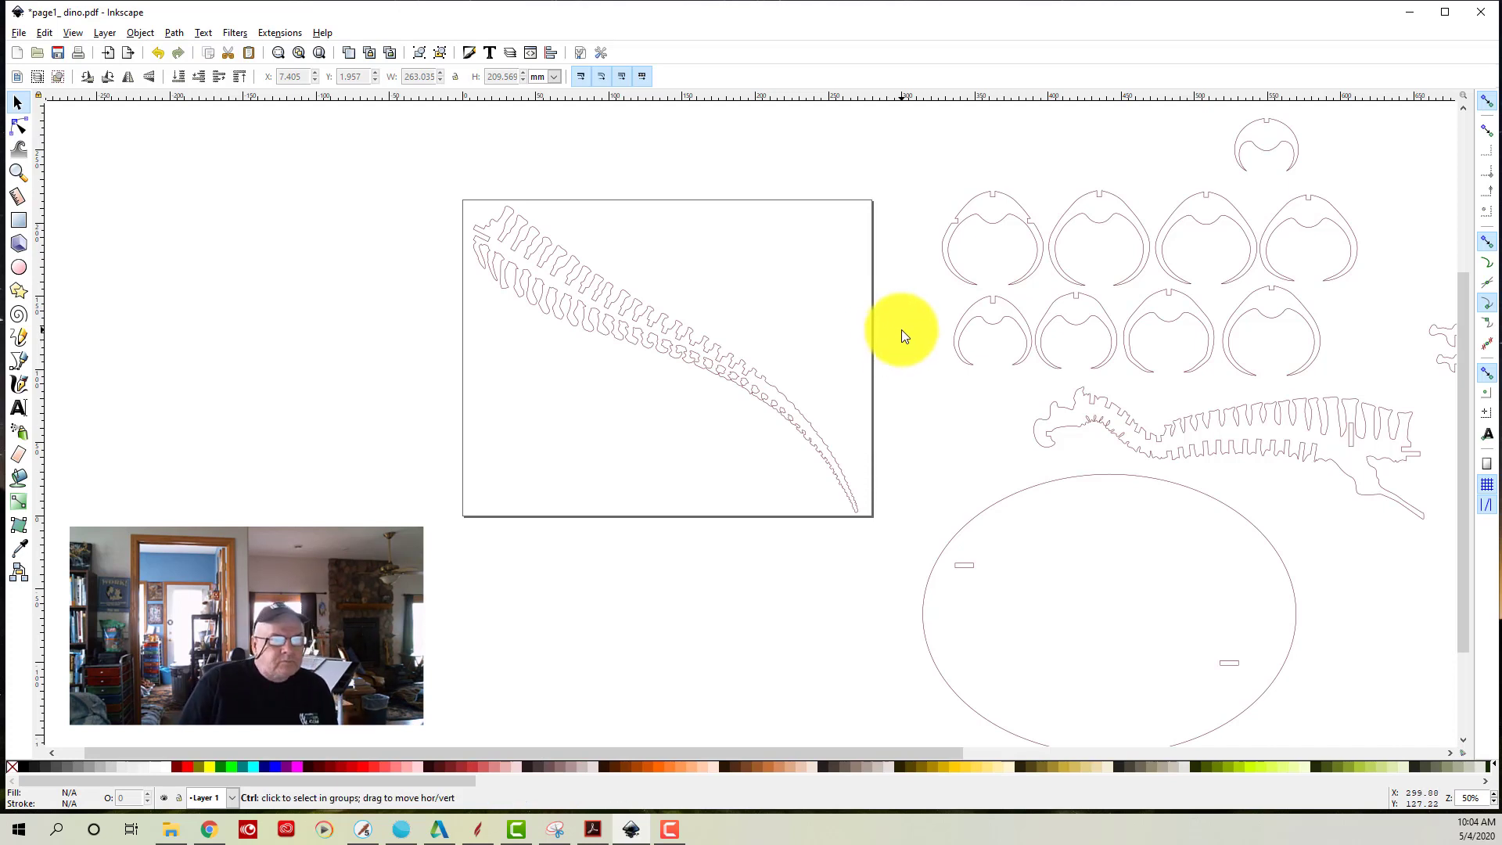
scroll(902, 330, down, 4)
scroll(1119, 345, up, 1)
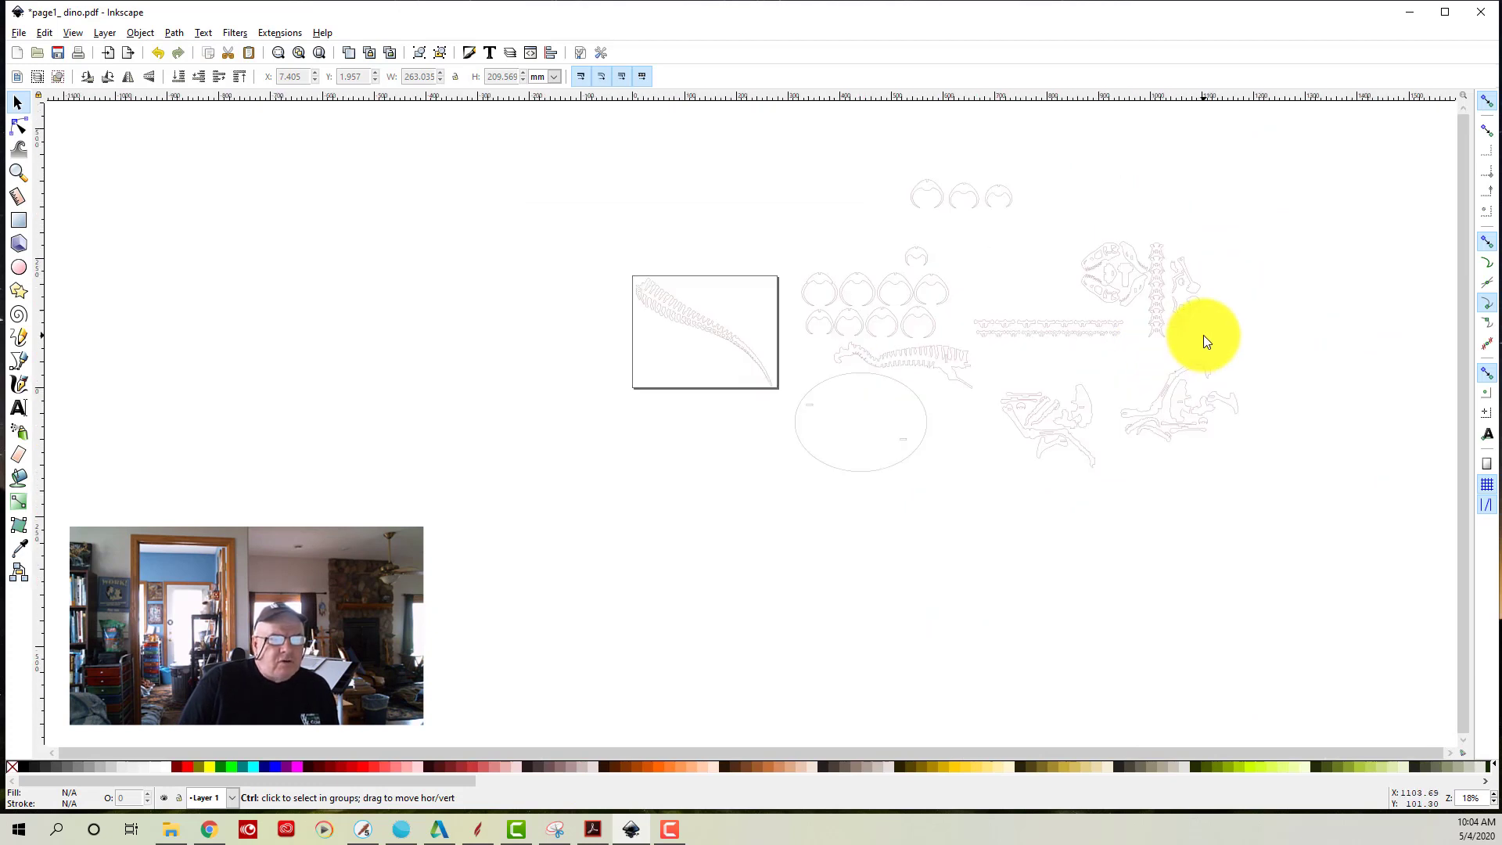
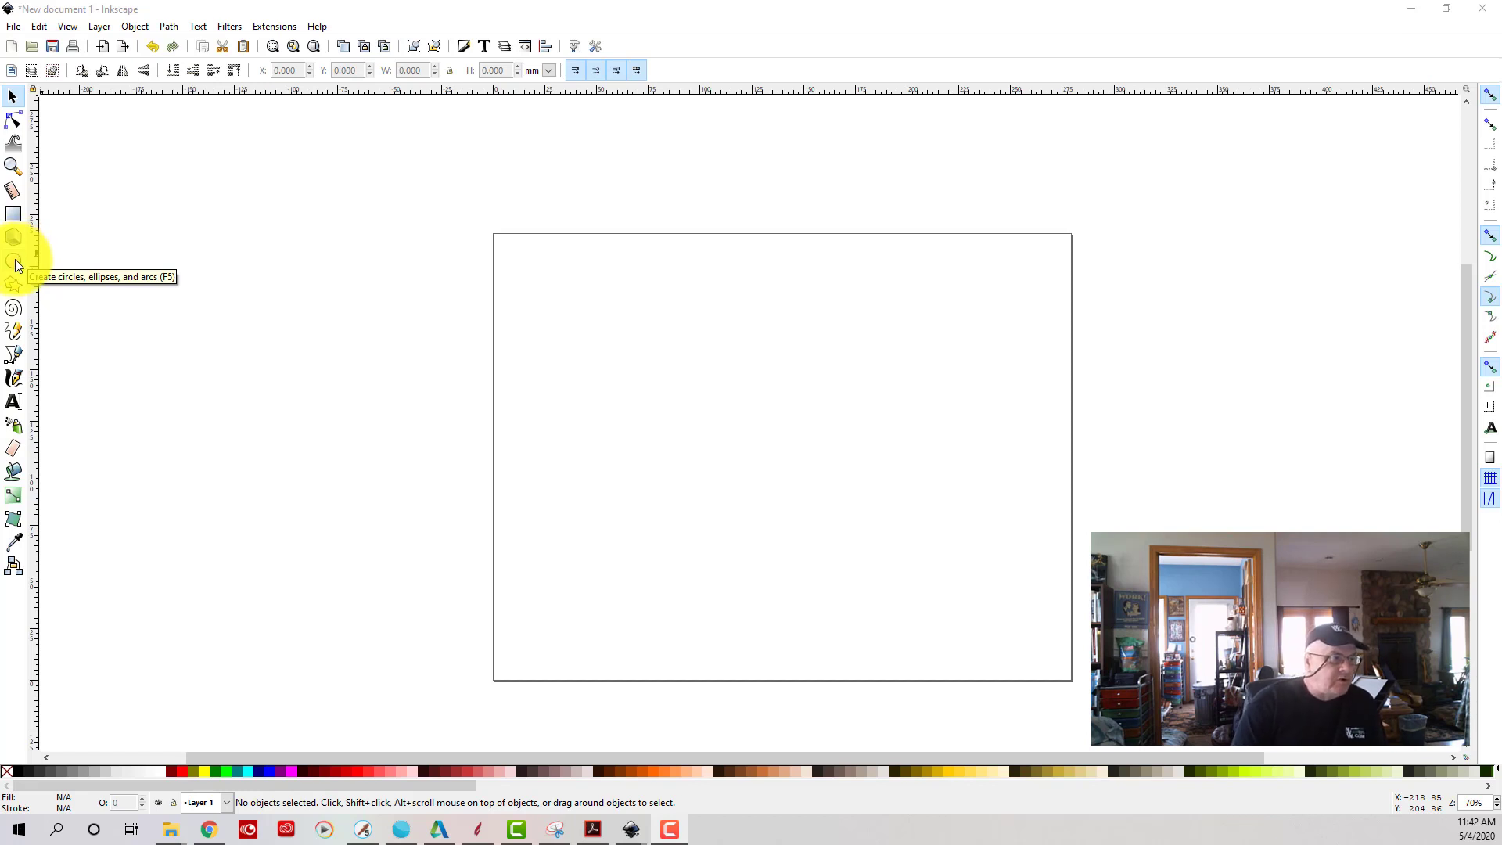
- Draw a filled black ellipse about 77 mm wide and 60 mm high near the middle of the page
click(15, 263)
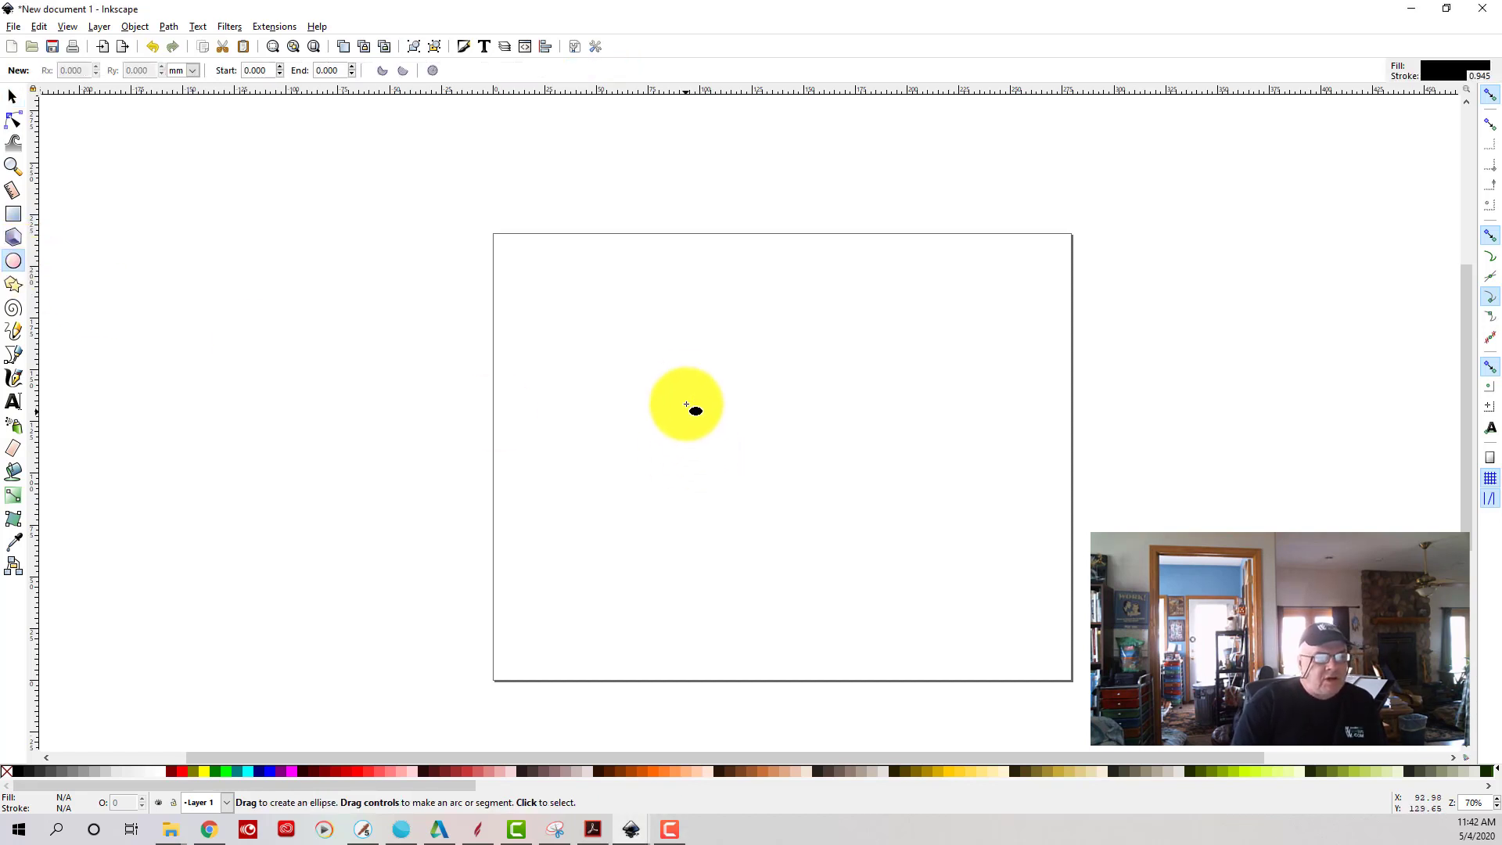
drag(680, 358, 840, 481)
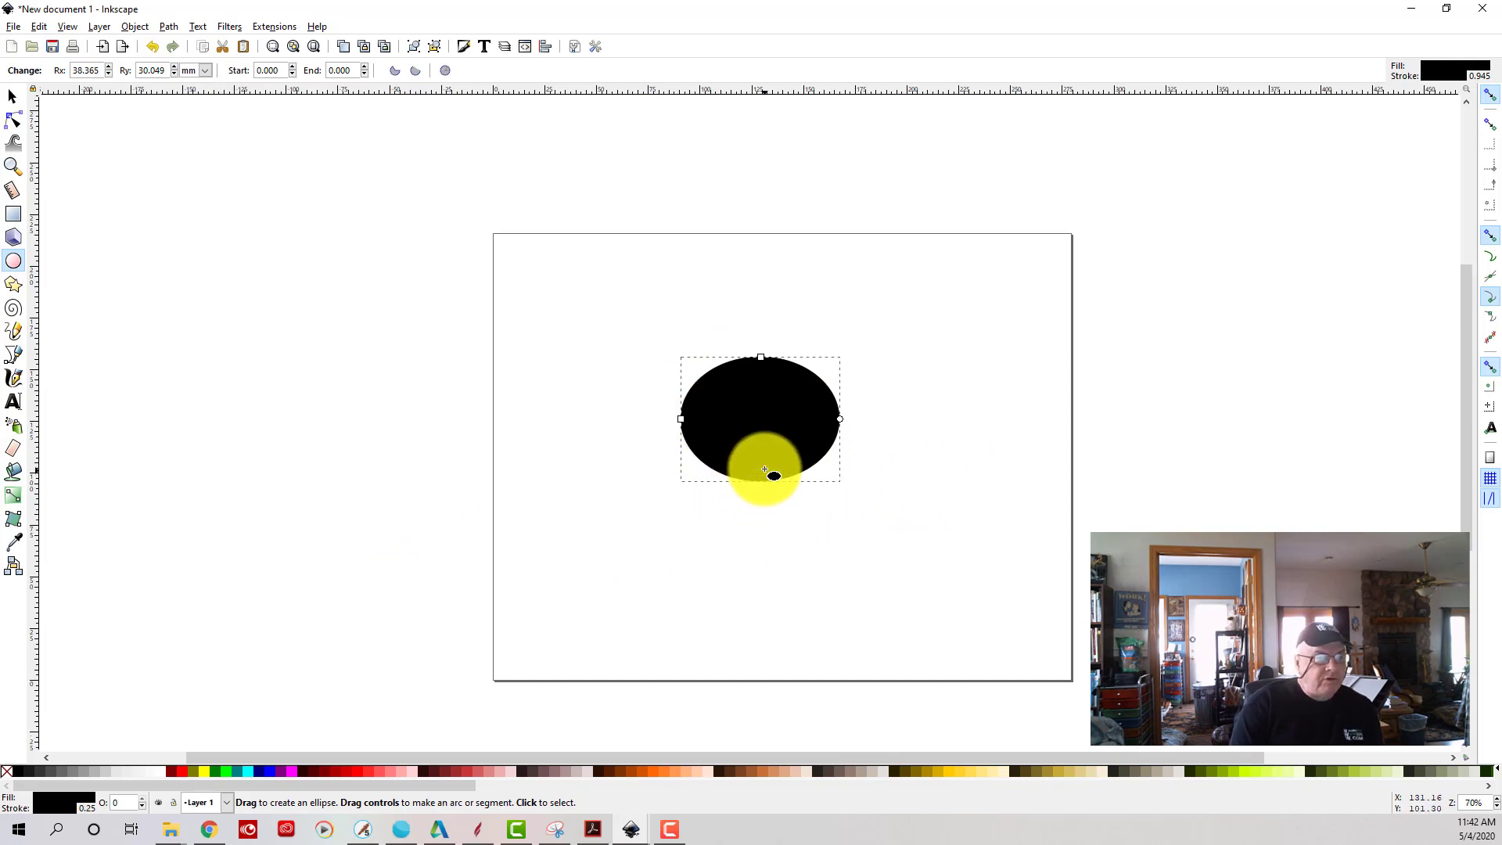
key(Escape)
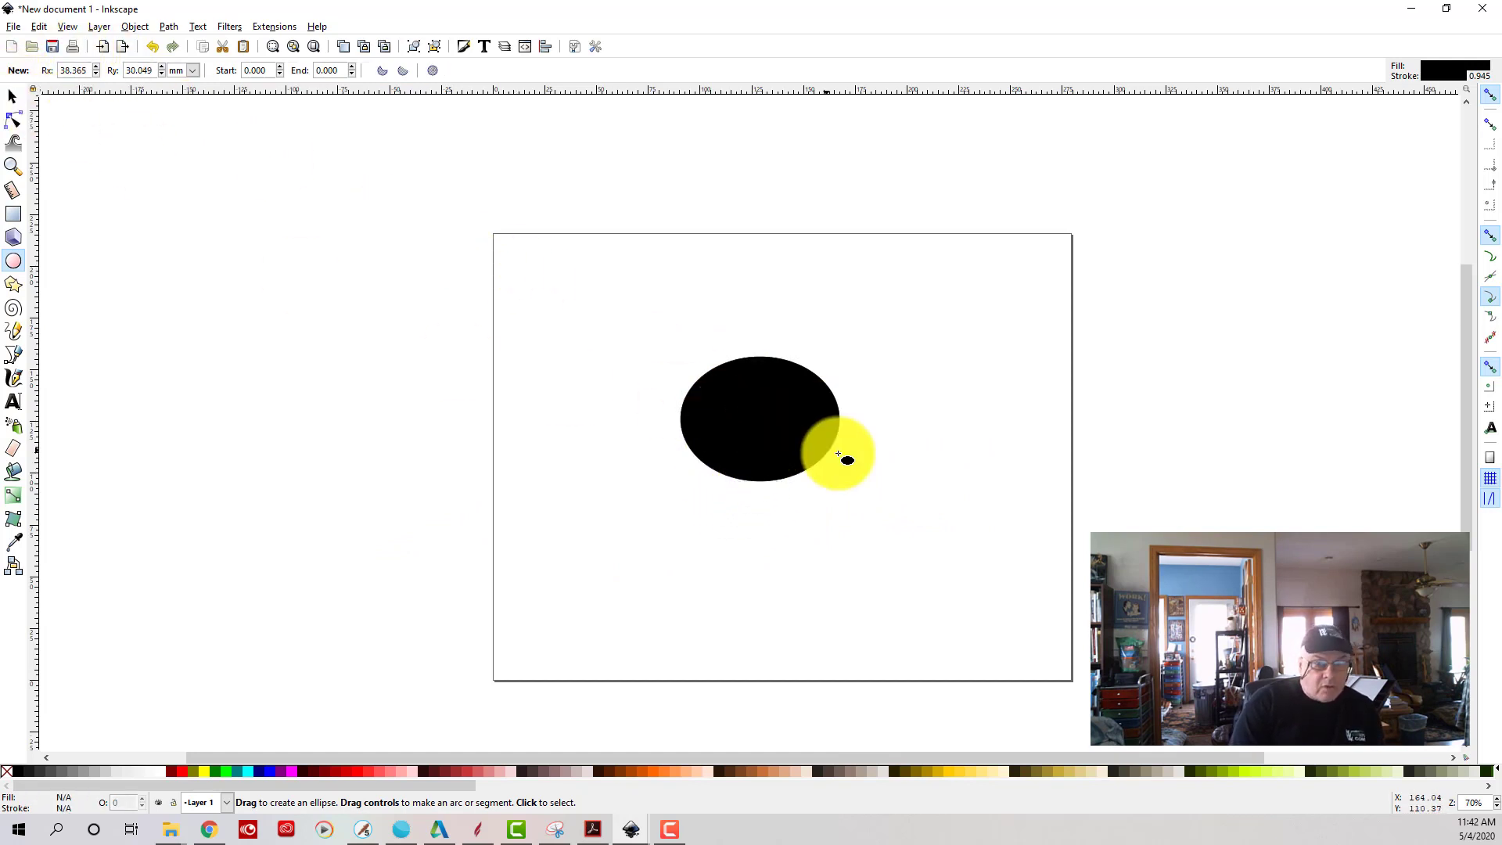
- Select the black ellipse and delete it from the page
click(11, 96)
click(731, 419)
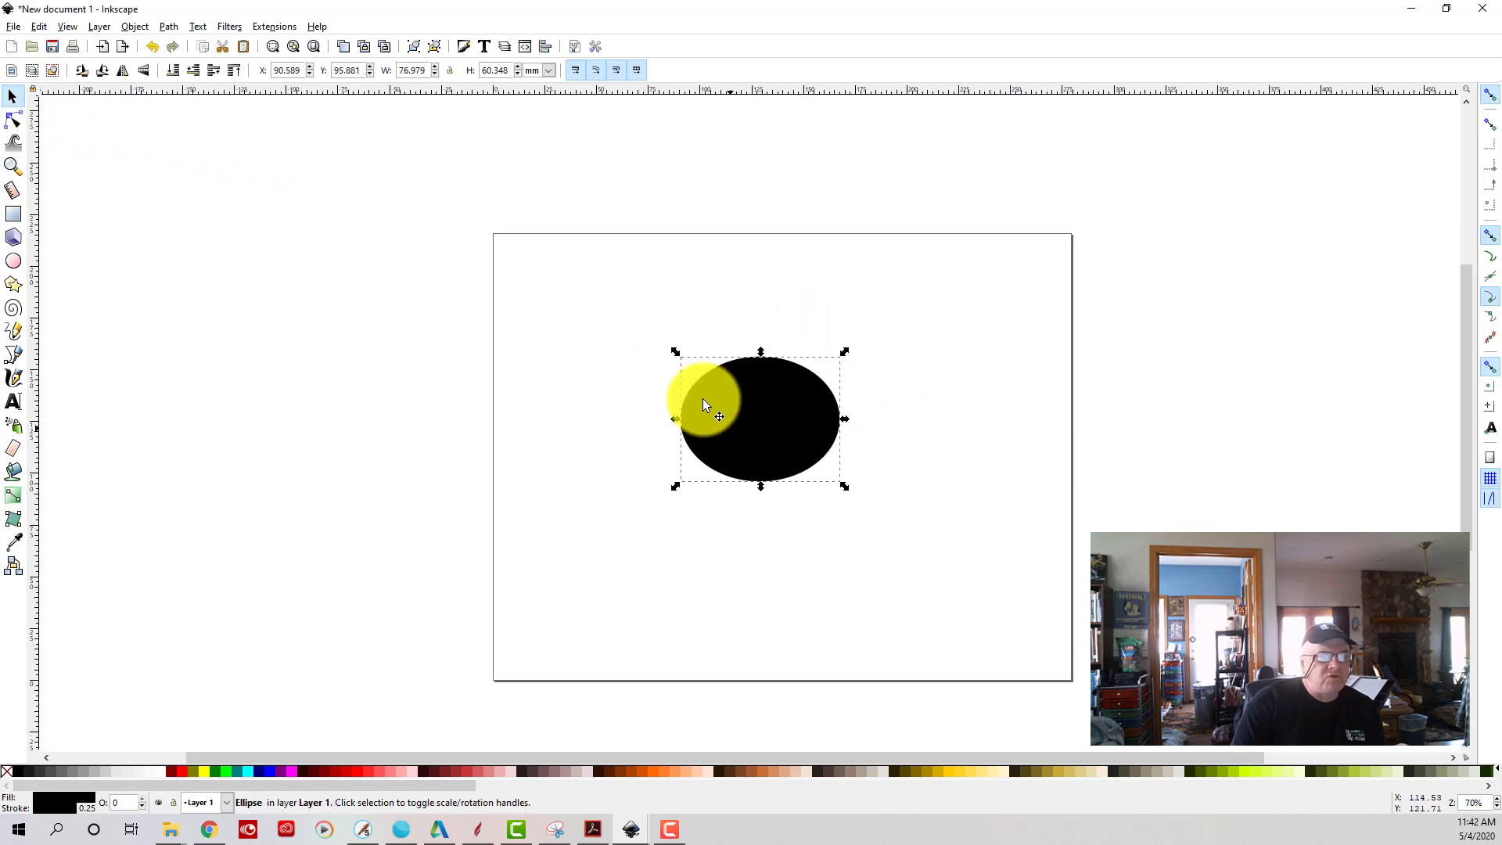
drag(588, 270, 948, 618)
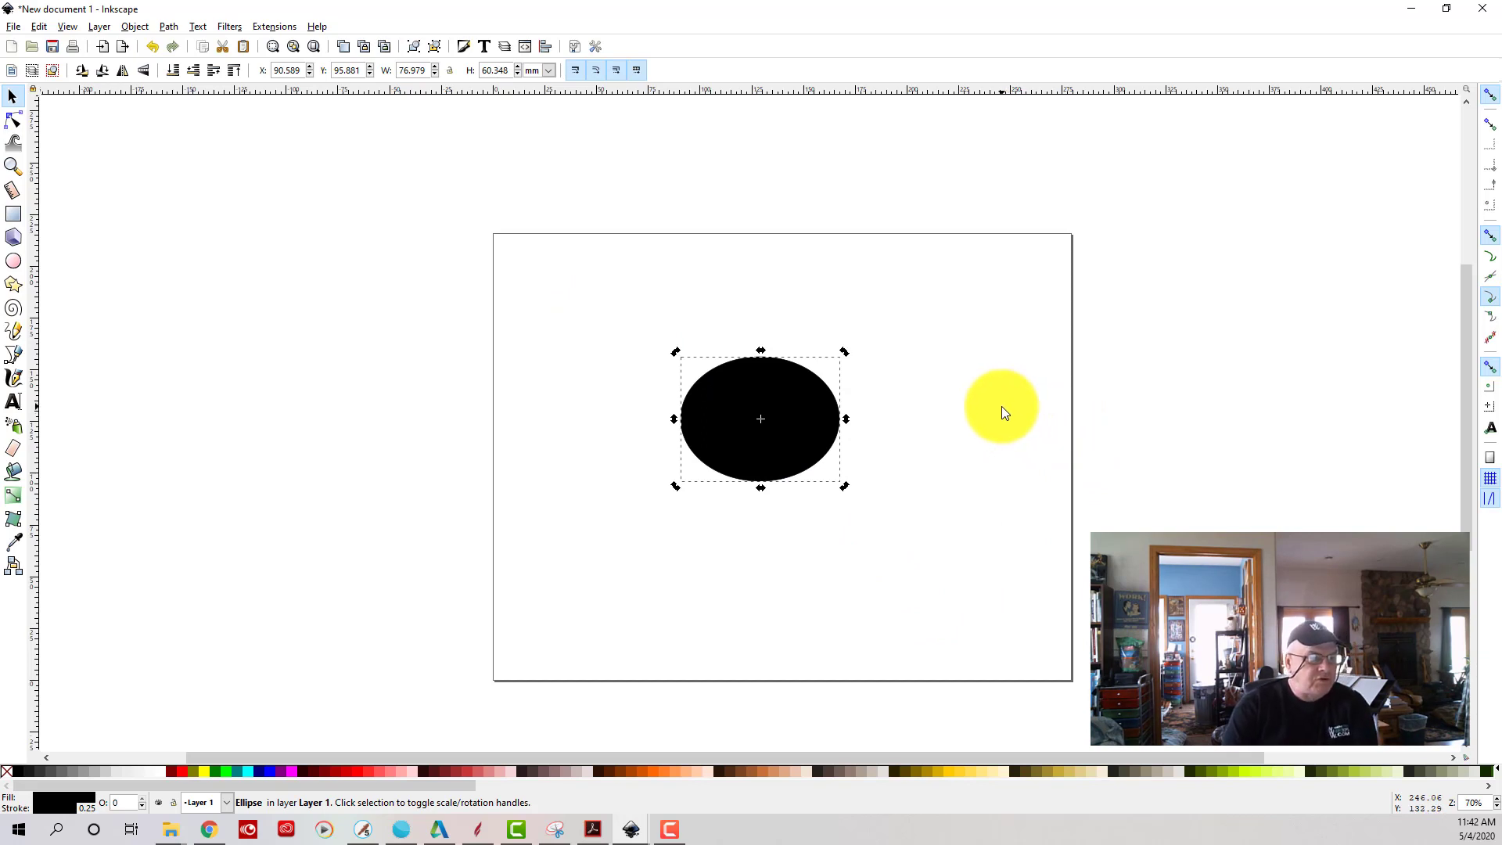
key(Delete)
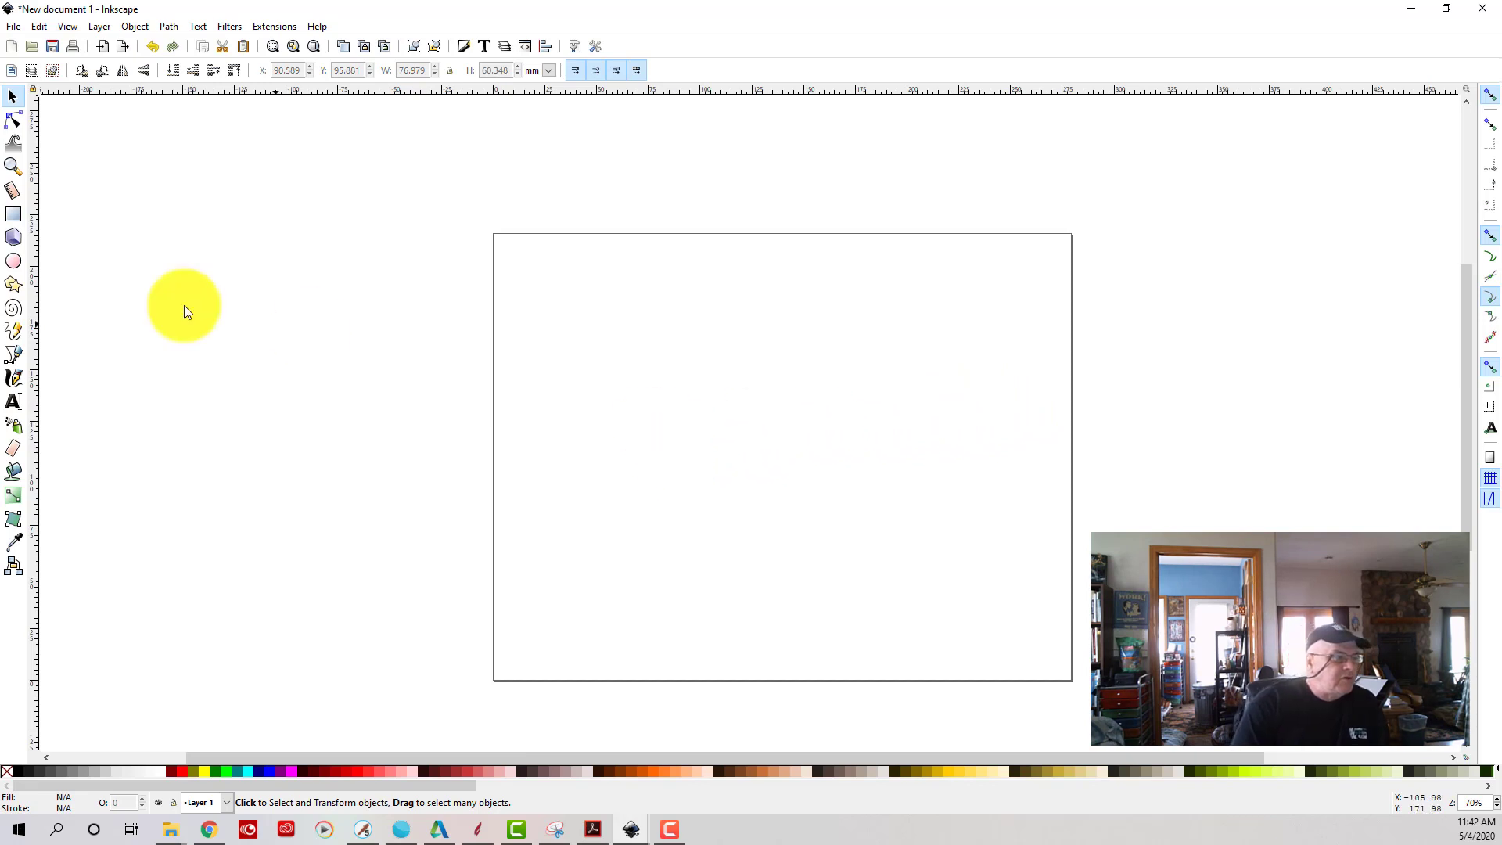
- Draw a perfect circle about 67 mm in diameter and move it to the page's upper-left area at about X 12 mm, Y 135 mm
click(14, 260)
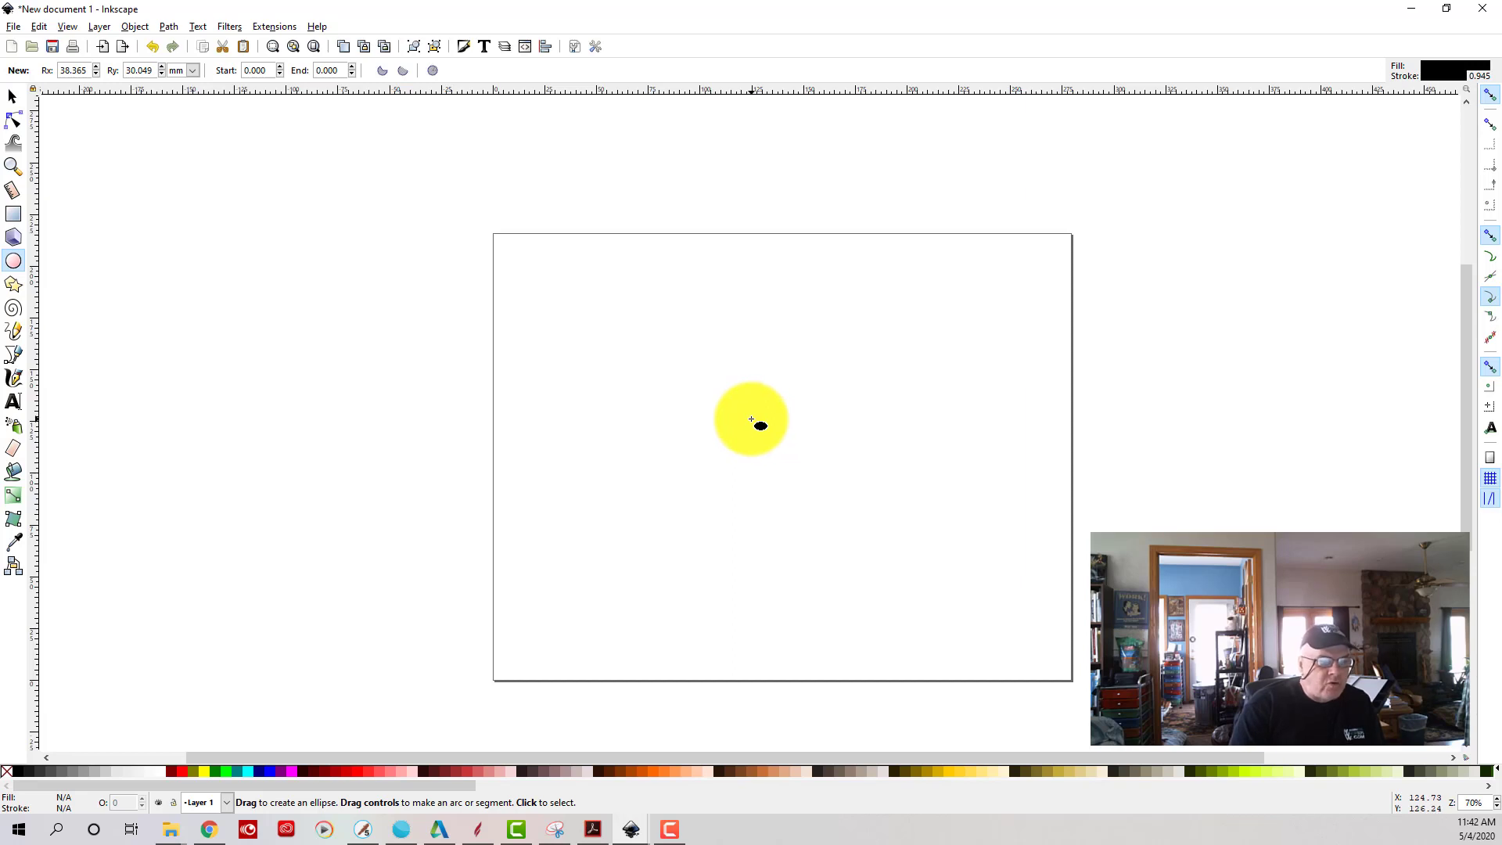
key(ctrl)
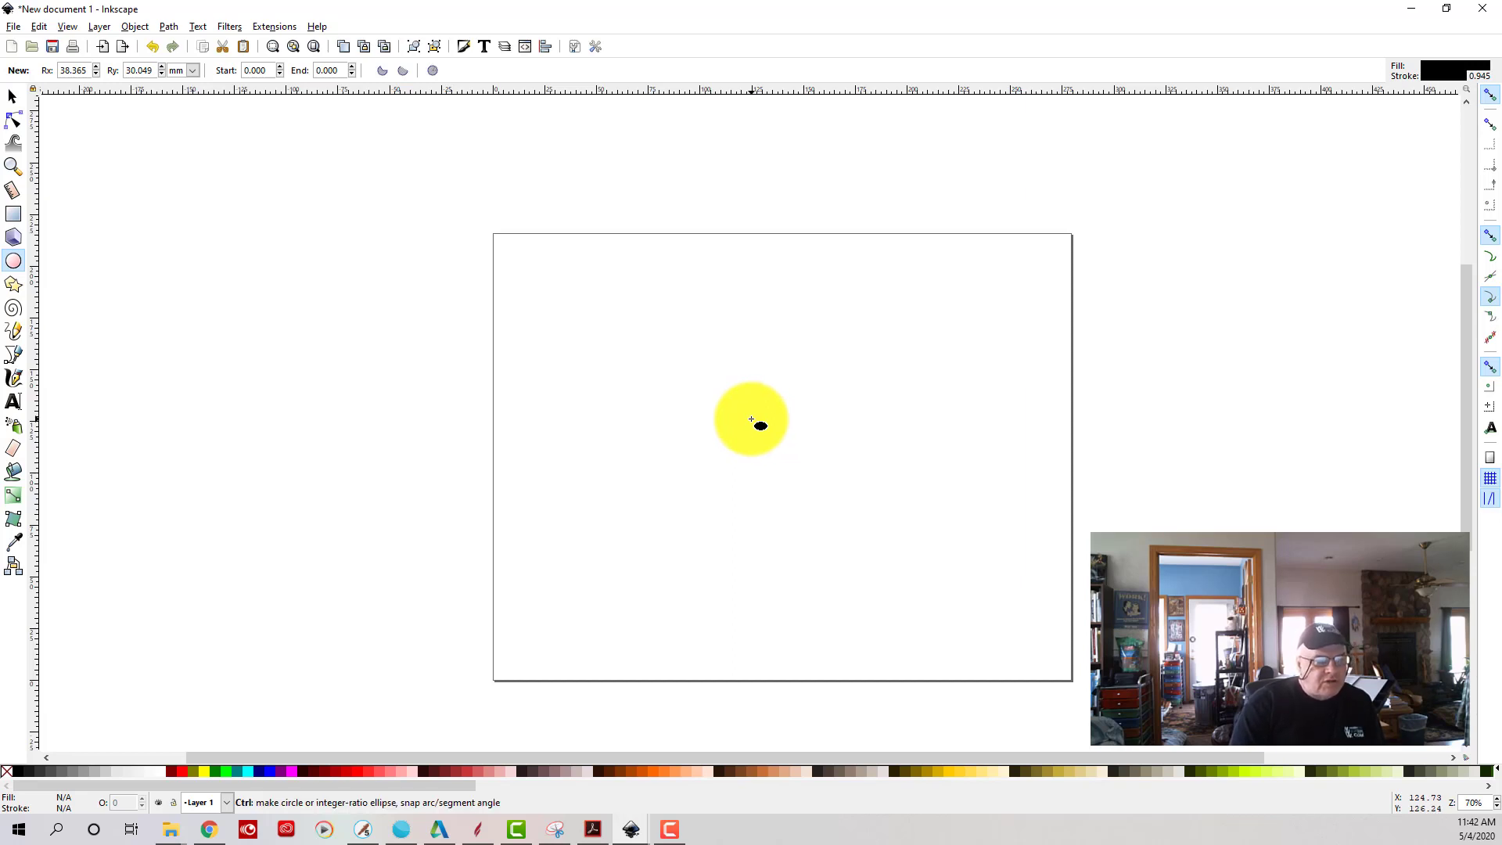
drag(751, 420, 906, 558)
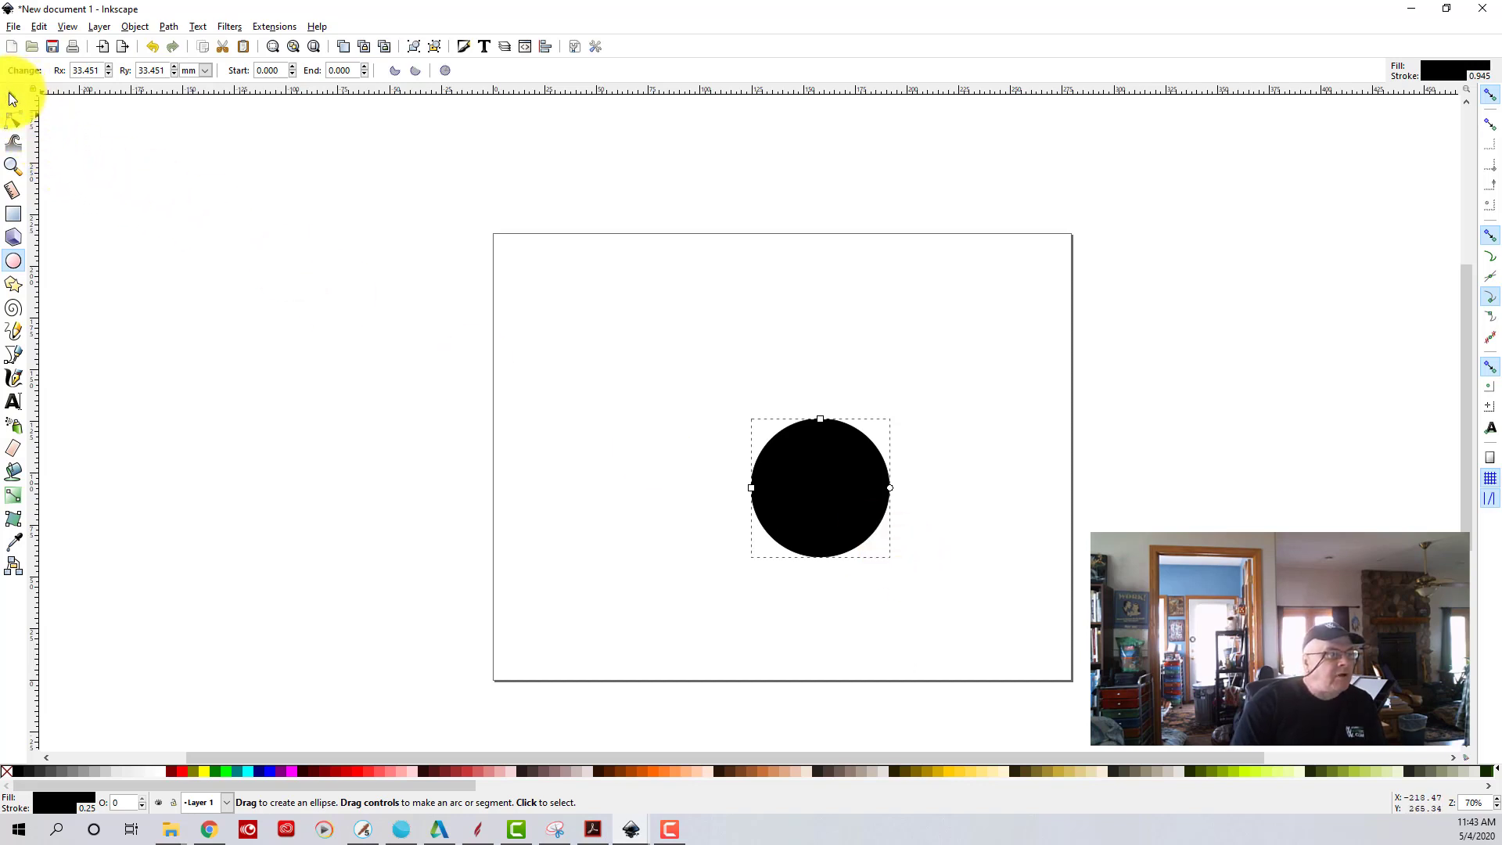
click(13, 100)
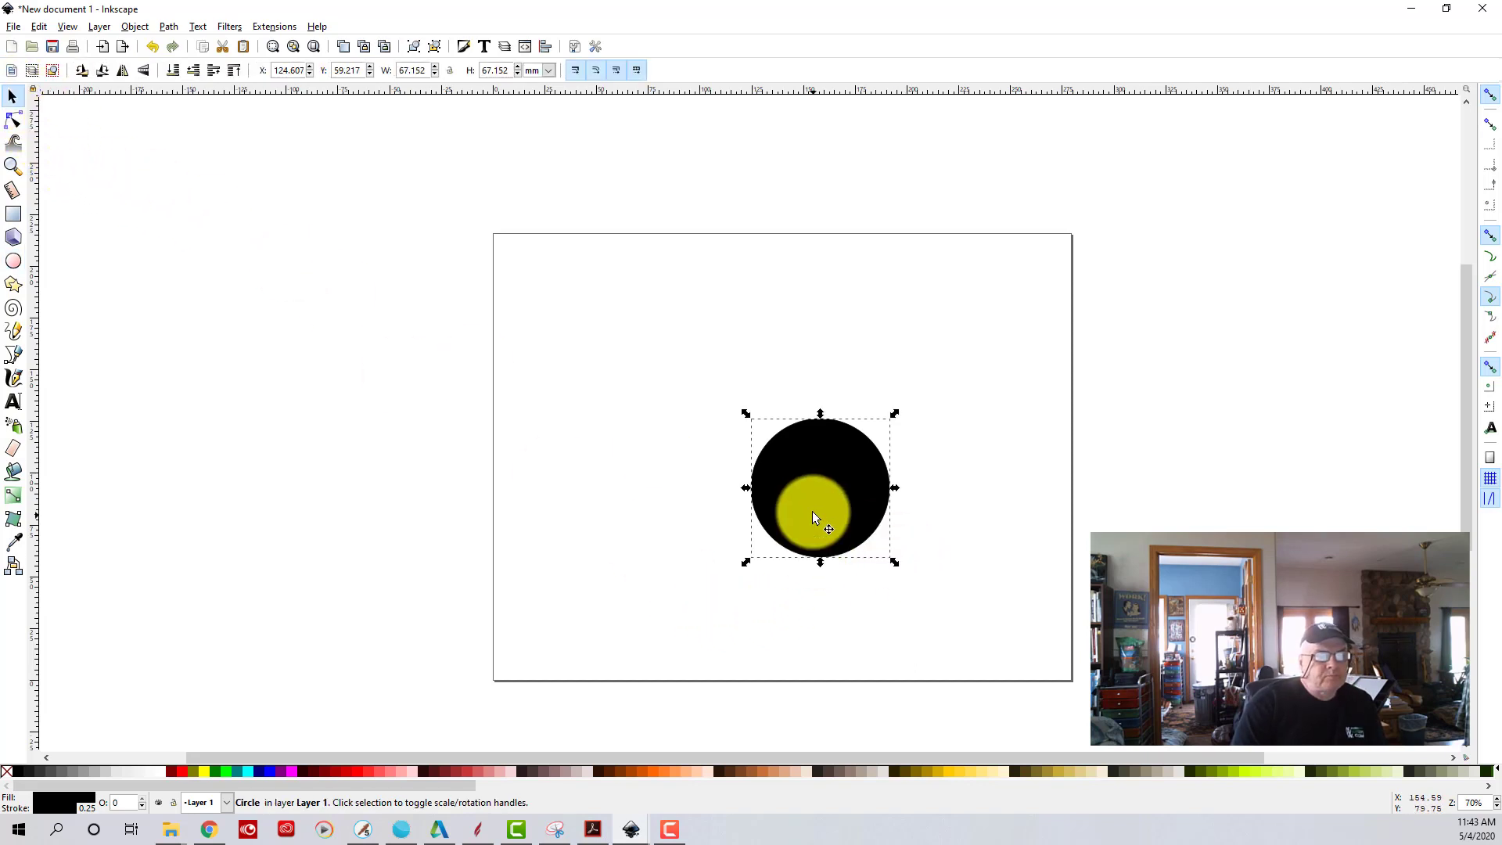
drag(823, 490, 589, 332)
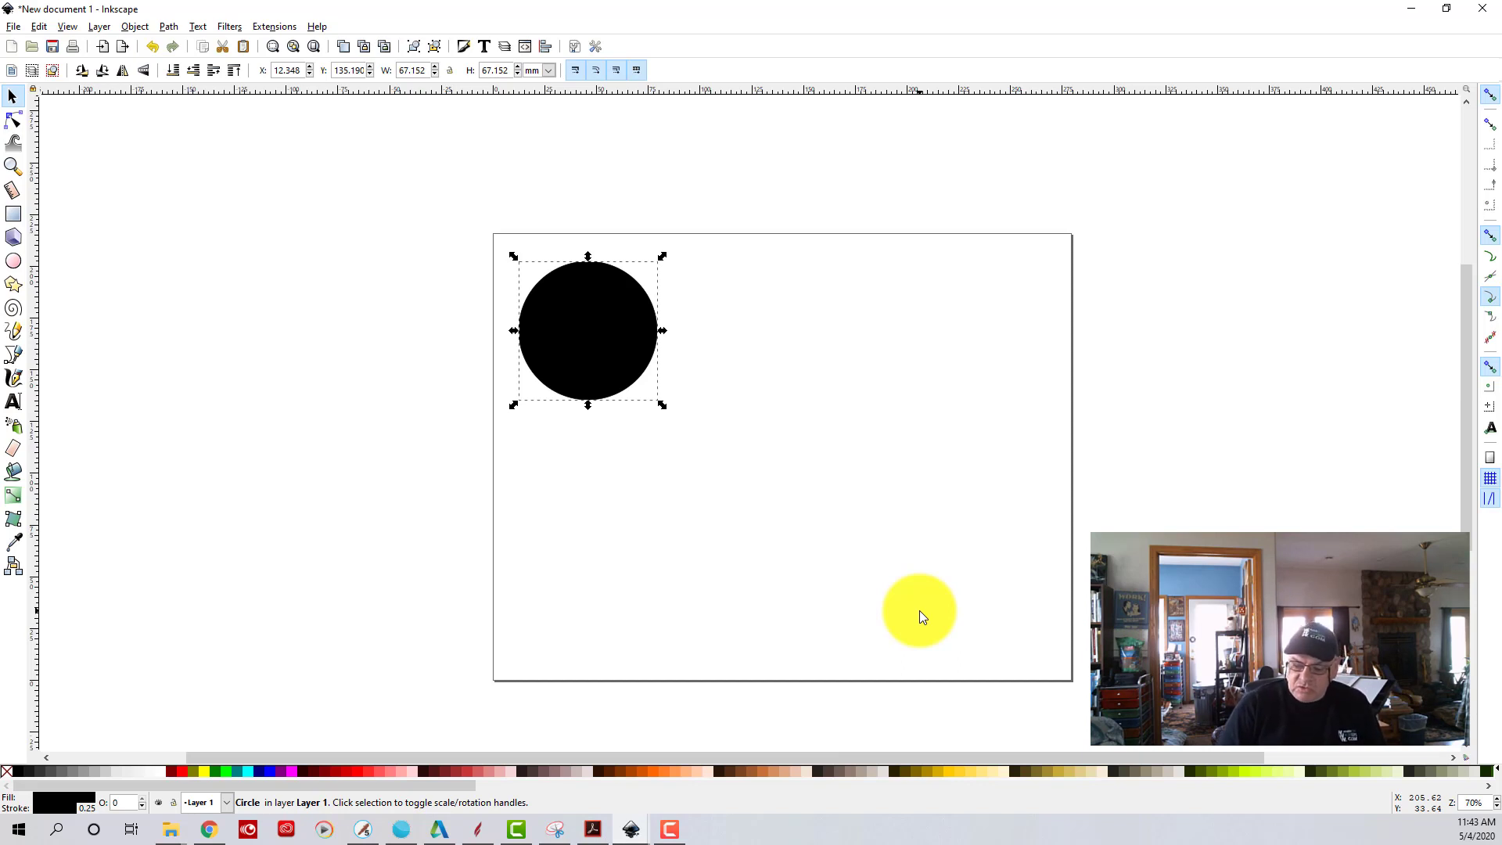
- Remove the circle's fill so only its outline is painted, and review its stroke paint and stroke style settings
key(ctrl+shift+f)
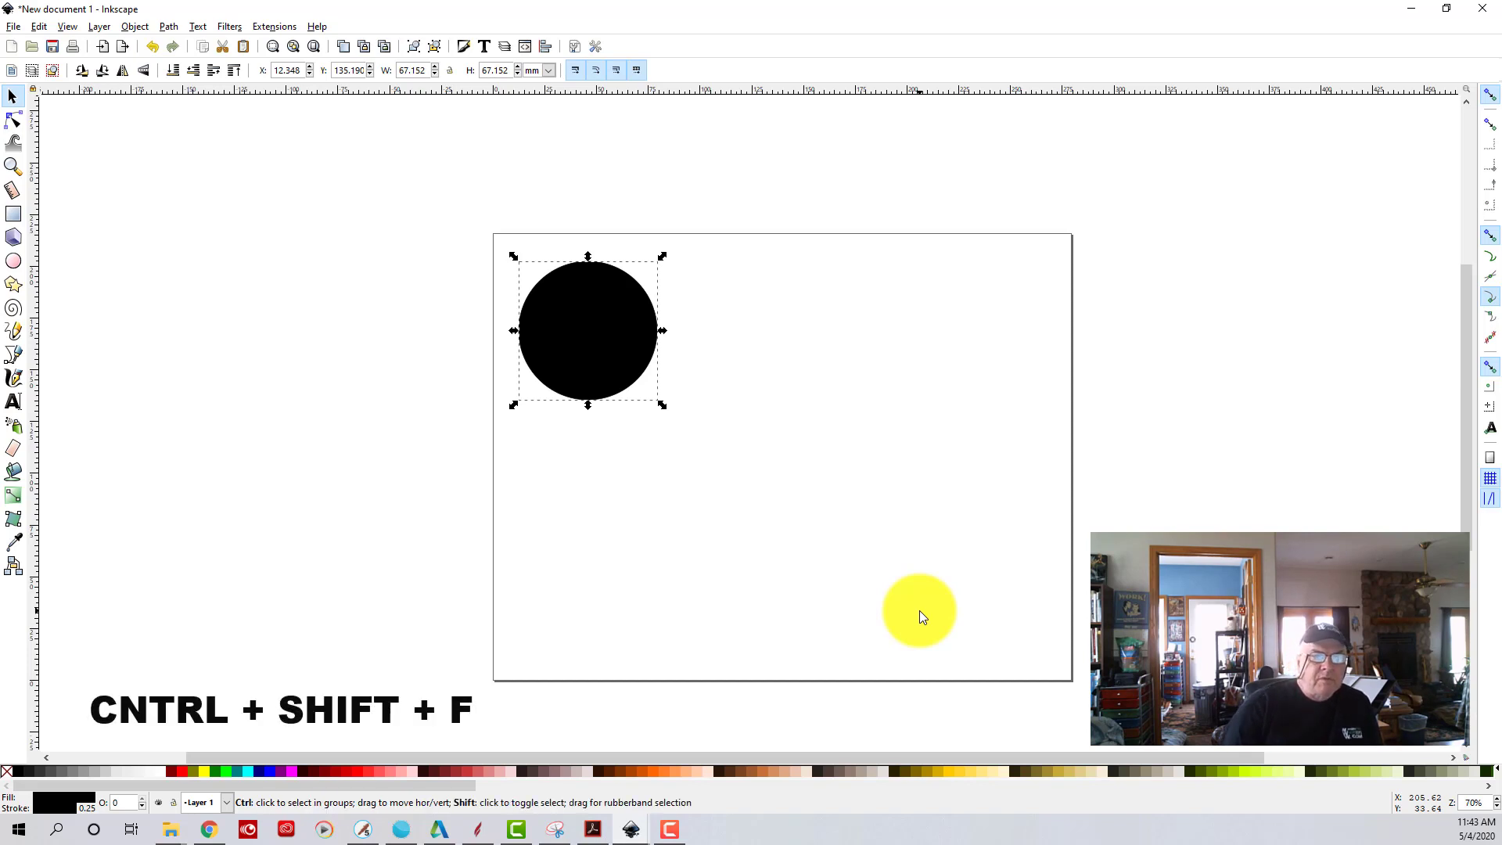
key(ctrl+shift+f)
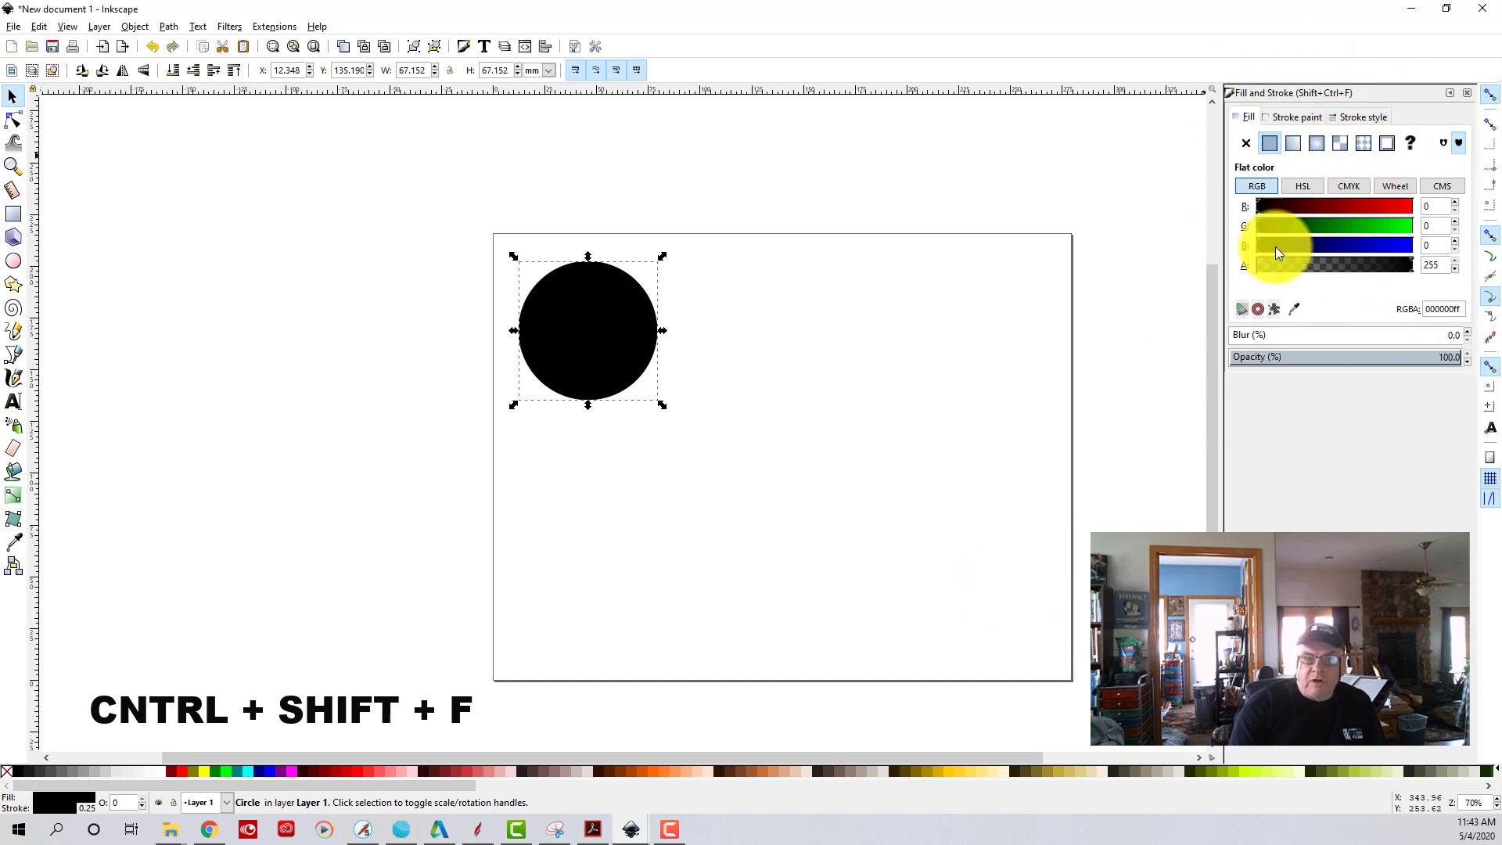
click(1246, 143)
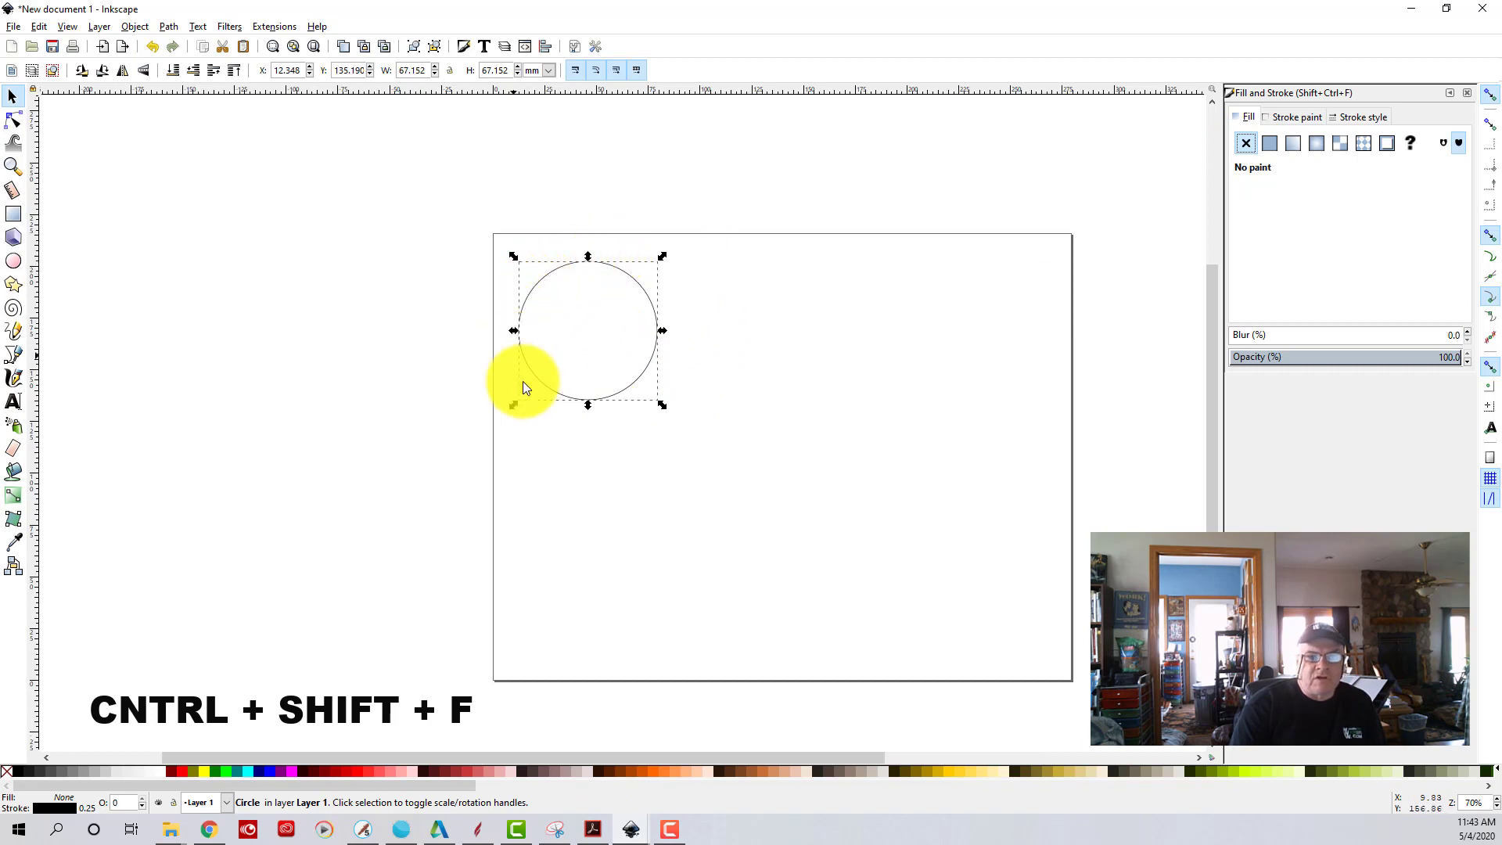
click(1293, 117)
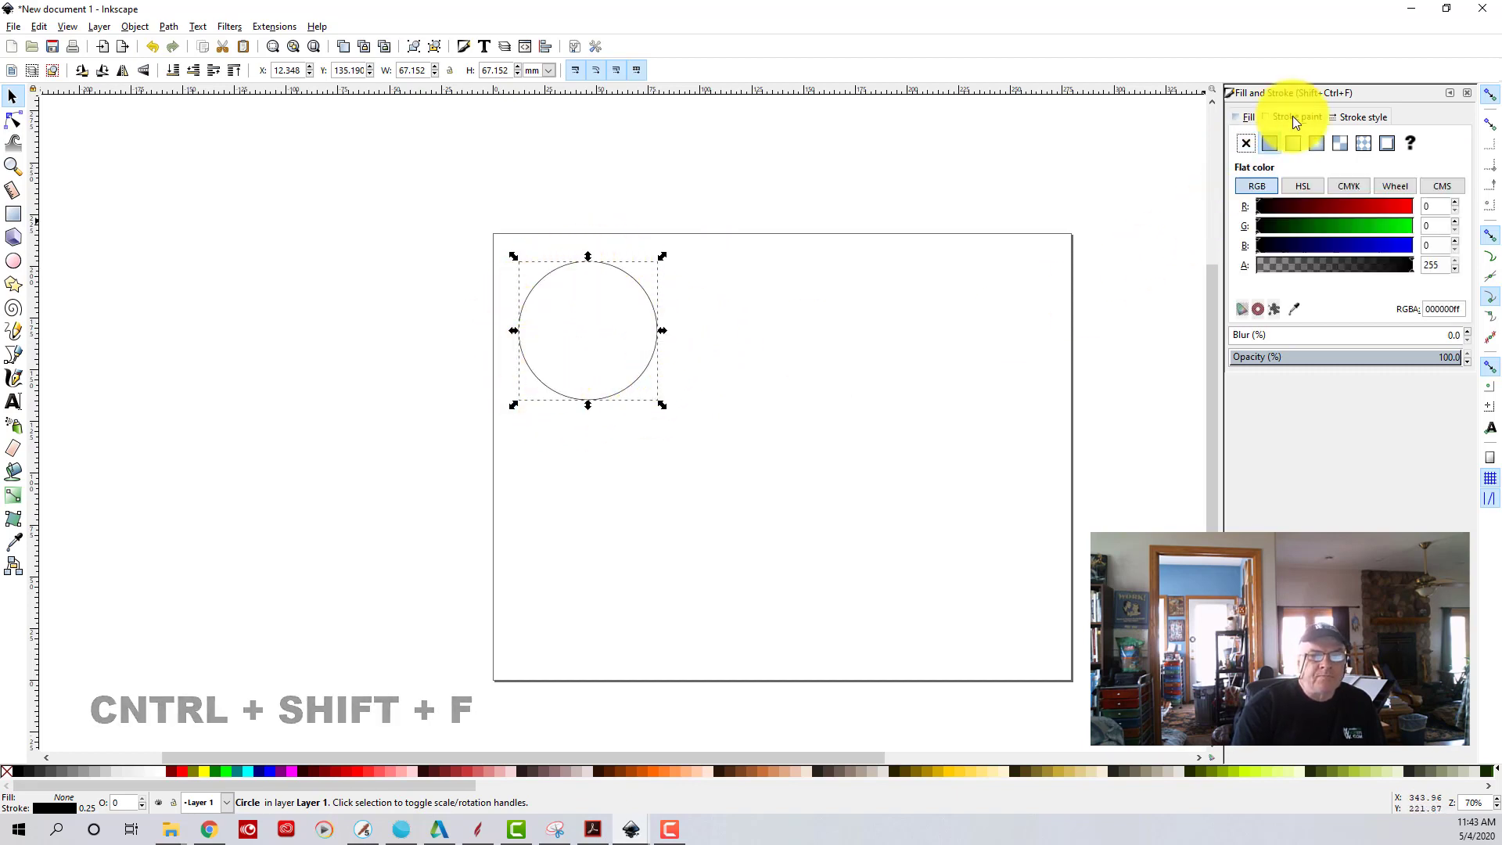
click(1353, 116)
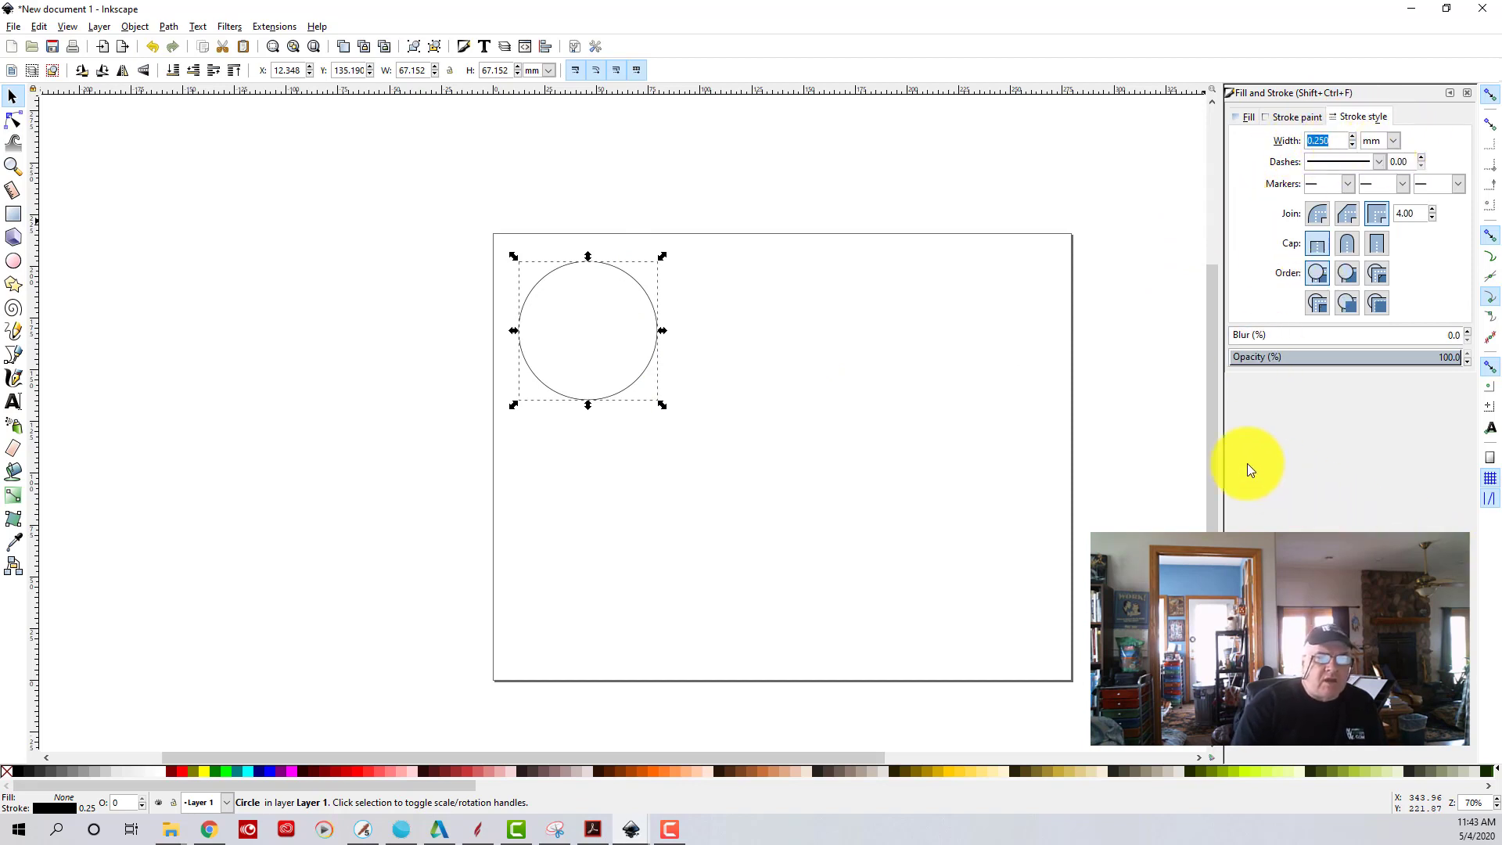
click(1468, 93)
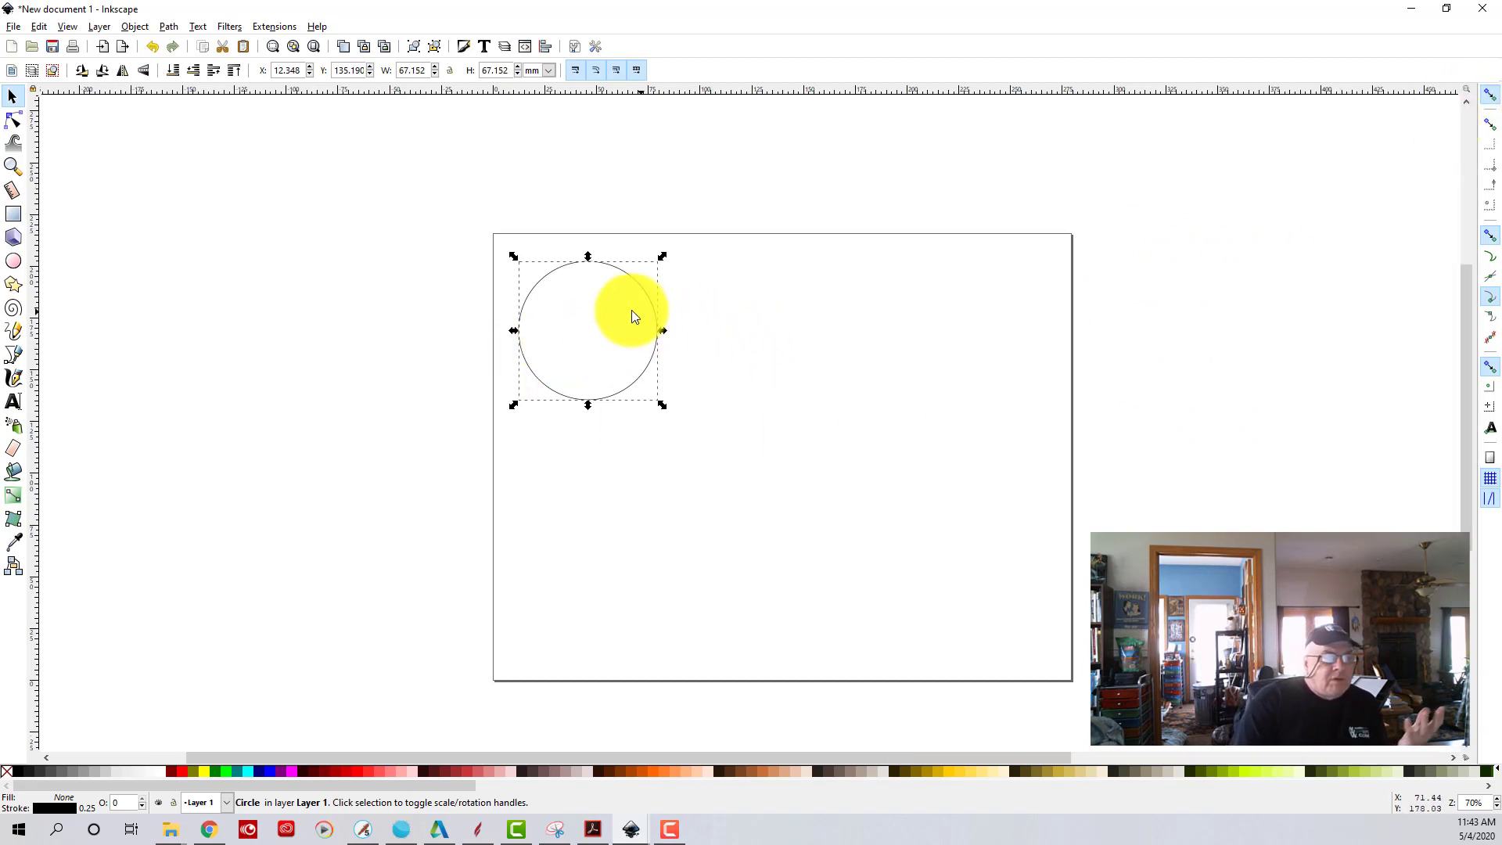
- Move the circle by eye to the page's middle and back to the upper-left area at about X 19 mm, Y 139 mm
drag(557, 273, 757, 401)
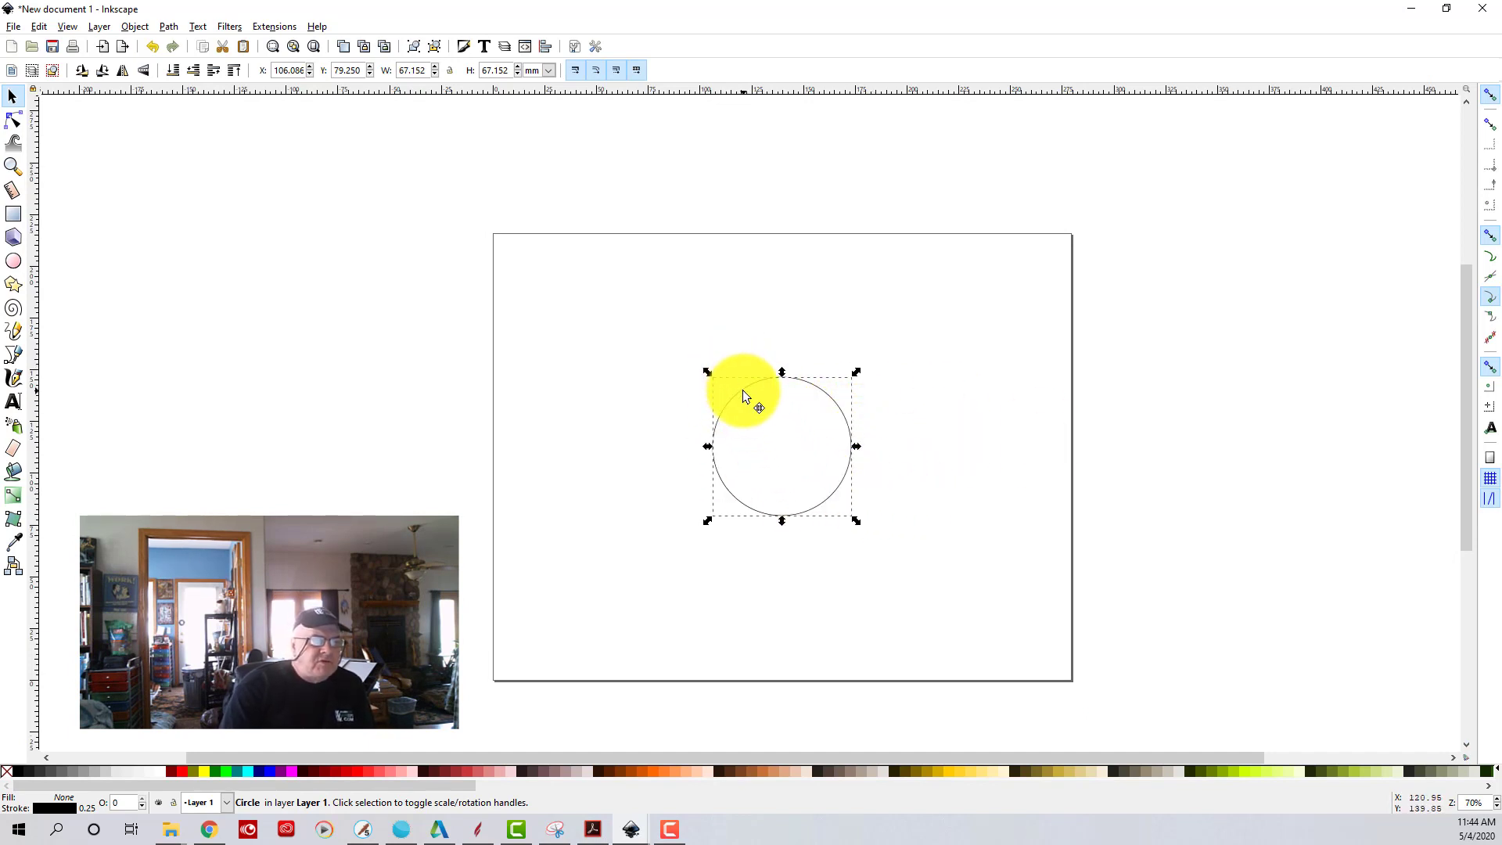
drag(743, 395, 560, 265)
click(904, 276)
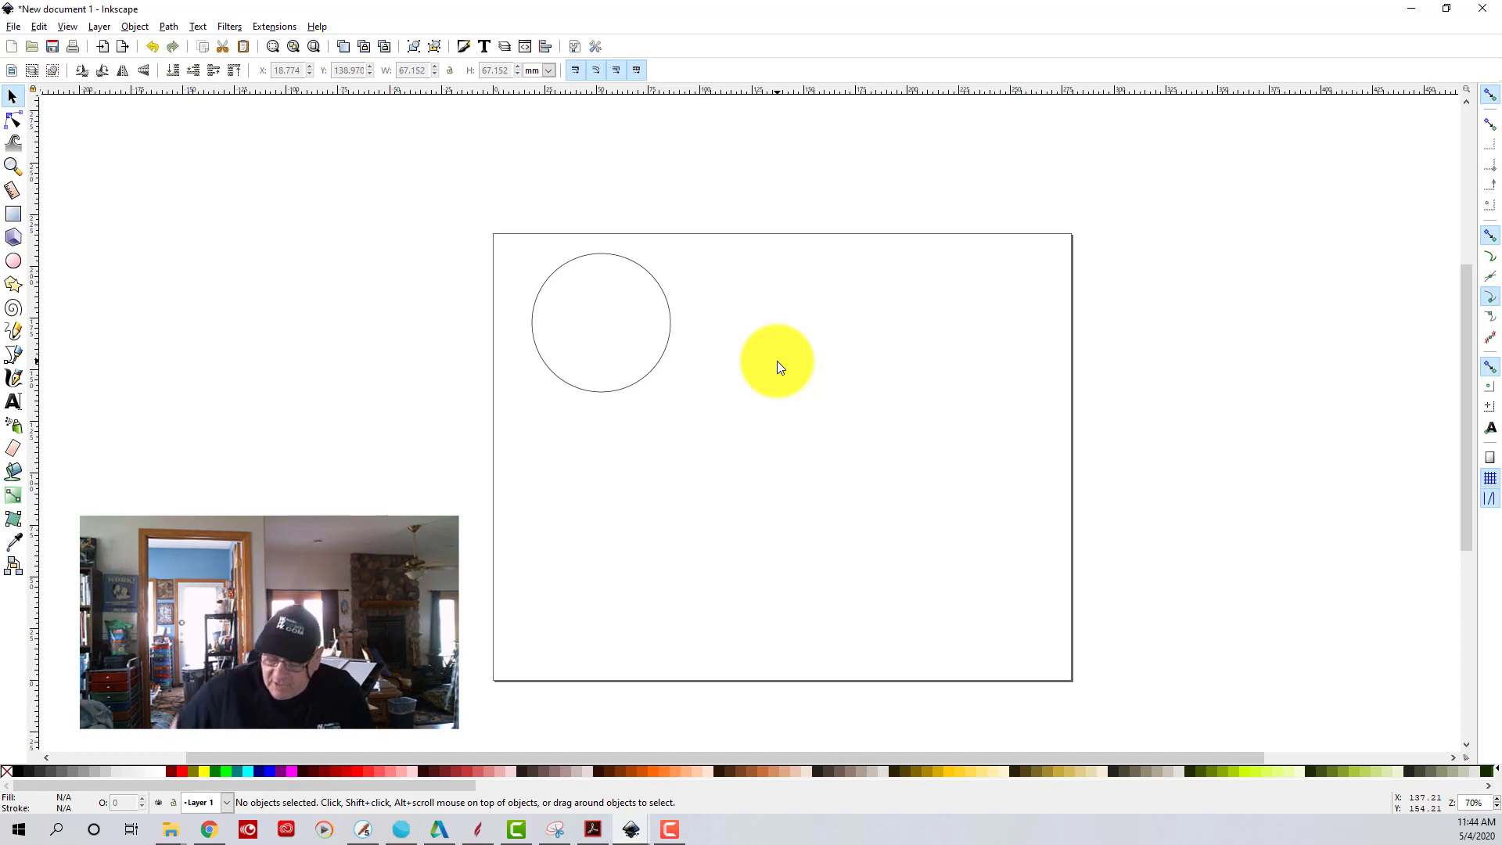
- Align the circle relative to the page, centring it on both the vertical and the horizontal axis
key(ctrl)
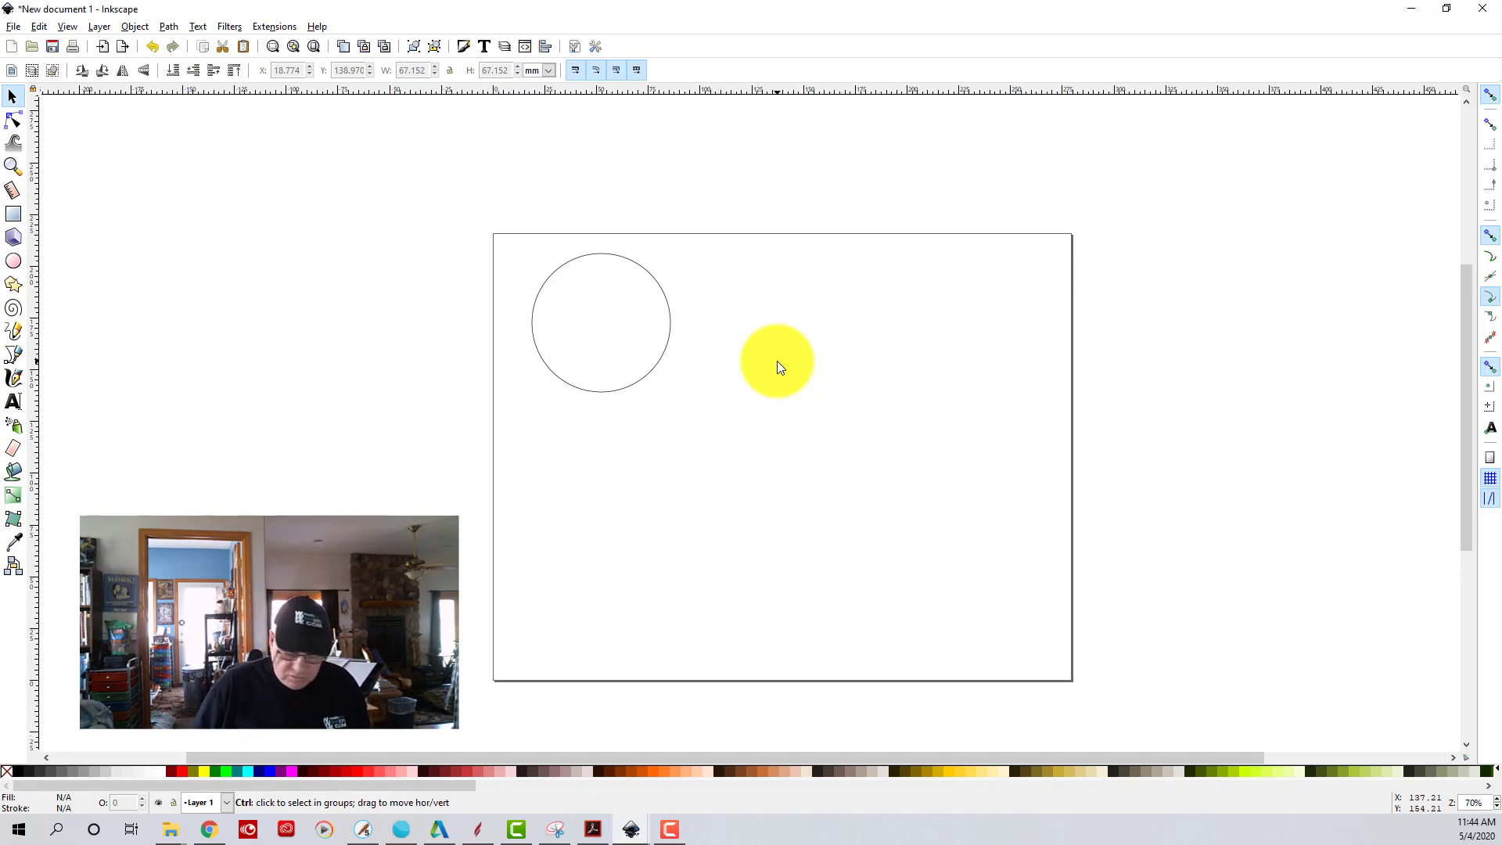
key(shift)
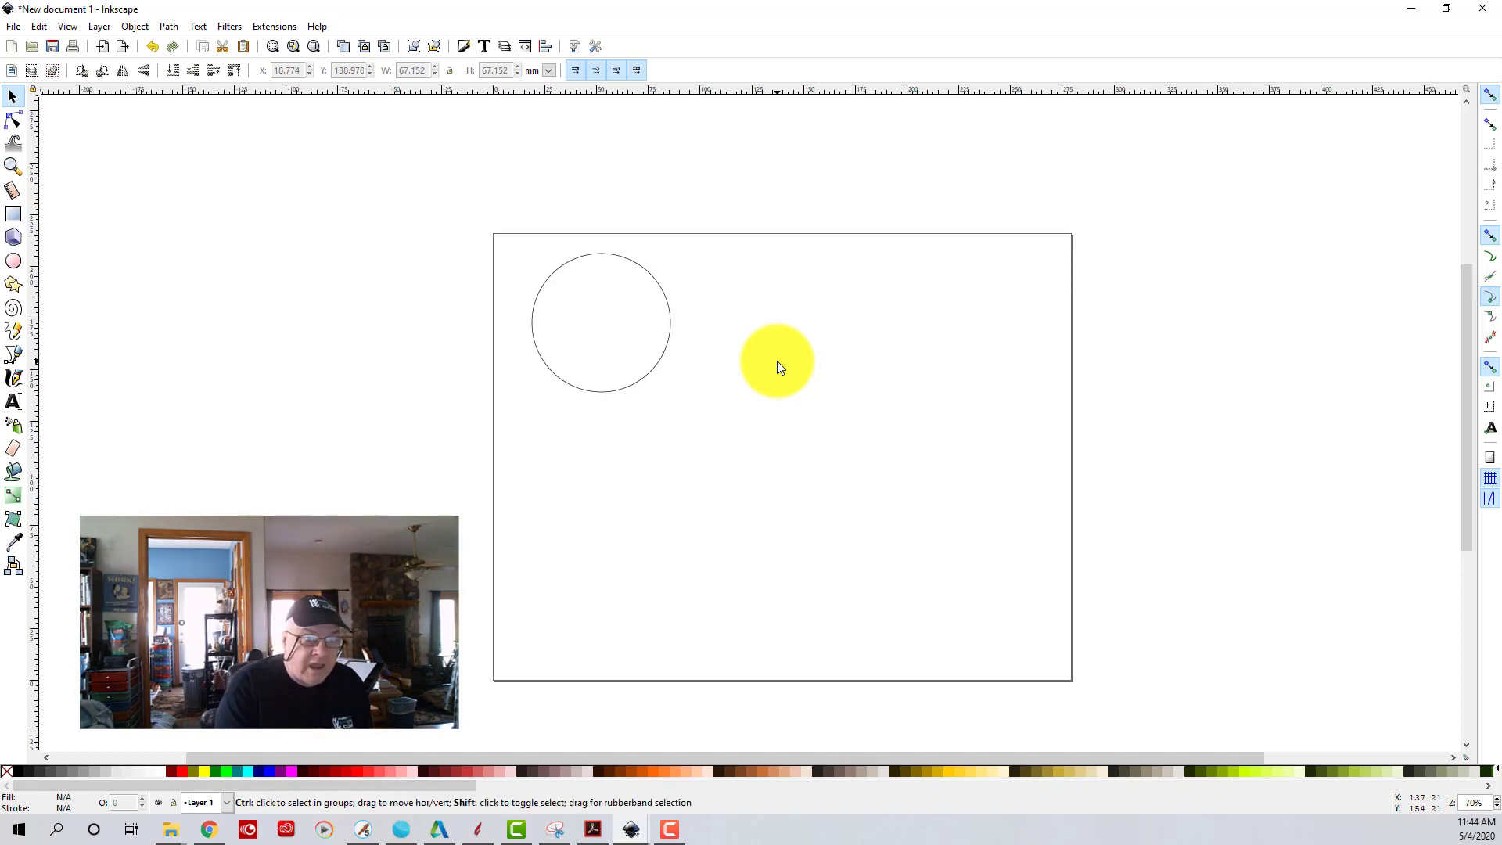
key(ctrl+shift+a)
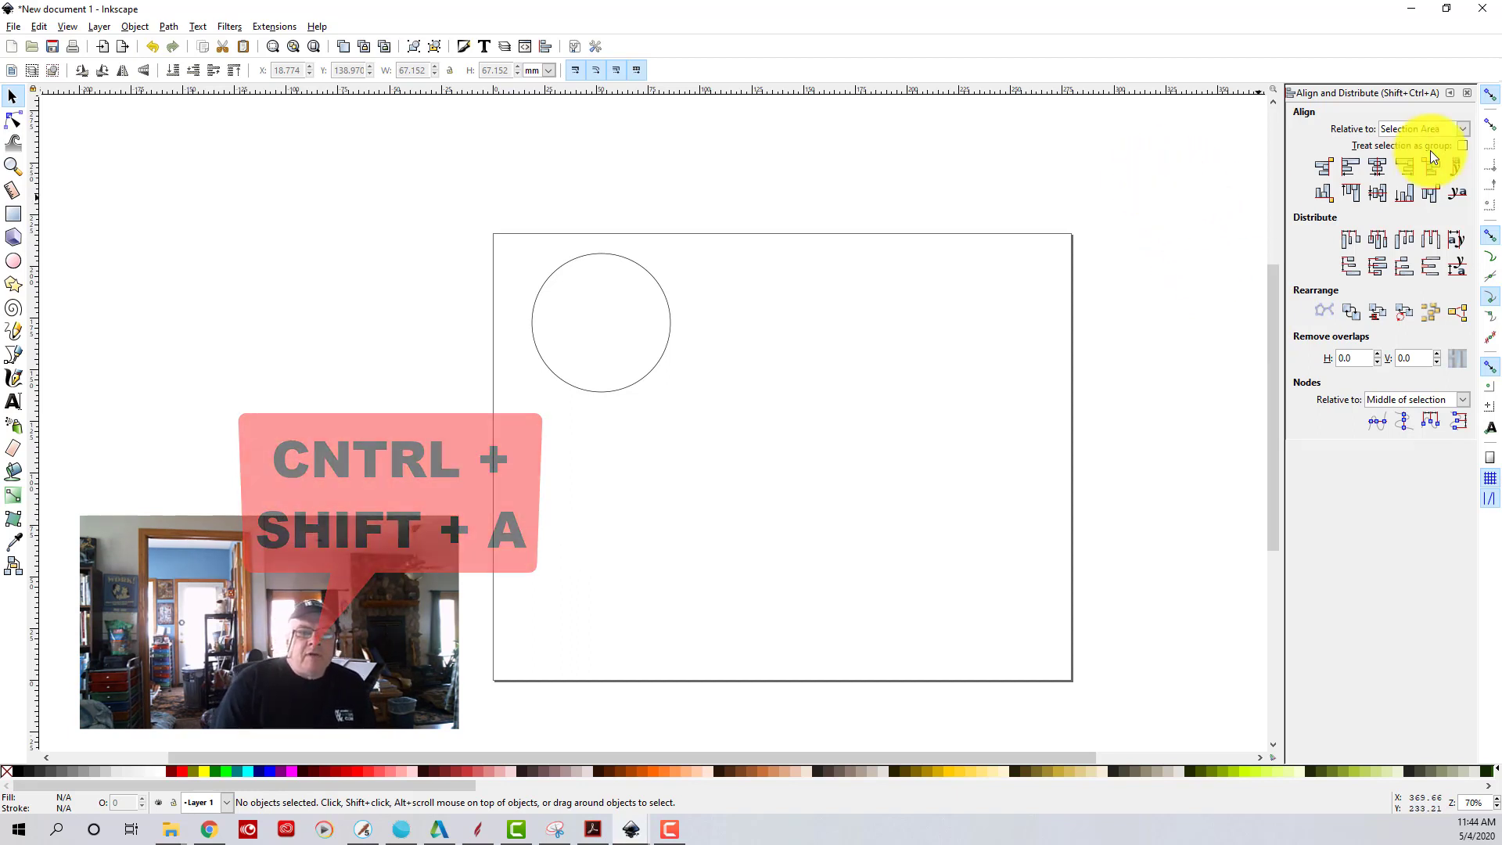
click(1465, 128)
click(1401, 223)
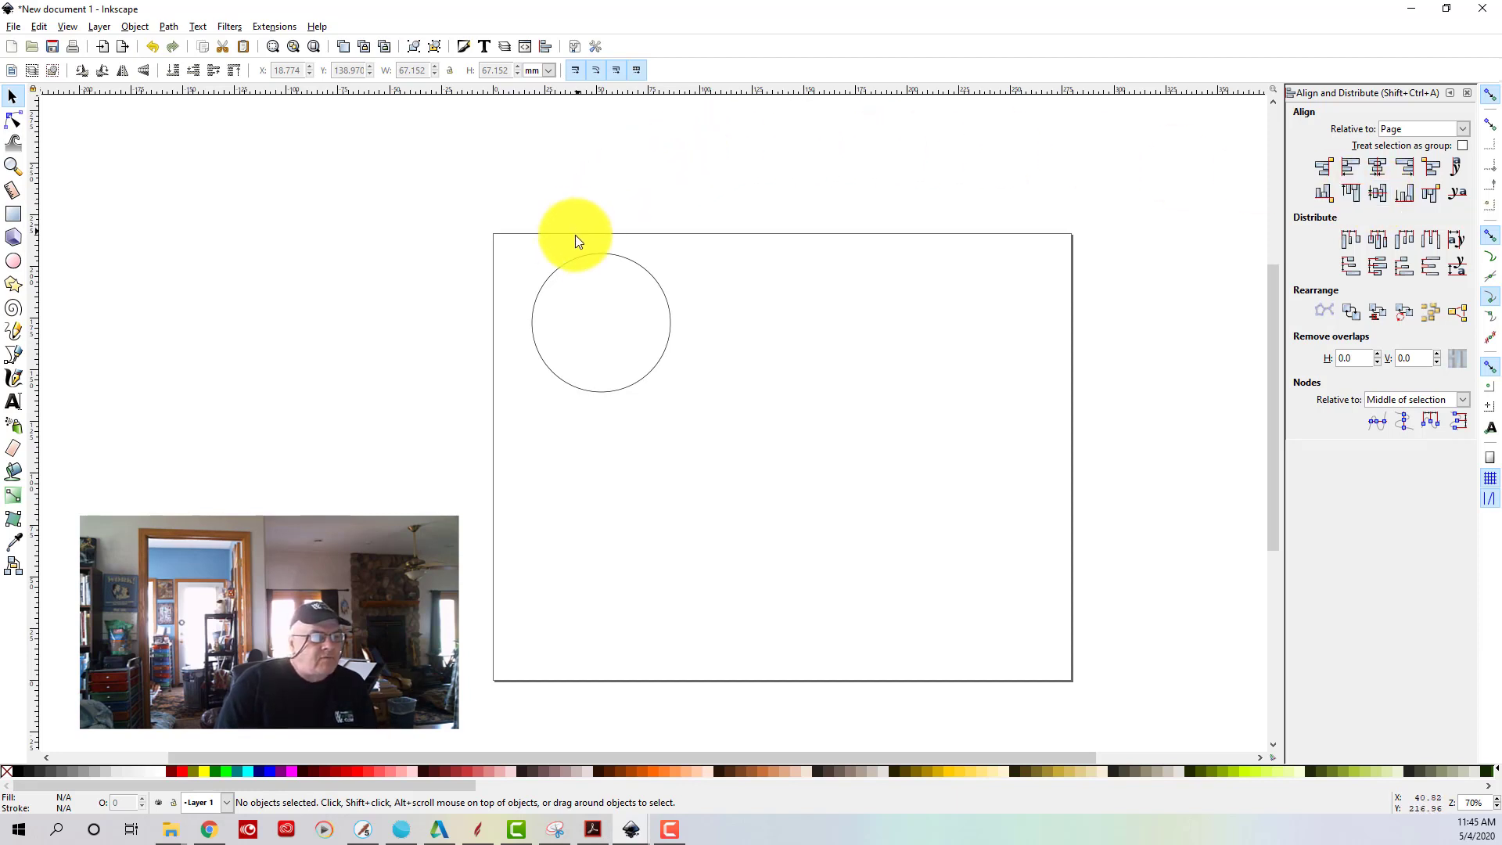
click(557, 269)
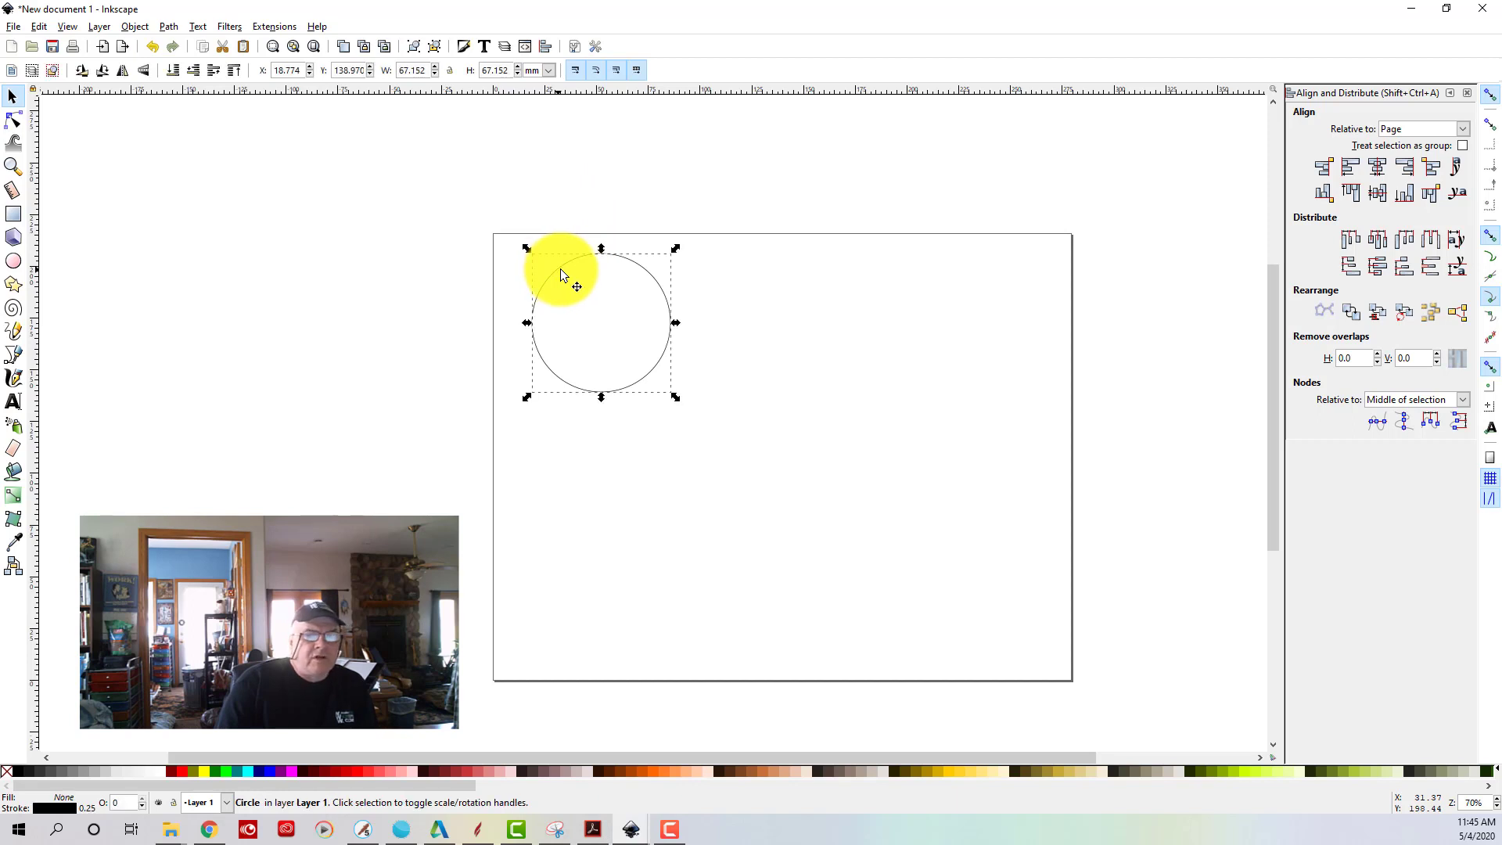
click(1379, 168)
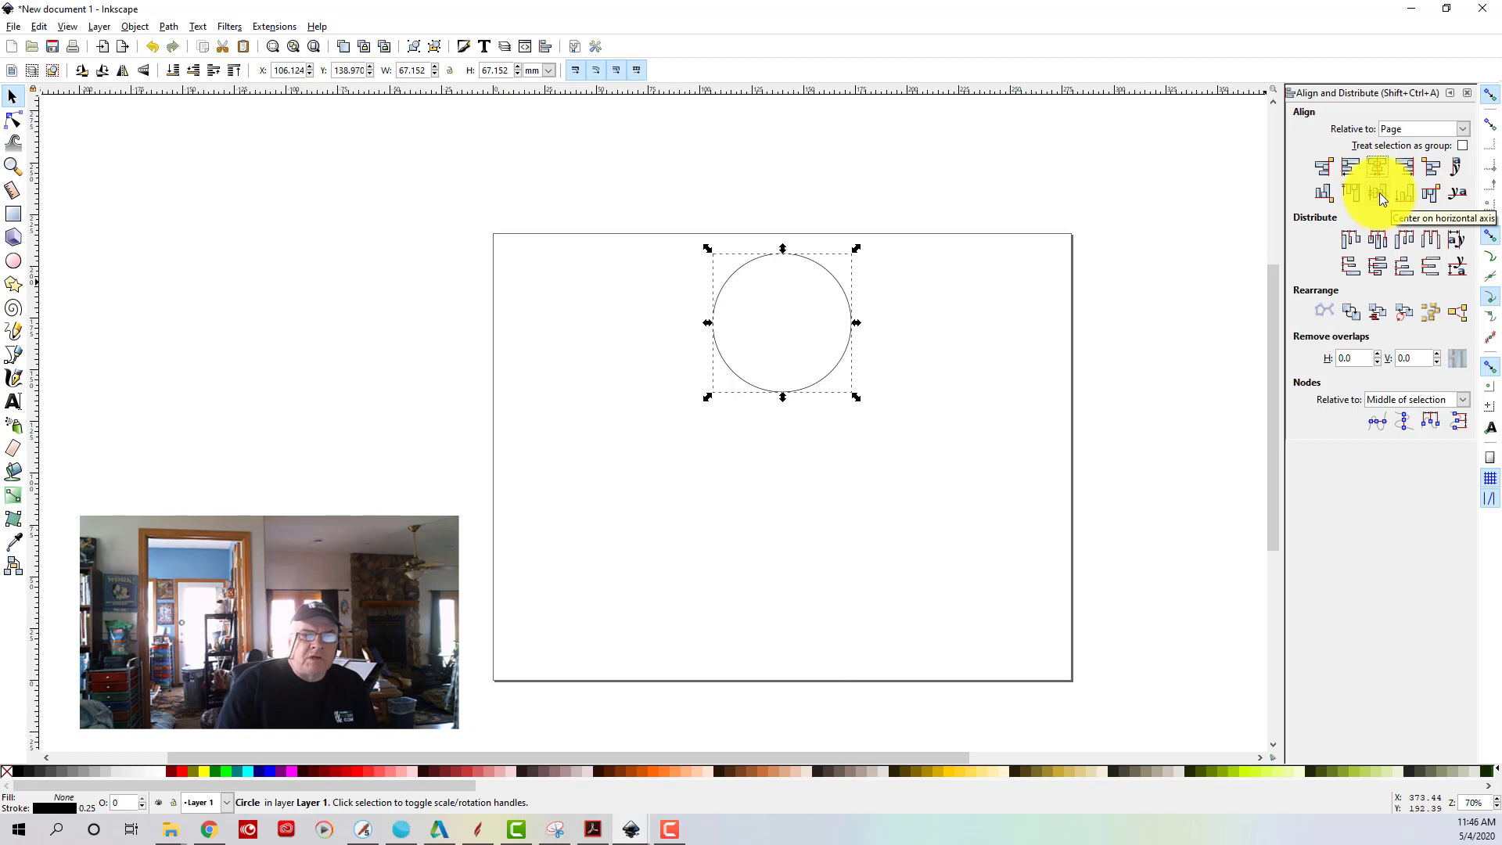
click(1378, 192)
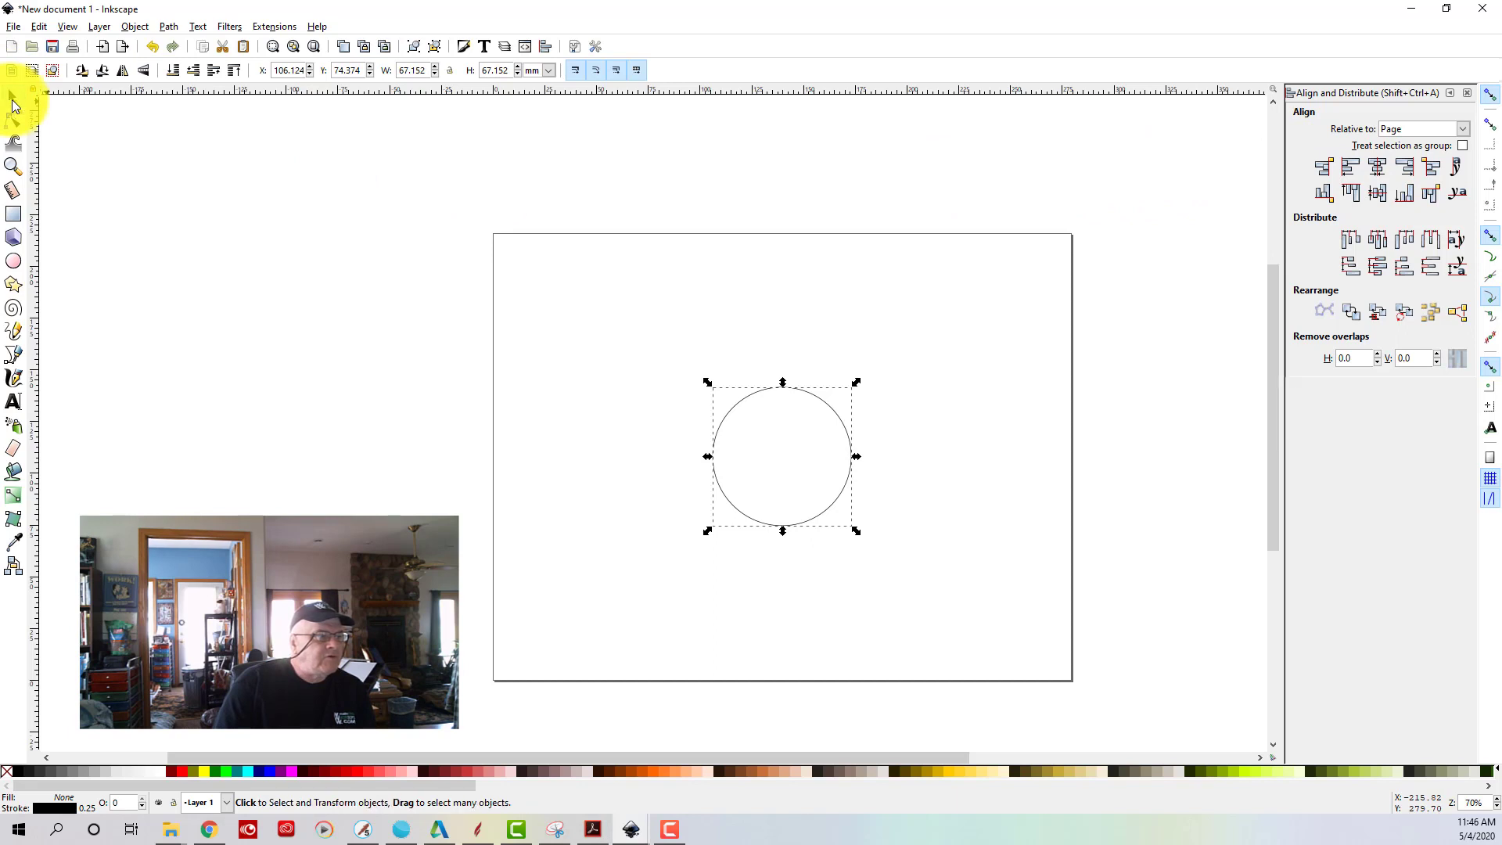
click(1158, 221)
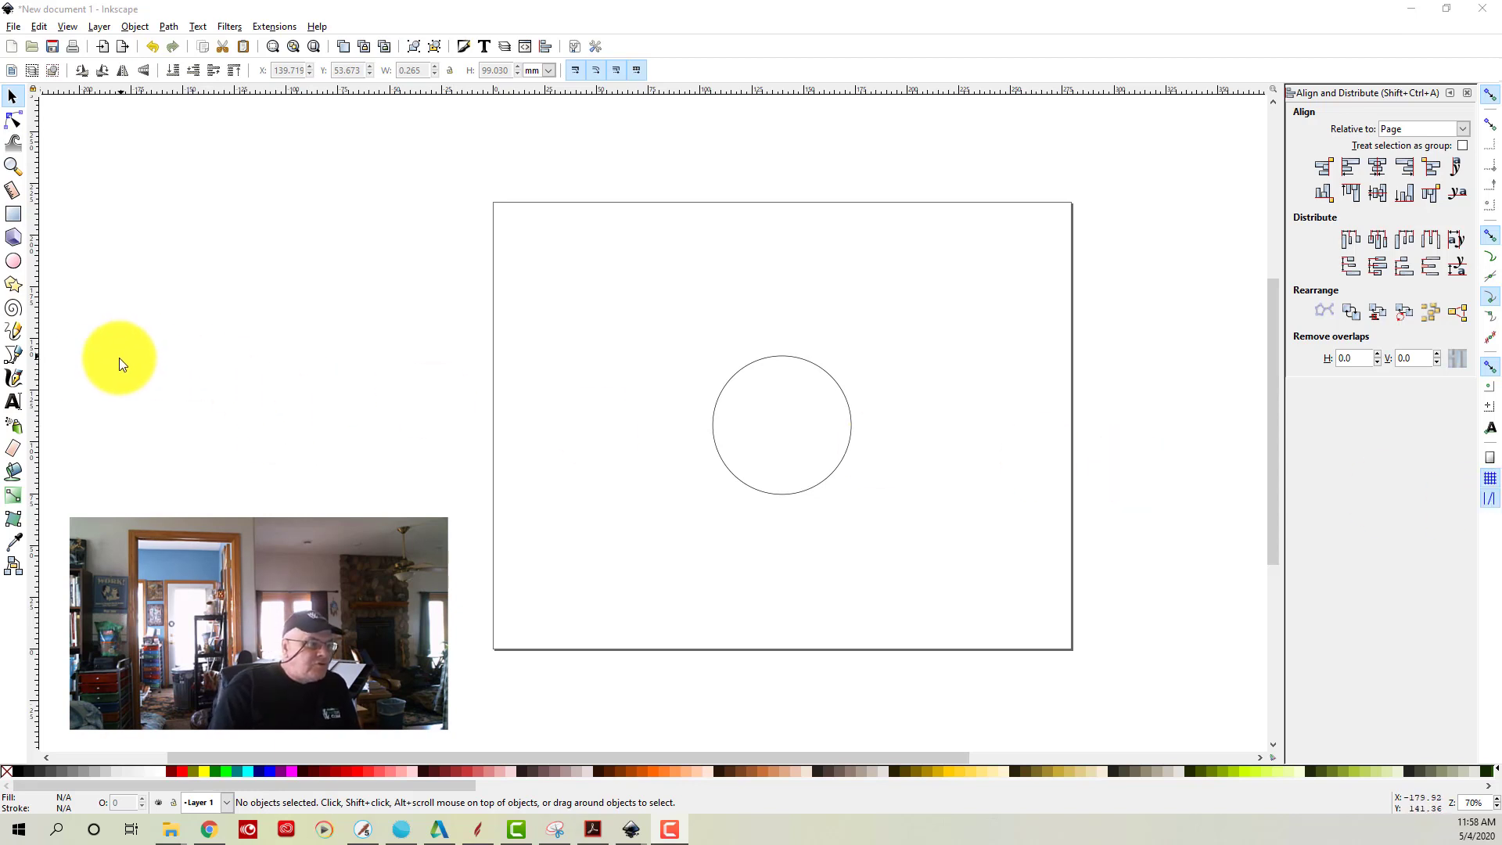
- Draw a straight vertical line through the circle's centre, starting above the circle and ending below it
click(14, 357)
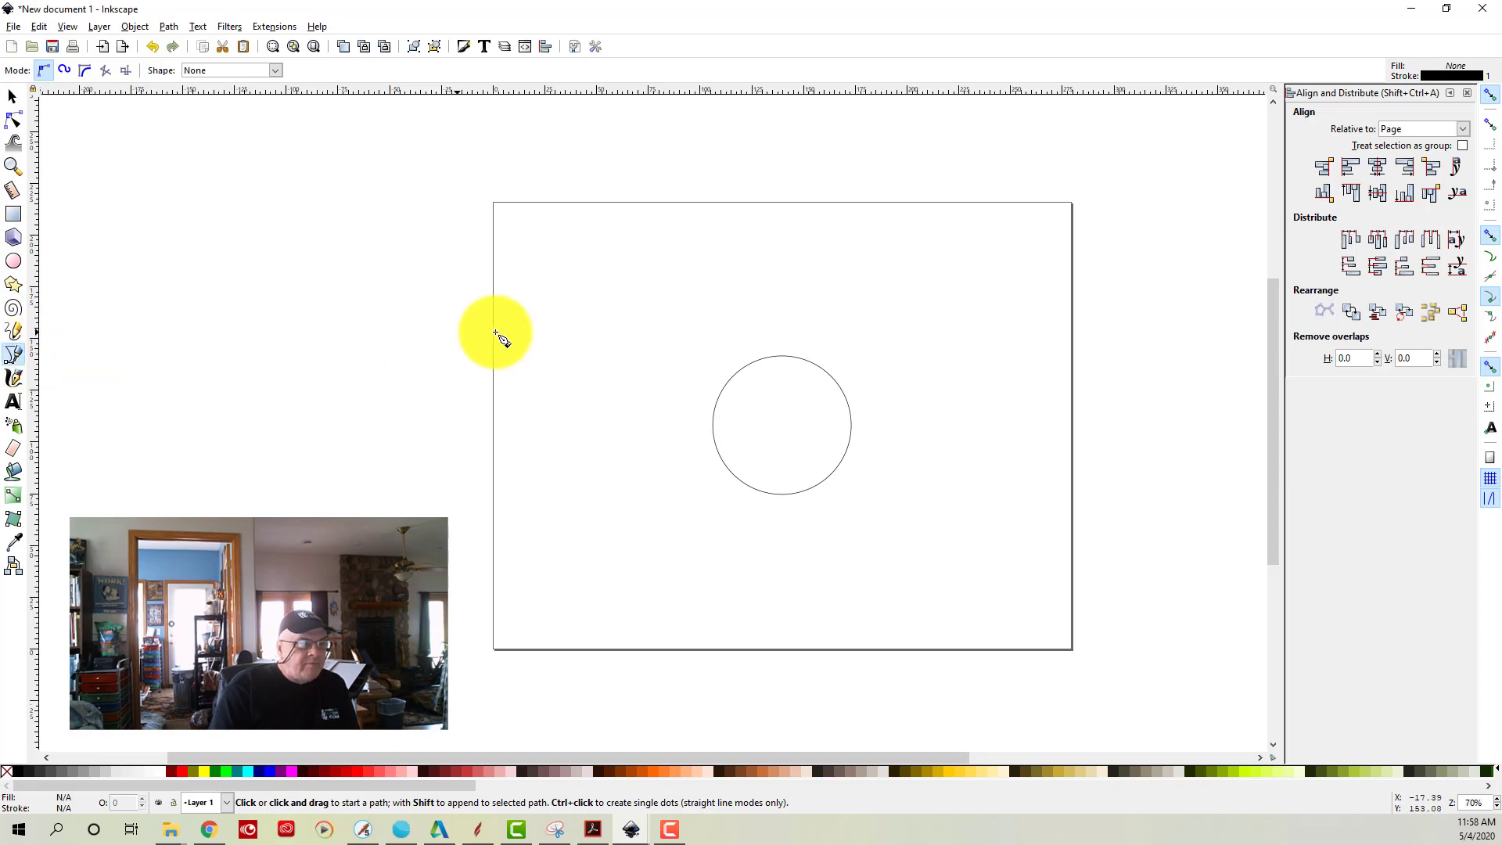
click(783, 335)
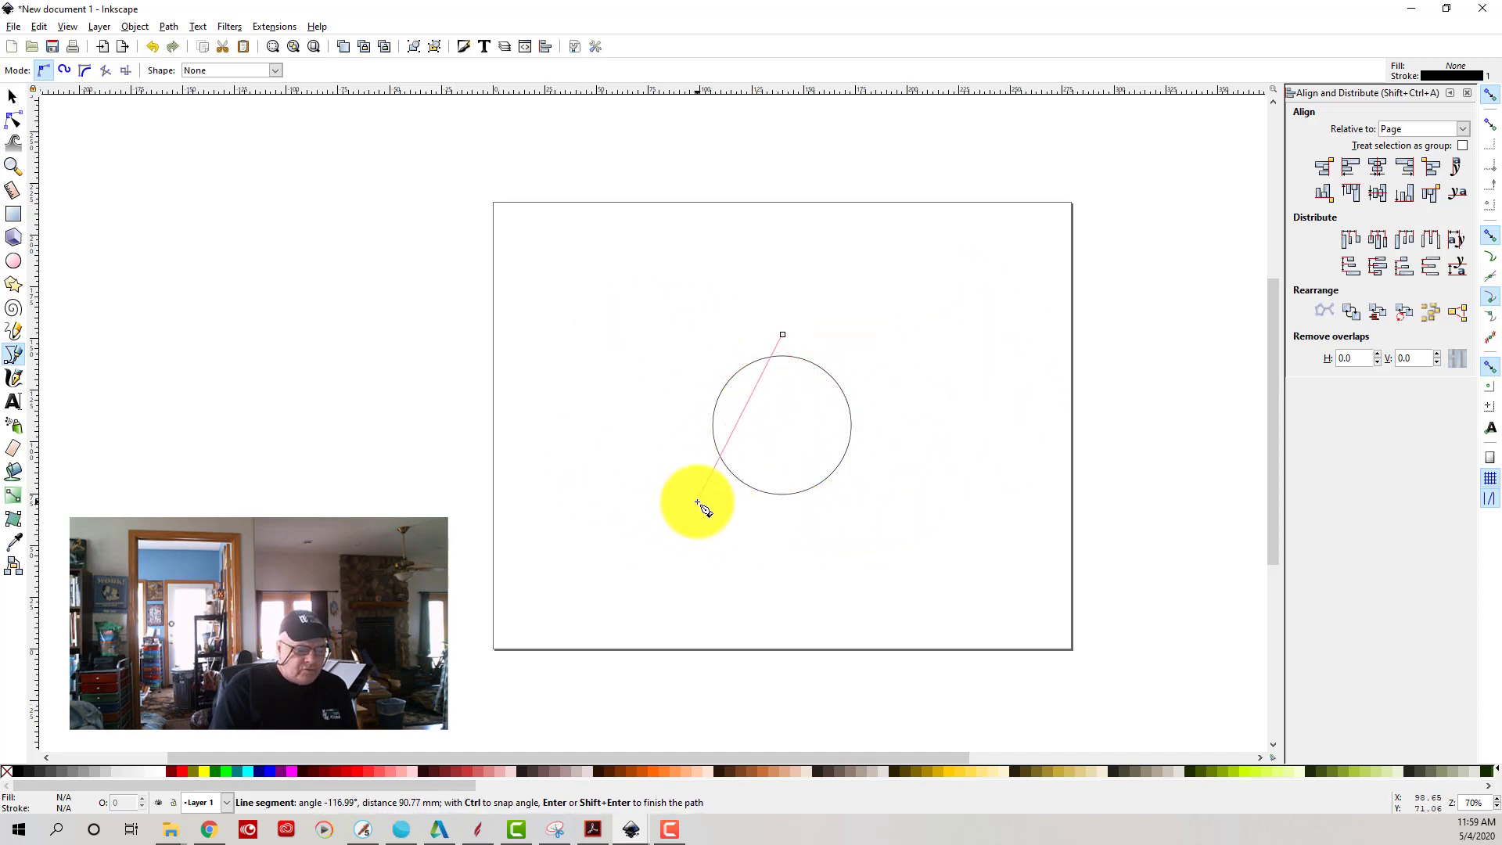
click(779, 524)
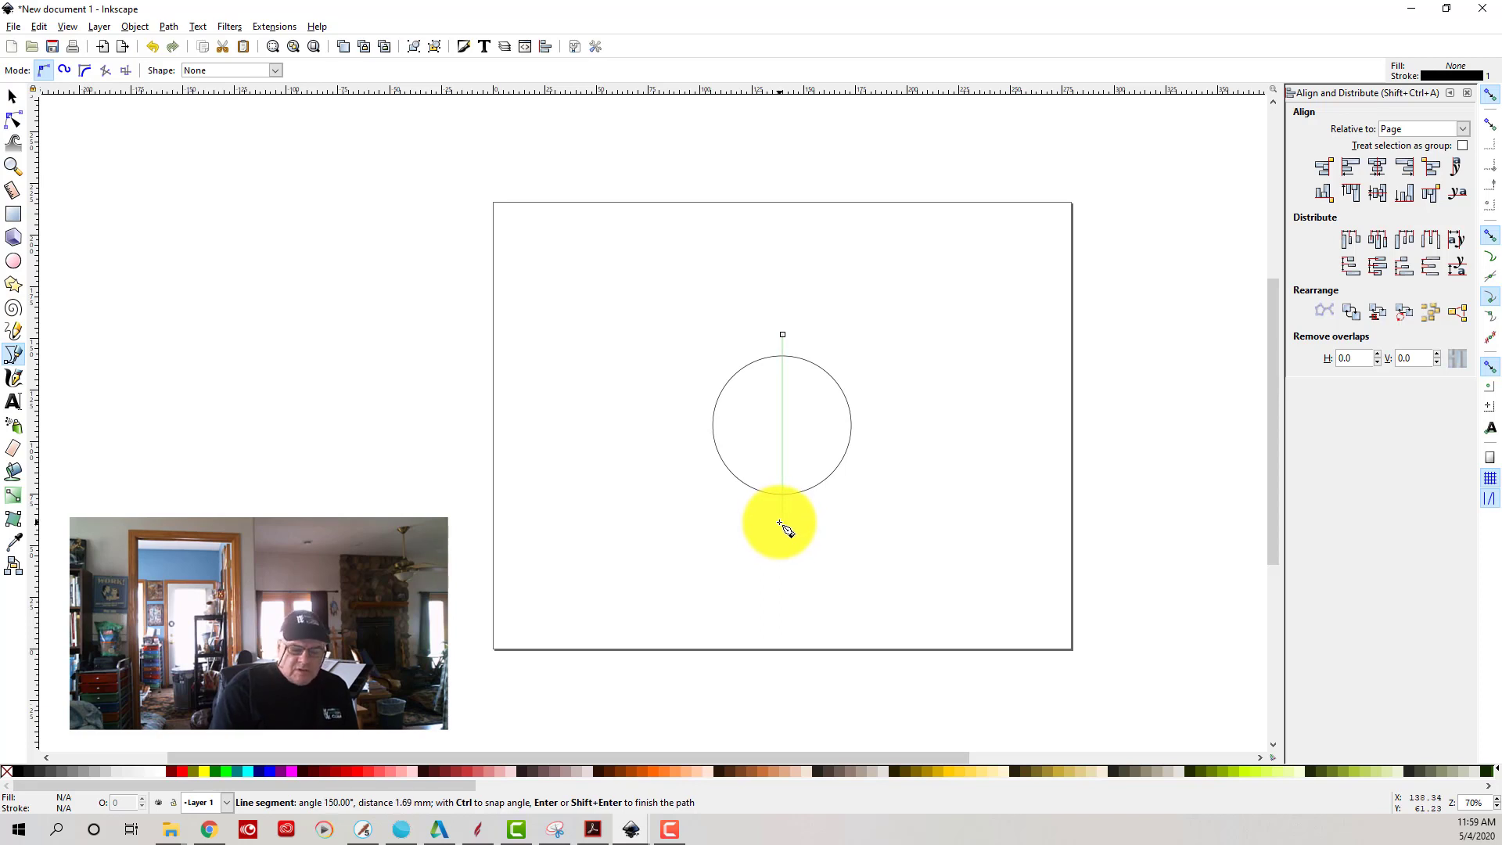
key(Return)
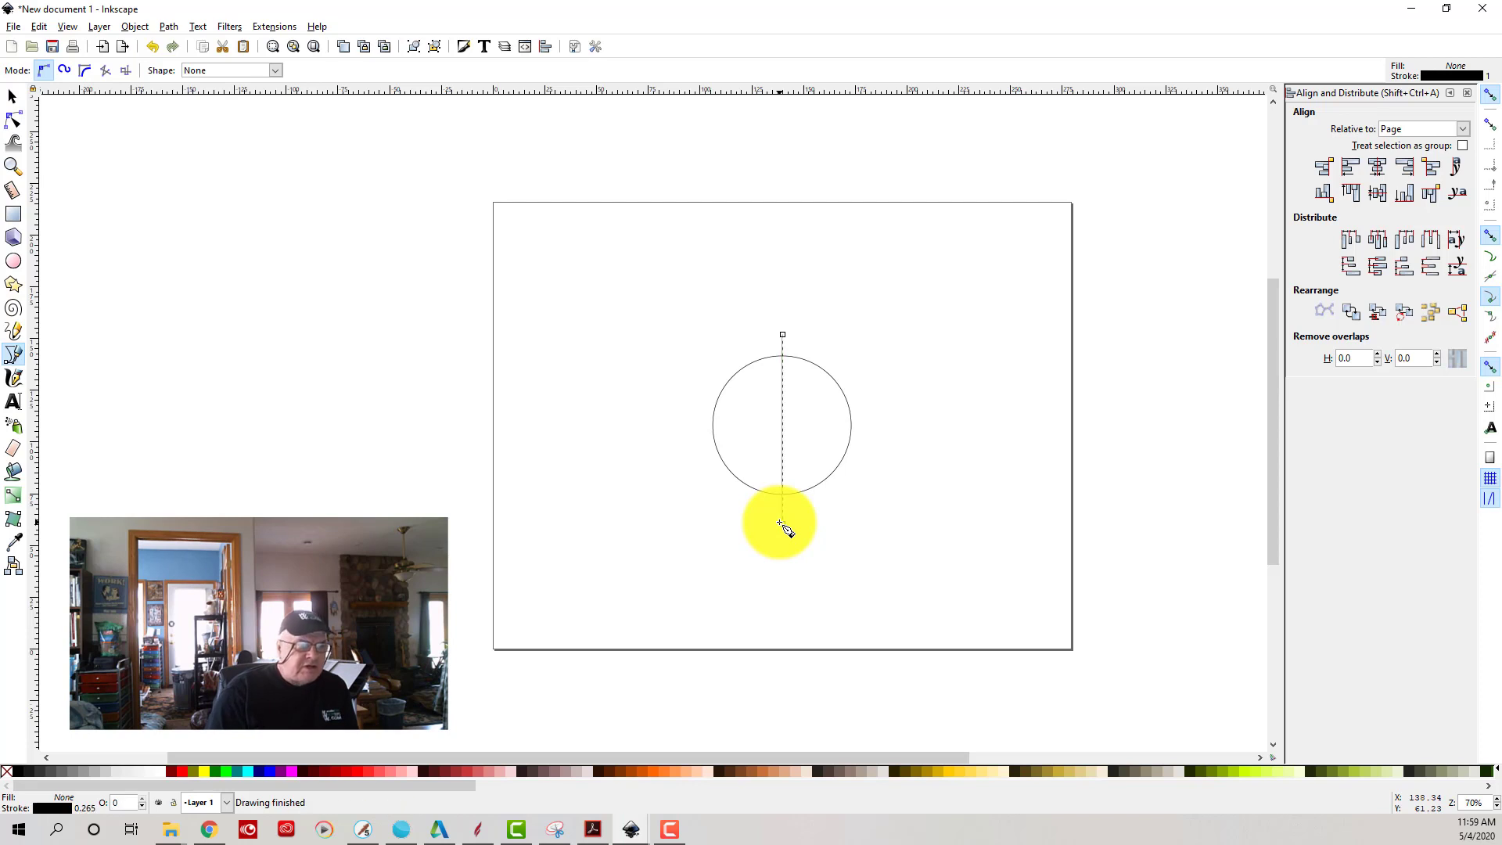
- Copy the vertical line through the circle and place the copy to the circle's right at about X 211 mm, Y 63 mm
click(13, 98)
click(654, 335)
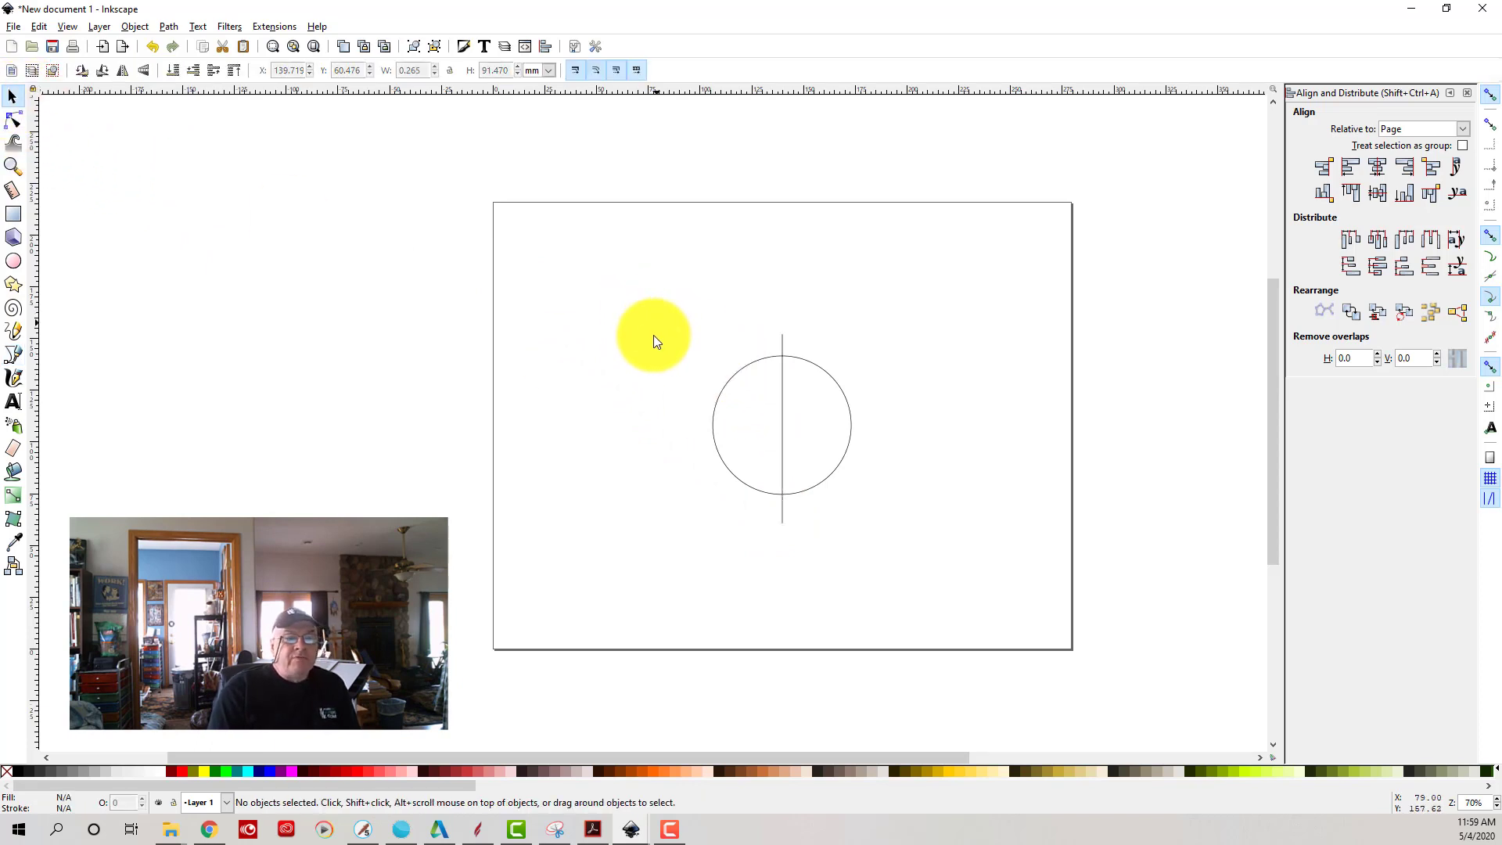
click(783, 420)
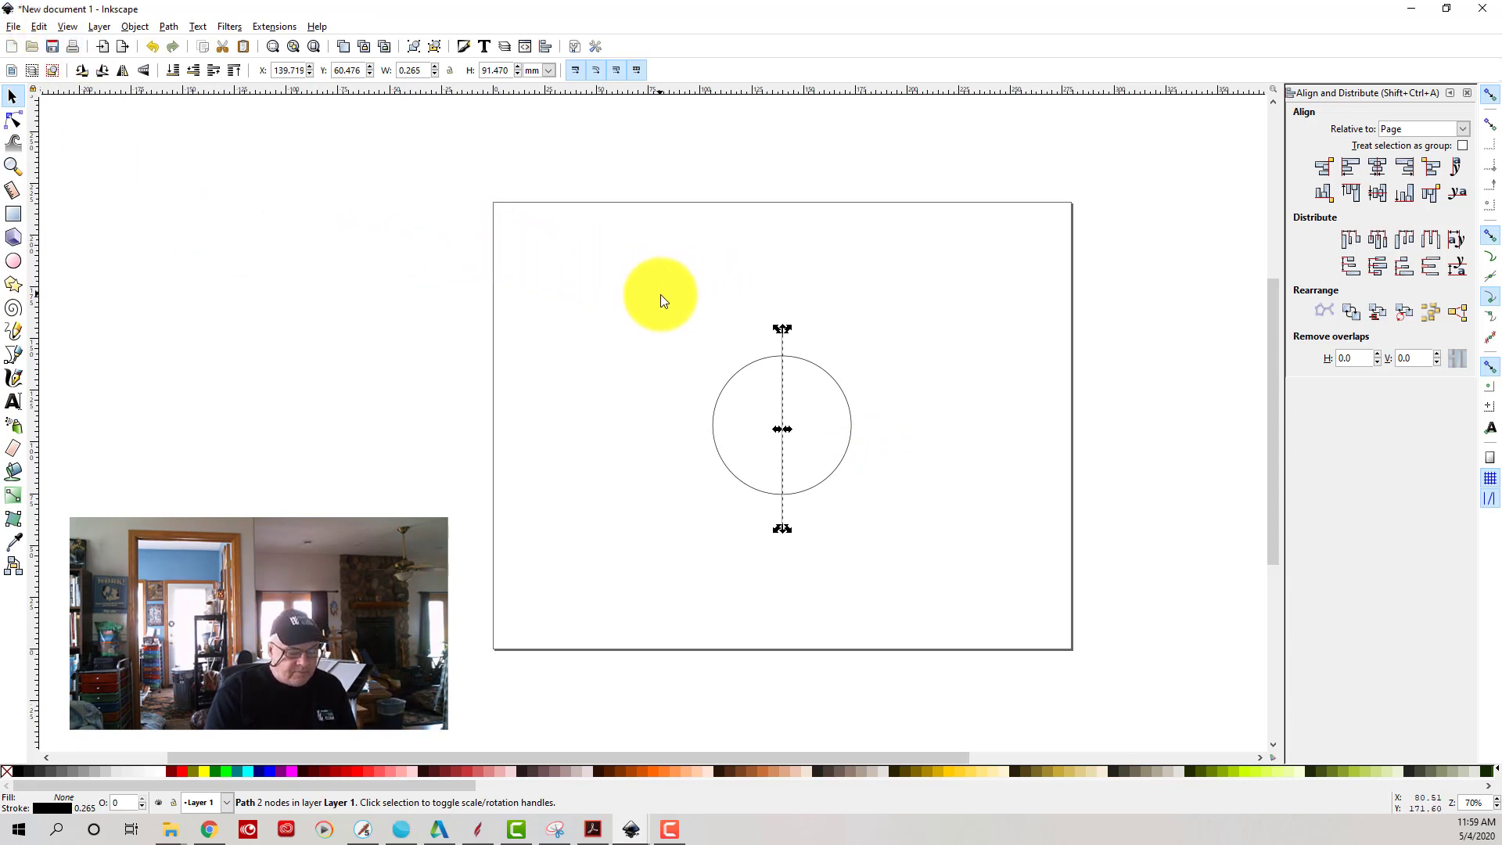
key(ctrl)
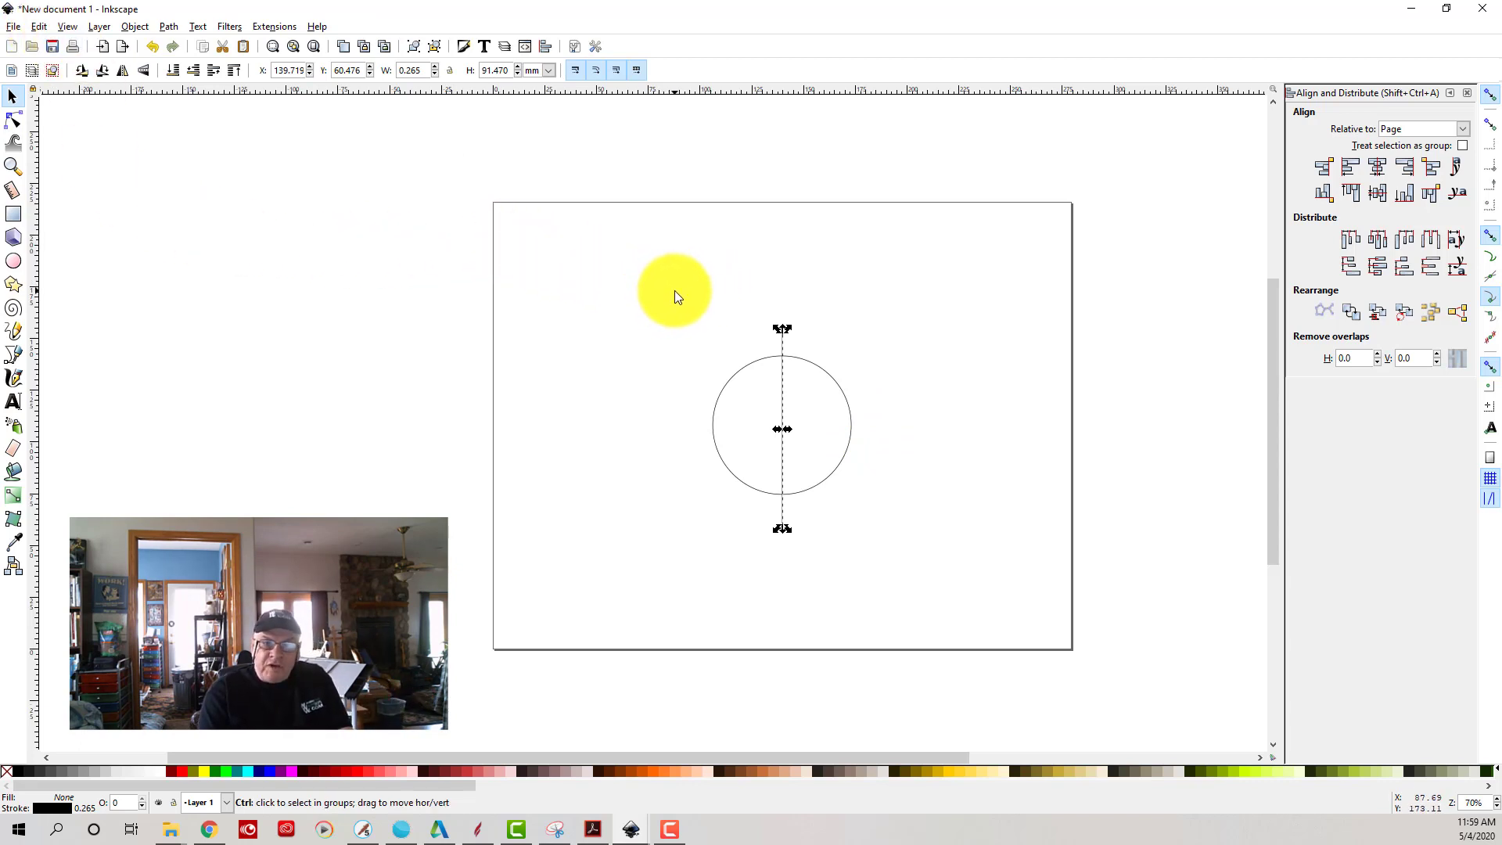
key(ctrl+v)
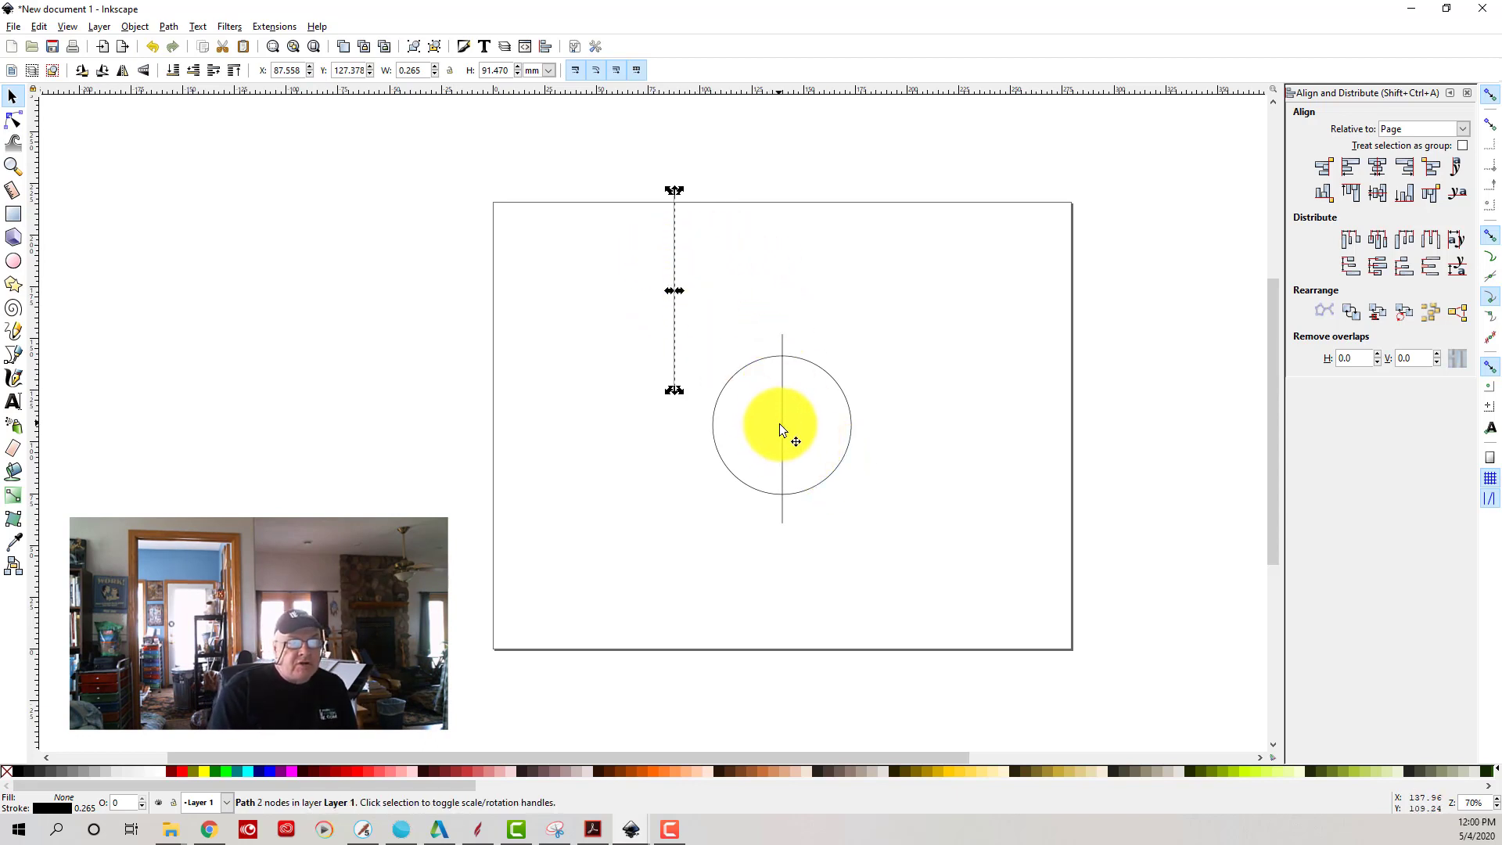
drag(675, 259, 932, 386)
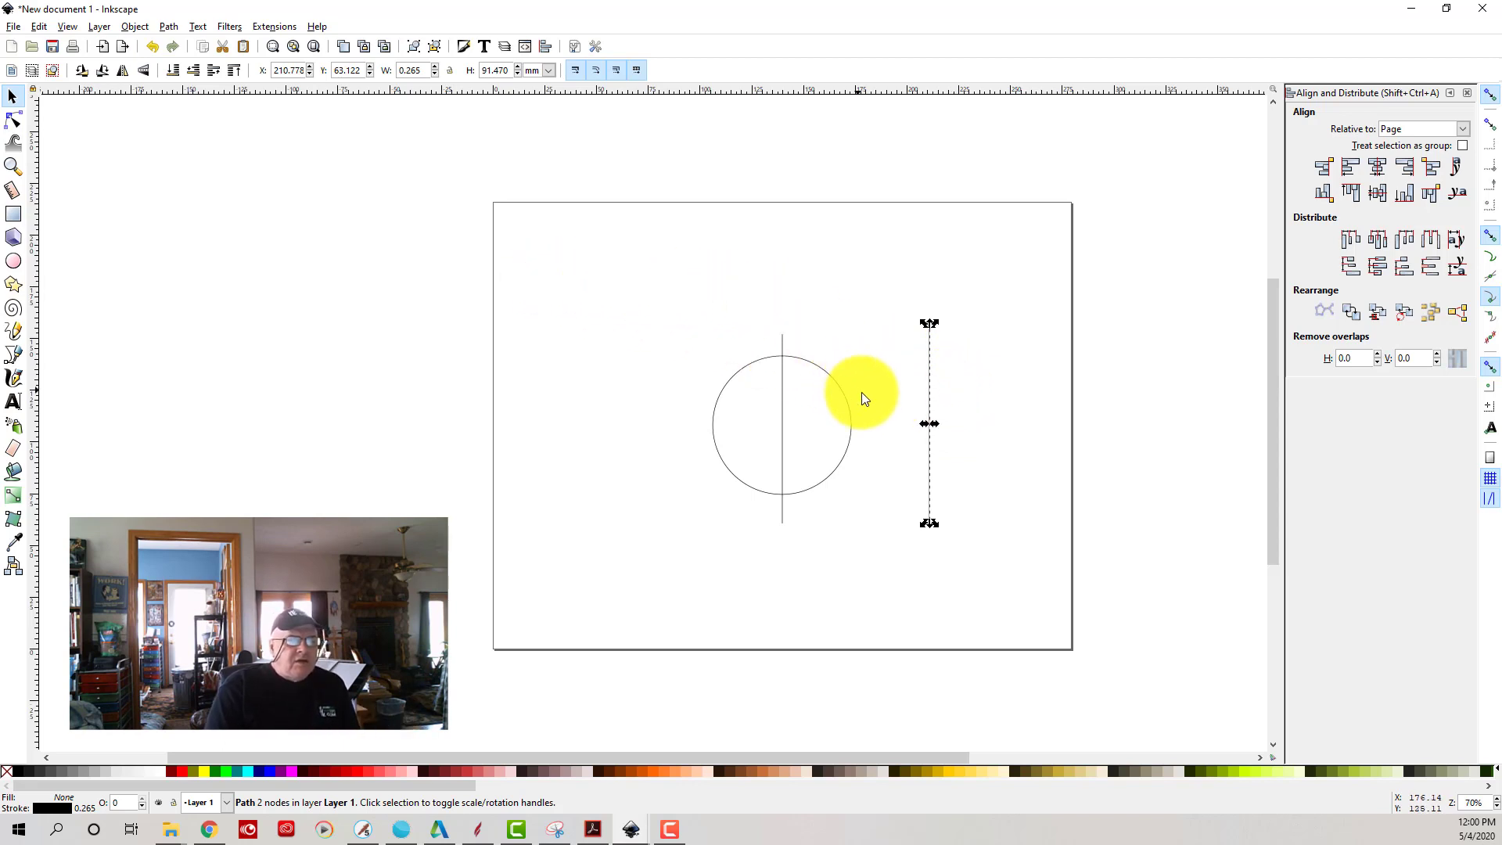
- Try rotating the copied line freehand towards horizontal, and undo that rotation
click(929, 370)
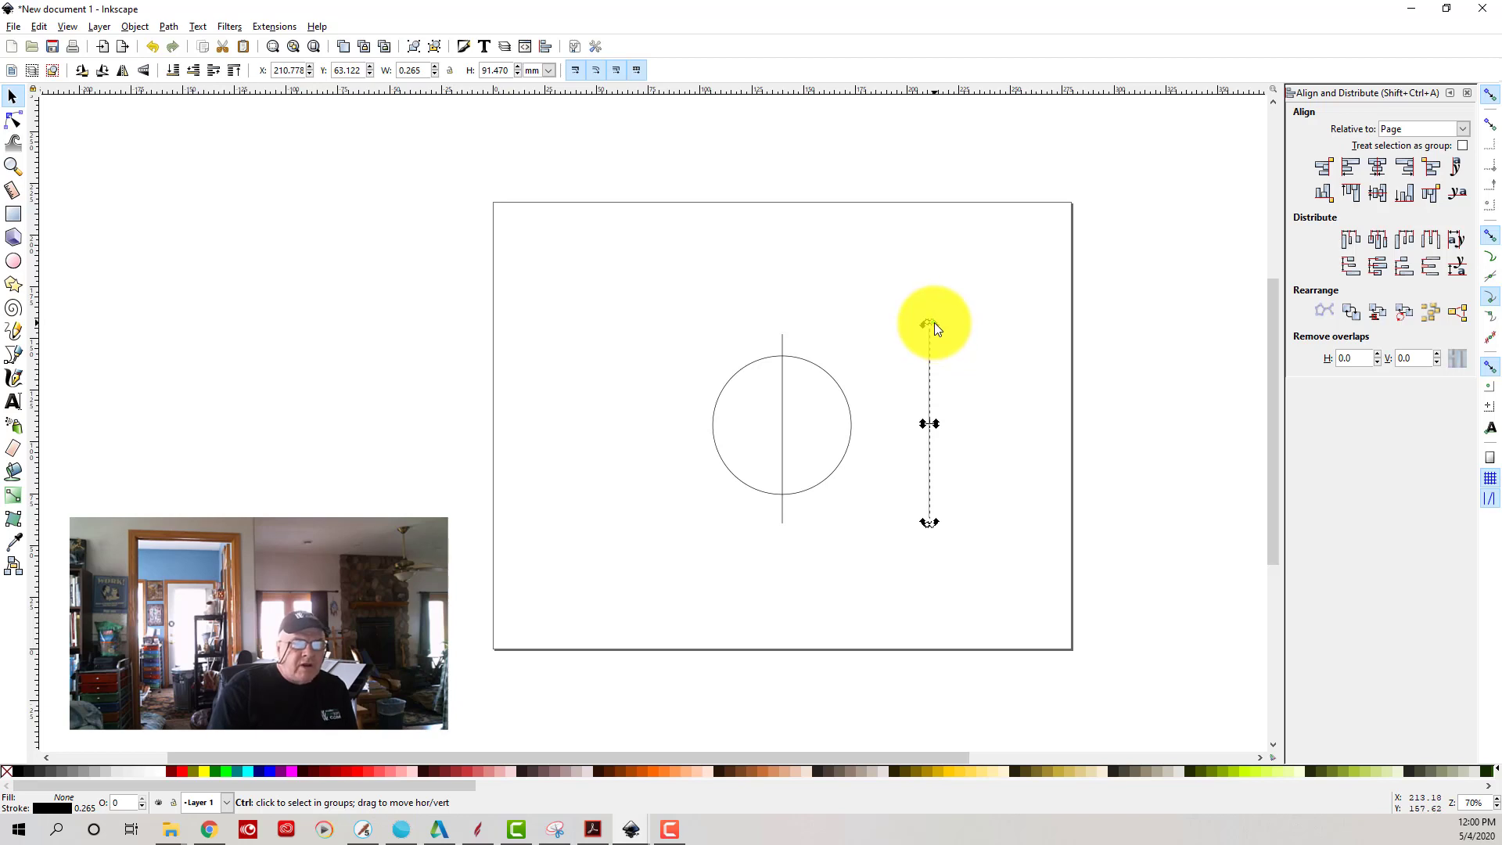
drag(935, 324, 993, 413)
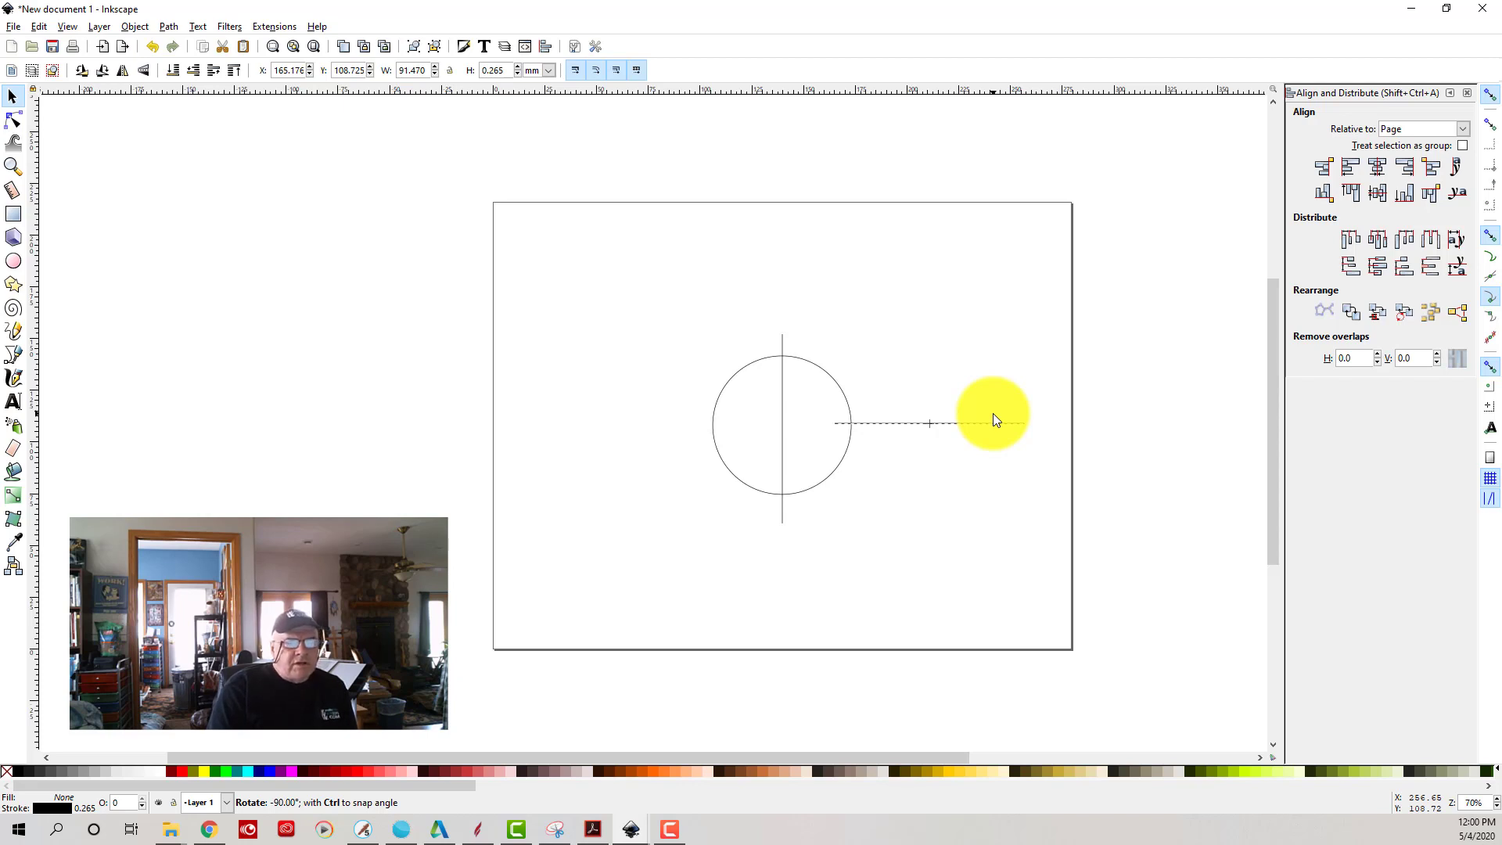
drag(993, 413, 992, 408)
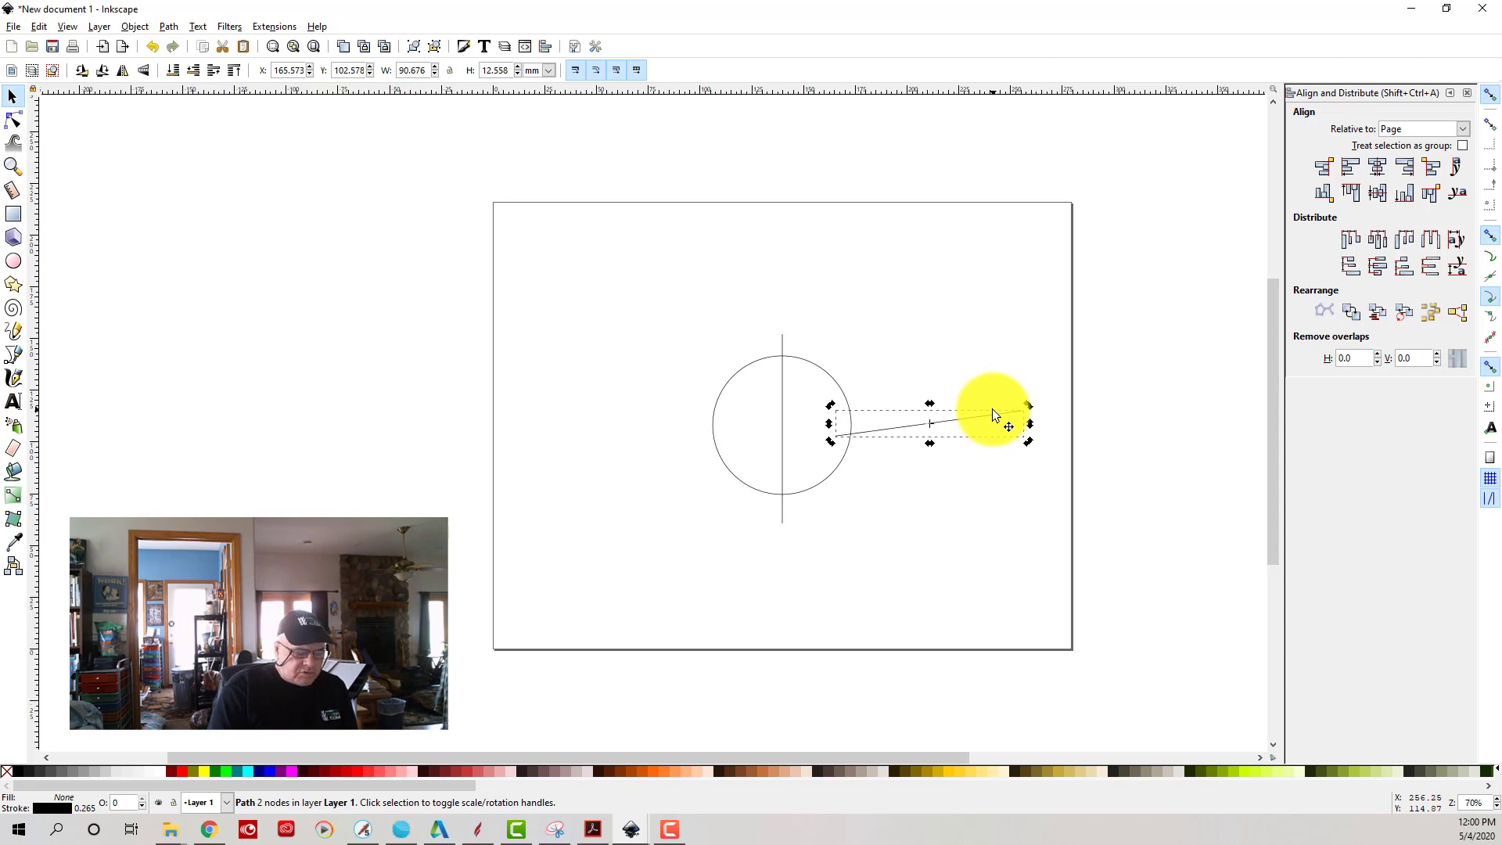
click(38, 28)
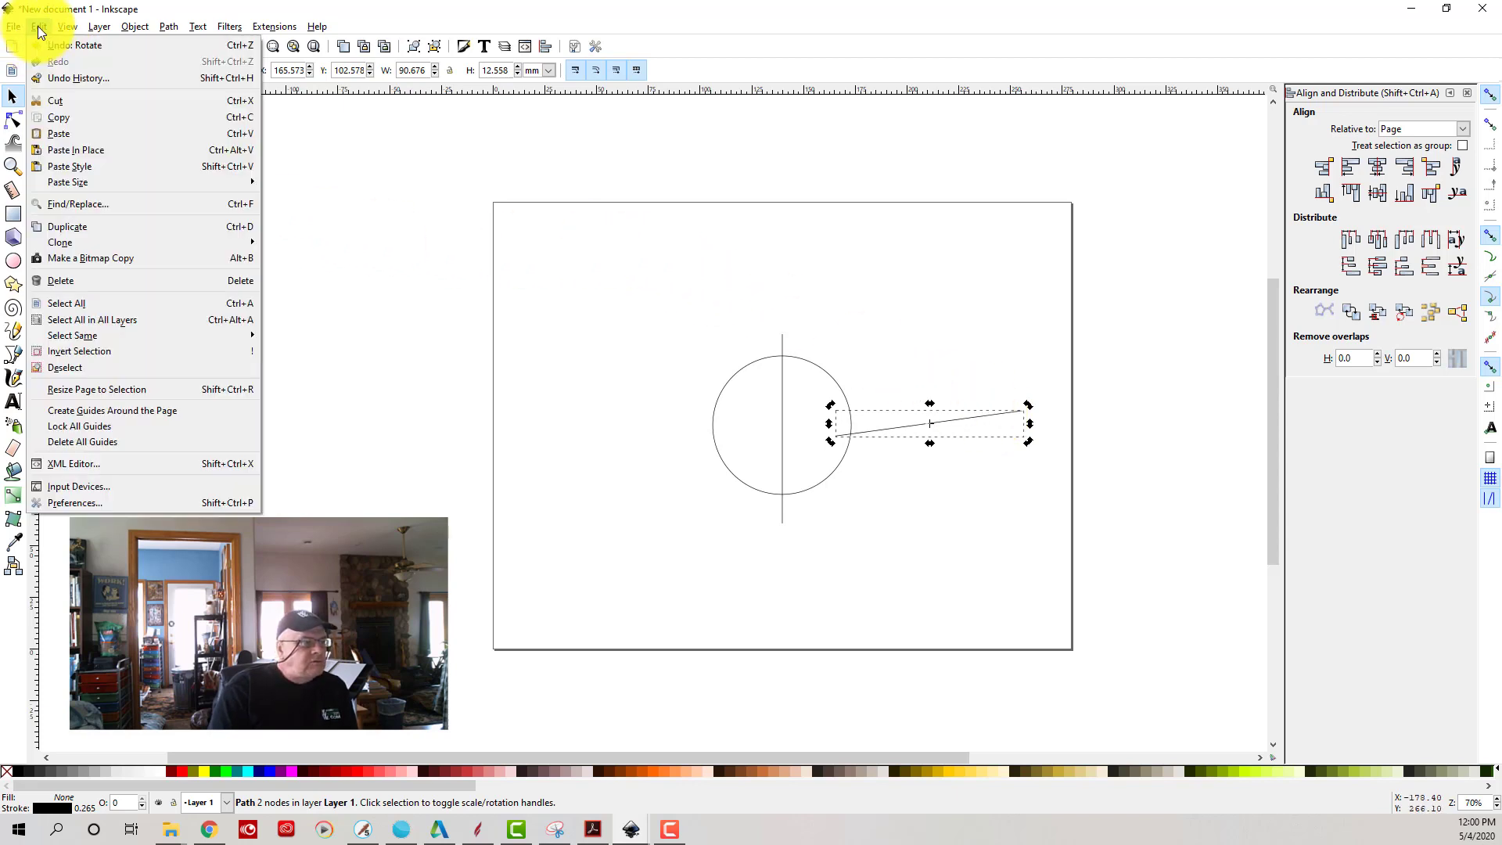
click(44, 48)
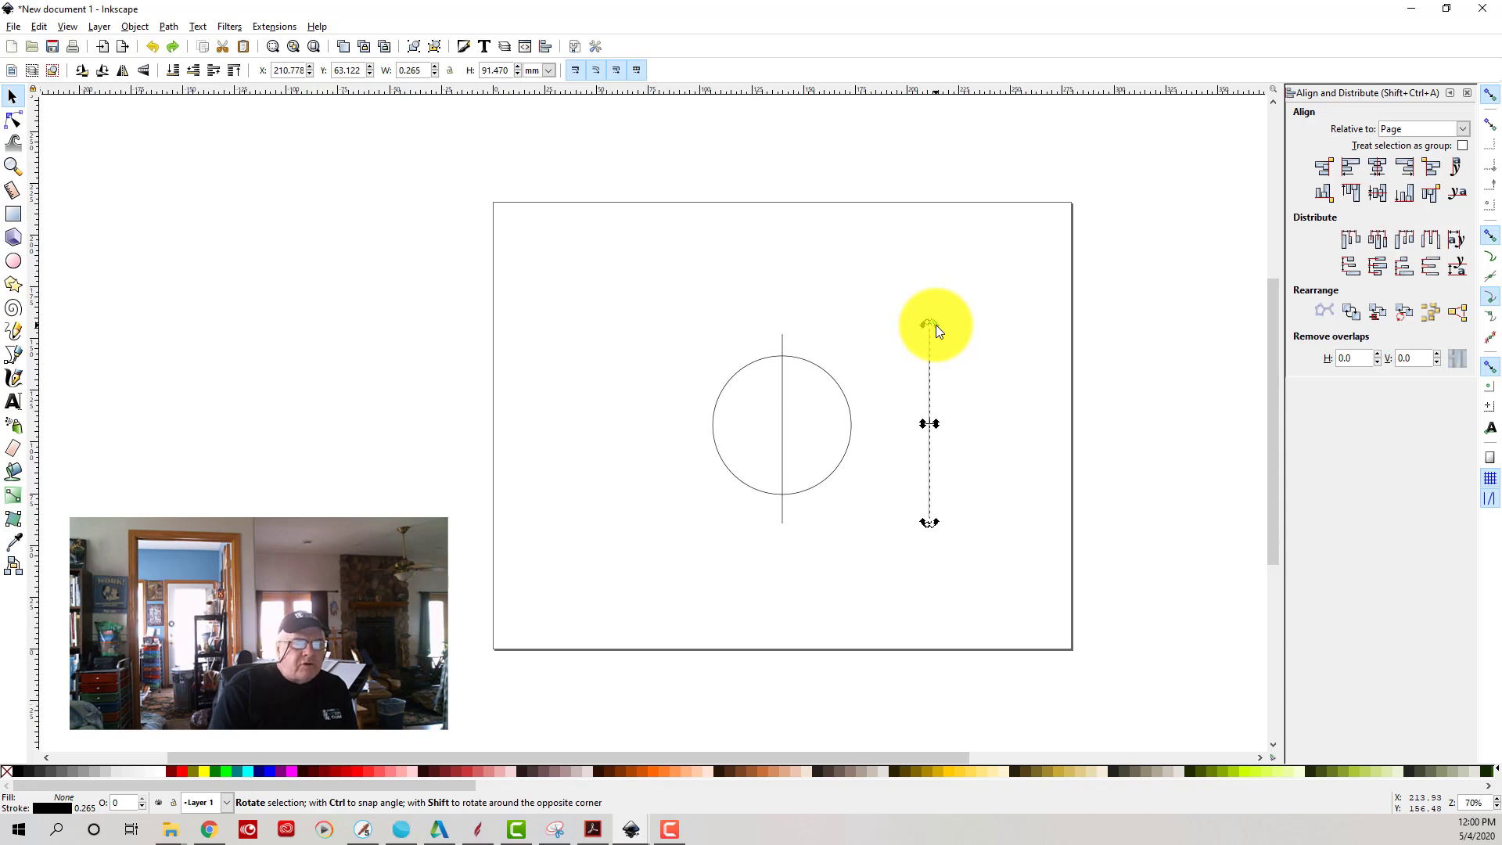
- Rotate the copied line 90° clockwise to horizontal and move it above the circle's right side, at about X 166 mm, Y 162 mm
drag(936, 325, 998, 424)
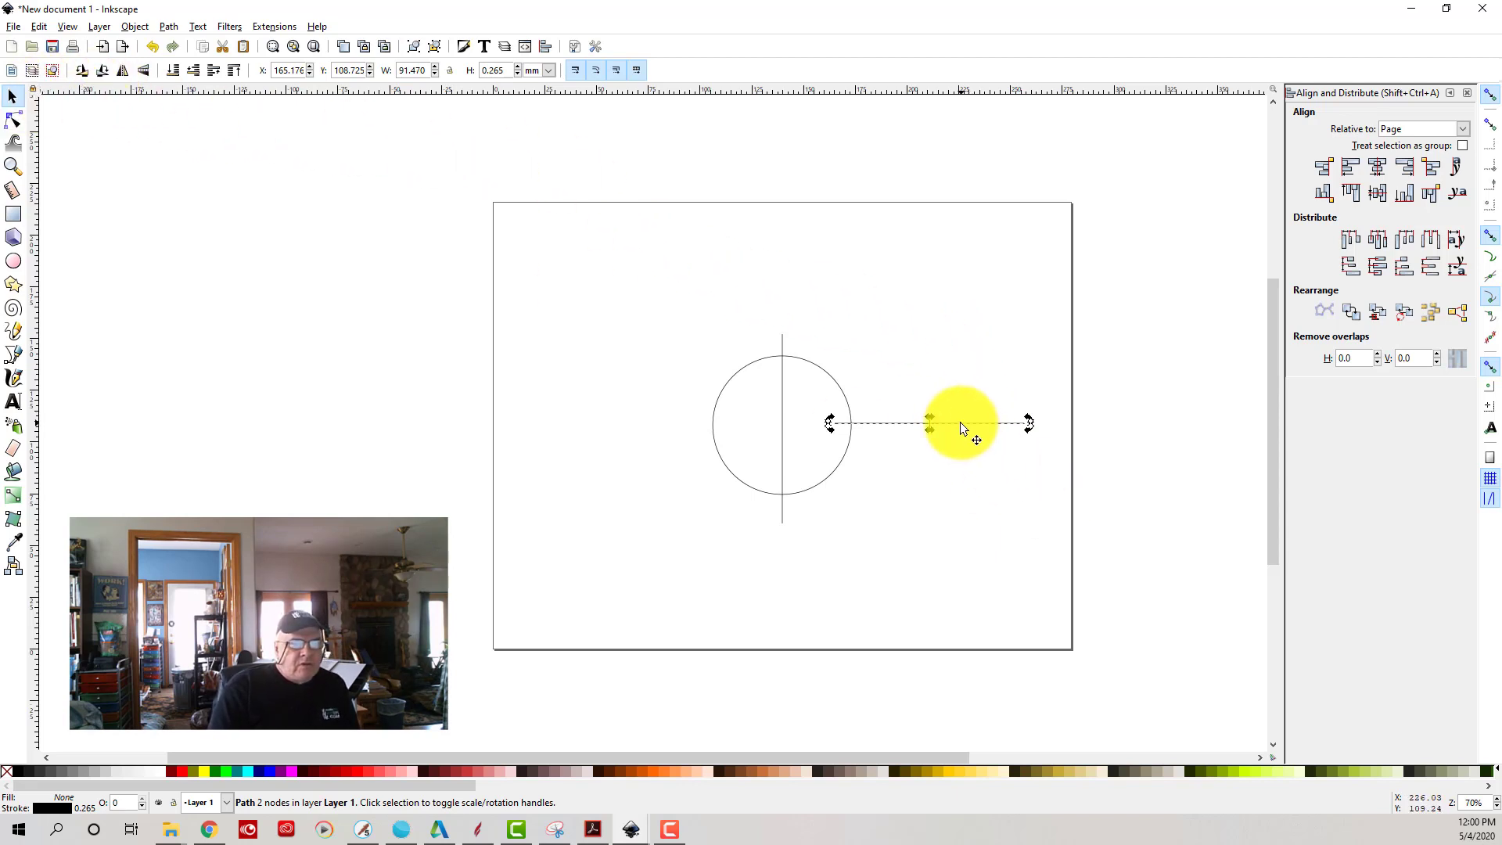
click(962, 424)
drag(963, 424, 966, 317)
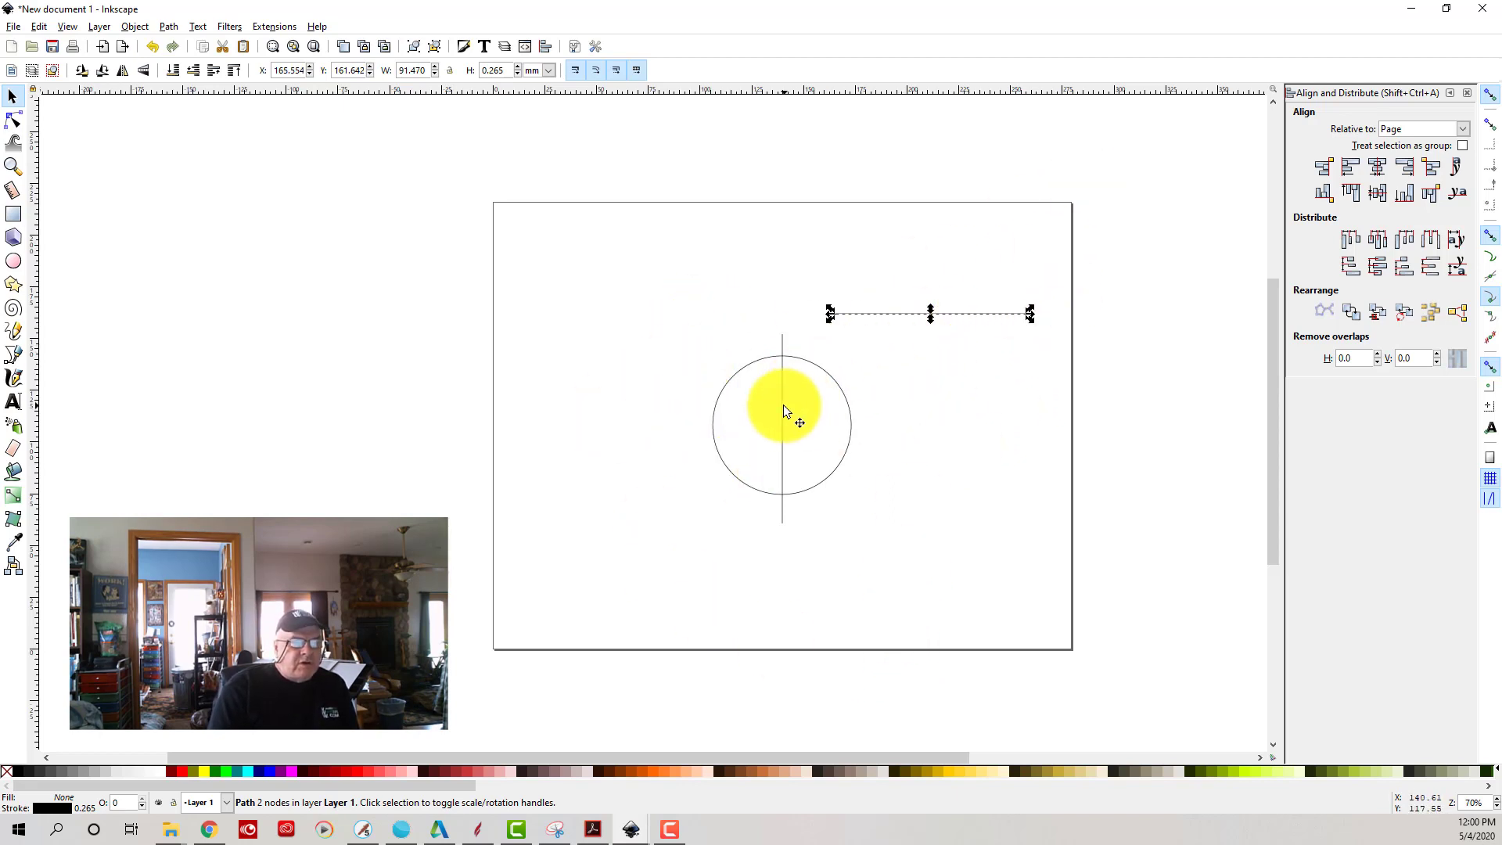
- Centre the vertical line on the page along both the vertical and the horizontal axis
click(782, 405)
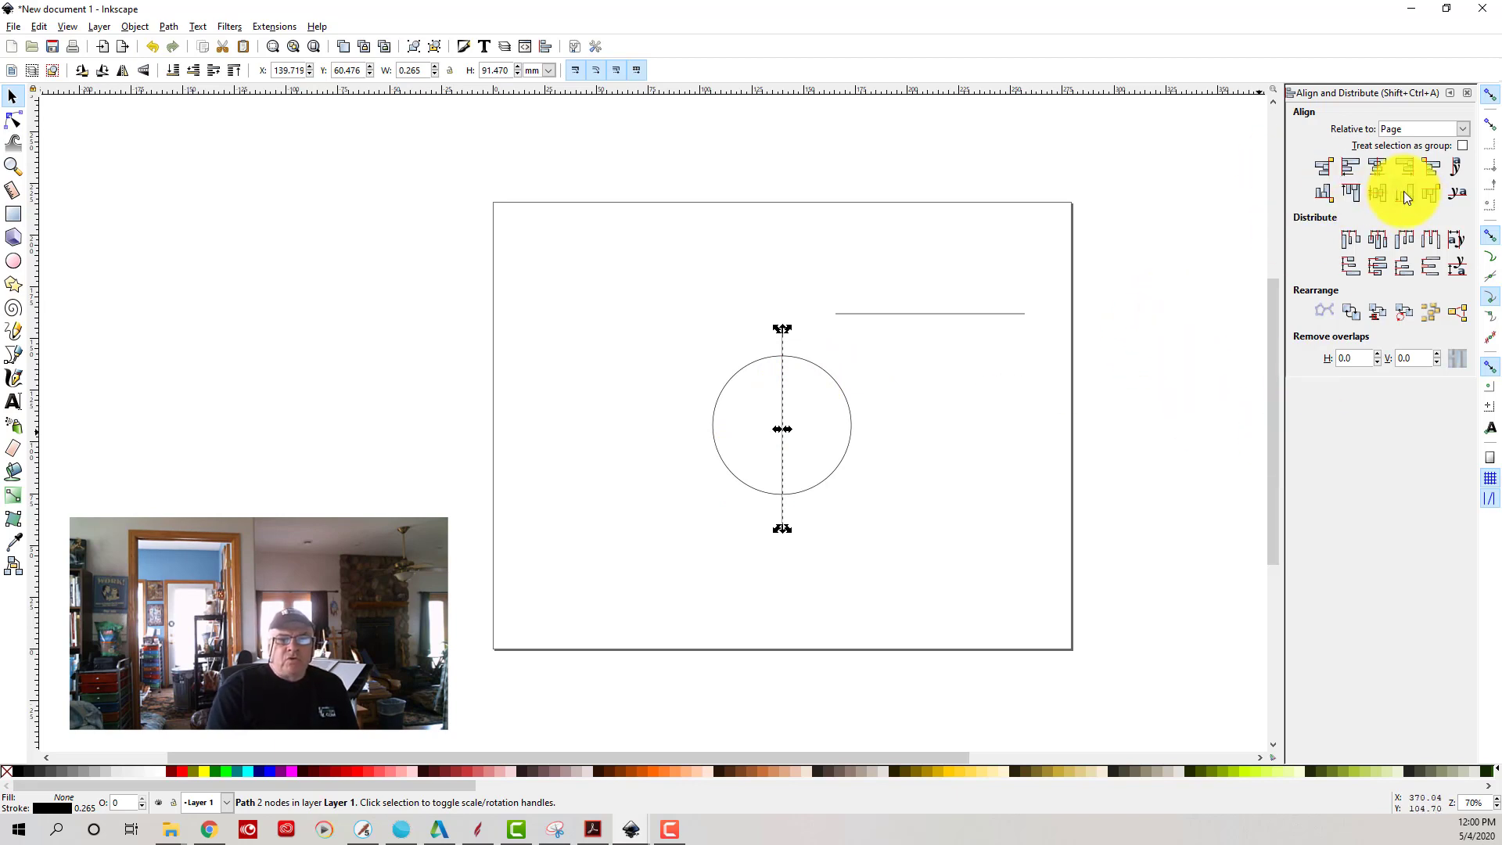
click(1378, 168)
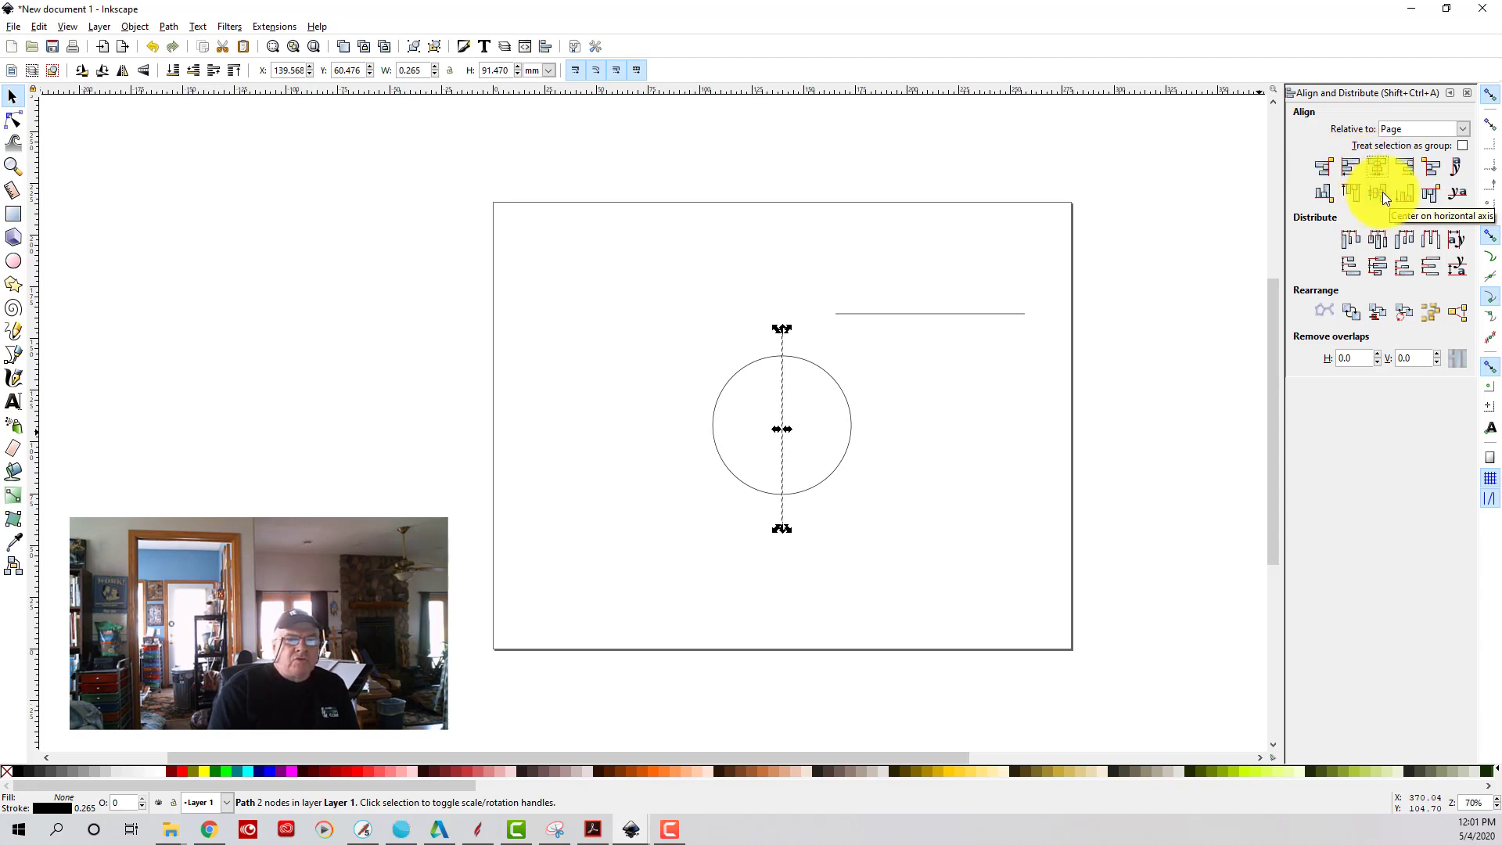
click(1376, 191)
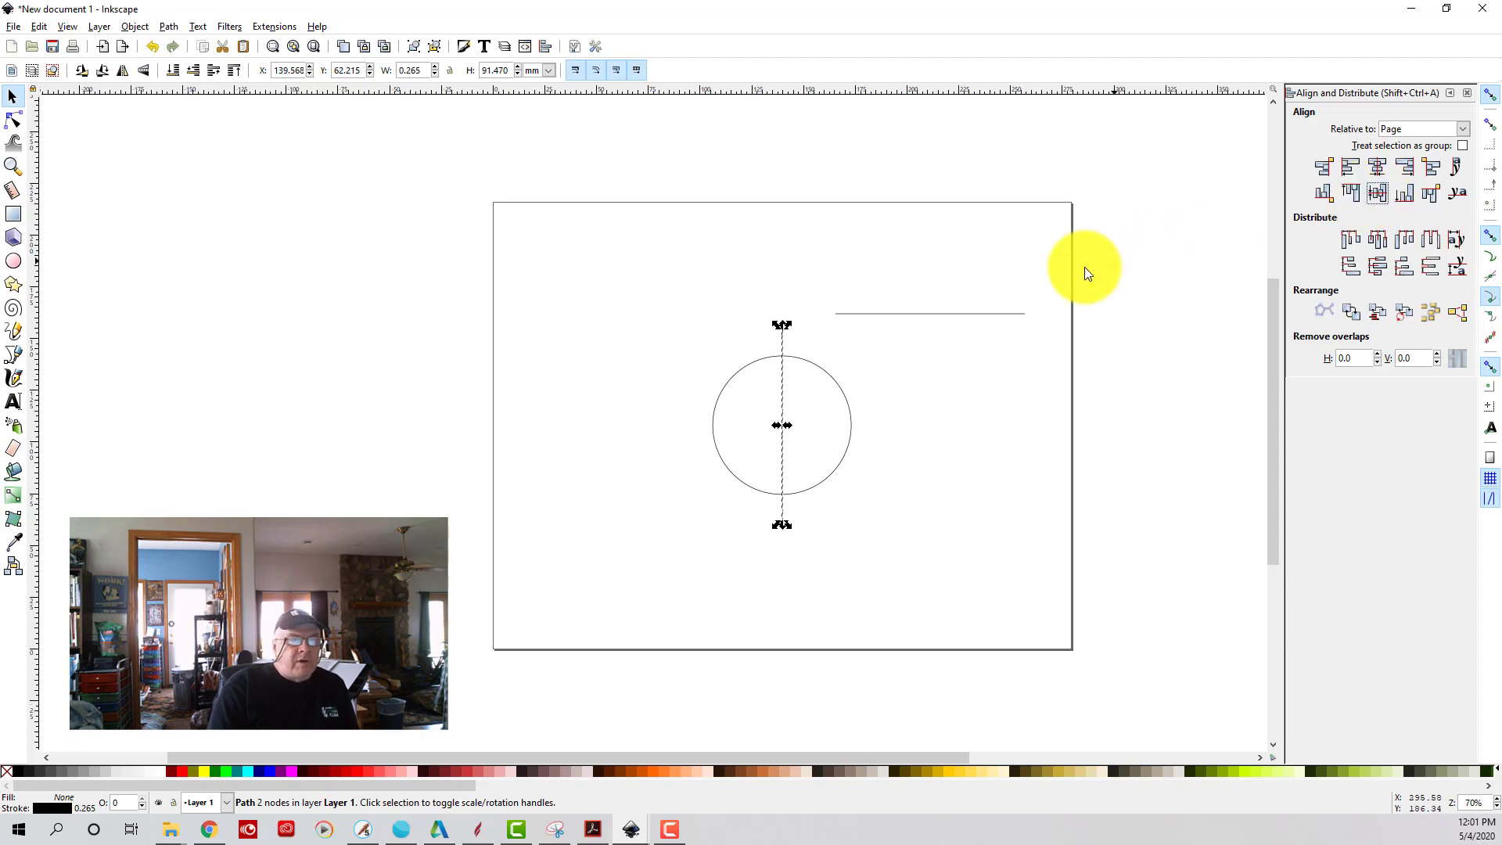
- Centre the horizontal line on the page along both axes so it crosses the vertical line, and clear the selection
click(917, 315)
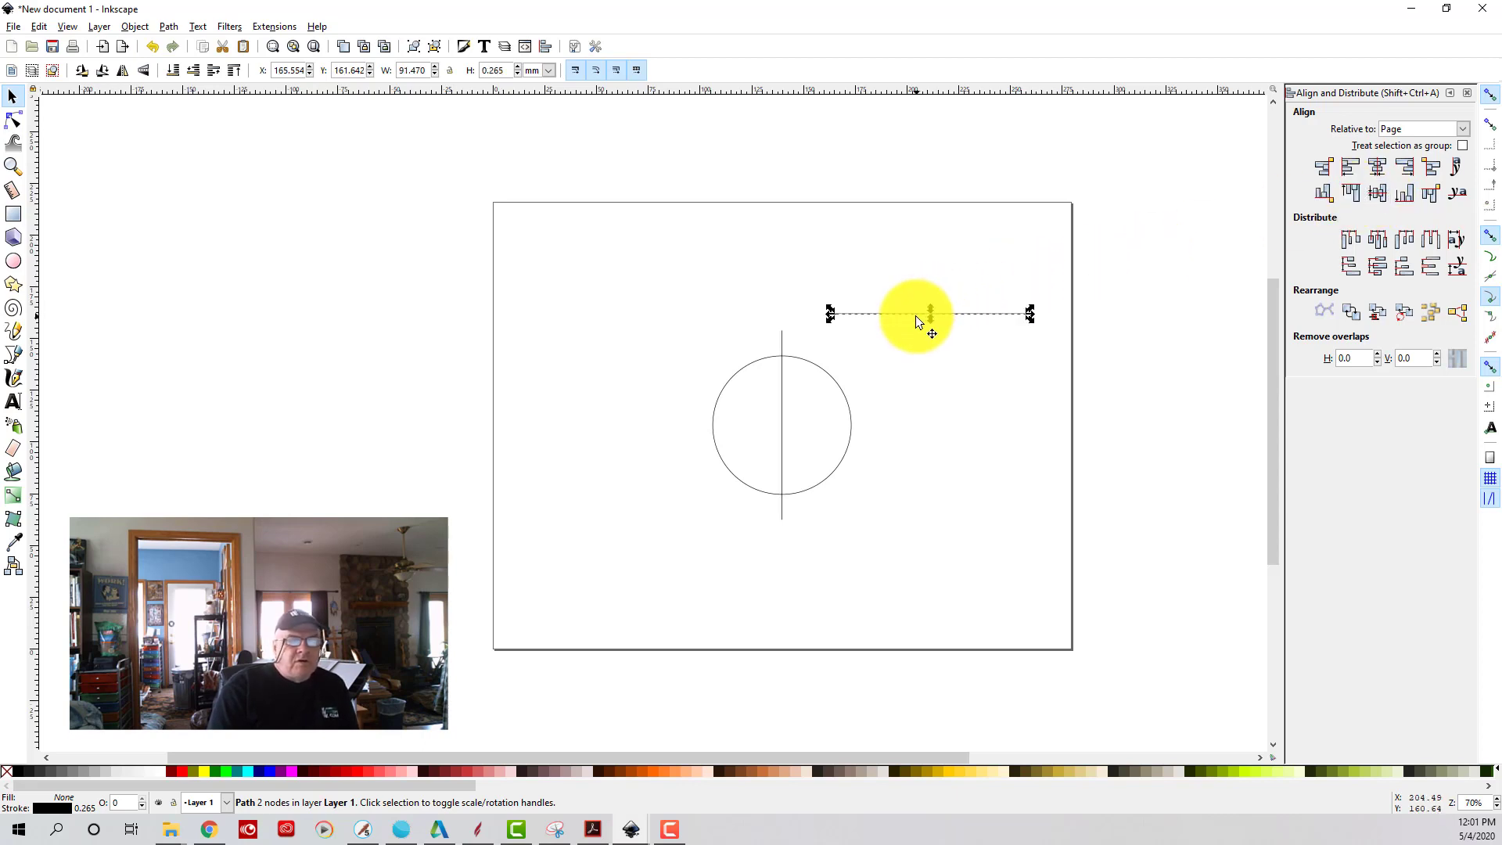
click(1377, 166)
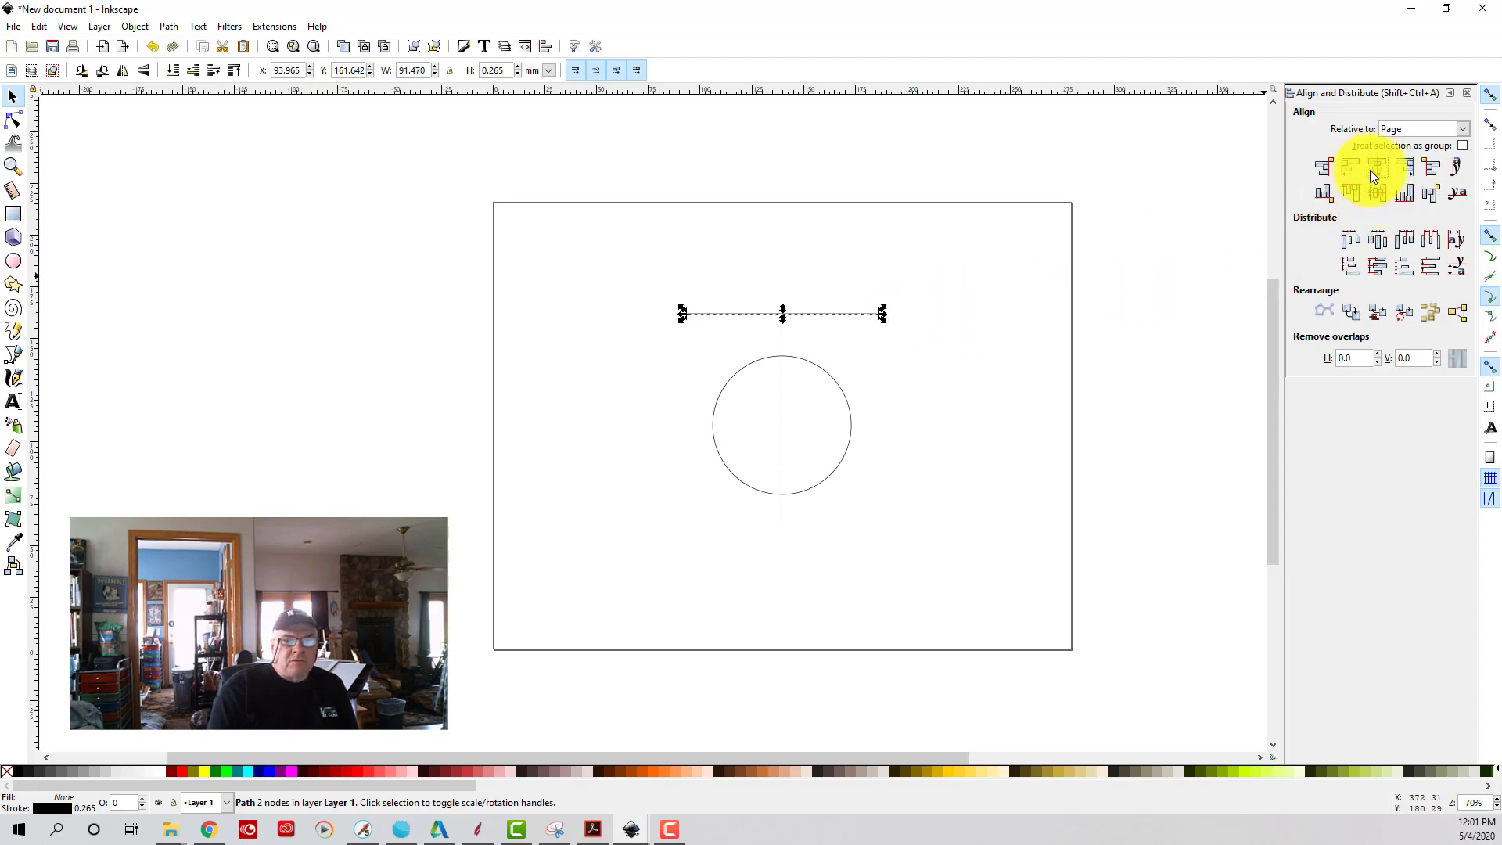
click(1378, 193)
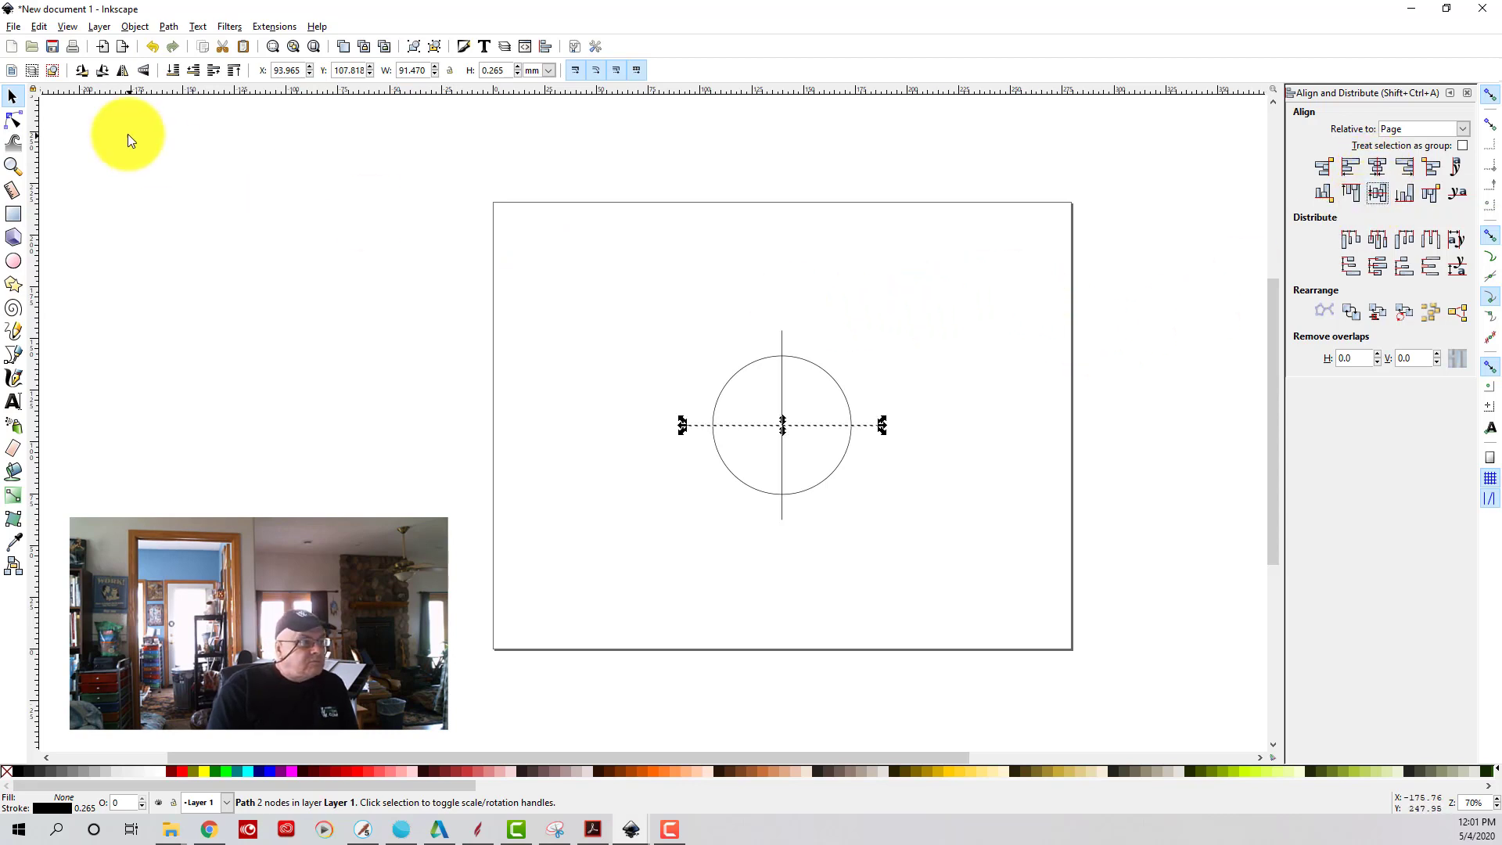
click(13, 98)
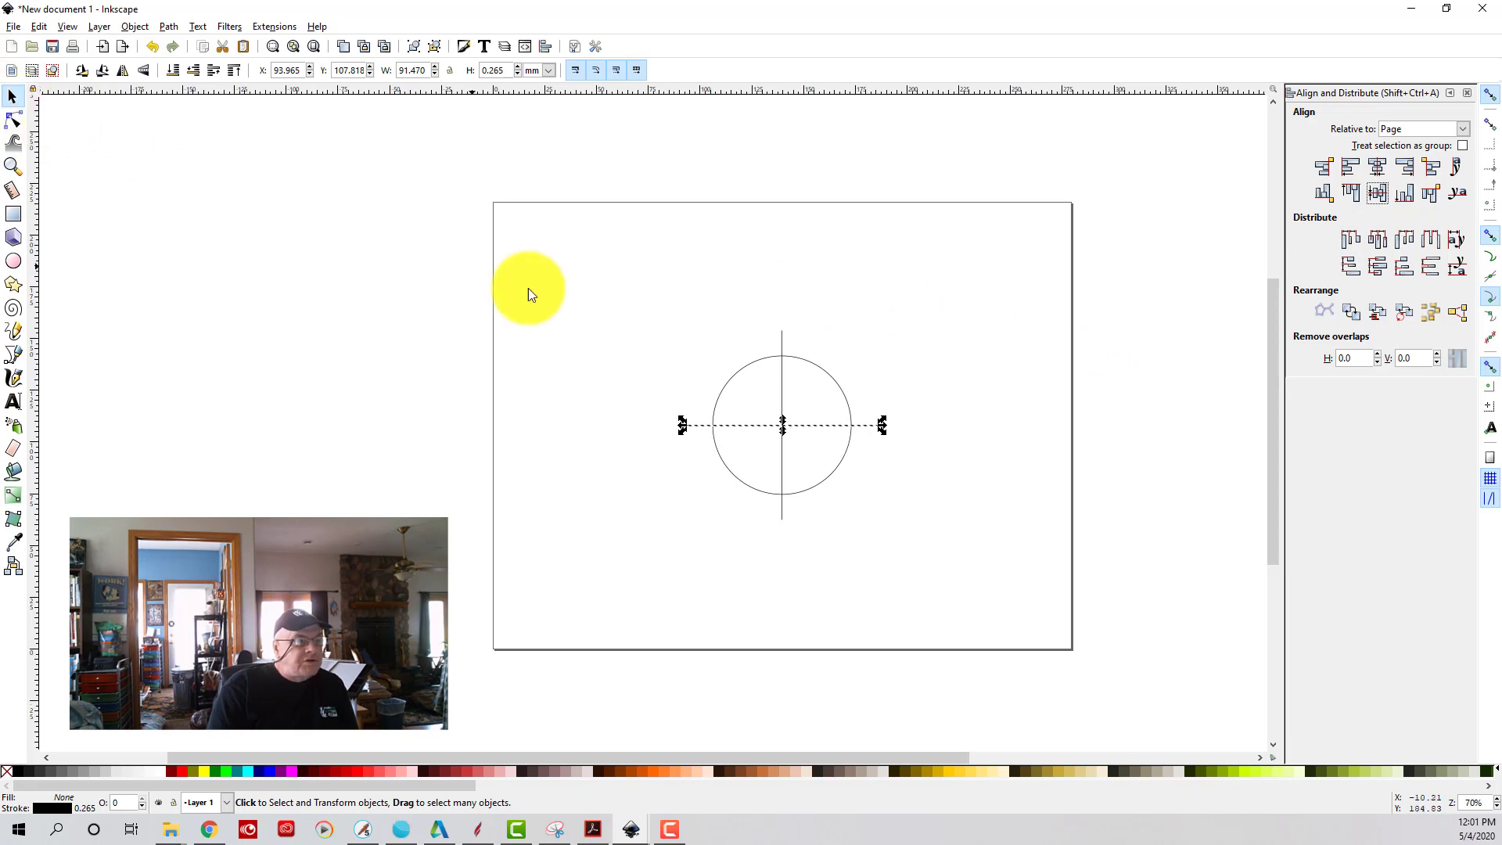
click(609, 325)
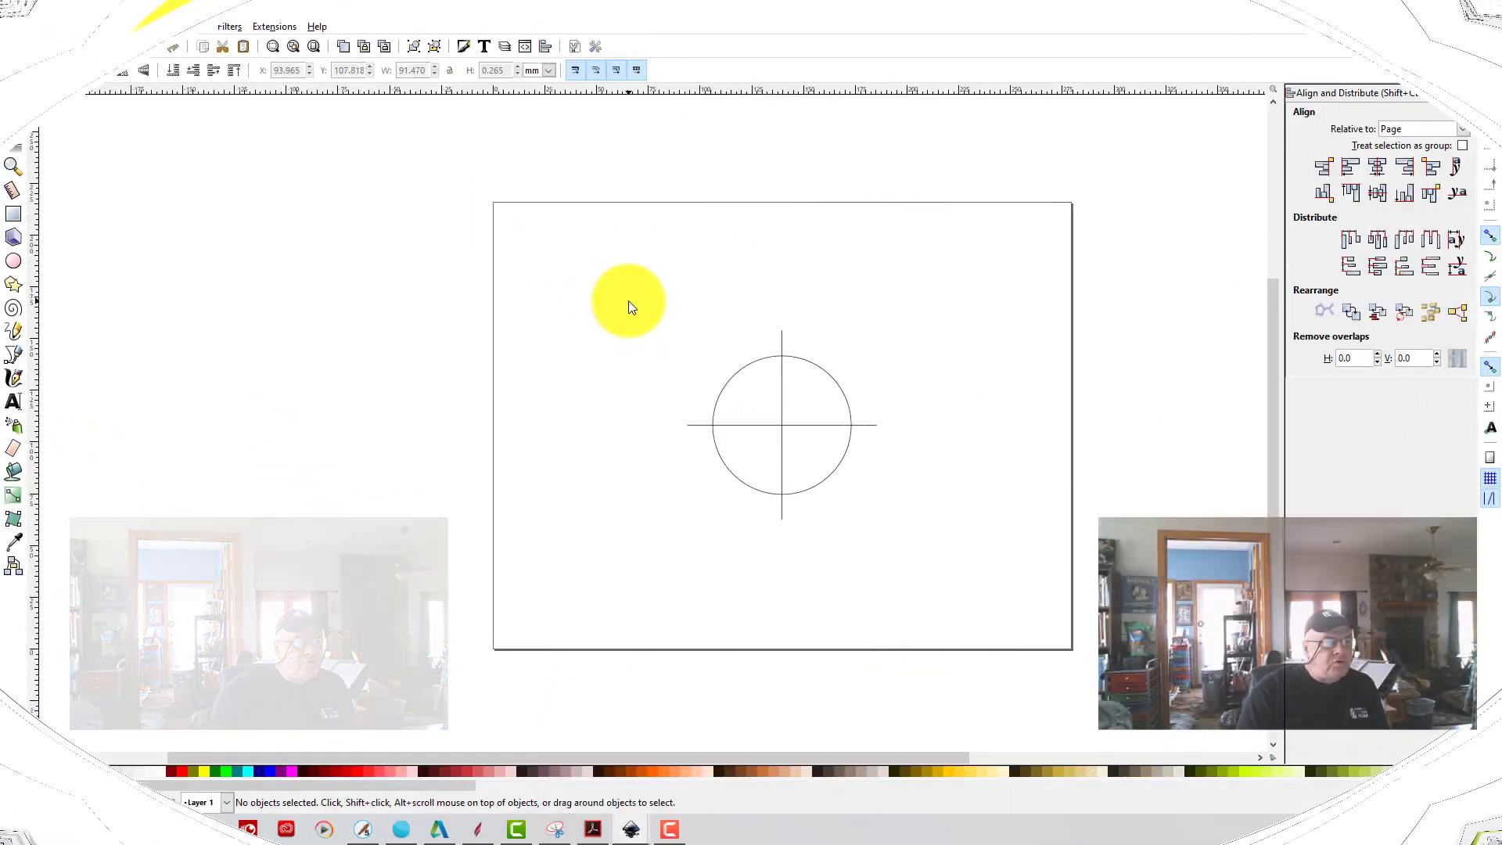
- Group the circle and its two crossing lines into a single registration mark object
drag(630, 302, 967, 564)
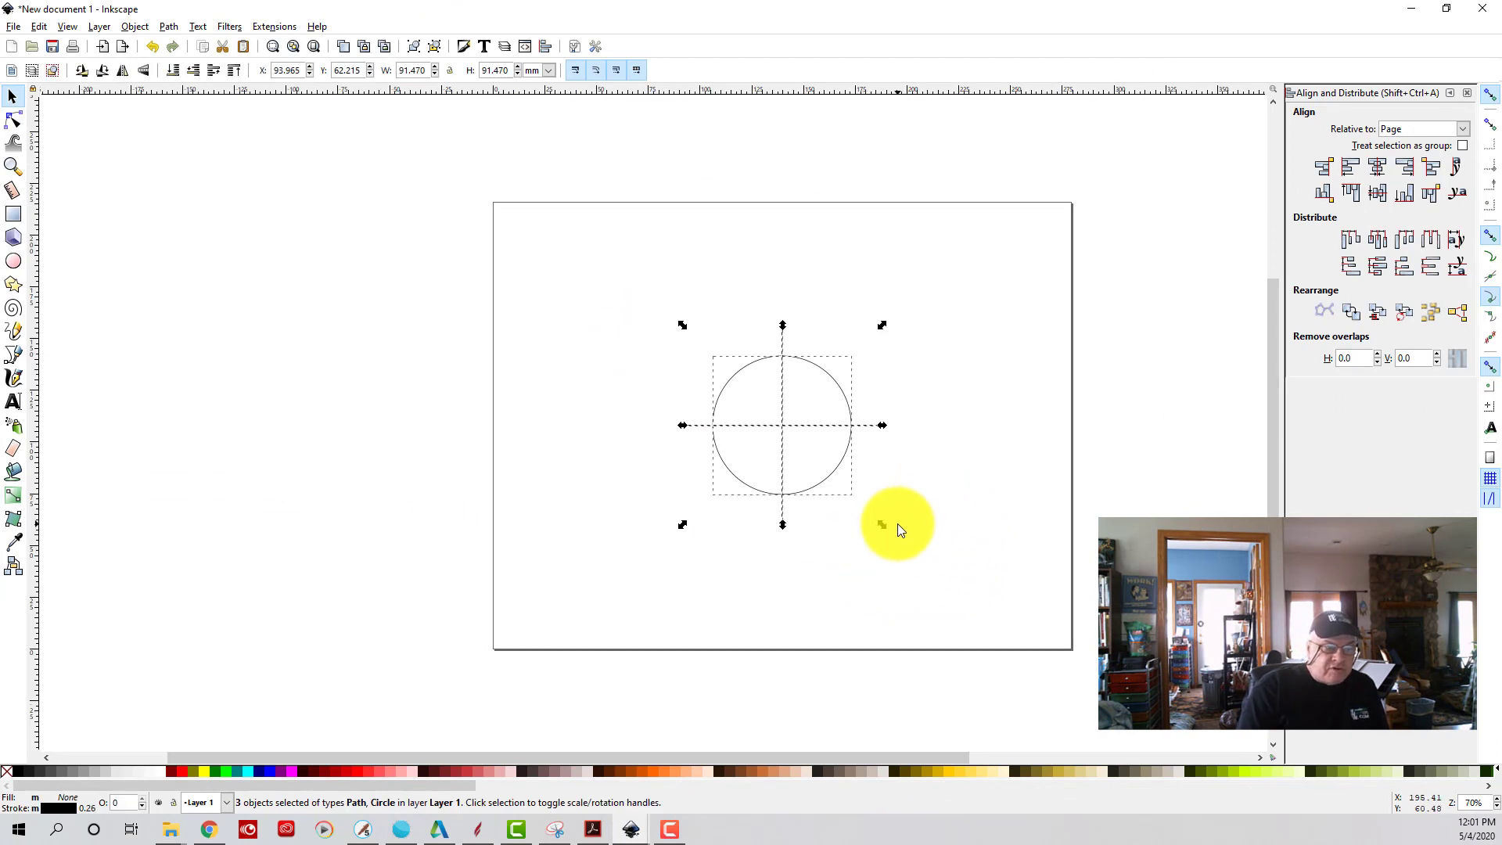
right_click(732, 383)
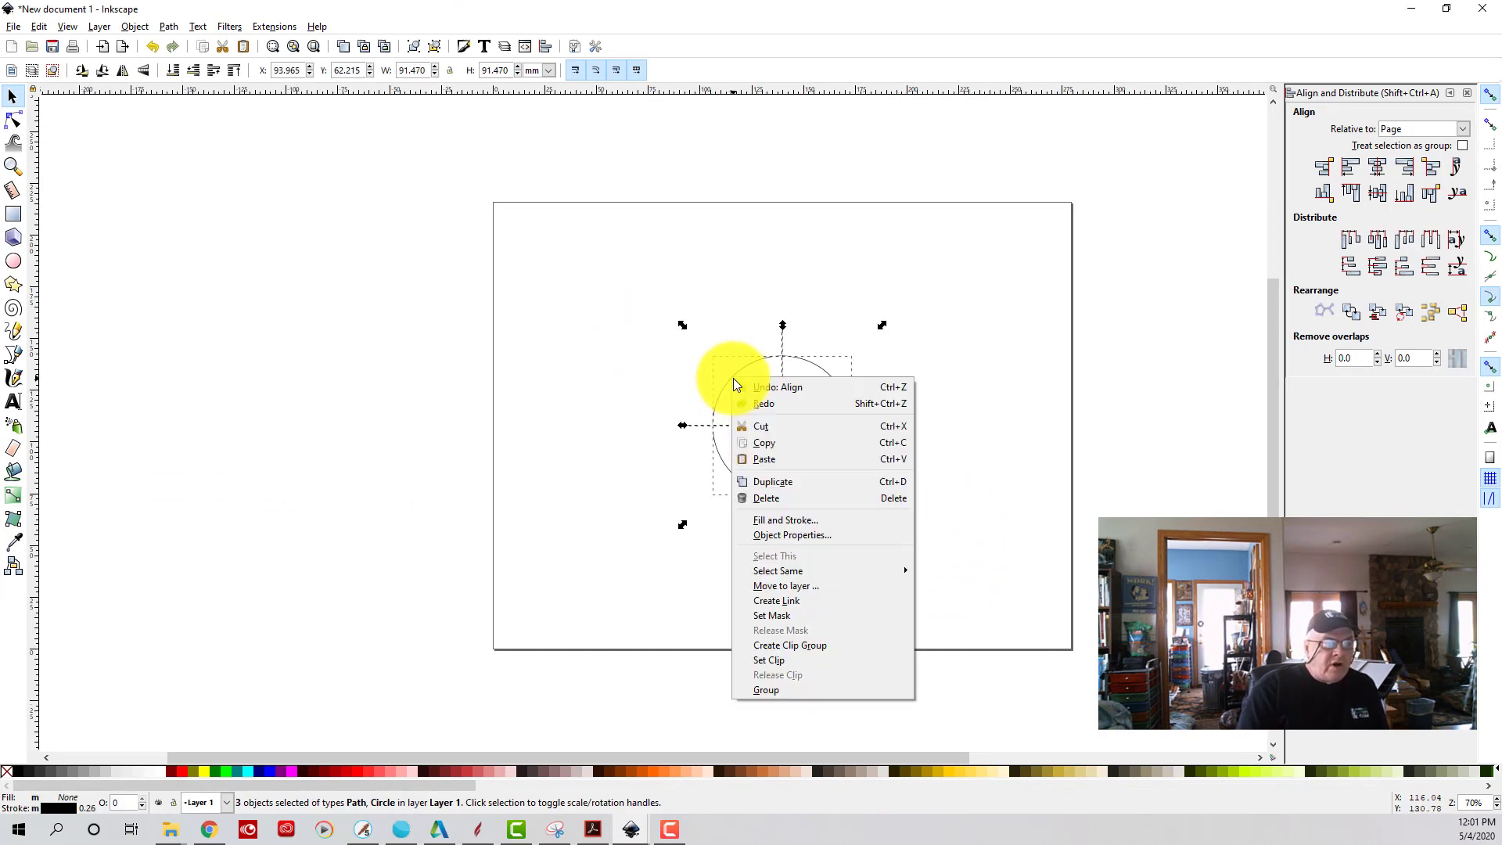
click(759, 688)
click(534, 303)
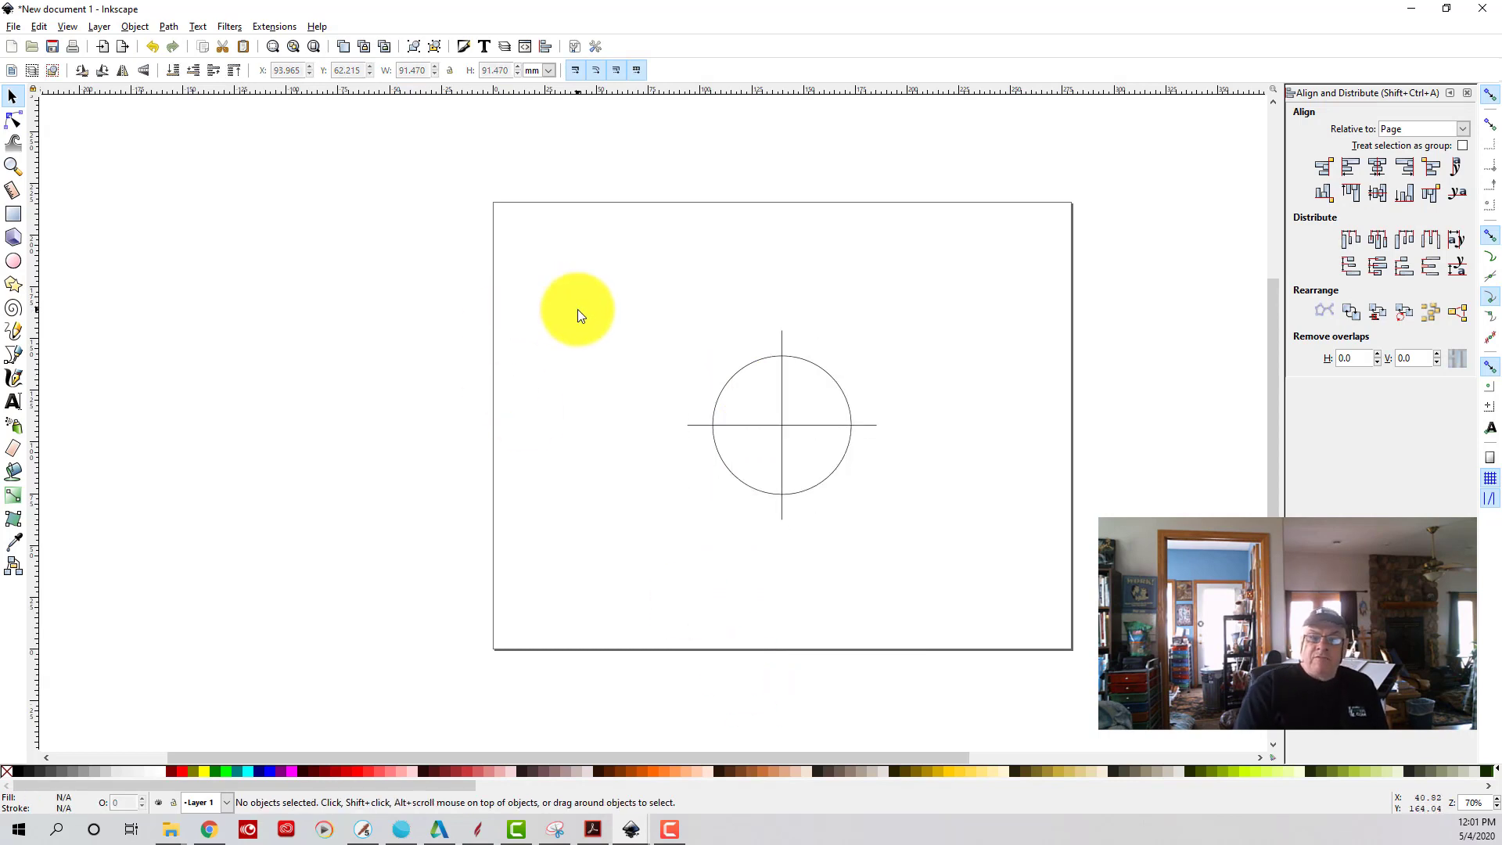
drag(654, 322, 967, 537)
click(622, 237)
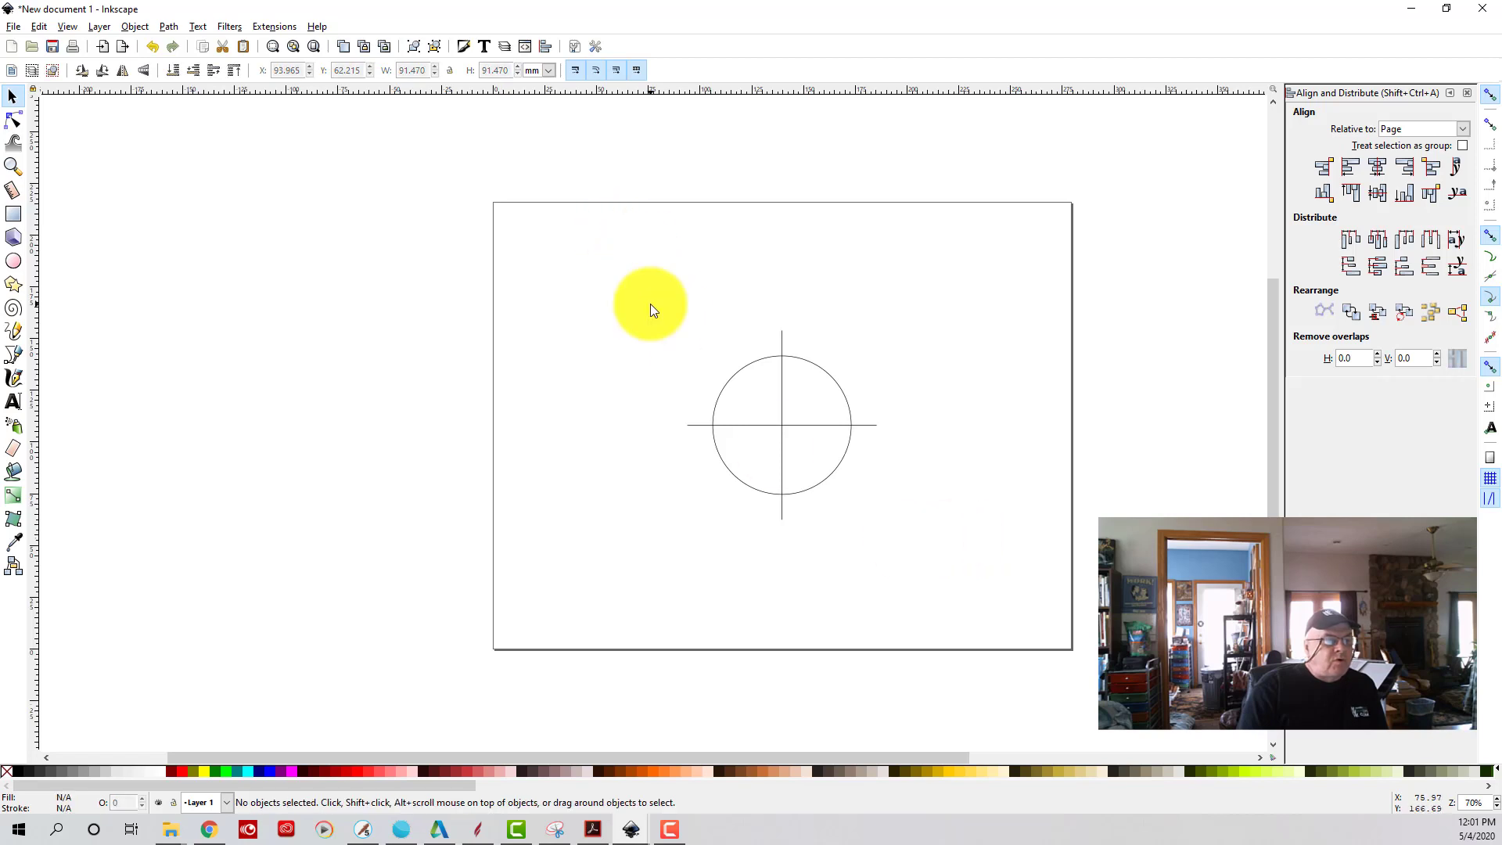
- Save the registration mark drawing as an Inkscape SVG file named "reg mark"
click(11, 27)
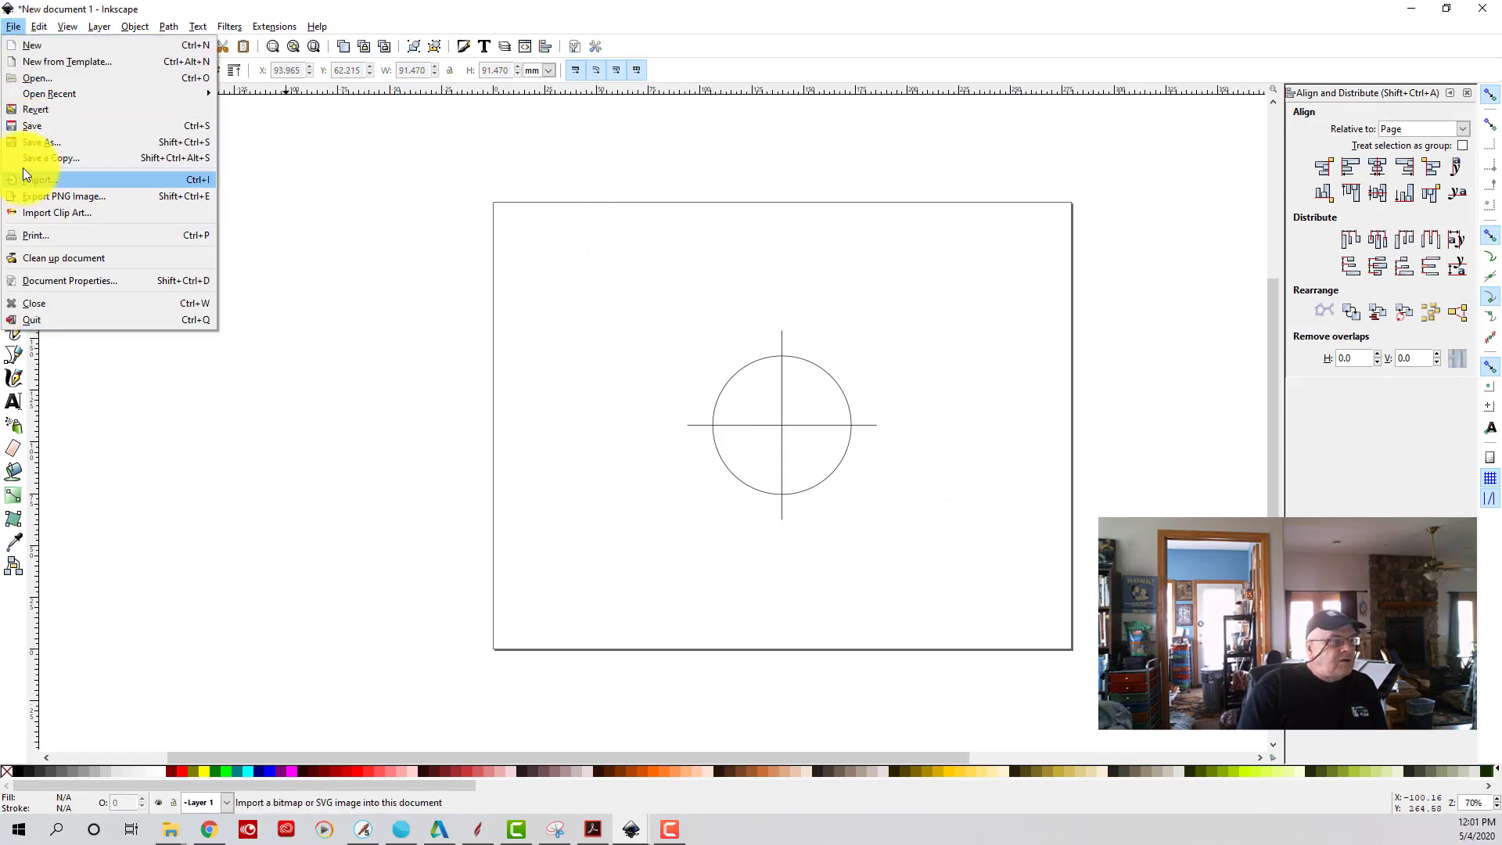
click(25, 143)
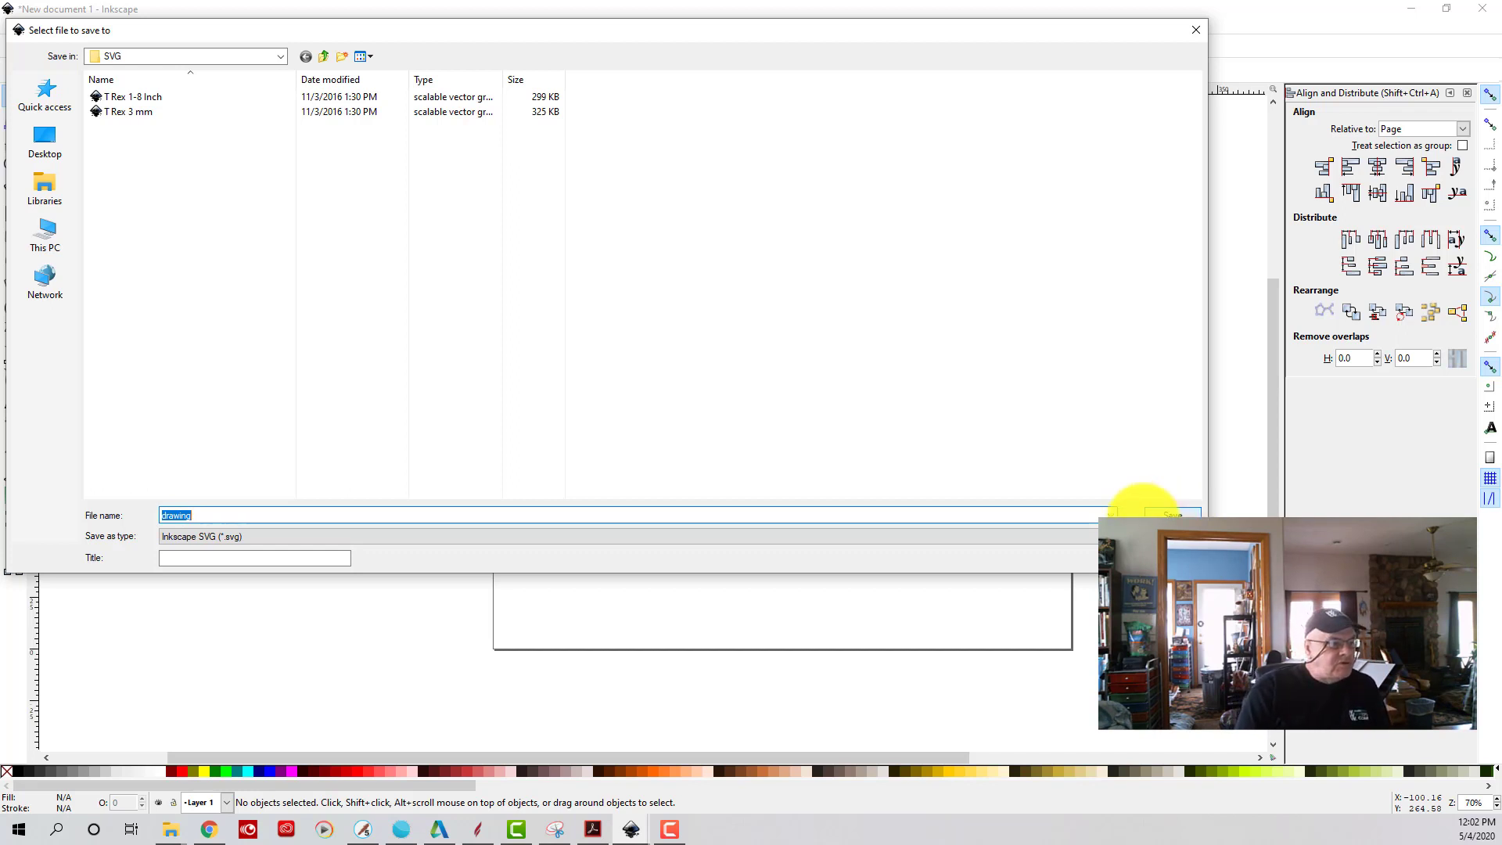
click(199, 512)
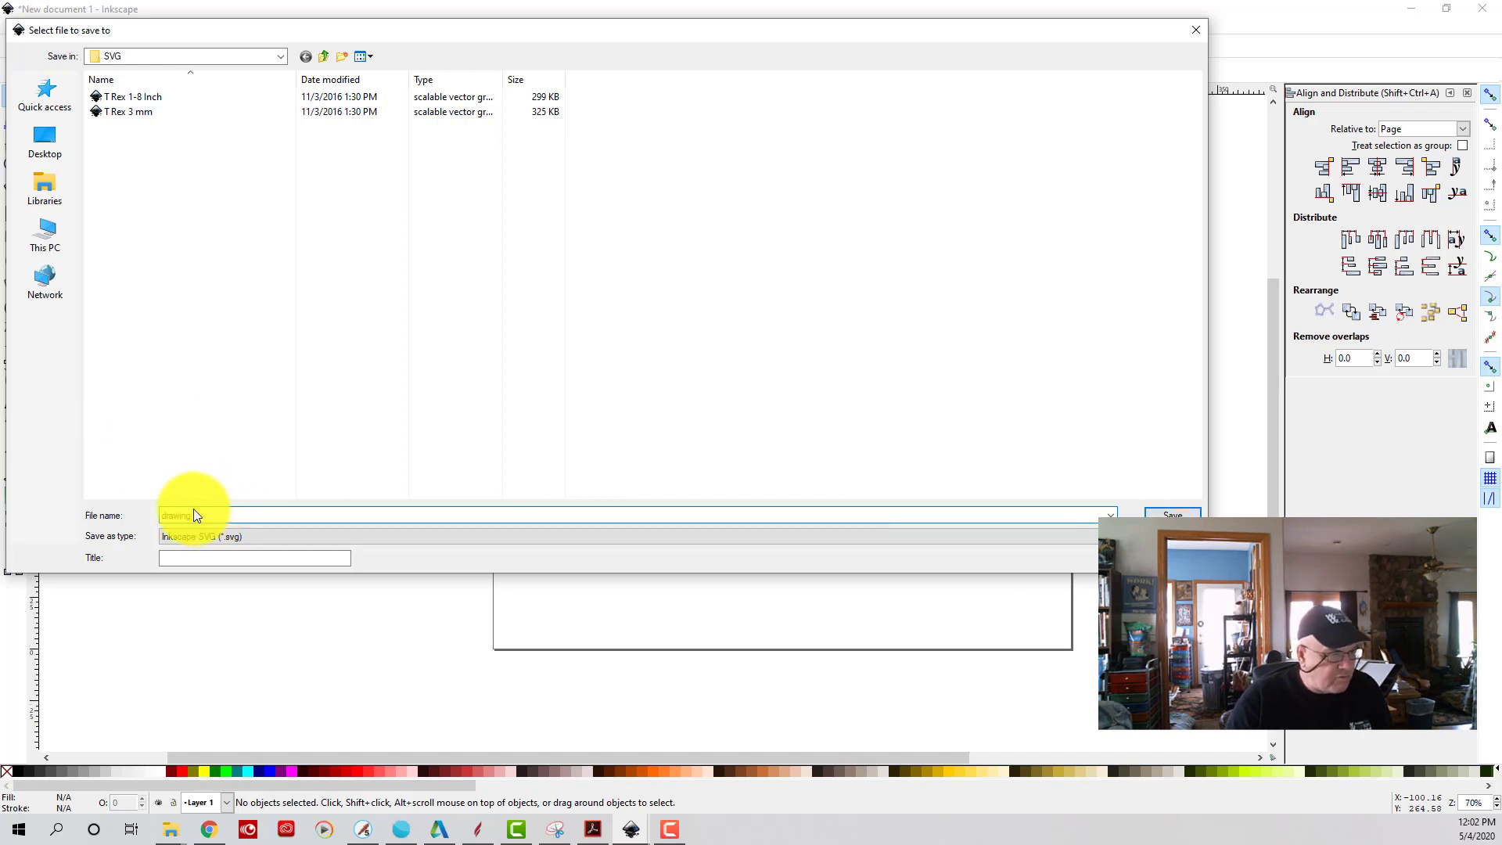
text(re)
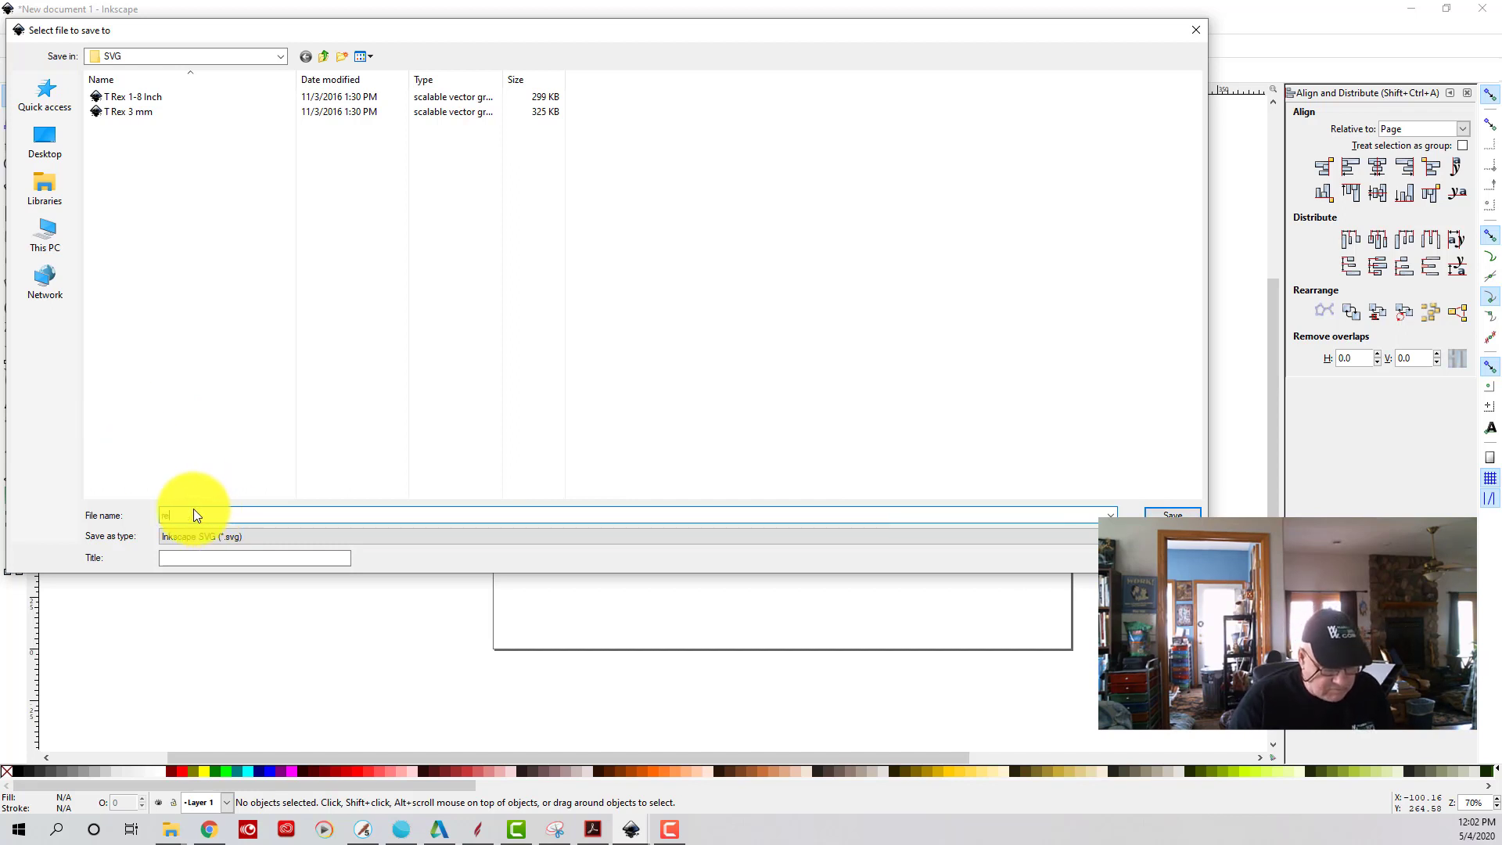
text(g mar)
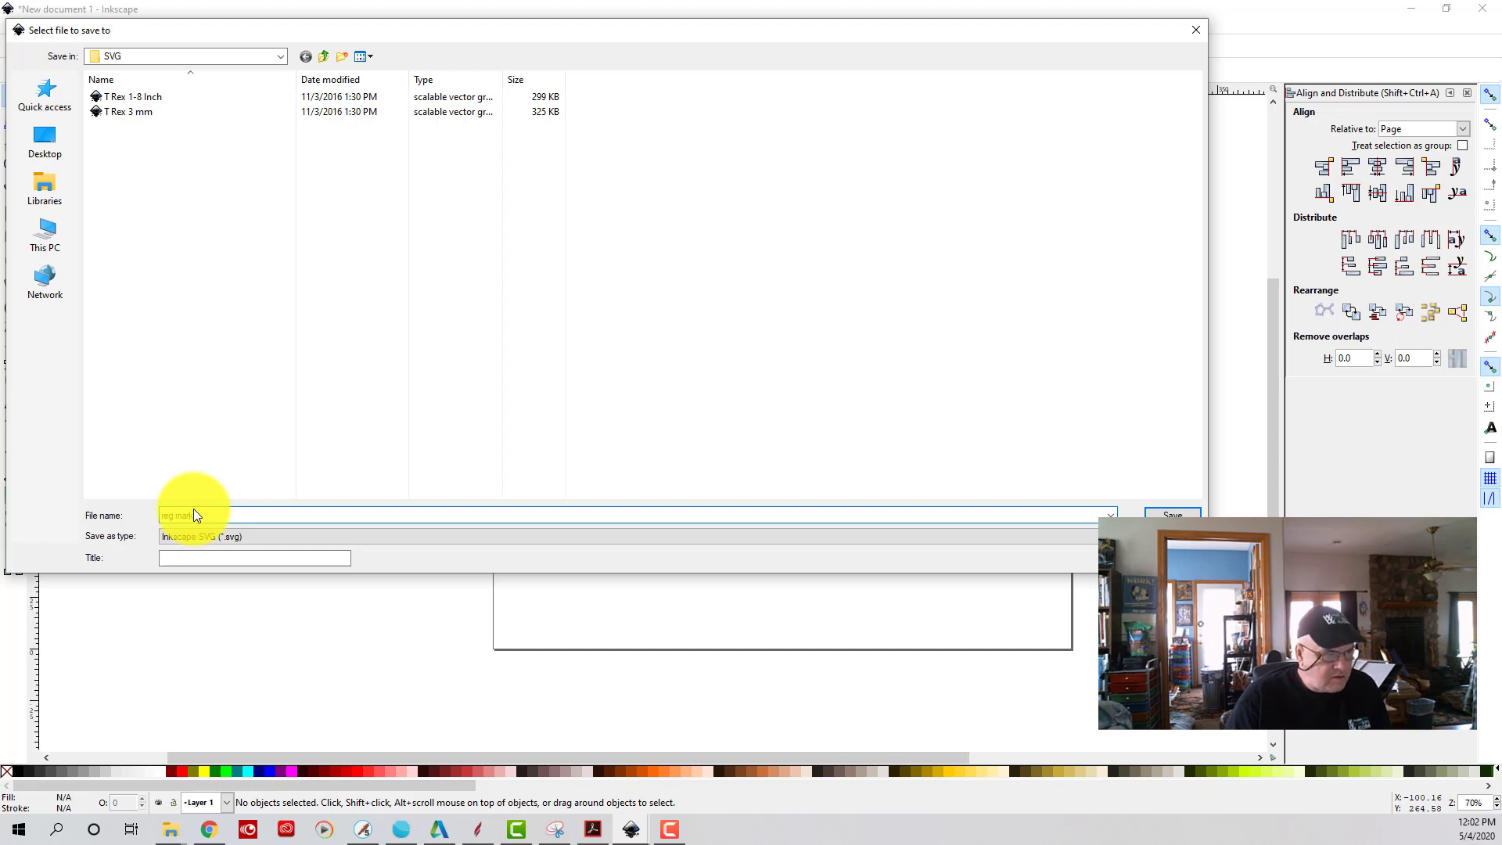
text(k)
key(Return)
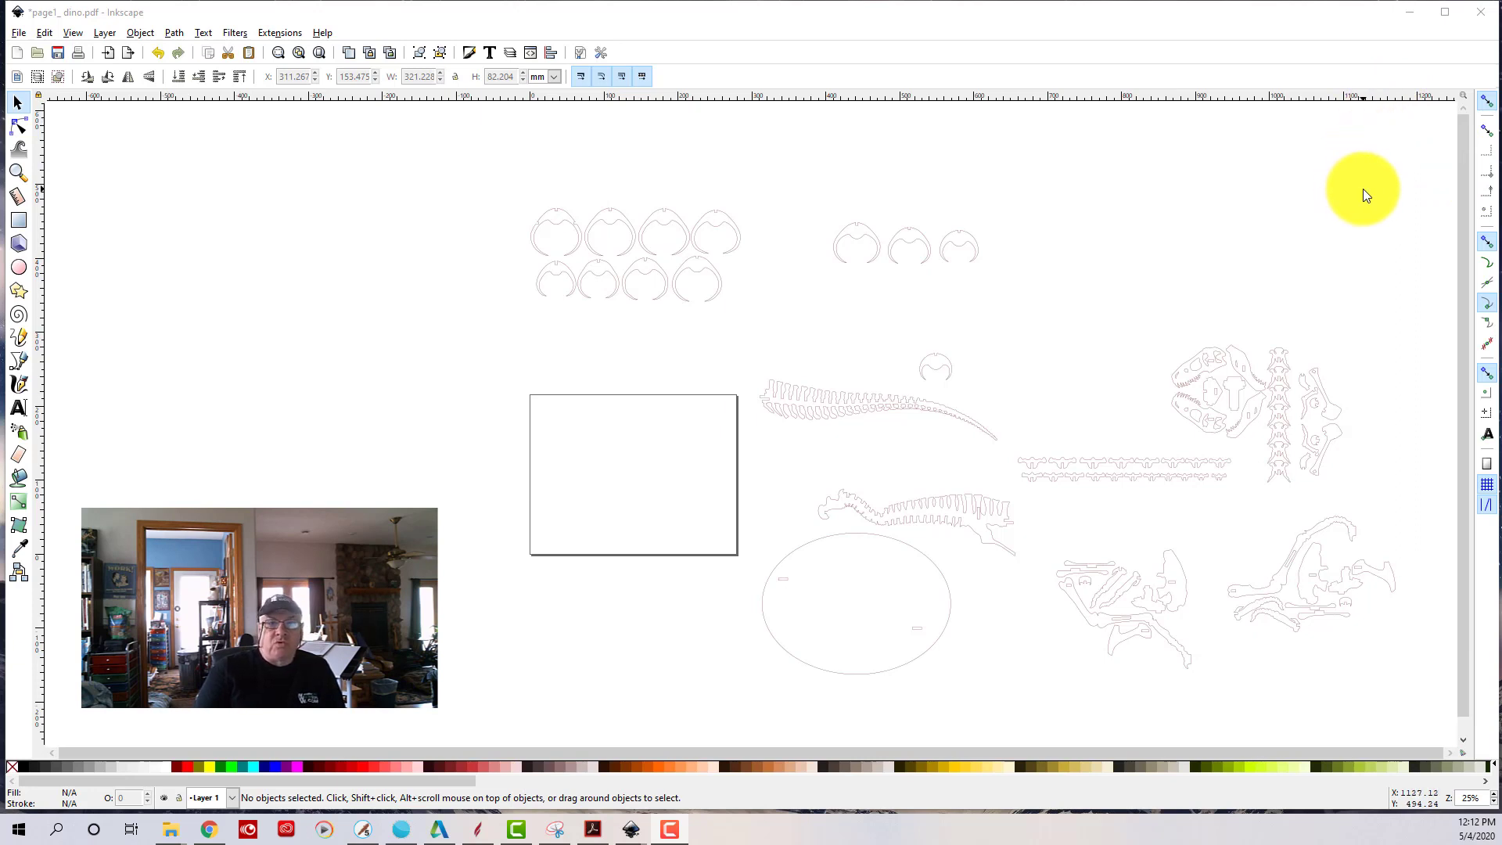
- Import the "reg mark" SVG file from the Desktop and move the imported mark onto the blank page
click(17, 31)
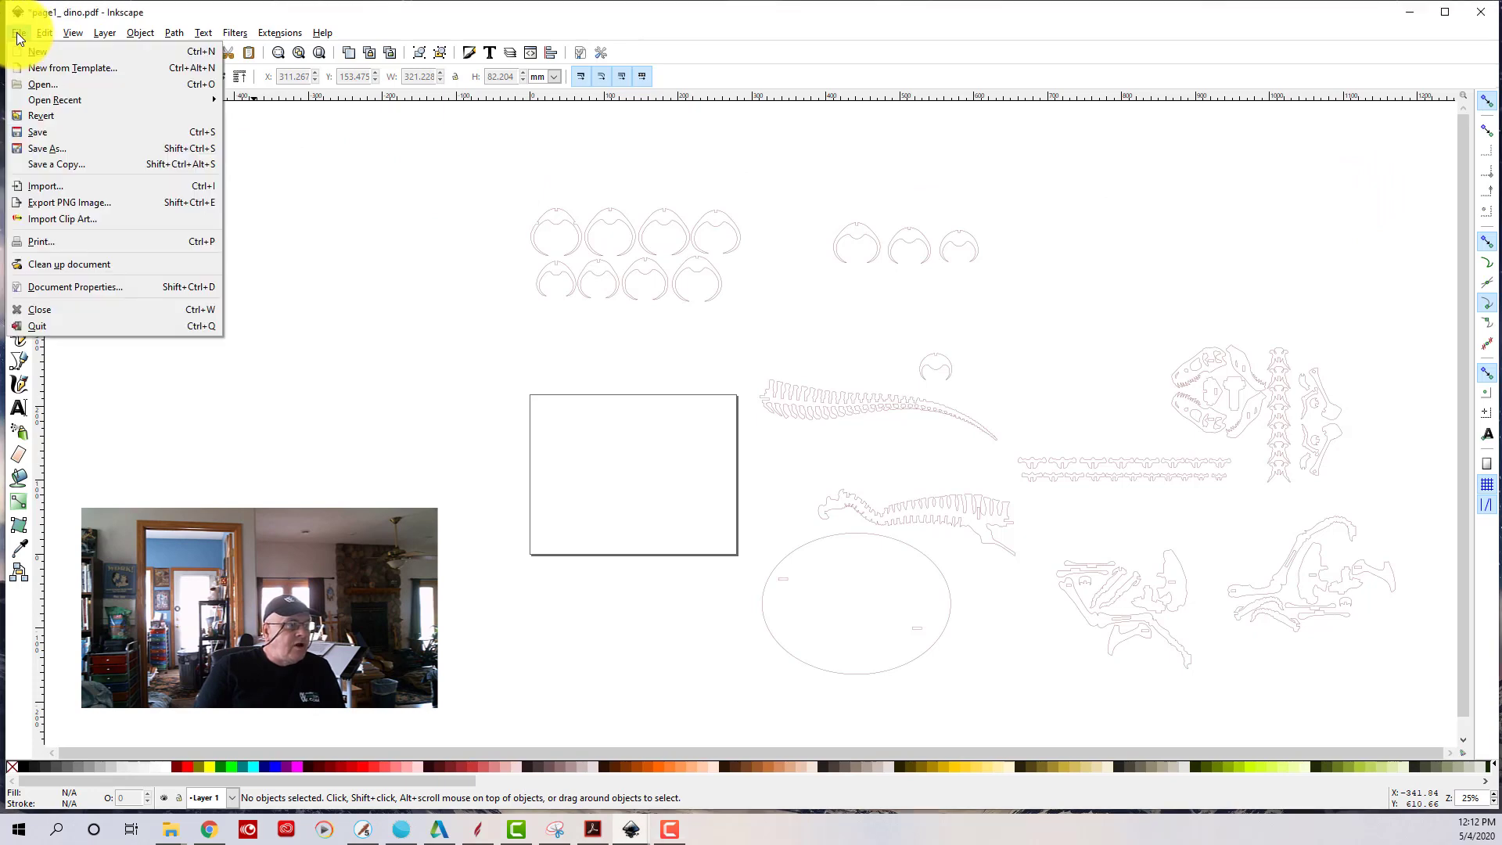
click(35, 180)
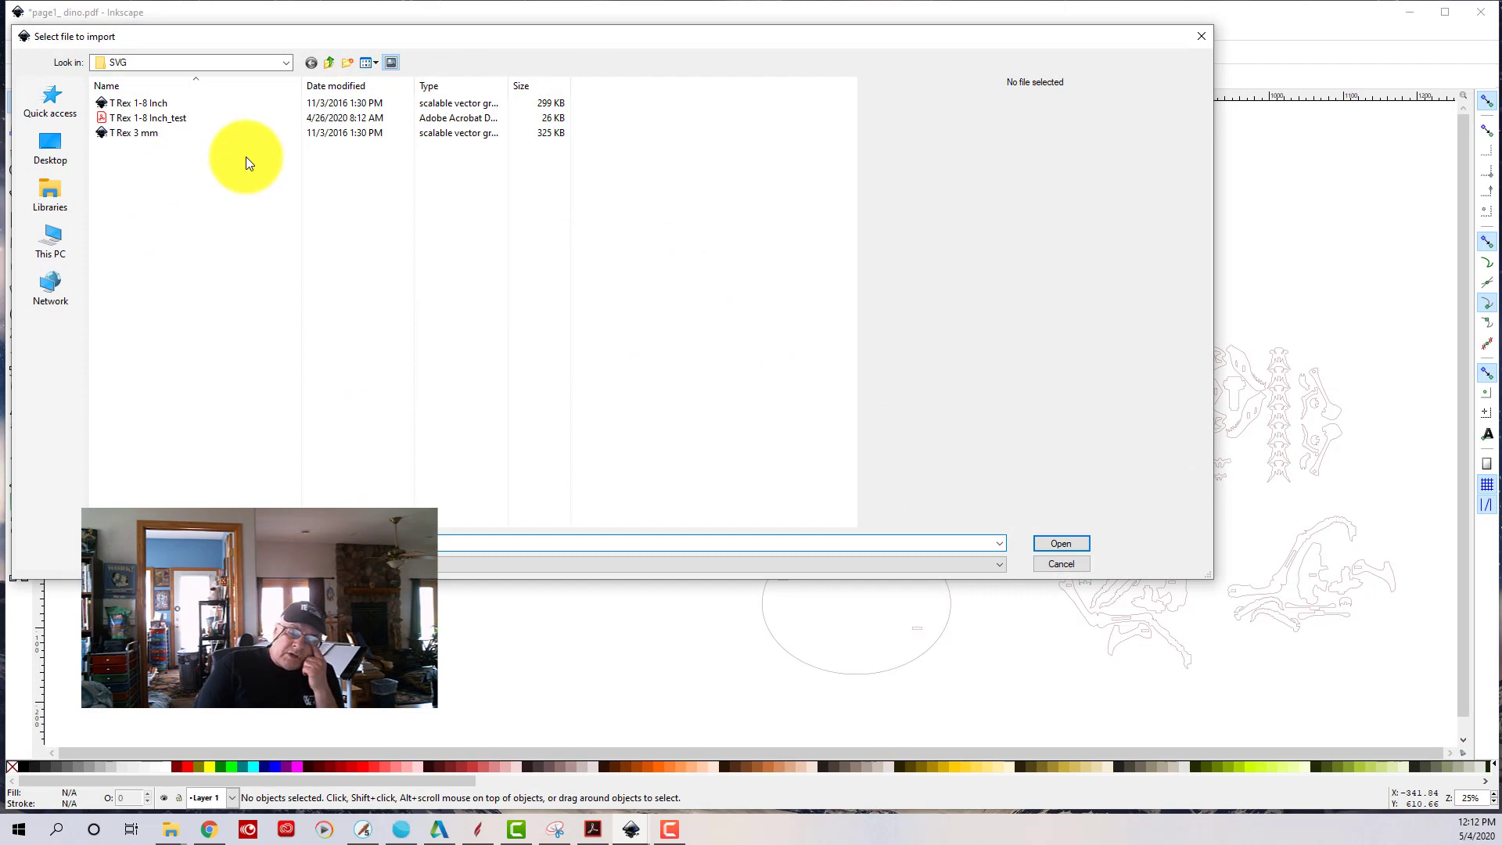
click(284, 62)
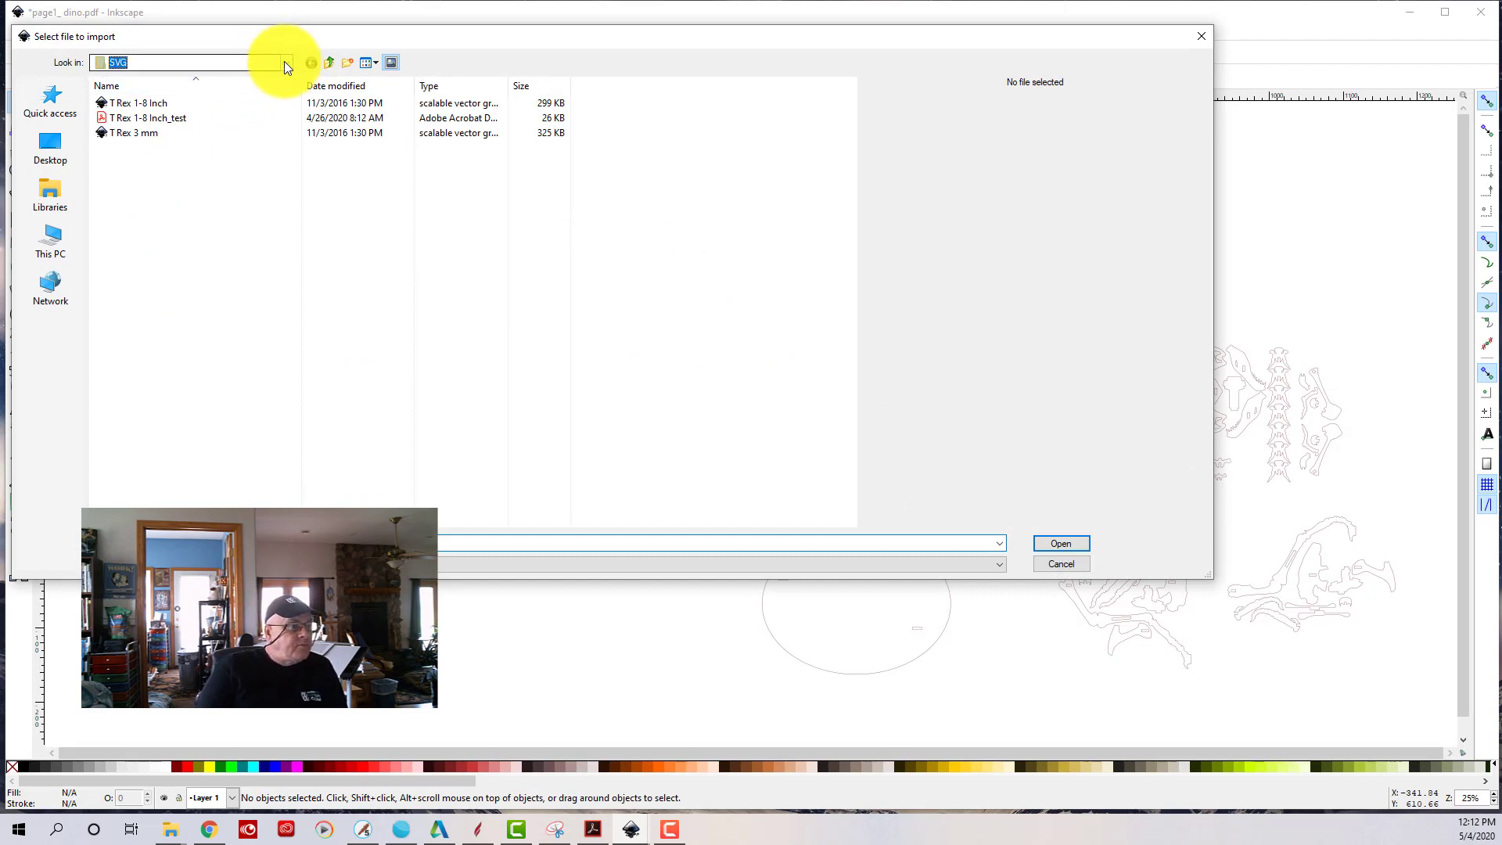
click(50, 141)
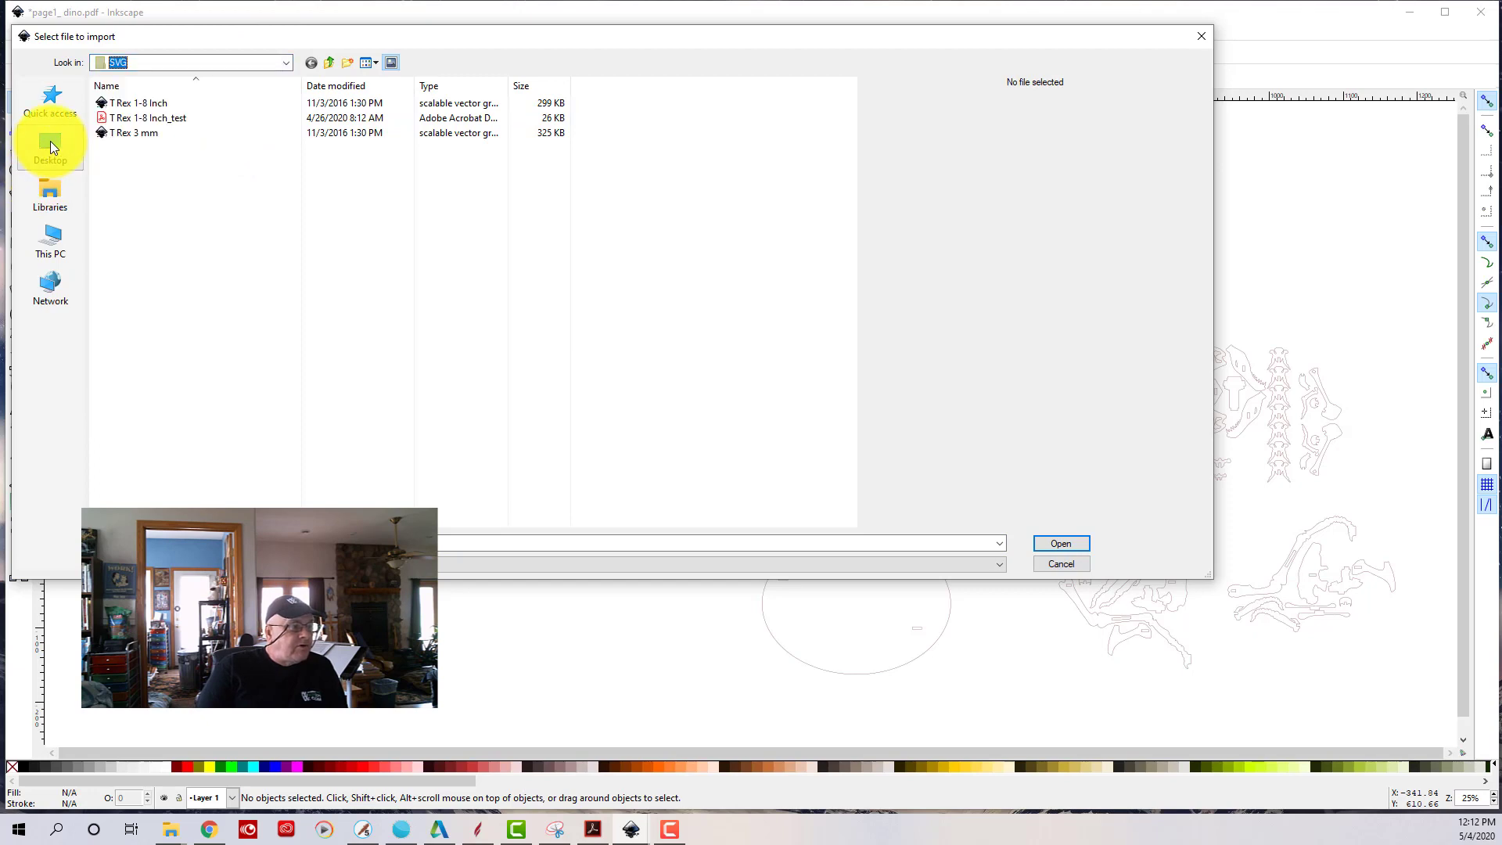
click(50, 141)
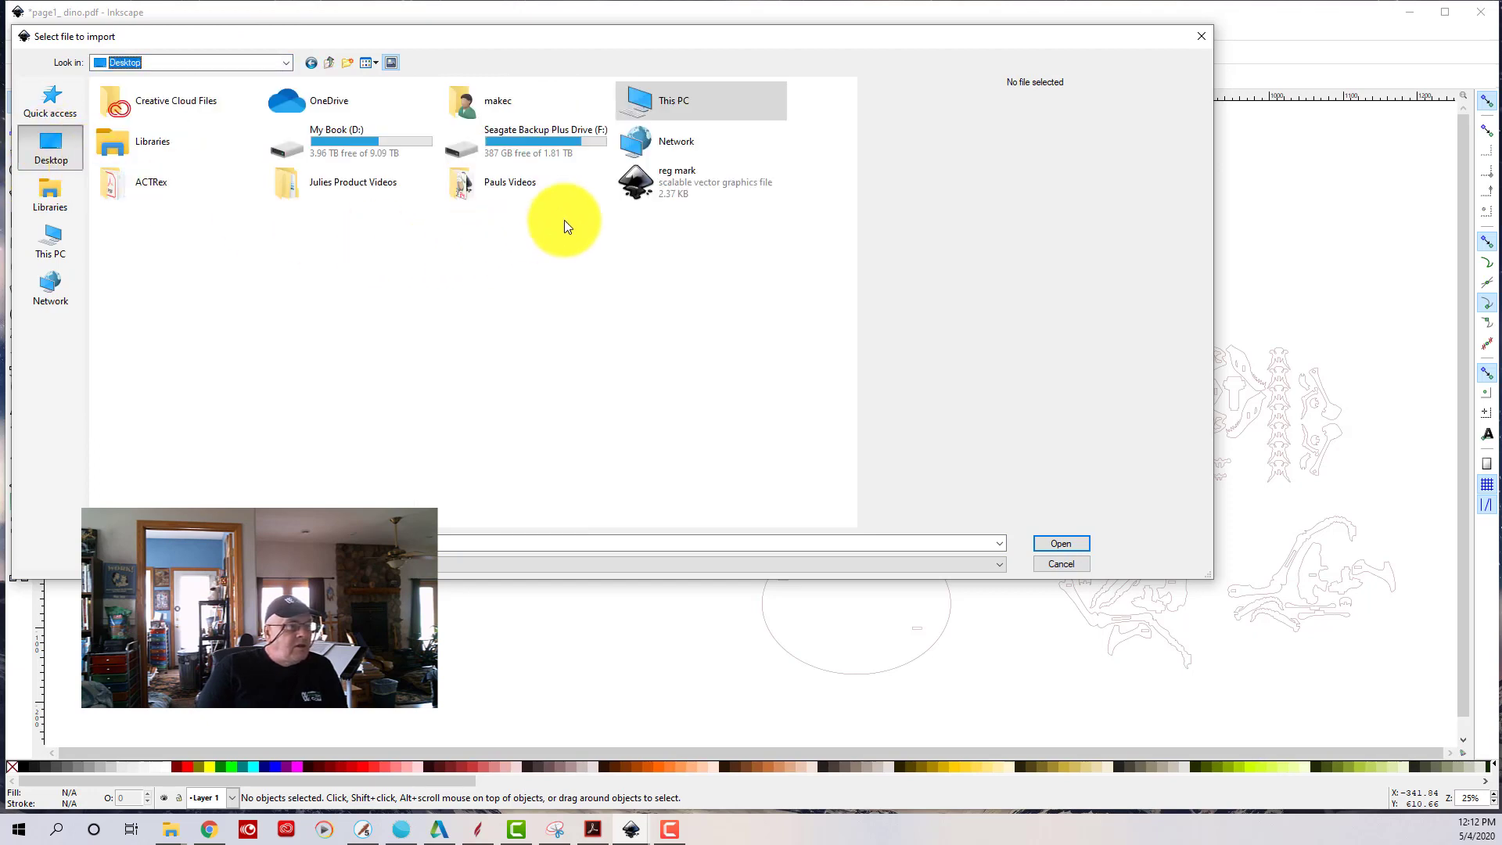
click(634, 181)
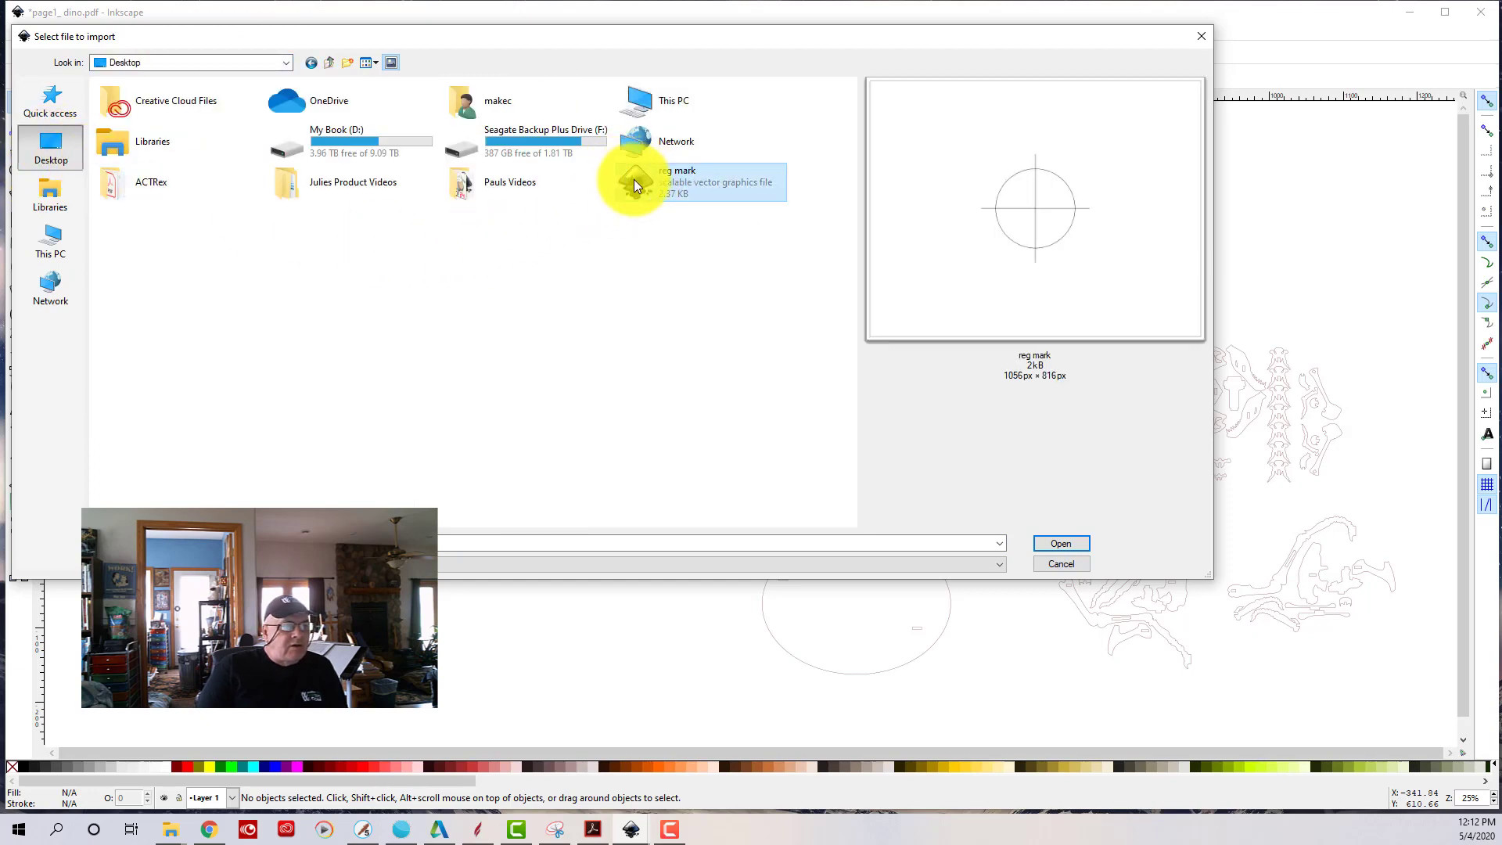
click(1057, 541)
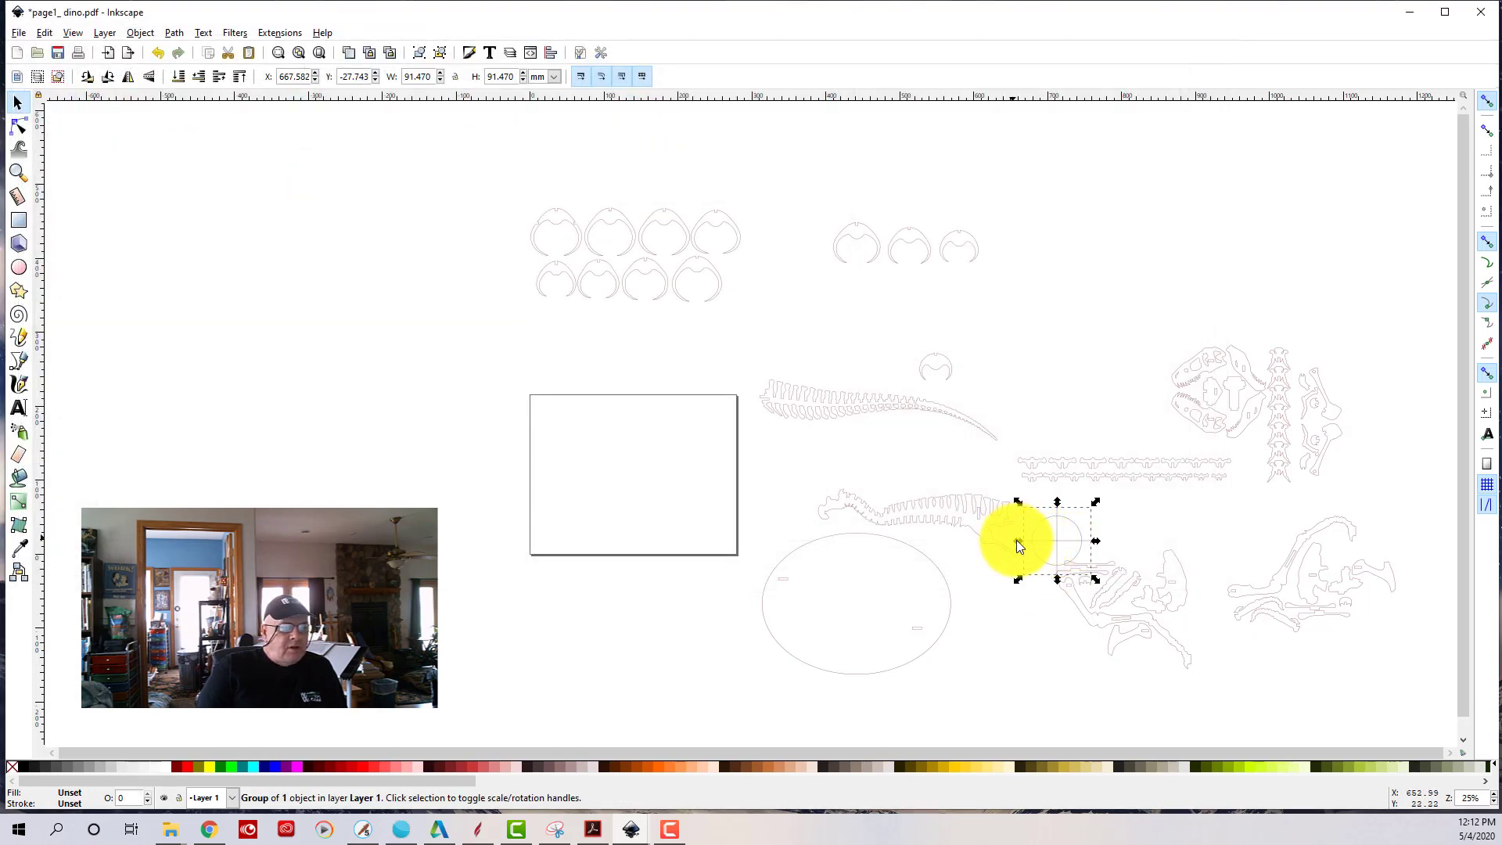
drag(1056, 538, 612, 438)
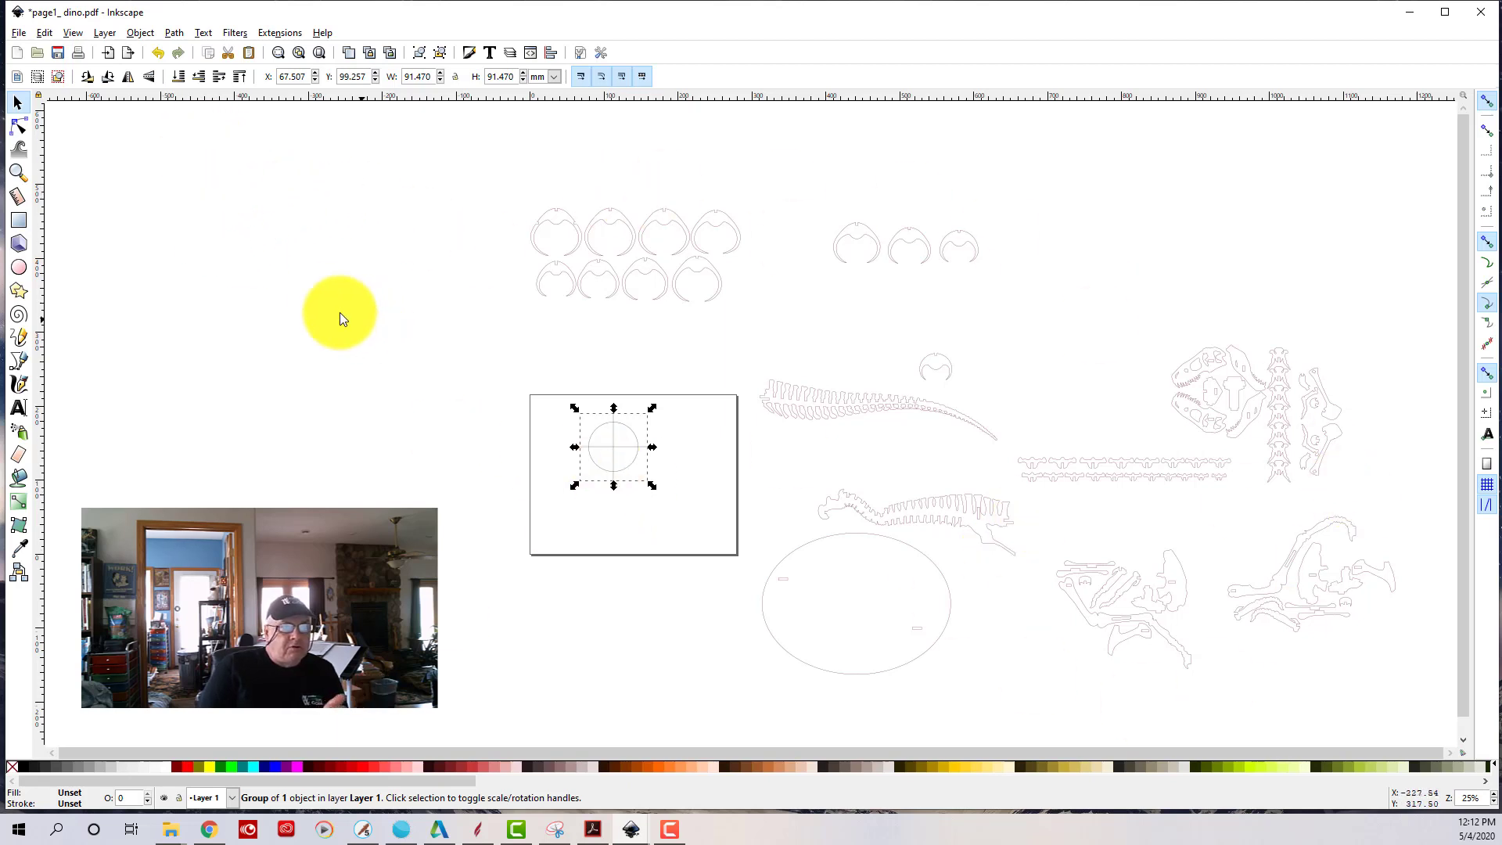
click(18, 32)
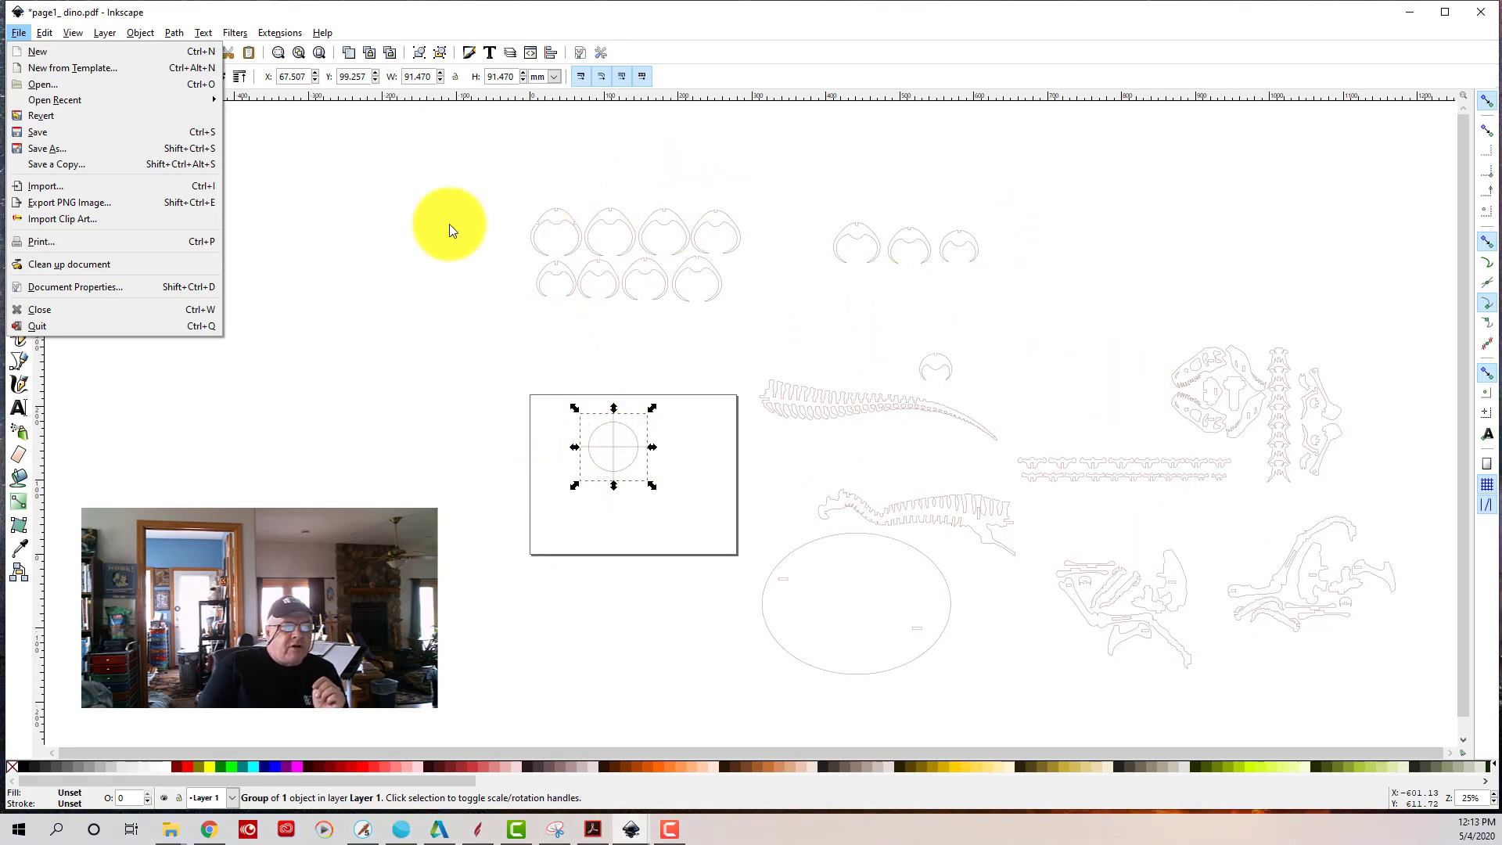
click(304, 241)
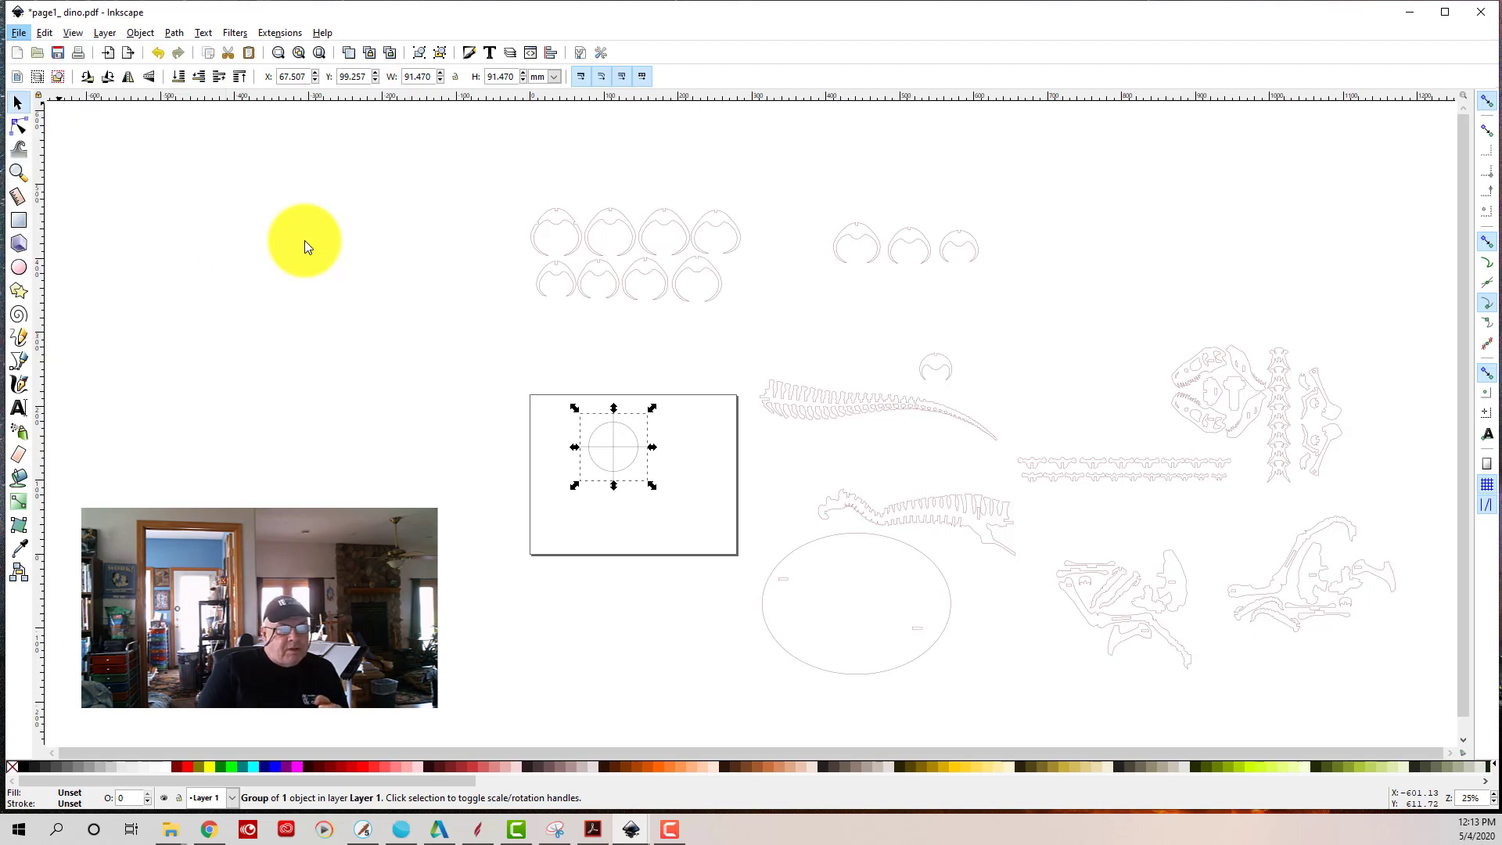
click(304, 241)
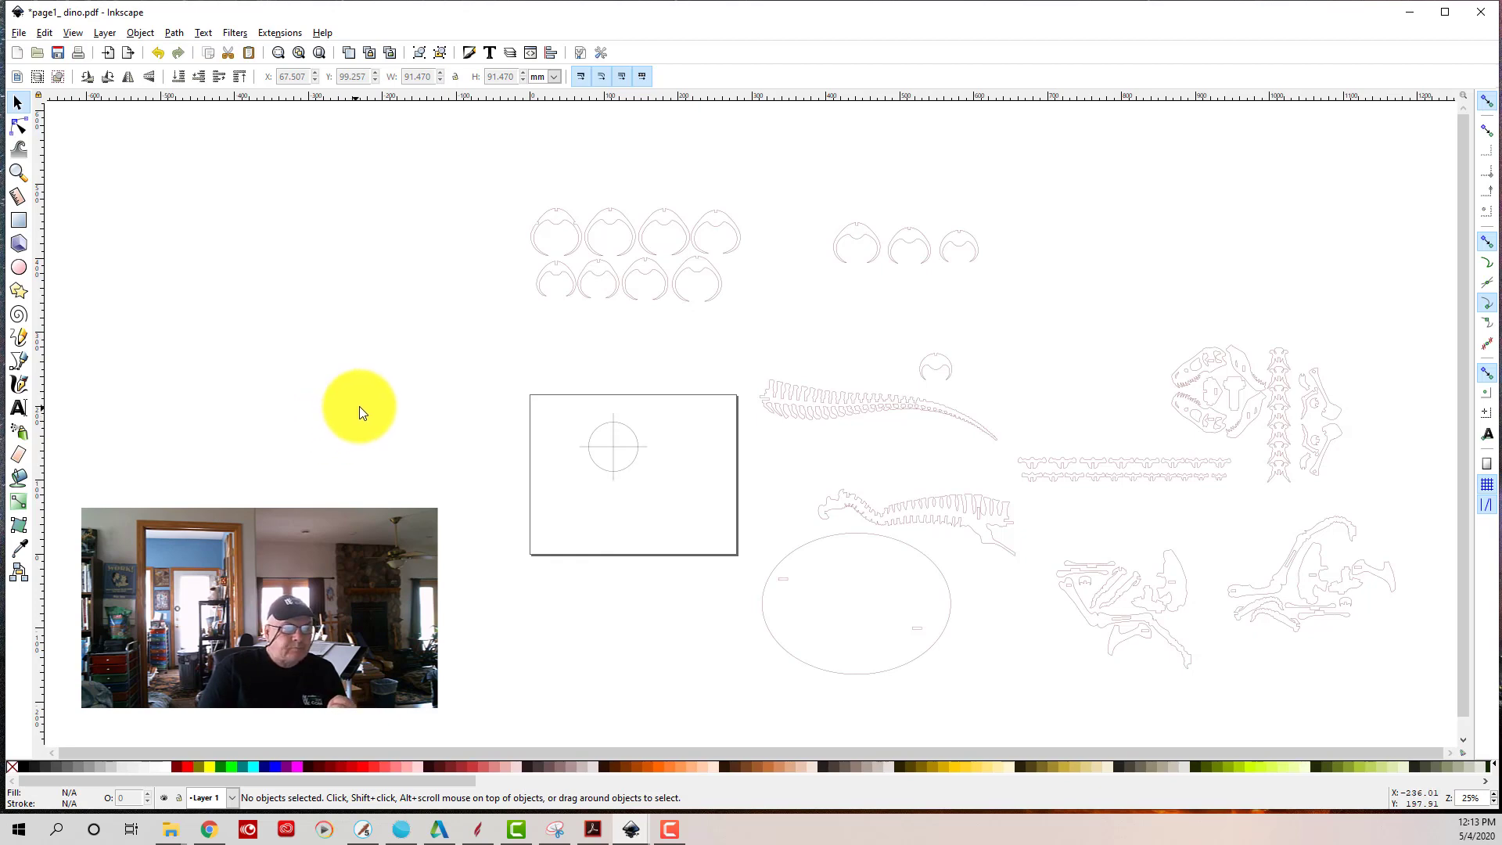
- Scale the imported registration mark down proportionally to about 18 mm wide and high, and clear the selection
click(599, 437)
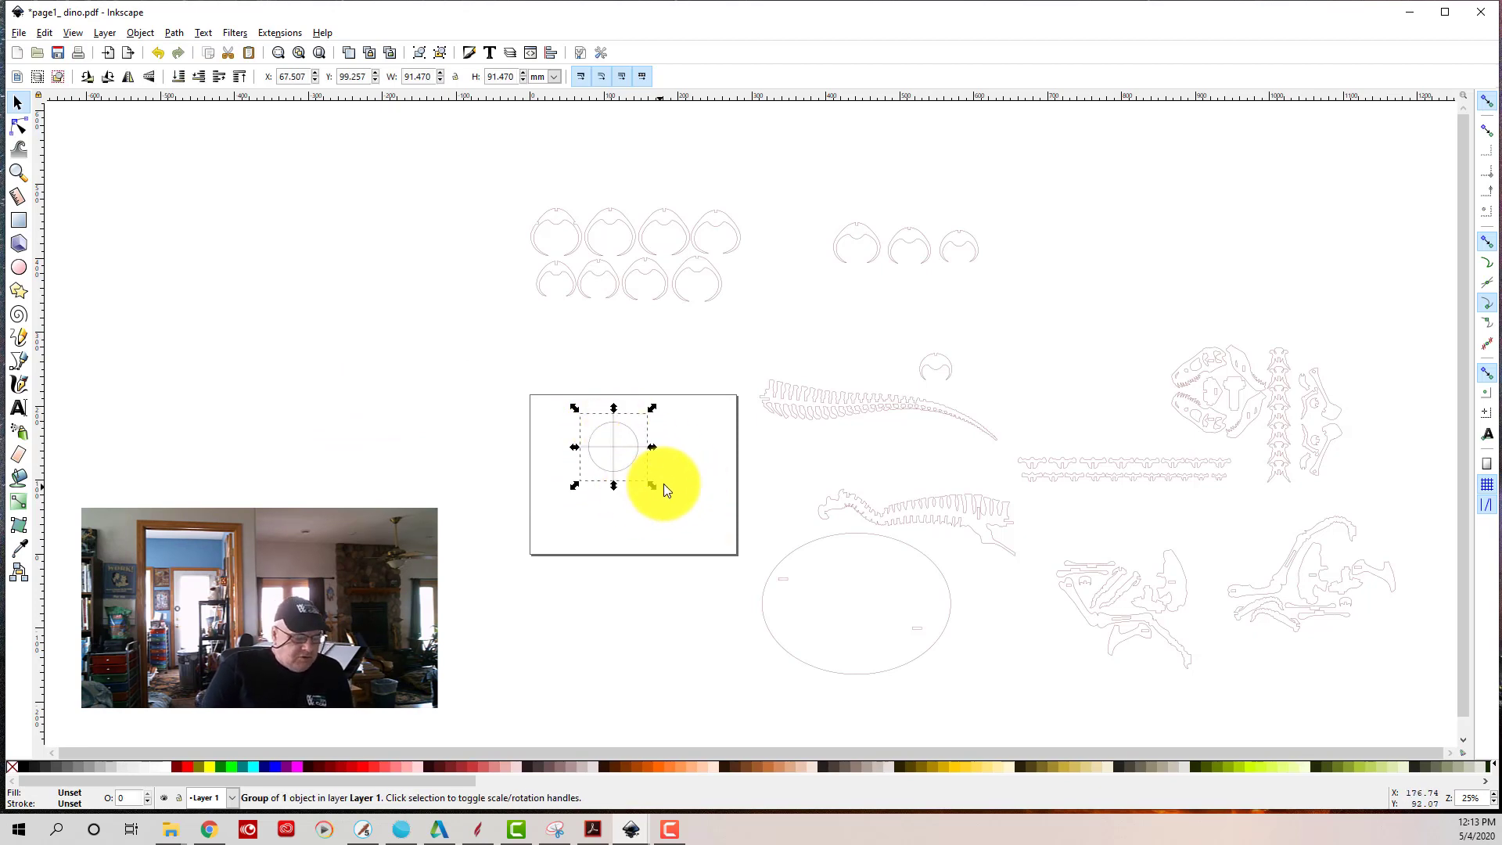
scroll(603, 453, up, 2)
scroll(622, 513, down, 1)
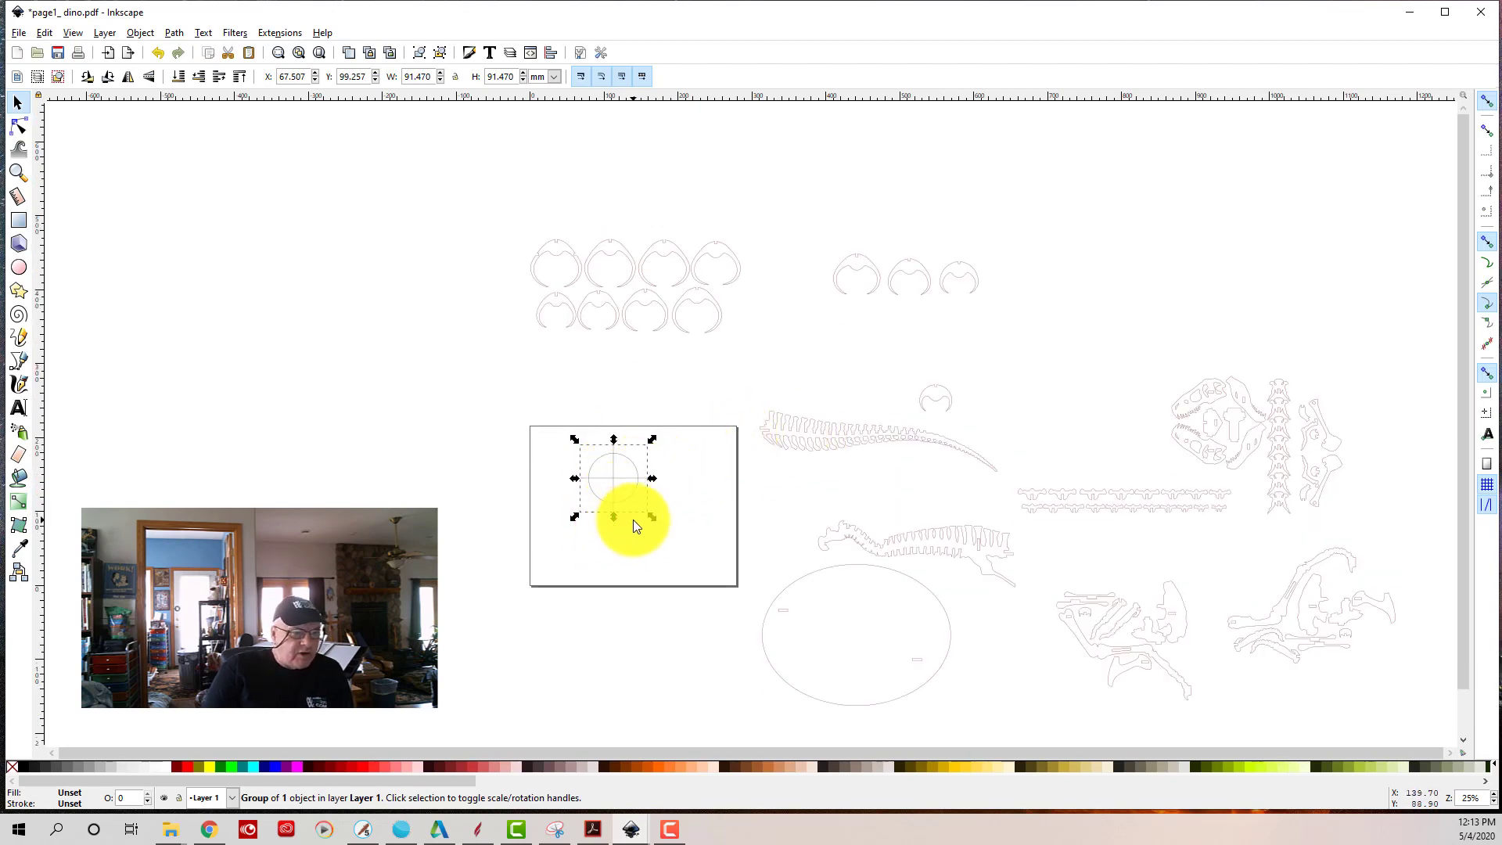
ctrl+scroll(580, 565, up, 2)
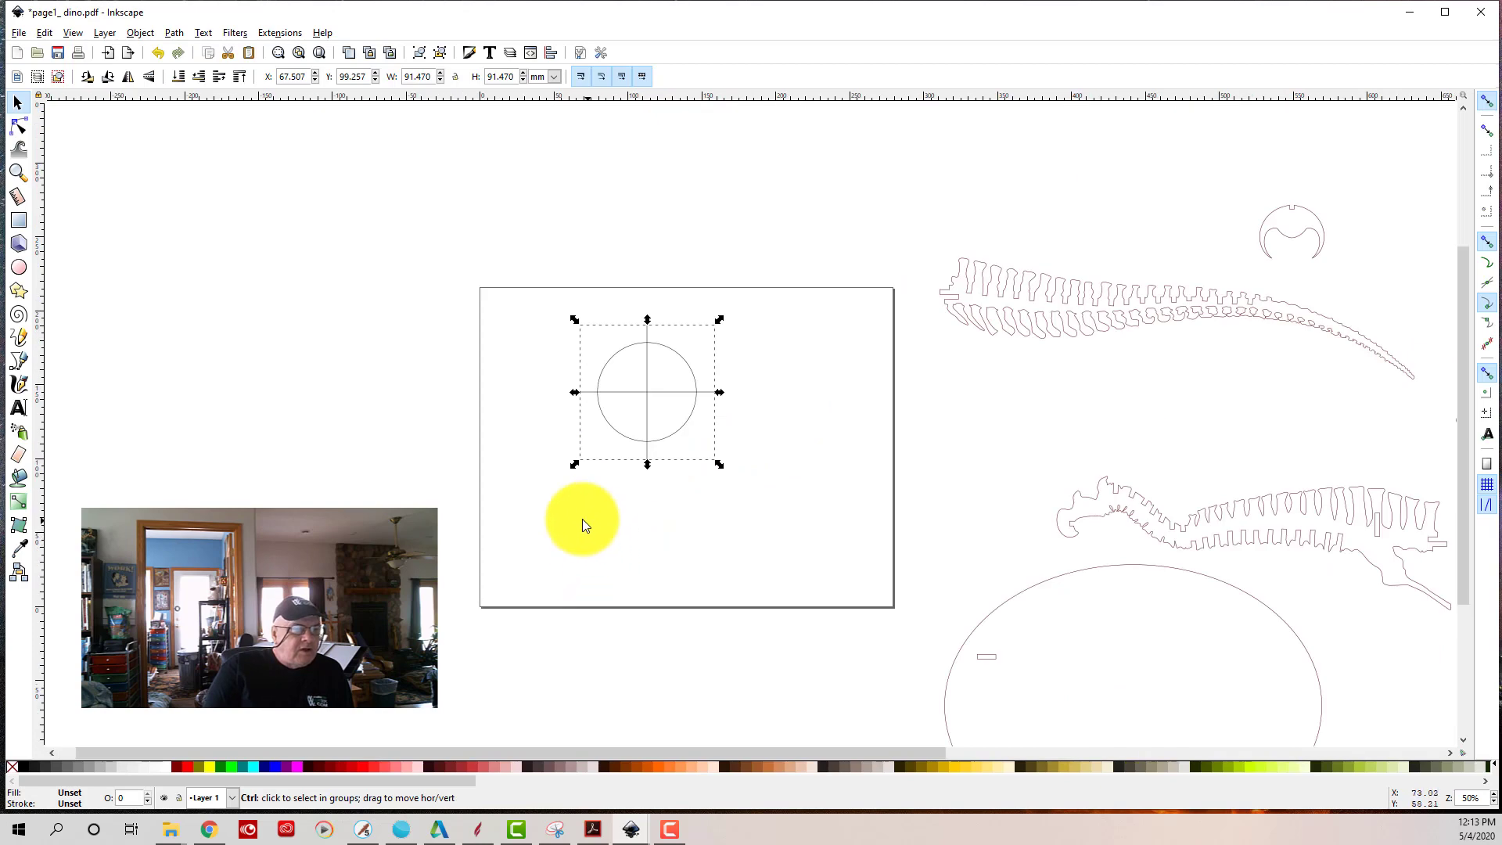
ctrl+scroll(543, 569, up, 1)
ctrl+scroll(543, 566, up, 1)
ctrl+scroll(543, 566, down, 1)
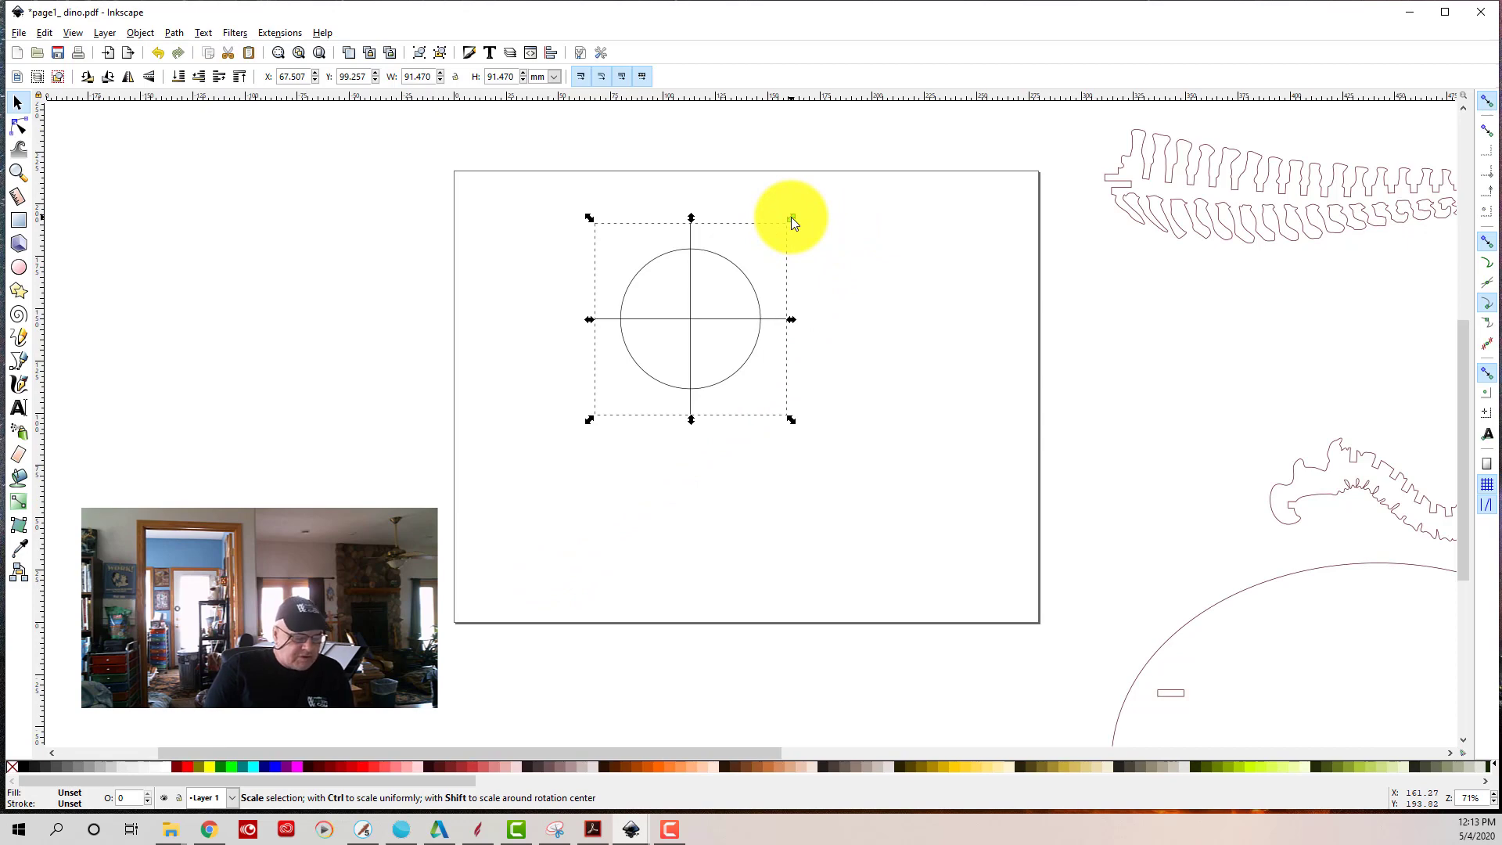
key(ctrl)
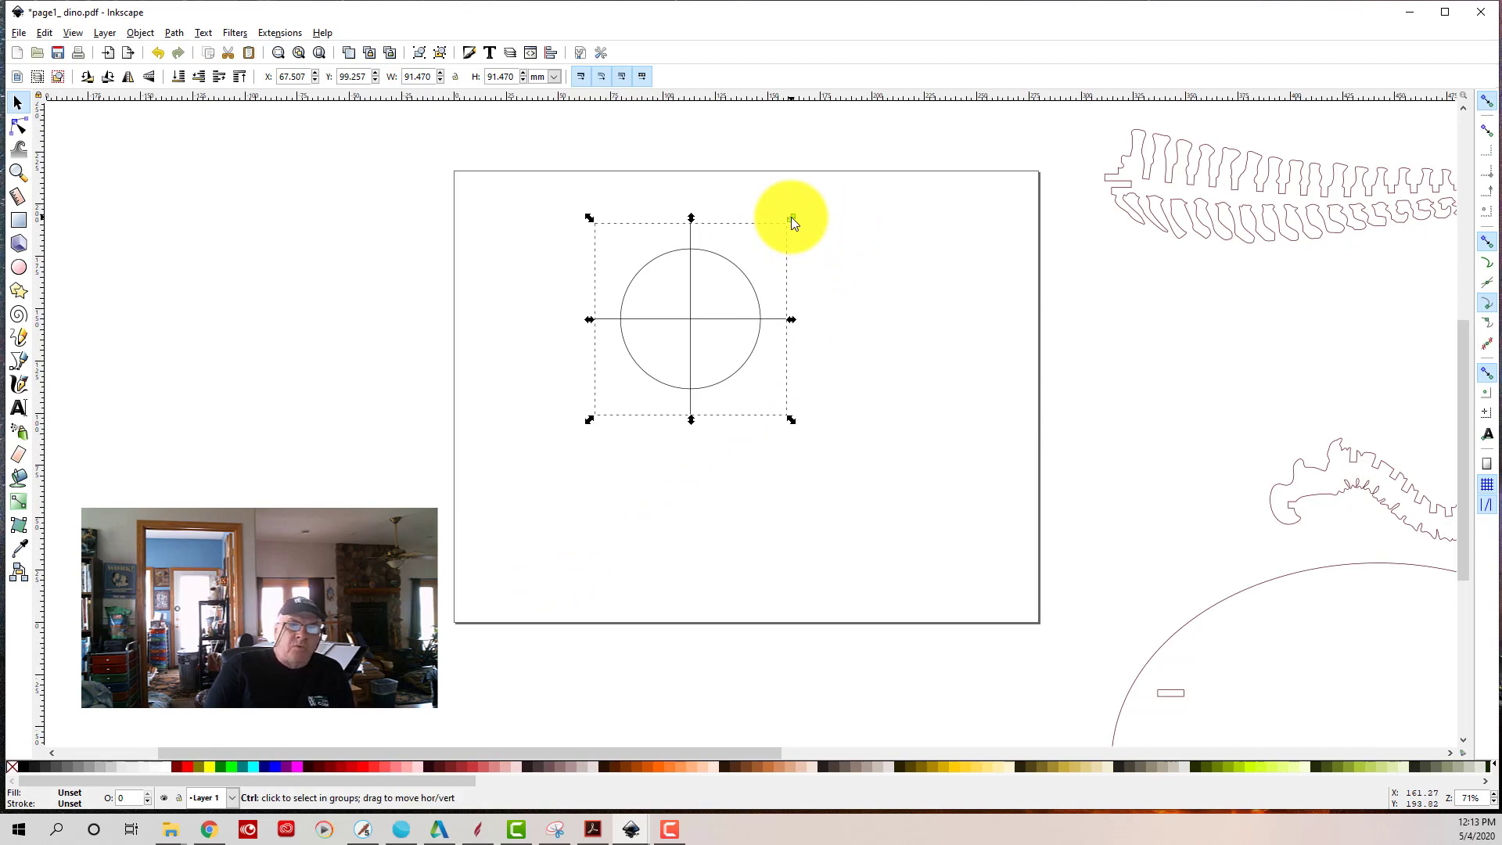
drag(791, 219, 637, 368)
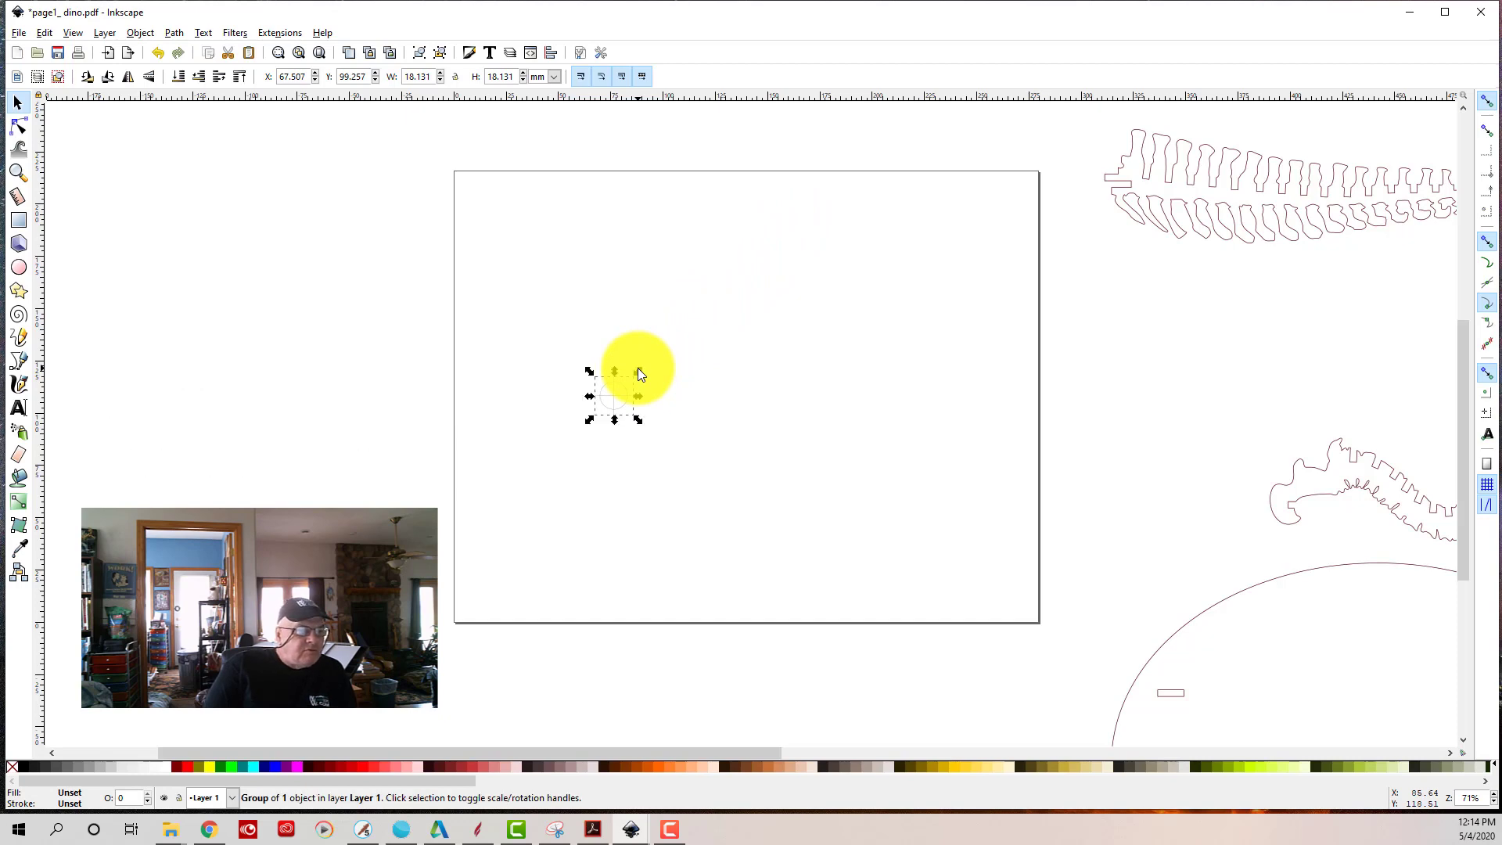
click(754, 336)
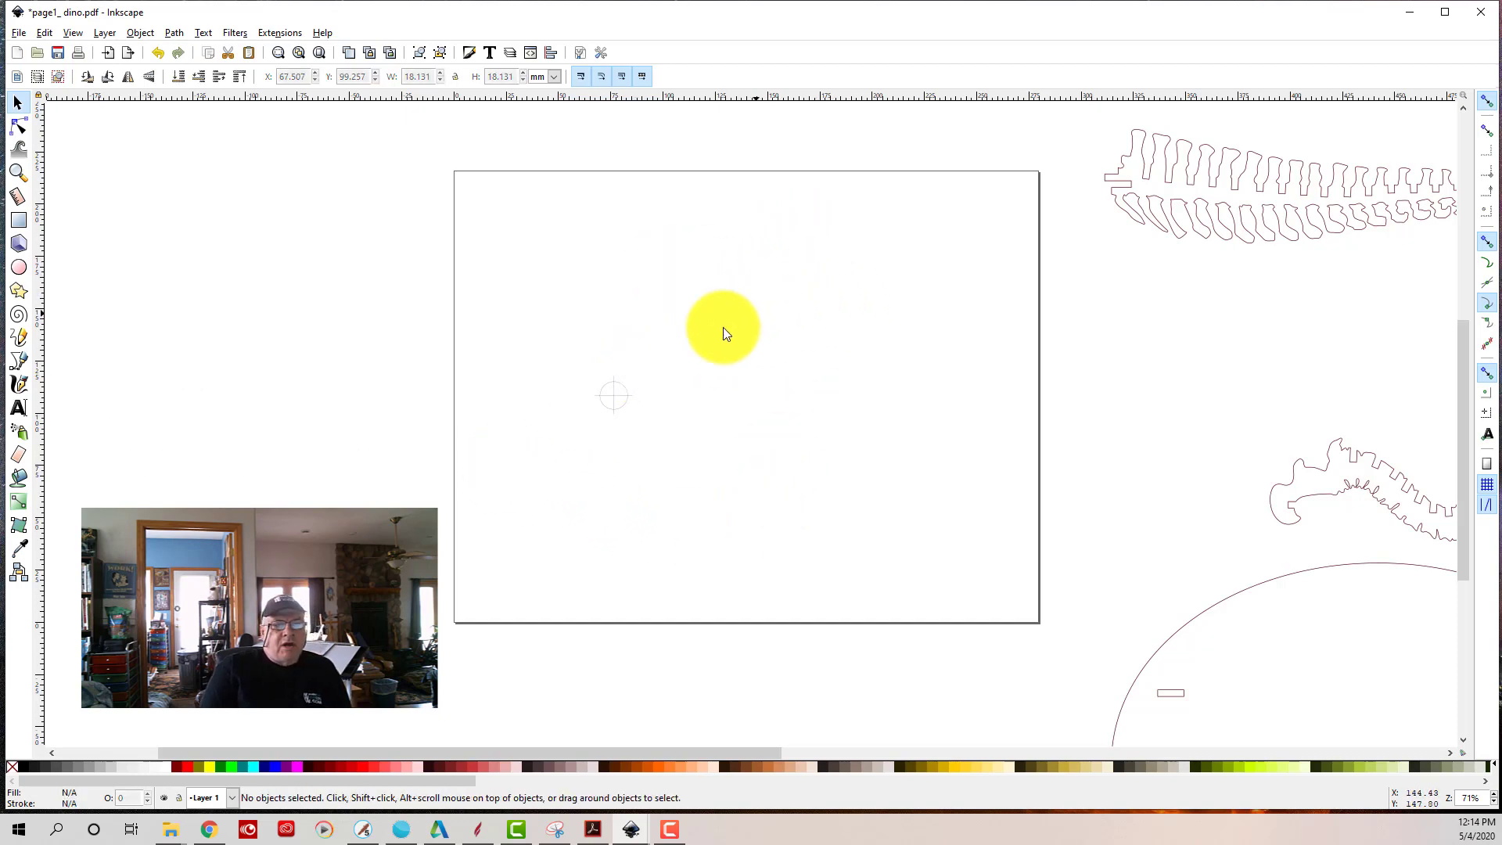
scroll(577, 462, down, 2)
scroll(581, 454, up, 2)
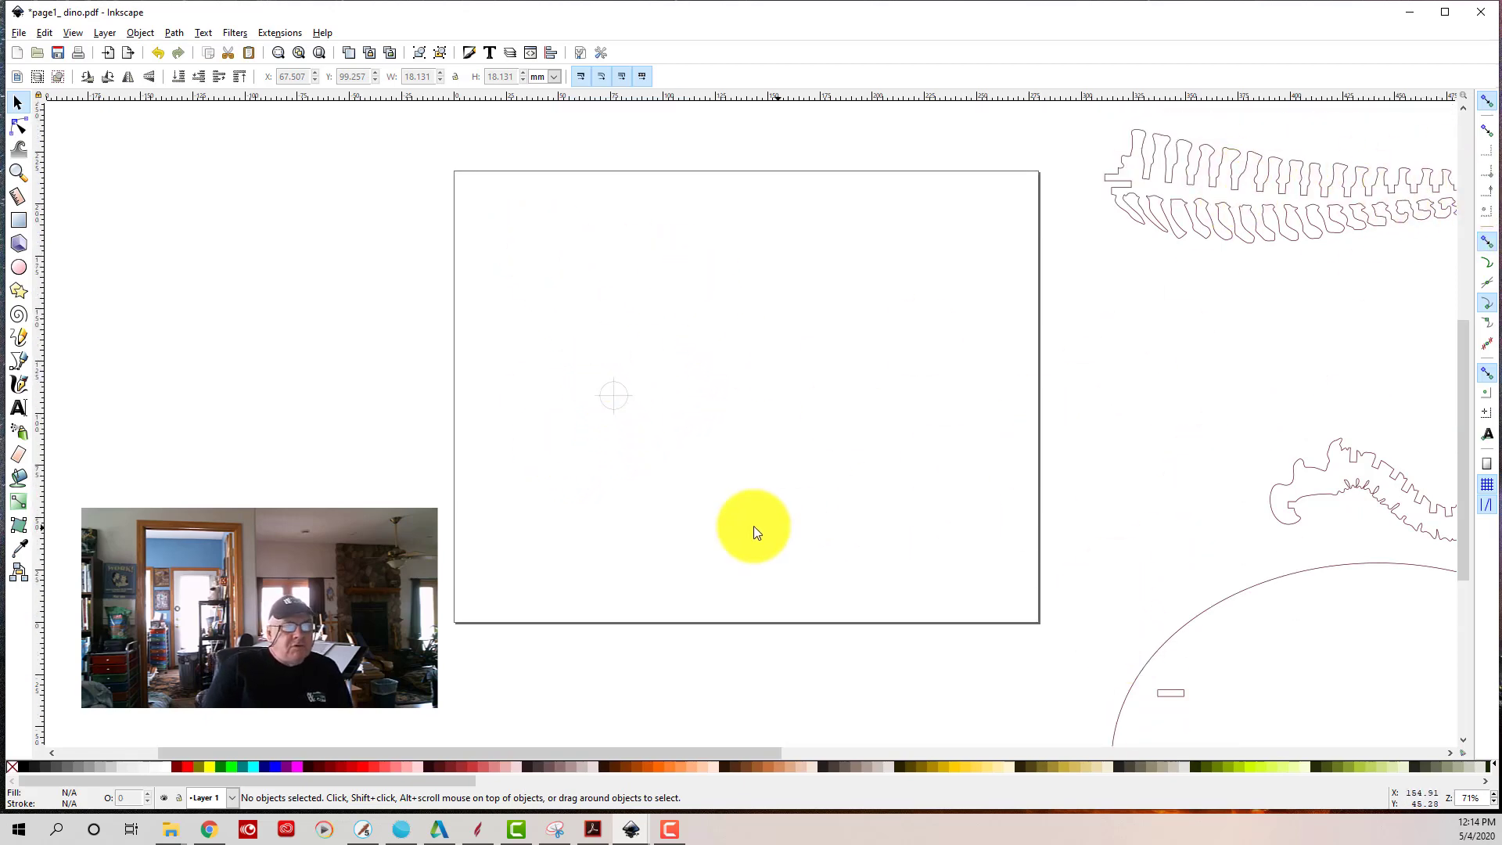
- Duplicate the registration mark, placing the copy near the page's lower right corner and the original near the page's top edge
drag(573, 356, 696, 449)
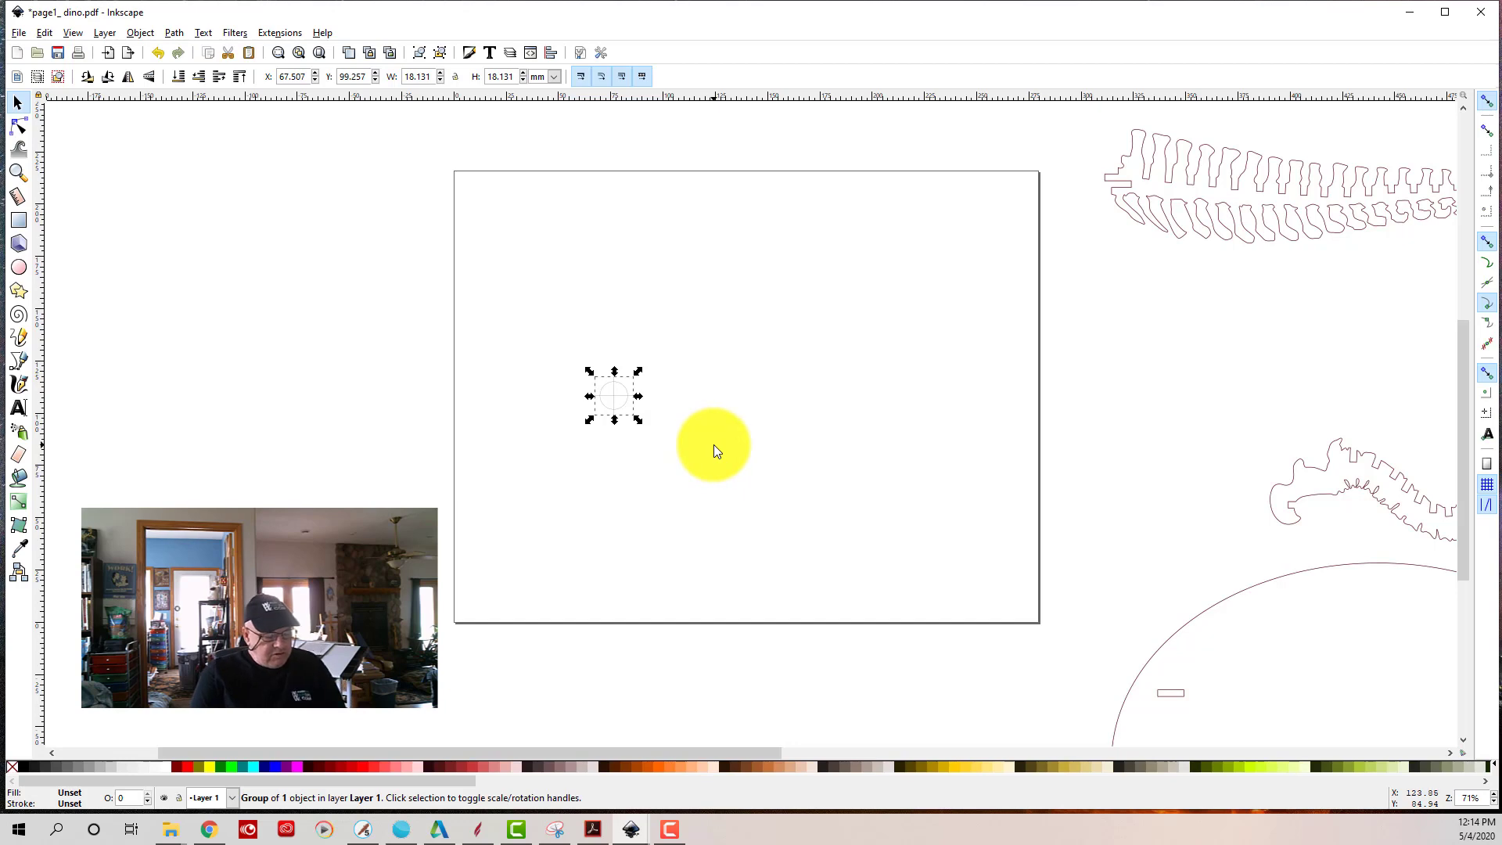
key(ctrl+c)
key(ctrl+v)
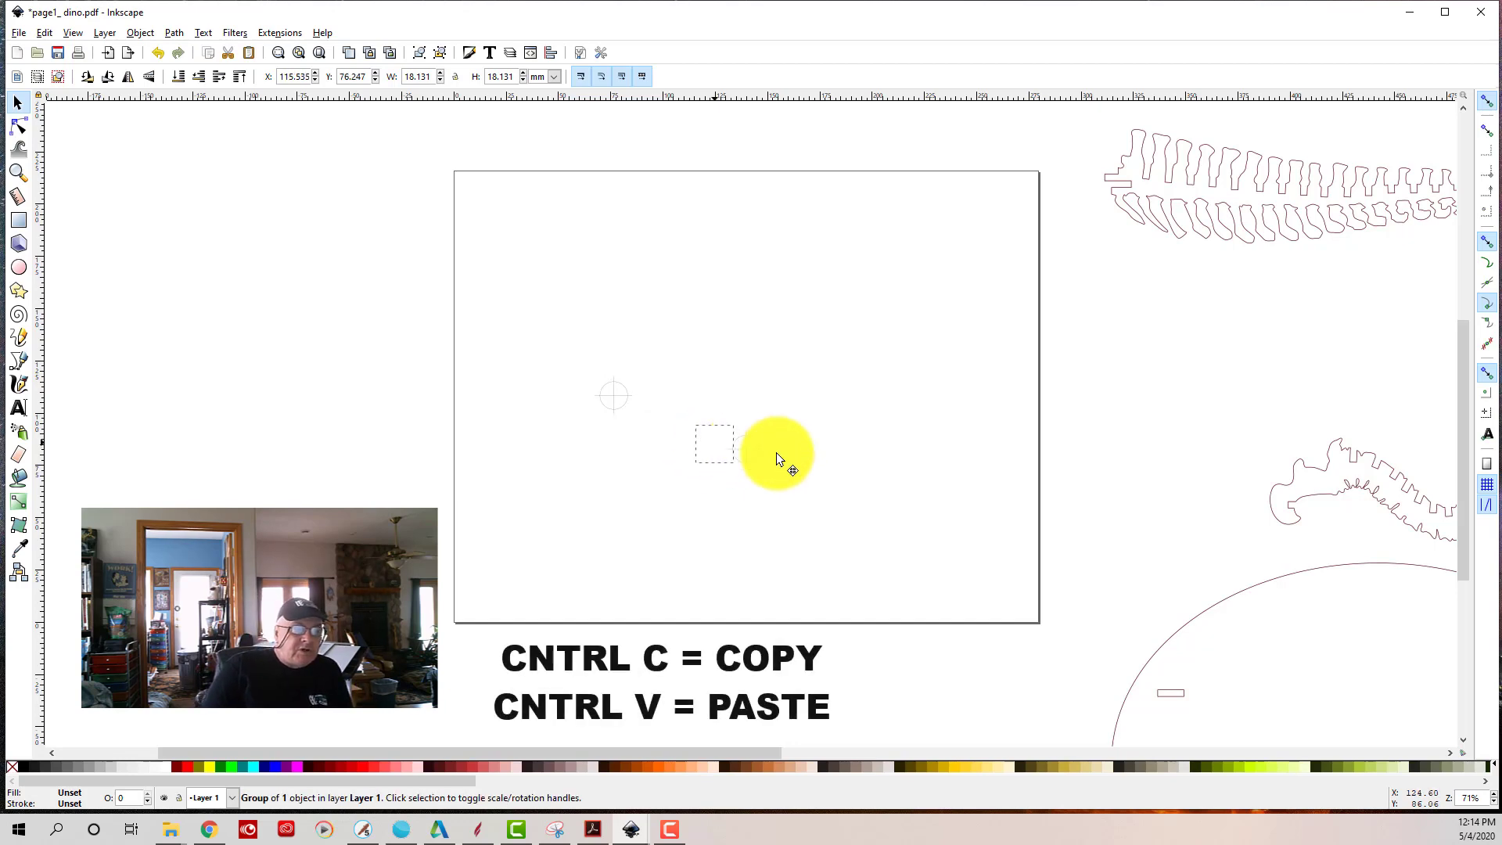
drag(874, 541, 873, 551)
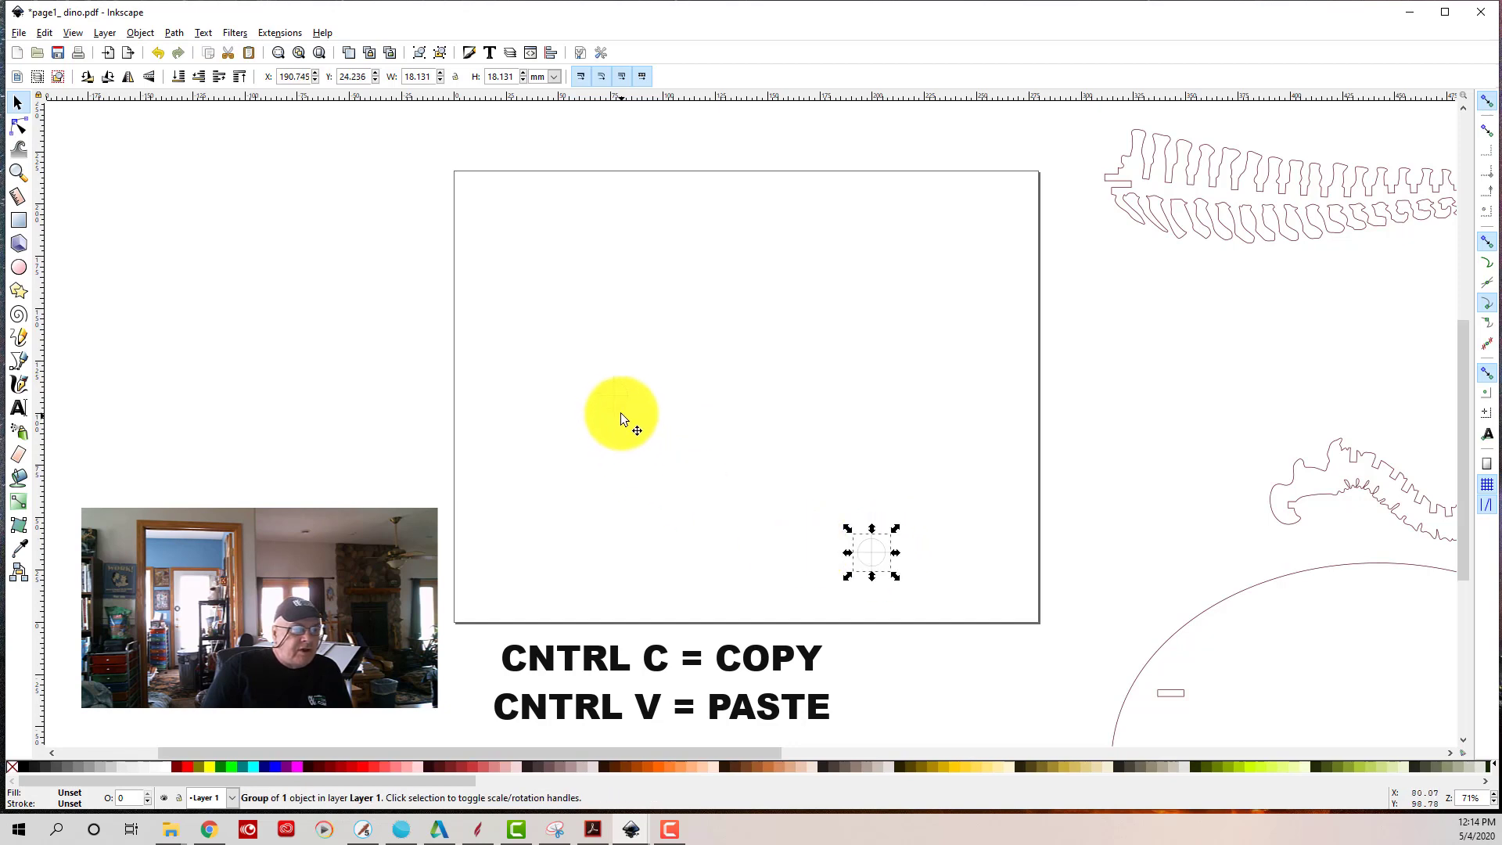
key(ctrl+v)
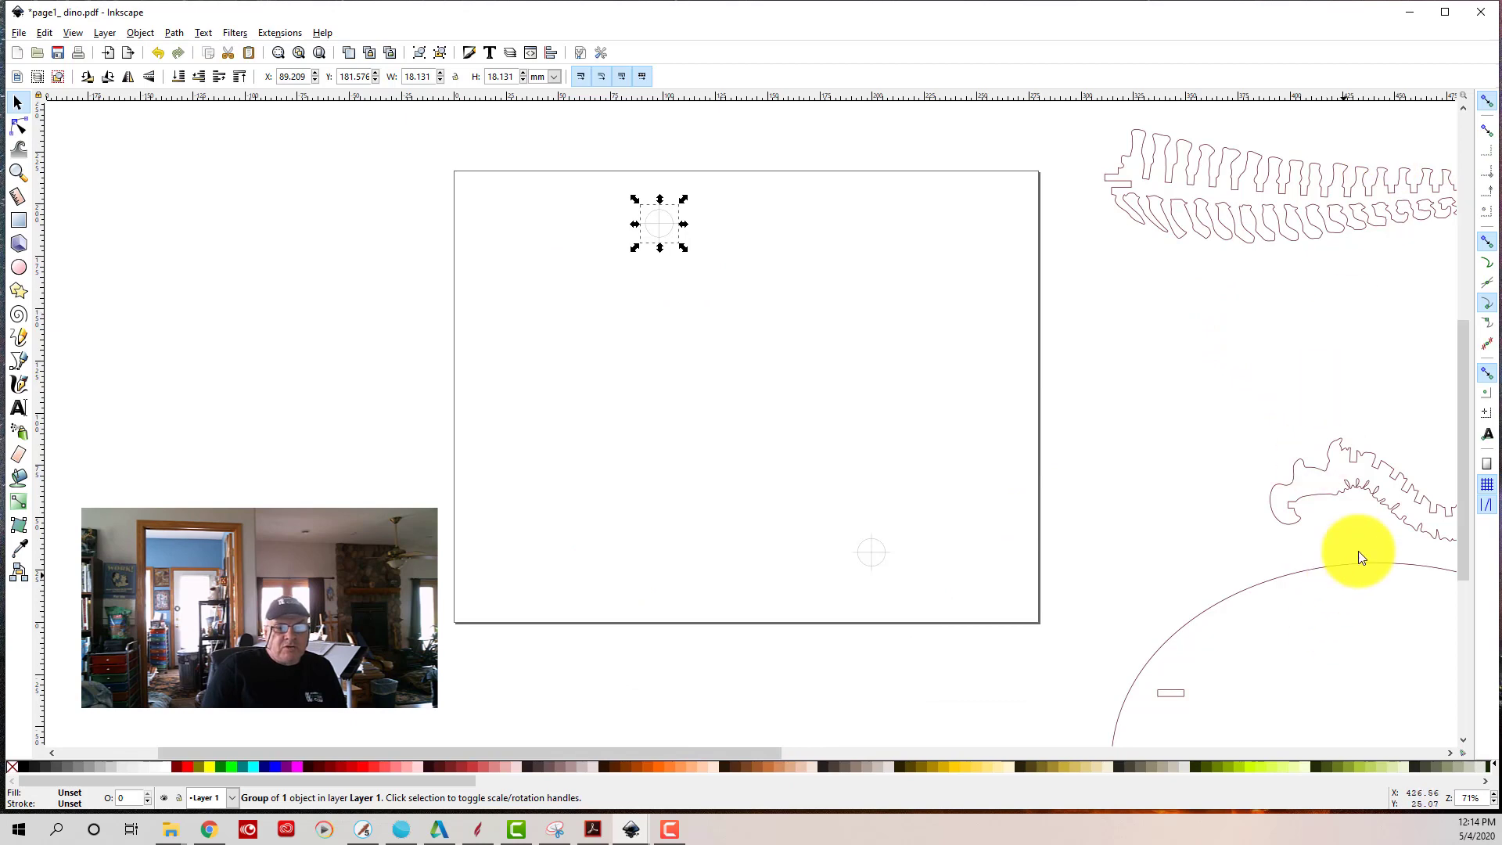
- Set the stroke width of the registration mark near the page's top edge to 0.25 mm
scroll(1227, 482, down, 3)
scroll(1294, 496, down, 1)
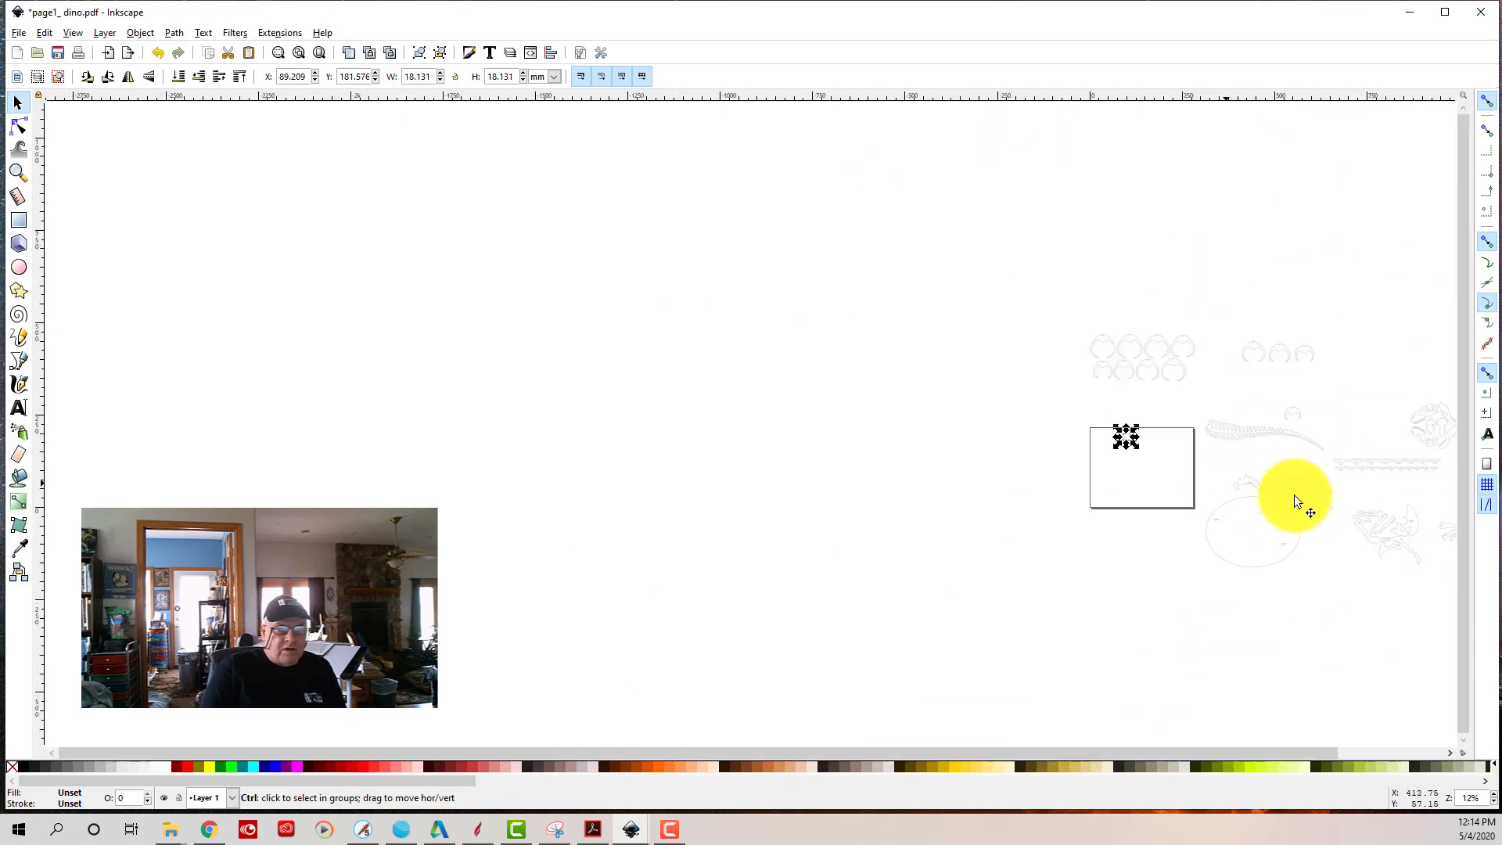
scroll(1431, 510, up, 1)
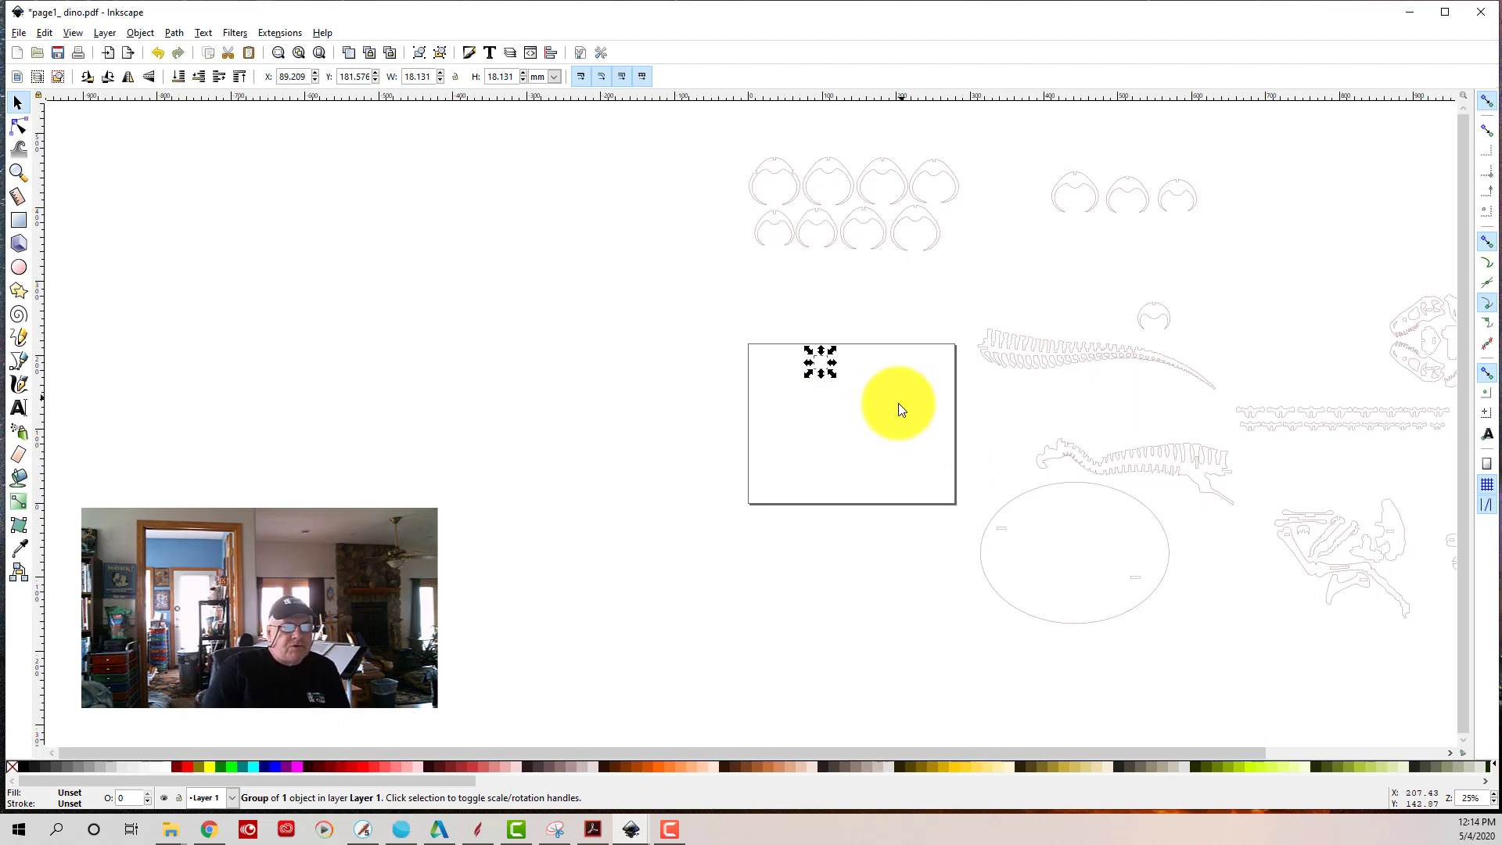
scroll(891, 488, up, 1)
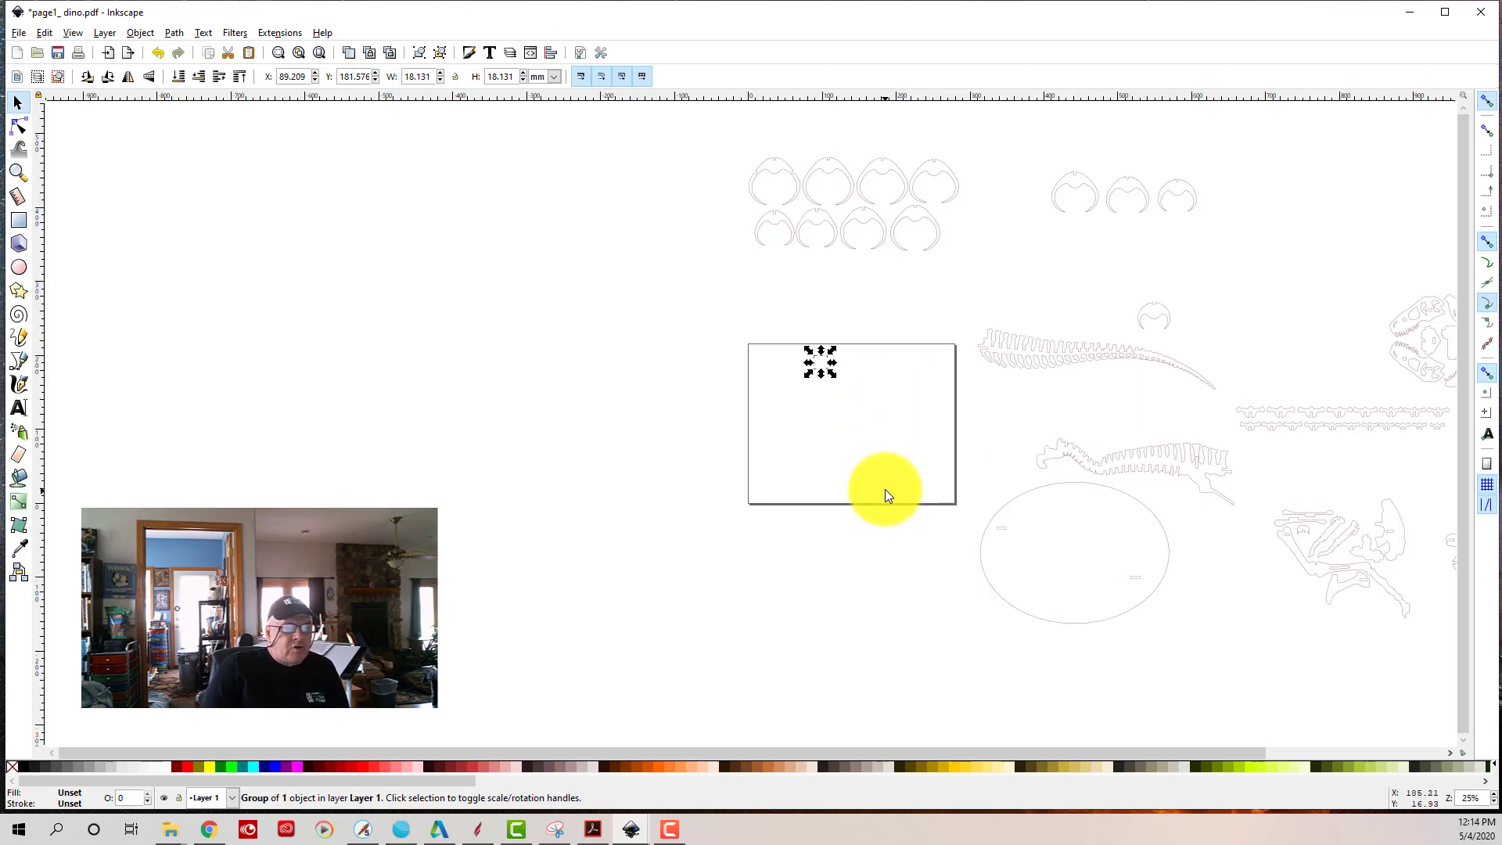
scroll(885, 490, up, 2)
scroll(880, 457, up, 1)
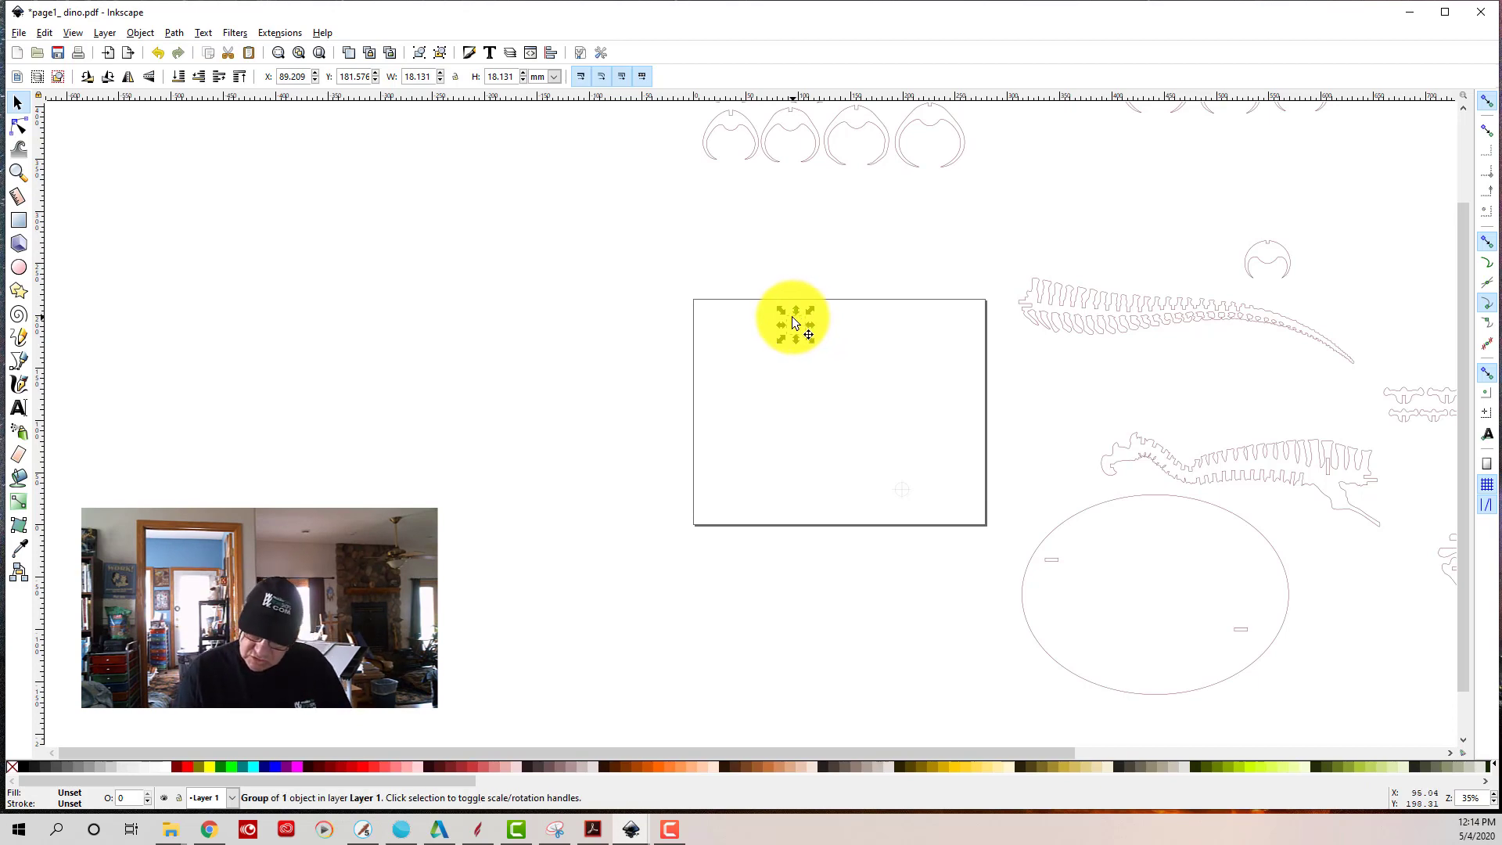
key(ctrl)
key(shift)
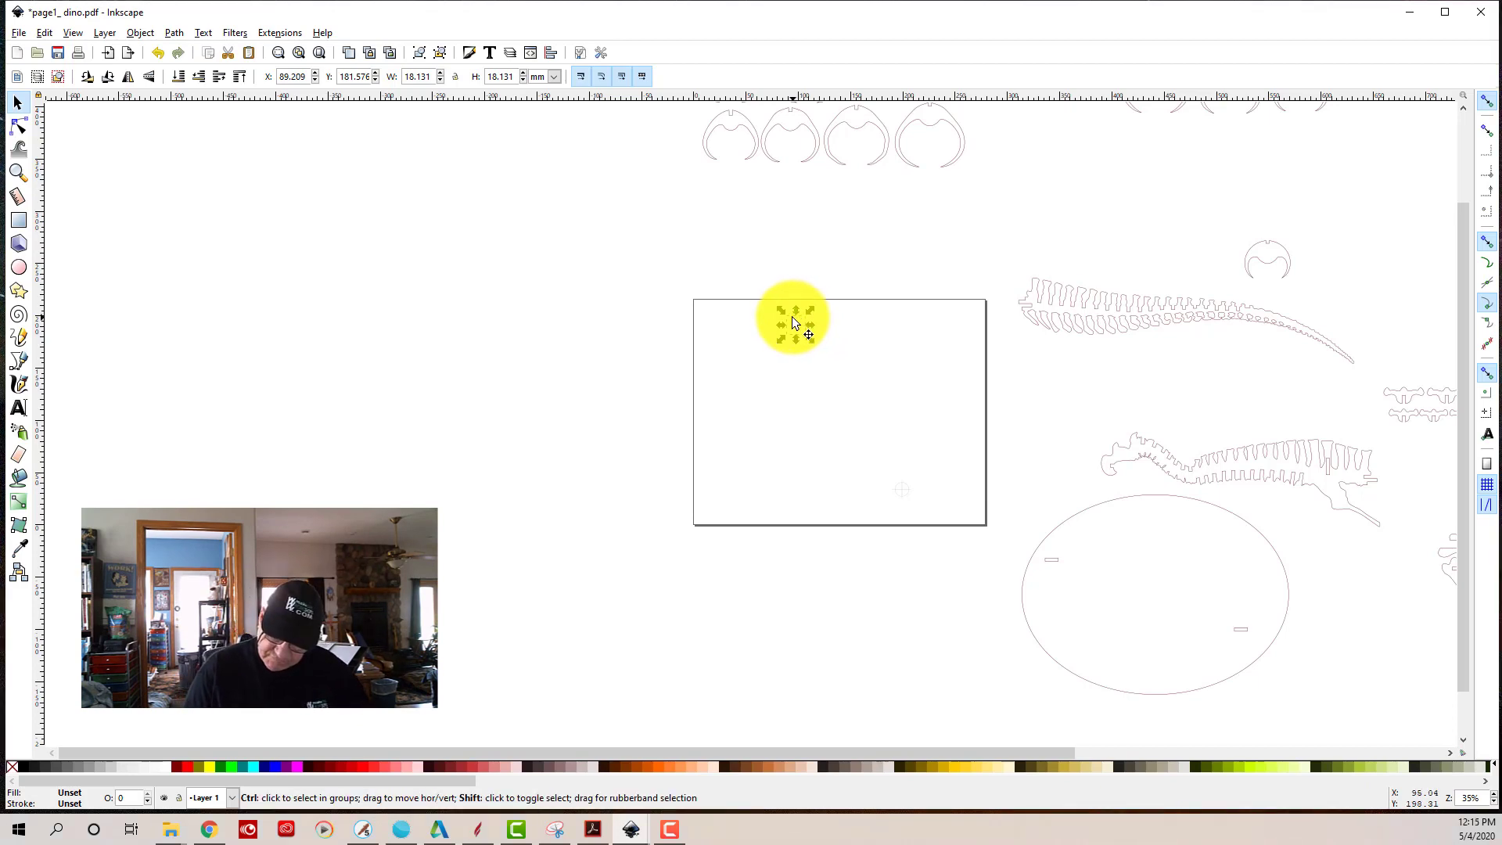
key(ctrl+shift+f)
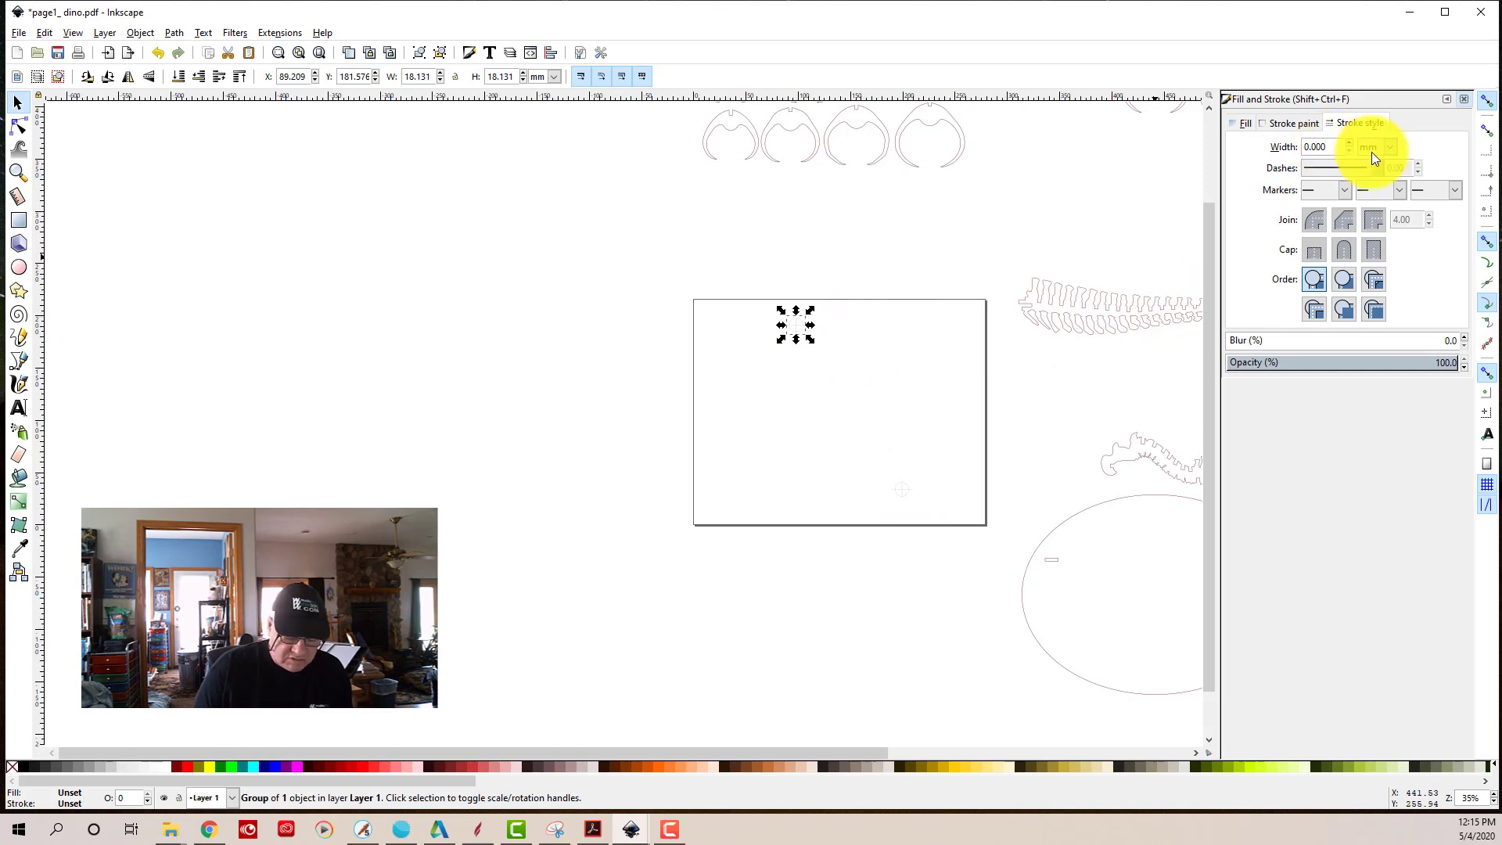
key(BackSpace)
key(BackSpace)
key(BackSpace)
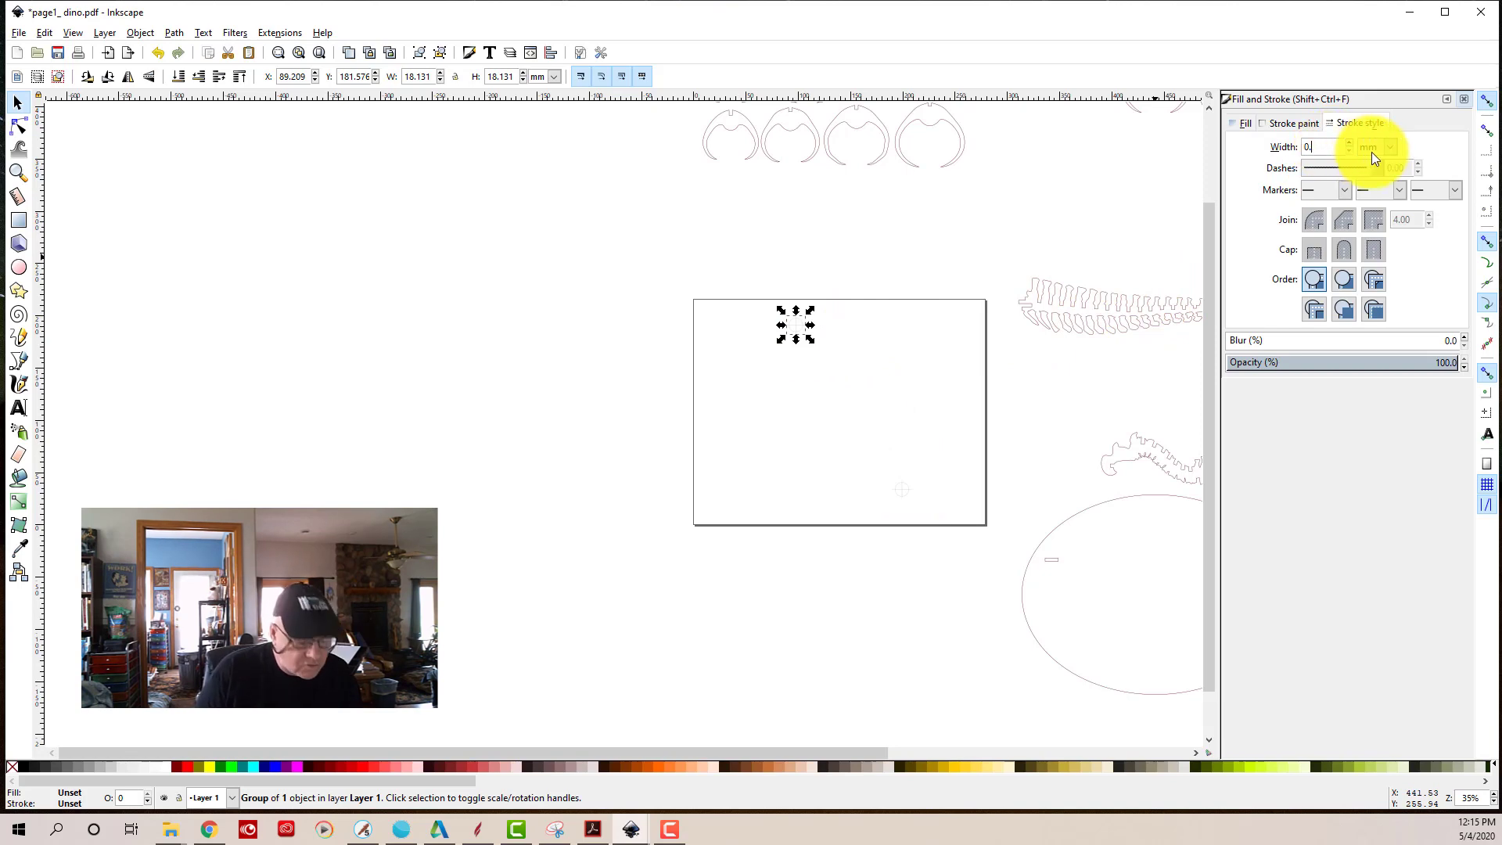
text(25)
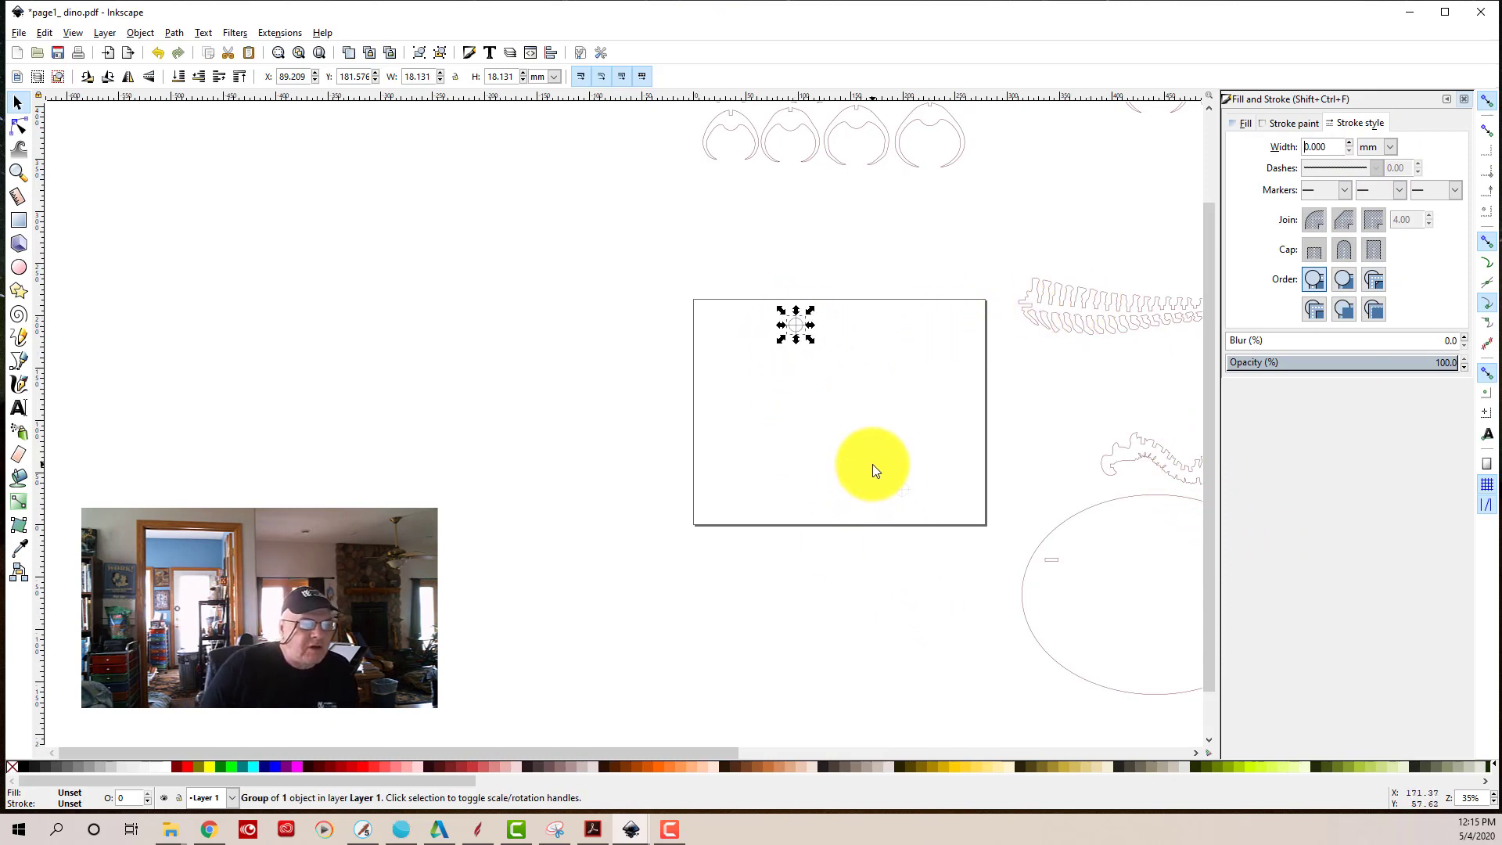
- Set the stroke width of the registration mark near the page's lower right corner to 0.25 mm and clear the selection
drag(872, 464, 966, 517)
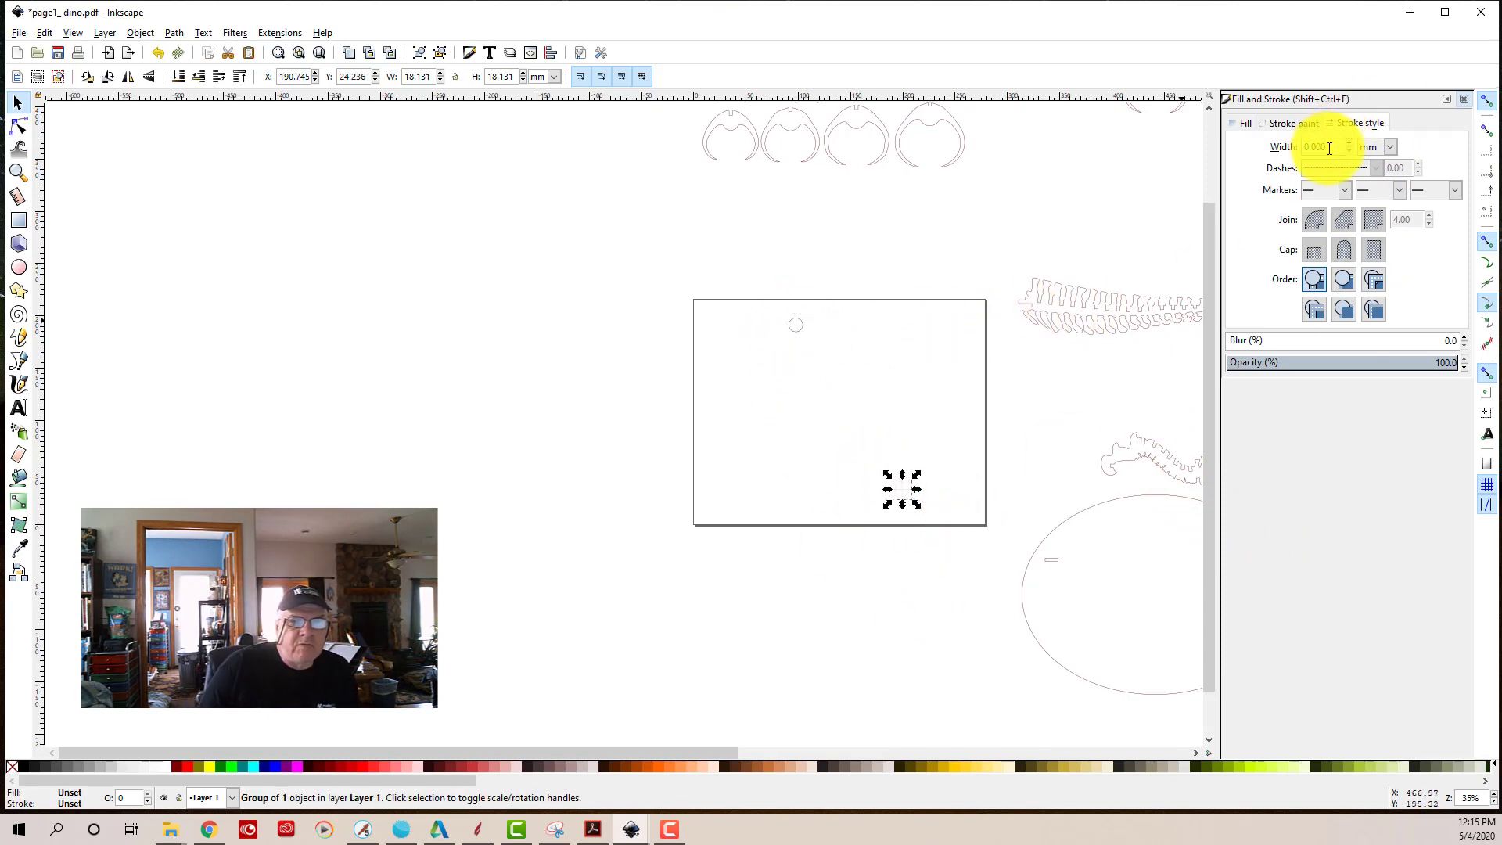
key(BackSpace)
key(BackSpace)
key(BackSpace)
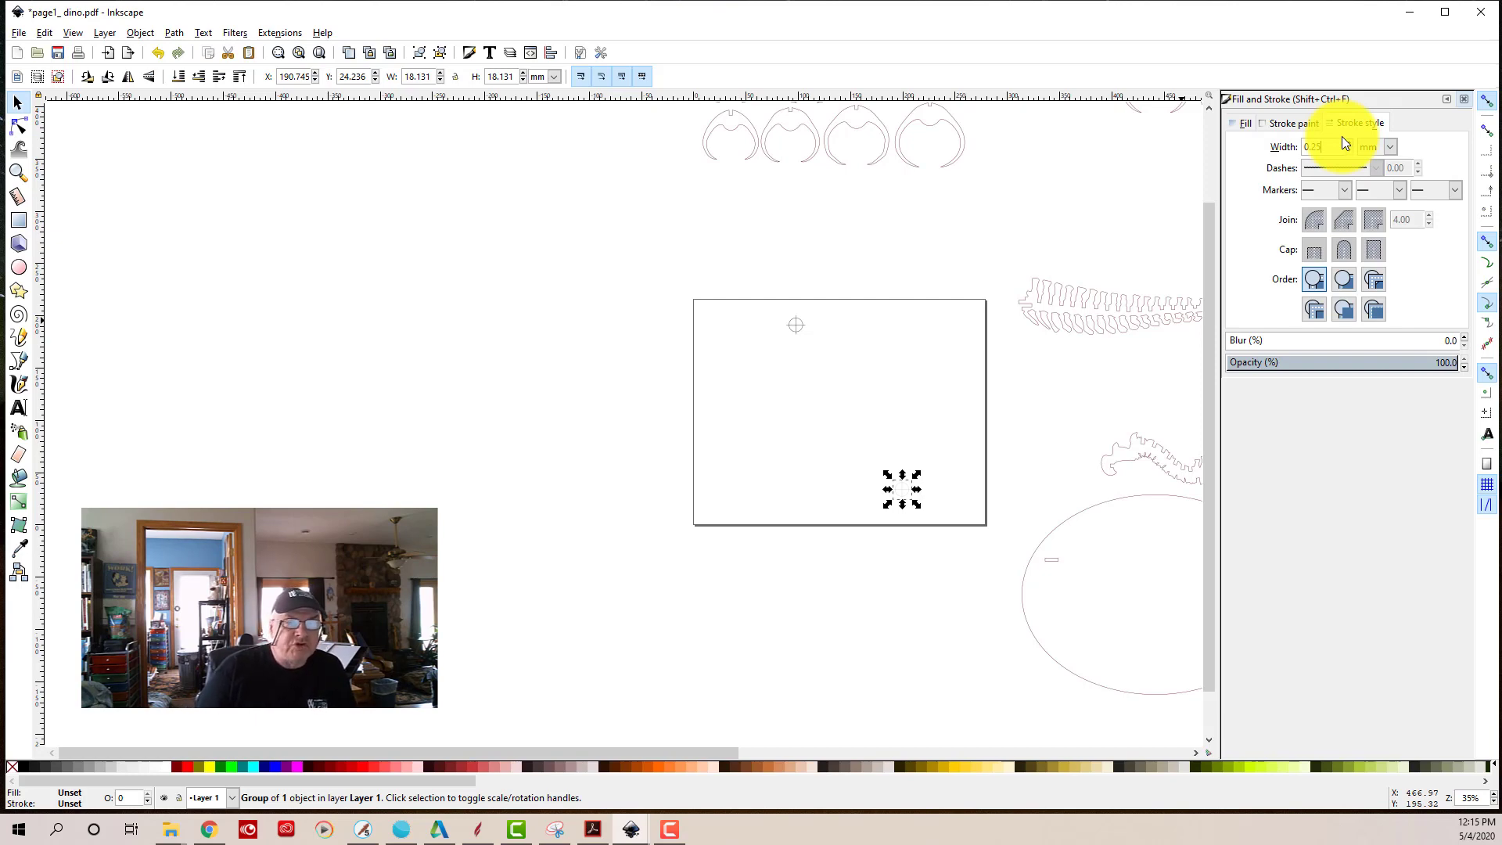
key(Return)
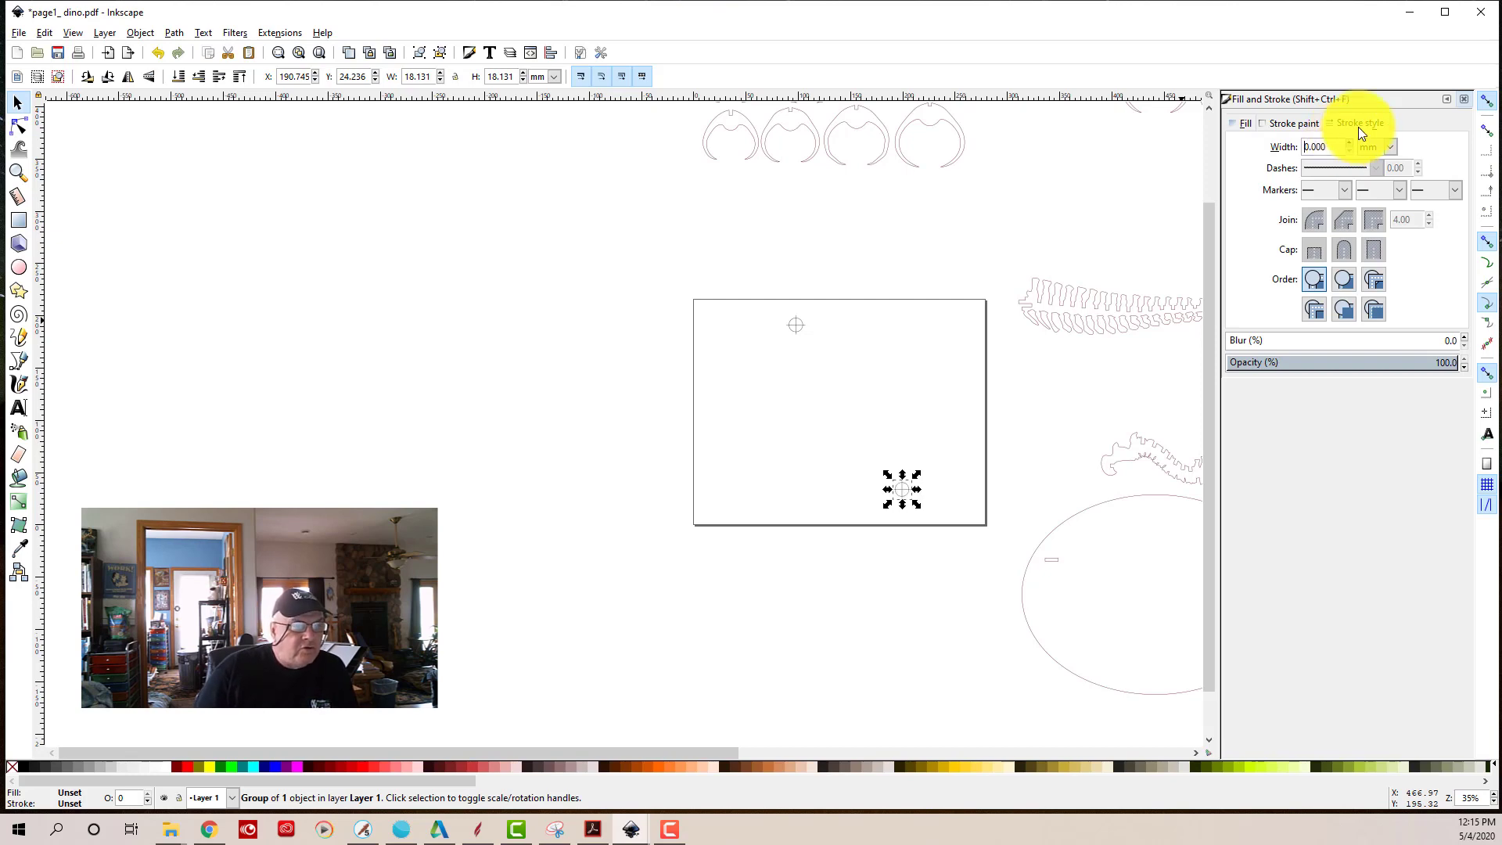
click(19, 107)
click(806, 461)
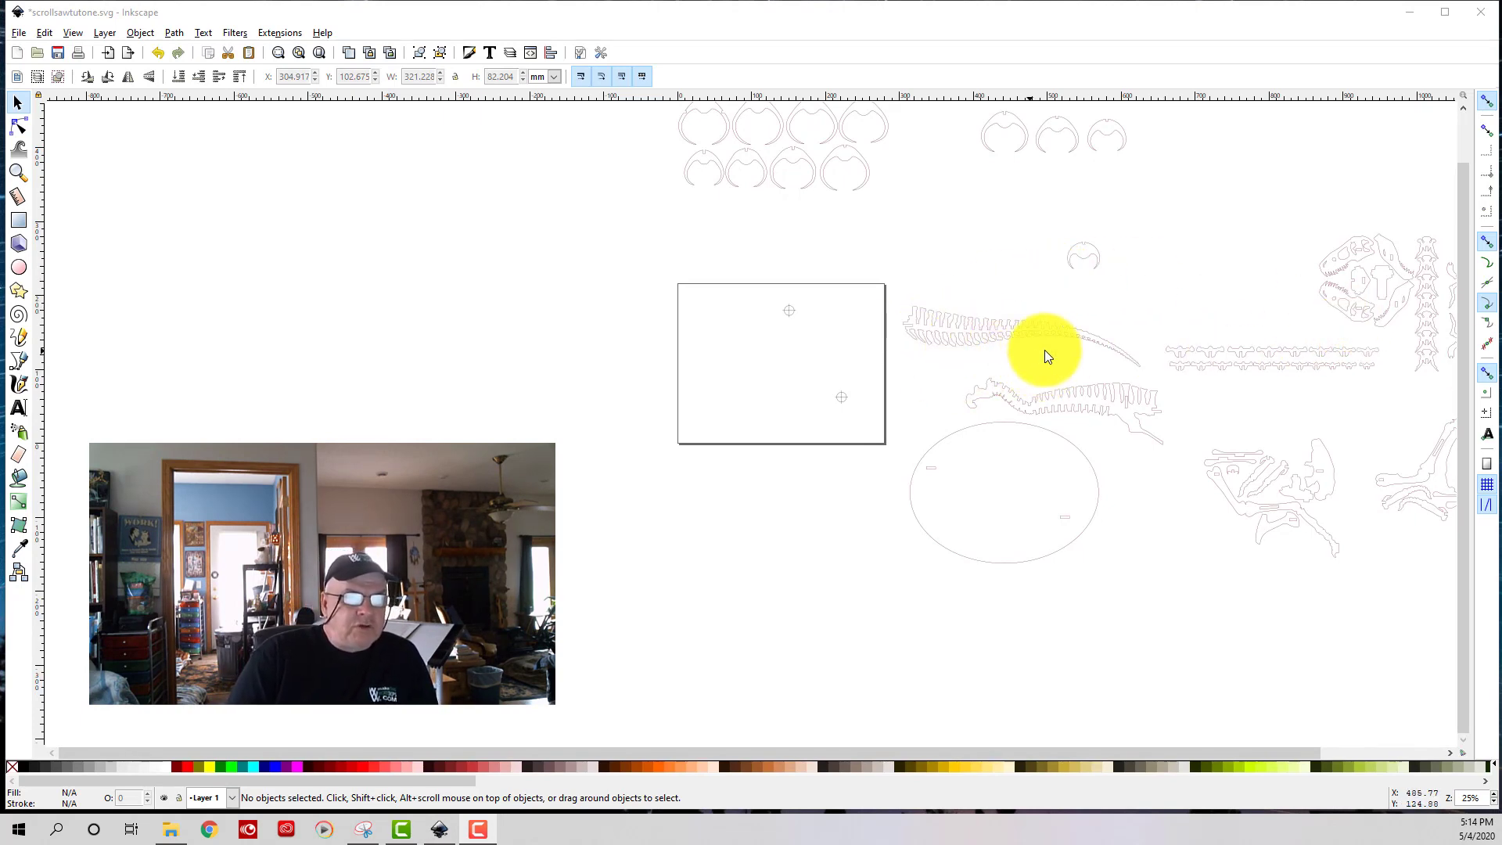
- Place the long tail part across the page to check its fit, and return it to the empty area beside the page
click(986, 334)
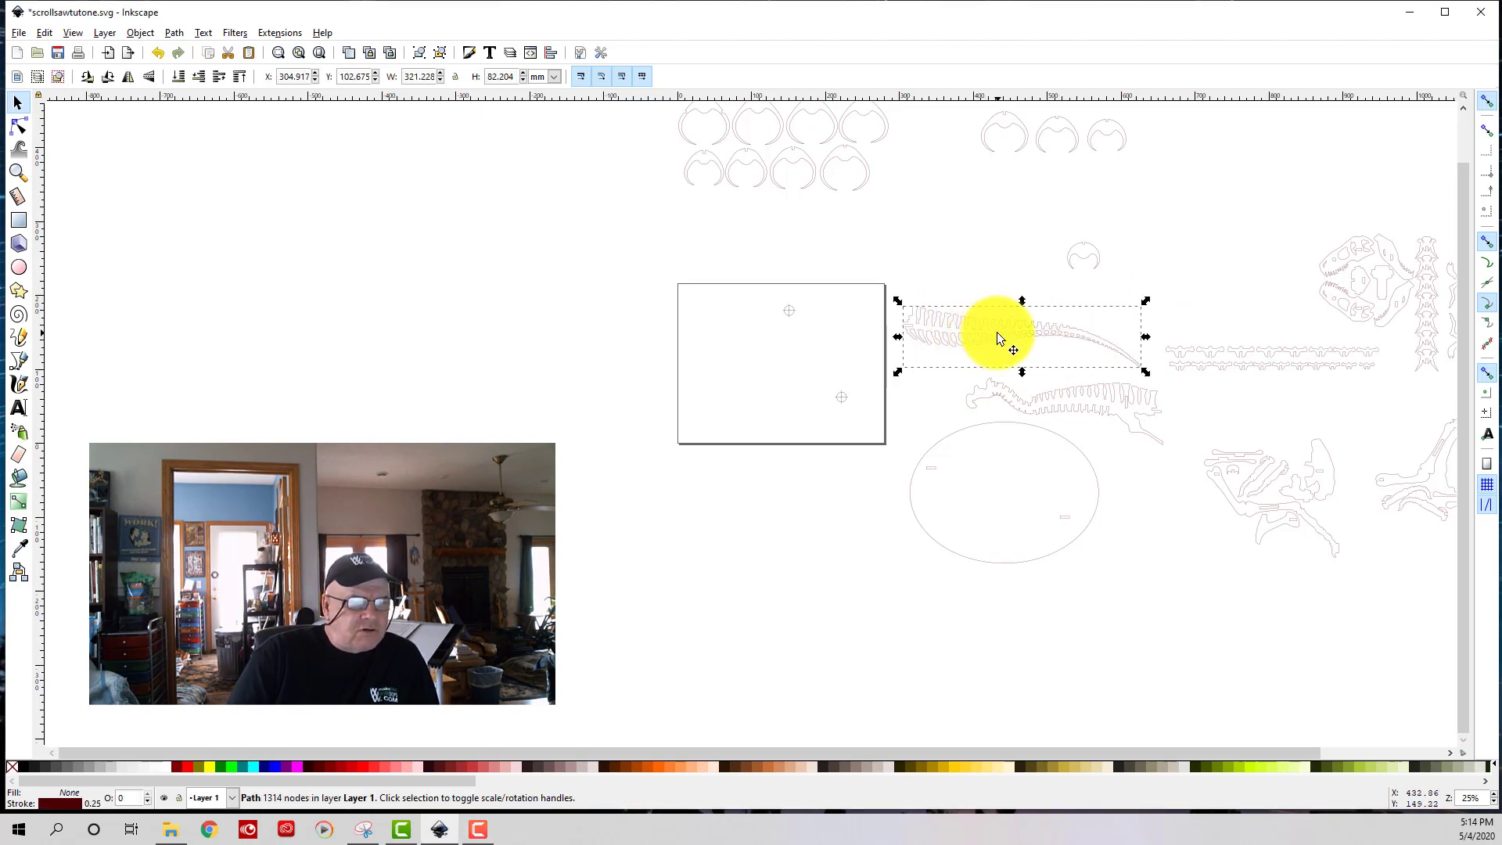
drag(995, 333, 753, 366)
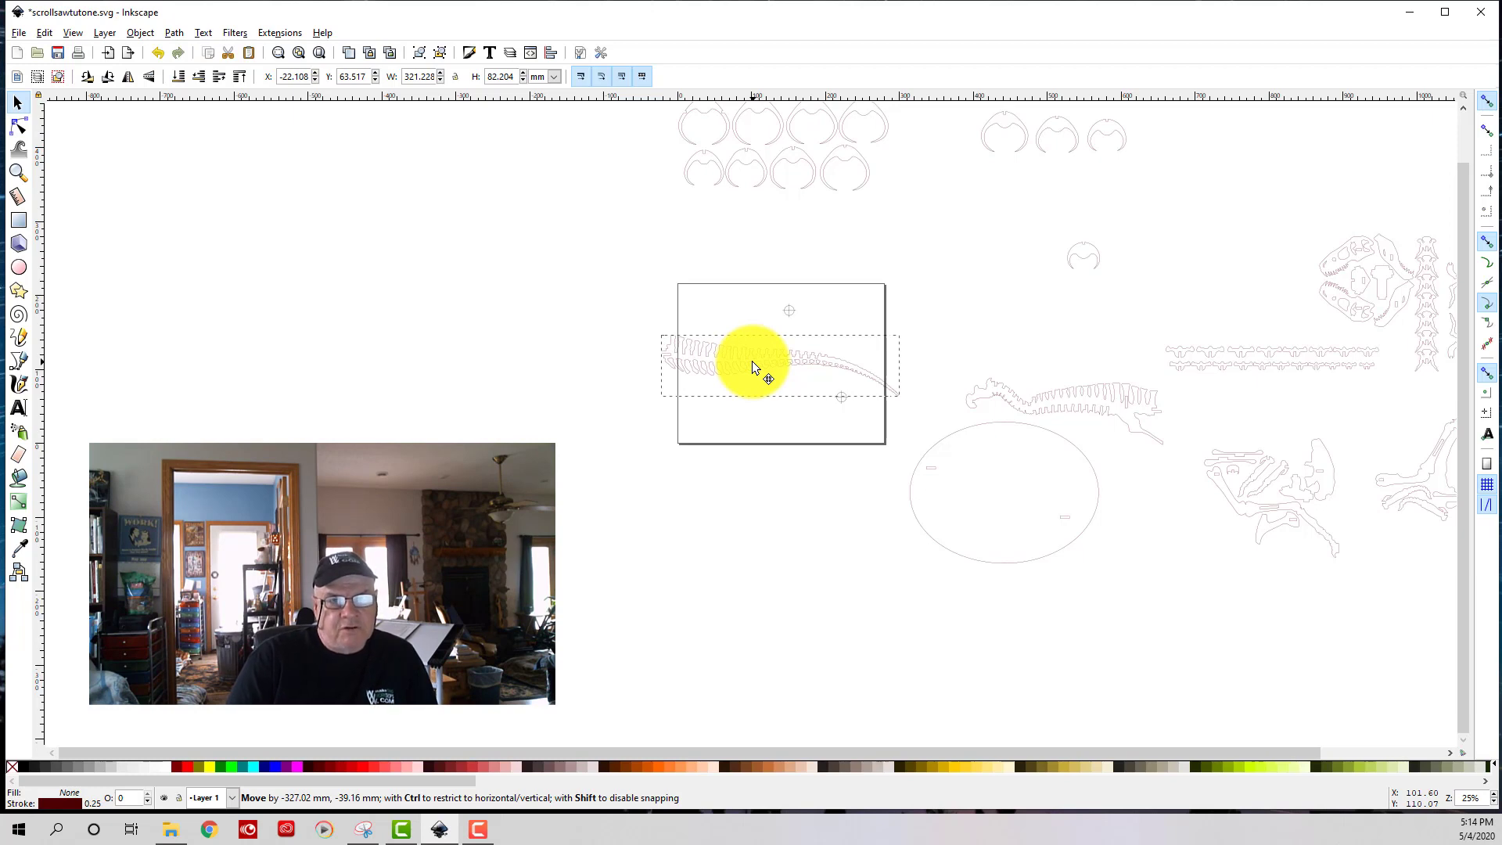
drag(753, 364, 1003, 330)
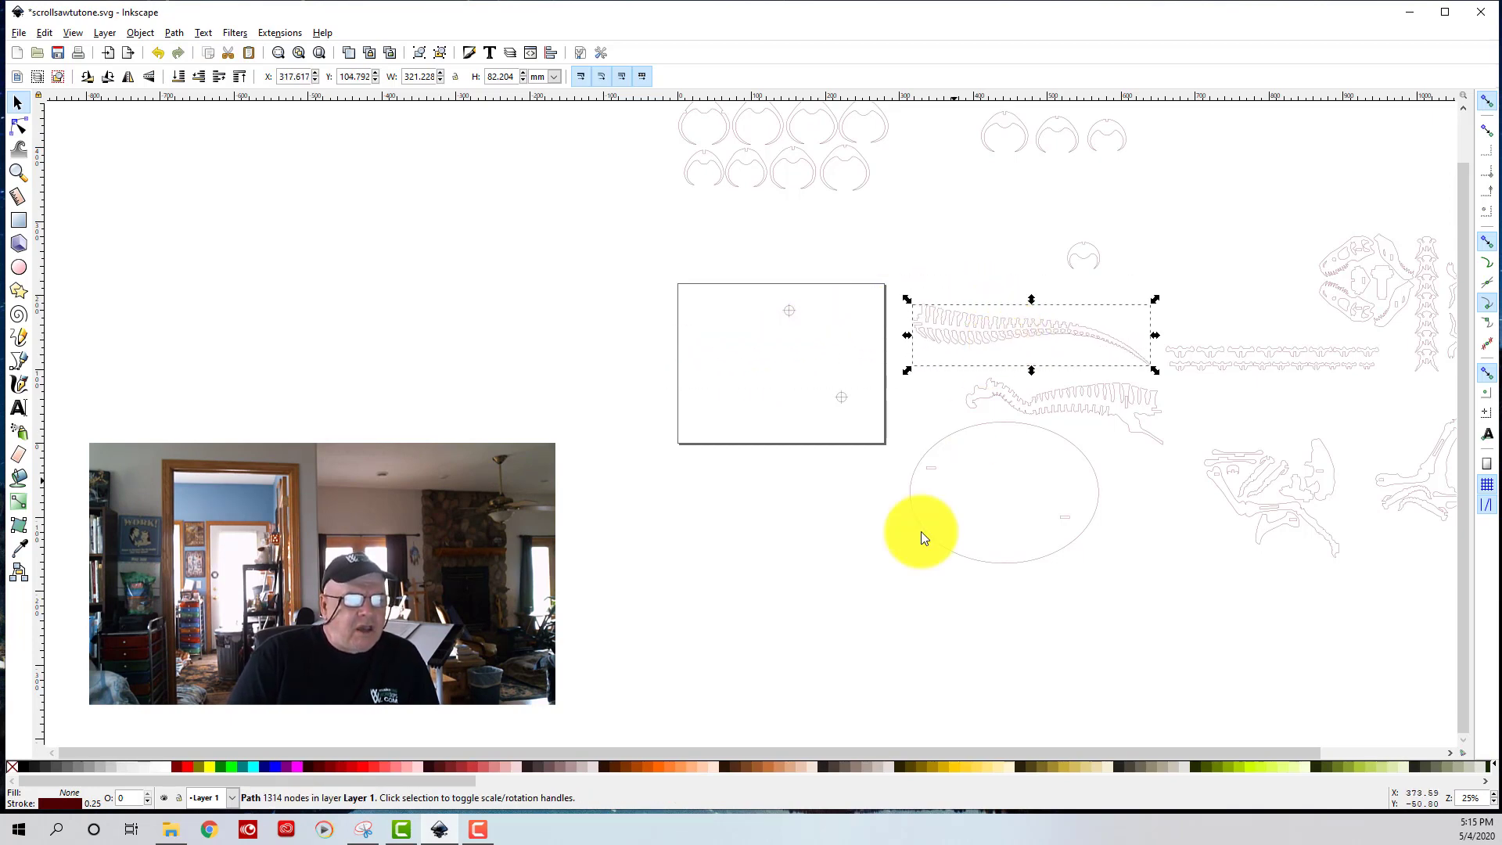
- Move the skeleton body part and the oval base together to the empty area up and left of the page, and clear the selection
click(894, 394)
drag(900, 374, 1170, 574)
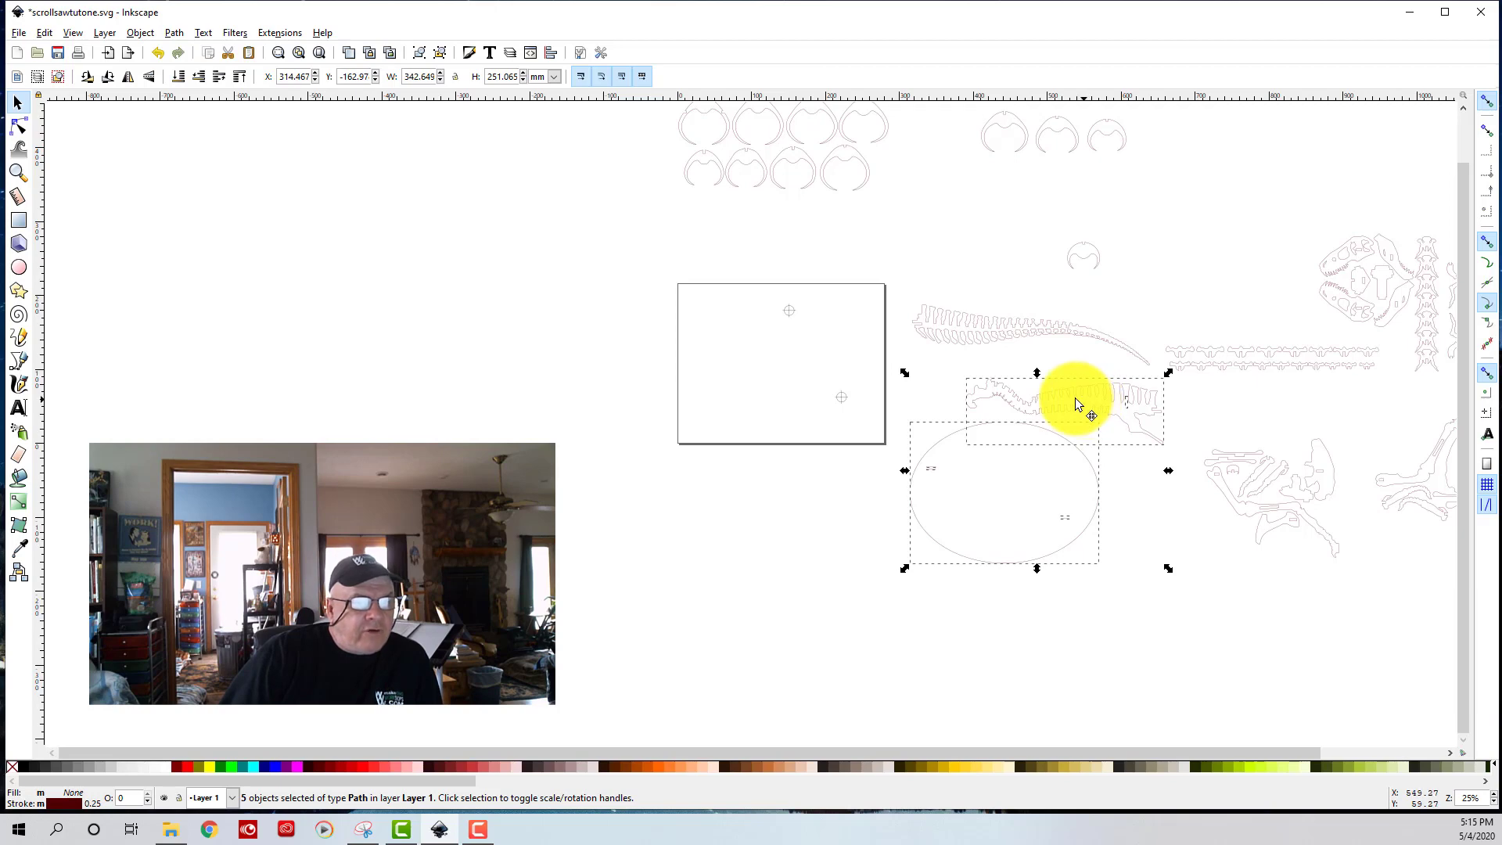
drag(1075, 397, 532, 160)
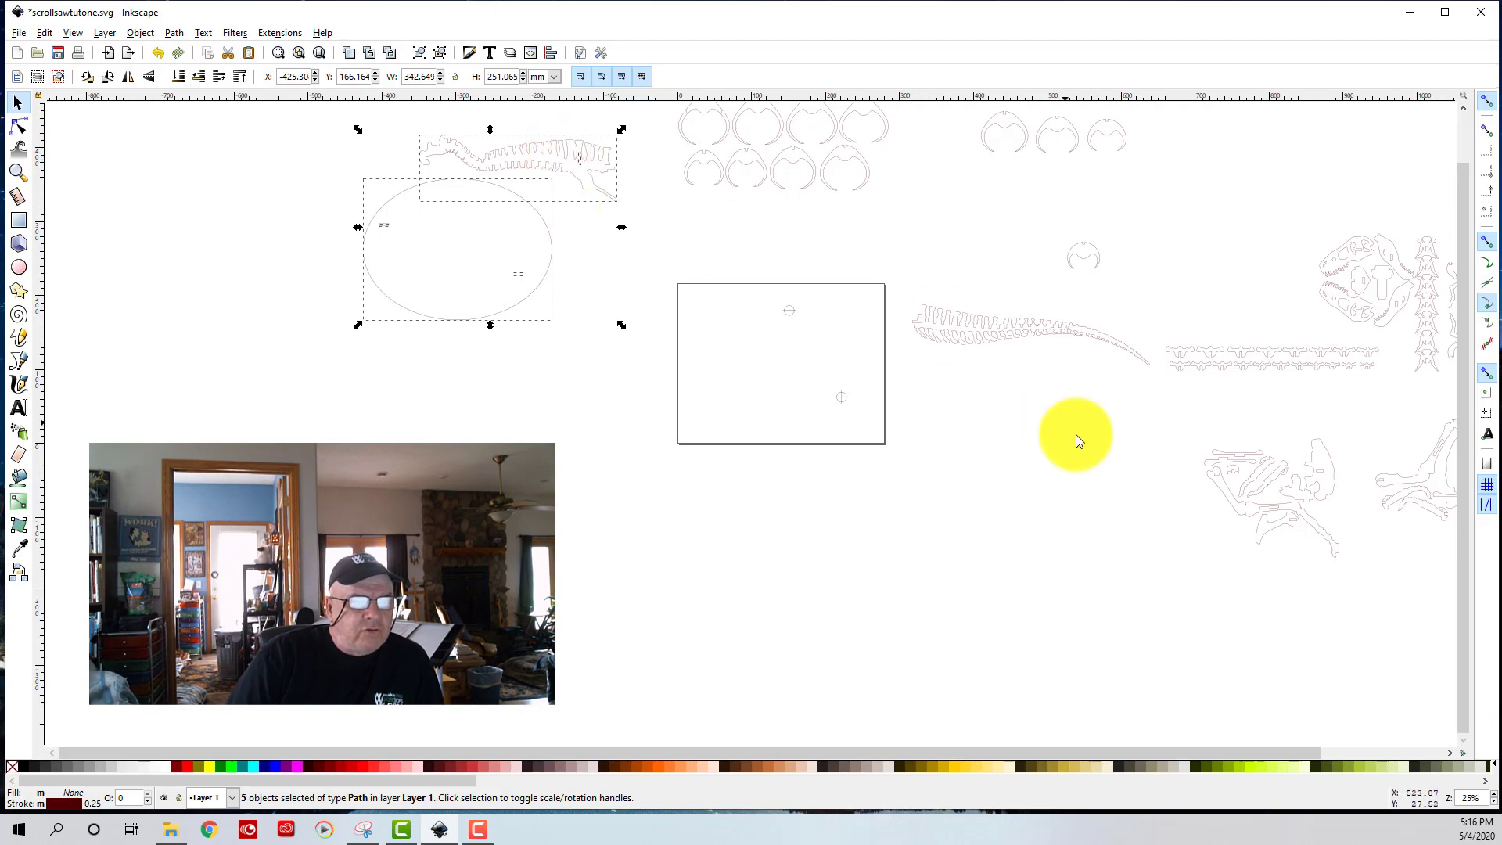
click(1034, 418)
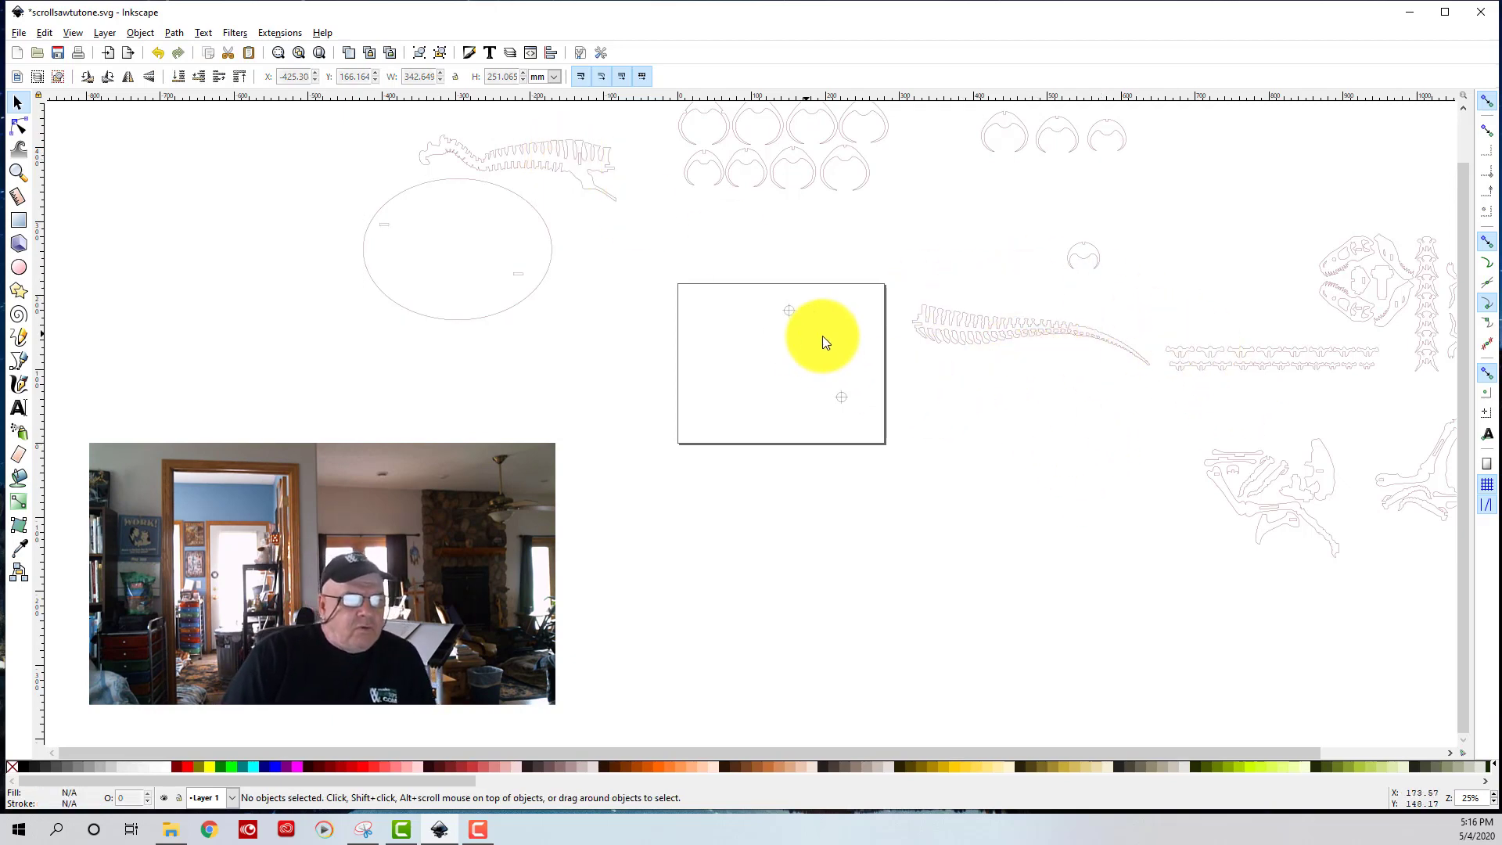
- Shift the tail part slightly down and place one registration mark above its middle and the other below it
drag(984, 336, 979, 358)
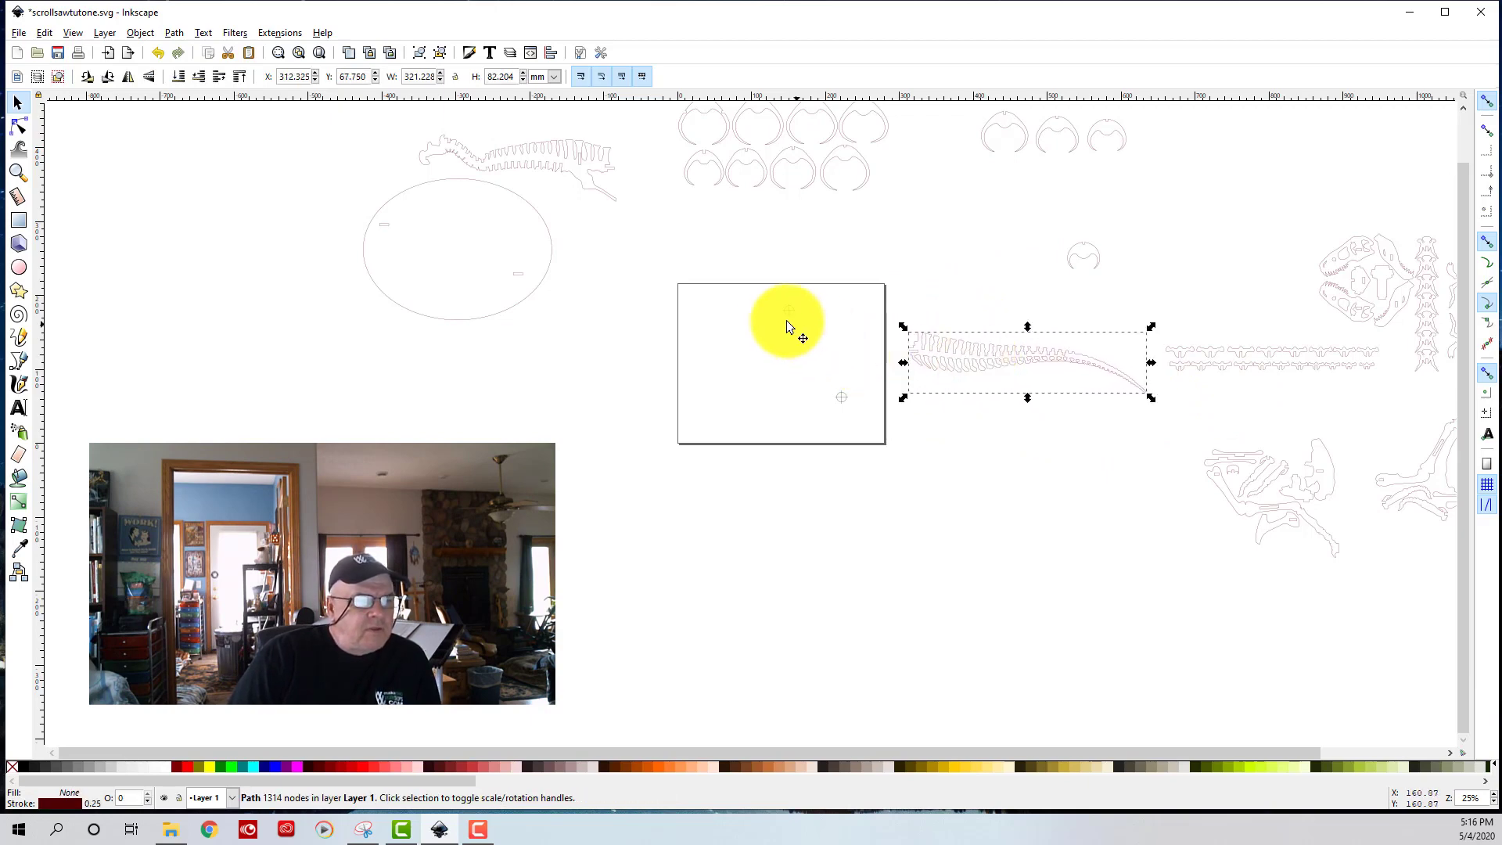
click(791, 311)
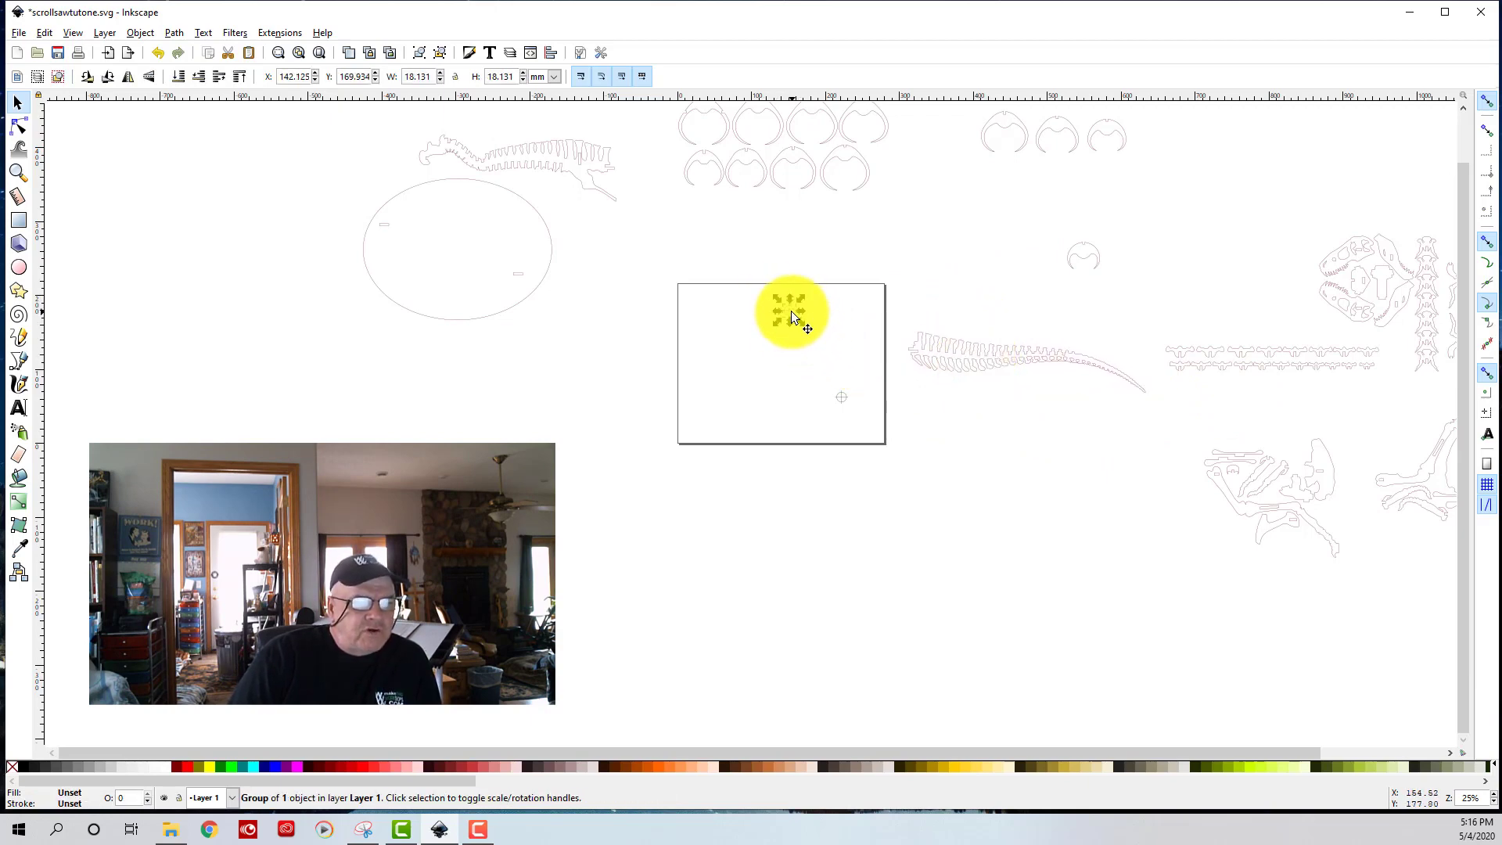
drag(791, 312, 1001, 323)
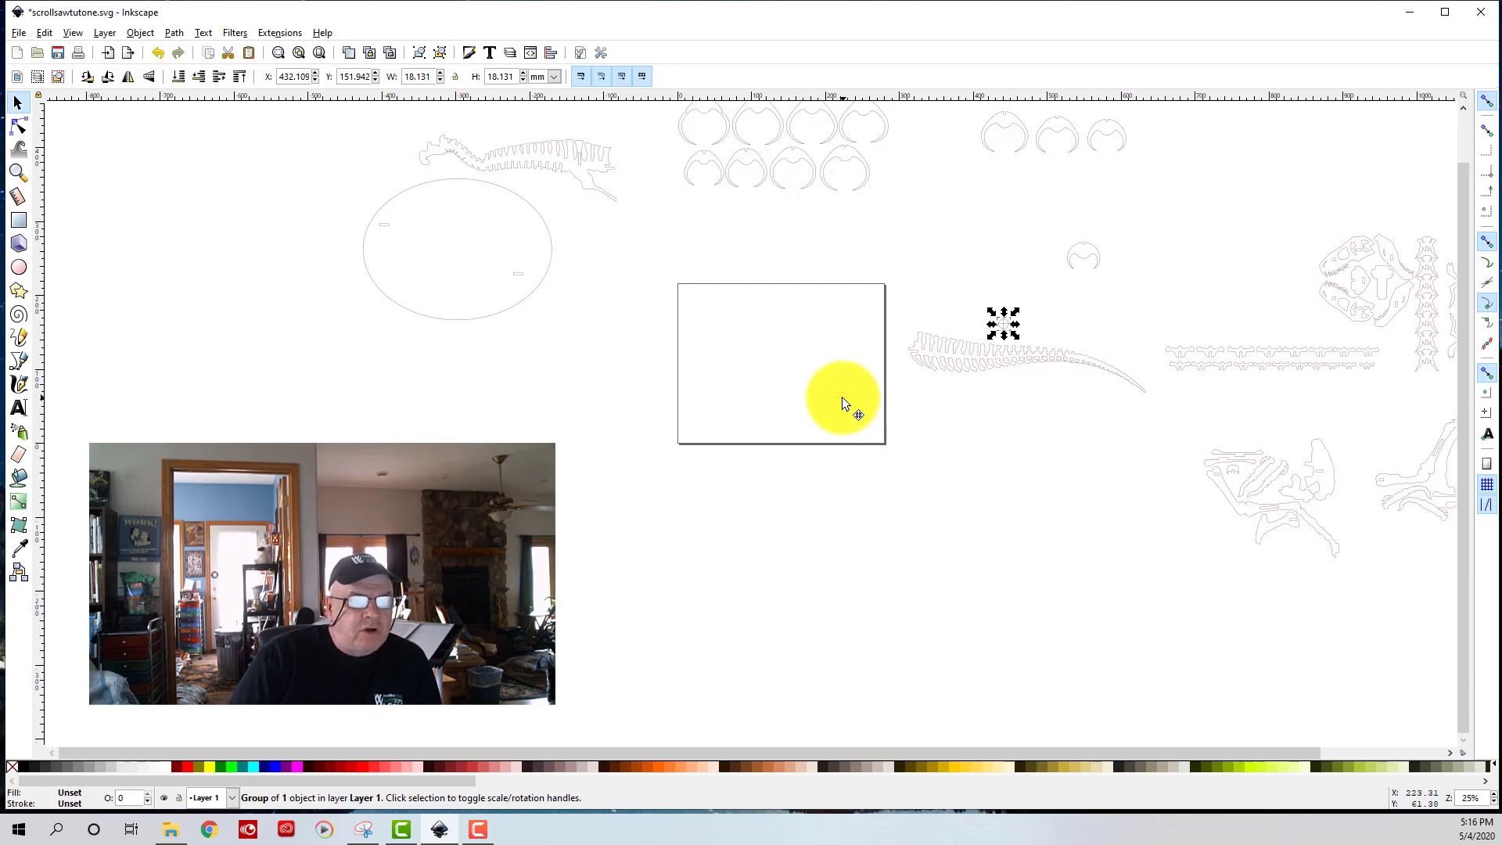
drag(842, 400, 930, 408)
drag(1045, 392, 1048, 381)
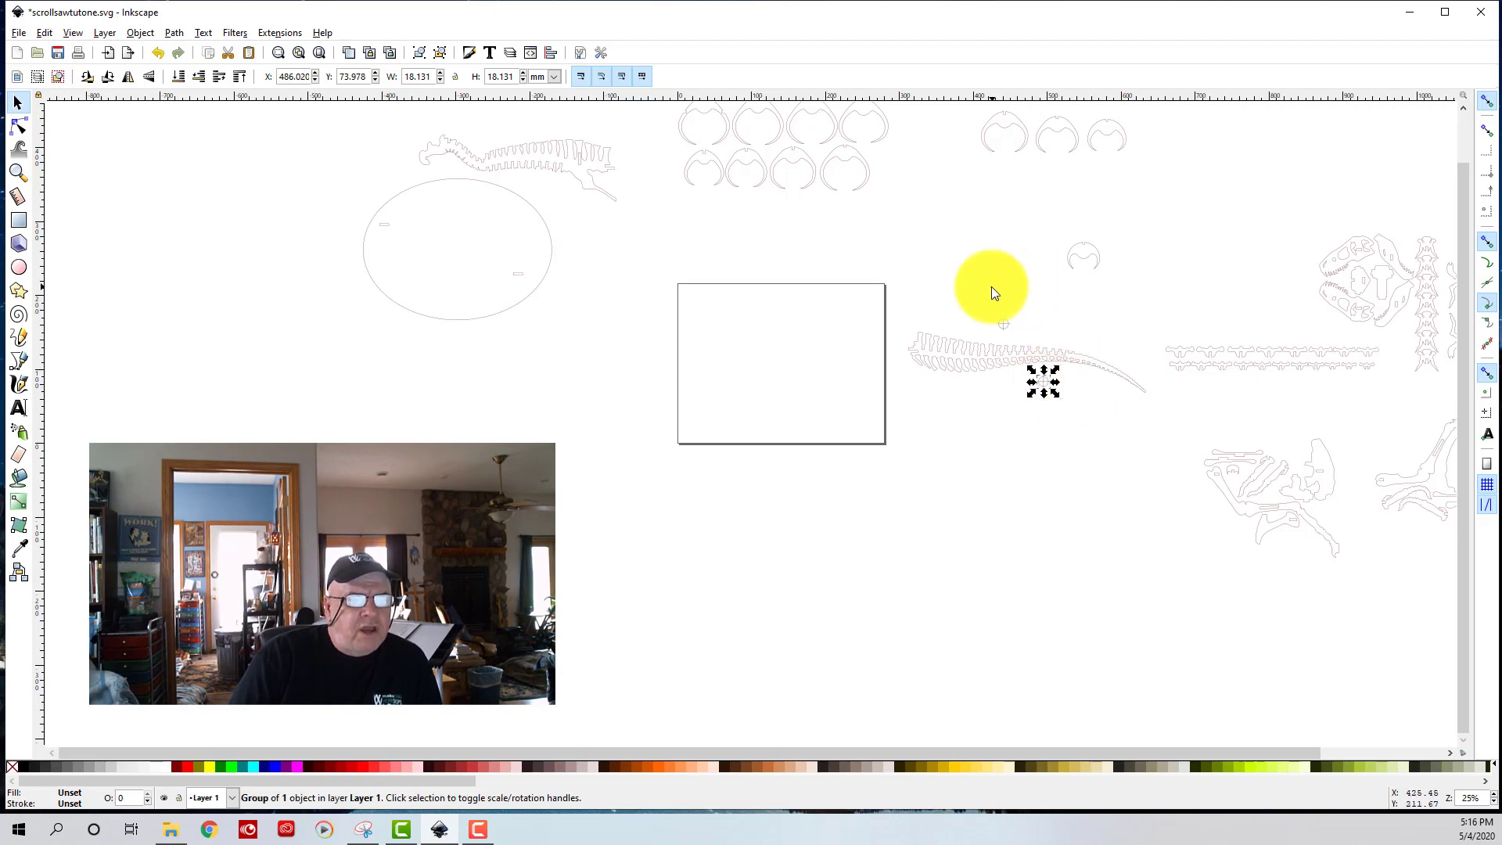
click(1052, 326)
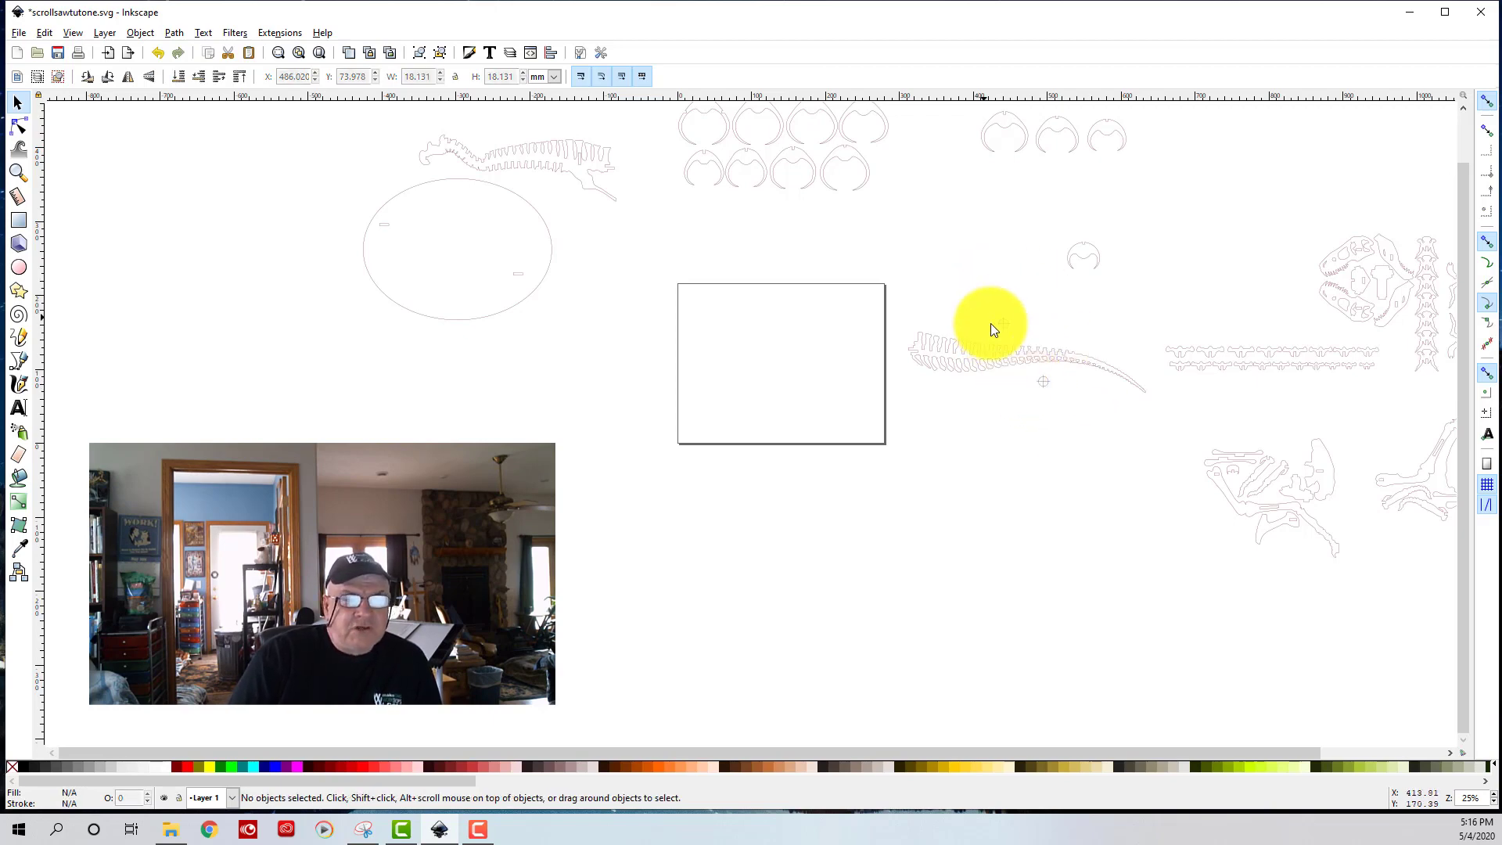
- Group the tail part with its two registration marks
drag(900, 293, 1157, 420)
right_click(1036, 345)
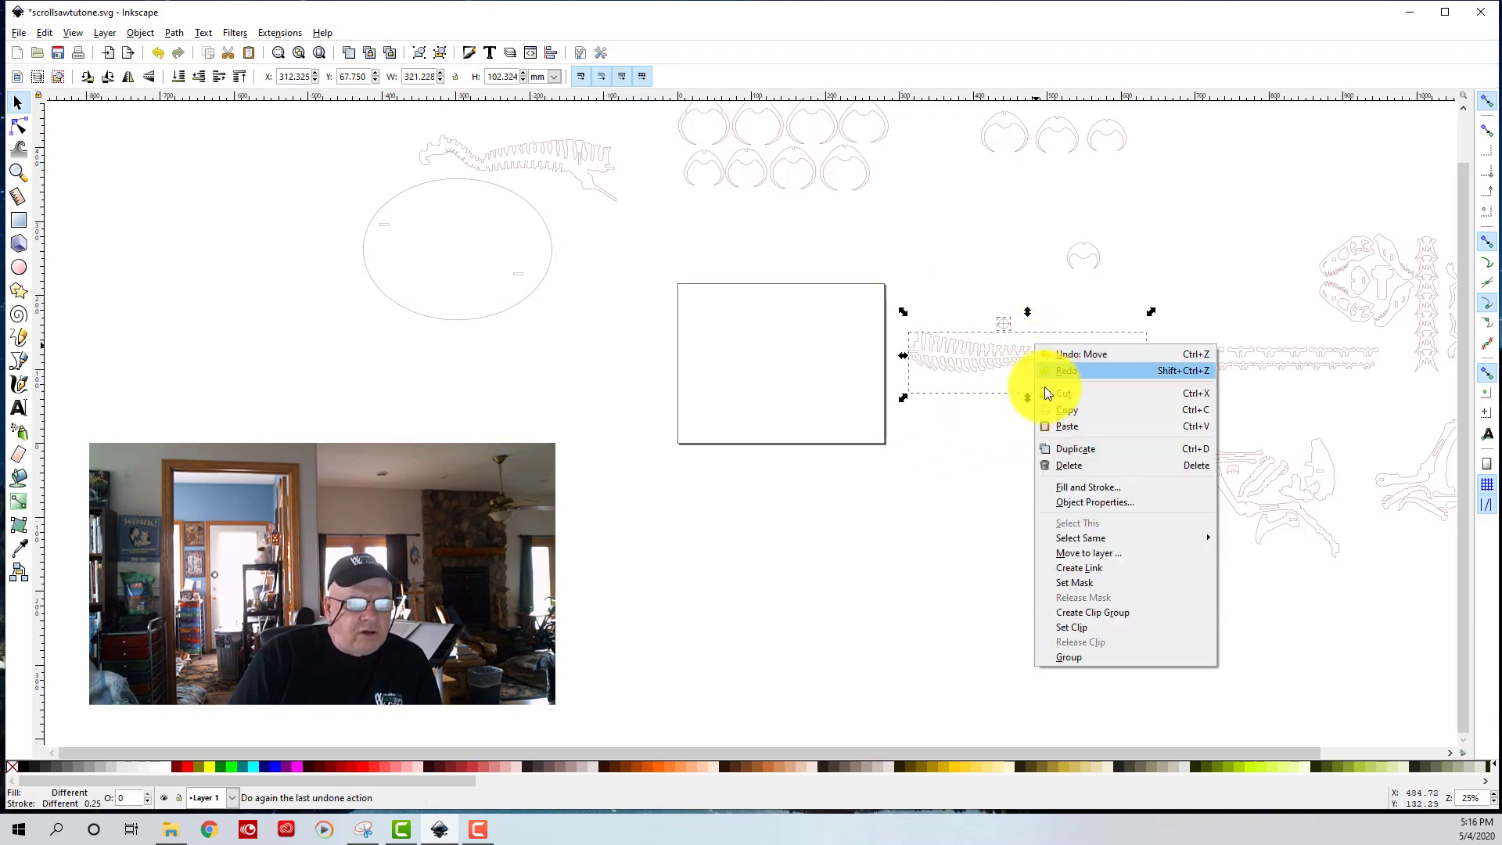
click(1066, 657)
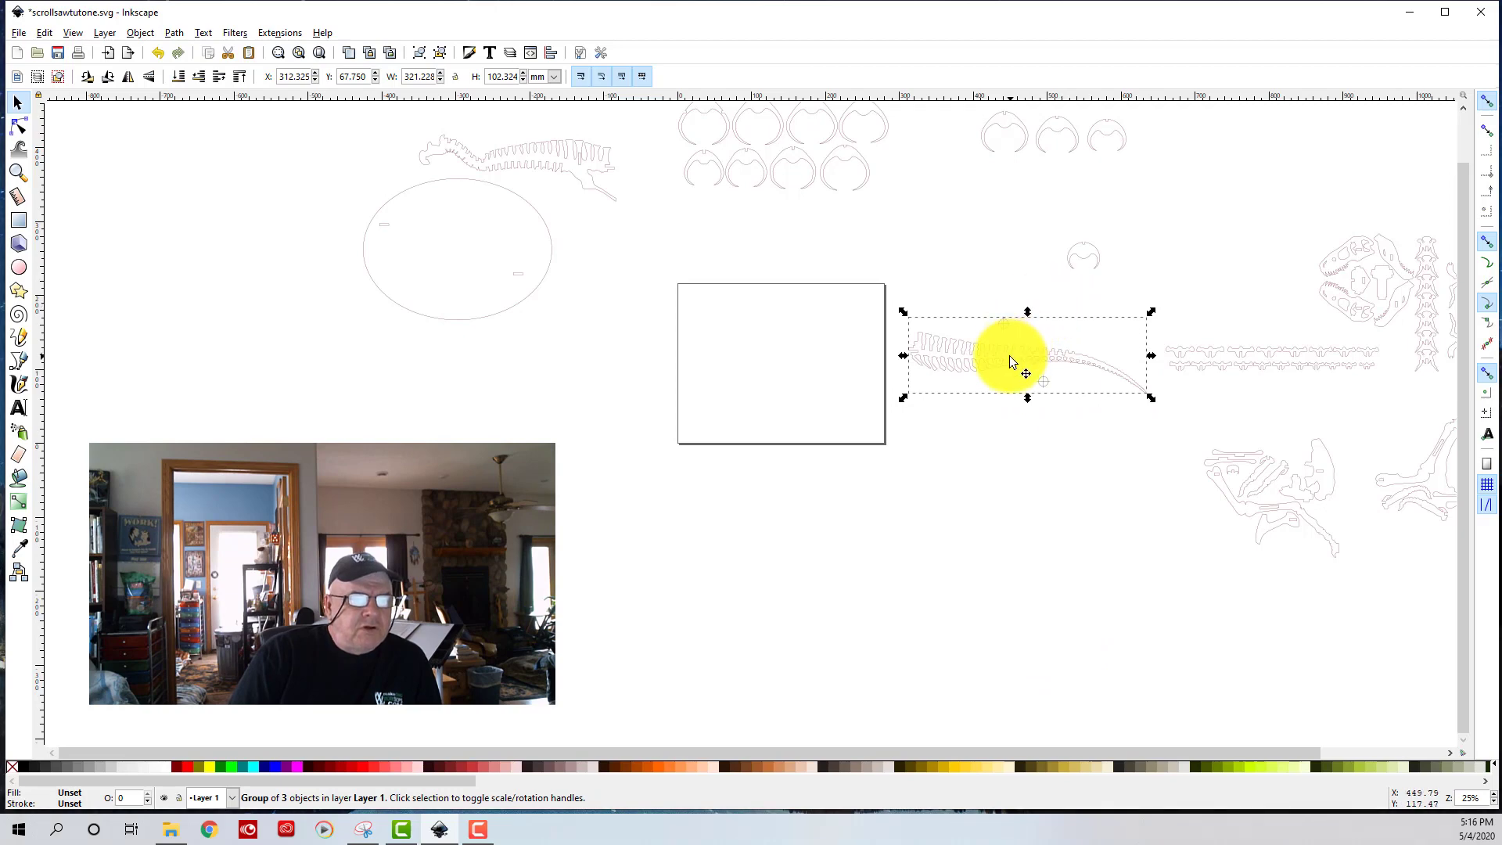
- Move the tail group so its thick end and both registration marks lie on the page, and center it vertically relative to the page
mouse_move(1012, 353)
mouse_down()
mouse_move(1008, 324)
mouse_move(996, 349)
mouse_move(935, 346)
mouse_move(978, 329)
mouse_move(1020, 360)
mouse_up()
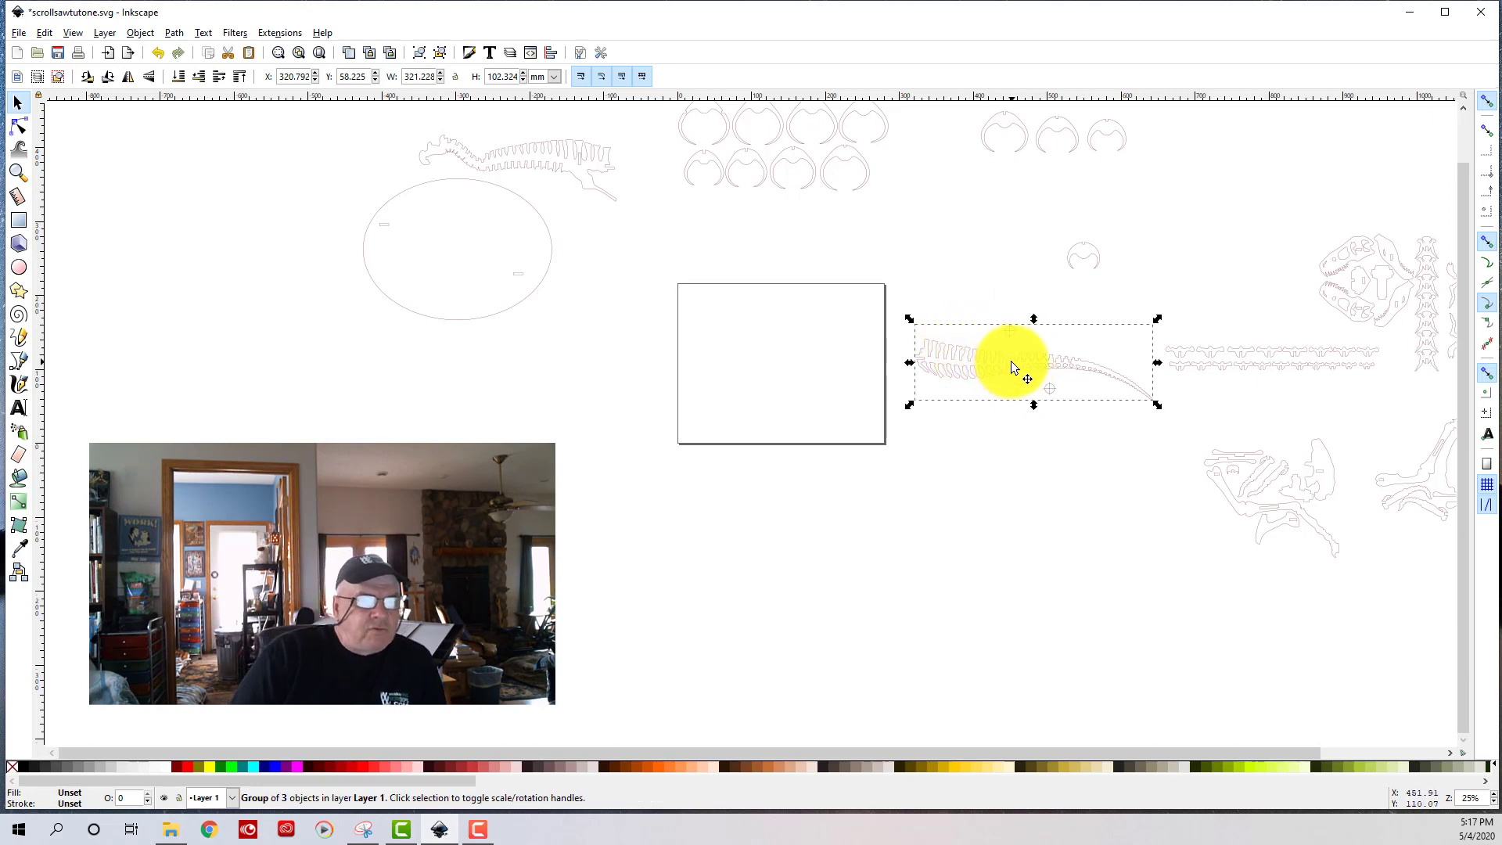
drag(994, 359, 811, 359)
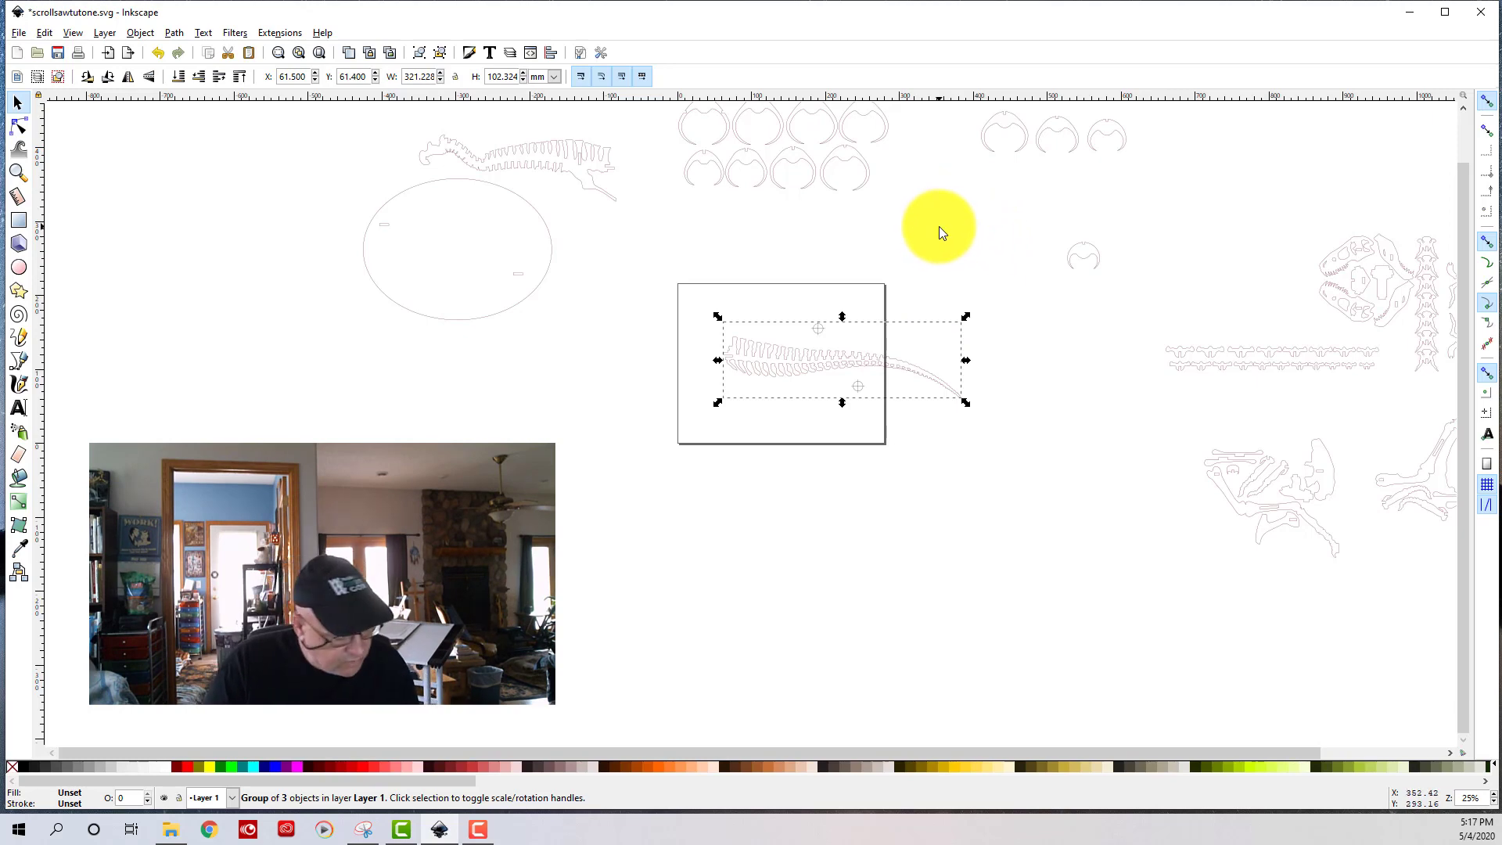
key(ctrl)
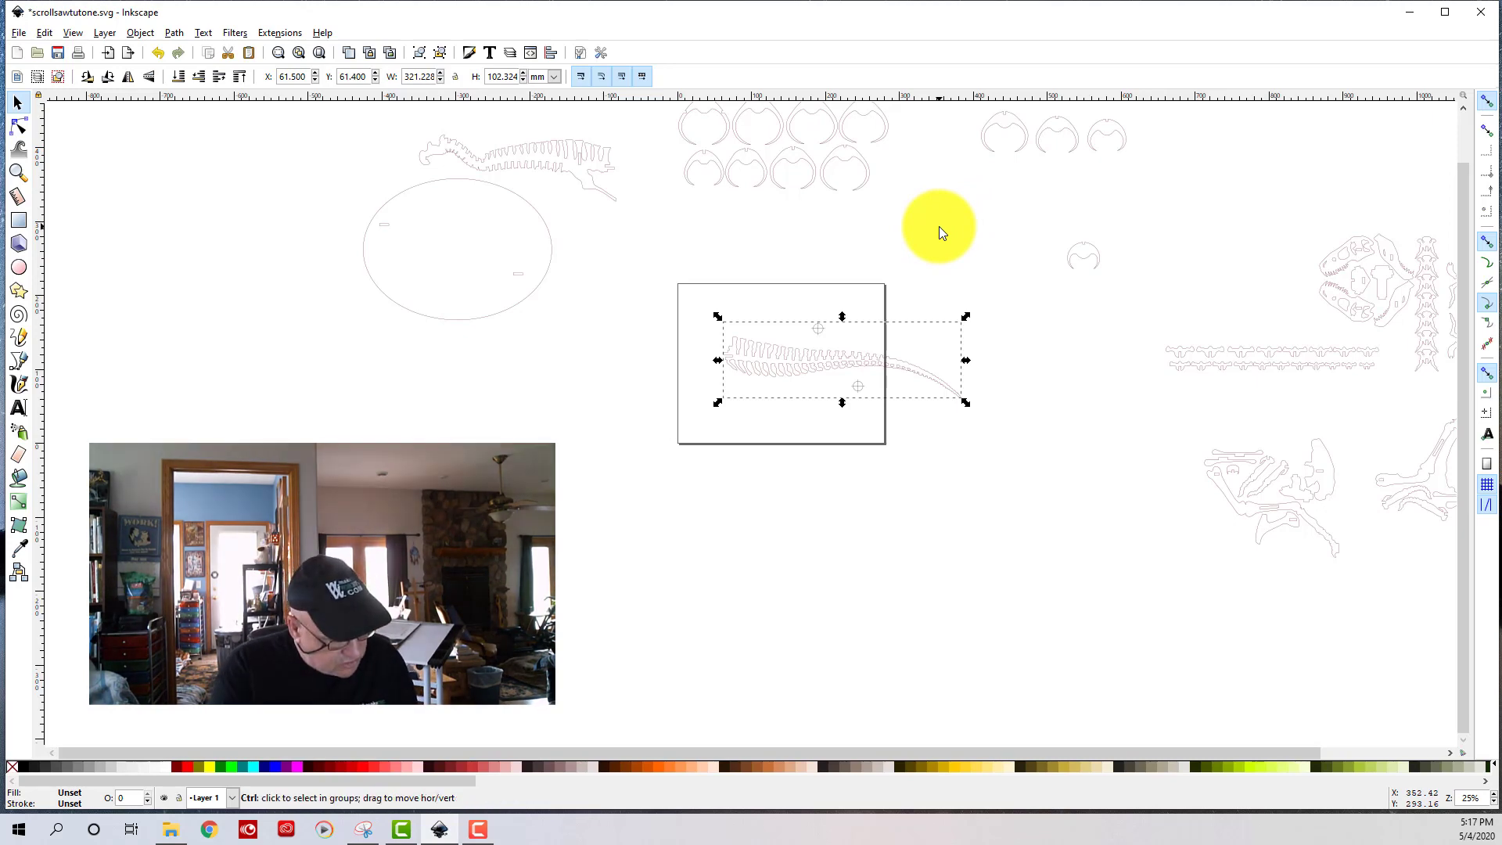
key(shift)
key(ctrl+shift+a)
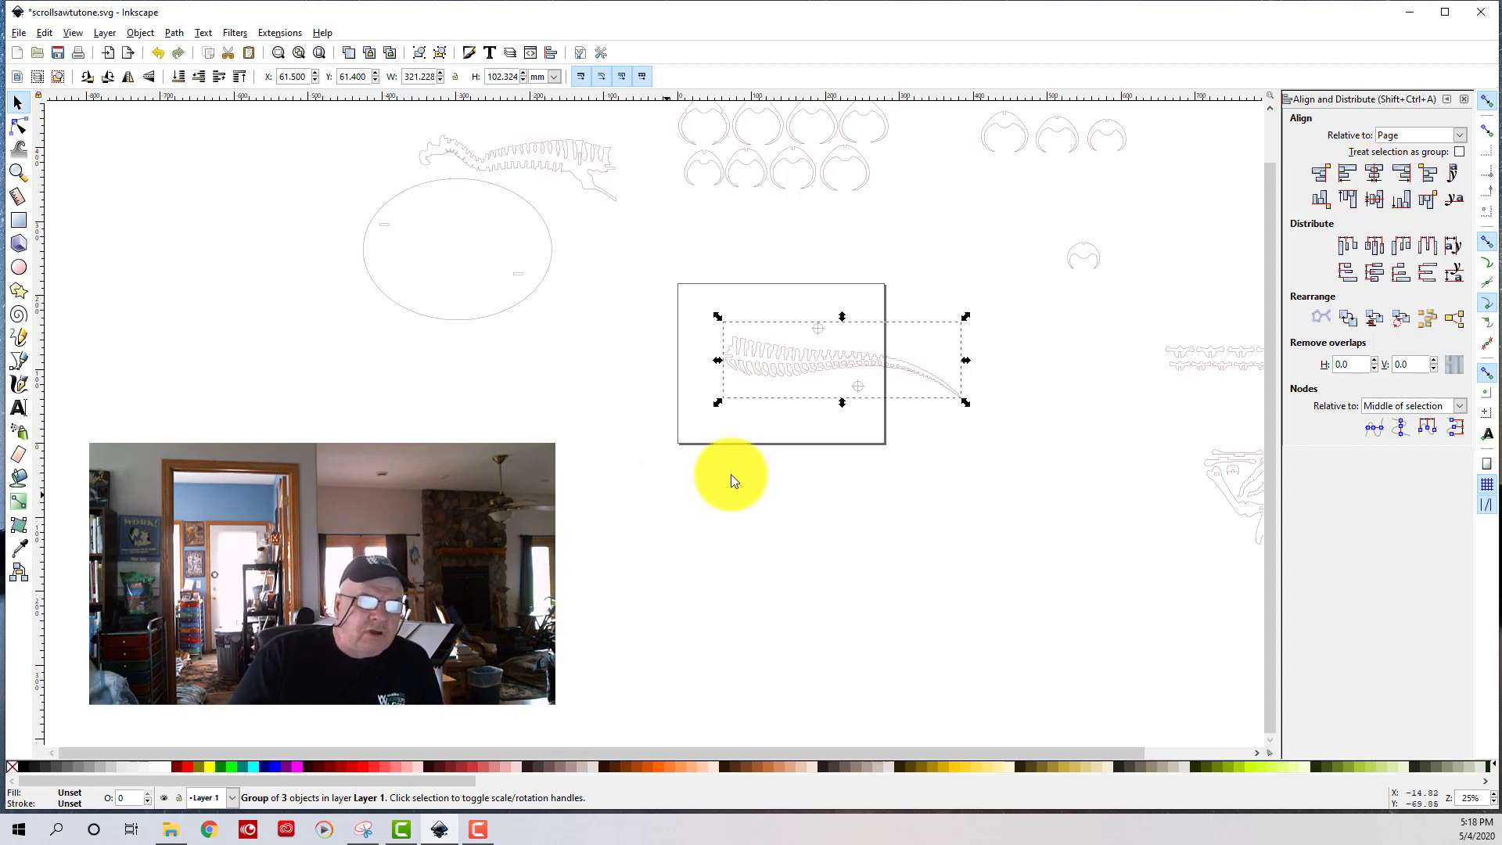
click(1374, 198)
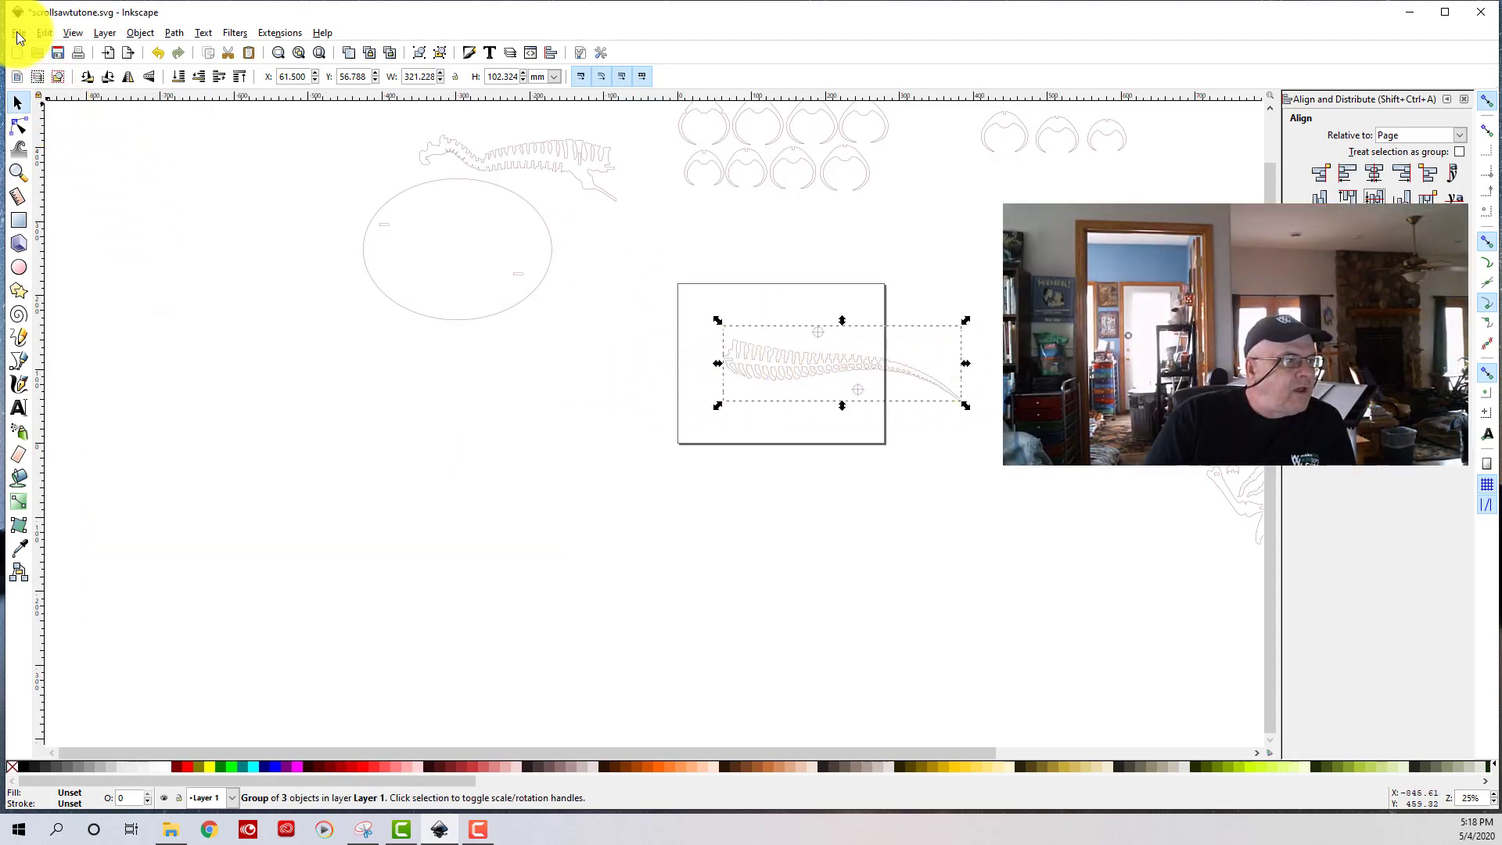
- Save the document as a PDF named bigpart1 in the Scroll saw tutorial folder, replacing the existing file
click(19, 32)
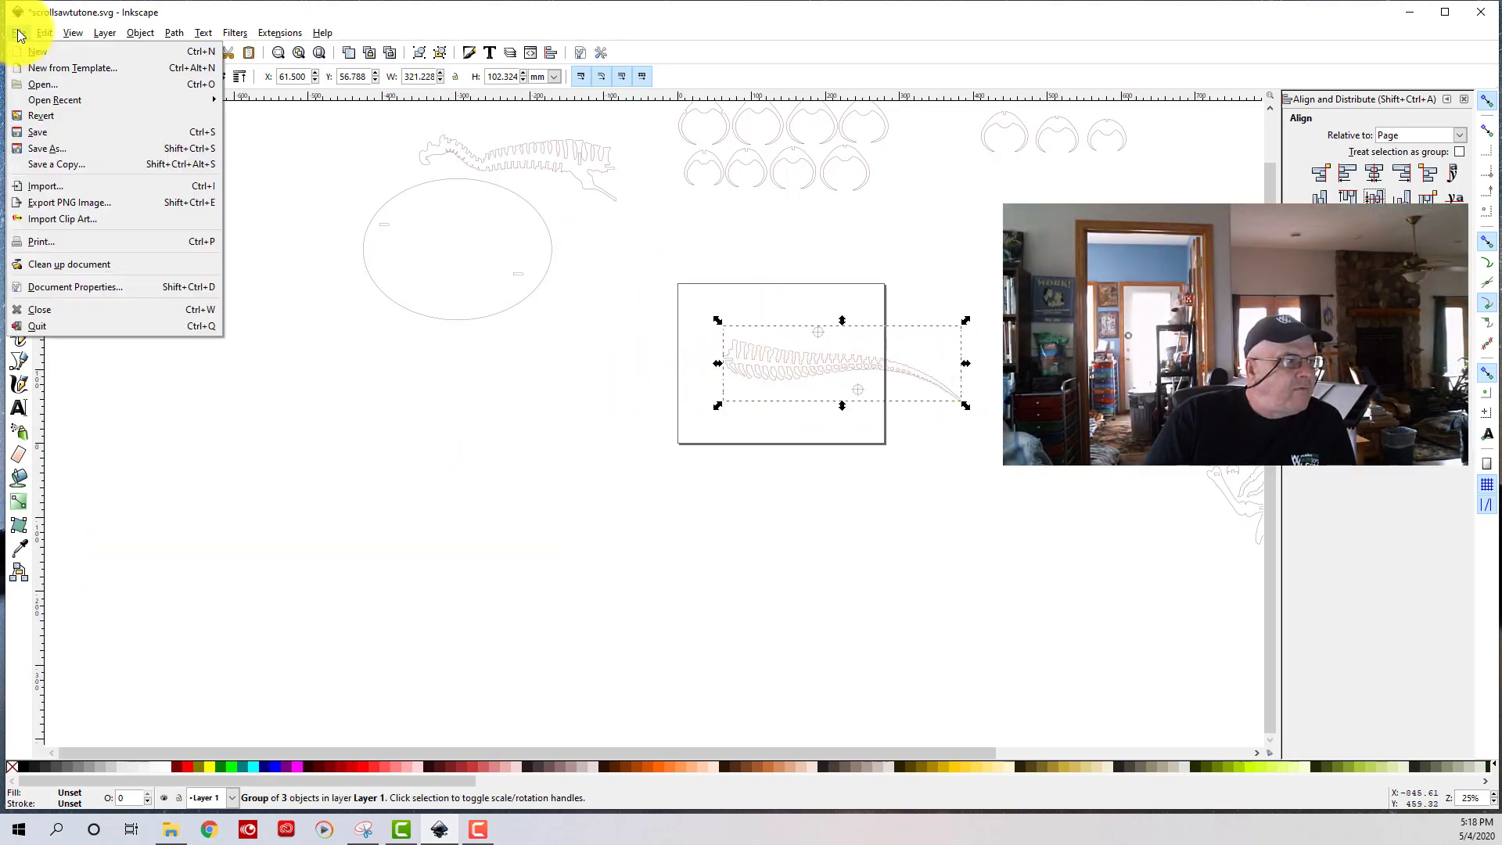
click(30, 148)
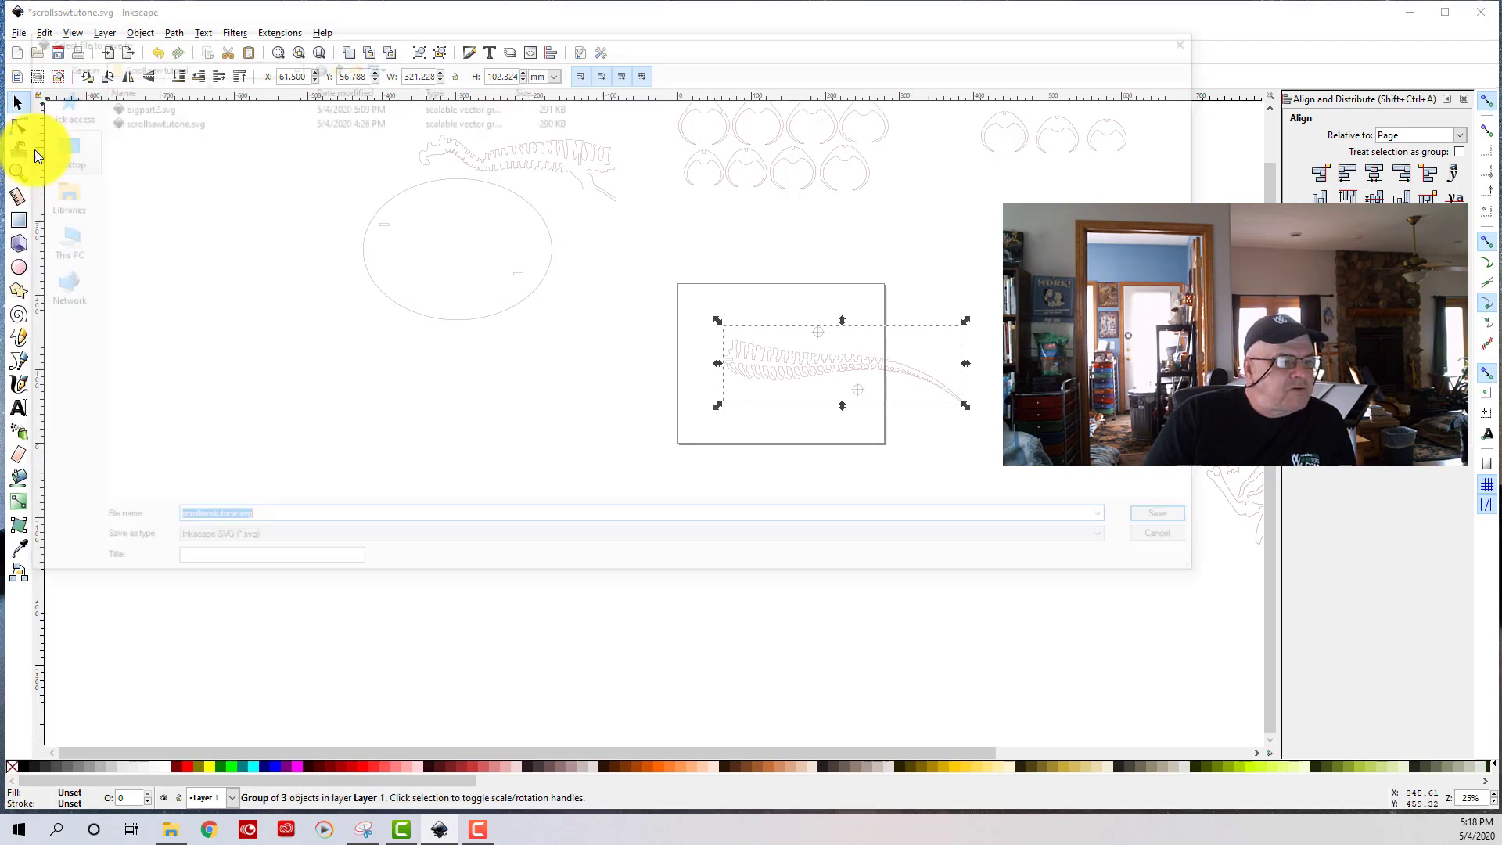
click(1116, 521)
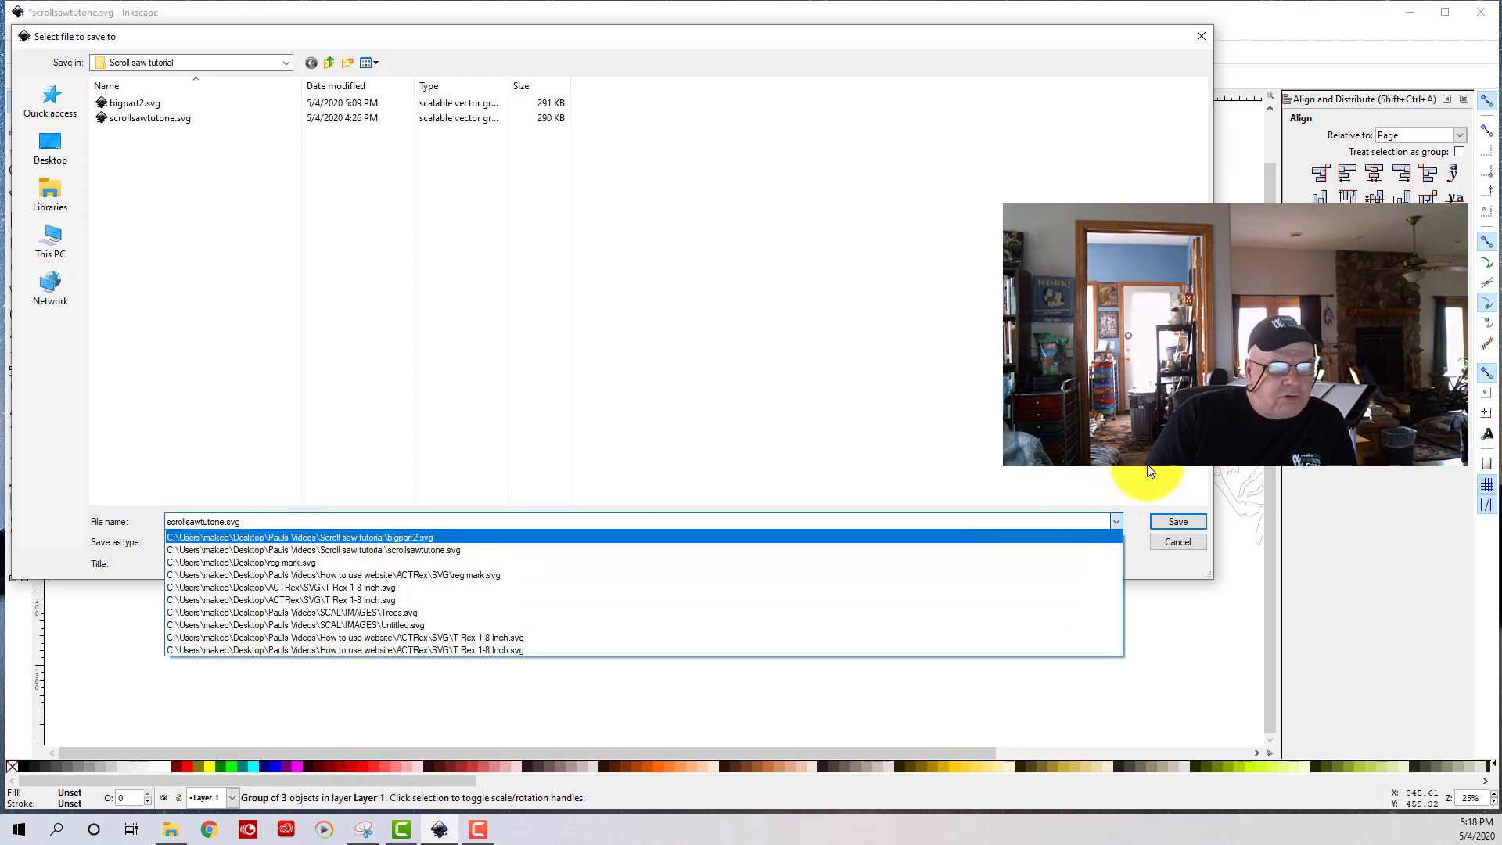
click(1115, 521)
click(1116, 542)
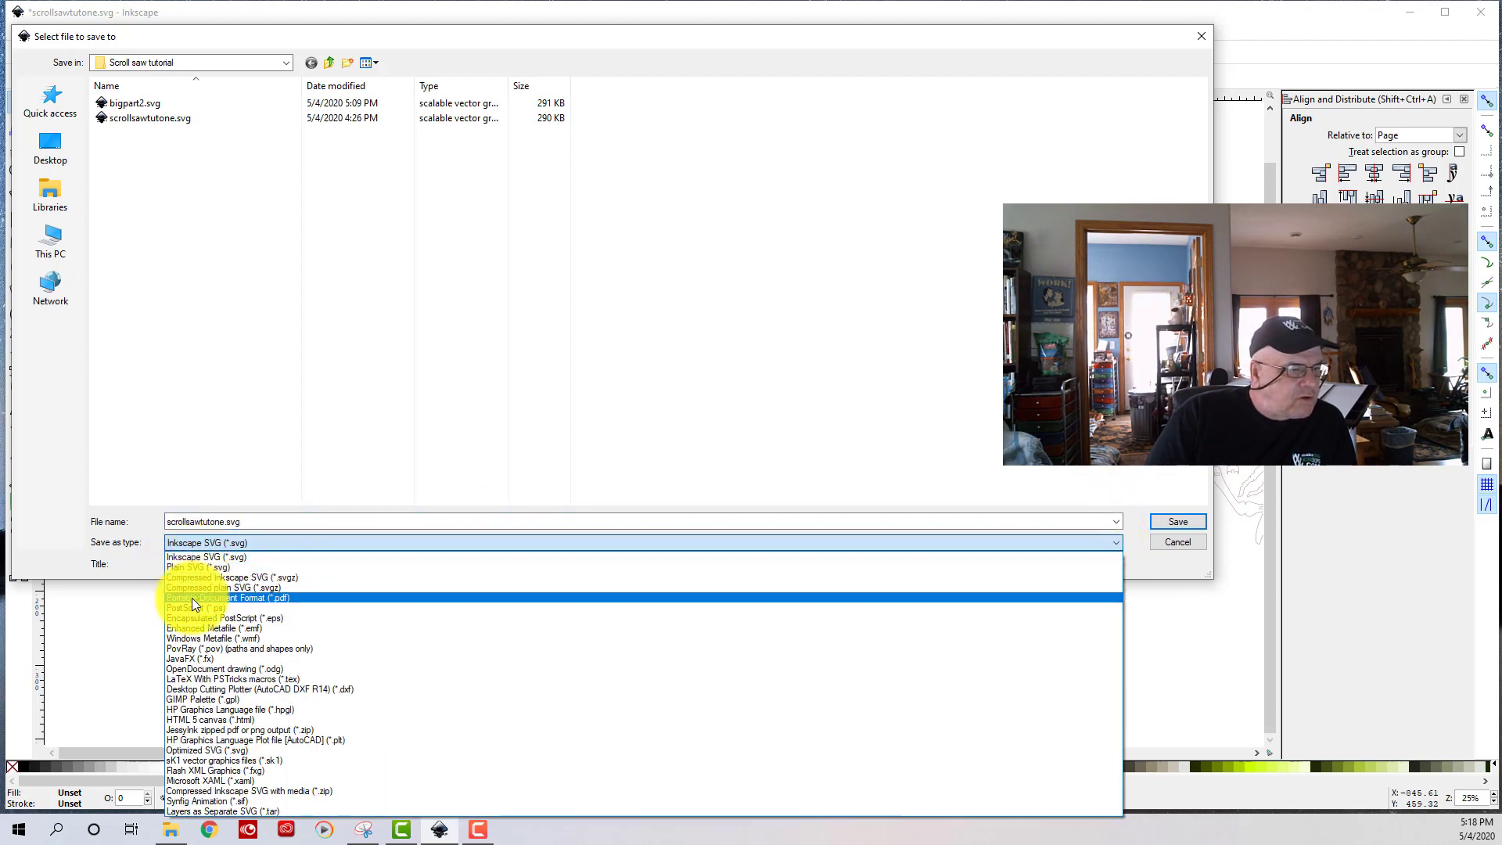
click(191, 598)
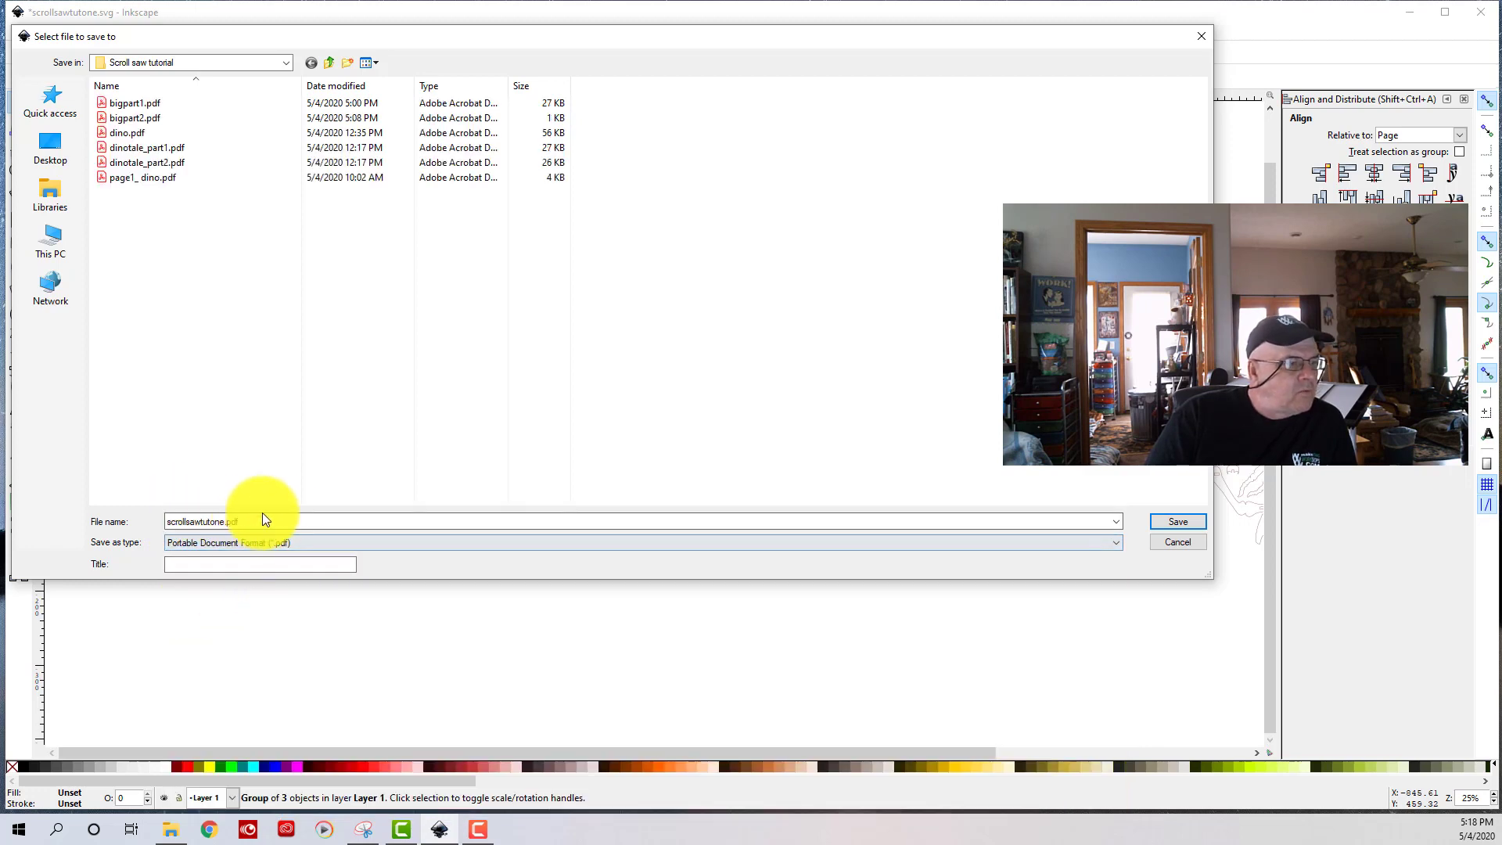
double_click(245, 522)
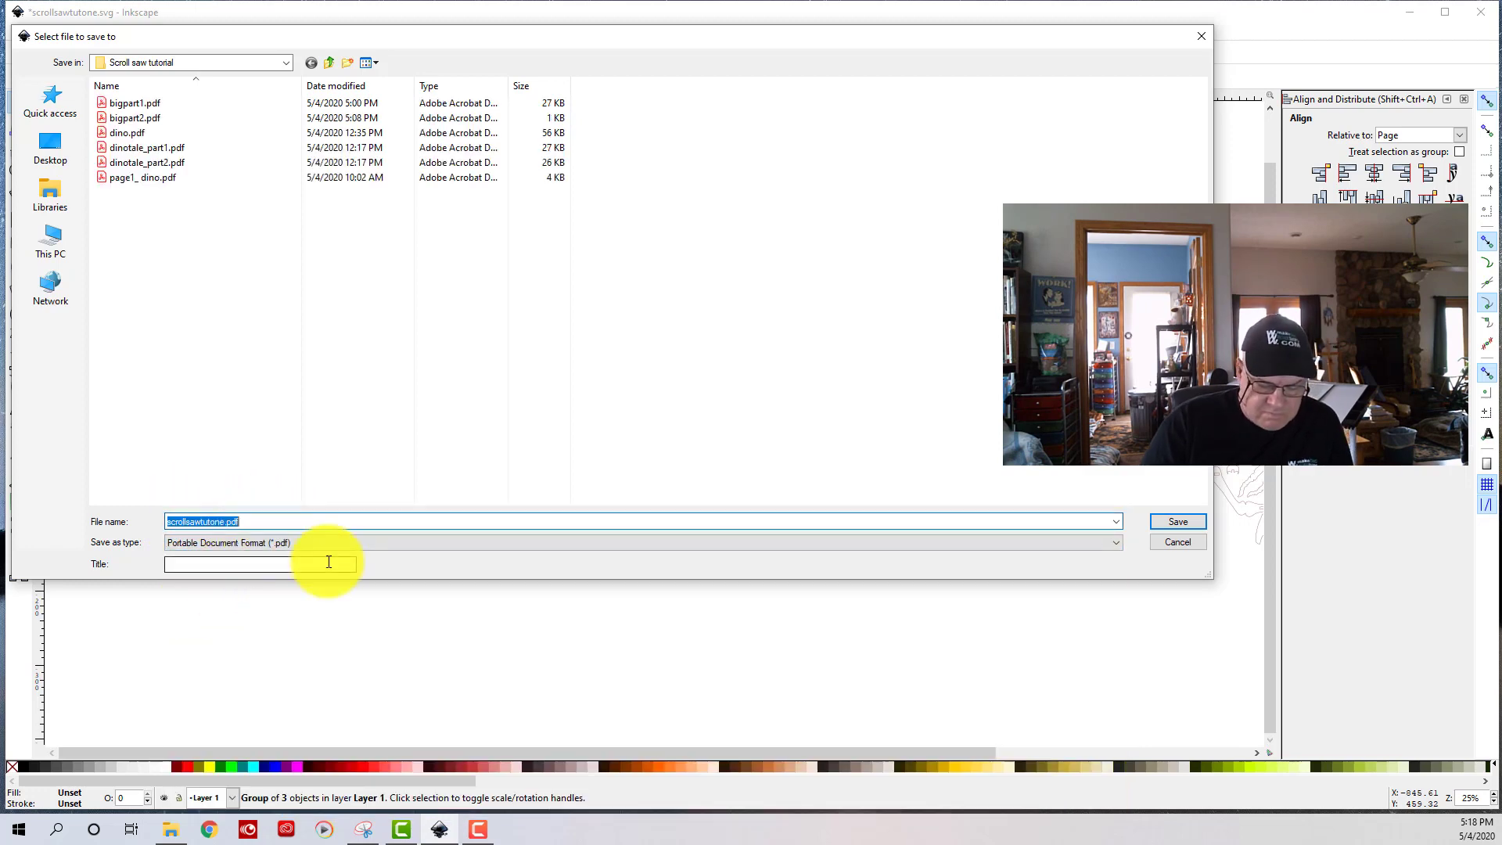
key(BackSpace)
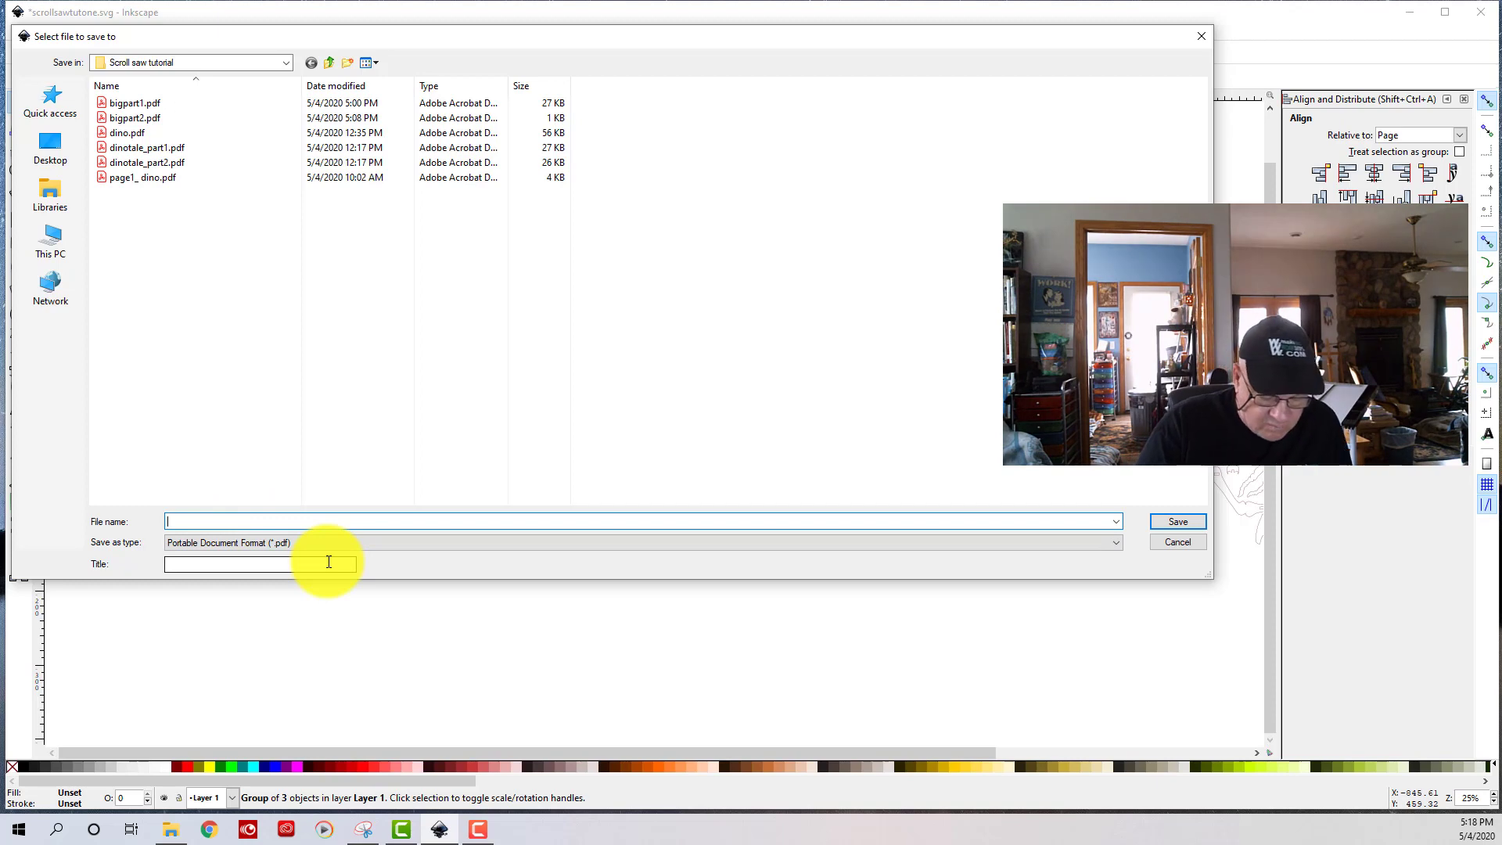
text(big)
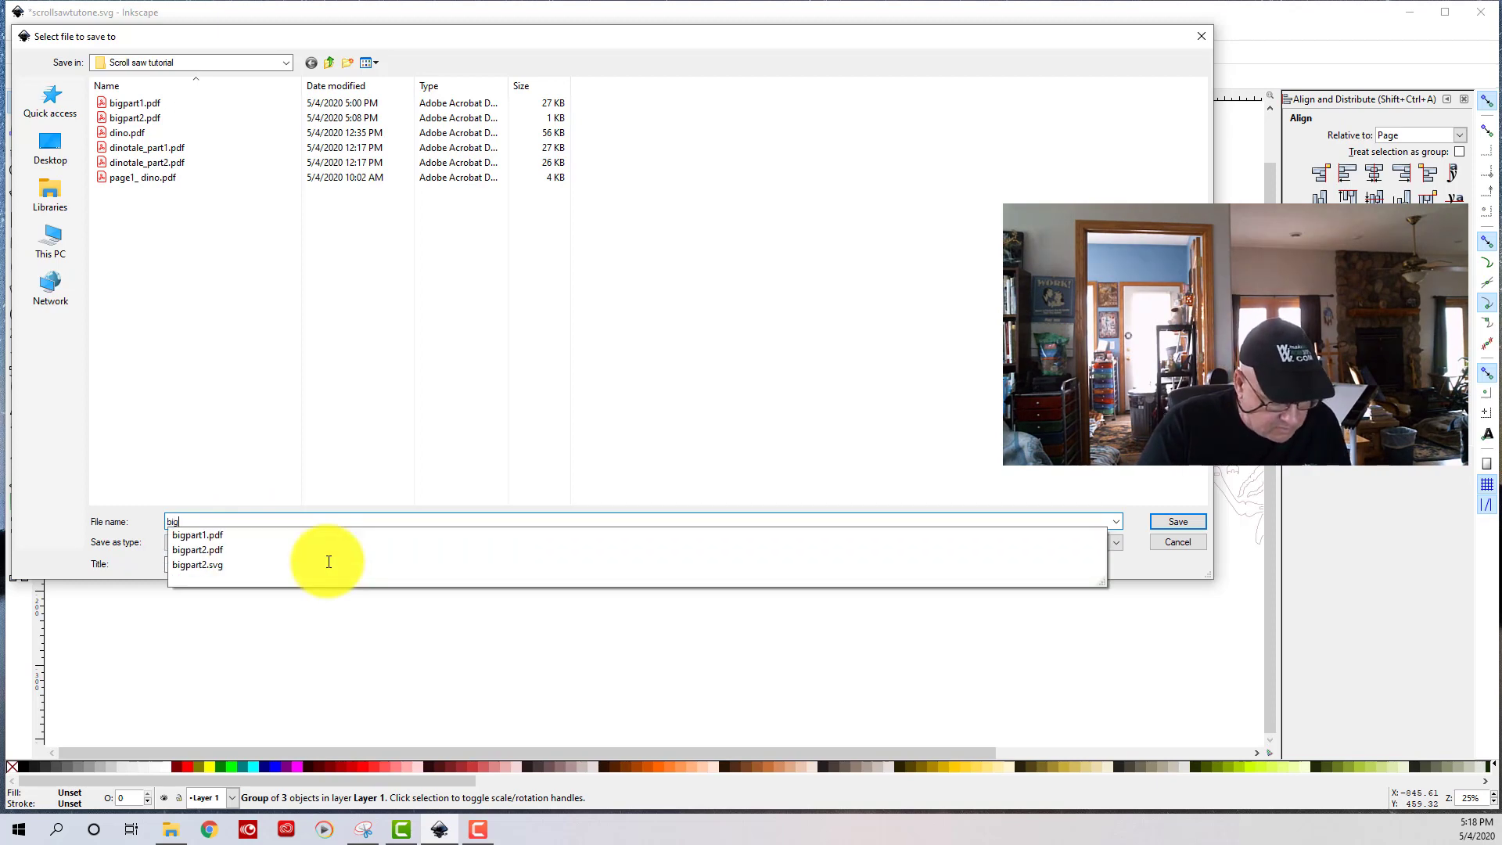
text(part1)
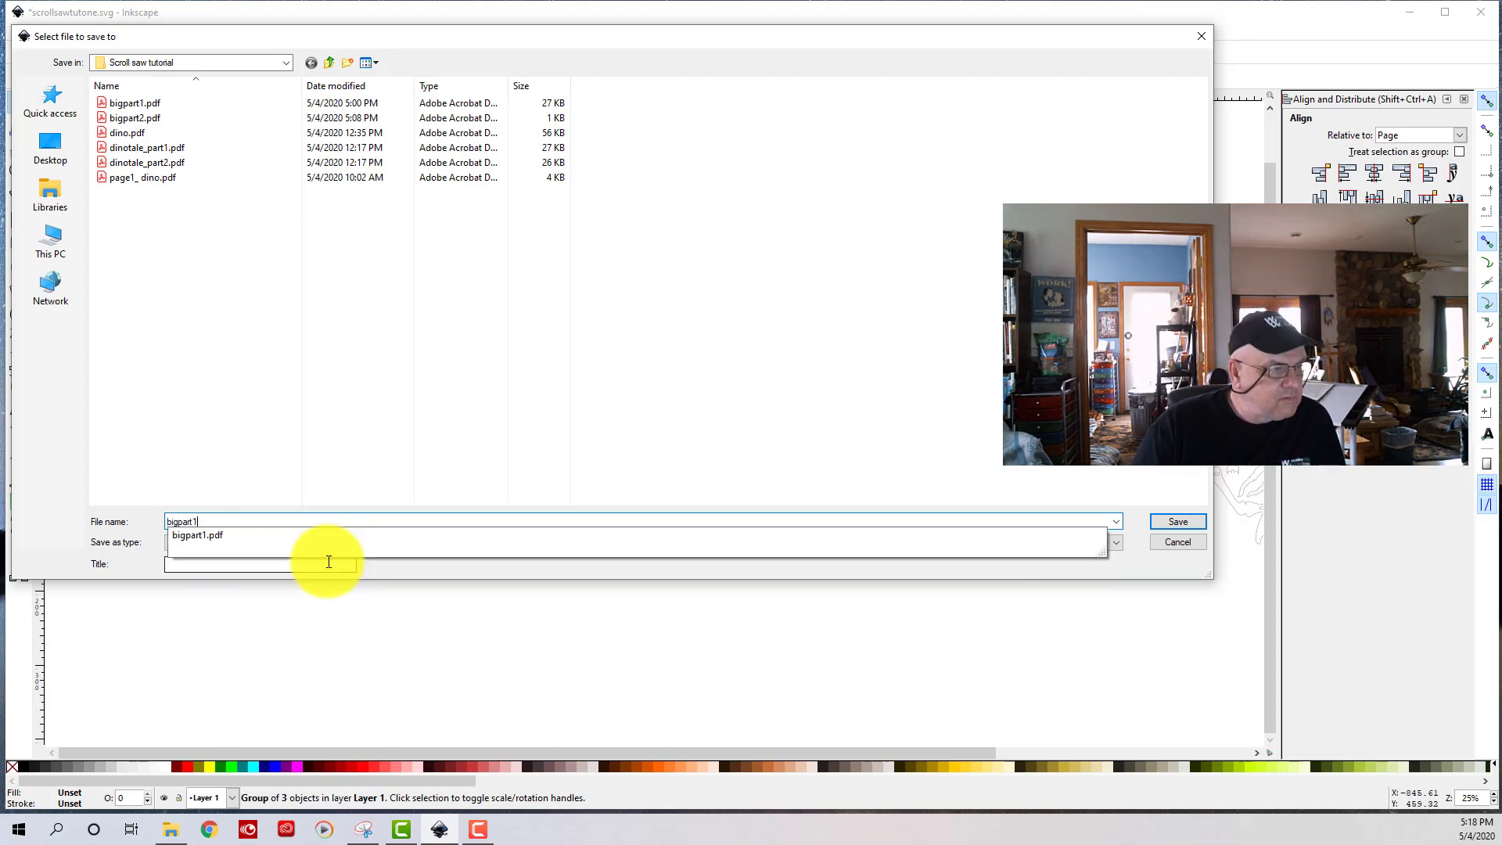
click(1177, 522)
click(862, 542)
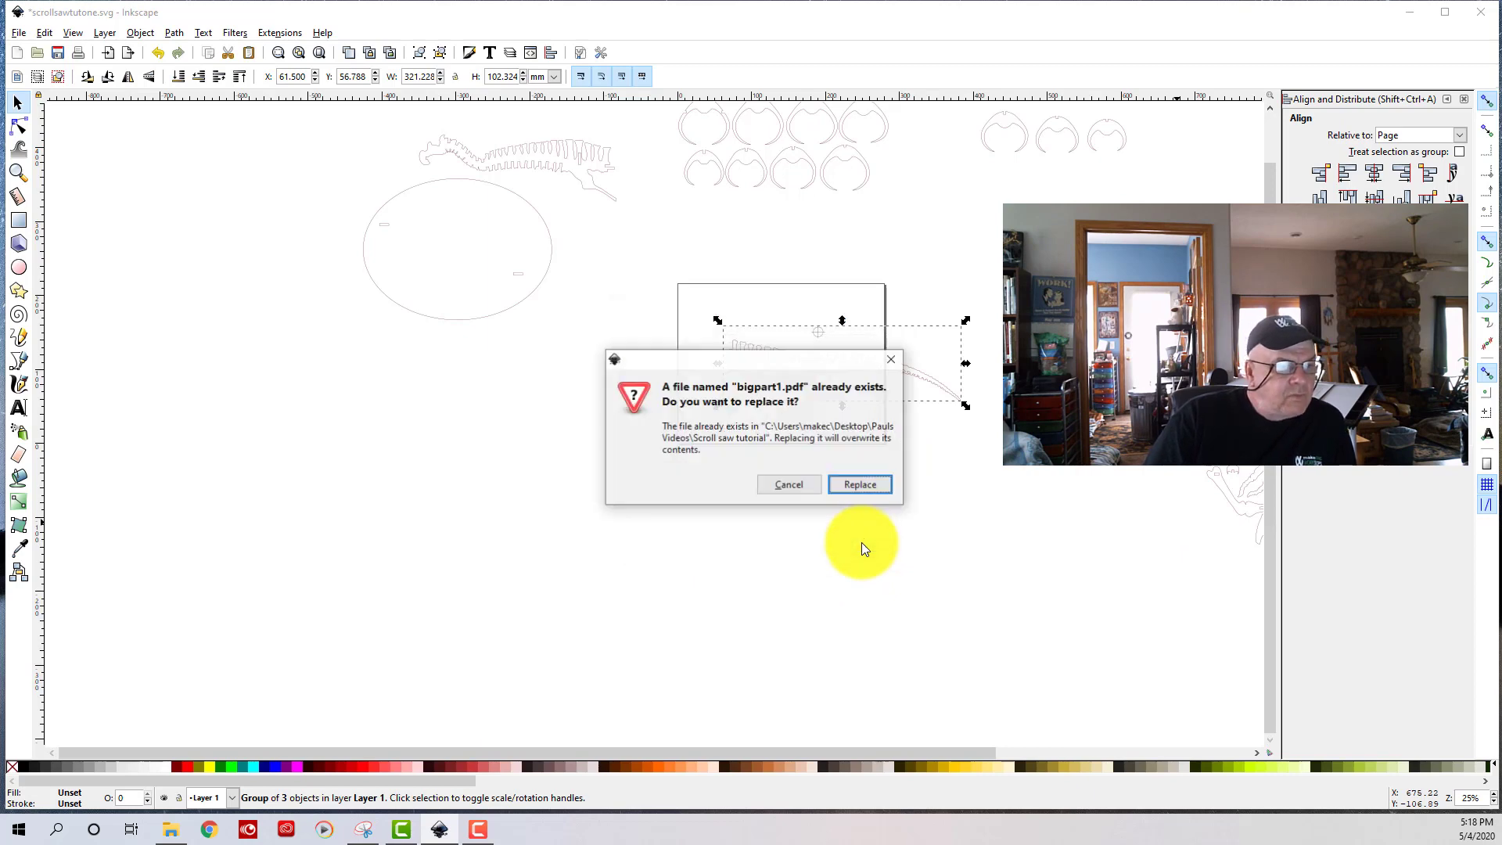
click(862, 486)
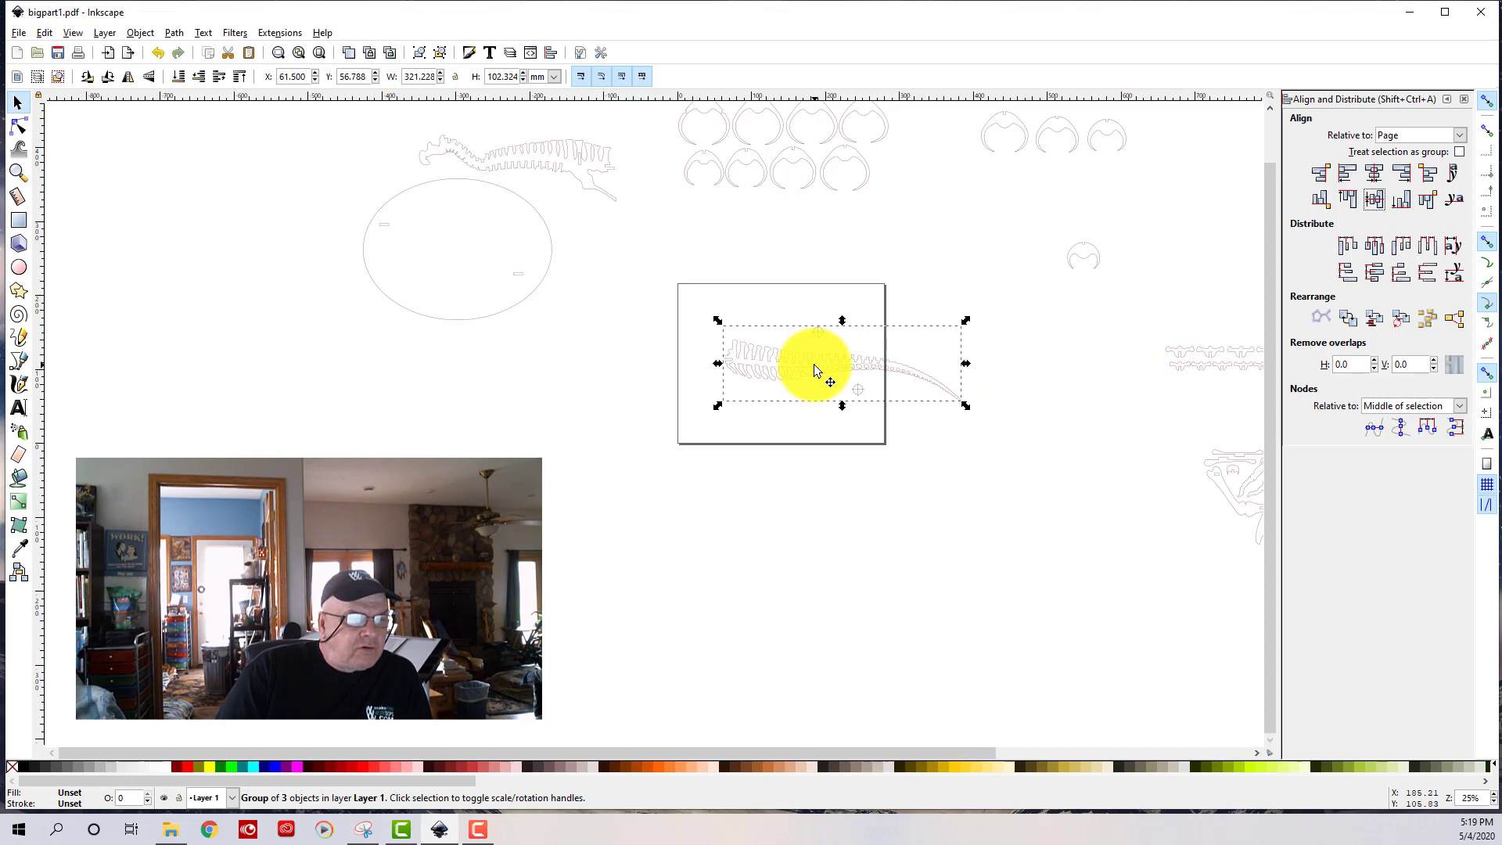
- Move the tail group left so its thin end and both registration marks lie on the page, and center it vertically on the page
drag(813, 364, 682, 360)
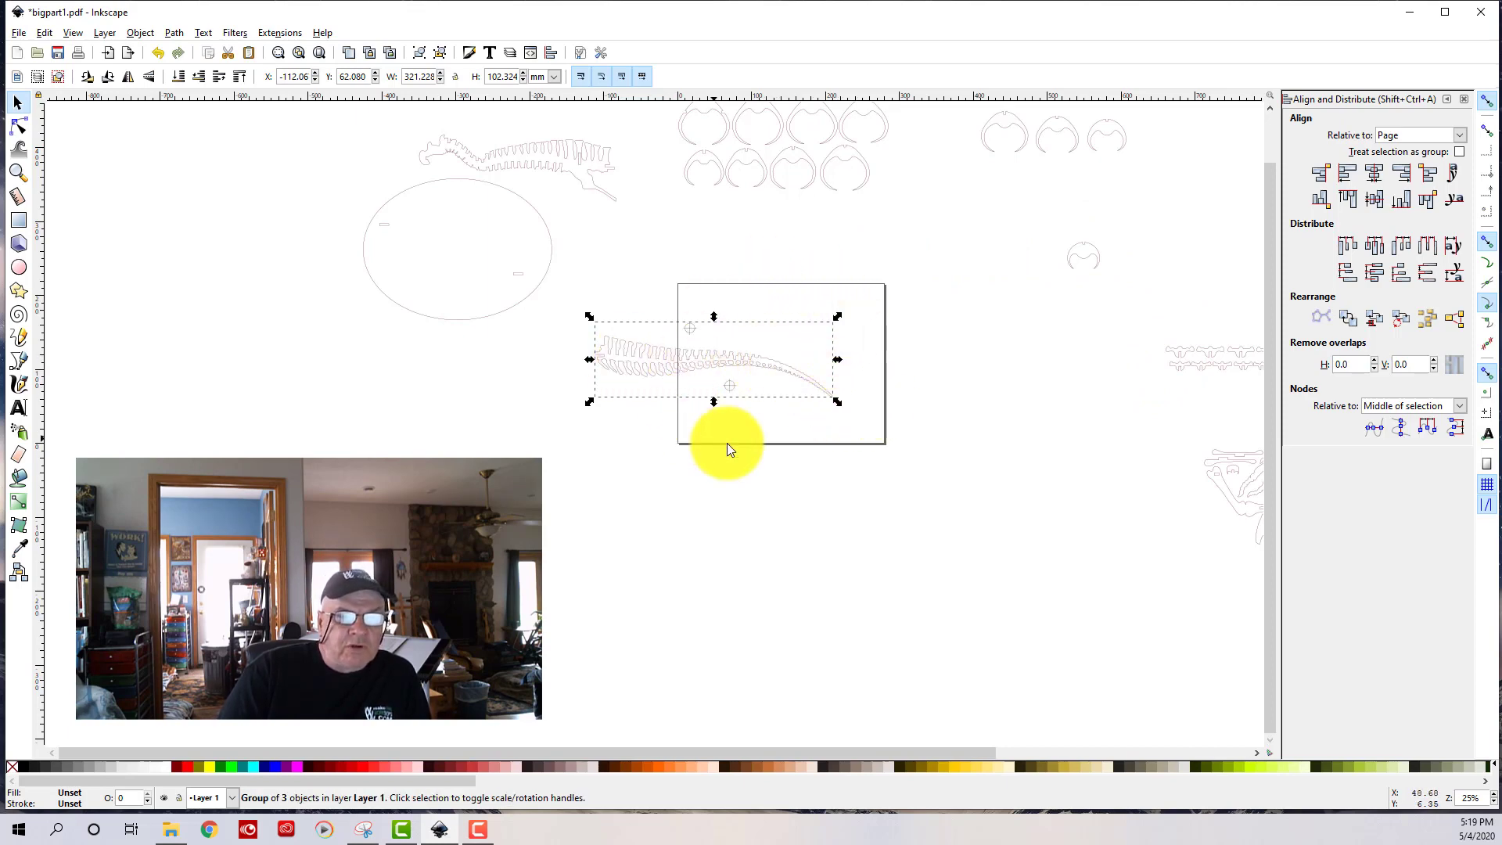
click(1375, 198)
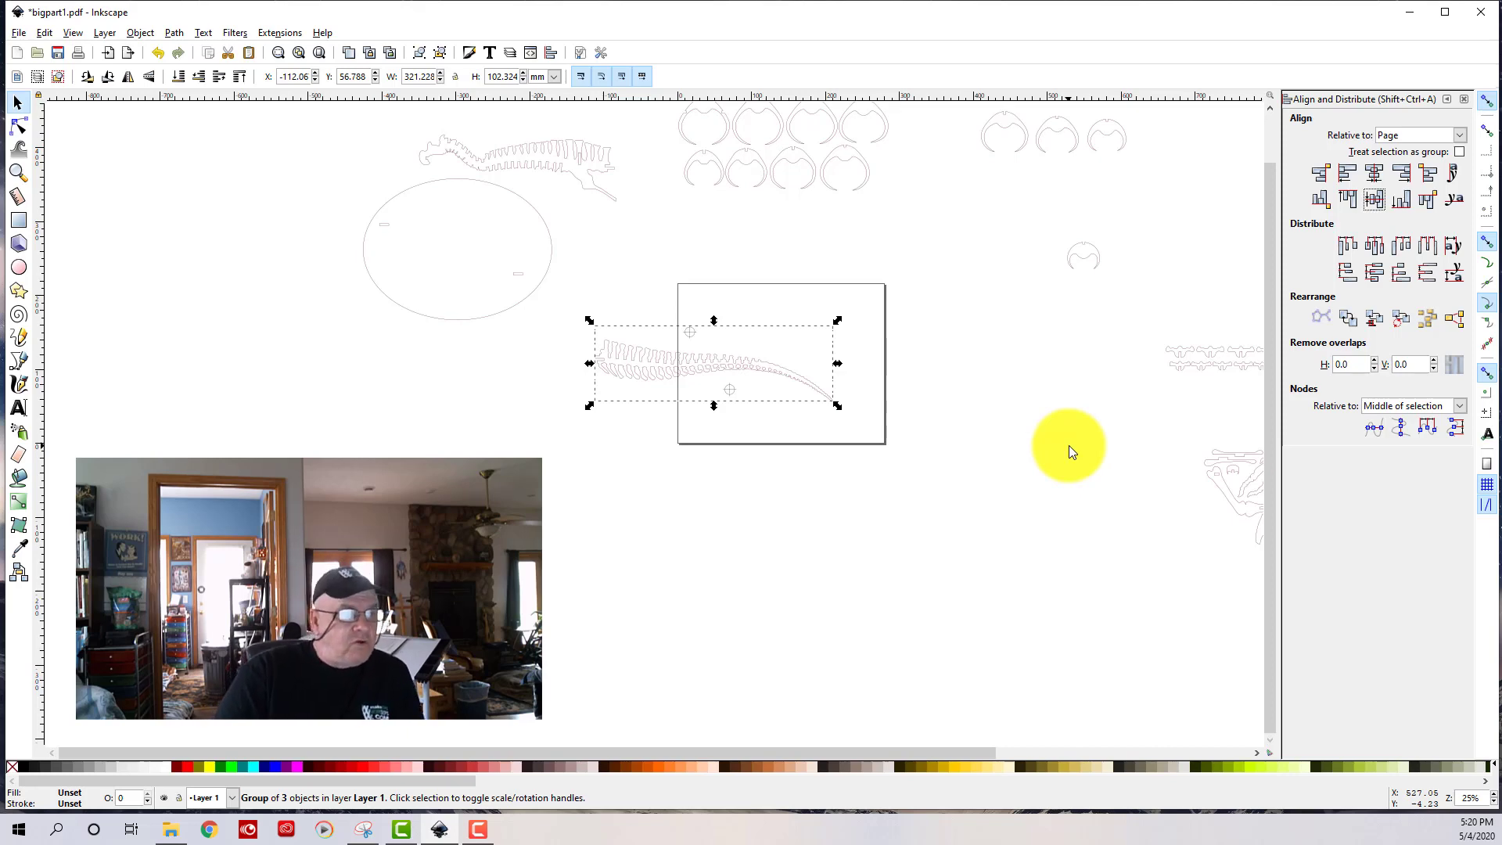
- Save the document as a PDF named bigpart2 in the Scroll saw tutorial folder, replacing the existing file
click(18, 32)
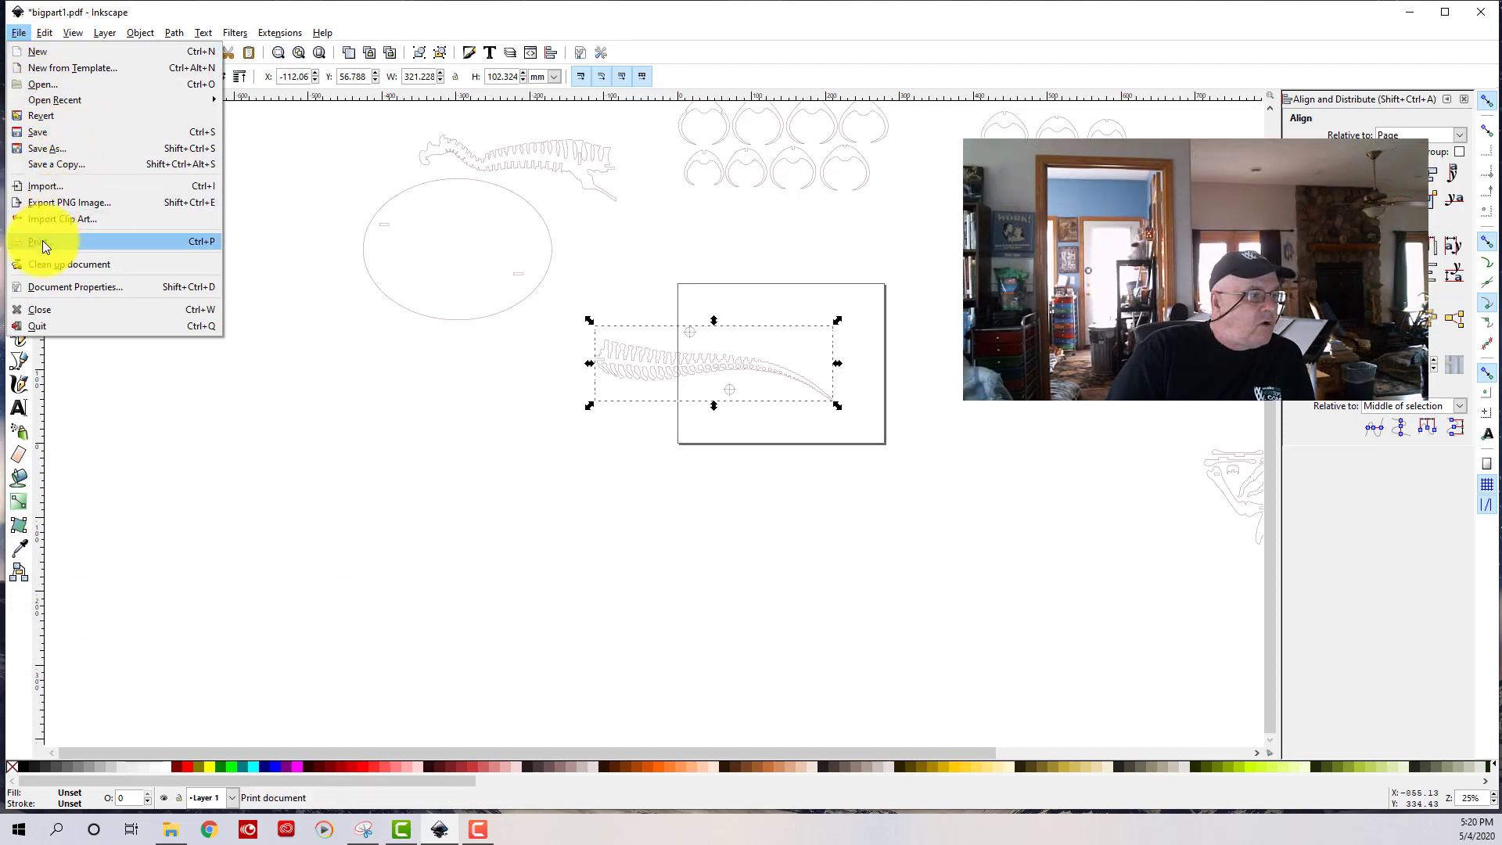
click(54, 148)
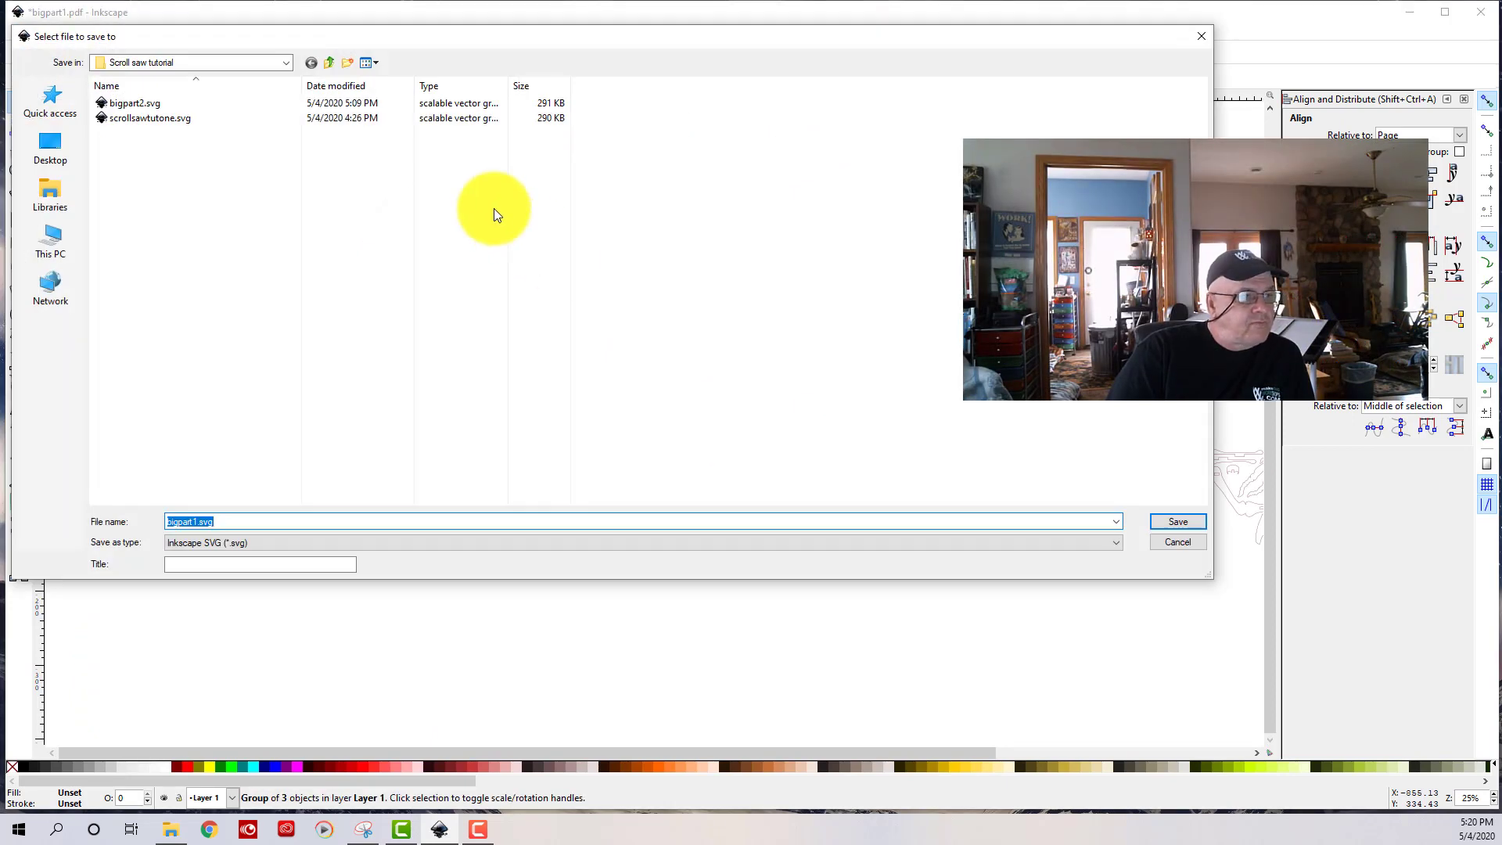
click(1116, 545)
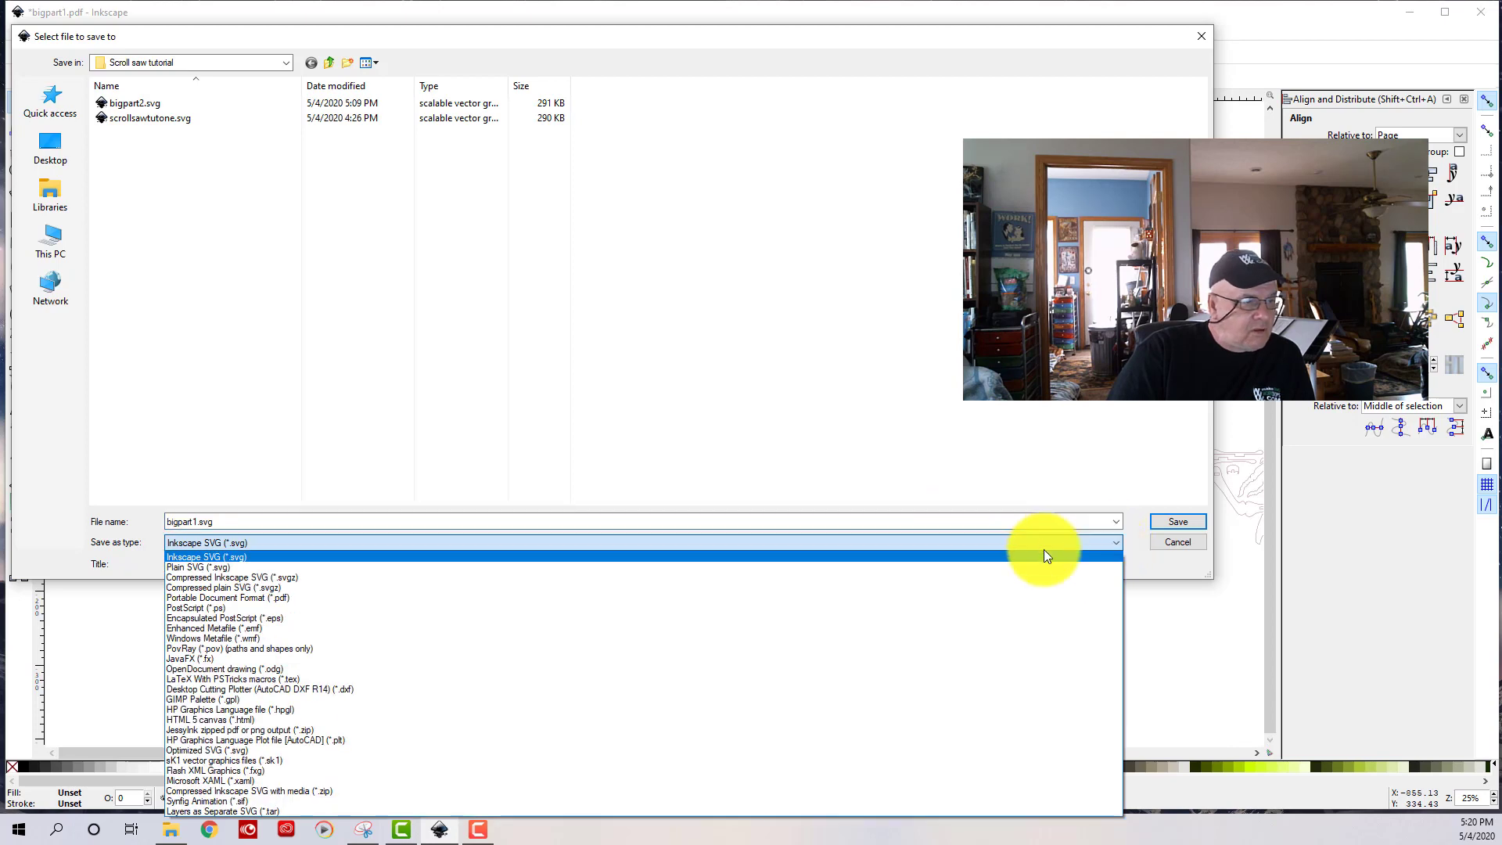
click(210, 598)
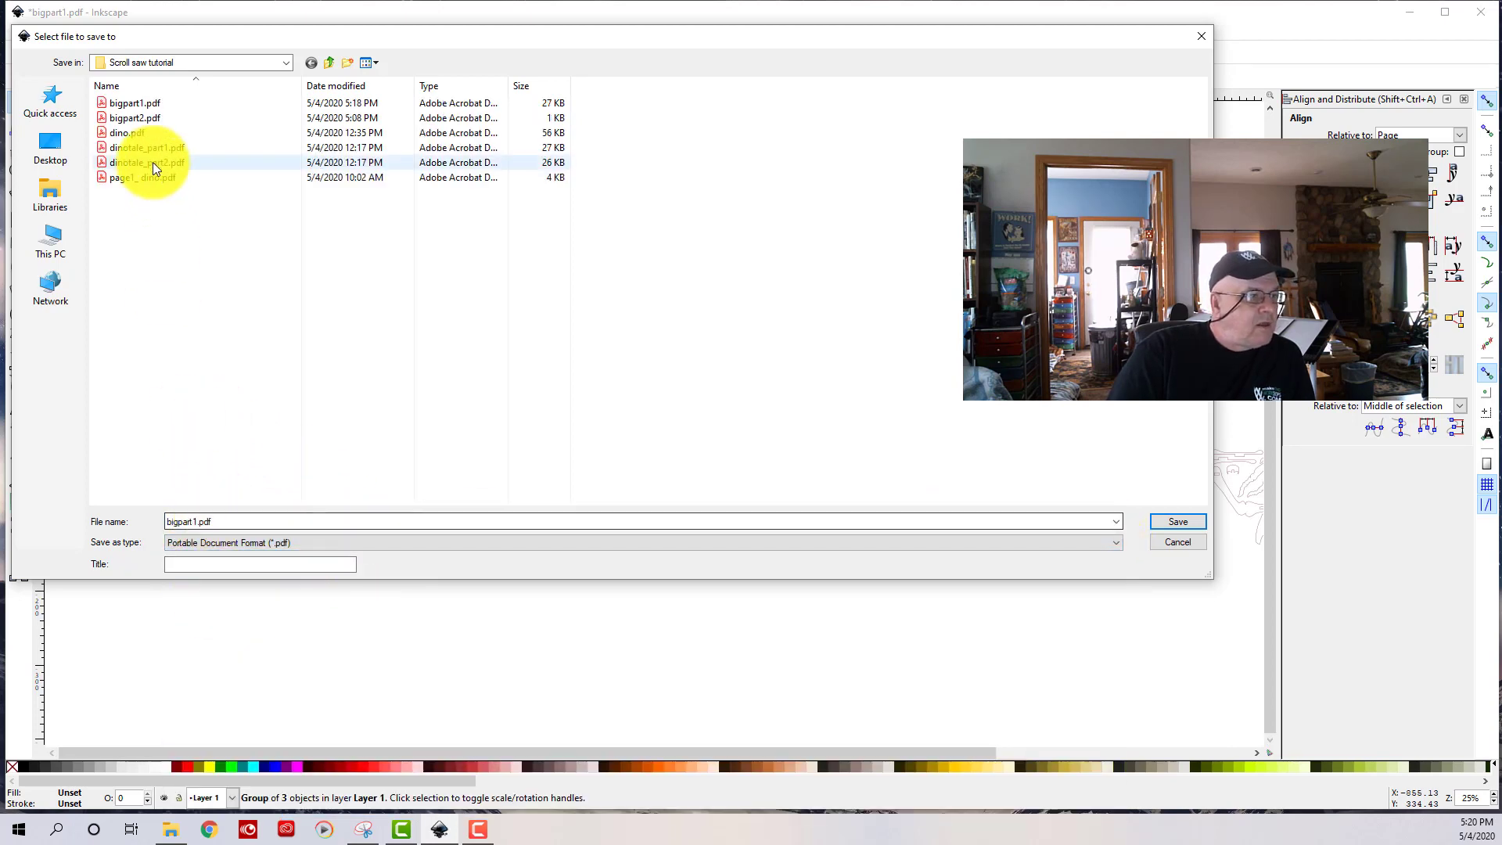
click(126, 117)
click(1175, 520)
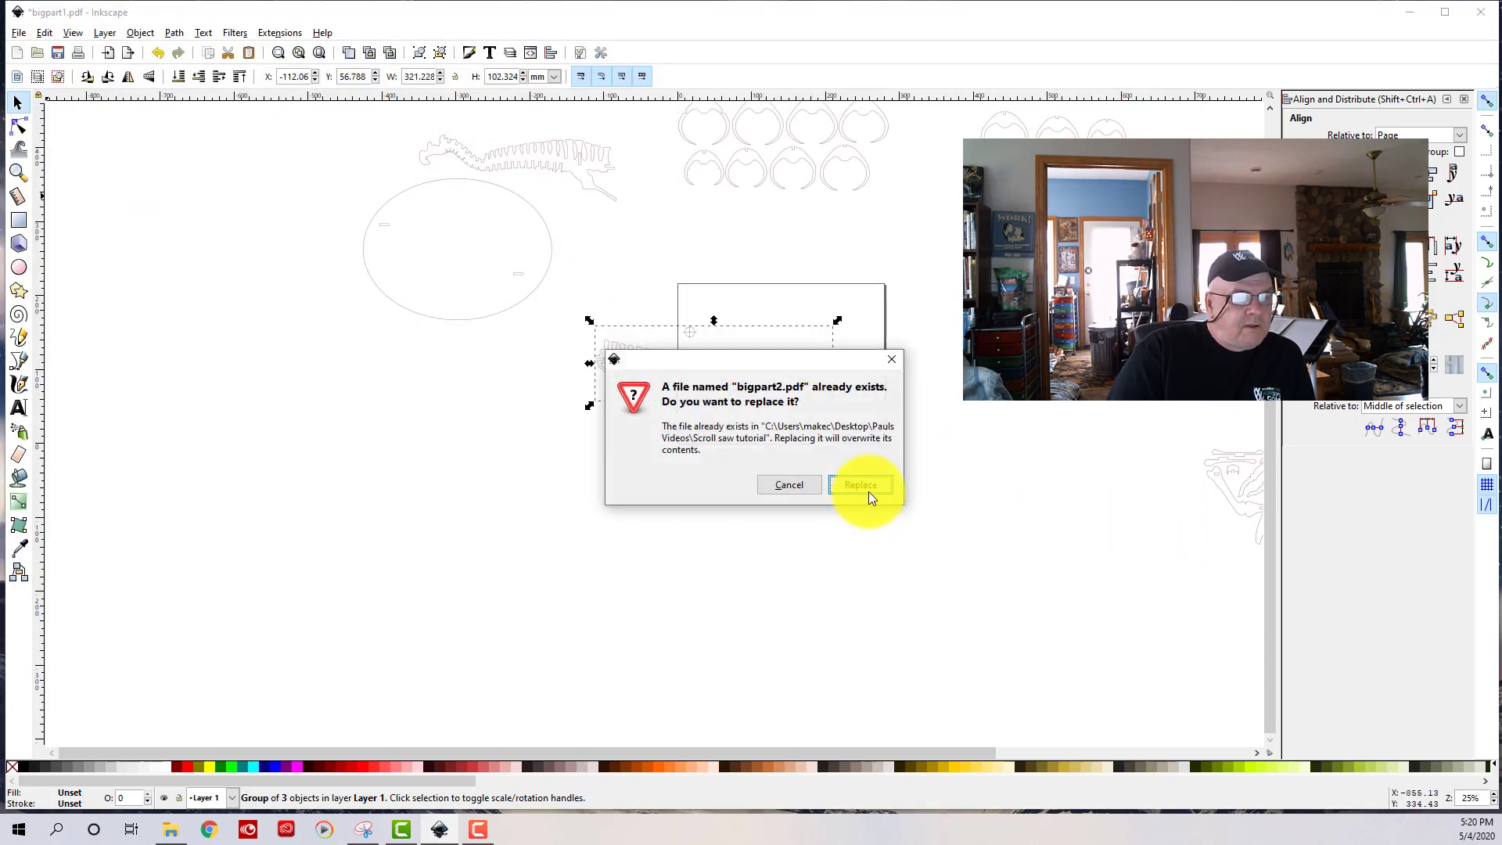
click(861, 486)
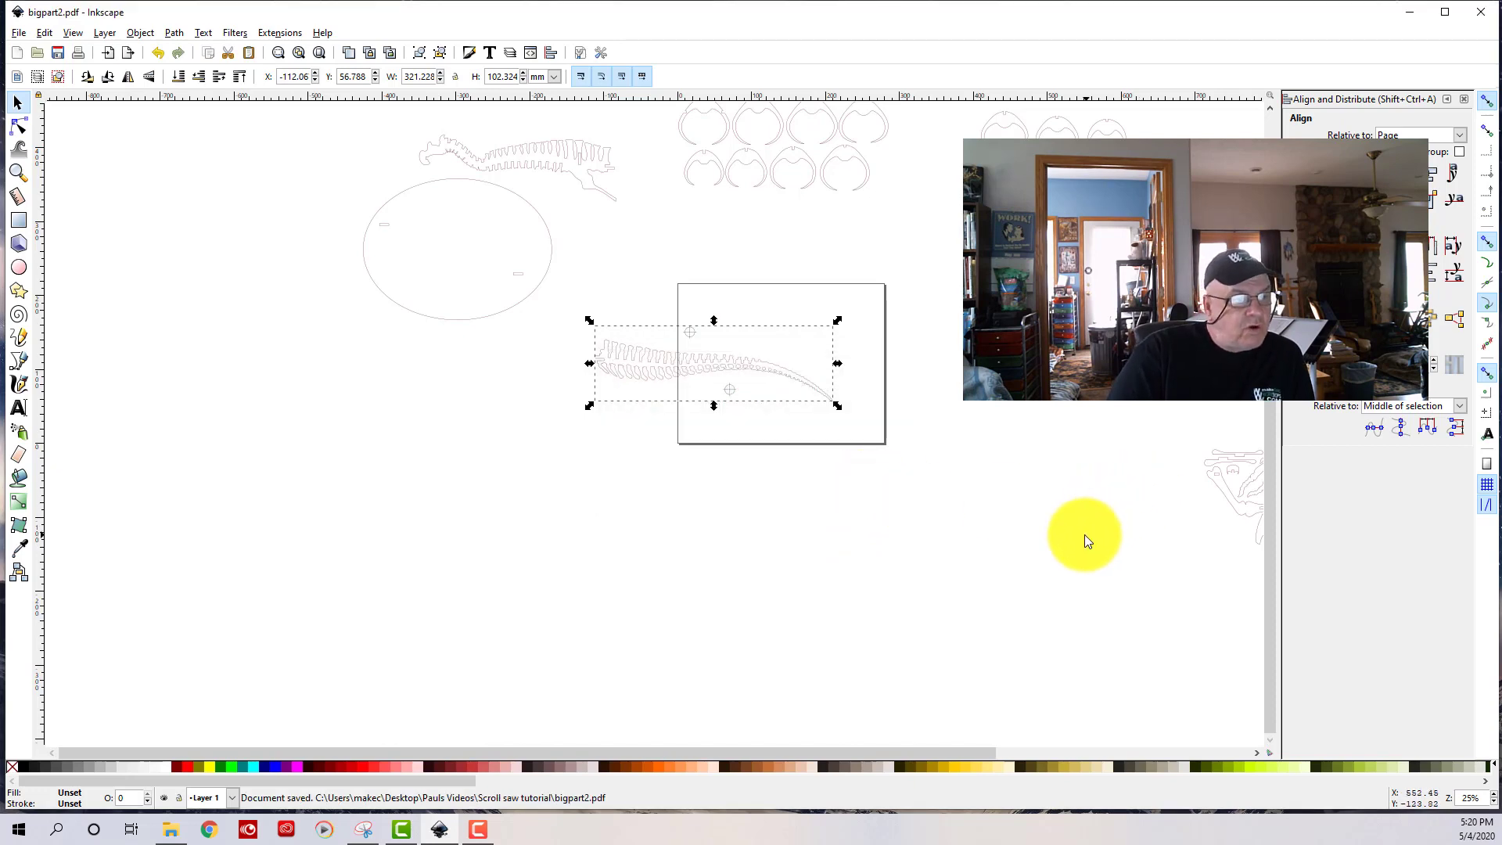
click(997, 495)
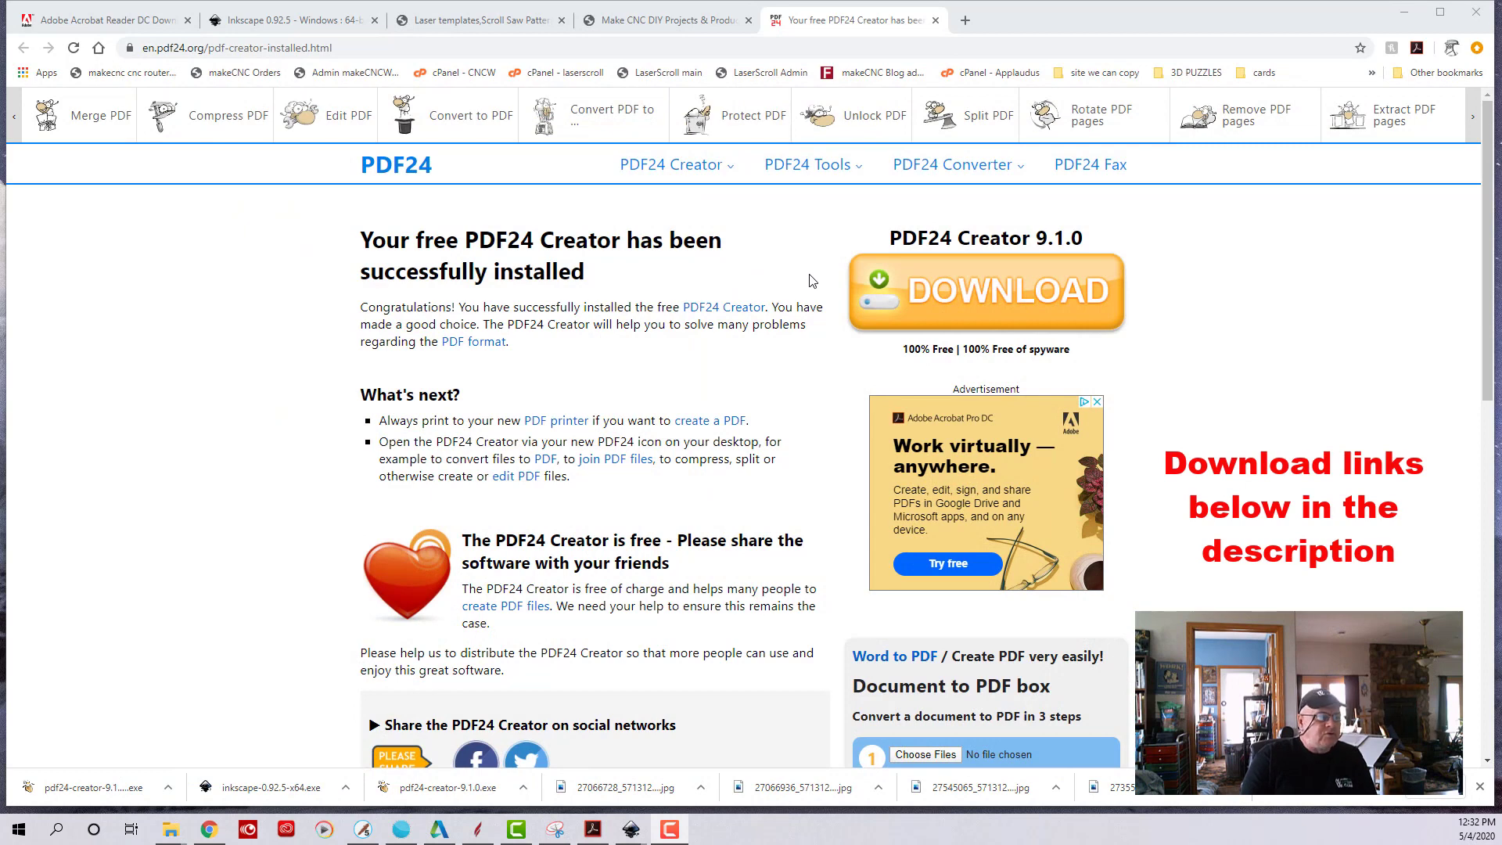
- Download the private-use version of PDF24 Creator 9.1.0 from the PDF24 website and save the installer to the Desktop
click(977, 293)
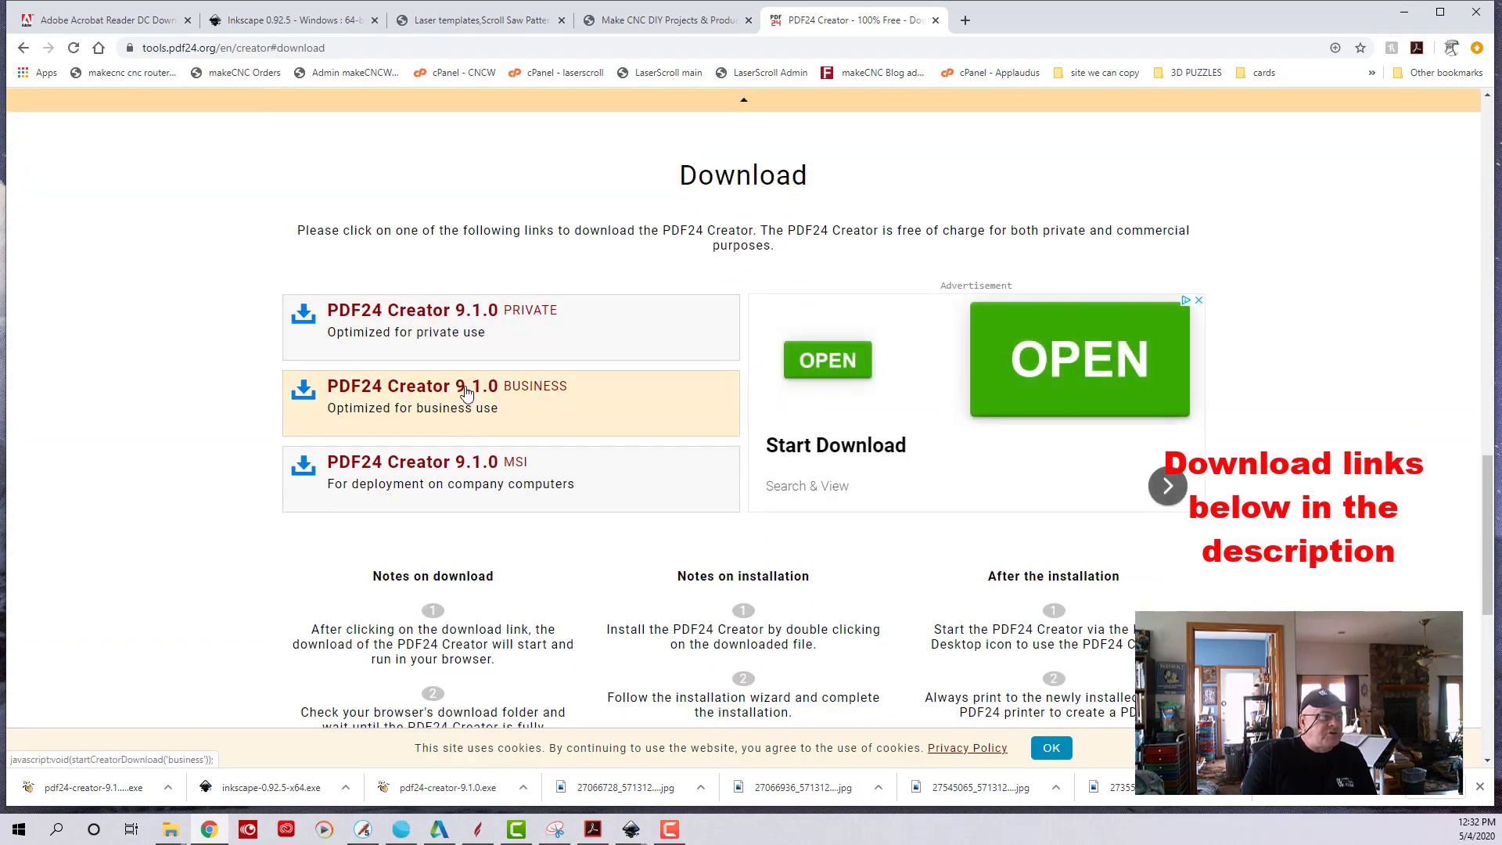
click(422, 319)
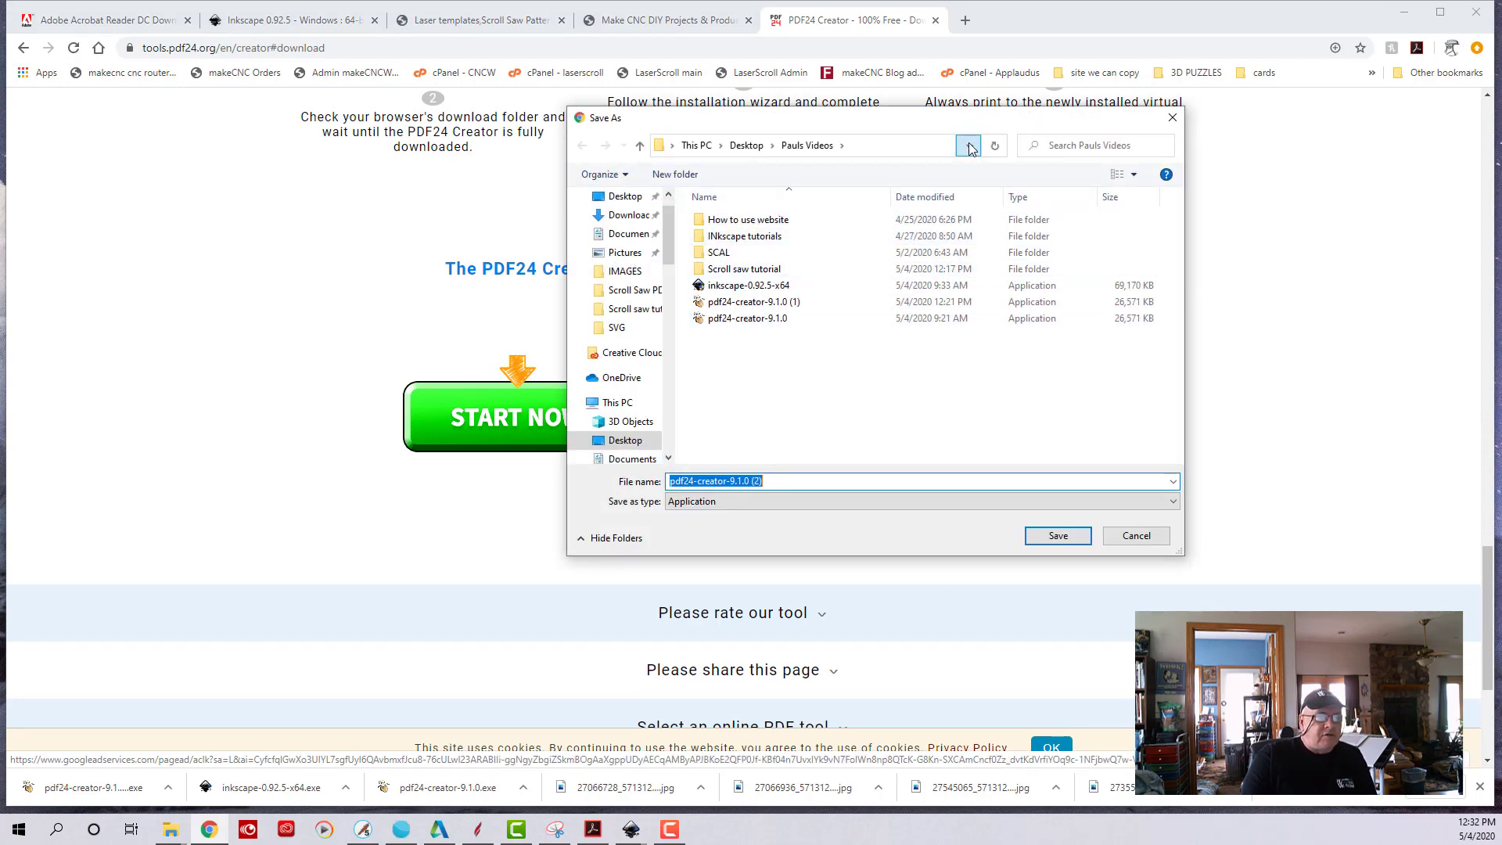
click(968, 146)
click(614, 205)
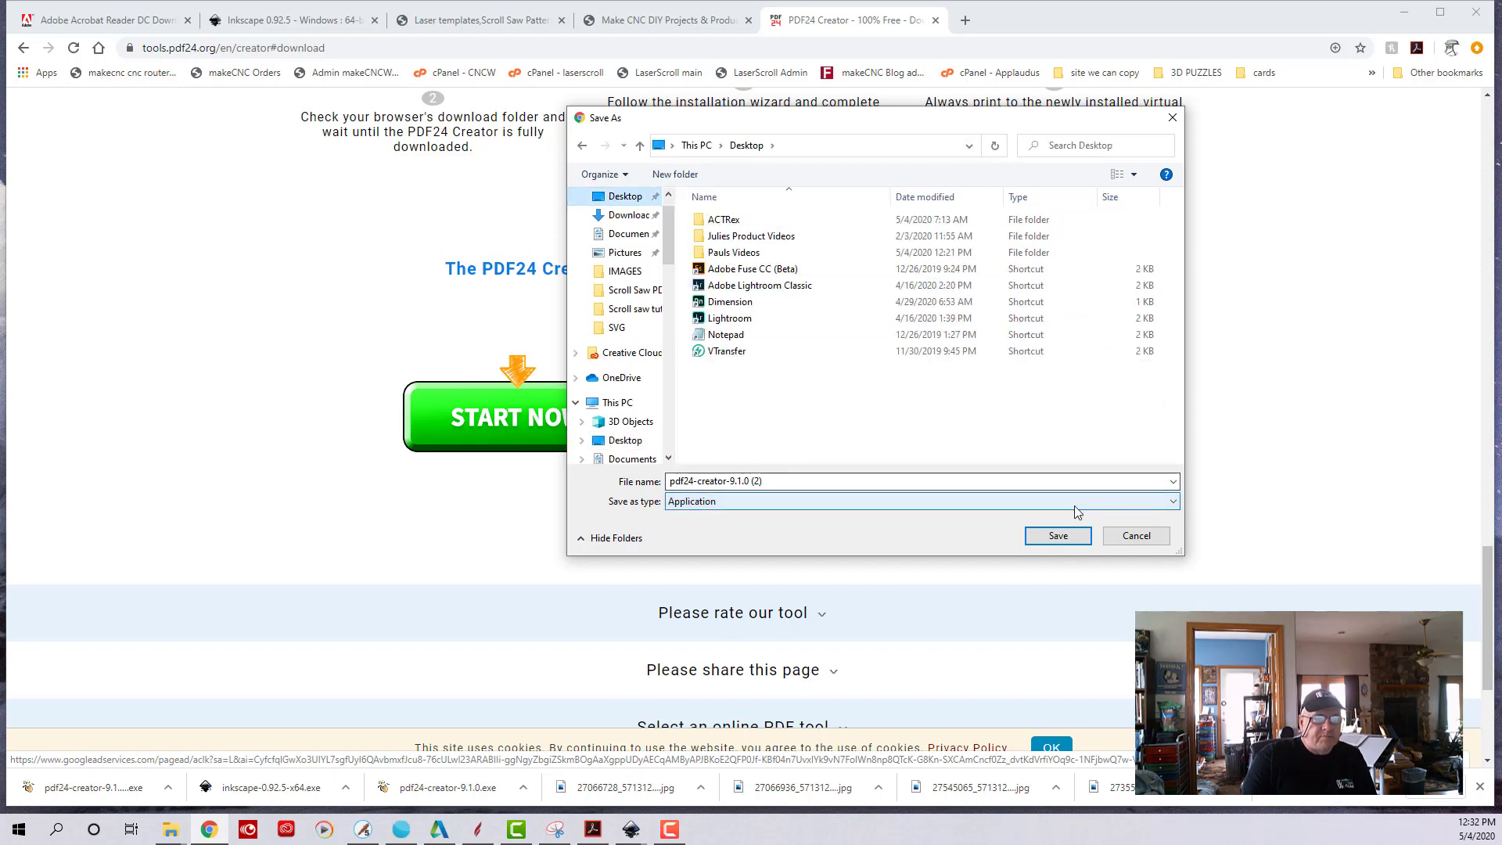
click(1058, 536)
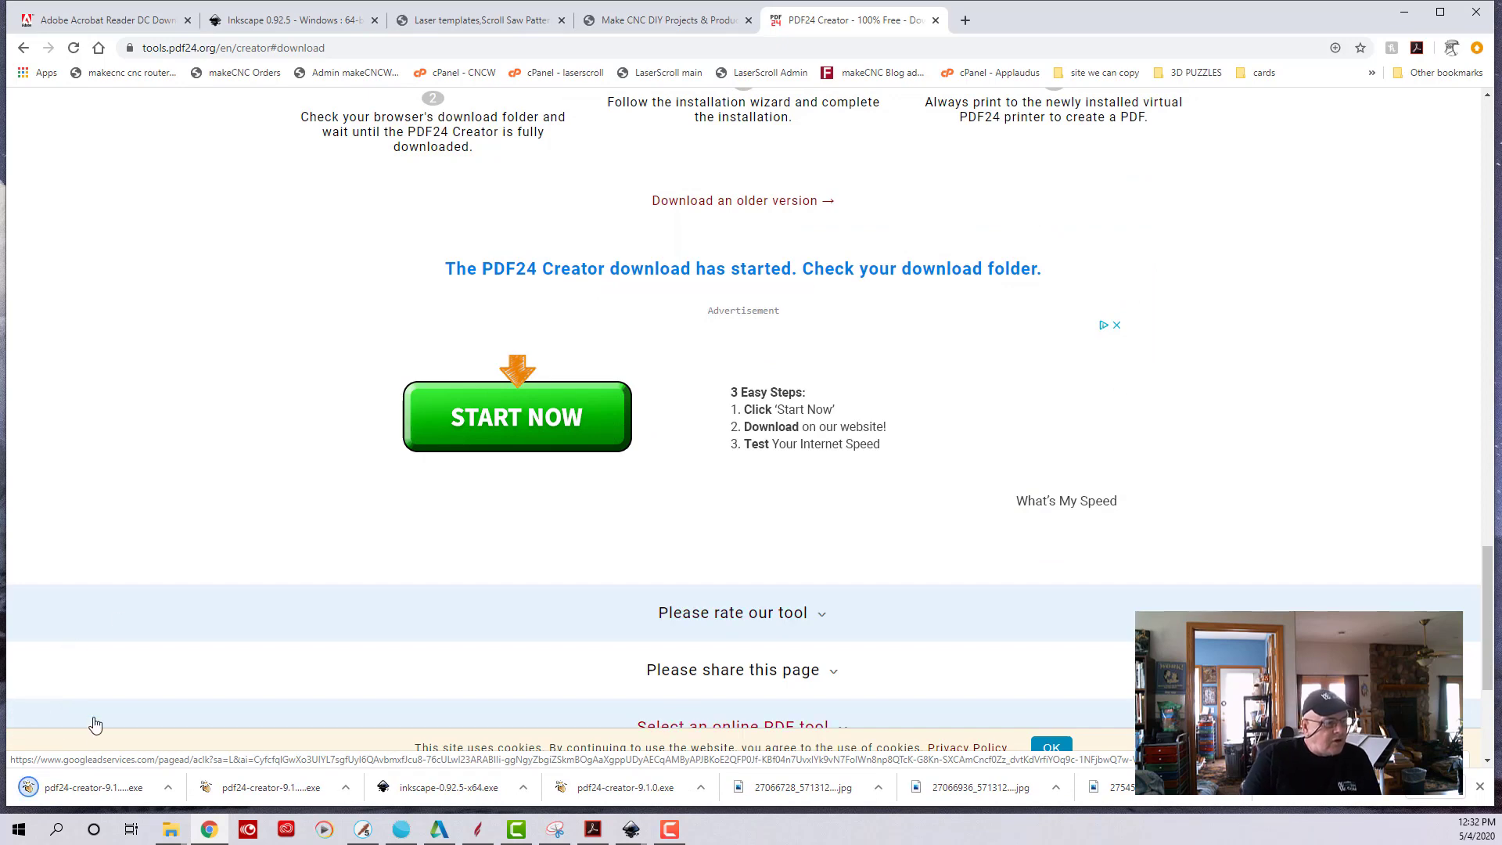
- Launch the downloaded PDF24 Creator installer, accept the license agreement, and keep the default components and PDF reader registration
click(64, 792)
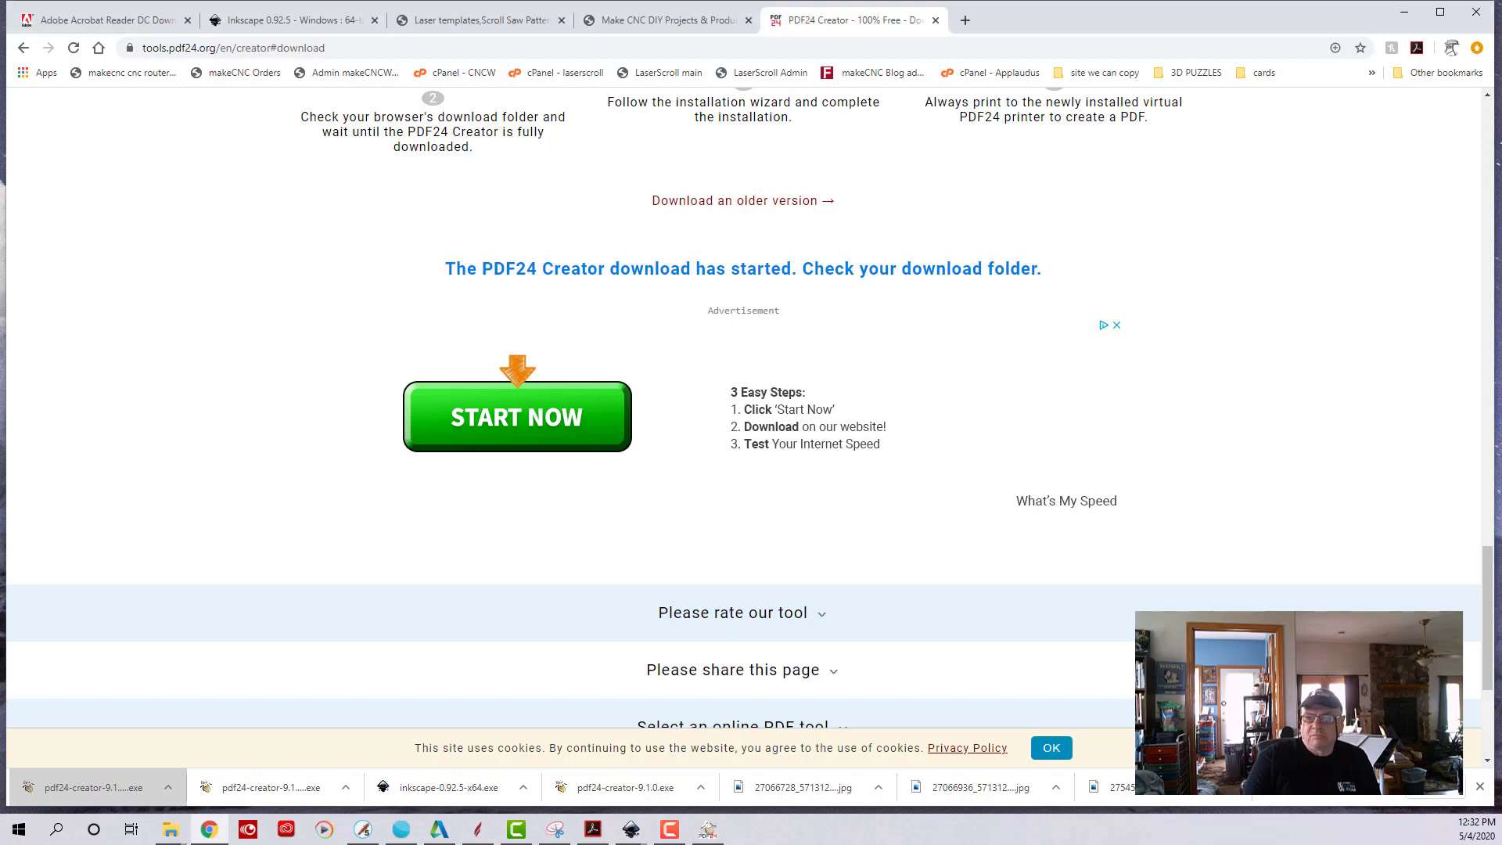
drag(664, 212, 757, 240)
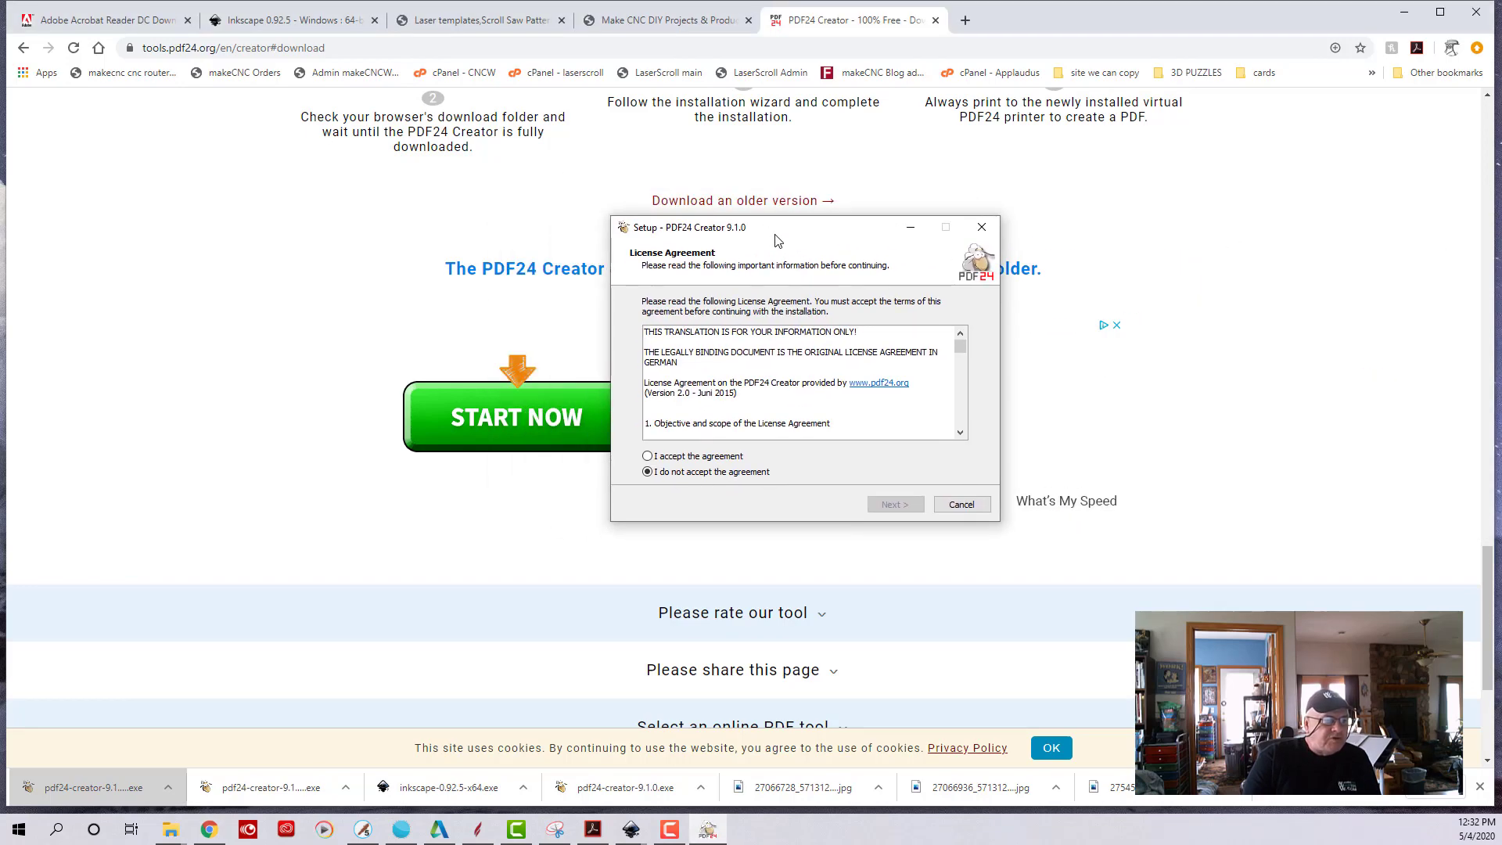
click(646, 455)
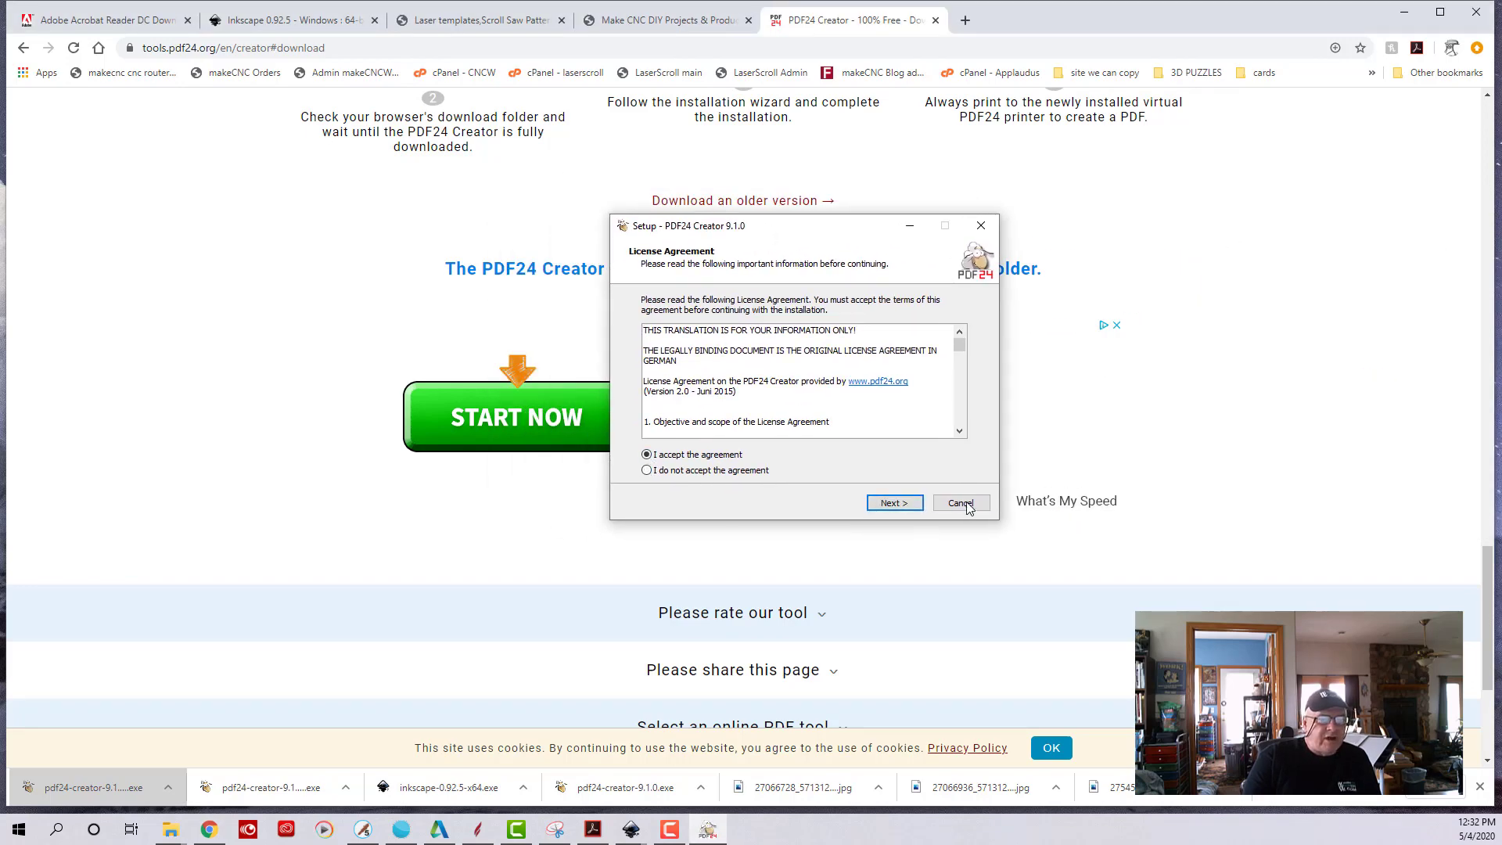
click(895, 503)
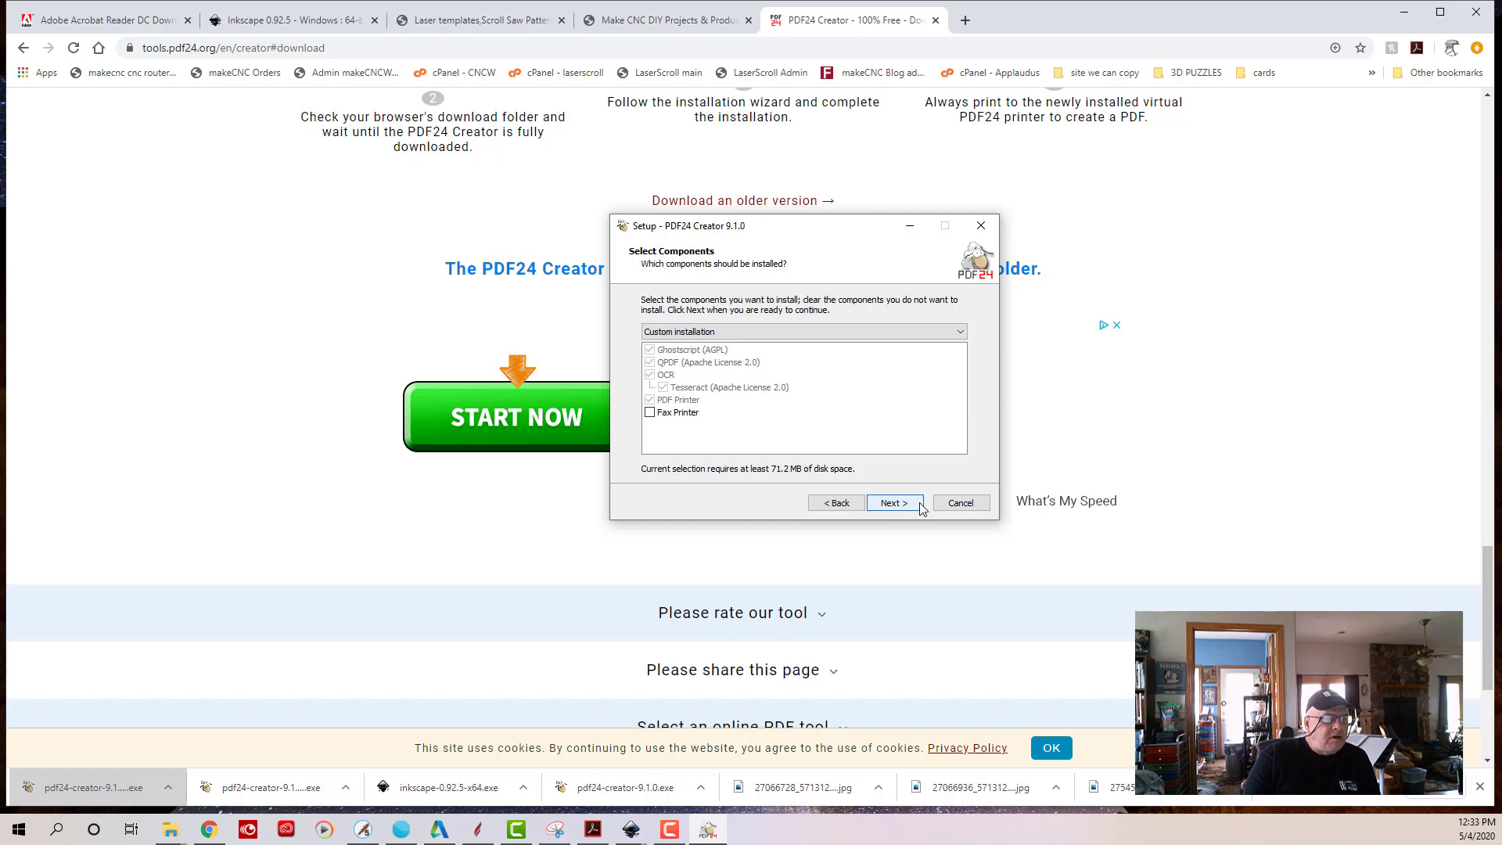
click(894, 505)
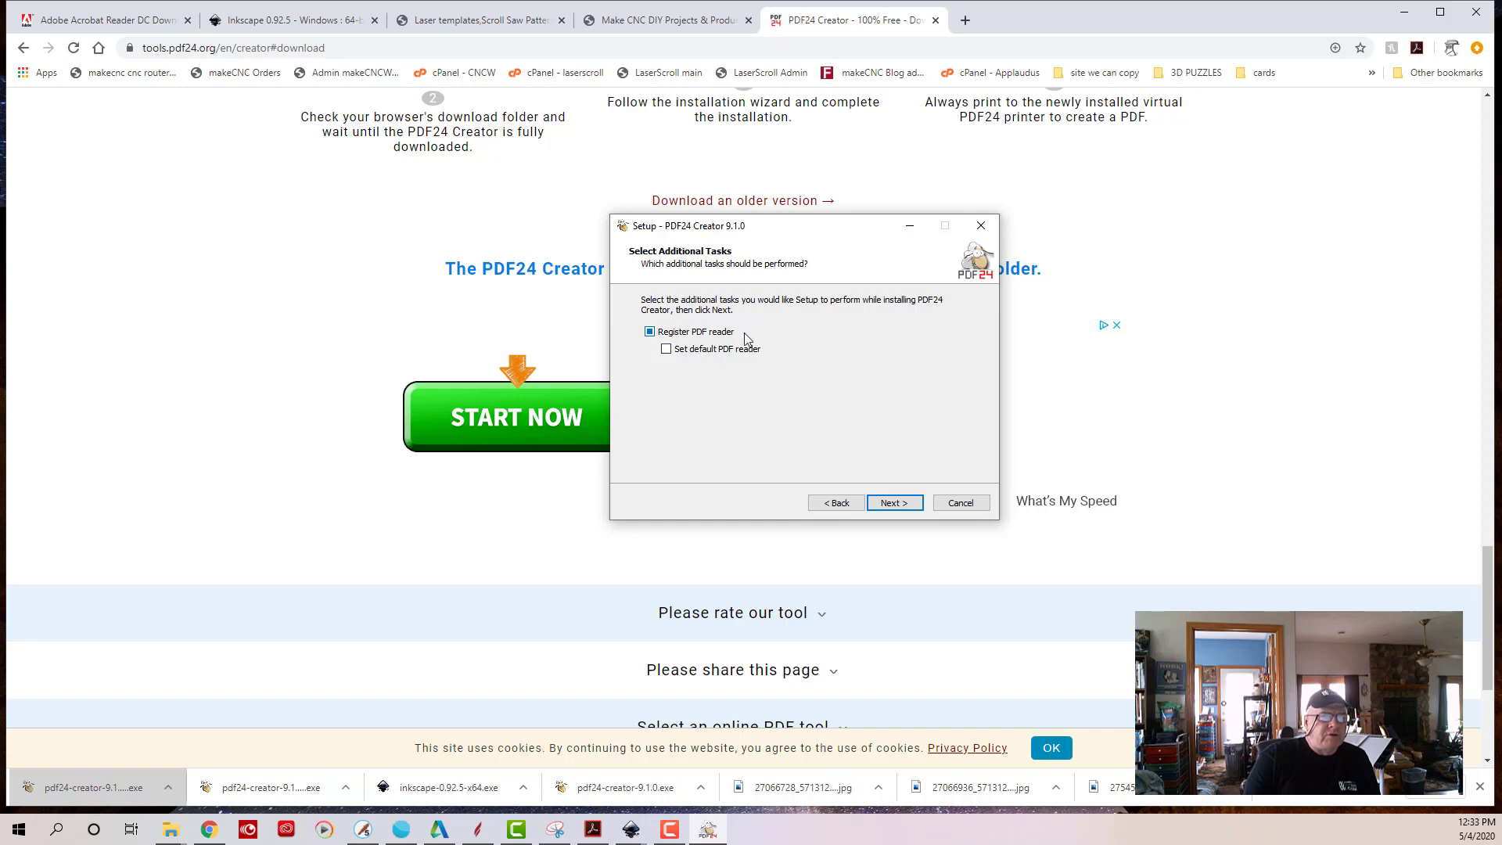
click(895, 503)
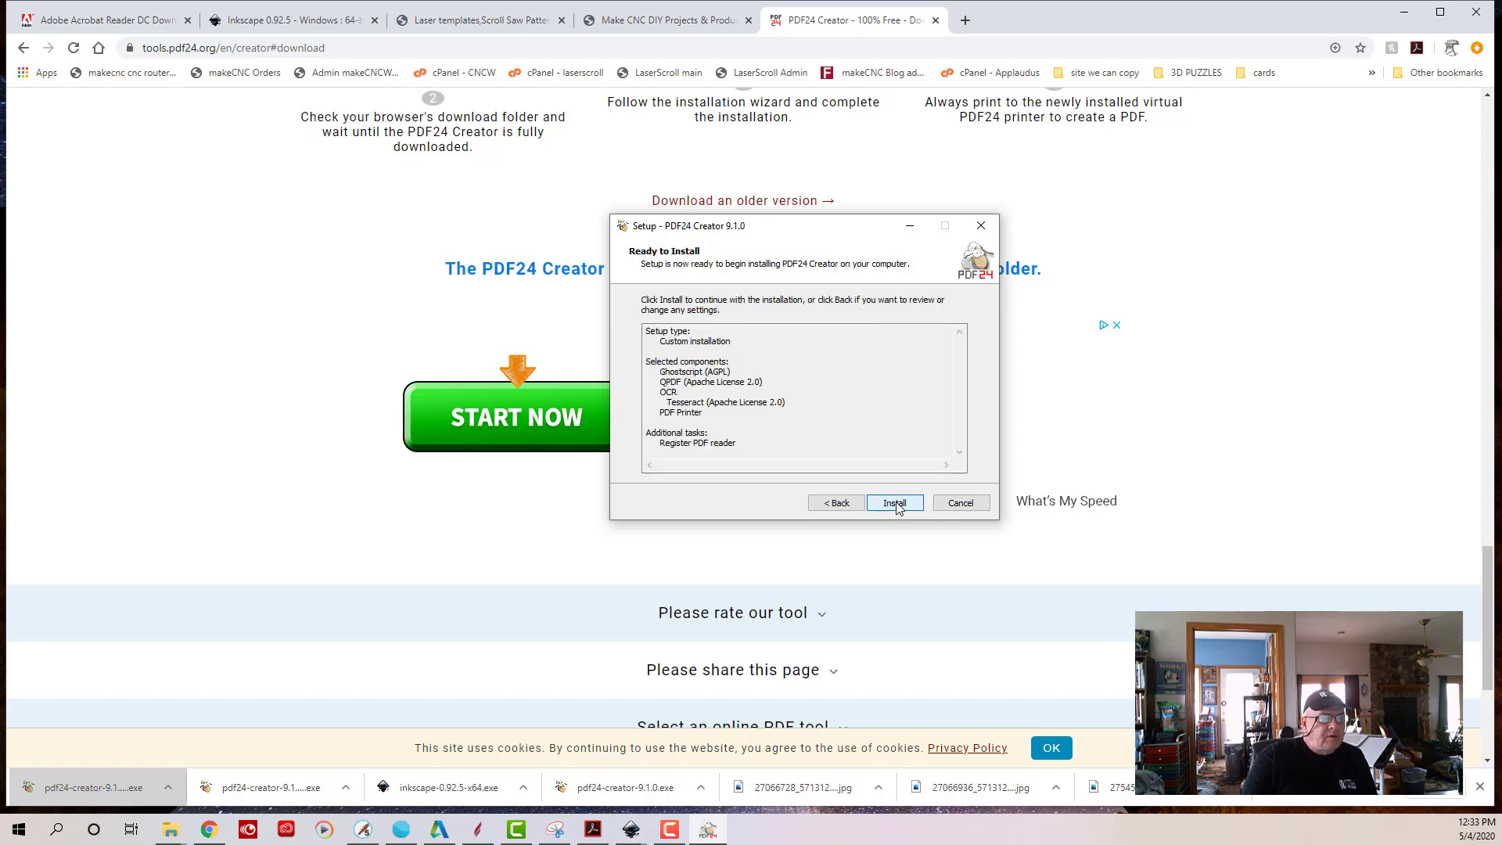
- Install PDF24 Creator with running applications closed automatically, skip the account setup, and finish with Run PDF24 enabled
click(896, 505)
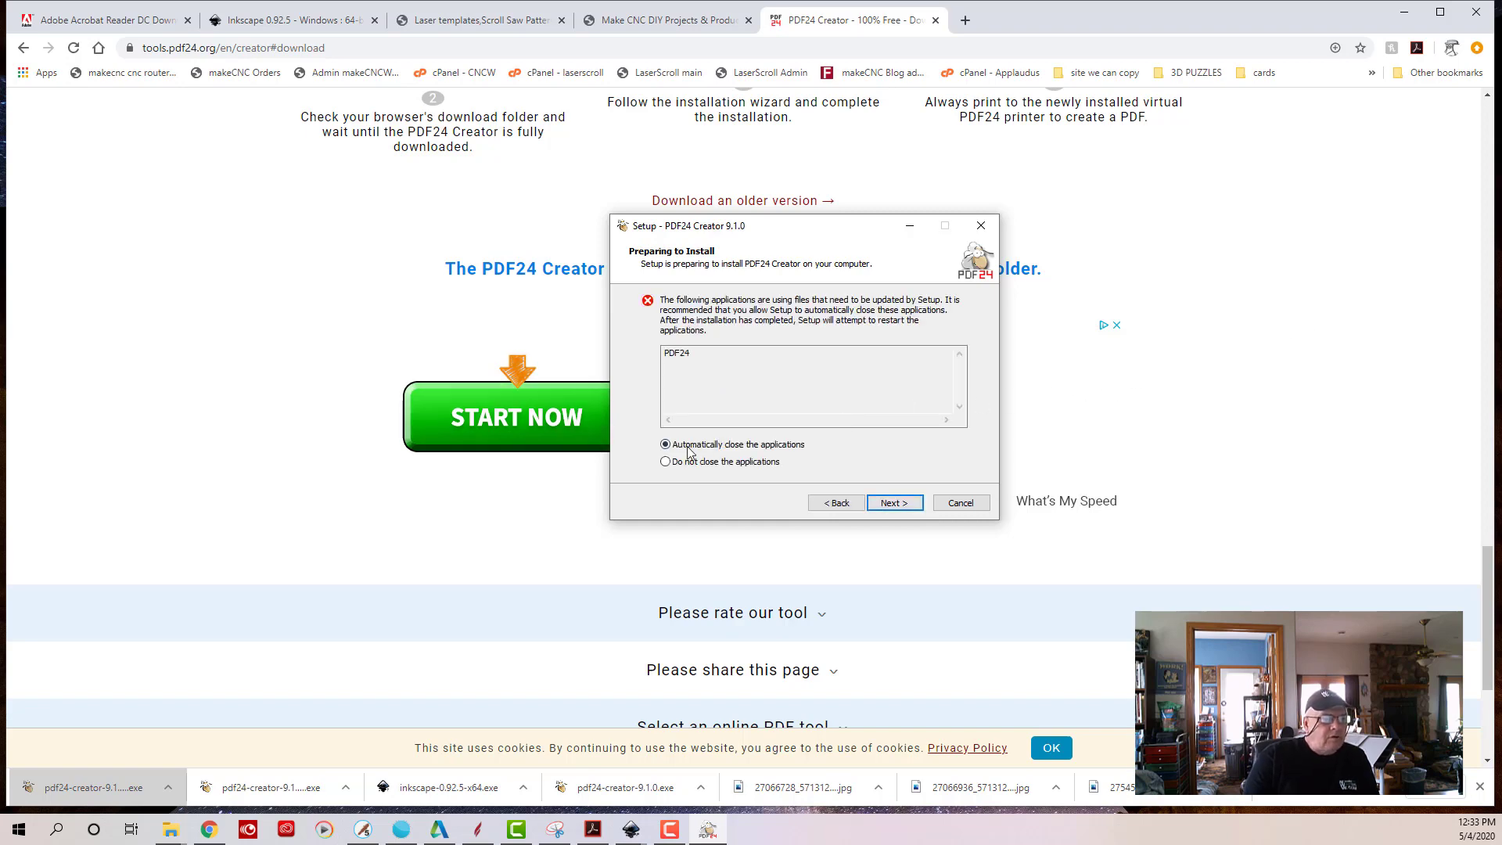
click(894, 503)
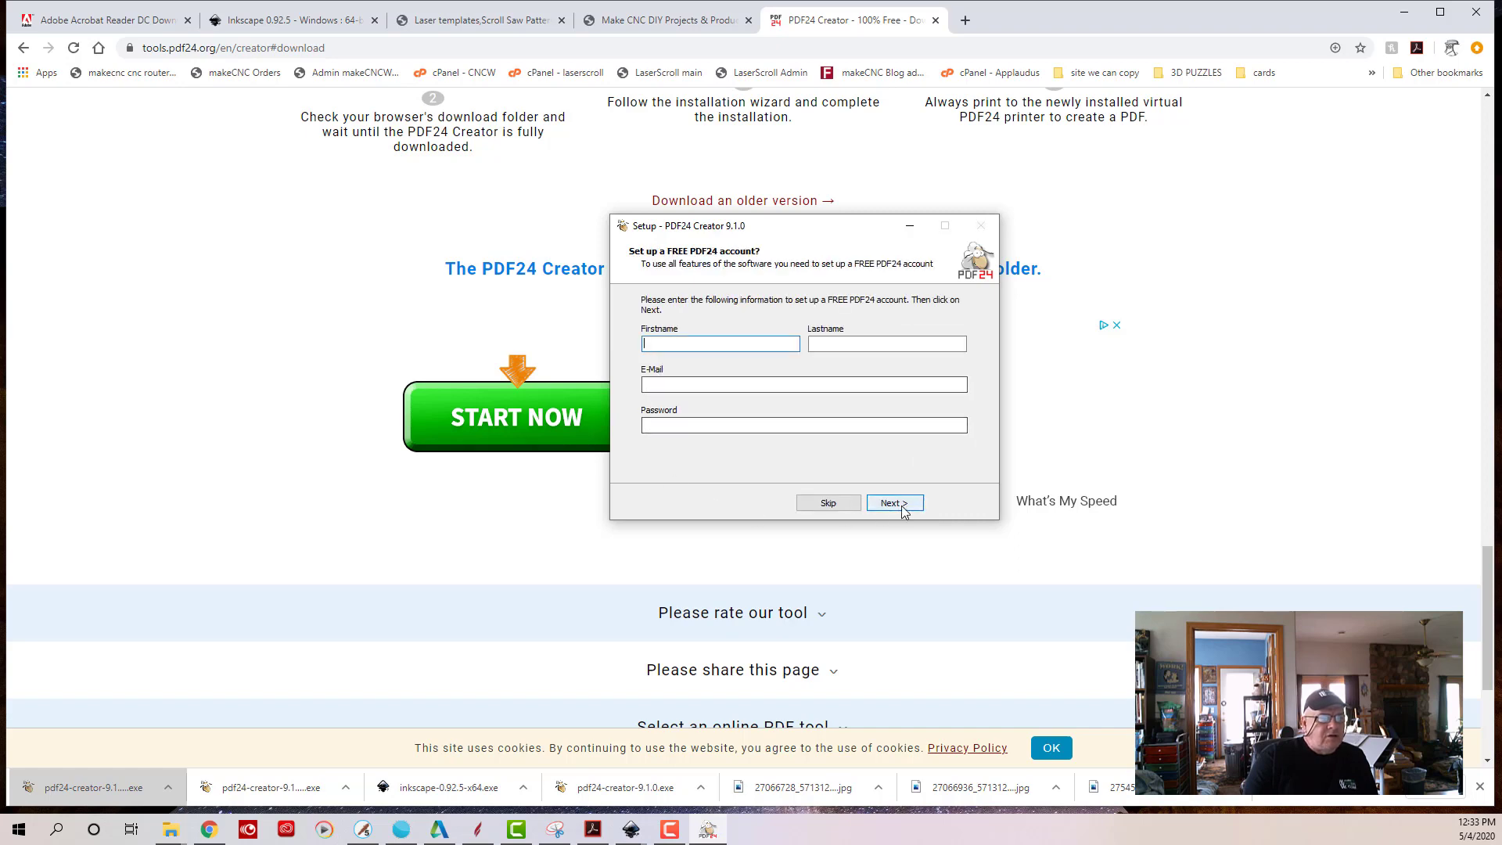
click(833, 505)
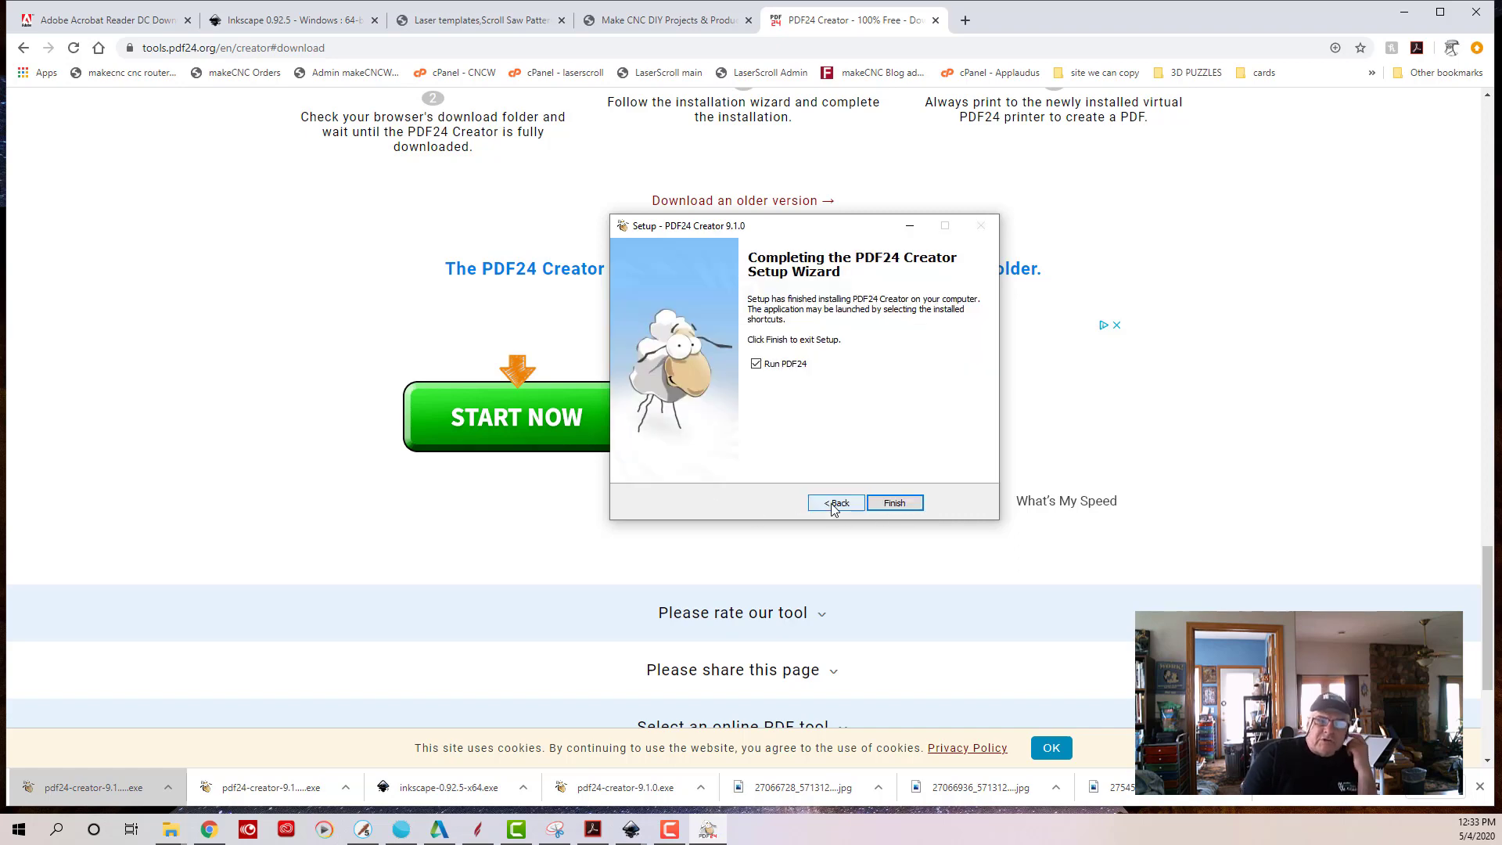
click(896, 504)
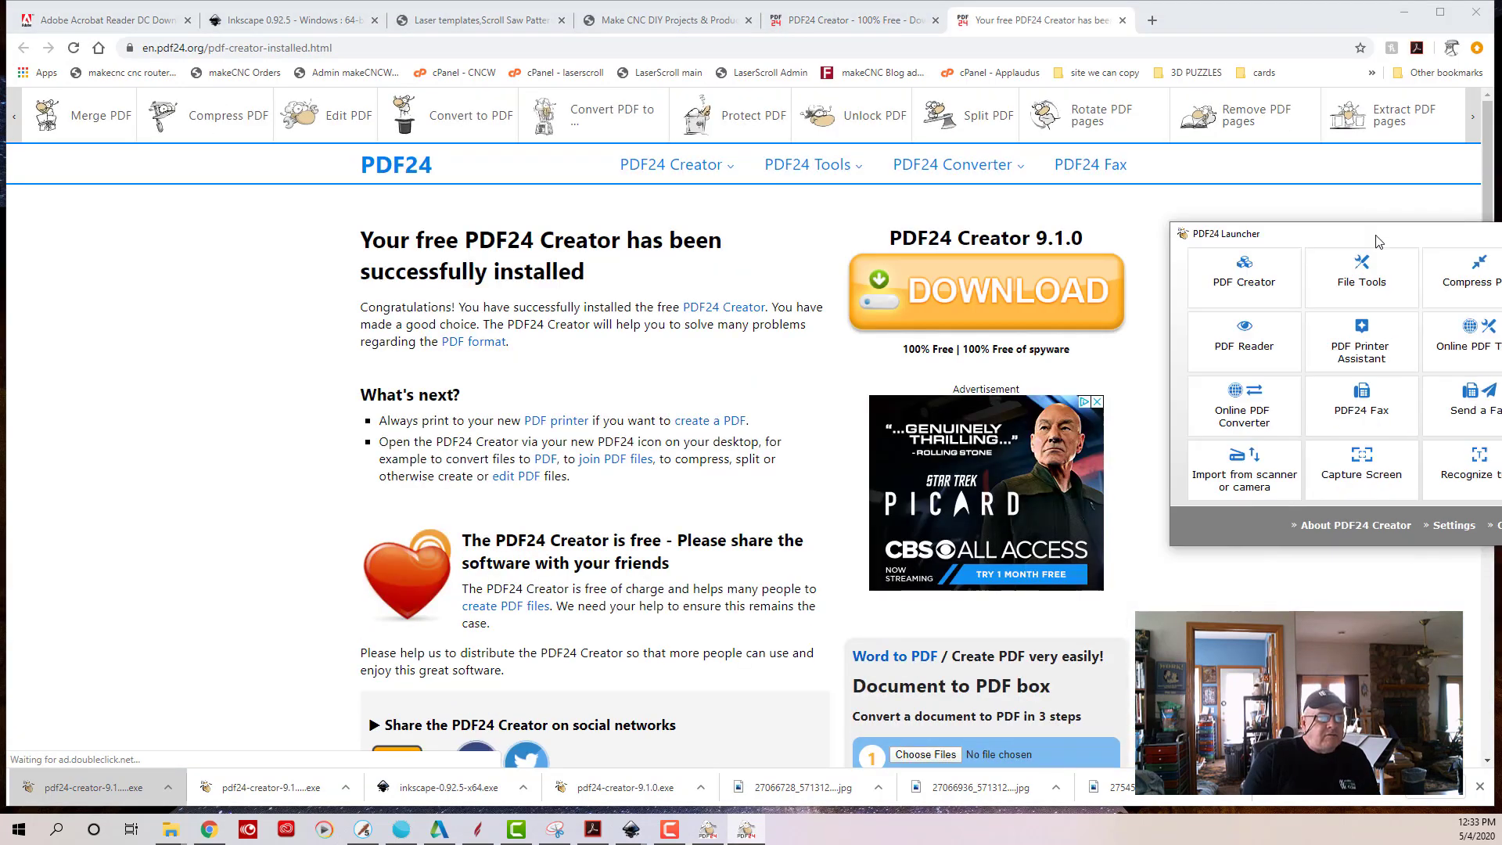
- Minimize the browser, bring the PDF24 Launcher into full view on the desktop, and open its File Tools
drag(1420, 233, 747, 269)
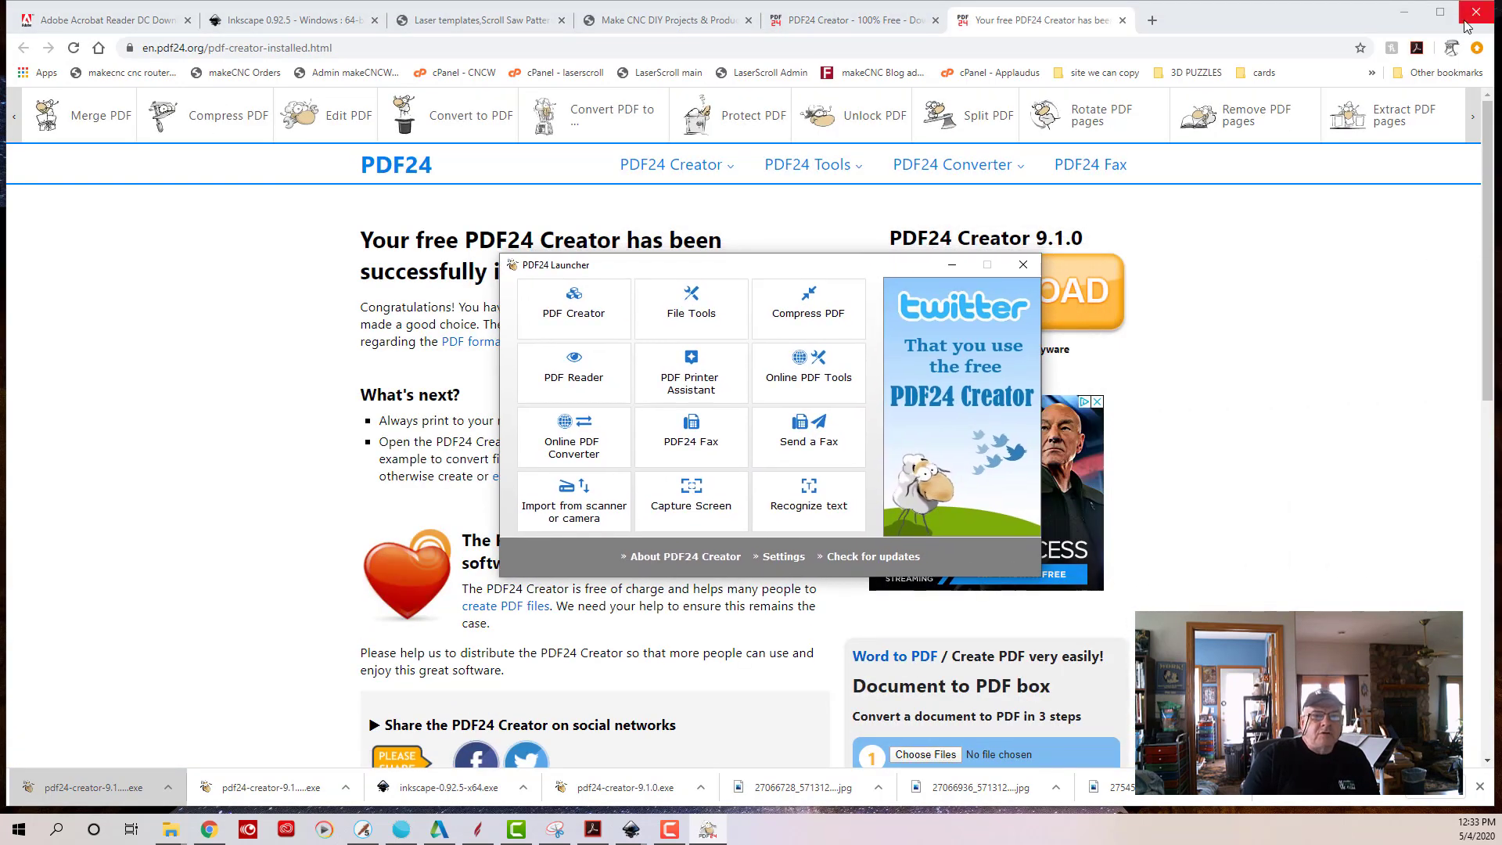
click(1405, 12)
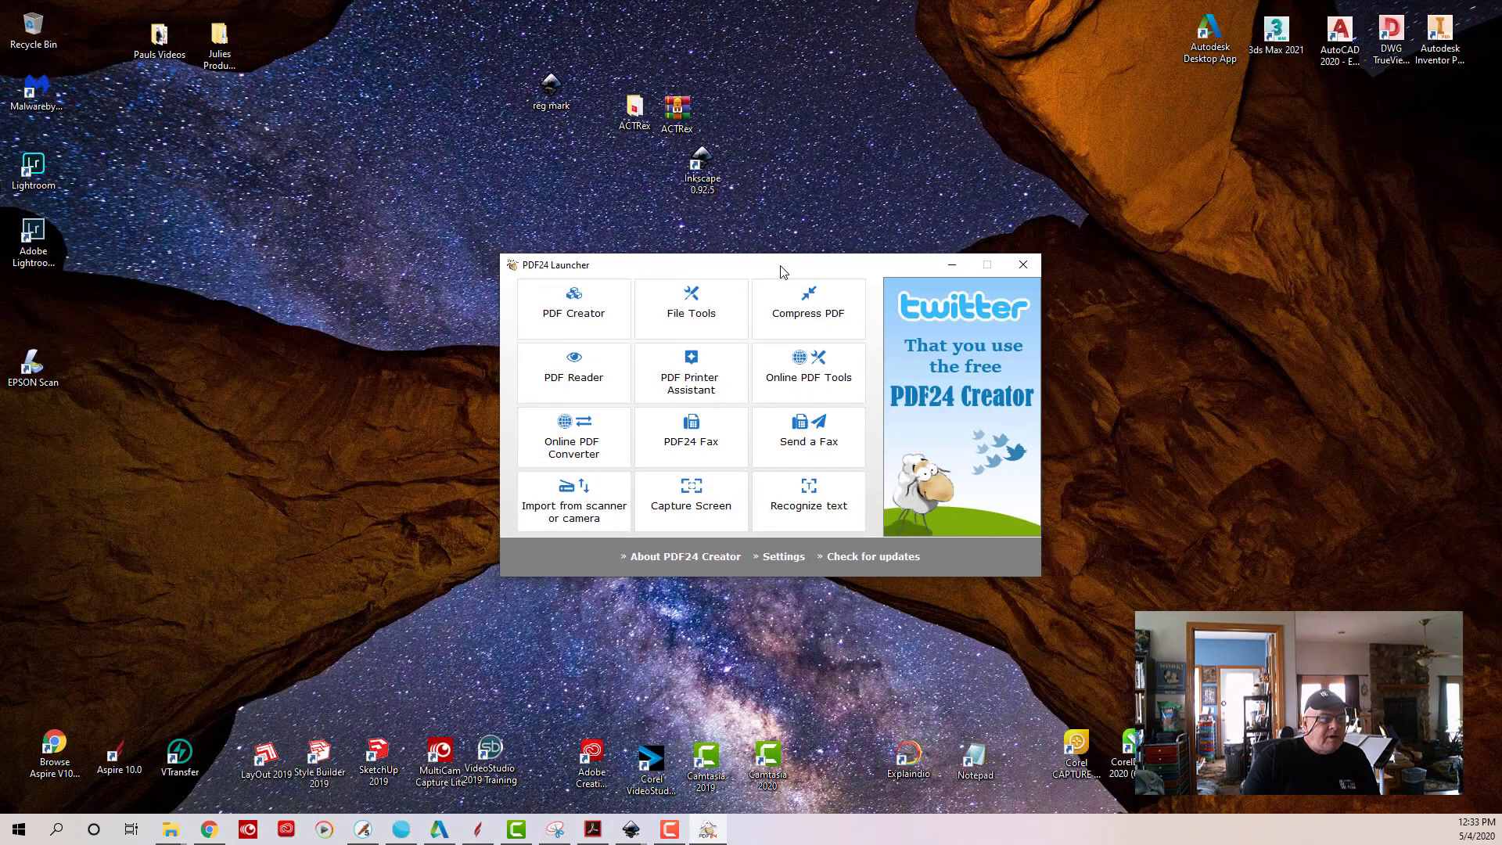
drag(782, 270, 901, 246)
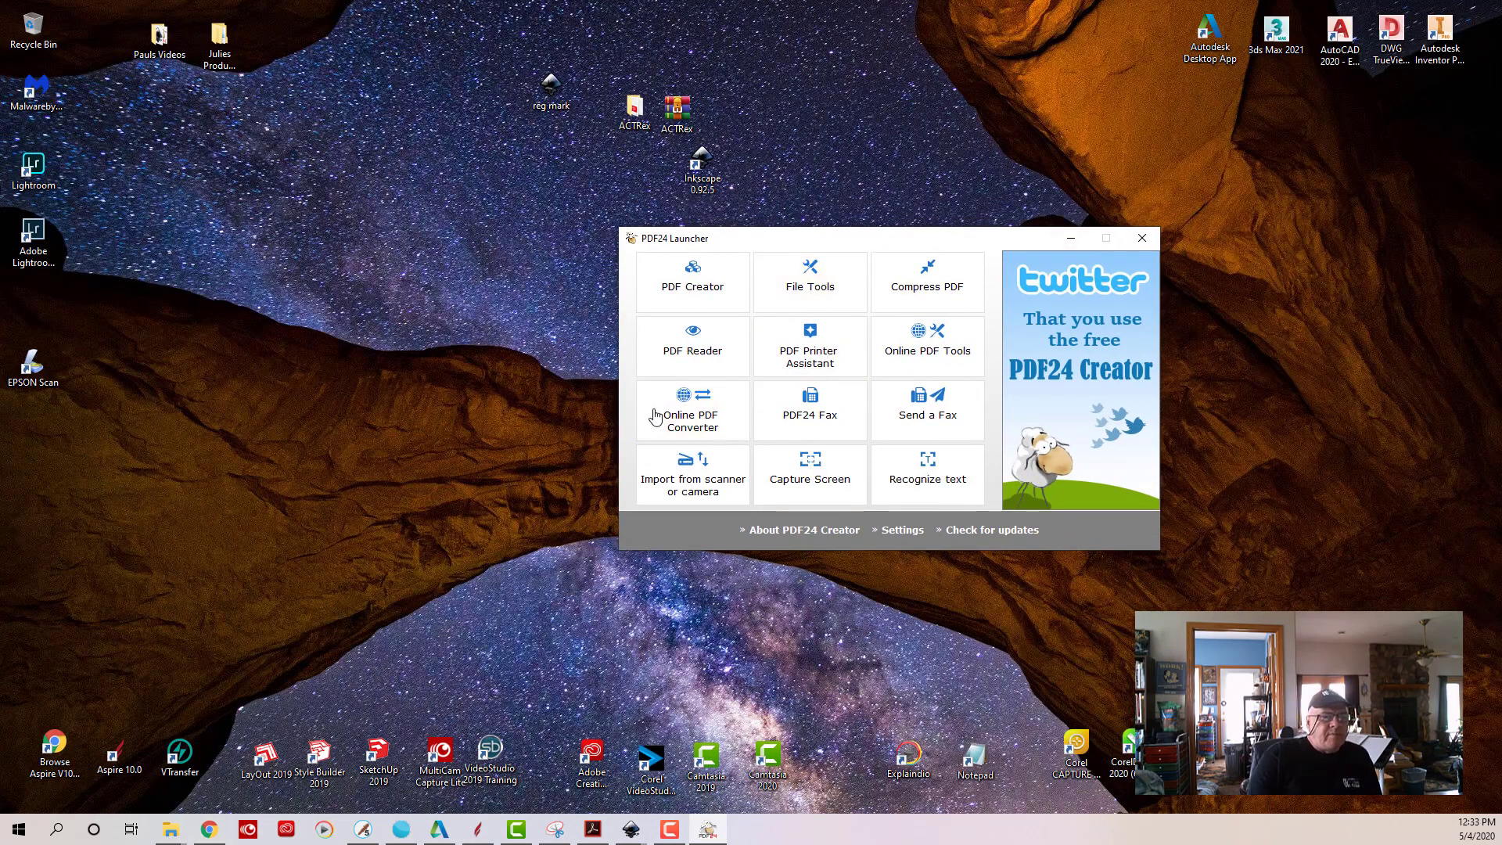
click(811, 287)
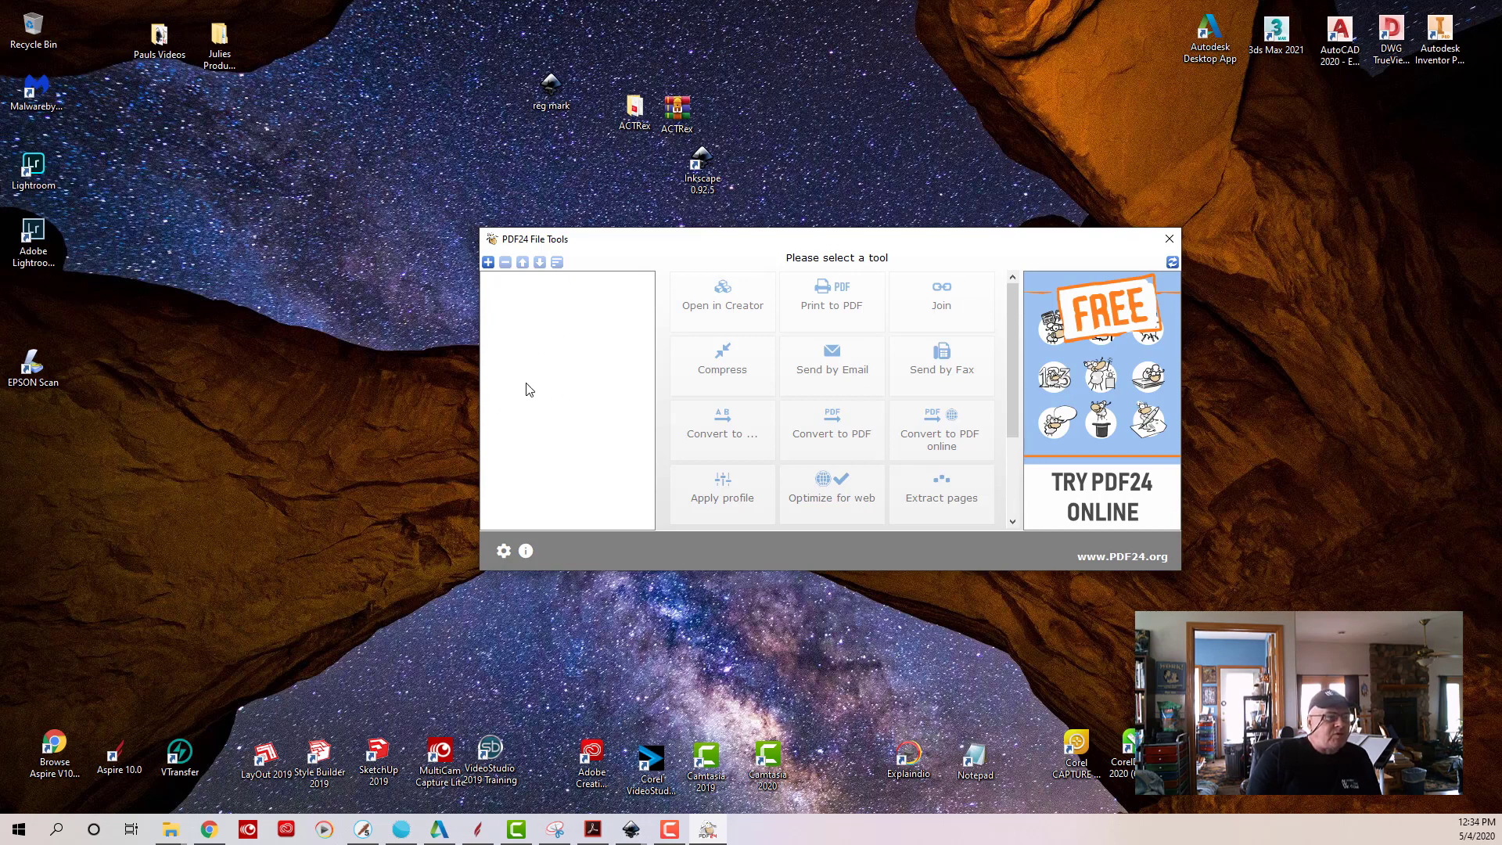
- Add dinotale_part1, dinotale_part2 and page1_ dino from the Scroll saw tutorial folder on the Desktop to the file list
click(489, 265)
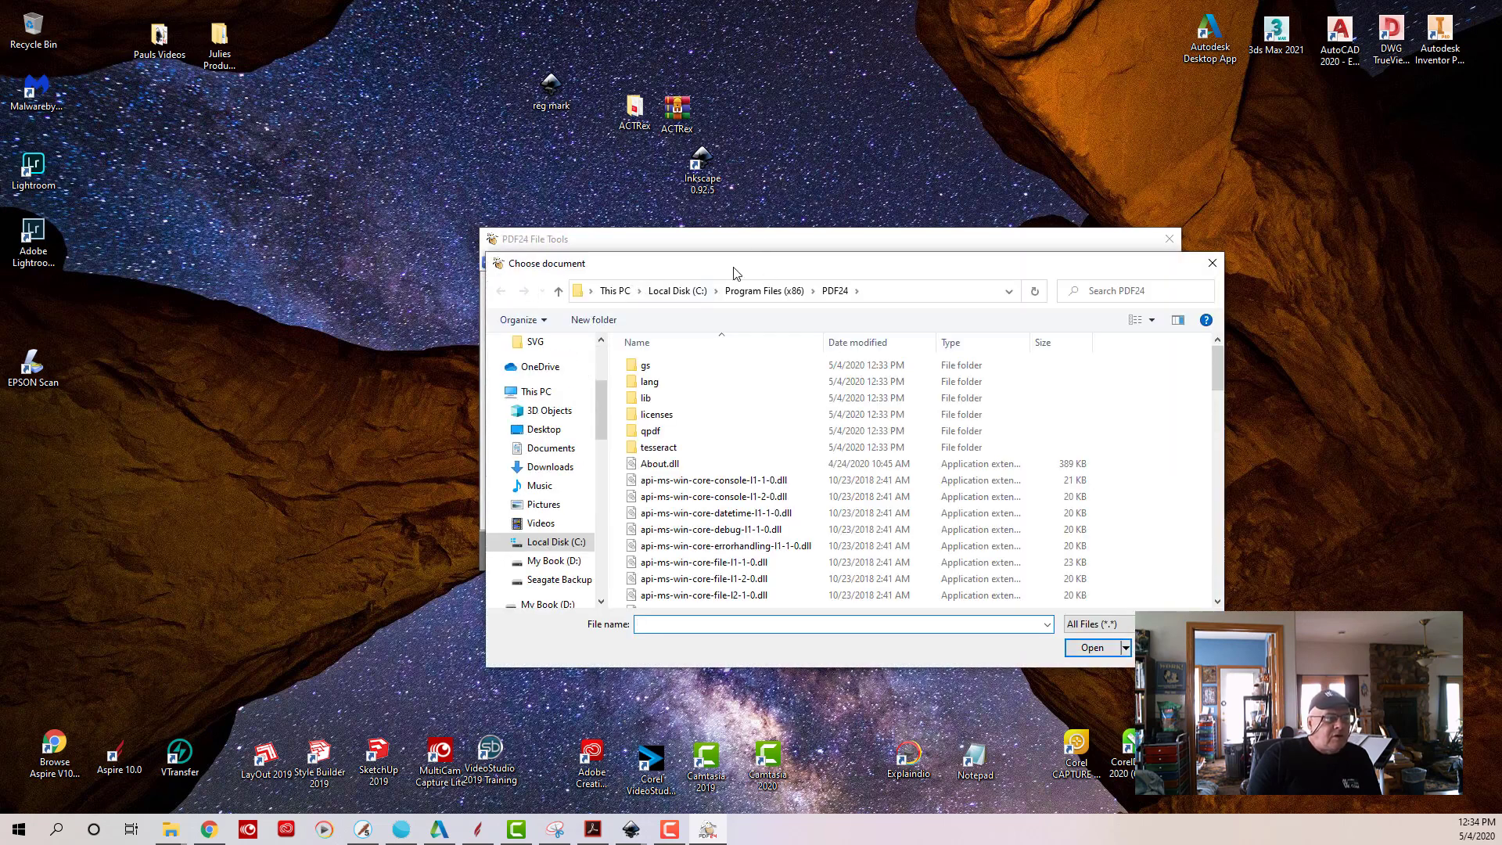
click(526, 433)
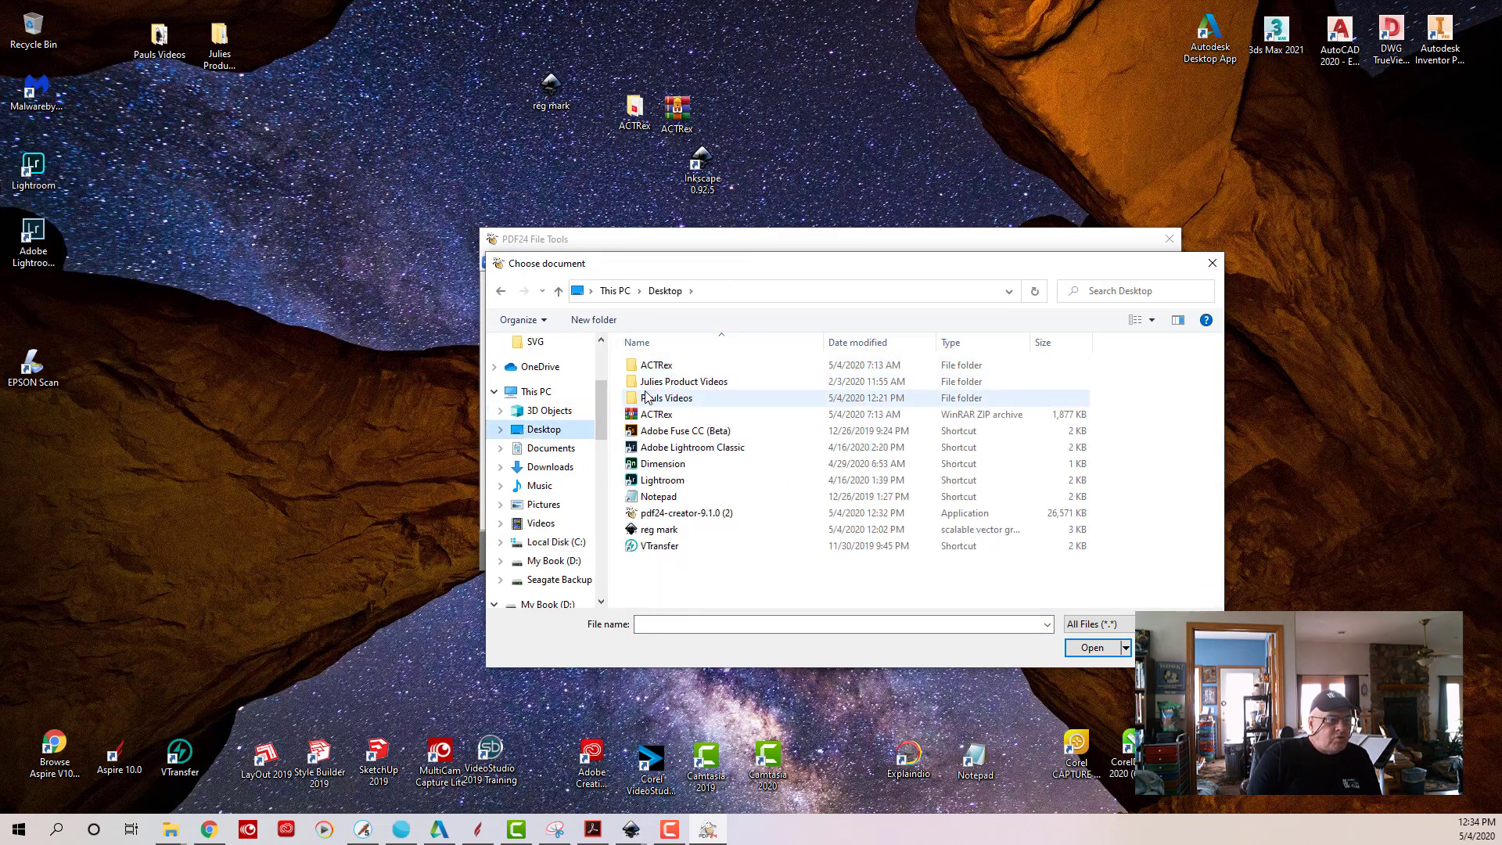
double_click(647, 397)
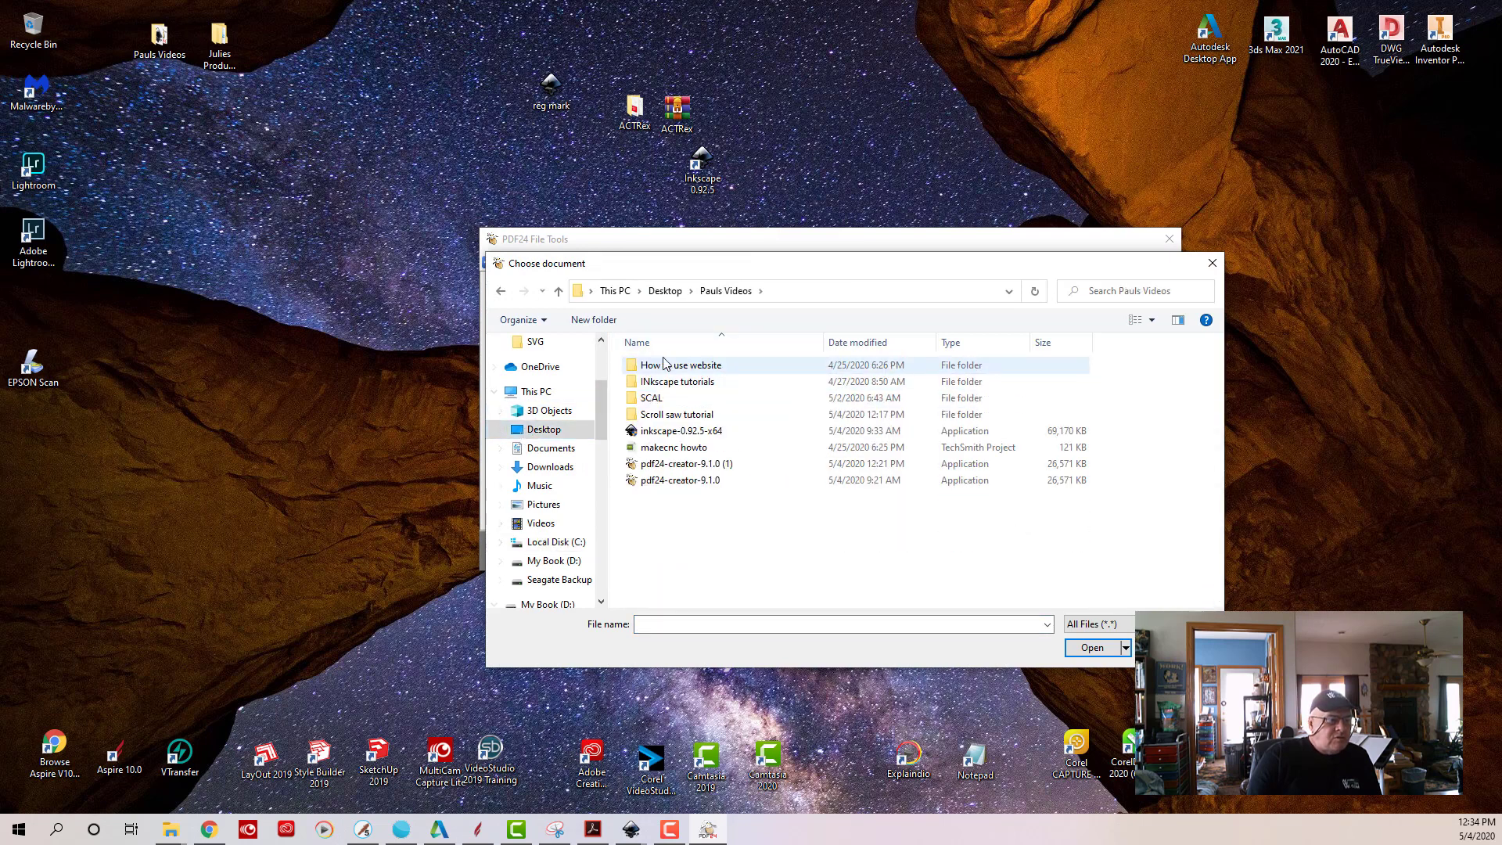
double_click(646, 417)
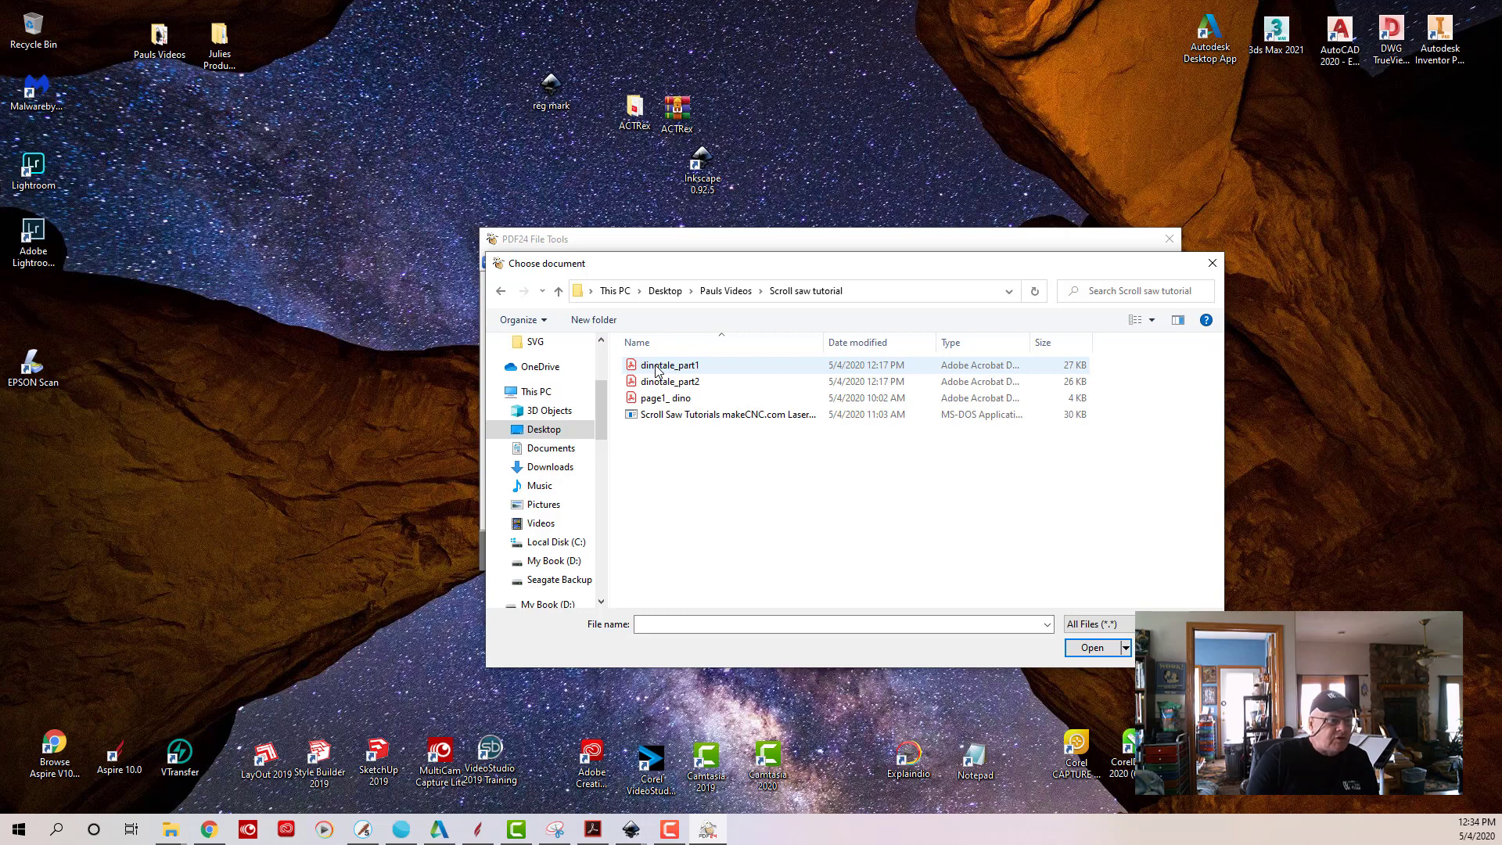
click(656, 369)
ctrl+click(656, 382)
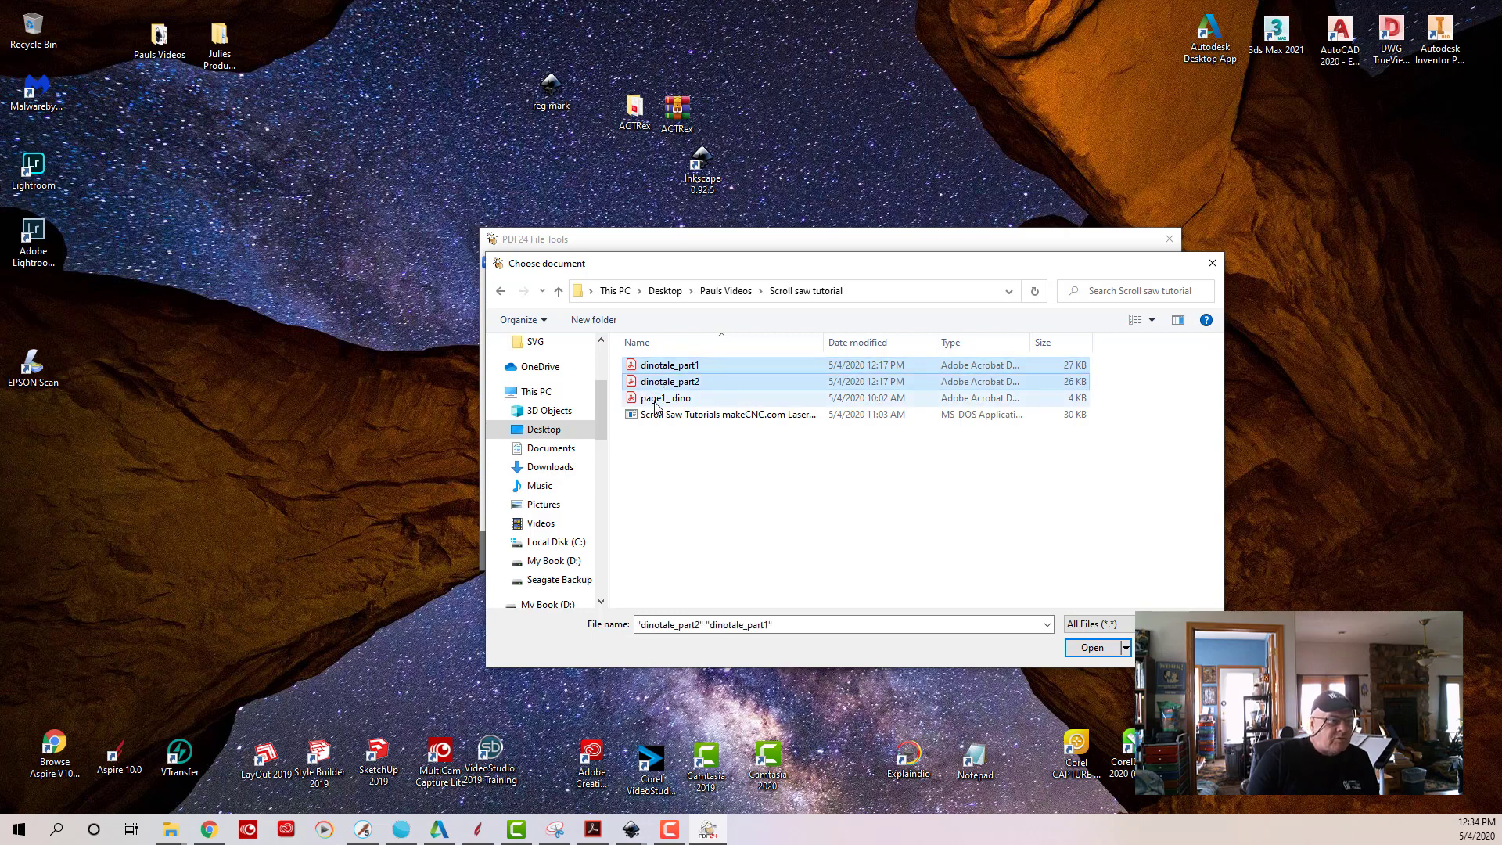
ctrl+click(655, 399)
click(1092, 648)
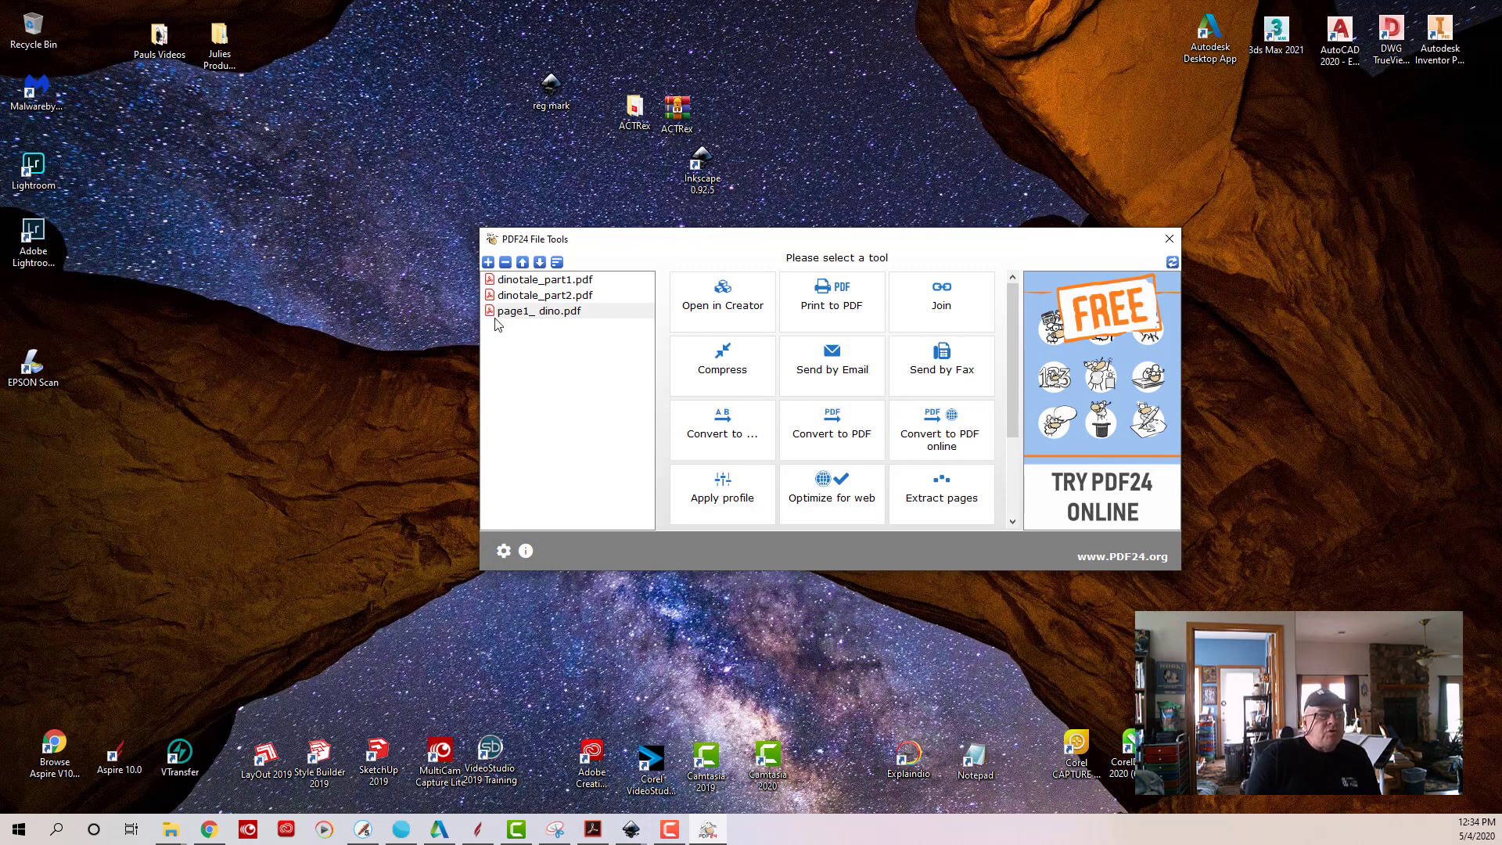
- Join the three listed PDFs into one document using the High quality output profile
click(952, 309)
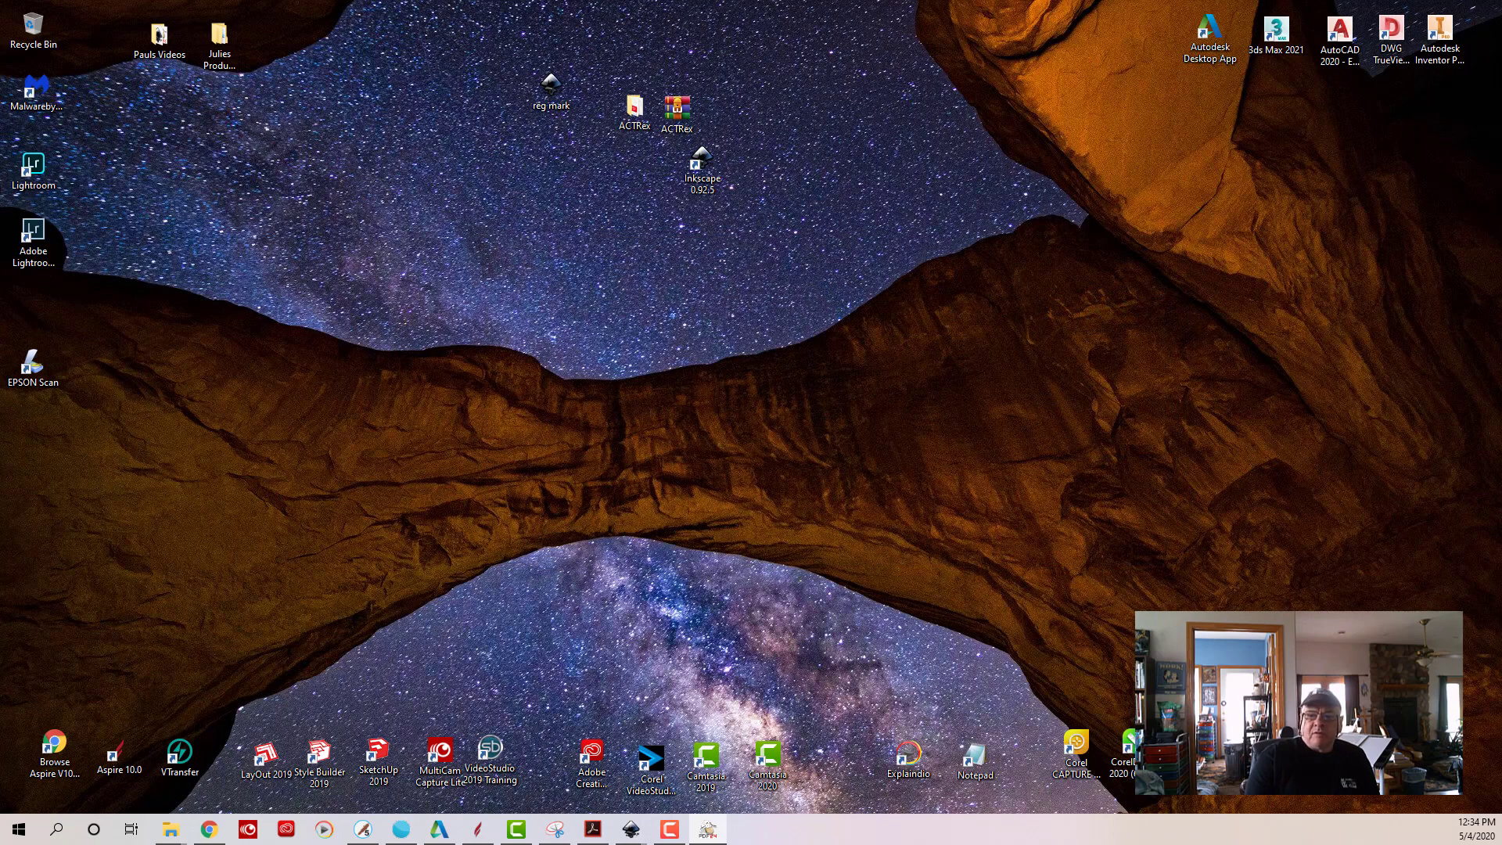
drag(1133, 249, 736, 300)
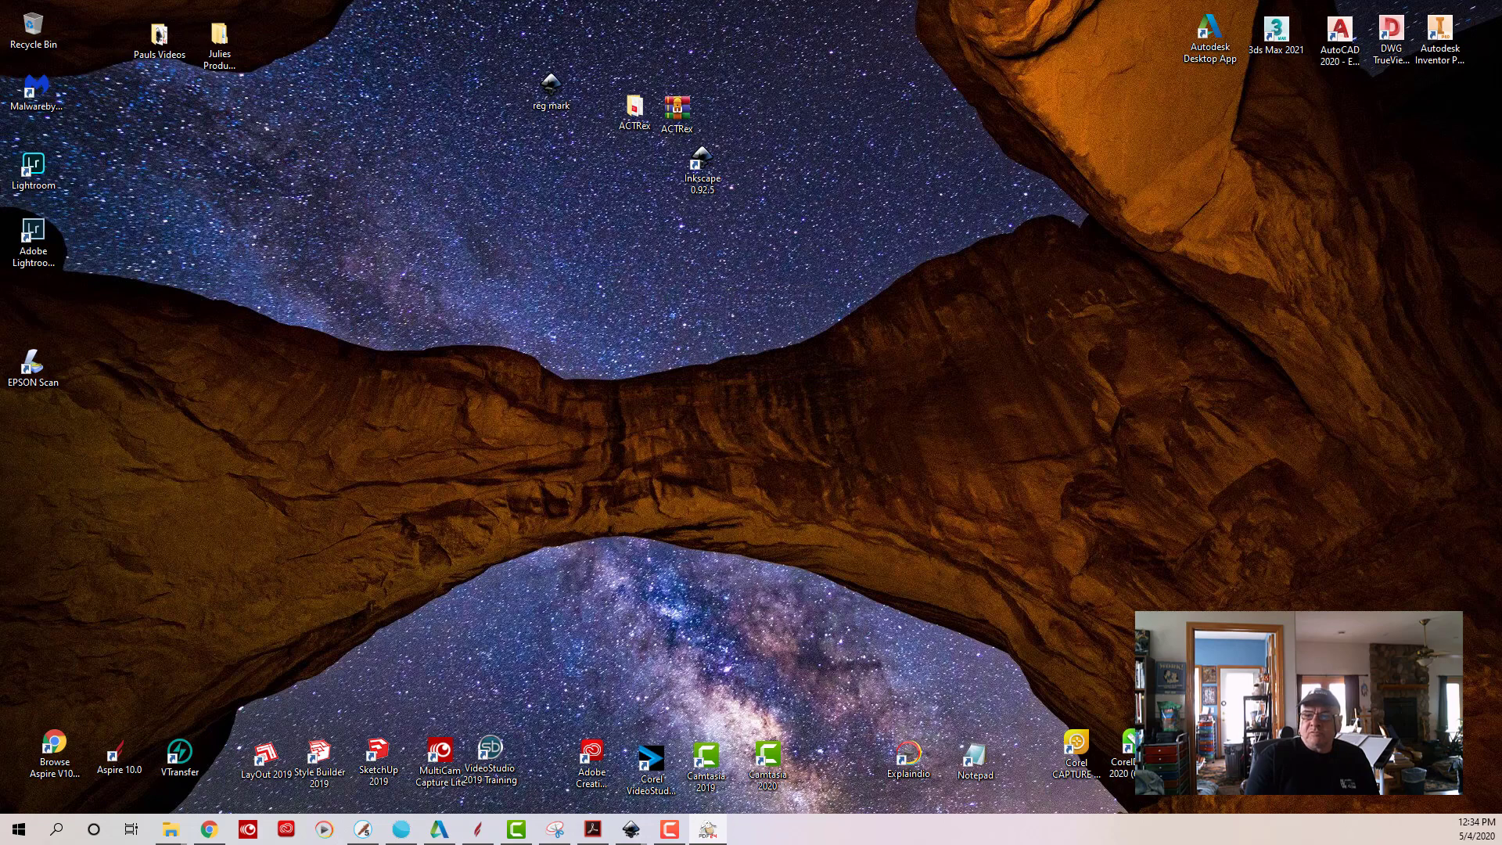
drag(1021, 250, 842, 334)
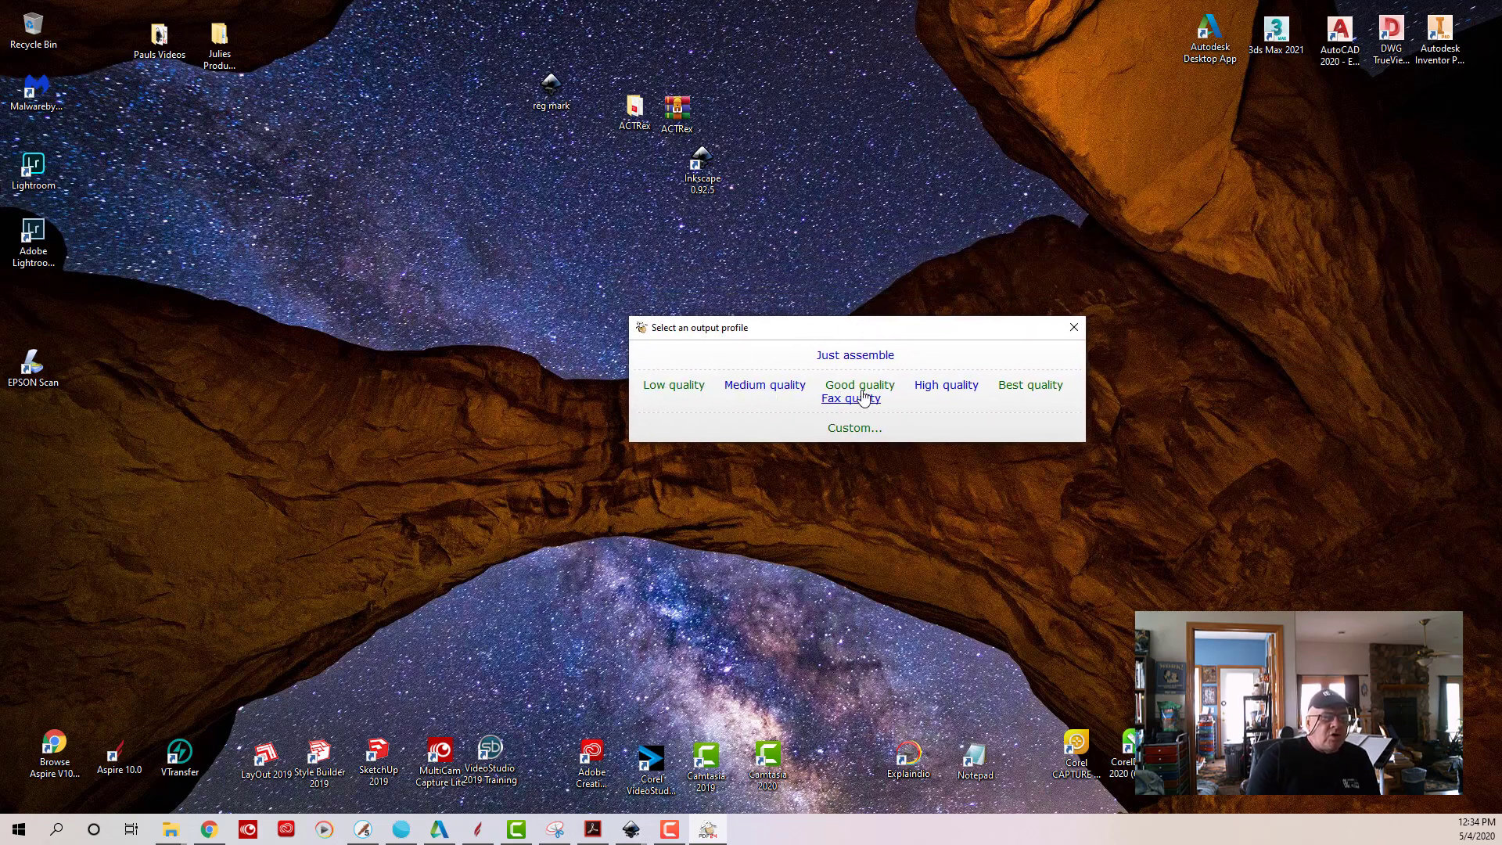
click(936, 389)
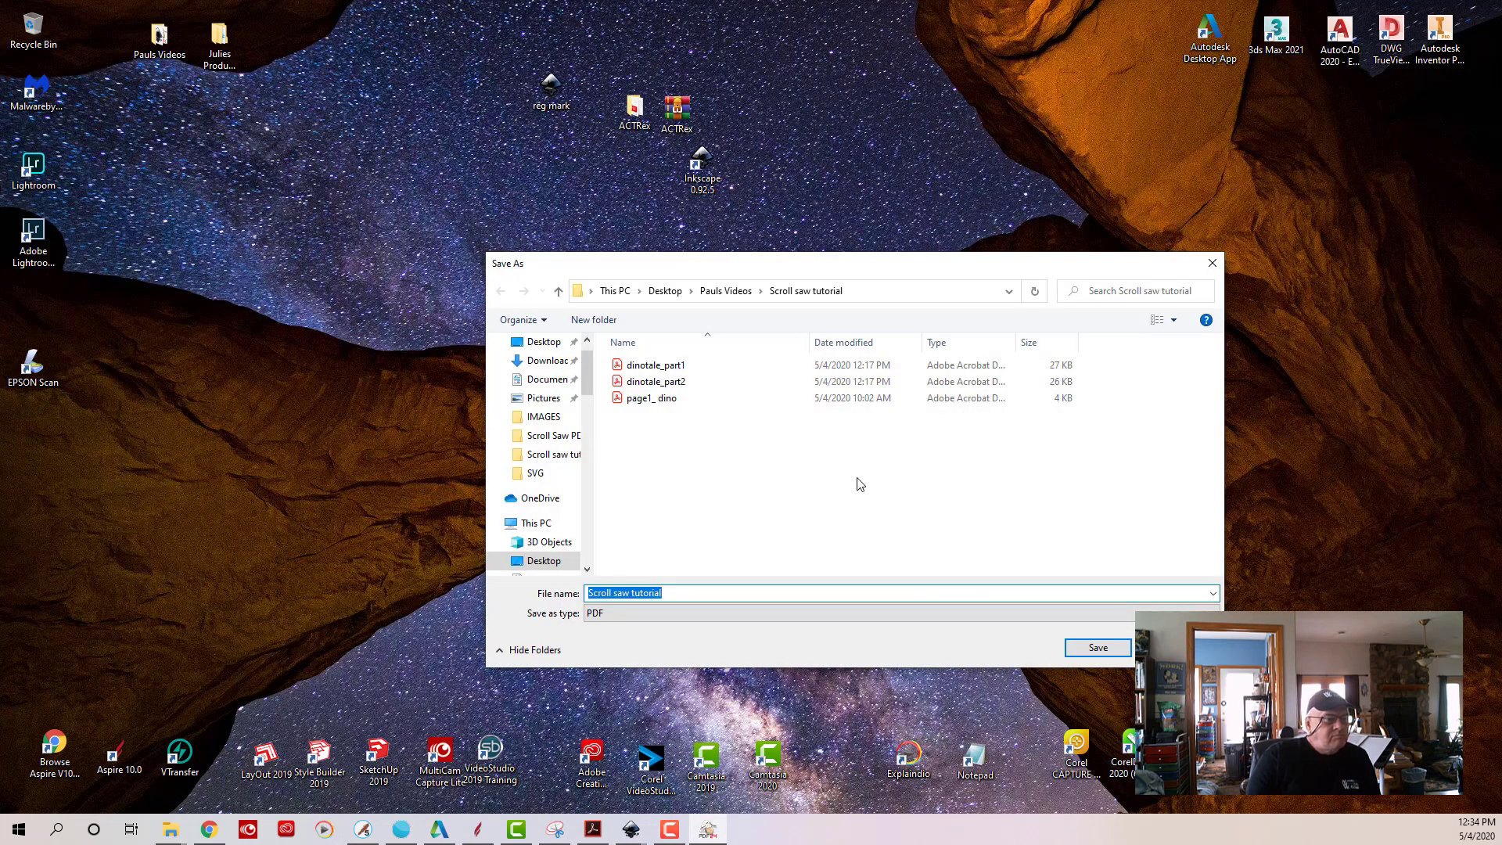
- Save the joined PDF as dino in the Scroll saw tutorial folder, replacing the suggested file name
click(669, 593)
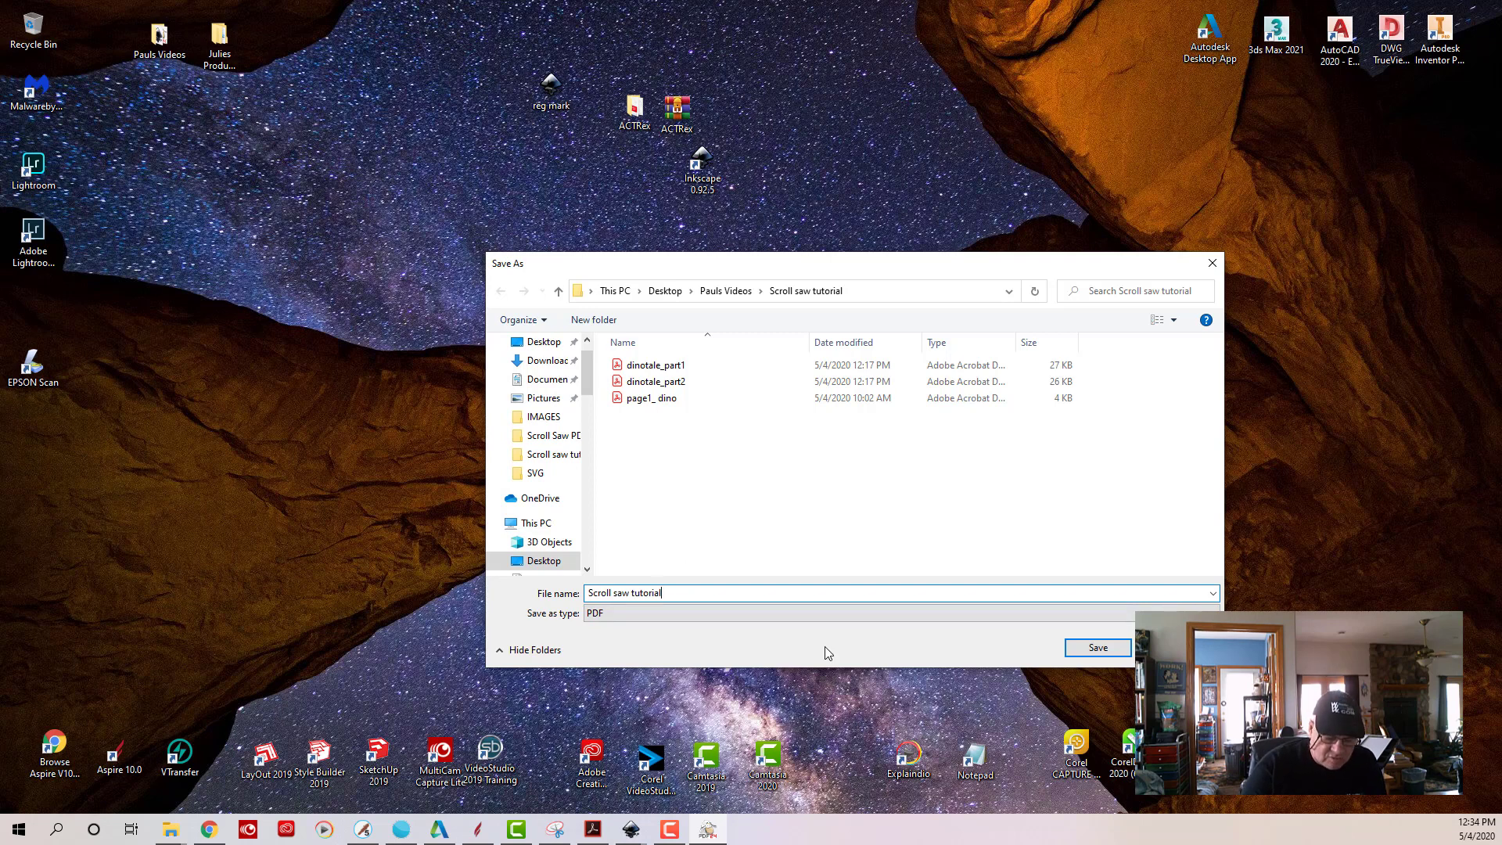
key(BackSpace)
key(BackSpace)
key(BackSpace)
key(BackSpace)
key(BackSpace)
key(BackSpace)
key(BackSpace)
key(BackSpace)
key(BackSpace)
key(BackSpace)
key(BackSpace)
key(BackSpace)
key(BackSpace)
key(BackSpace)
key(BackSpace)
key(BackSpace)
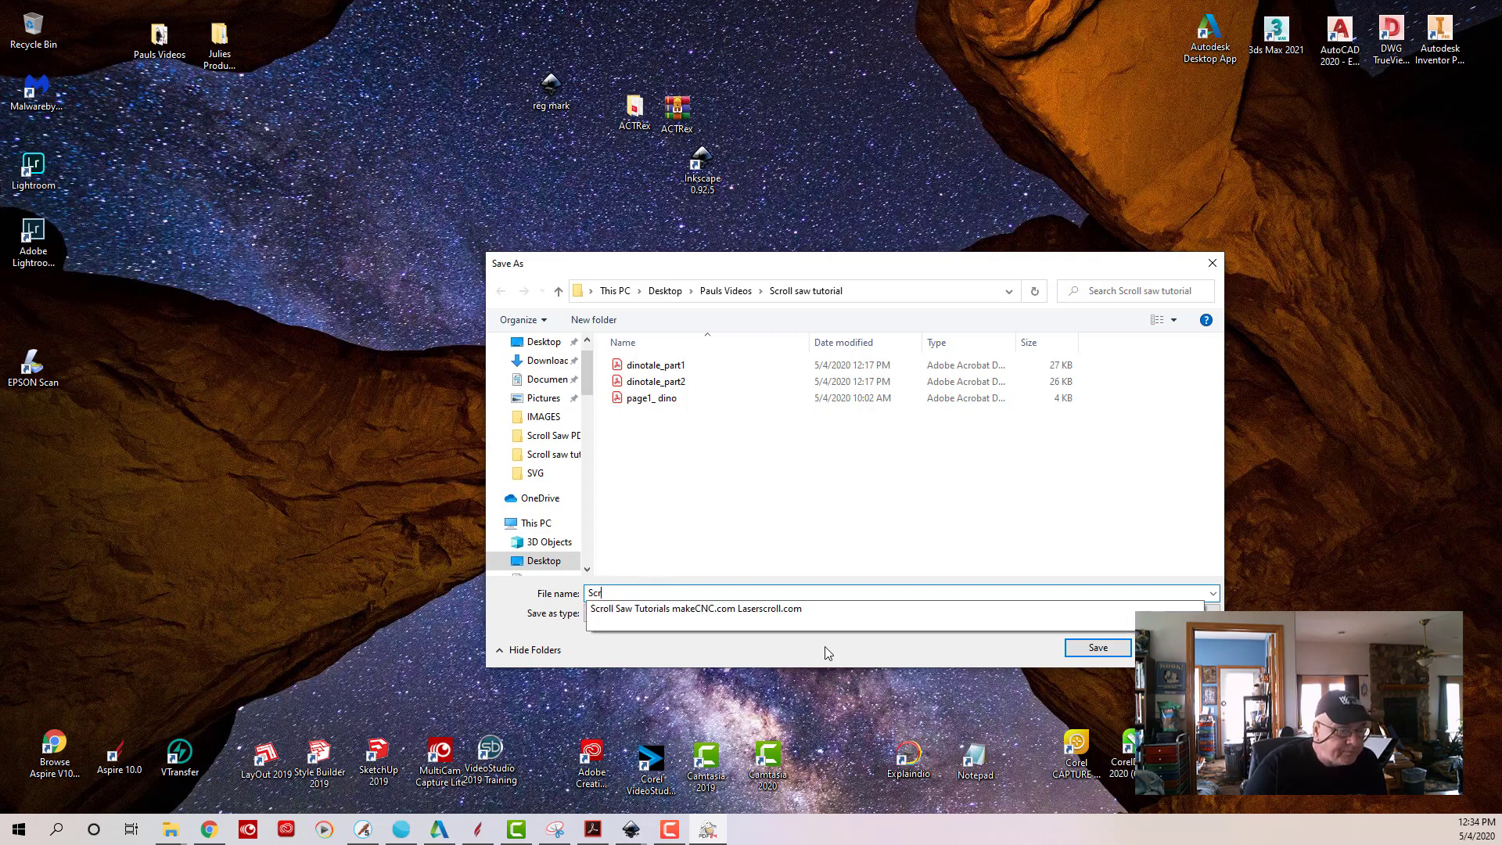
key(BackSpace)
key(BackSpace)
key(BackSpace)
text(dino)
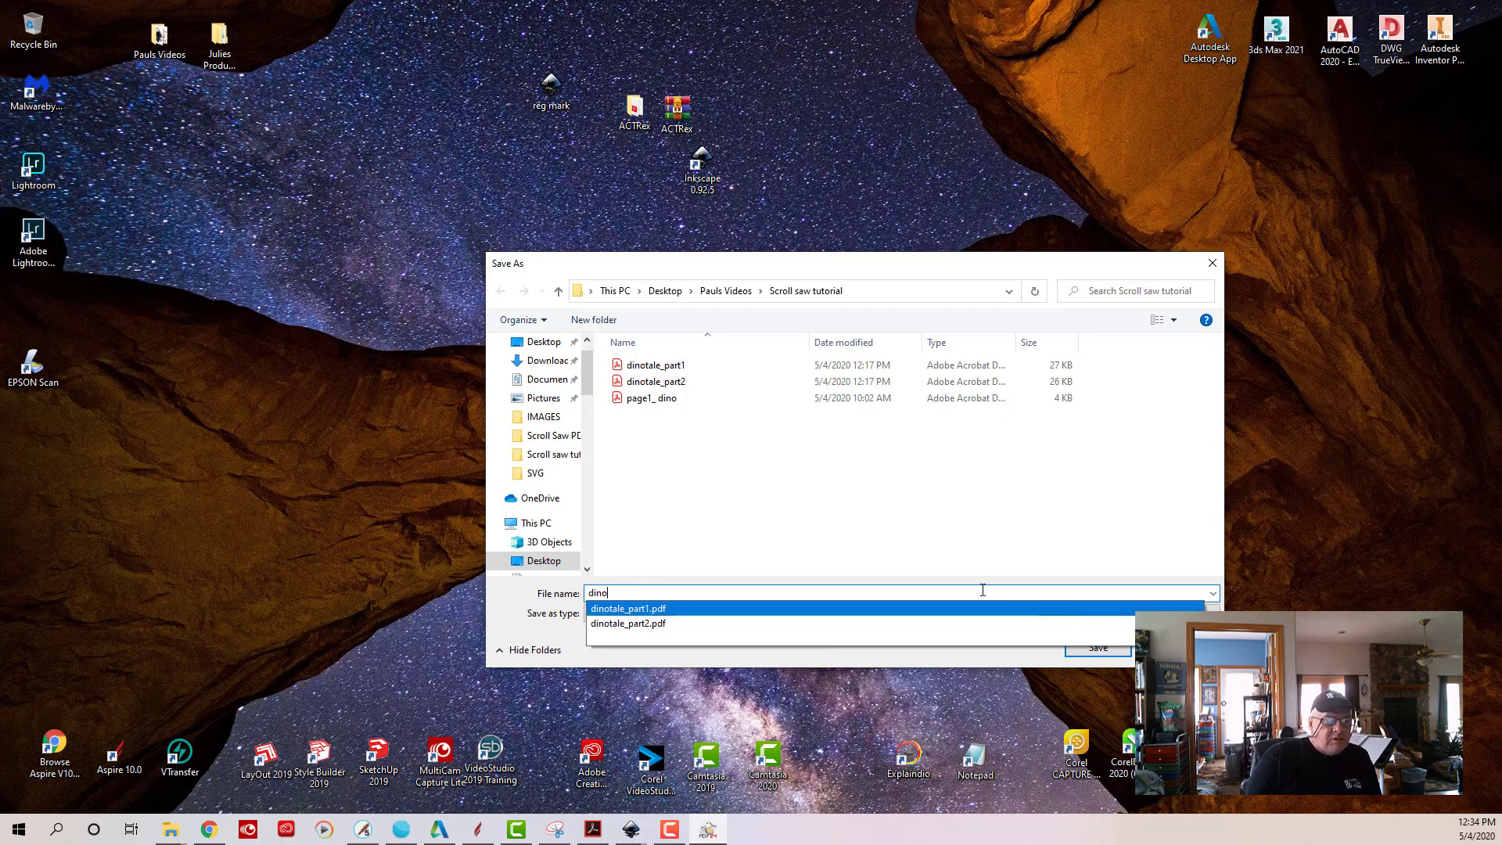
click(1097, 650)
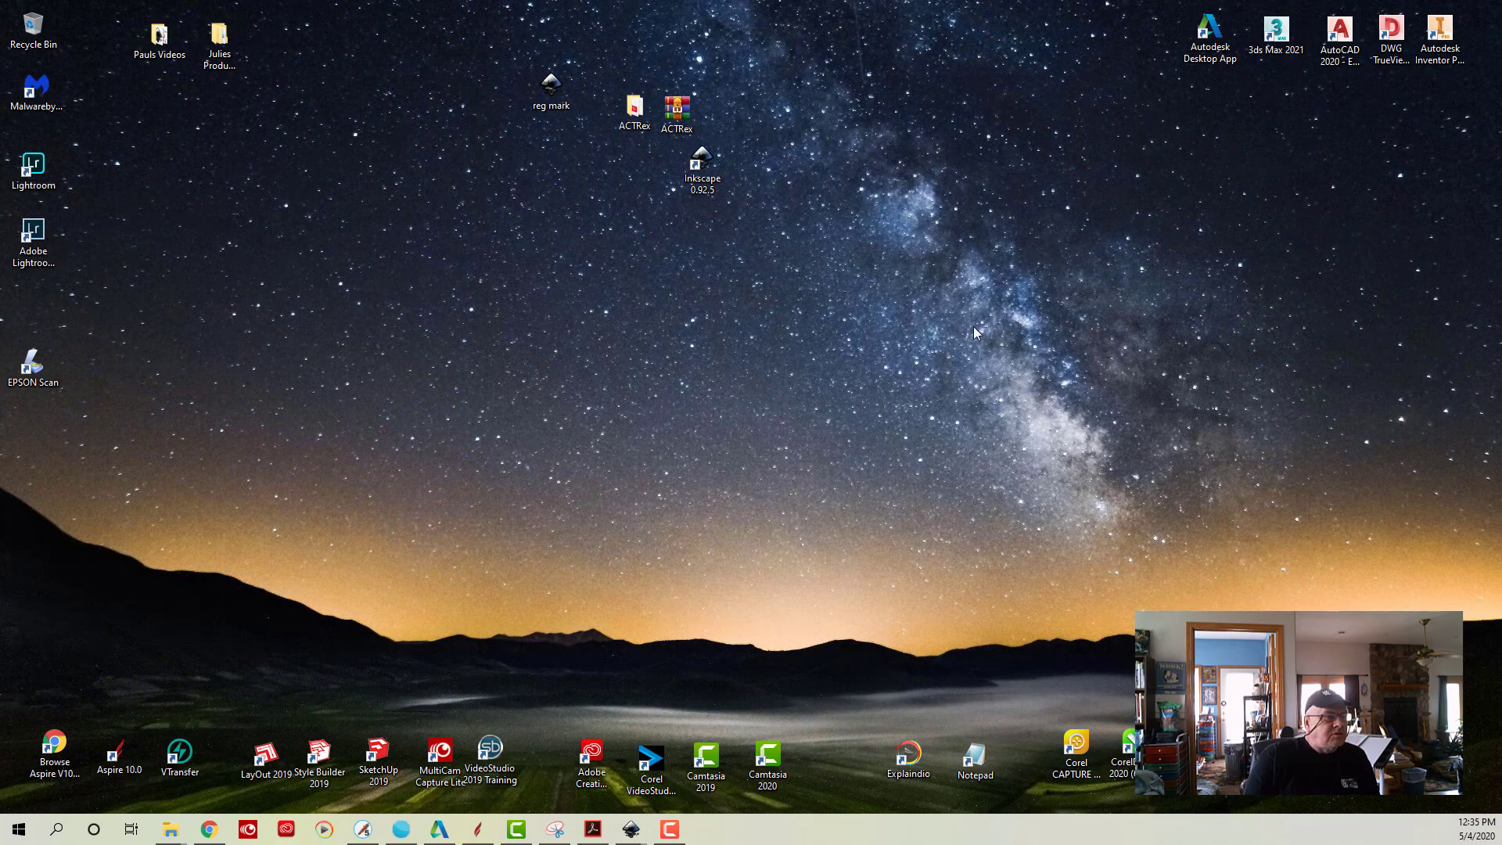
- Open the joined dino PDF from the Scroll saw tutorial folder in Adobe Acrobat DC, without making it the default app
double_click(161, 39)
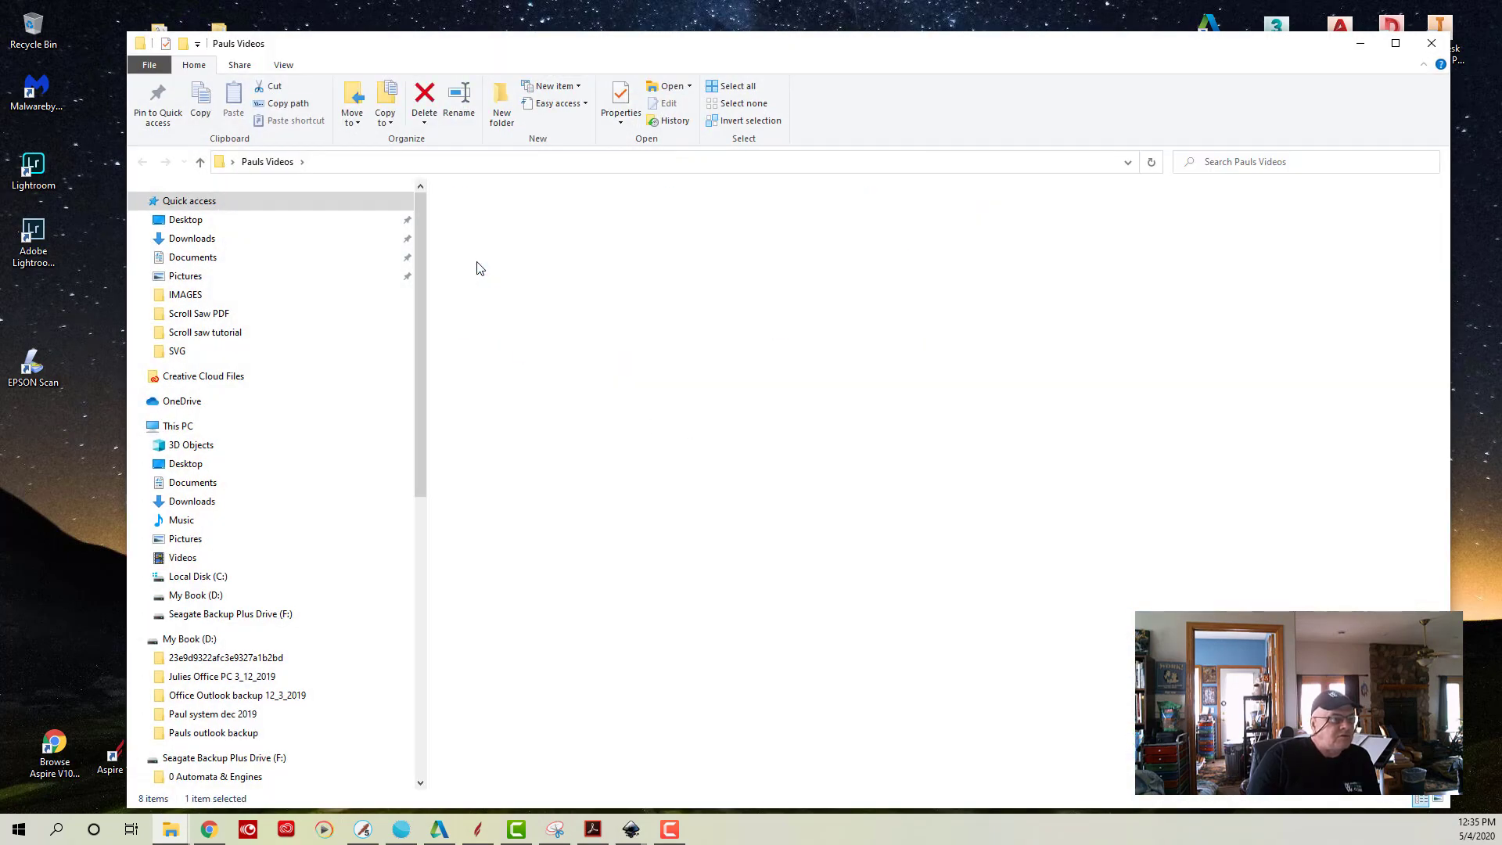
double_click(479, 268)
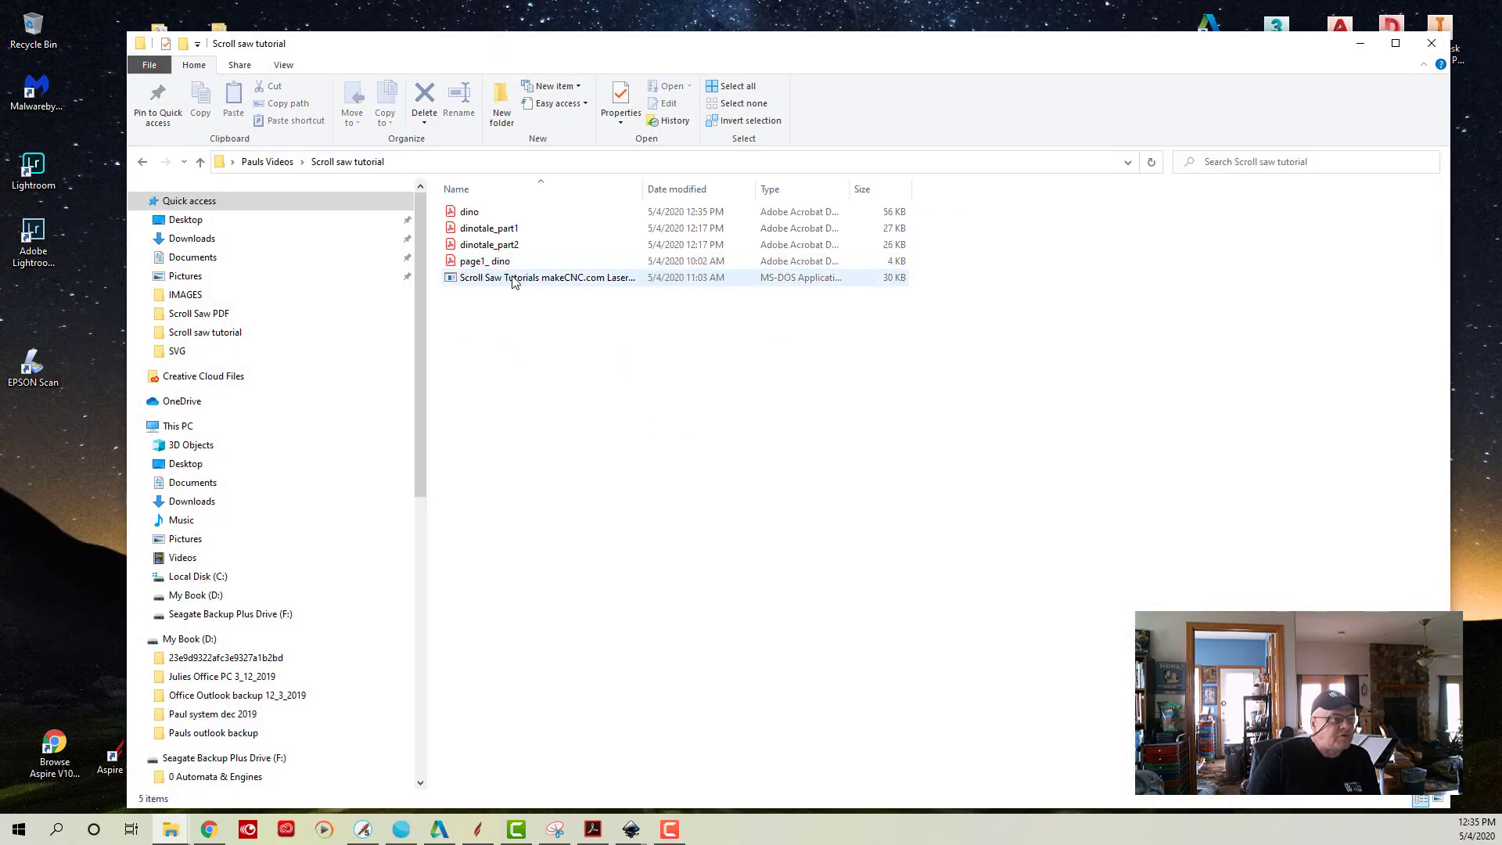
double_click(463, 214)
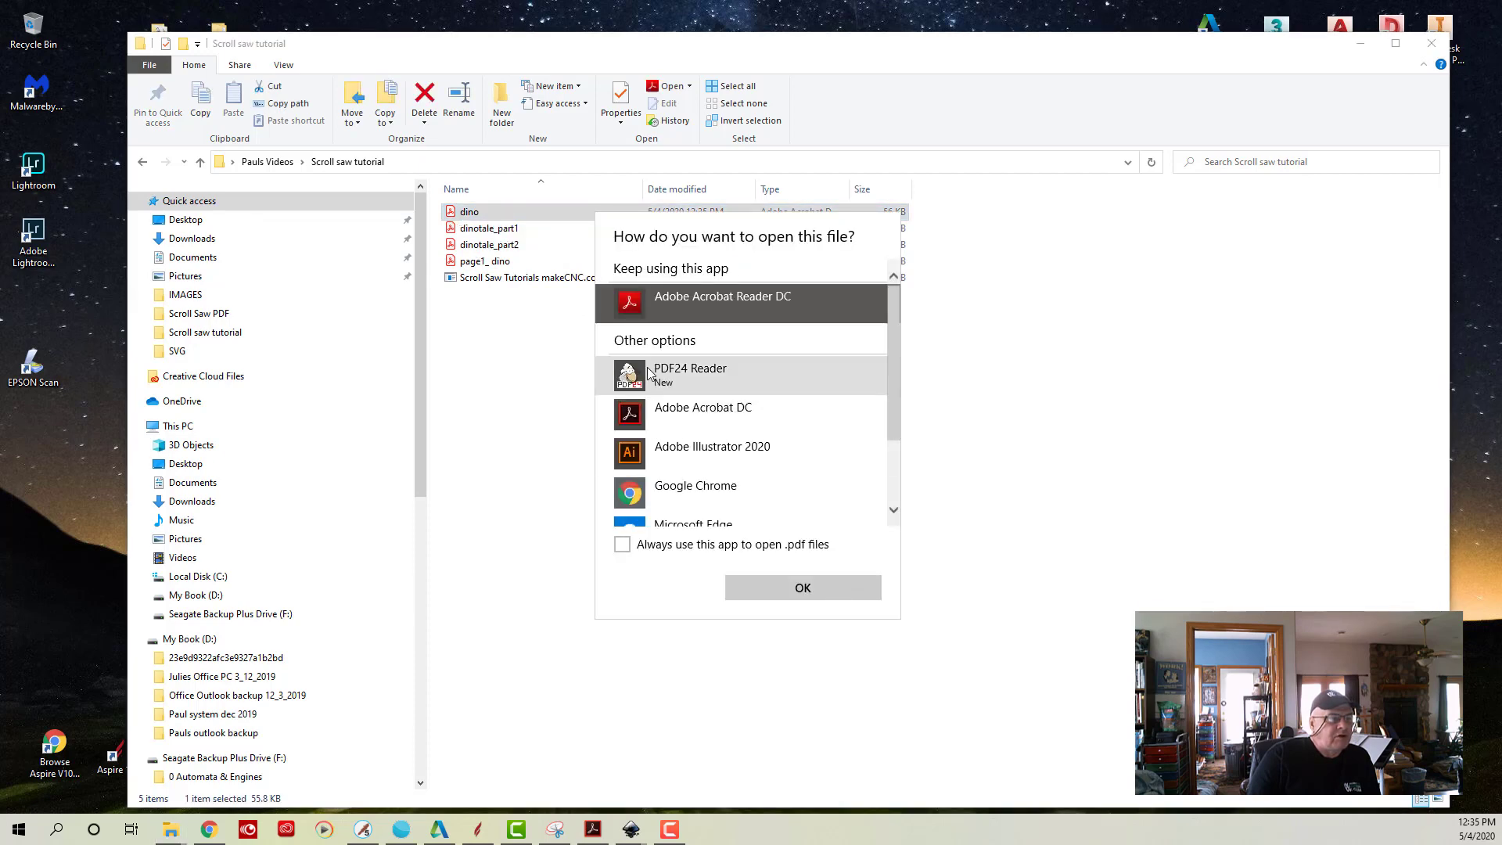
click(650, 413)
click(802, 588)
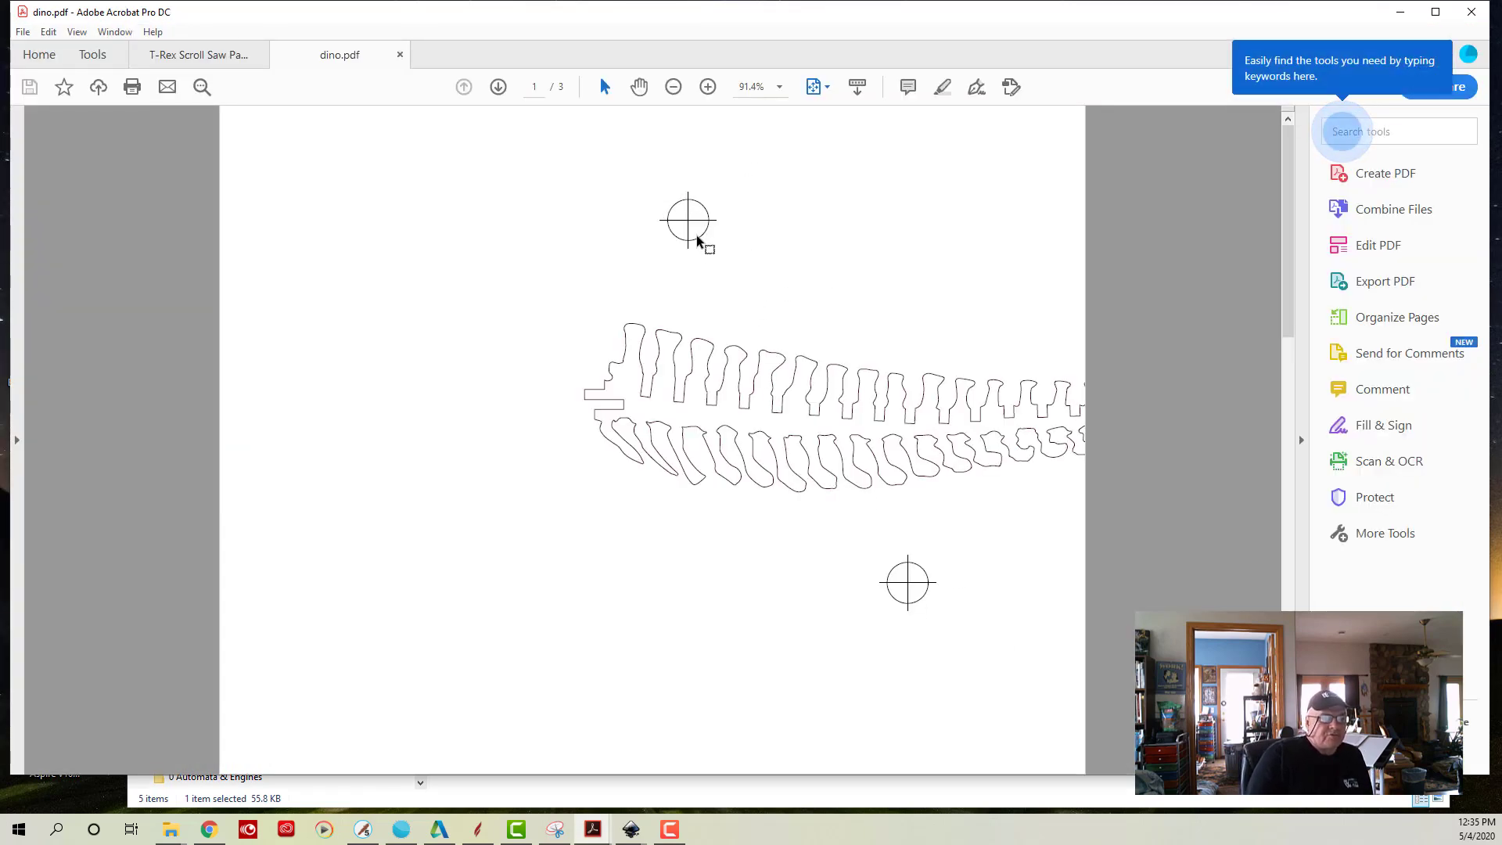
- Look through every page of the joined dino PDF, checking the tail parts, registration marks and rib shapes, and minimize the viewer
scroll(845, 397, down, 2)
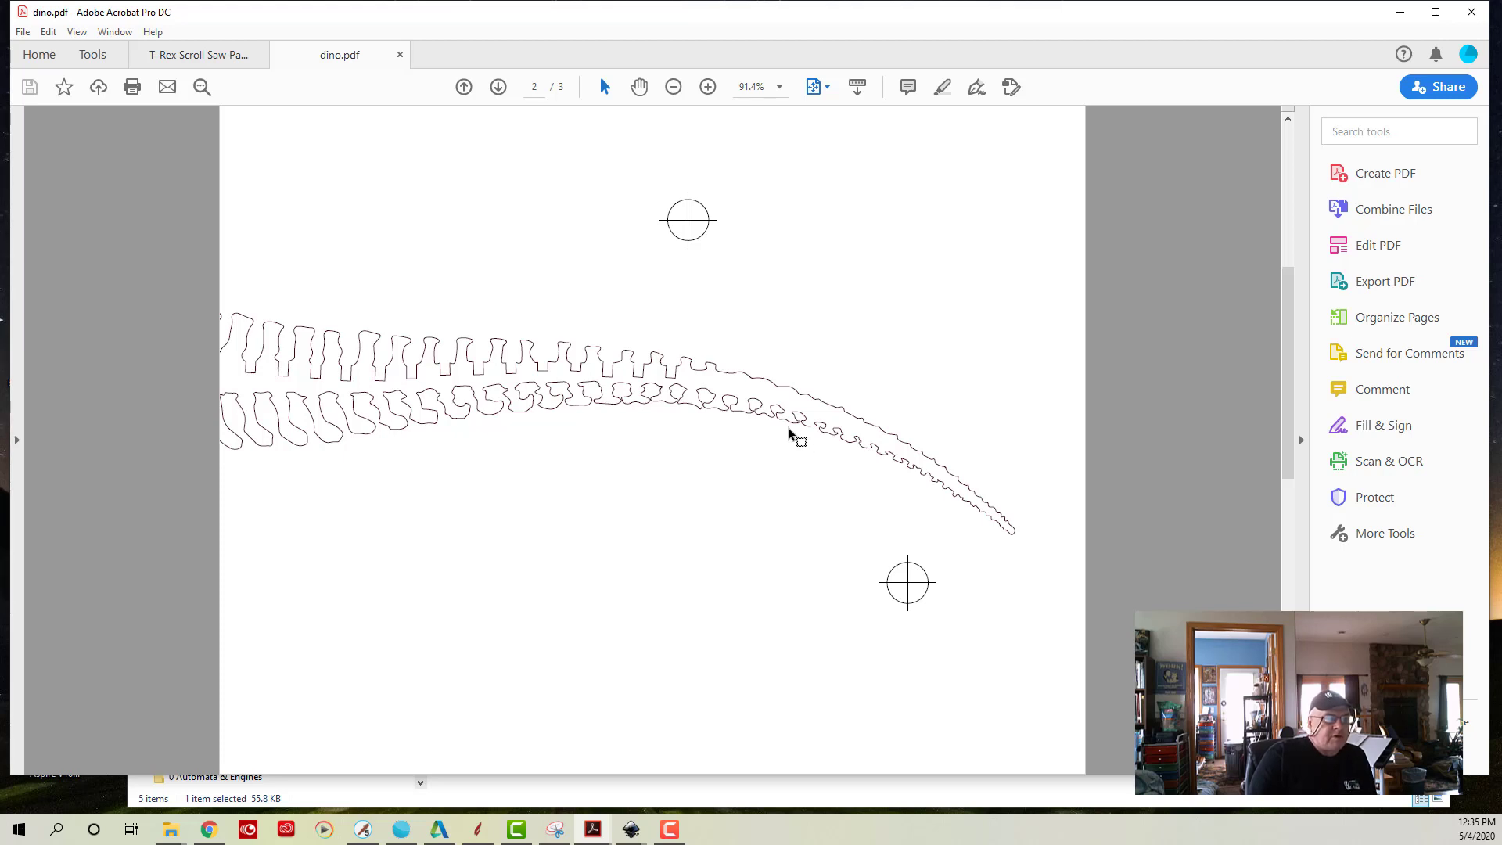
scroll(790, 433, down, 3)
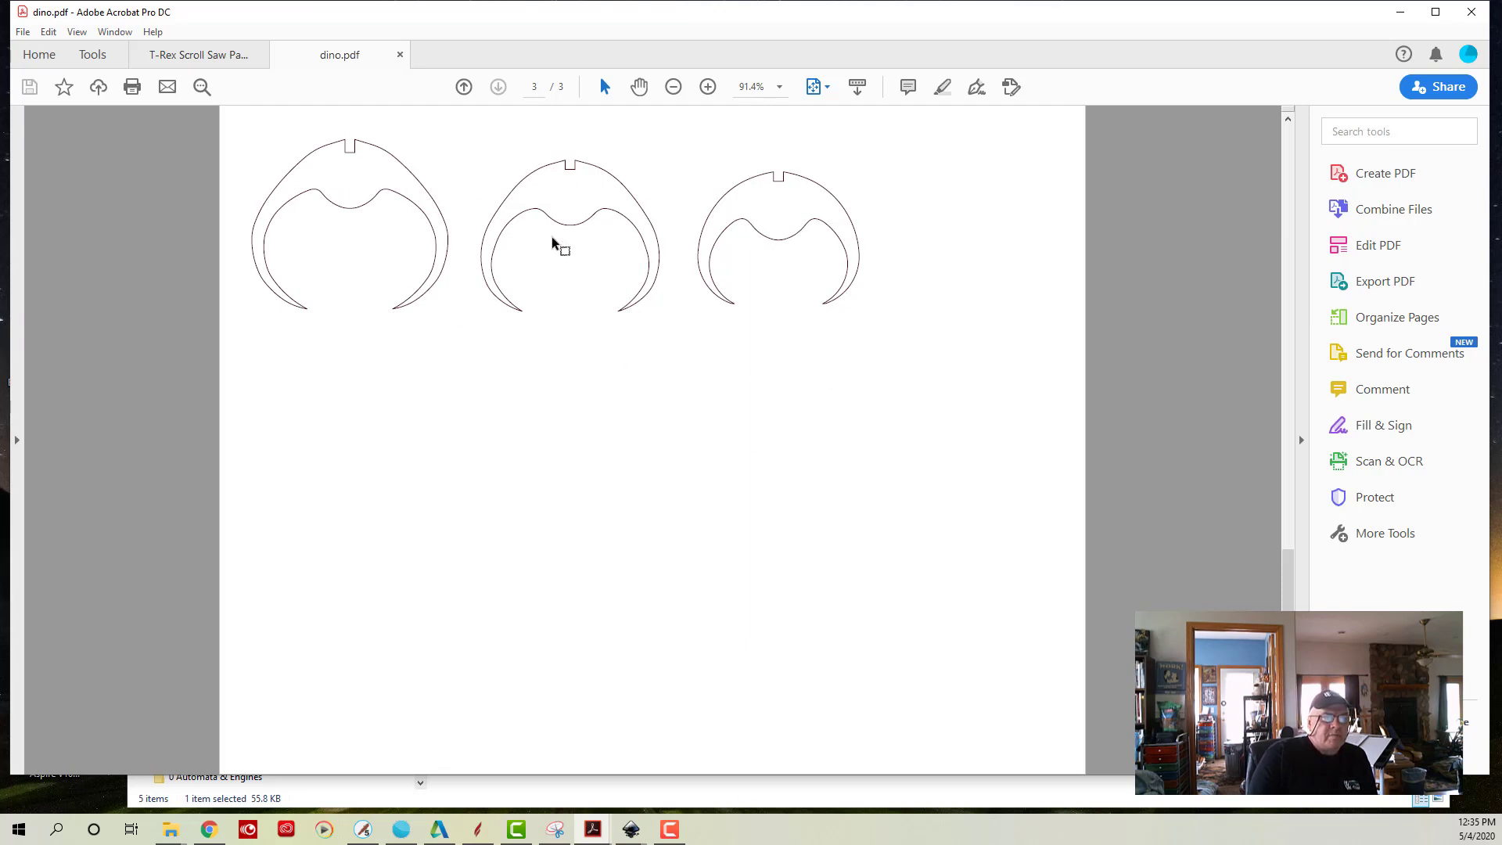
scroll(806, 485, up, 15)
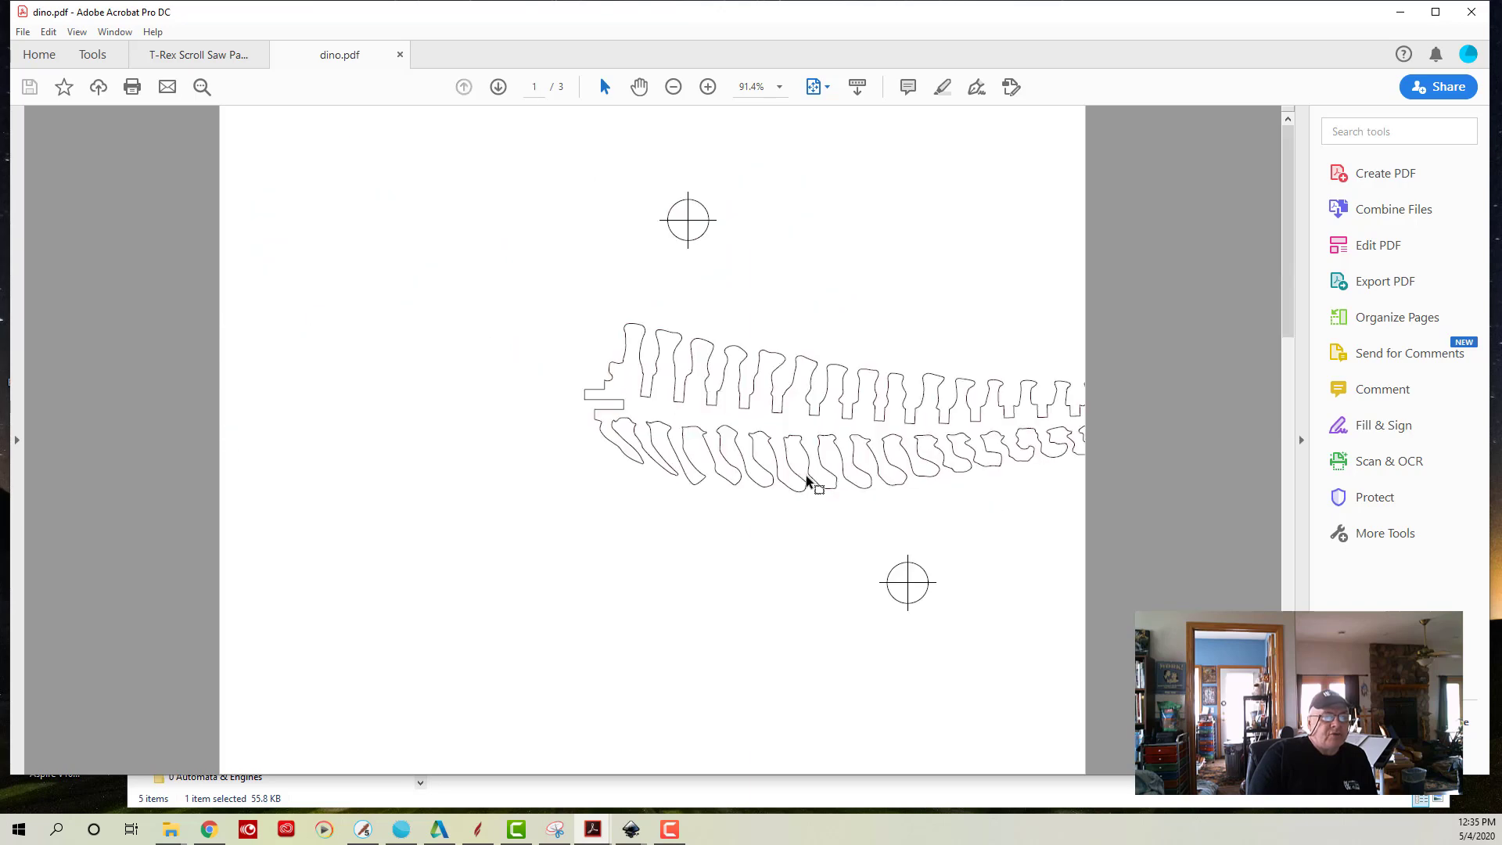
scroll(809, 478, down, 5)
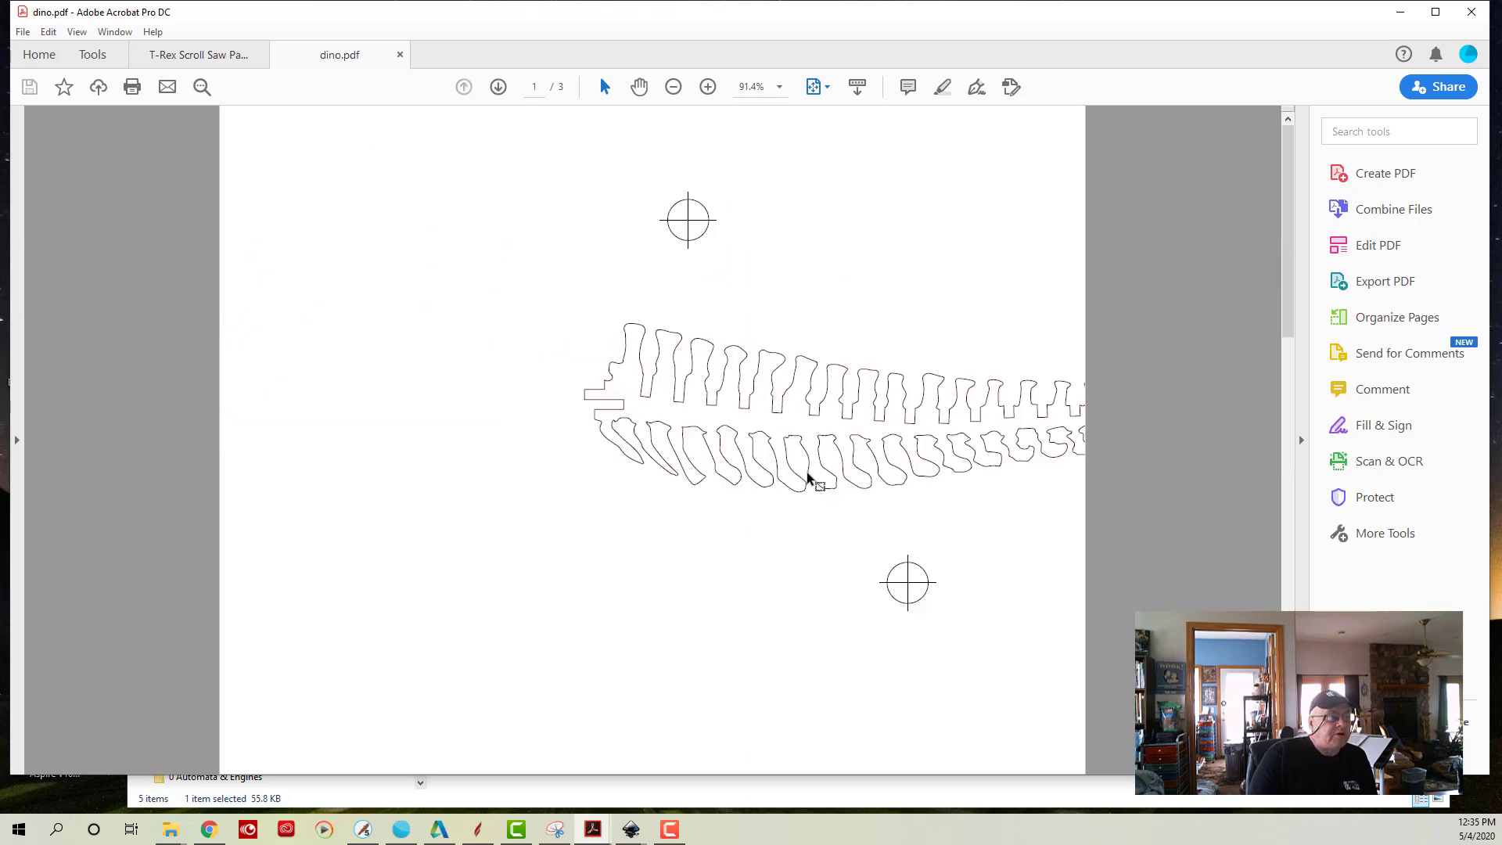
scroll(810, 479, down, 5)
scroll(810, 479, up, 3)
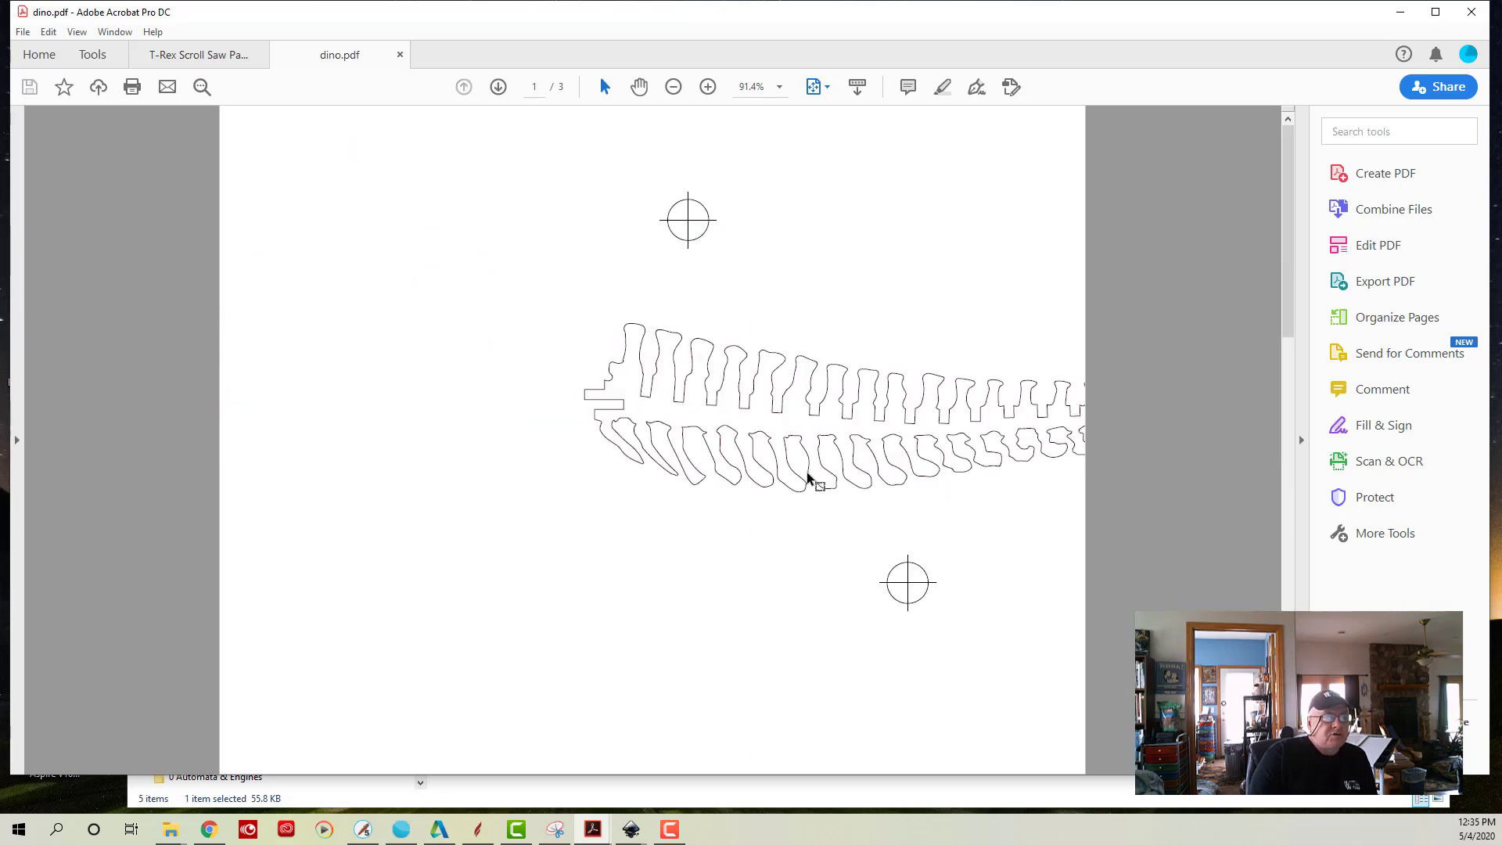
scroll(810, 479, down, 3)
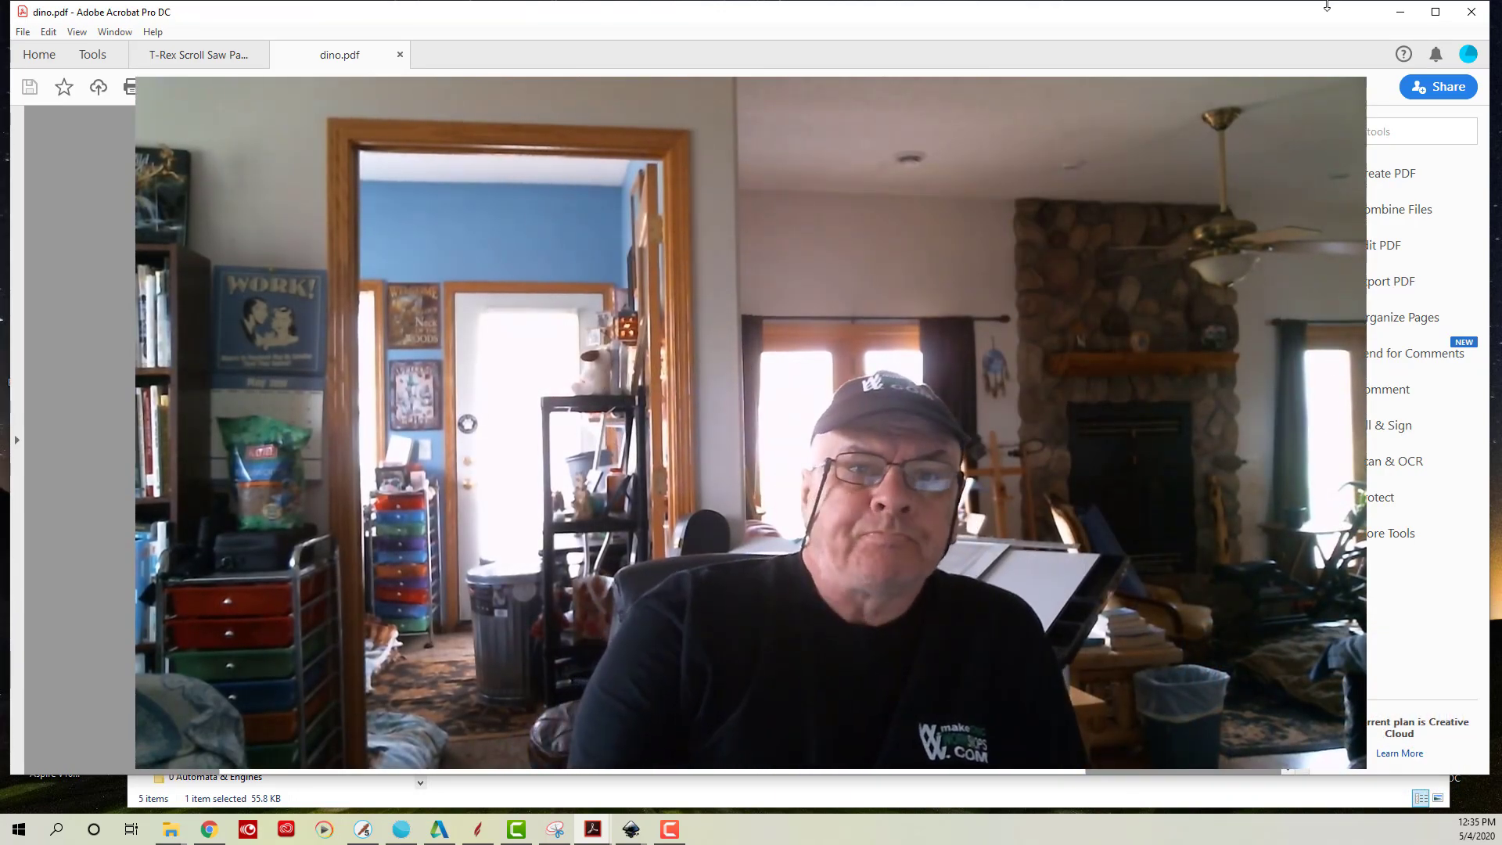
click(1400, 14)
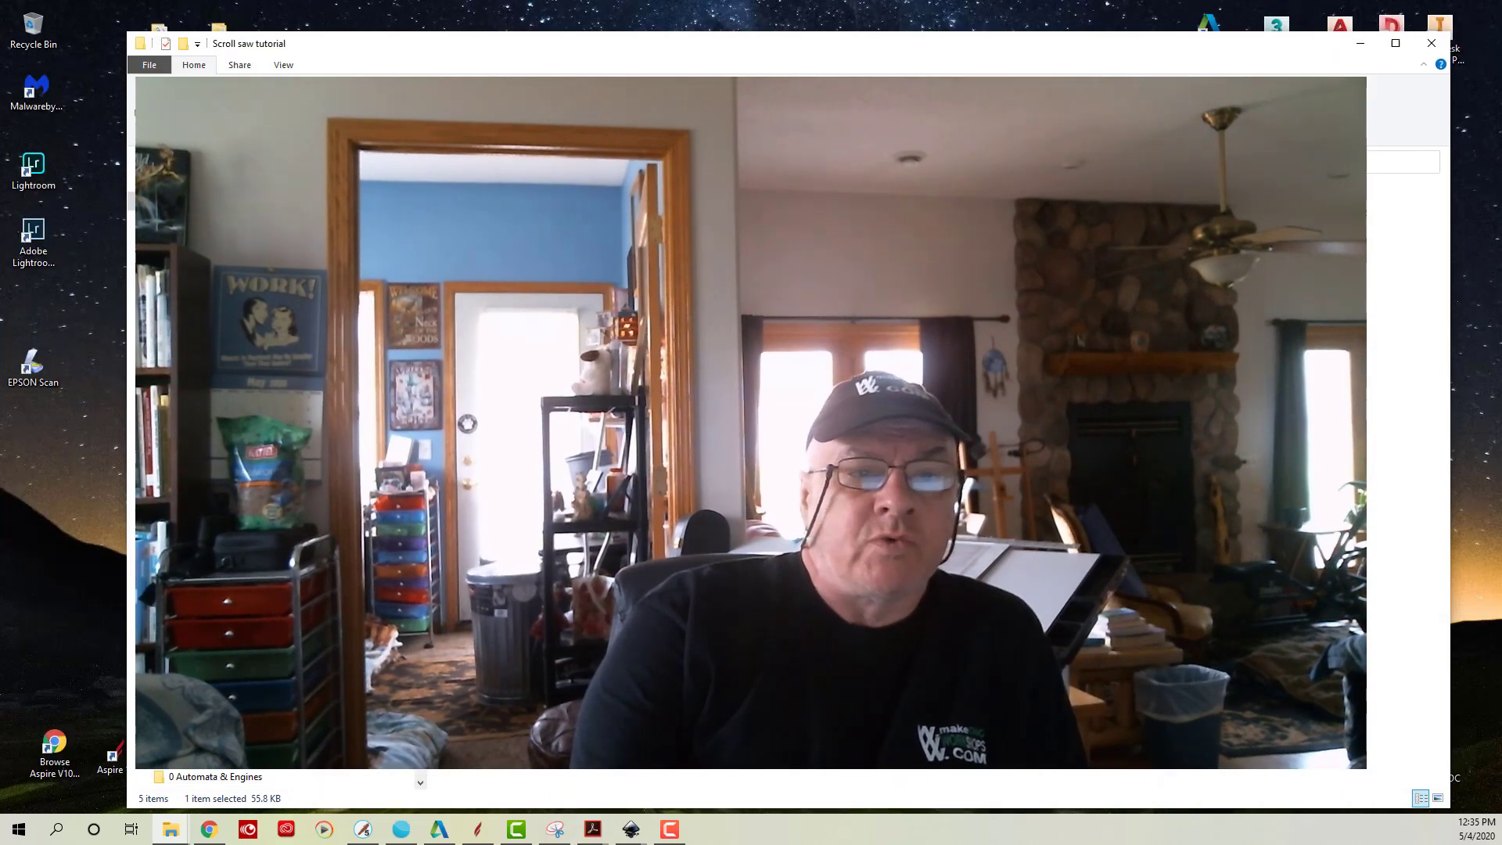